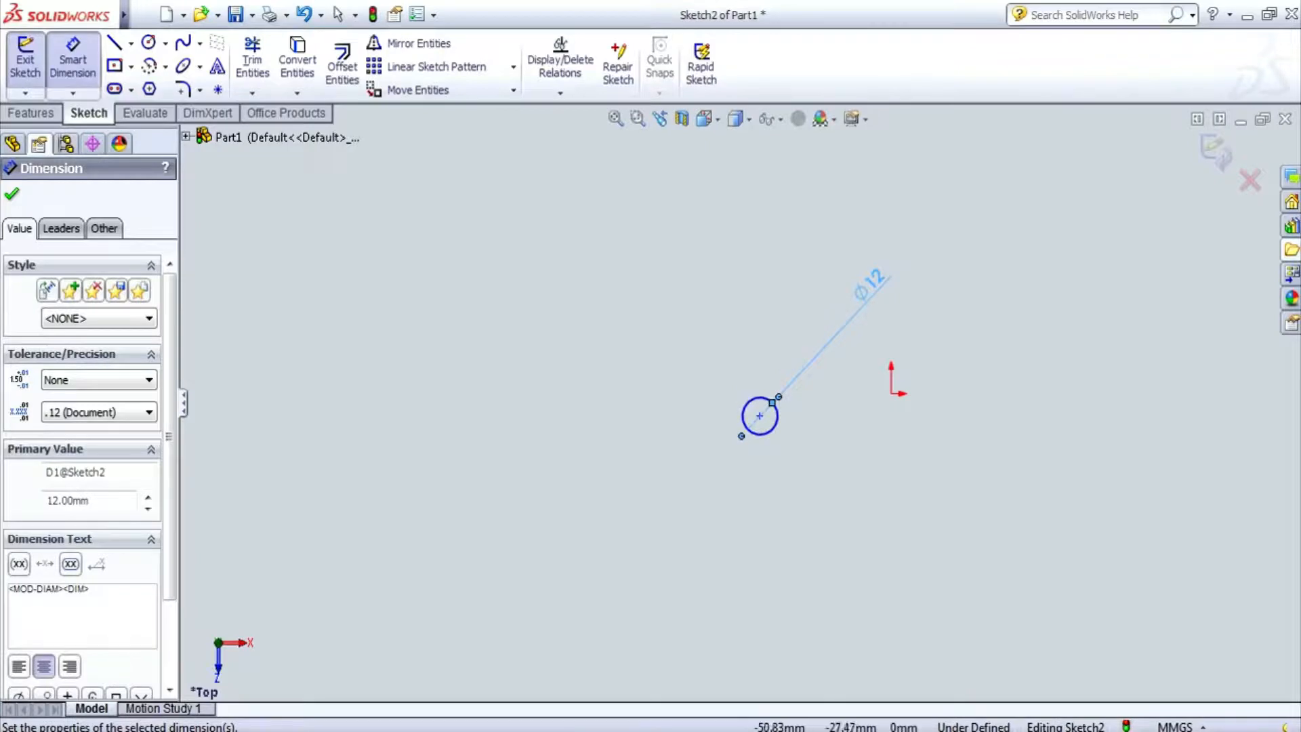
- Extrude the 12 mm circle into a solid rod with a blind depth of 220 mm
click(31, 112)
click(33, 67)
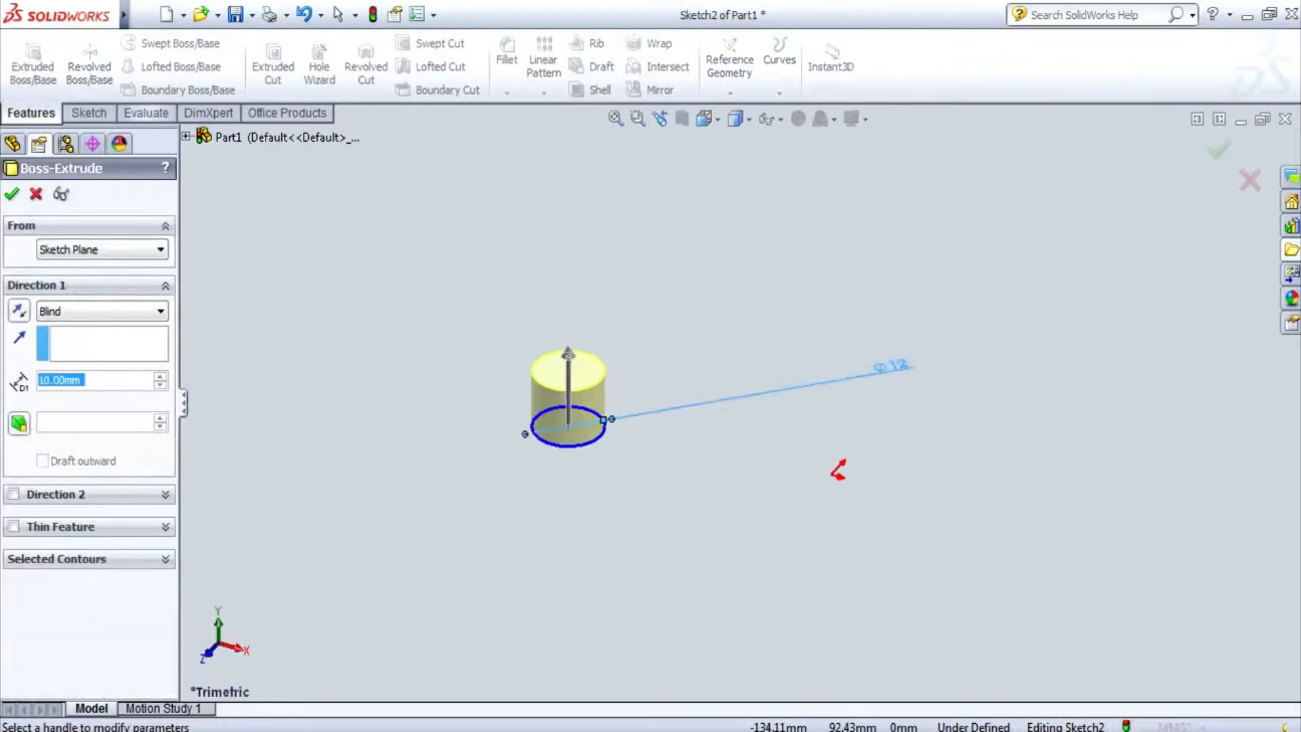
text(22)
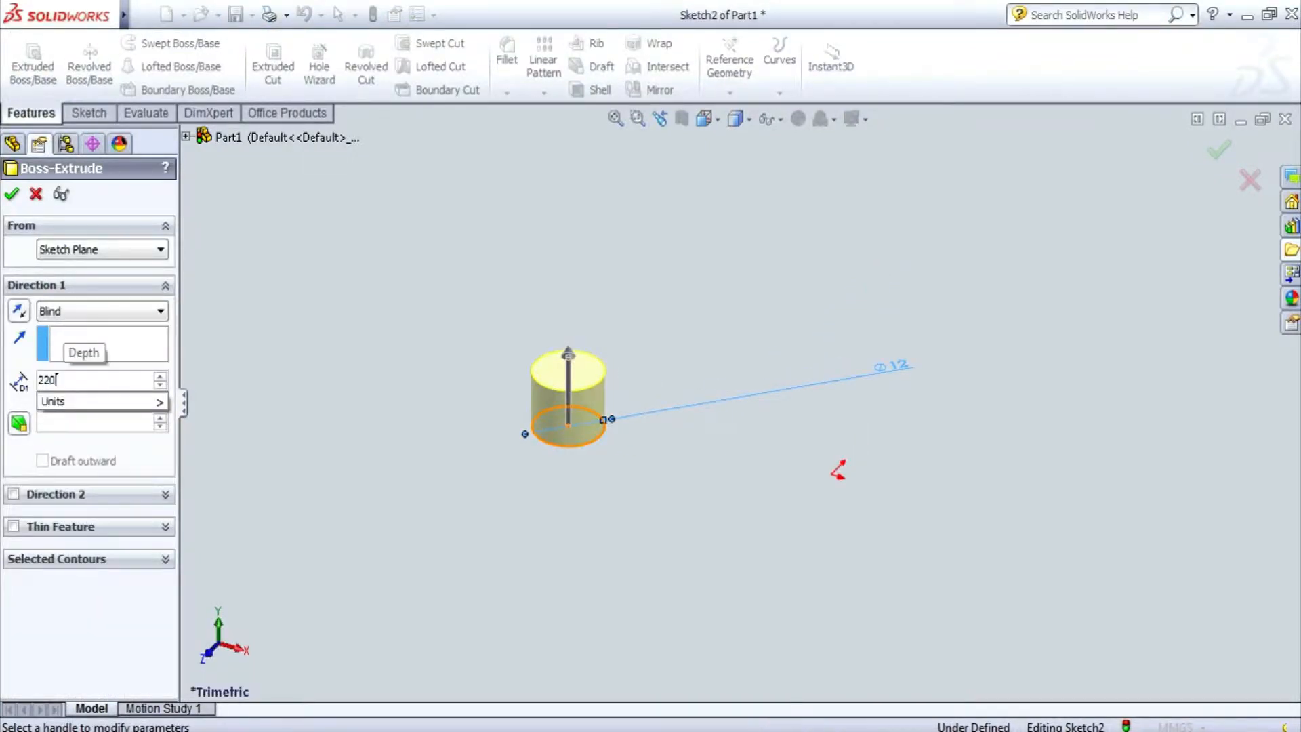
text(0)
key(Return)
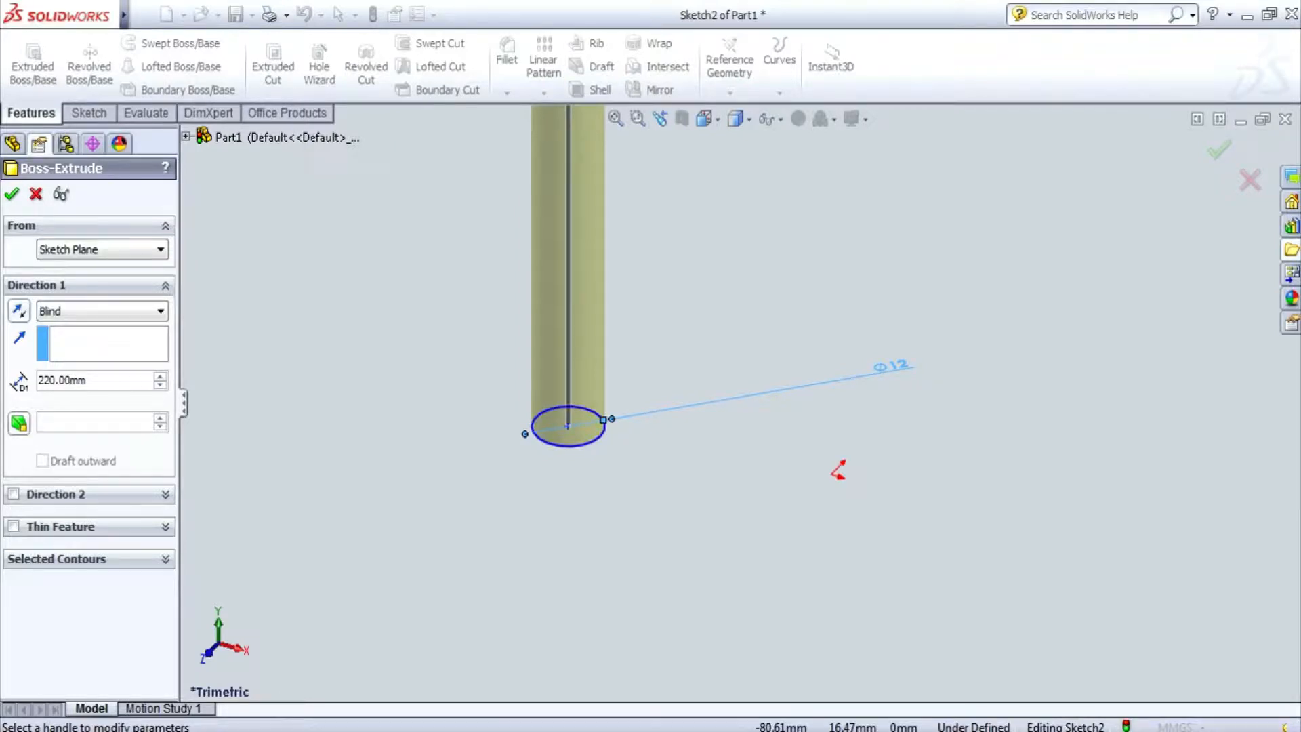
key(Return)
scroll(599, 363, up, 5)
scroll(660, 344, down, 5)
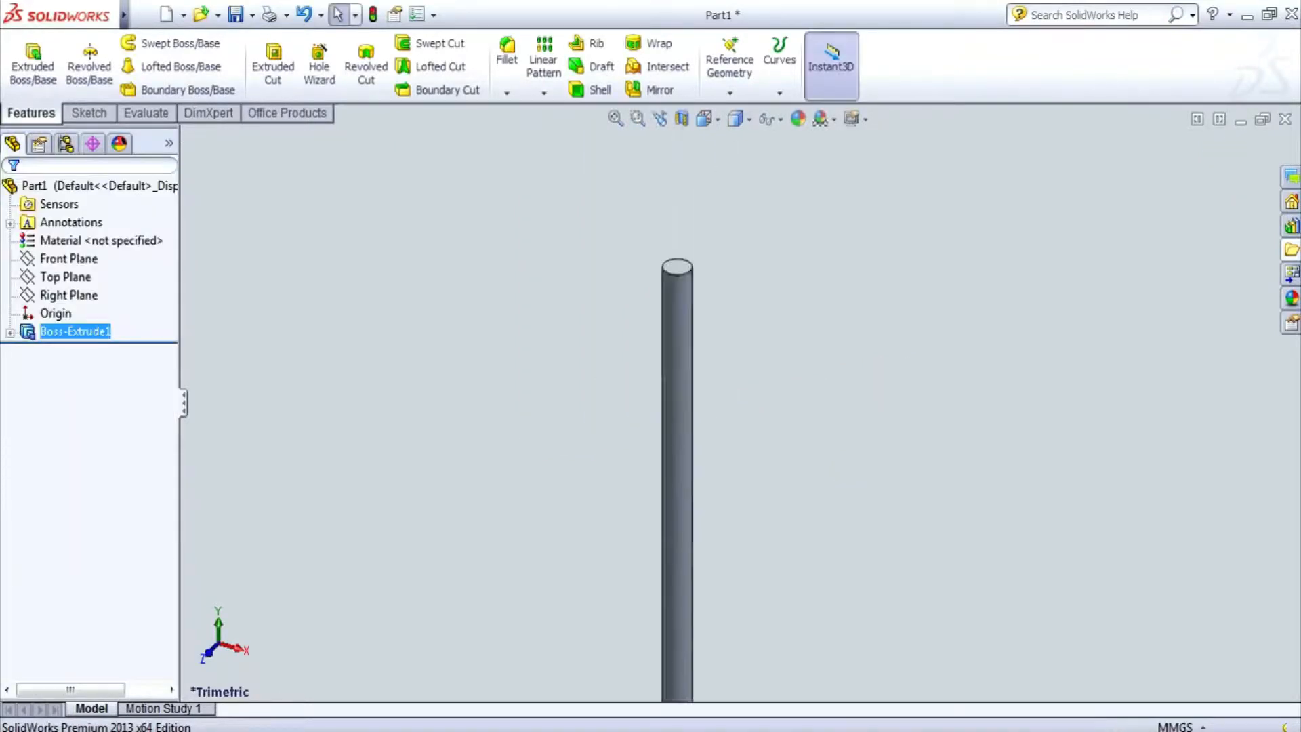
- Start a sketch on the rod's upper end face and draw a concentric circle about 5.8 mm in diameter
click(88, 112)
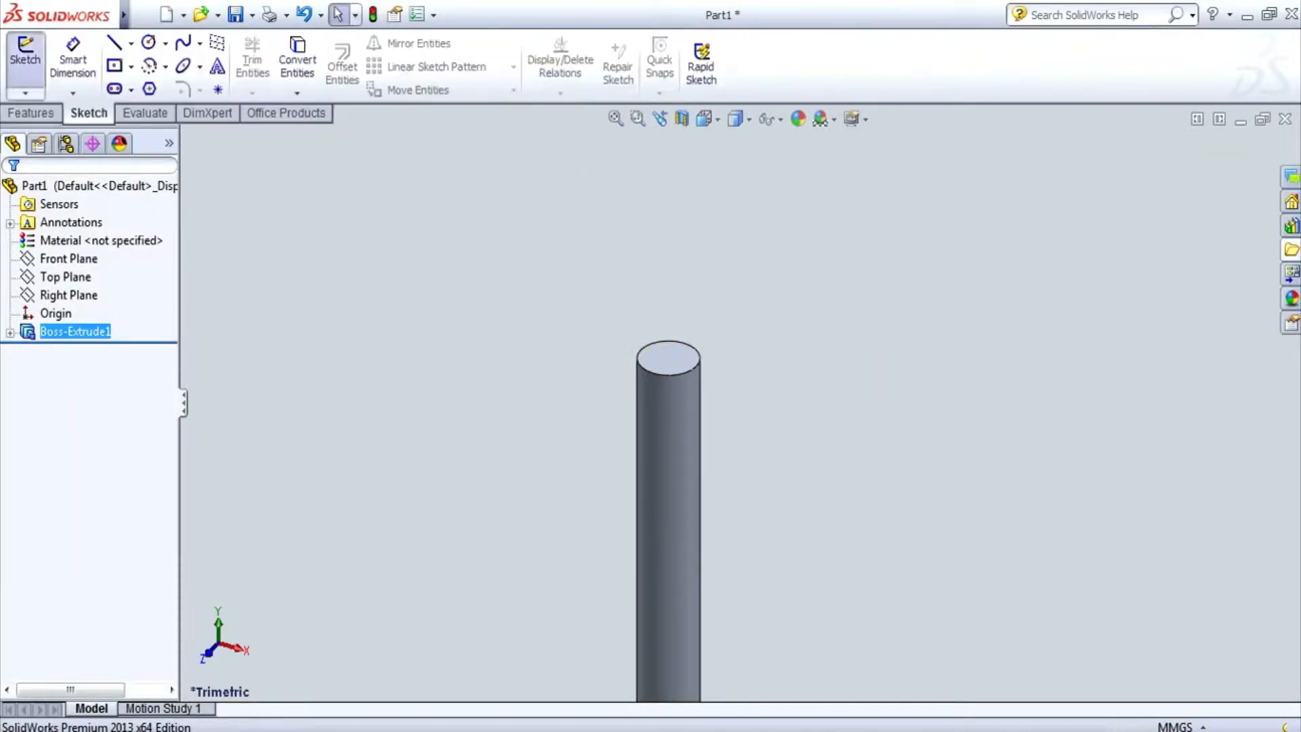
click(25, 58)
click(668, 357)
click(148, 43)
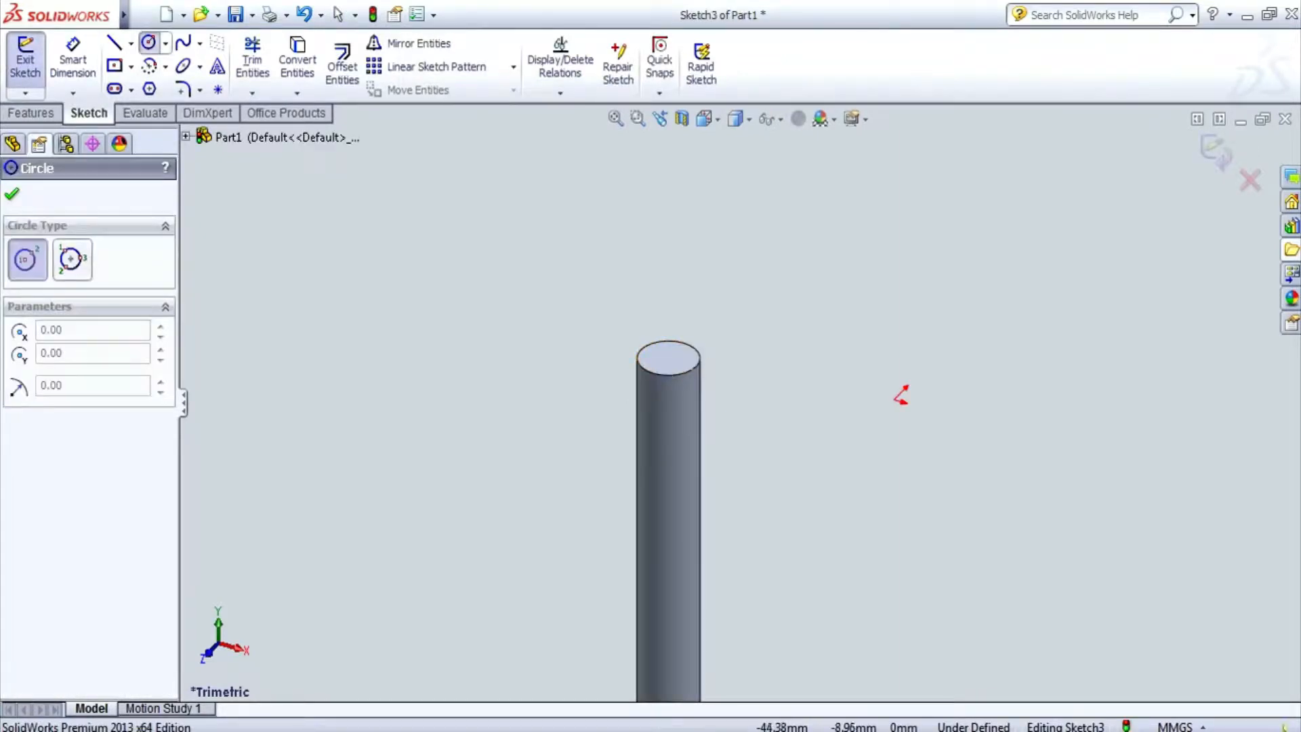
click(668, 358)
click(663, 364)
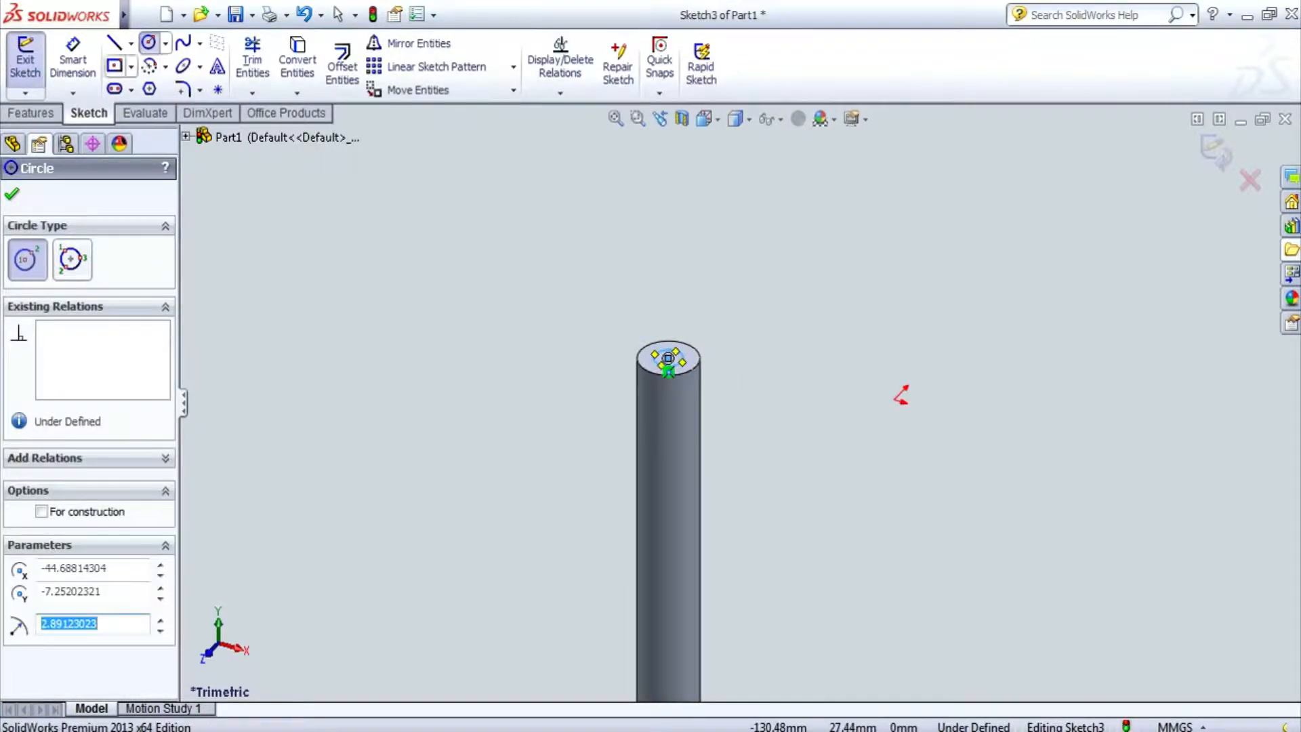
- Dimension the inner circle's diameter and set it to 4 mm
click(72, 59)
click(679, 351)
click(737, 296)
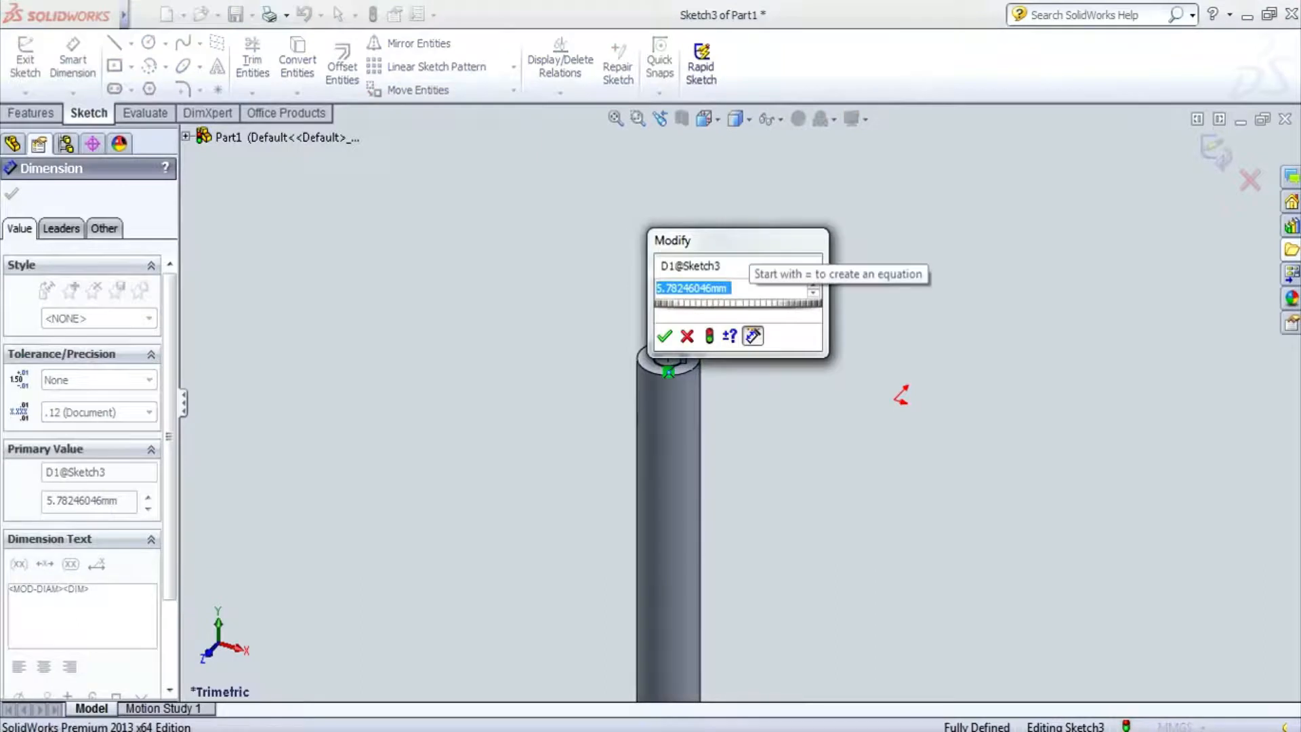
text(3)
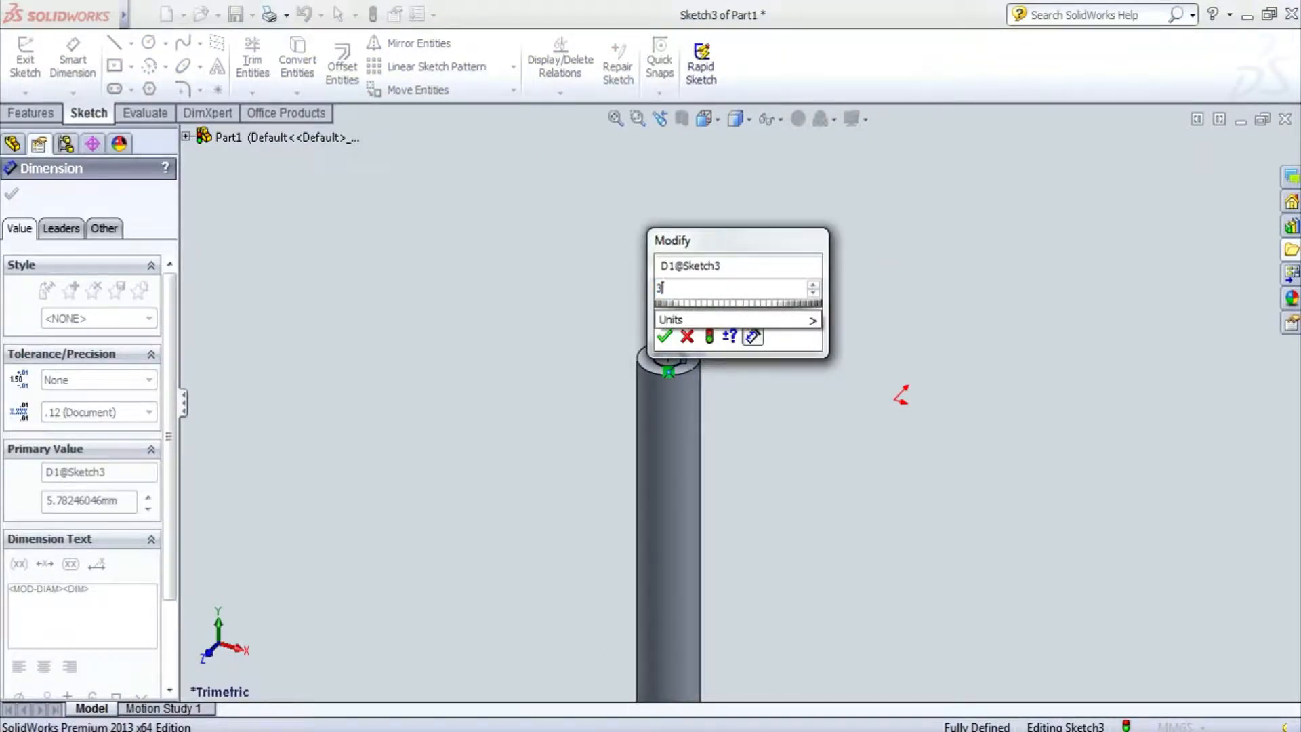
key(Return)
scroll(668, 388, down, 2)
double_click(764, 245)
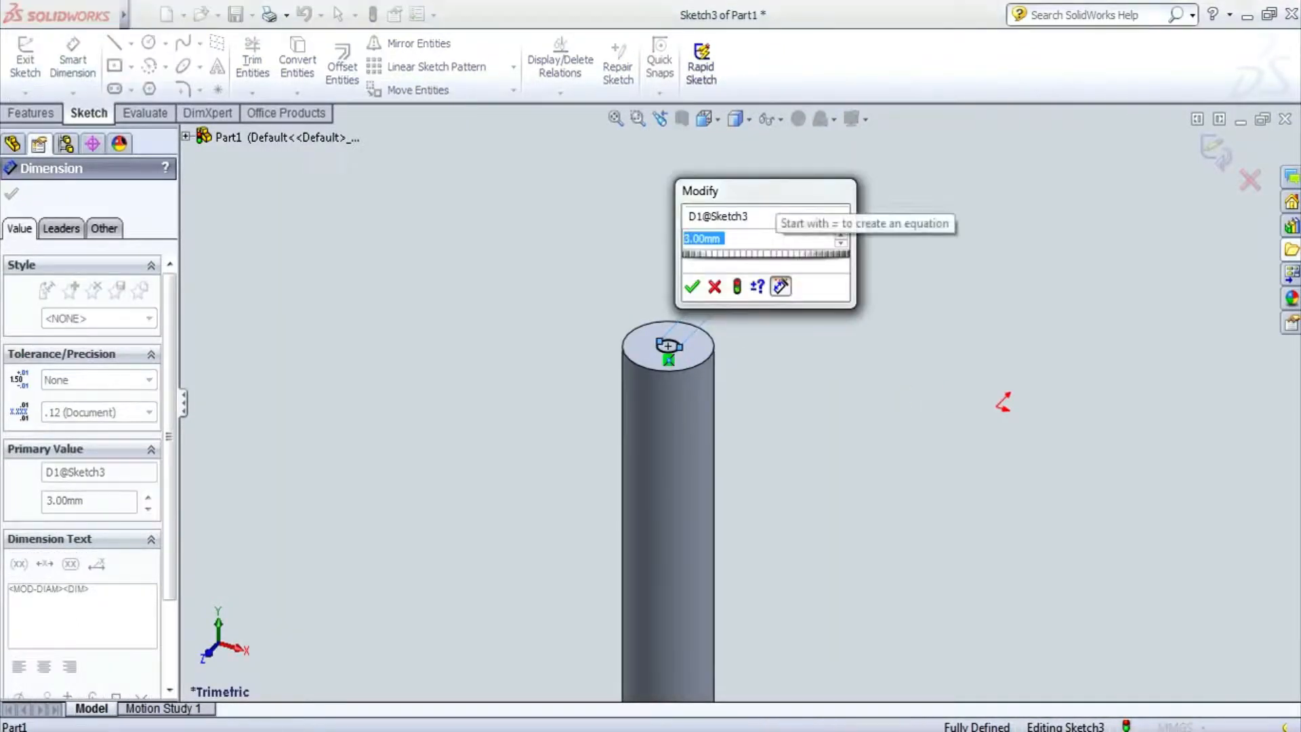
text(4)
key(Return)
- Draw a vertical 4 mm line from the inner circle's rear quadrant point to the rod's outer edge
scroll(746, 240, down, 3)
click(114, 43)
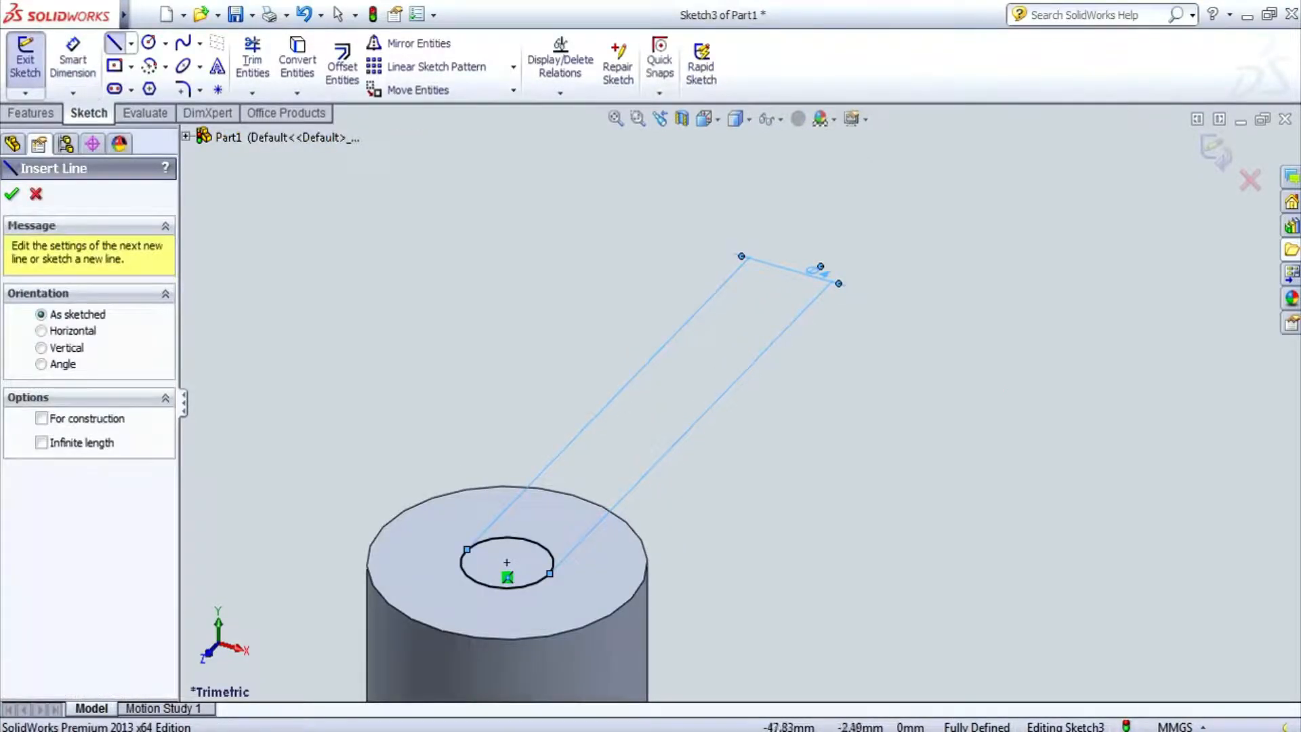
click(529, 540)
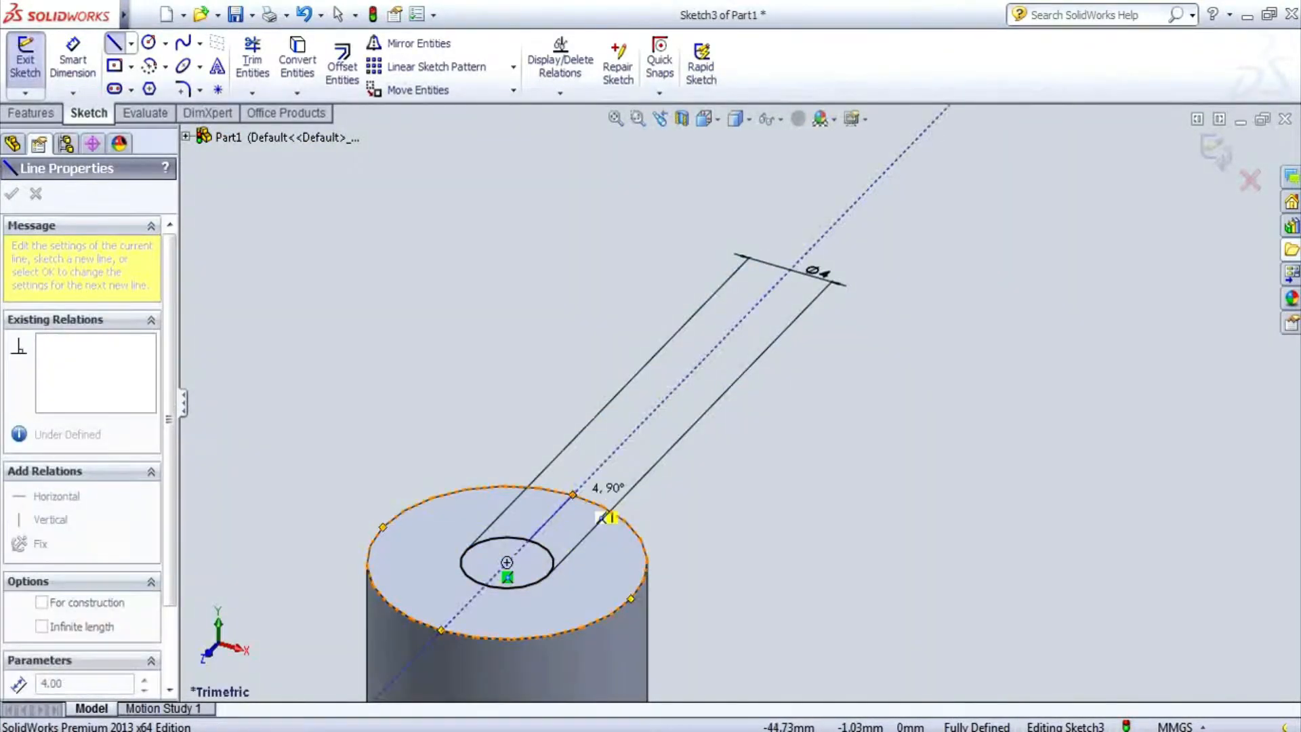
click(573, 495)
key(Escape)
click(337, 14)
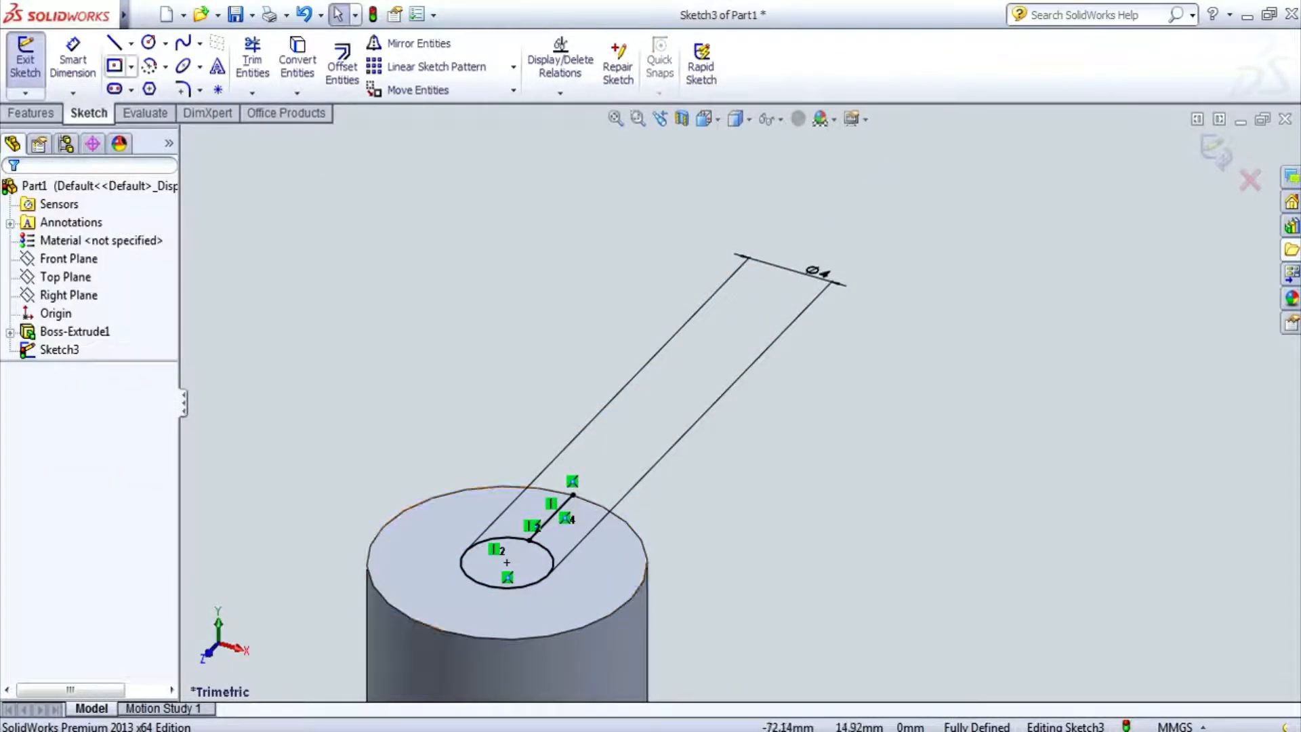
- Draw a matching vertical line from the inner circle's front quadrant point to the rod's outer edge
key(l)
click(484, 586)
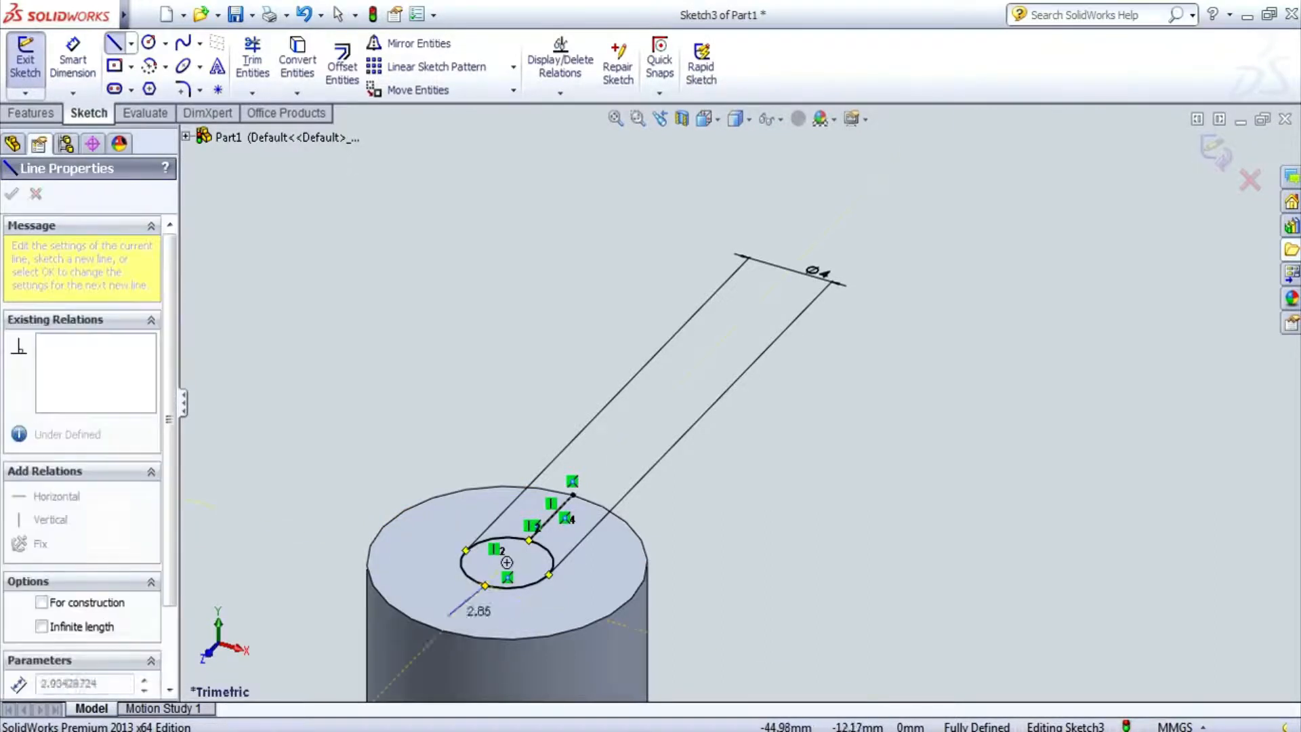
click(441, 630)
key(Escape)
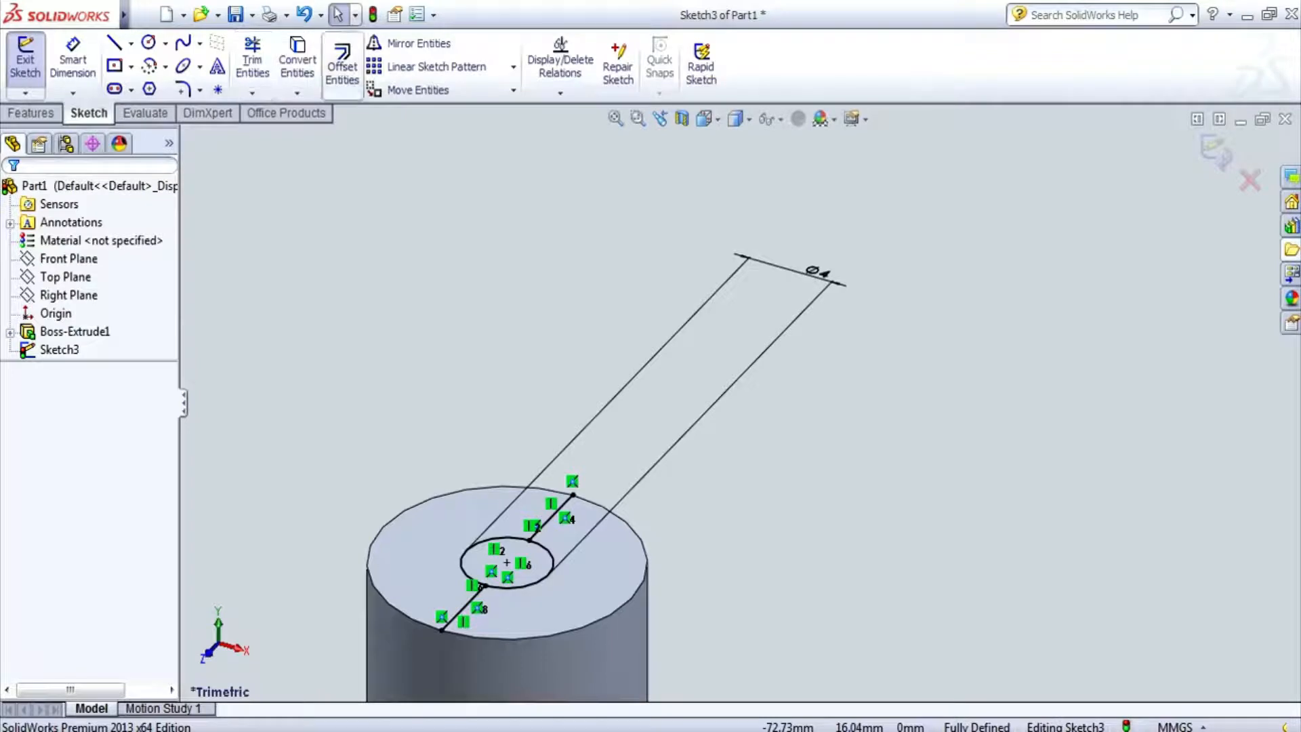
- Offset the rear line by 1.5 mm to both sides
click(342, 65)
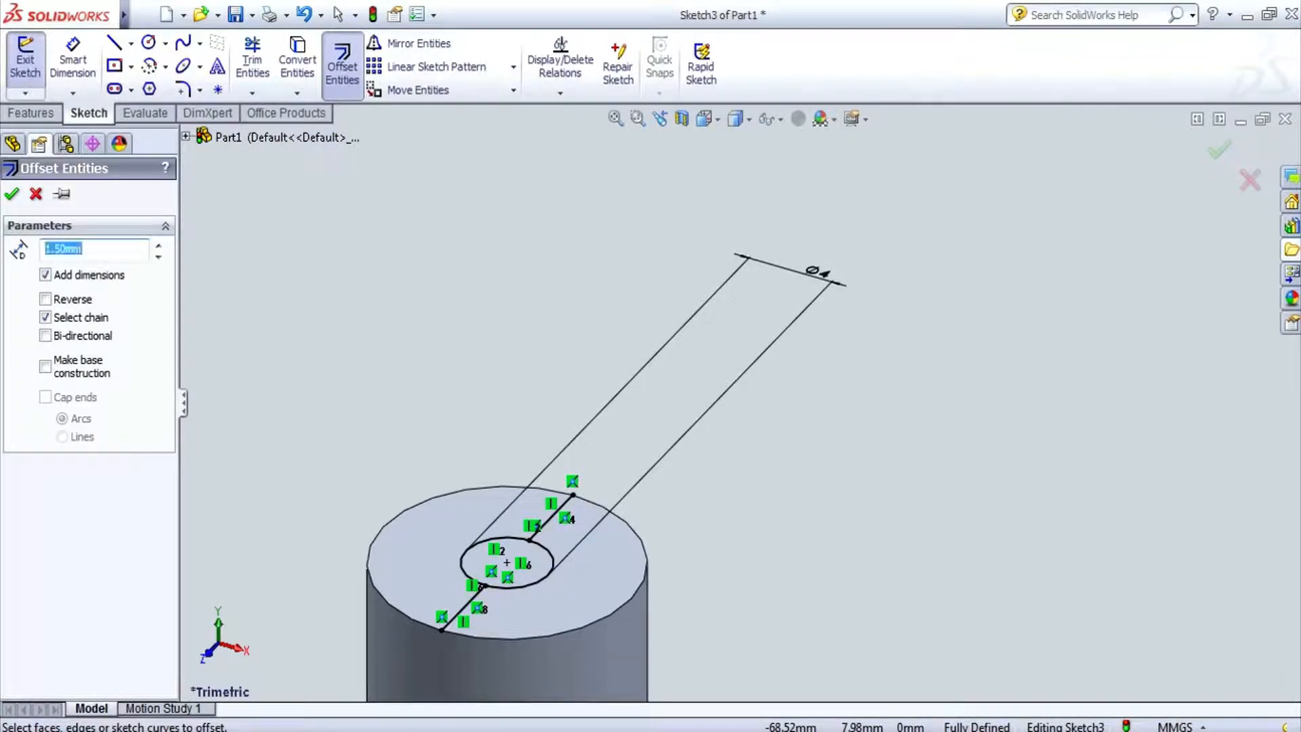
click(539, 529)
click(516, 511)
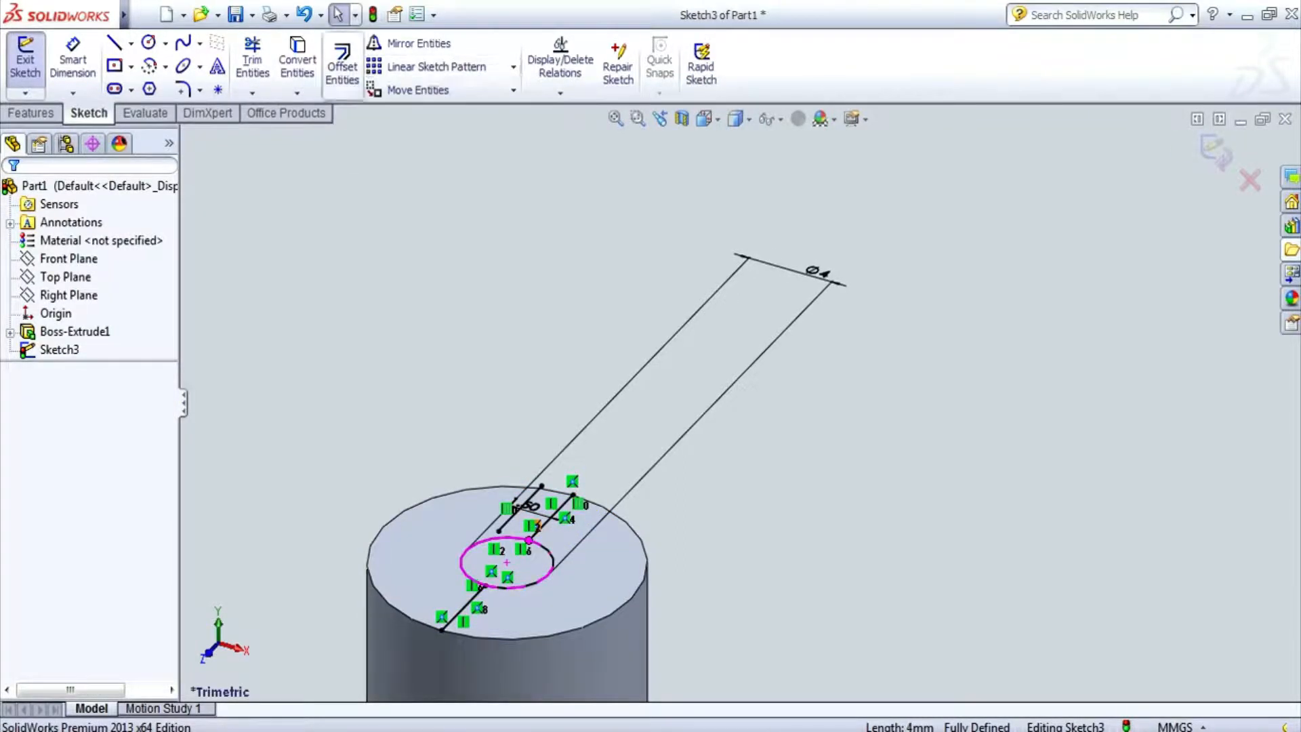
click(342, 64)
click(551, 517)
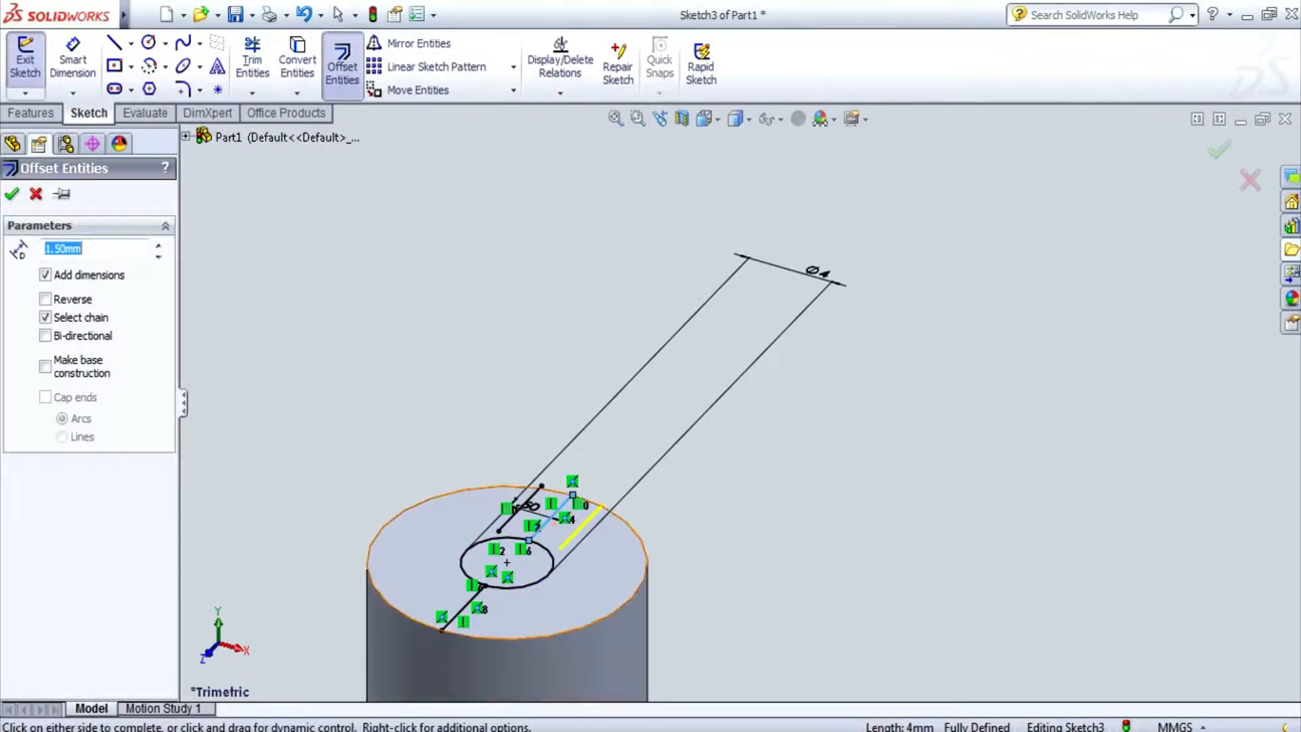
click(587, 522)
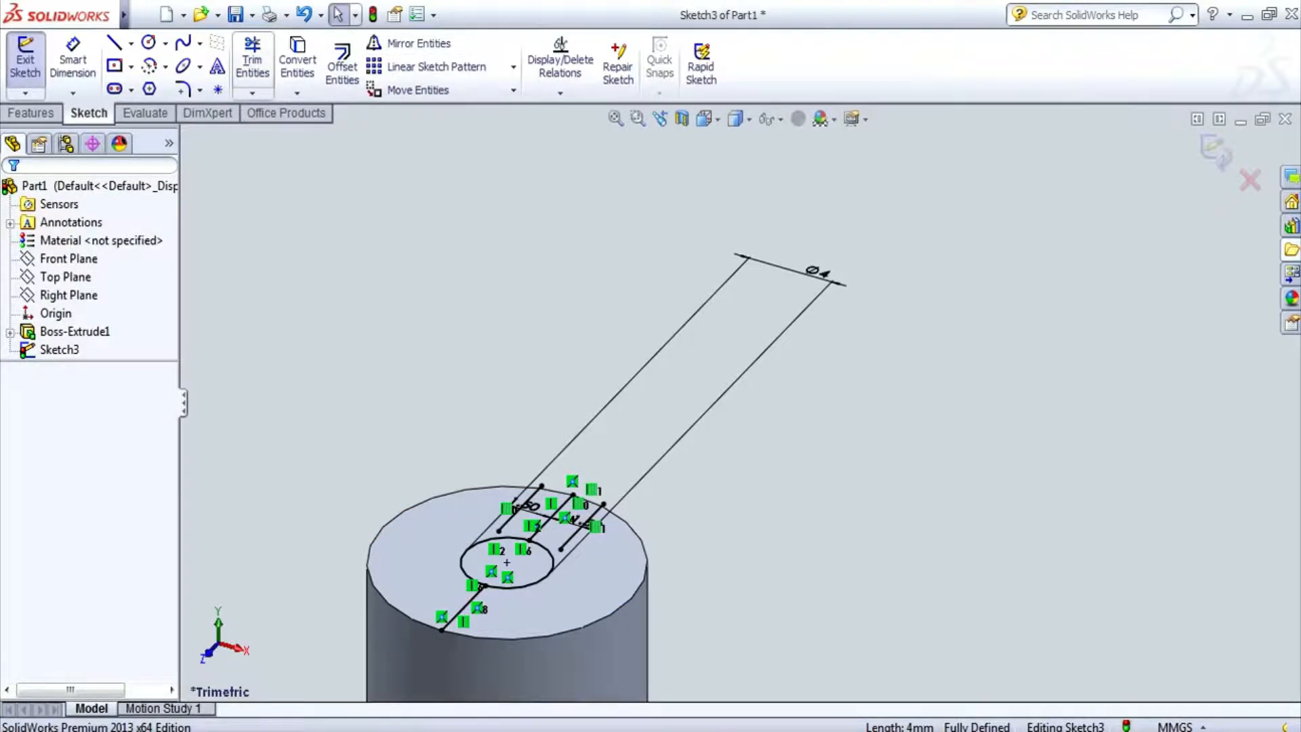
- Offset the front line by 1.5 mm to both sides
click(342, 65)
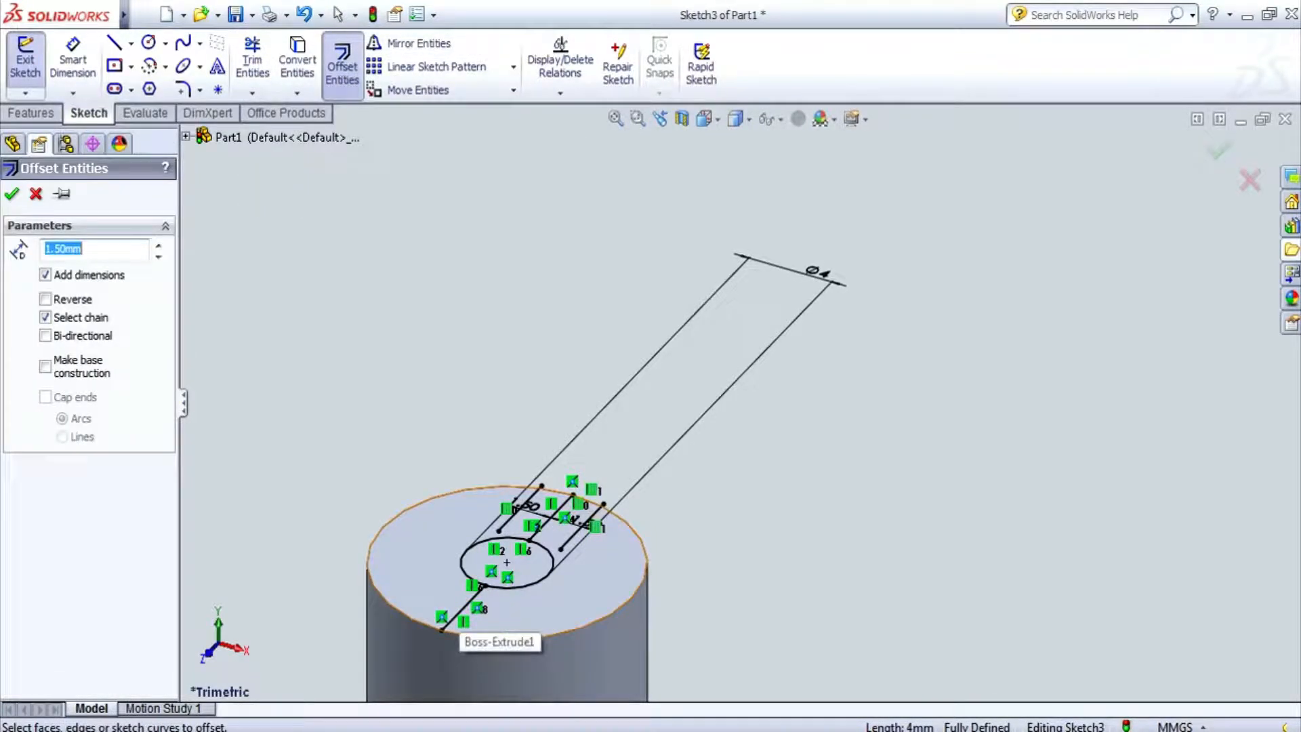
click(457, 609)
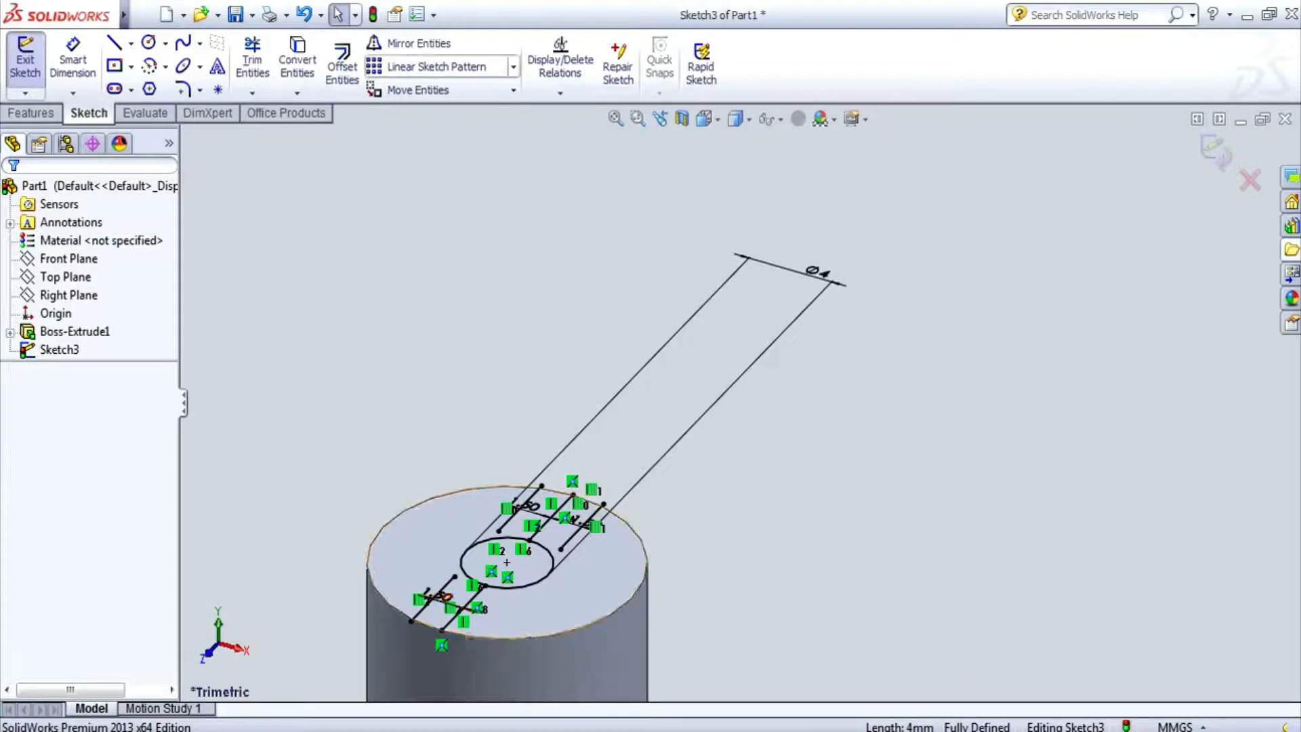
click(342, 64)
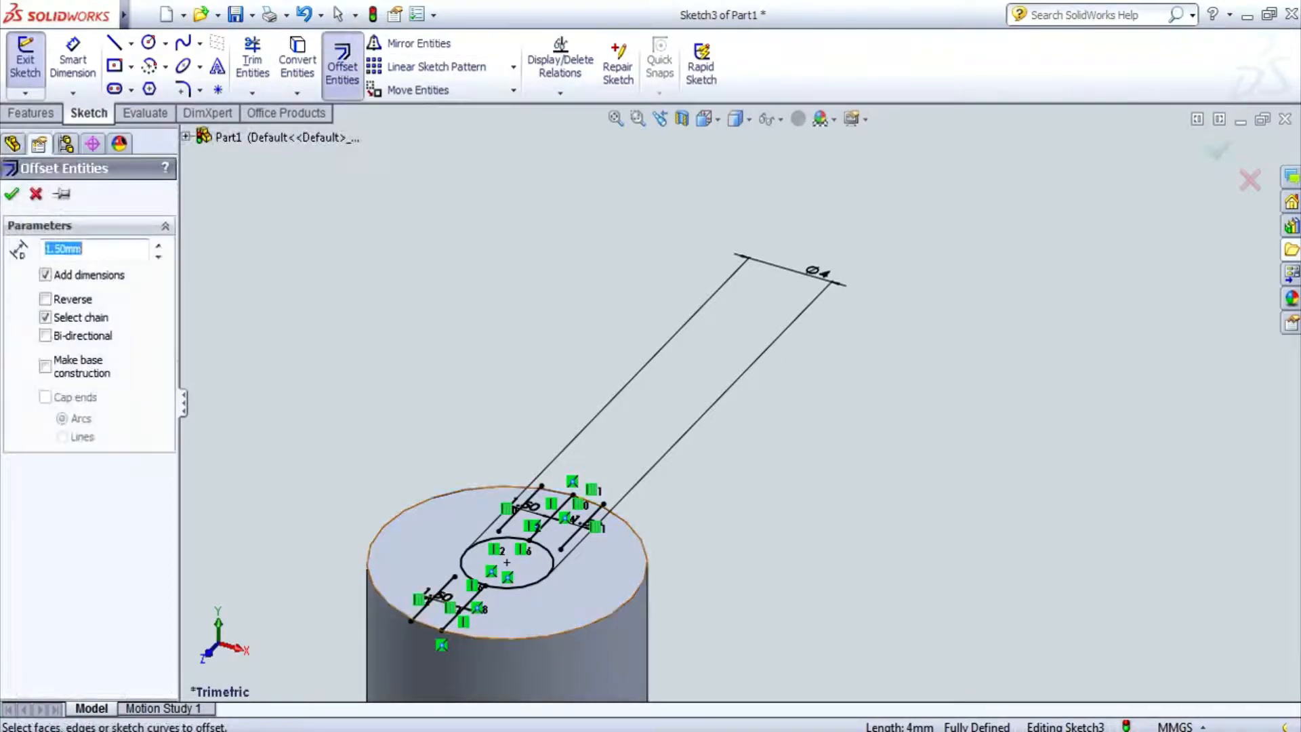
click(522, 613)
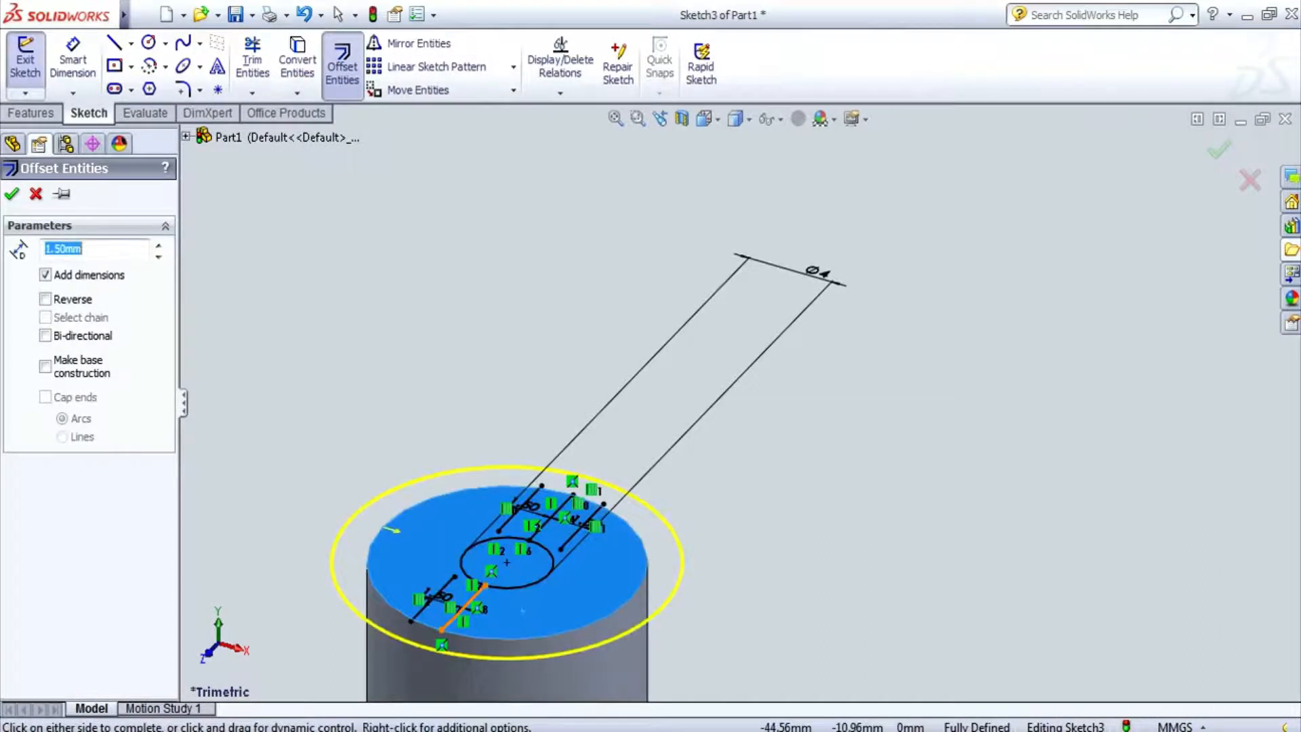
key(Escape)
click(342, 64)
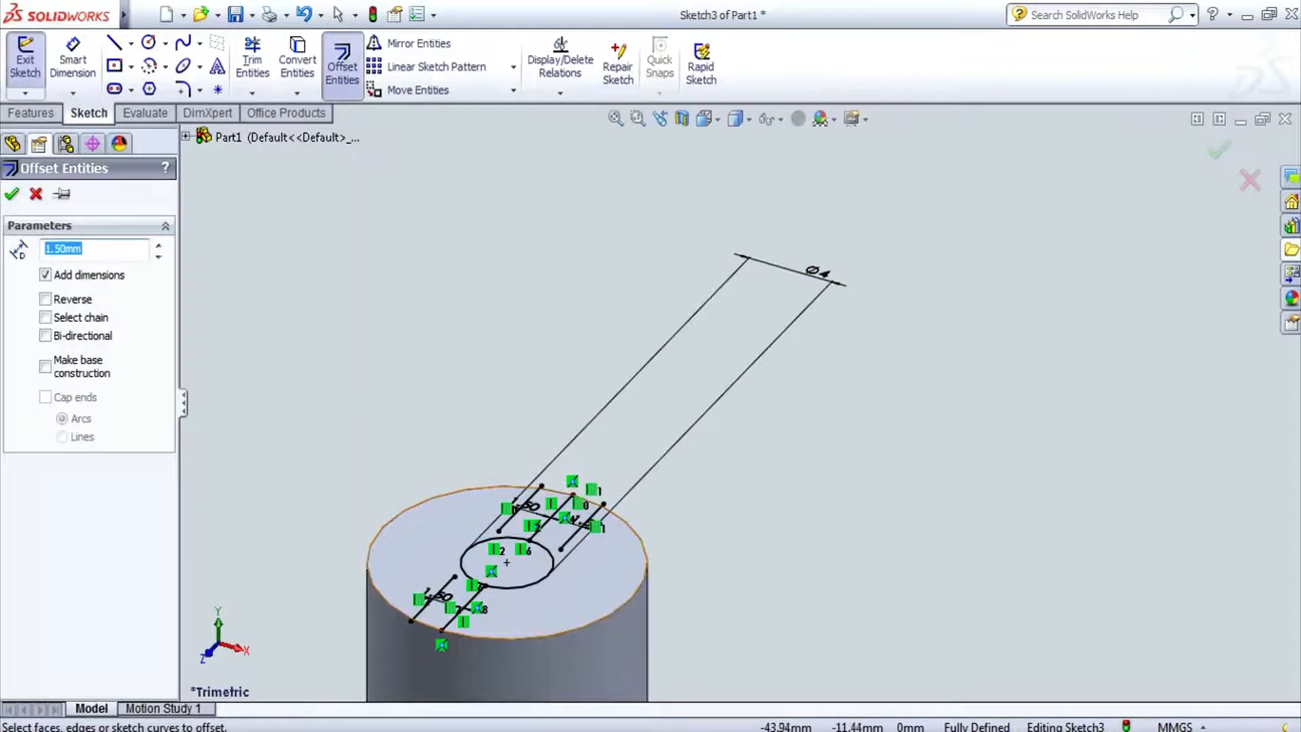
click(463, 608)
click(495, 614)
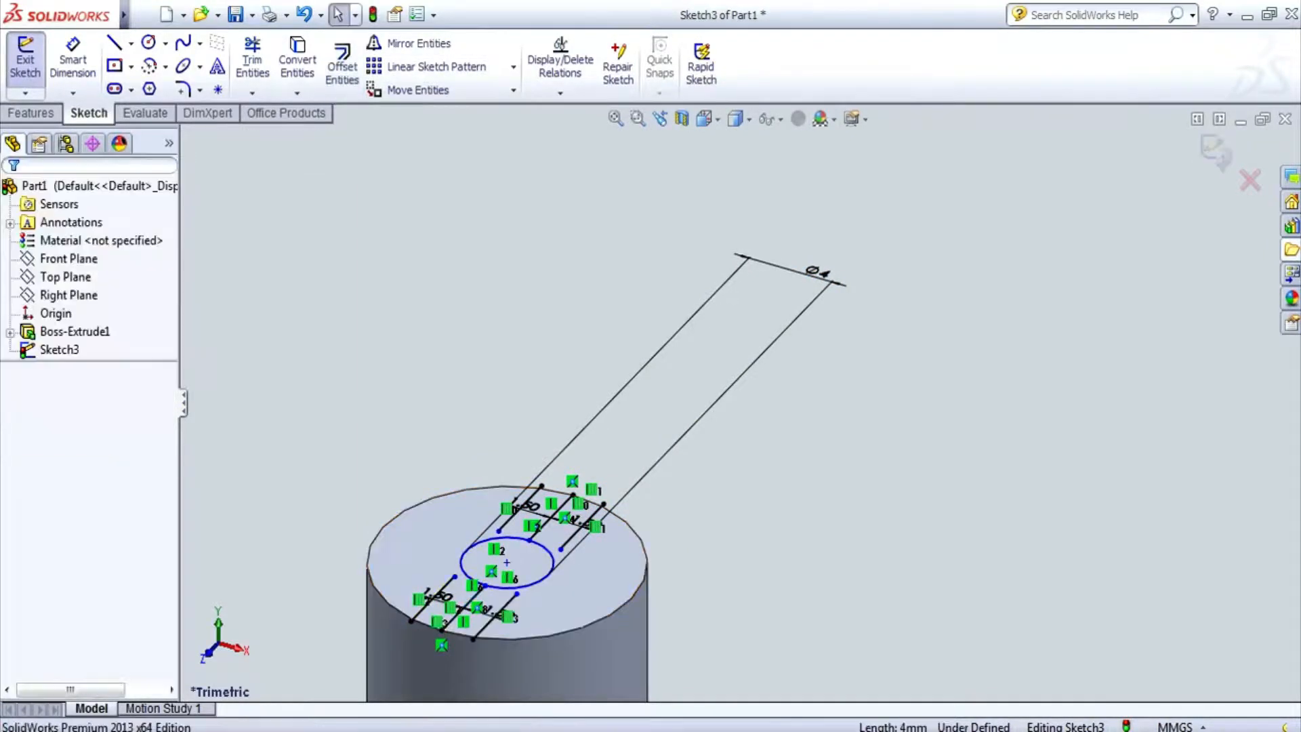
- Connect the inner endpoints of the front and rear offset lines with two straight lines across the circle
scroll(495, 602, down, 5)
click(114, 42)
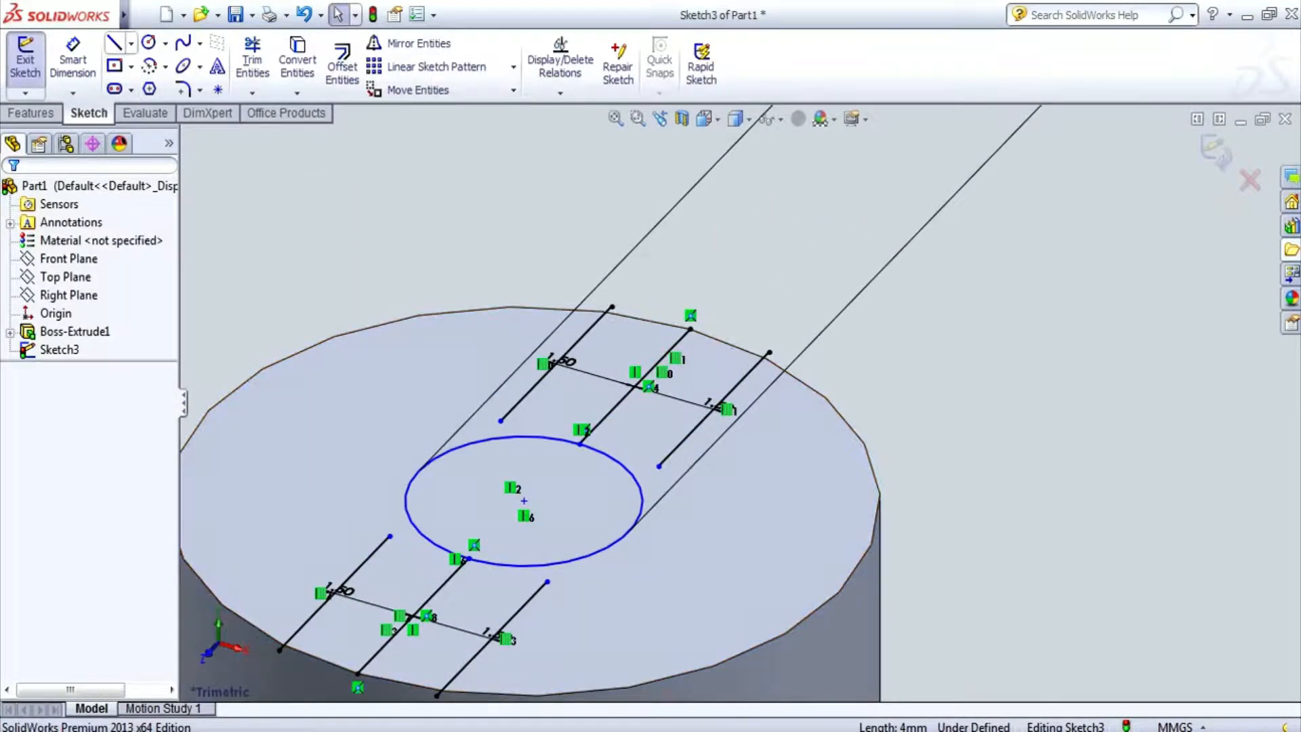
click(658, 466)
click(548, 581)
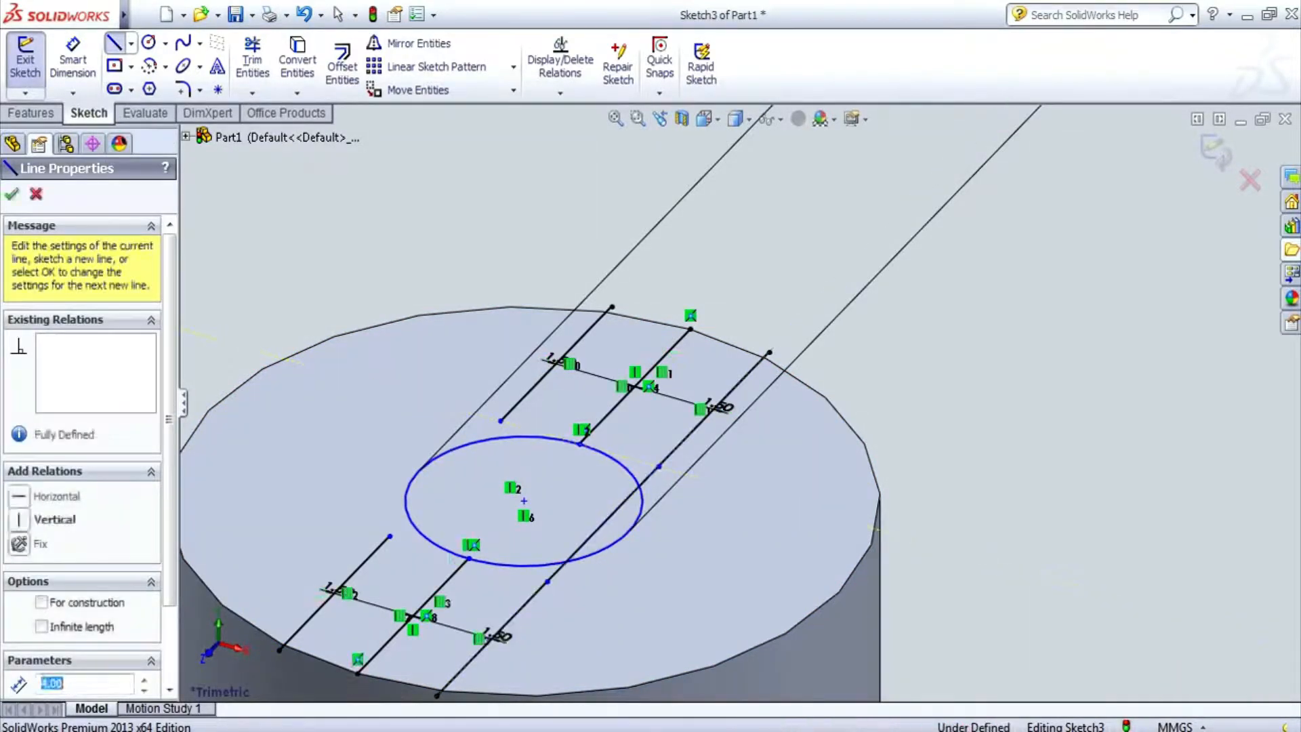
key(Escape)
click(115, 43)
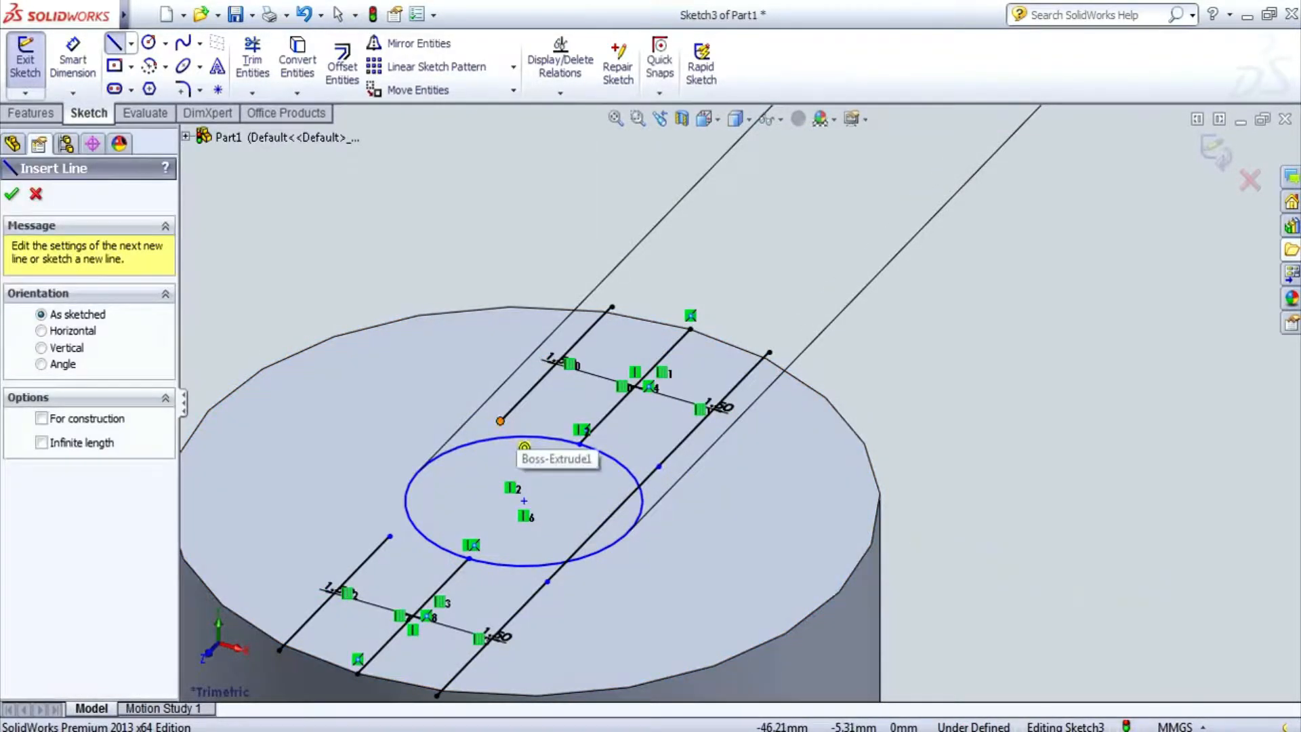
click(500, 421)
click(390, 536)
key(Escape)
scroll(617, 484, down, 1)
scroll(739, 400, up, 3)
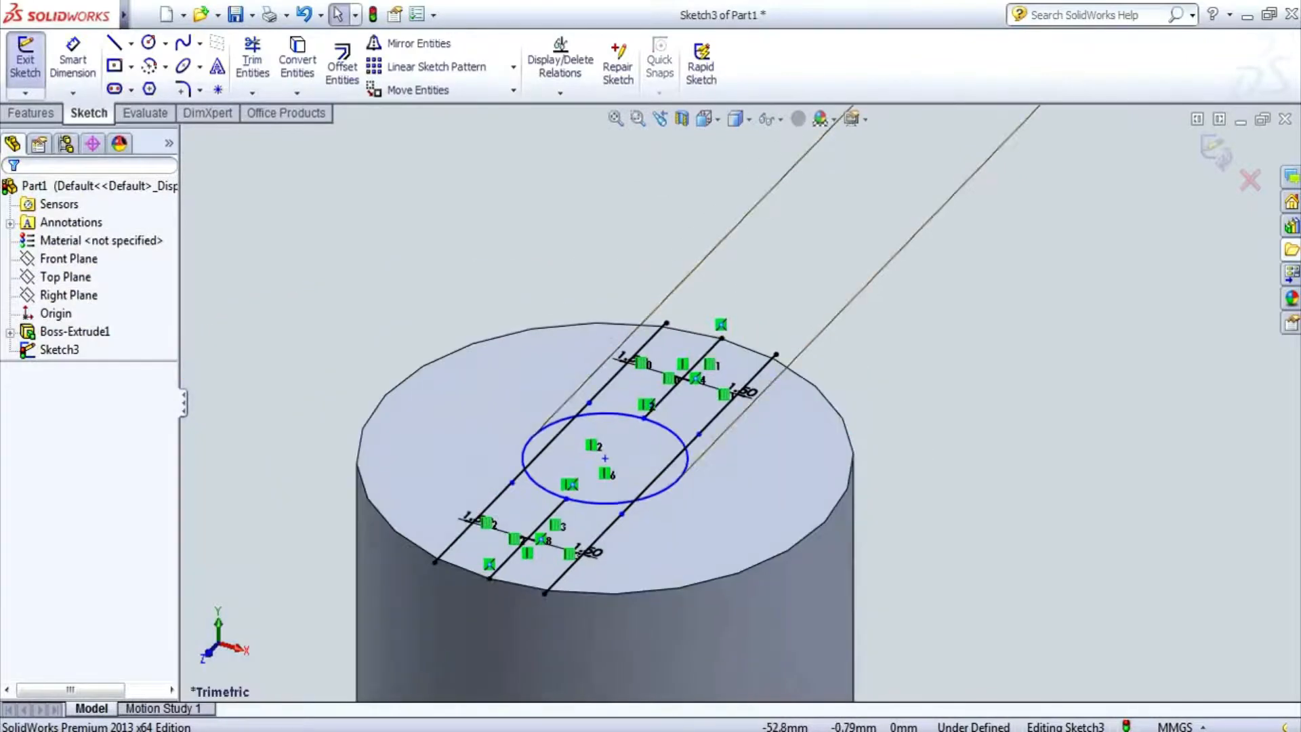
- Trim away both centre lines, the connecting line portions inside the circle and the circle's front and rear arcs, leaving the slot outline
click(252, 59)
scroll(649, 387, down, 1)
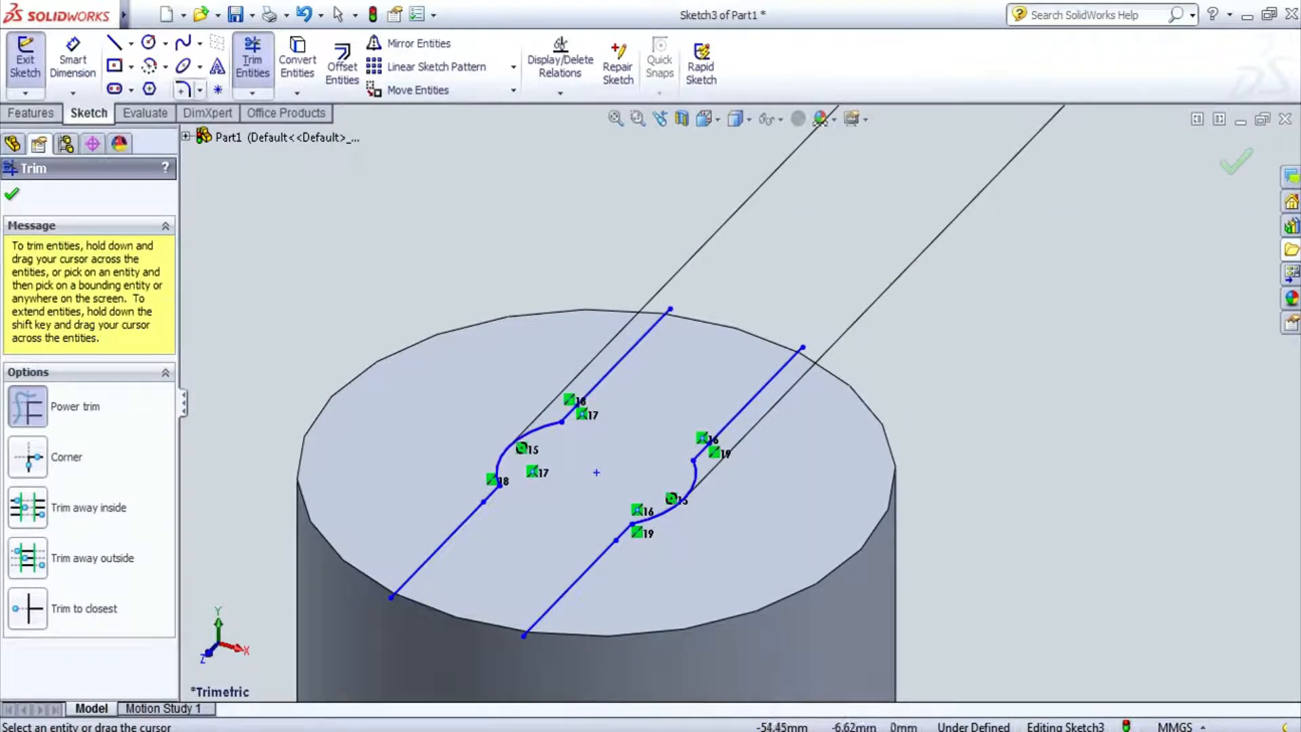
- Draw a 1.5 mm radius circle at the centre of the end face and delete it
click(148, 42)
click(596, 472)
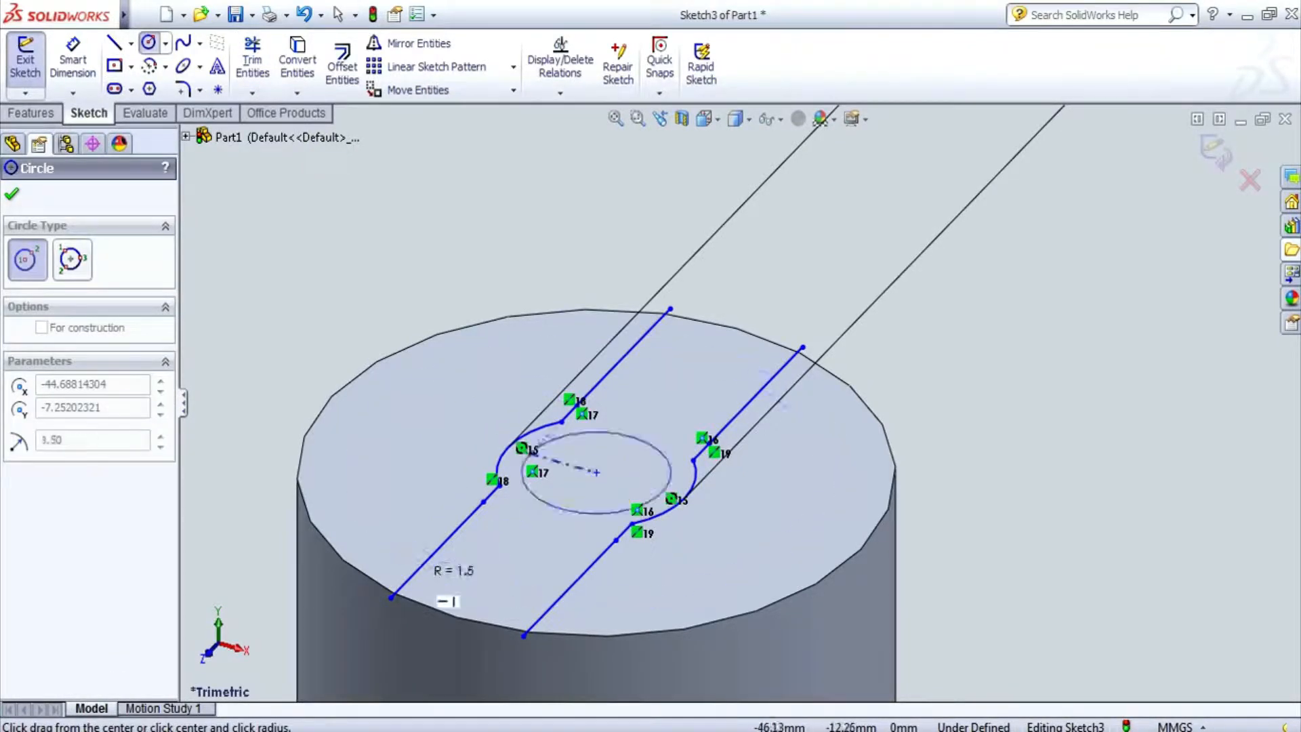
click(422, 613)
click(73, 60)
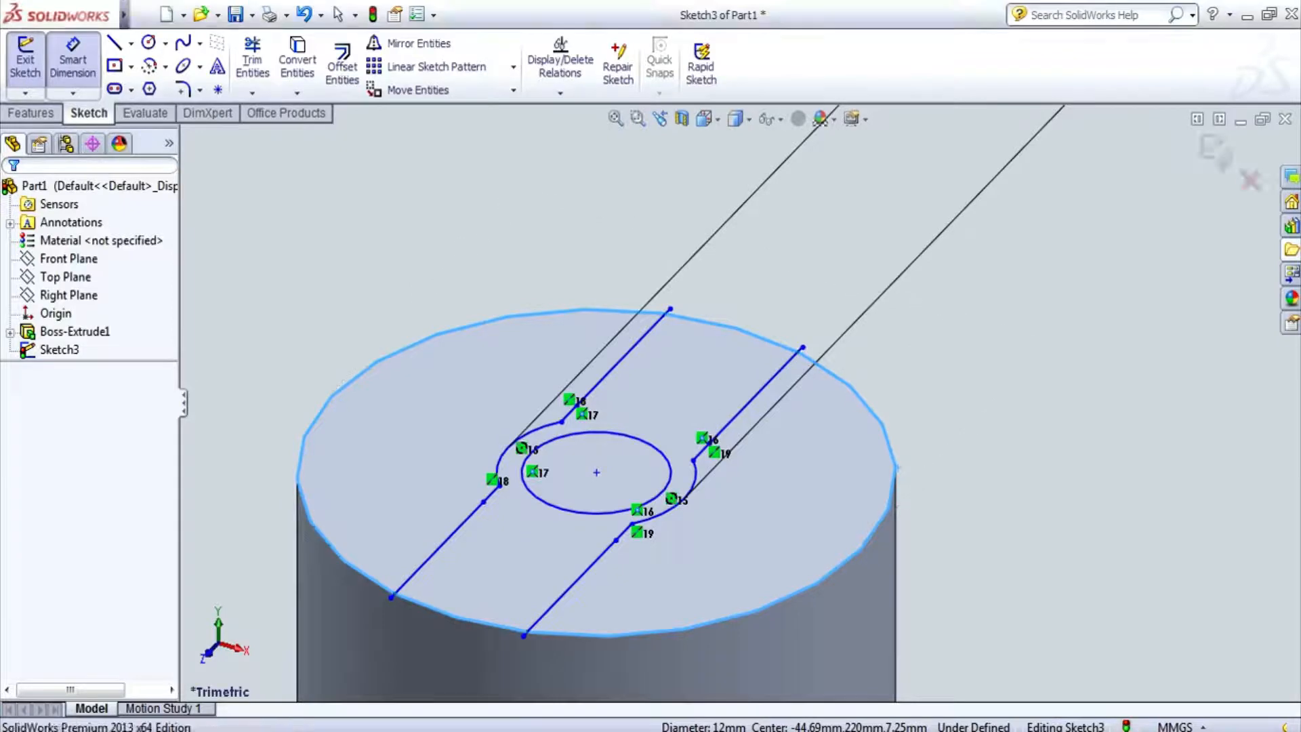
click(596, 432)
key(Delete)
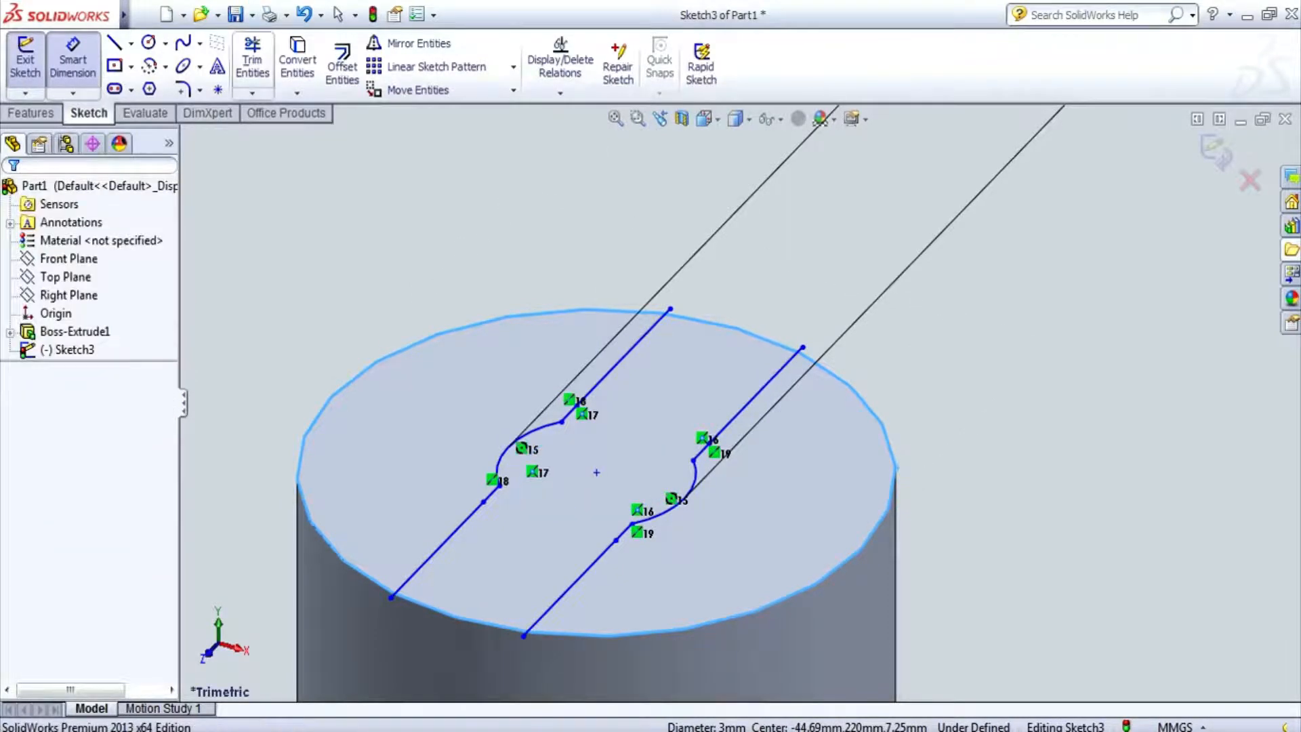
click(437, 550)
click(31, 112)
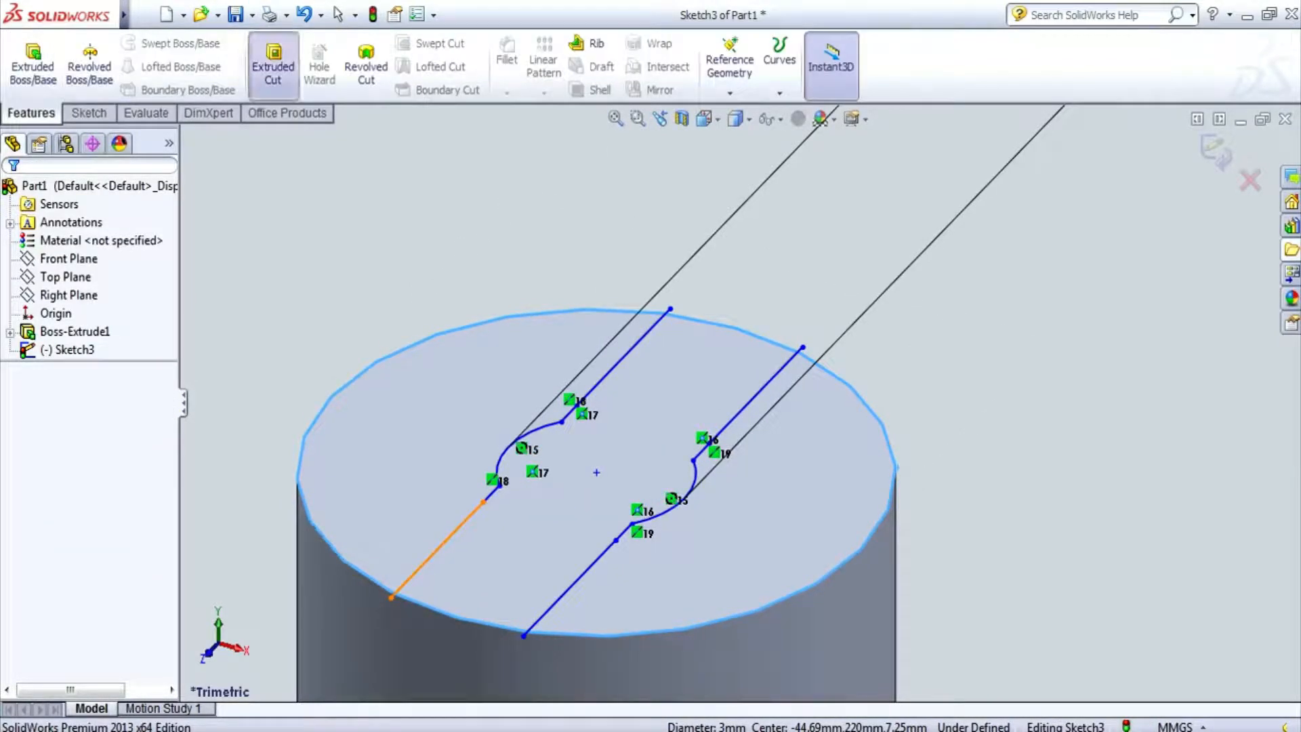
click(273, 66)
key(Escape)
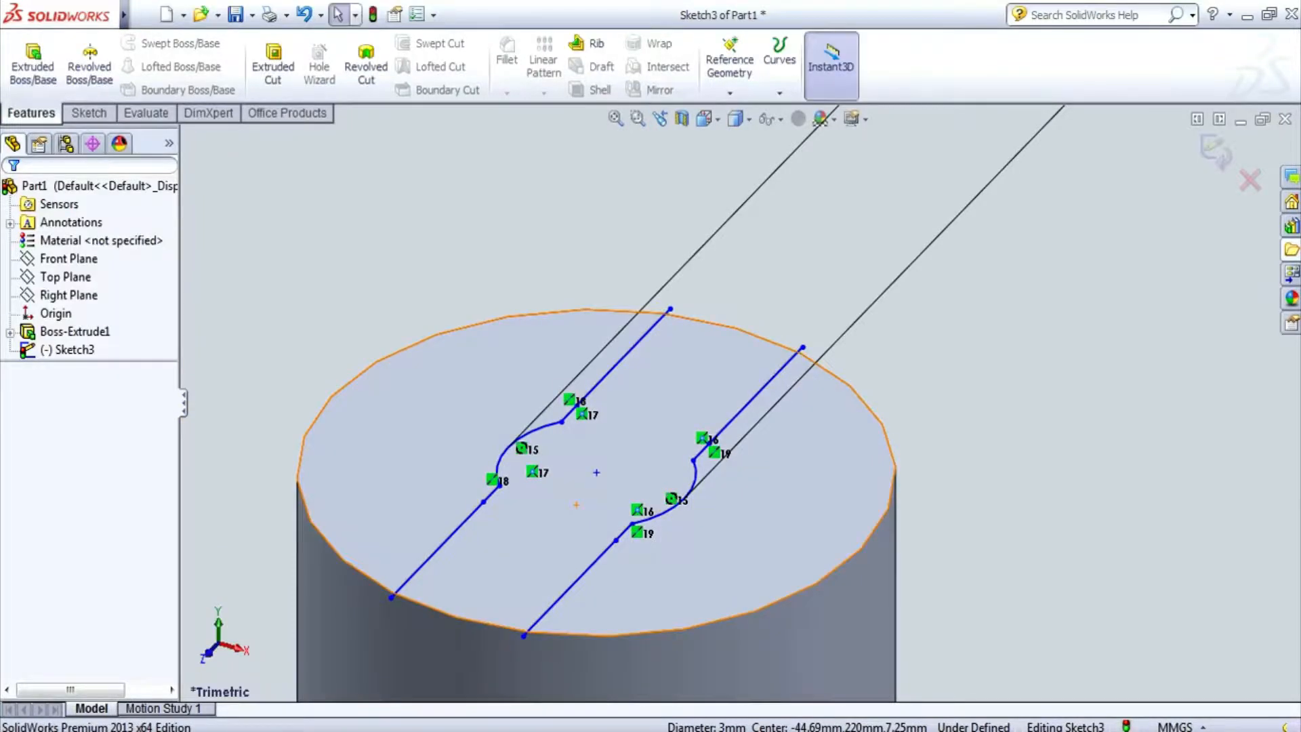
- Draw a circle at the centre of the rod's end face and set its diameter to 12 mm
click(88, 113)
click(149, 43)
click(597, 472)
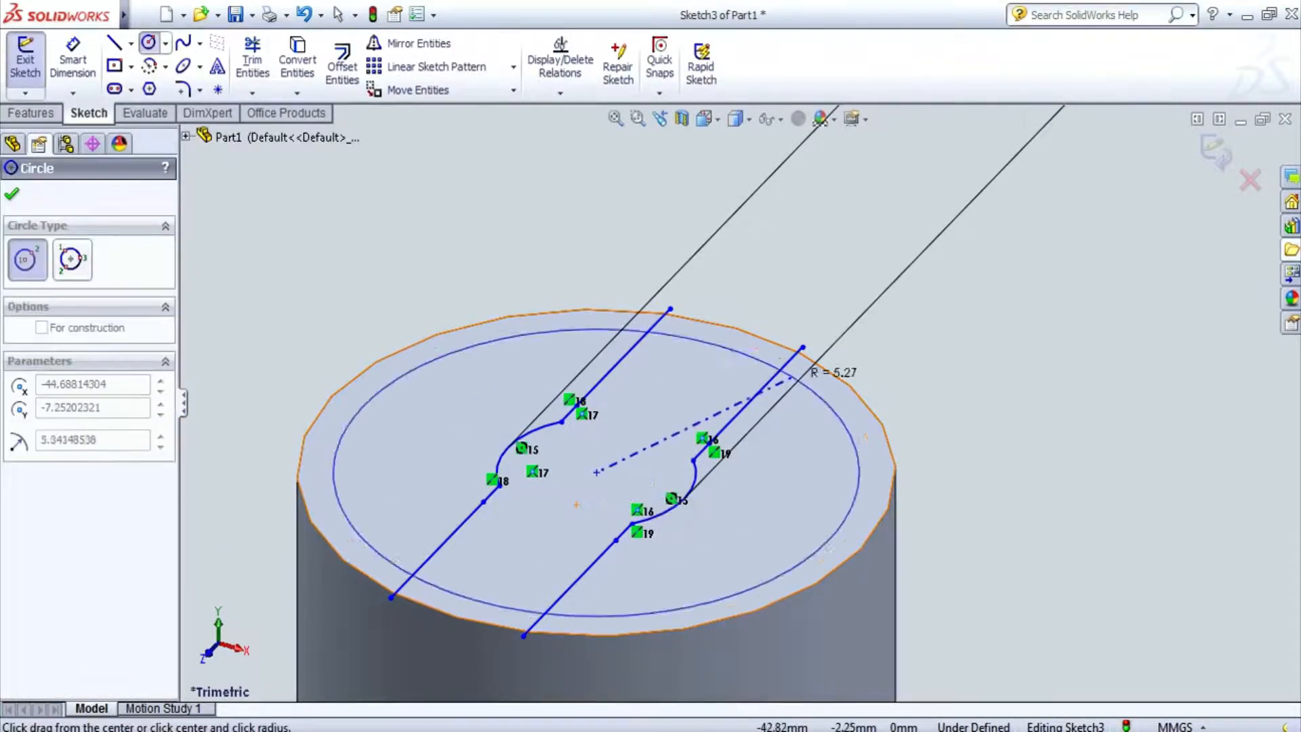
click(837, 378)
click(72, 57)
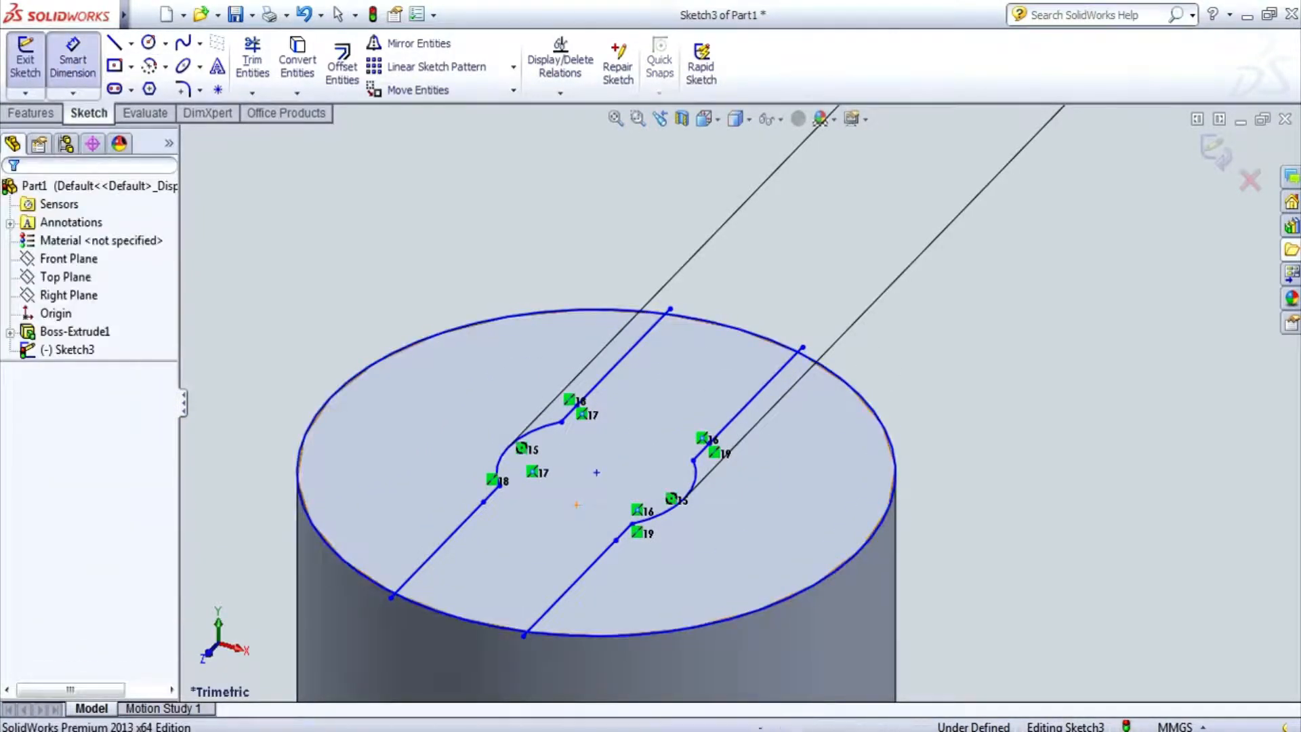
click(629, 309)
click(930, 377)
text(12)
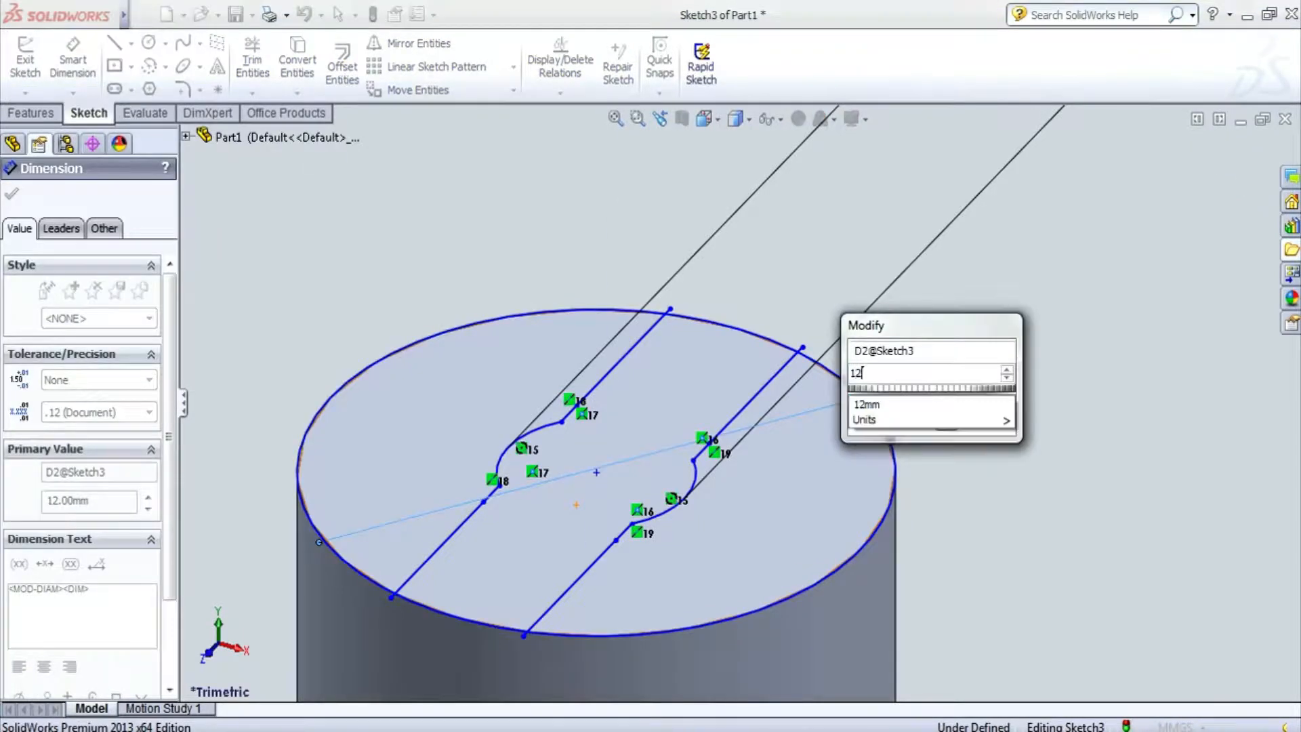
key(Return)
- Cut the slot region with the rounded centre 3 mm deep into the rod's end with a blind Extruded Cut
click(31, 113)
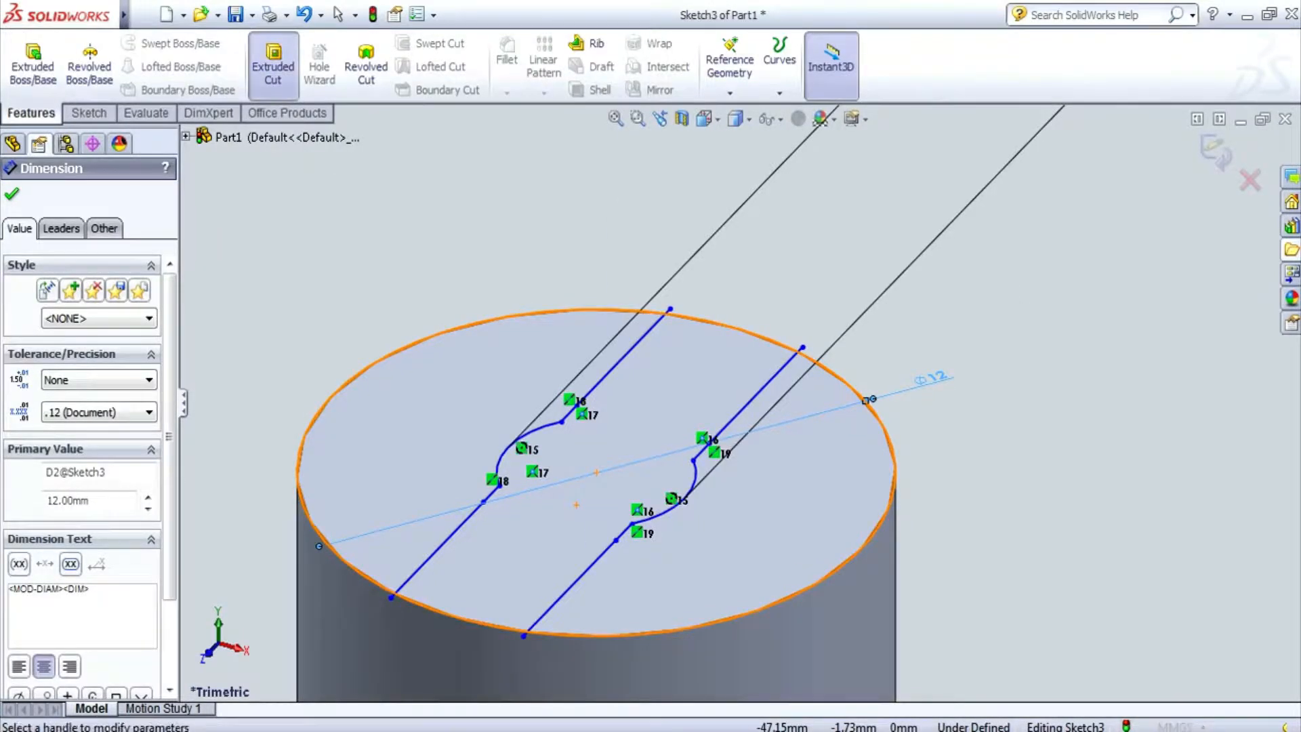
click(273, 66)
text(3)
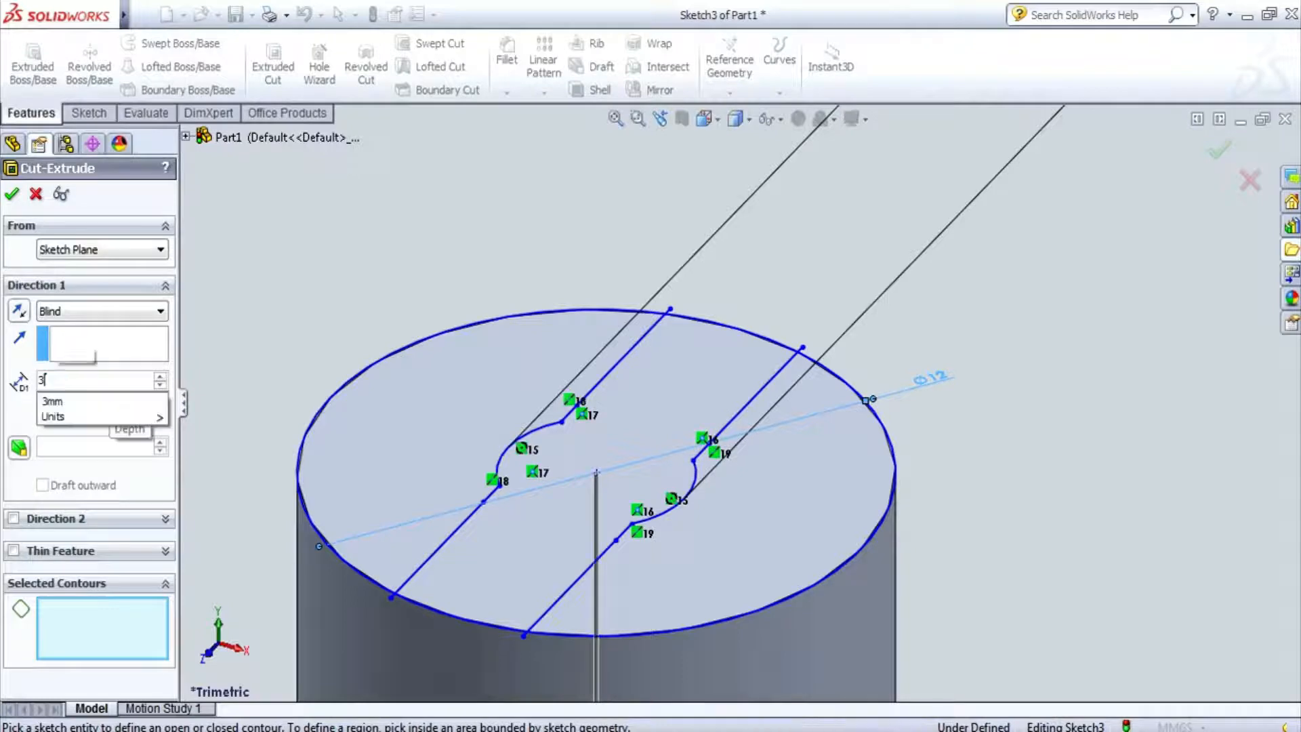
key(Return)
click(637, 440)
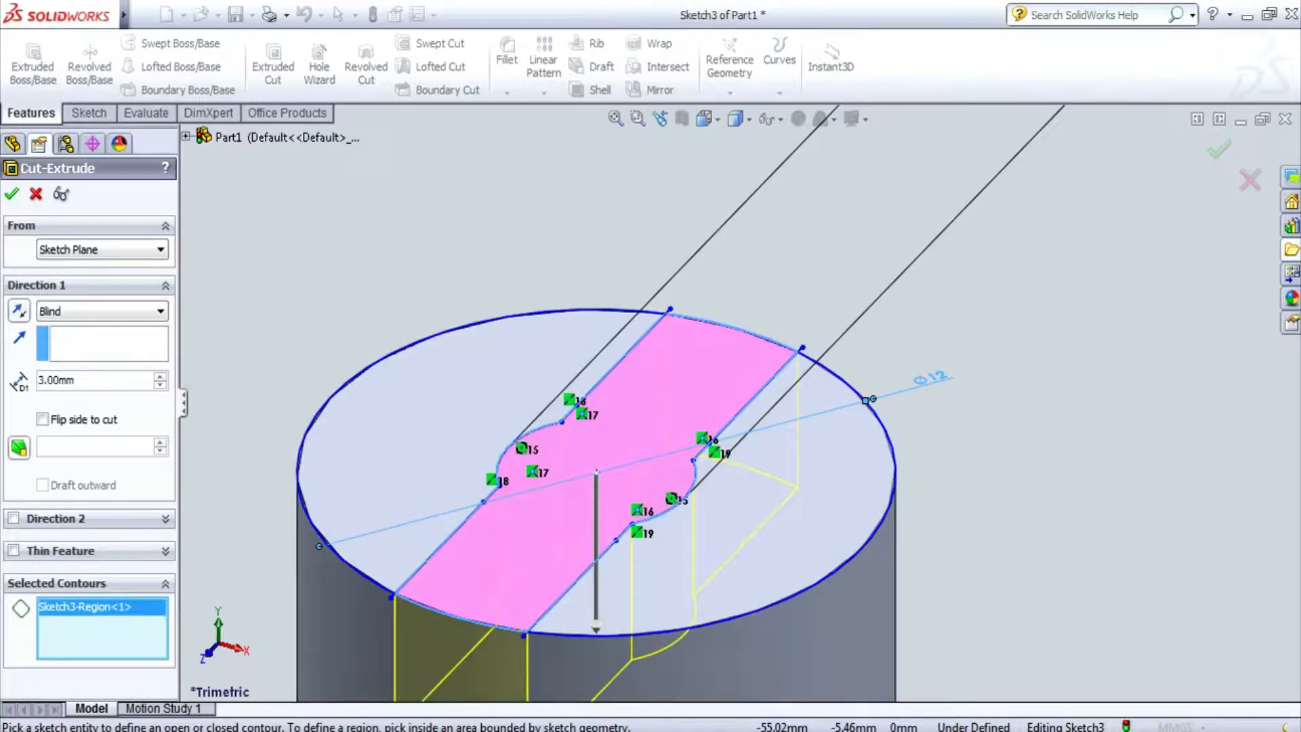
key(Return)
scroll(740, 402, up, 7)
key(Escape)
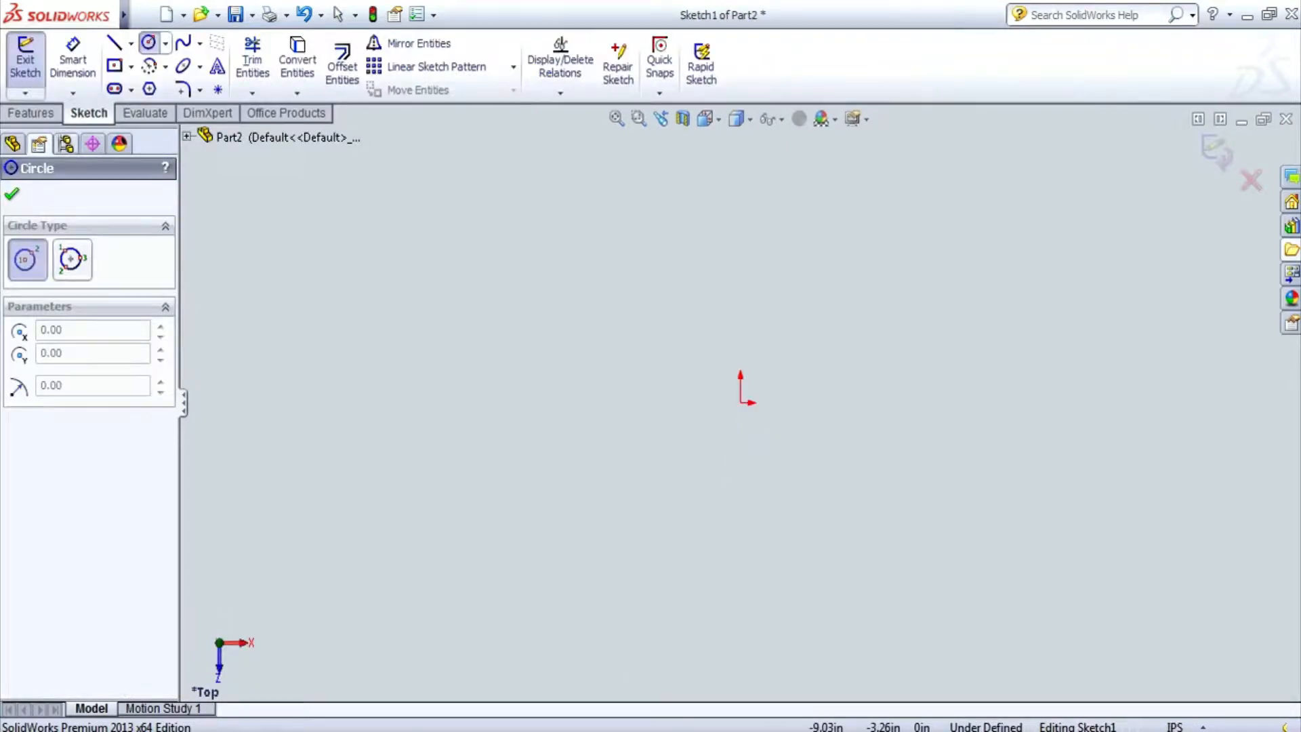
right_click(1135, 653)
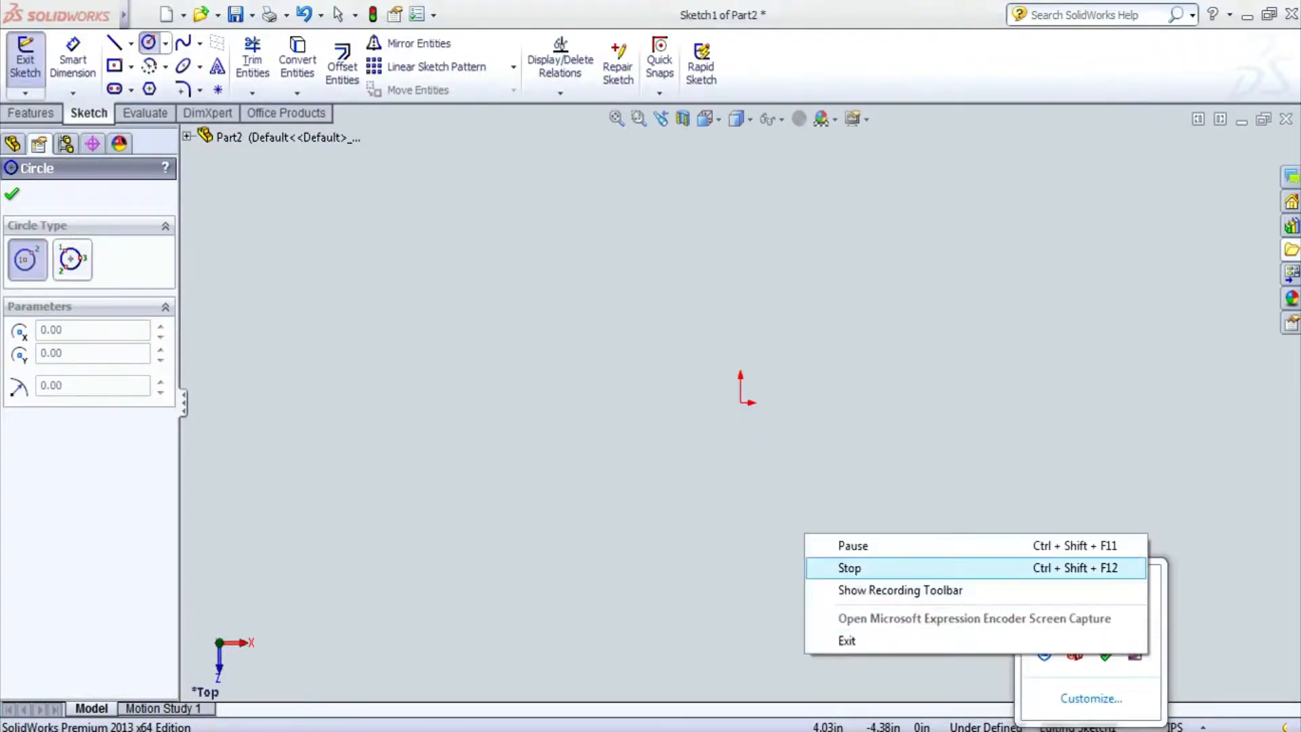
click(851, 566)
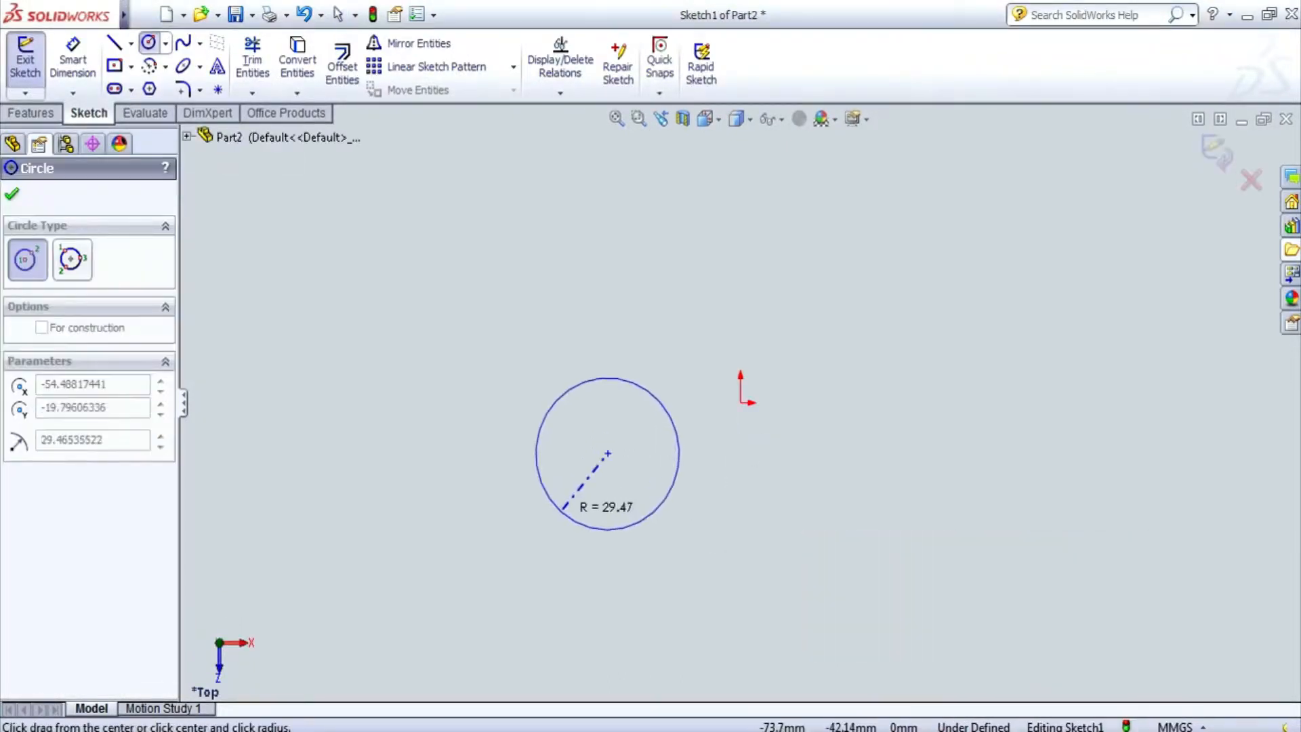
- Complete a circle of about 29.5 mm radius beside the origin in the new part's top sketch and set its diameter to 30 mm
click(561, 509)
click(73, 59)
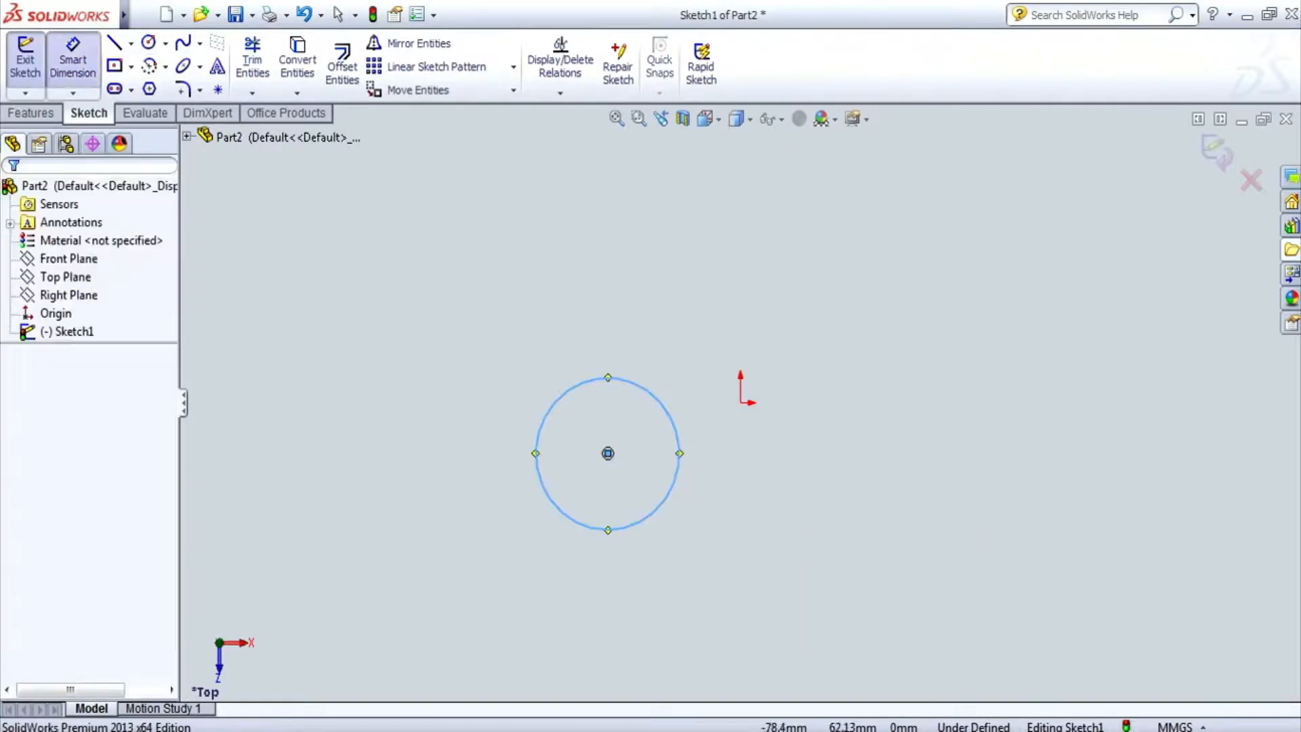
click(656, 398)
click(716, 333)
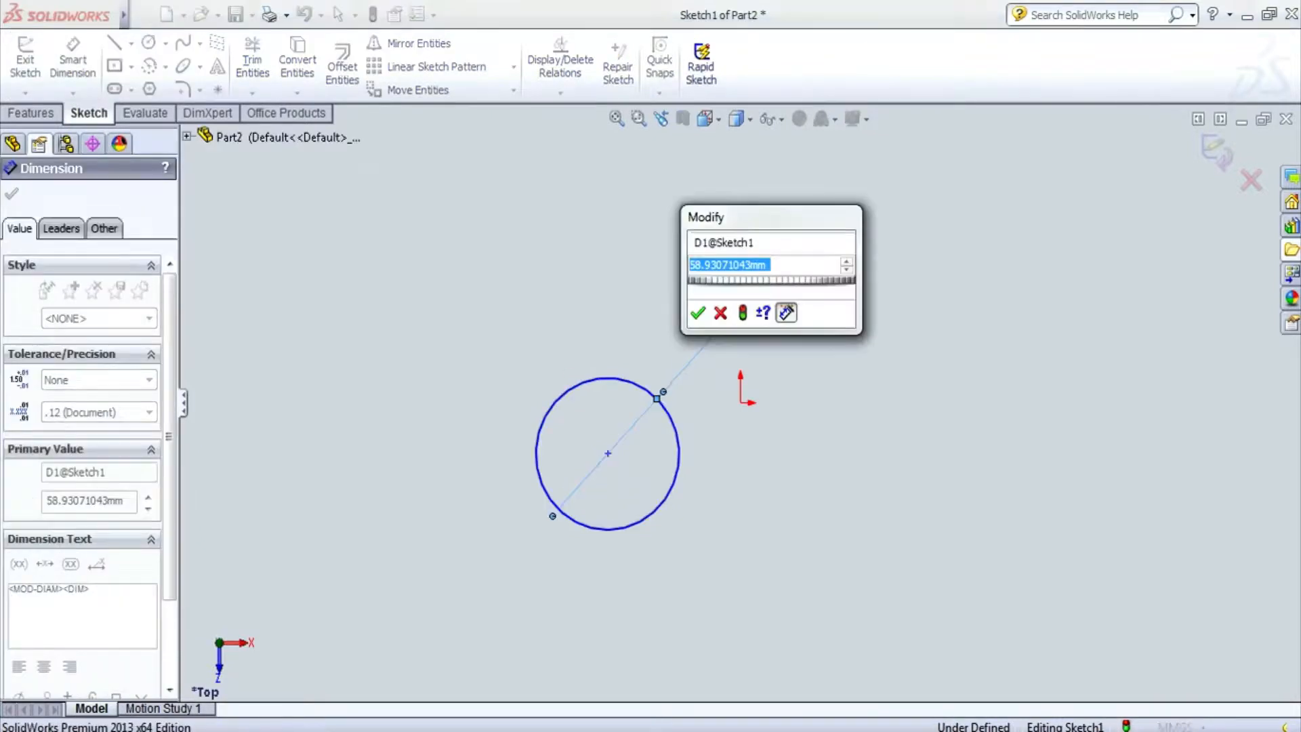
text(30)
key(Return)
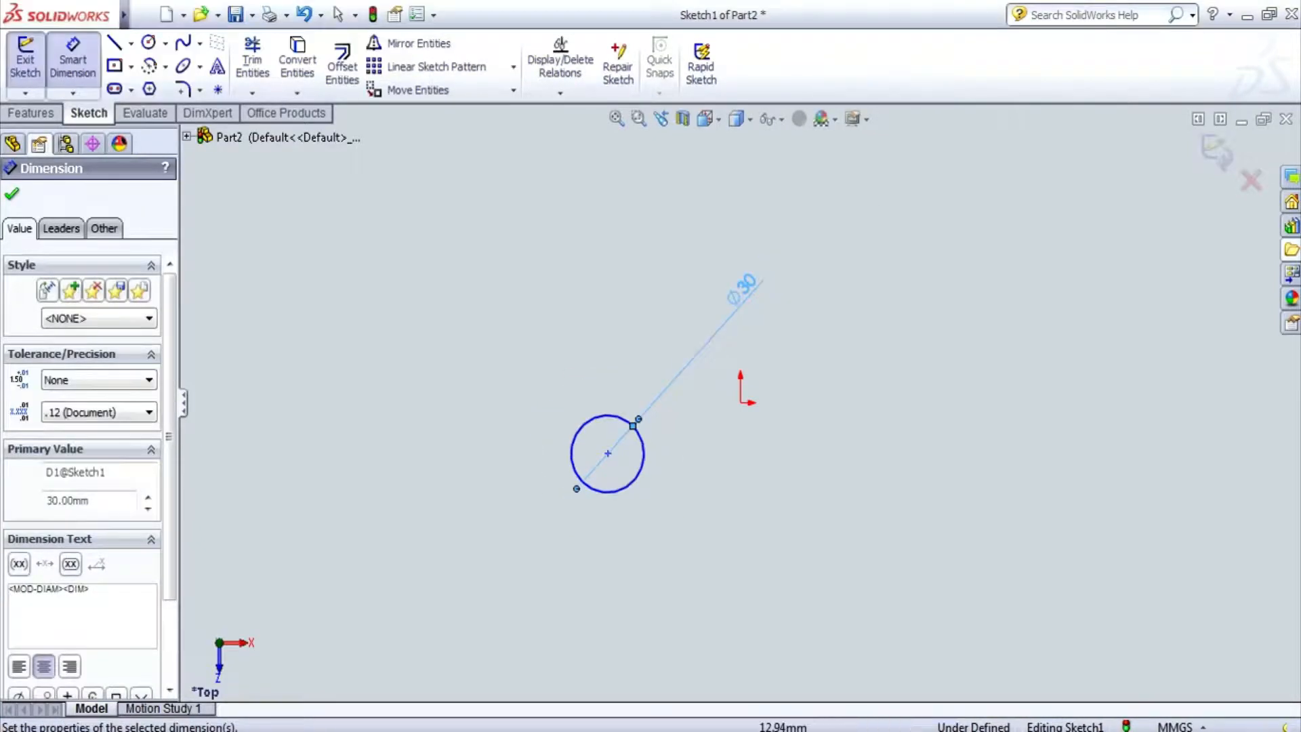
- Draw a concentric circle inside the 30 mm circle and set its diameter to 28 mm
scroll(741, 402, up, 1)
click(149, 43)
scroll(591, 447, down, 4)
click(673, 441)
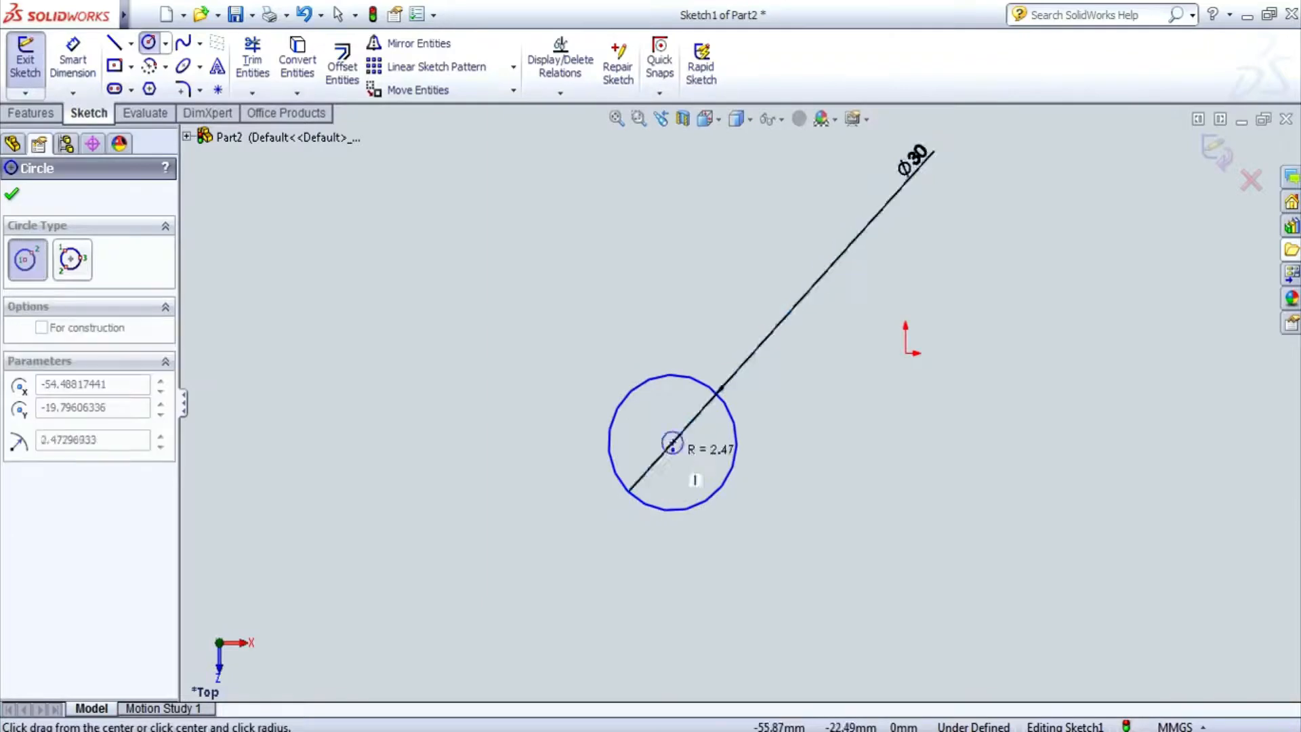
click(696, 399)
click(72, 60)
click(635, 412)
click(534, 569)
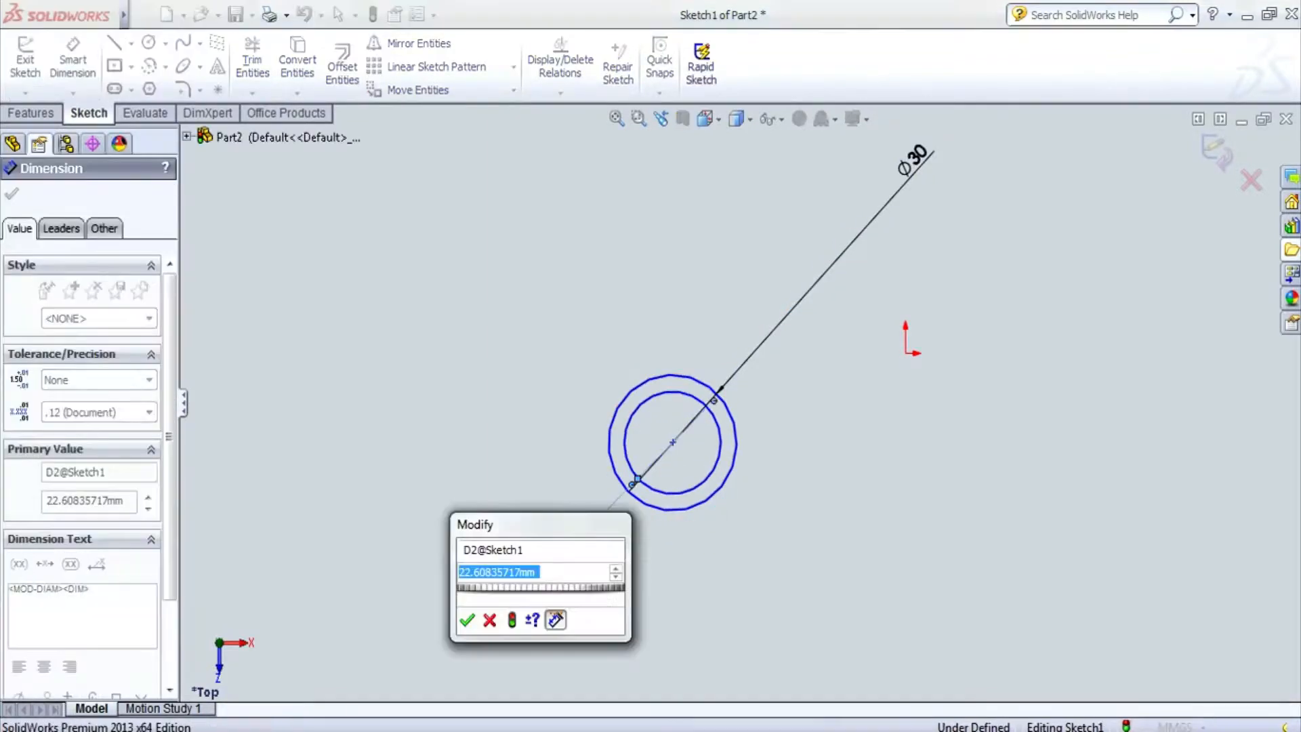
text(20)
key(Return)
scroll(590, 523, down, 3)
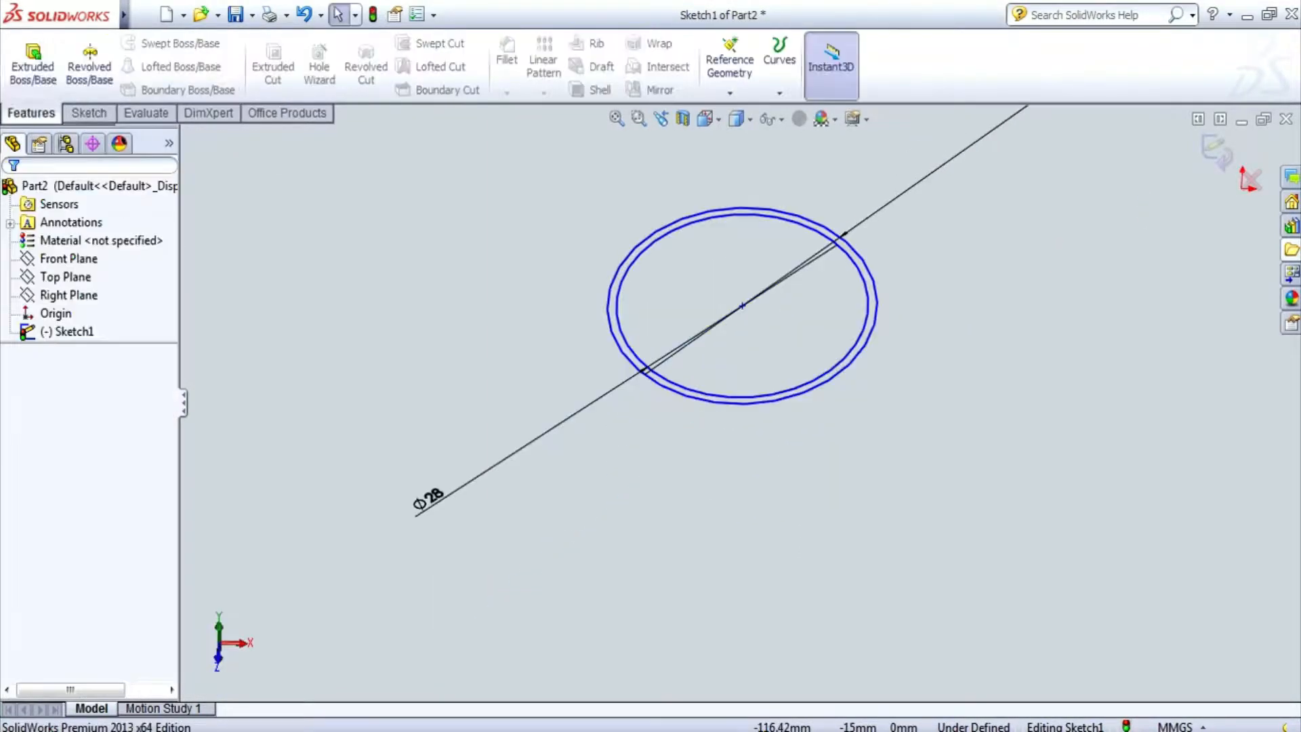
- Extrude the ring between the two circles to a blind depth of 15 mm
click(33, 67)
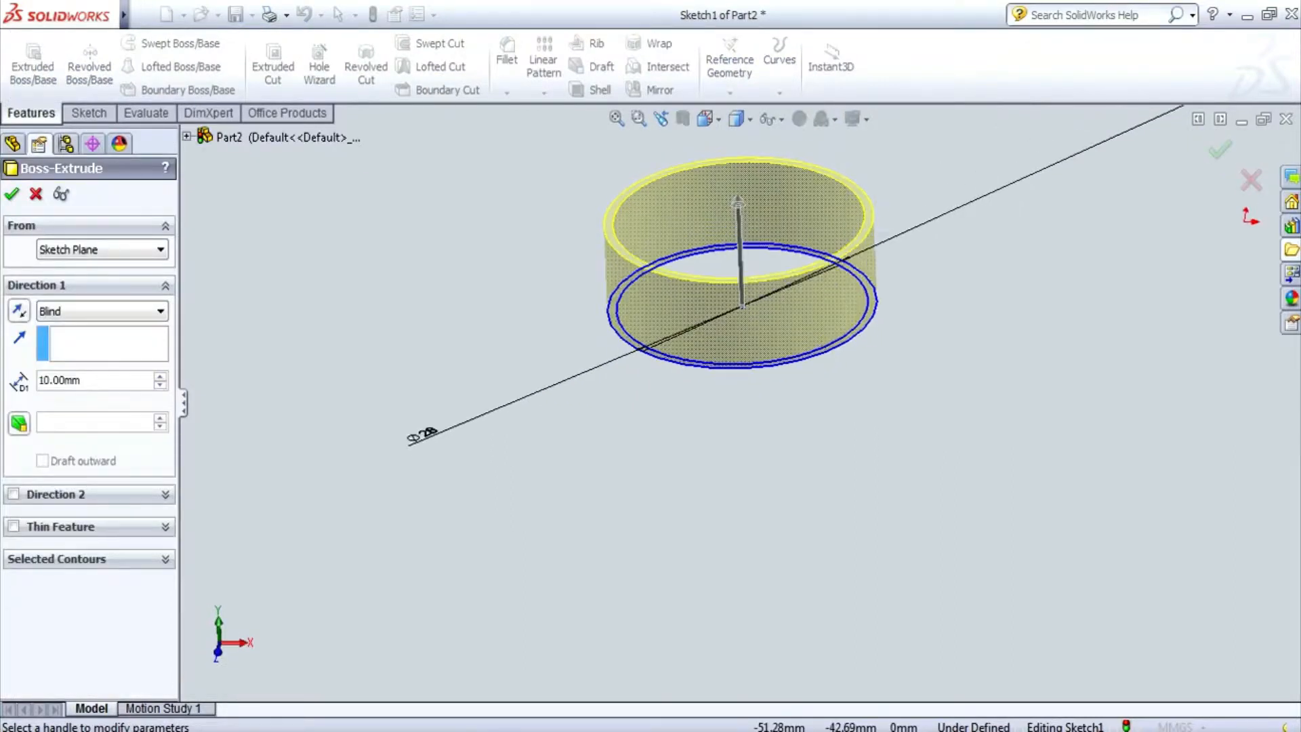
text(15)
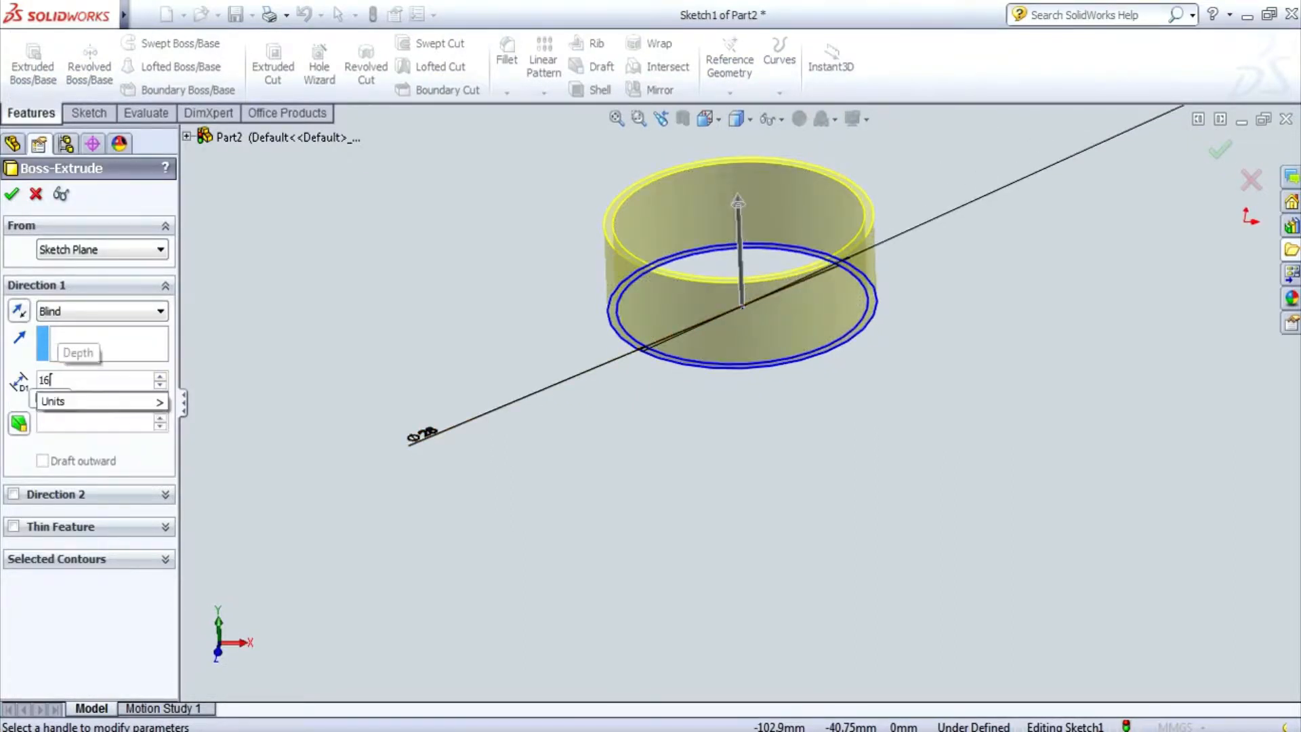
key(Return)
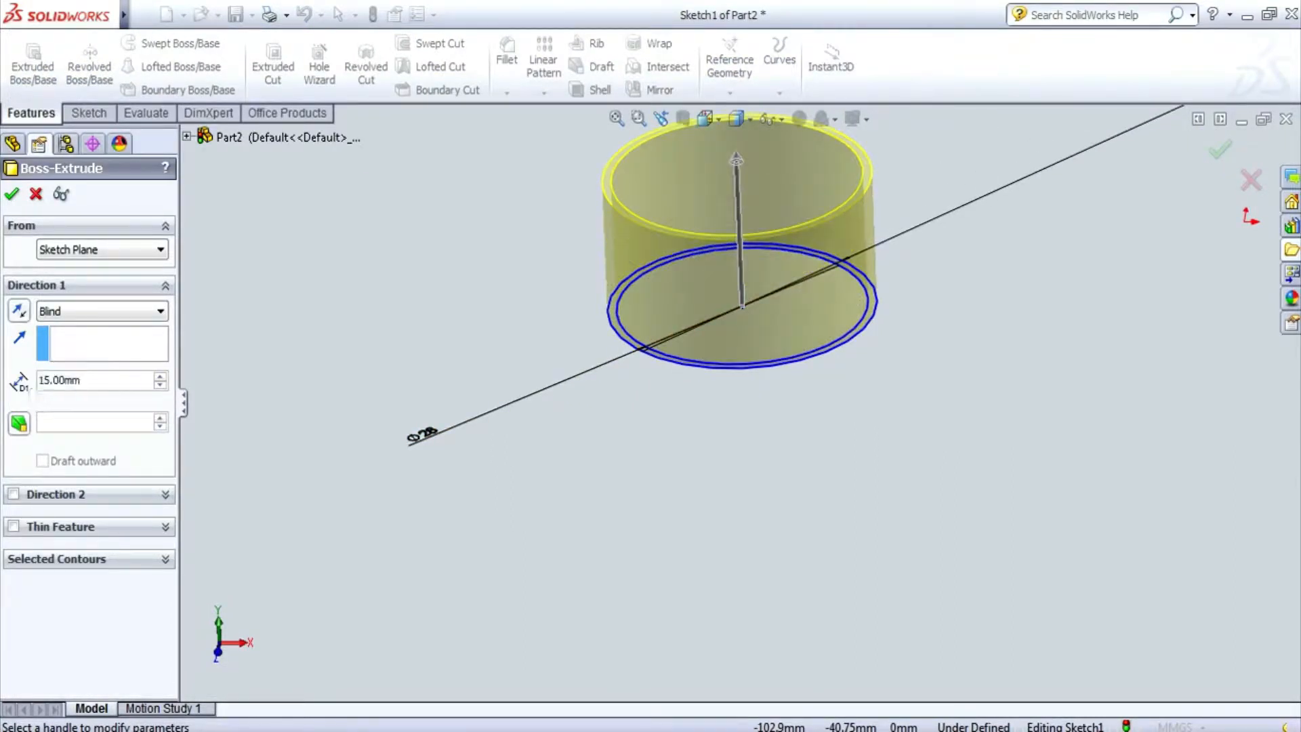
click(11, 194)
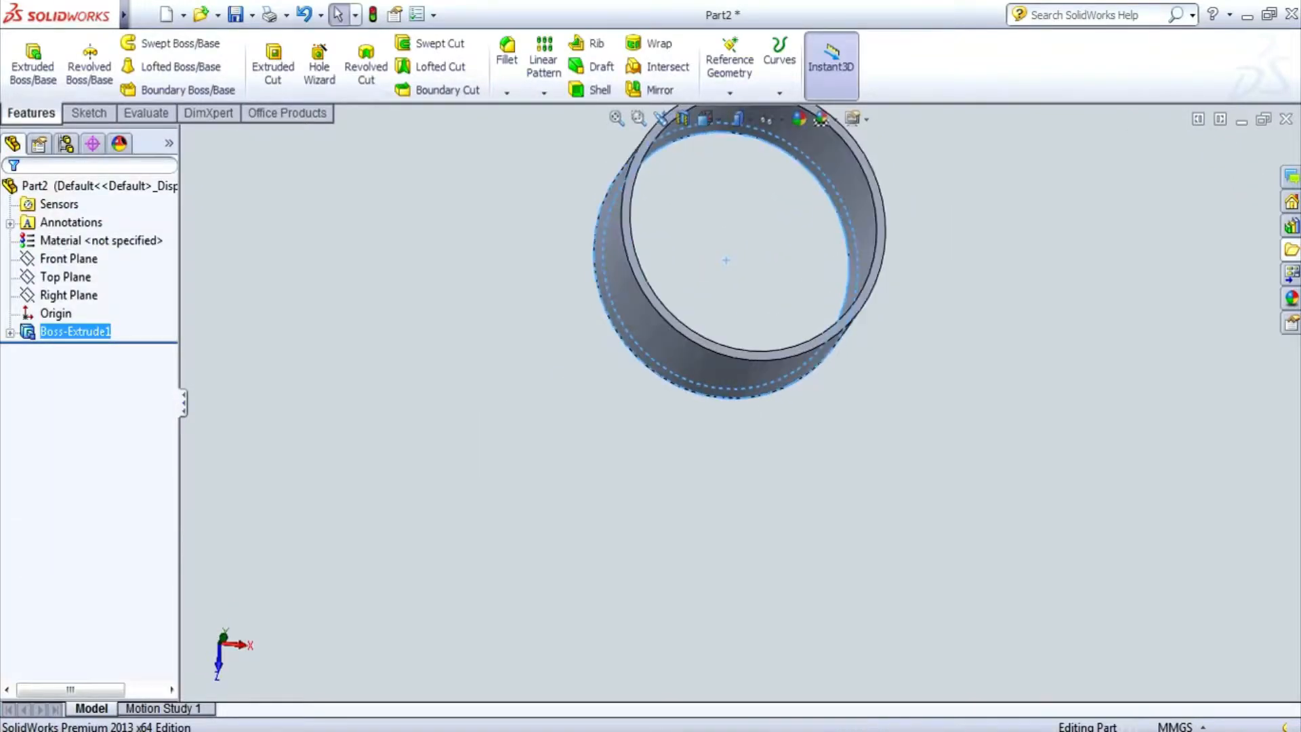
- Start a sketch on the ring's end face and draw a concentric circle about 25.8 mm in diameter inside the opening
click(89, 112)
click(25, 65)
click(638, 269)
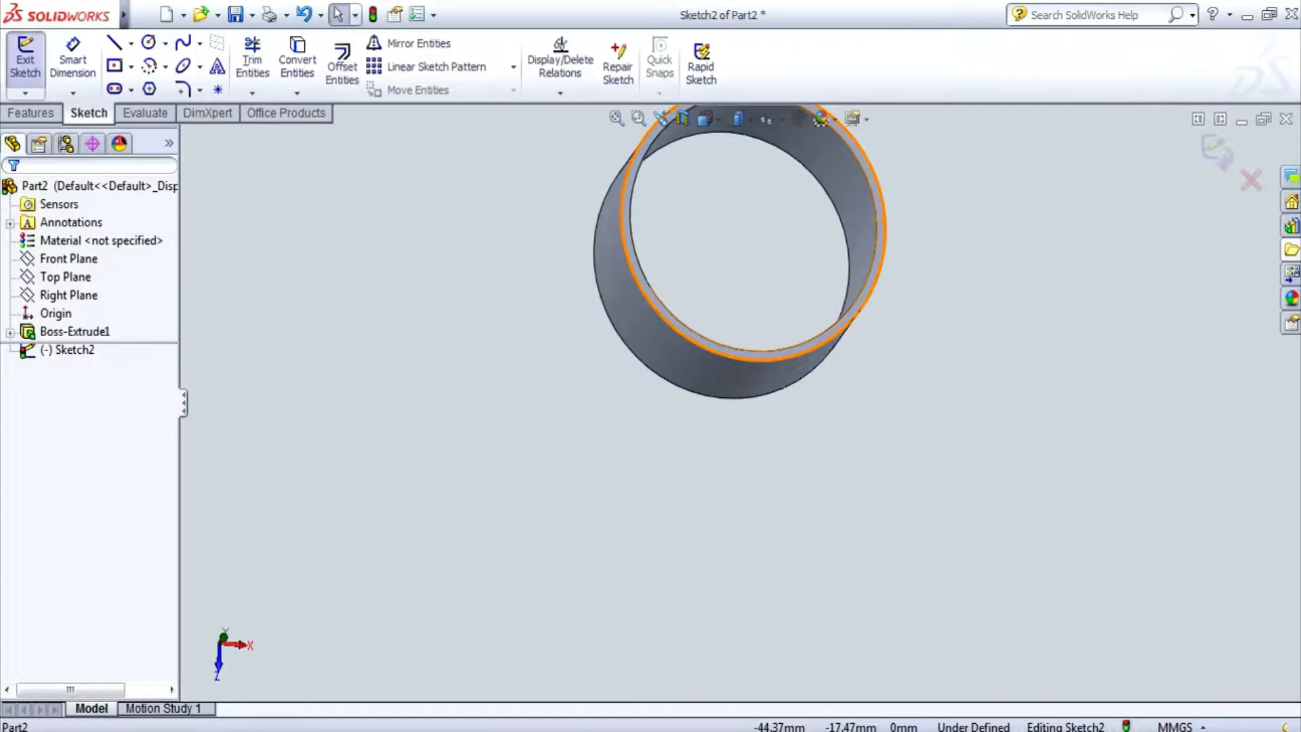
click(148, 42)
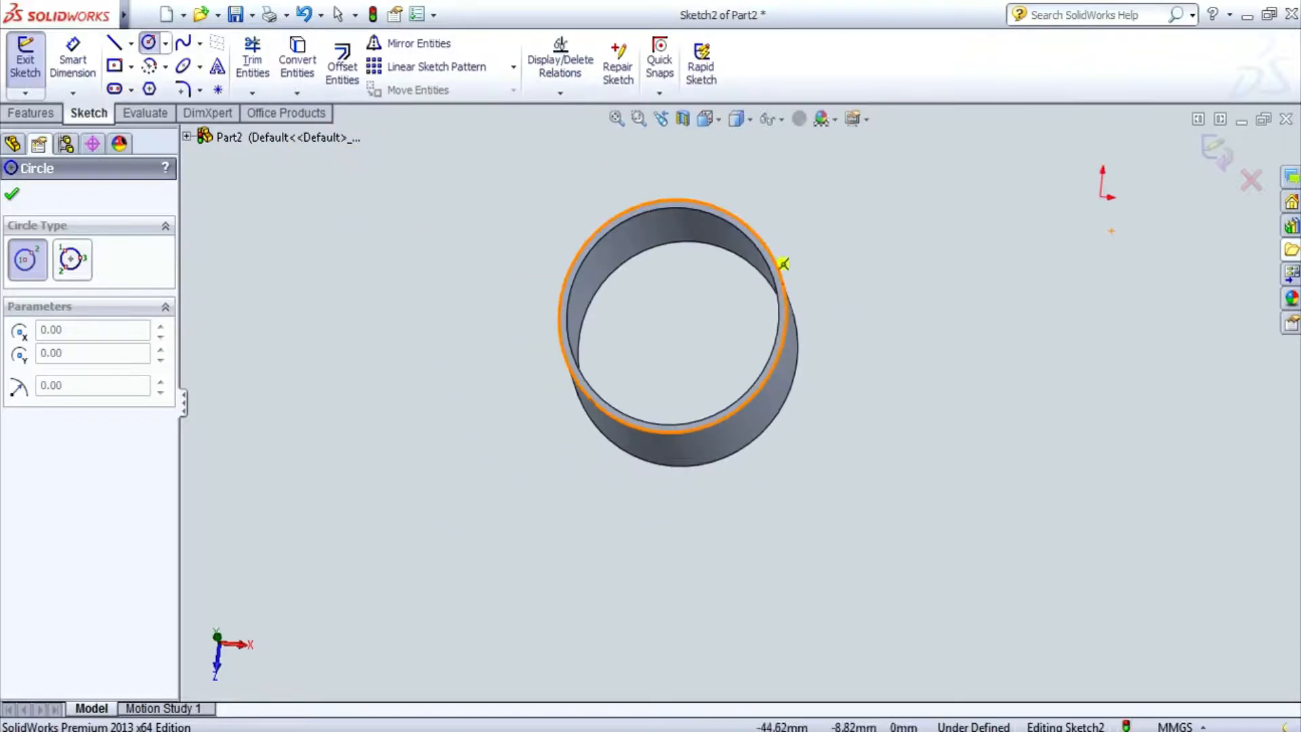
click(672, 316)
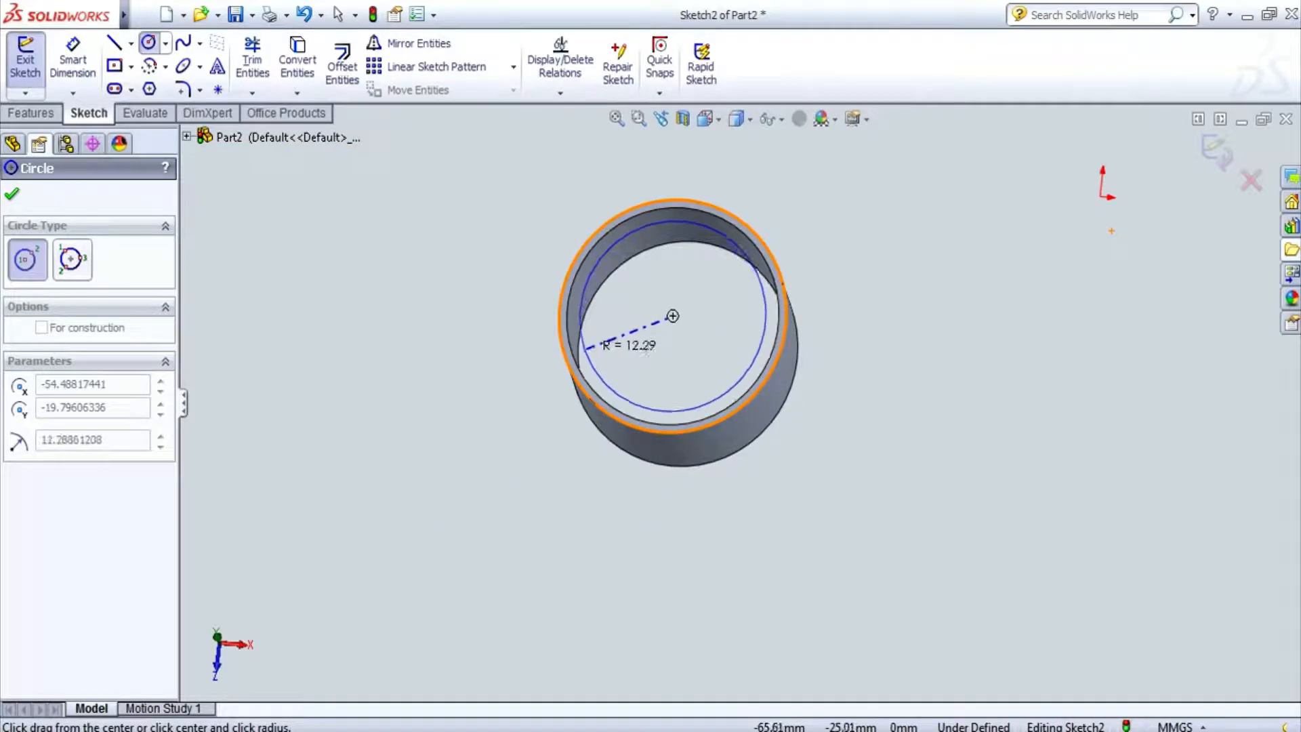
click(582, 353)
- Set the diameter of the circle inside the ring's opening to 20 mm
click(73, 66)
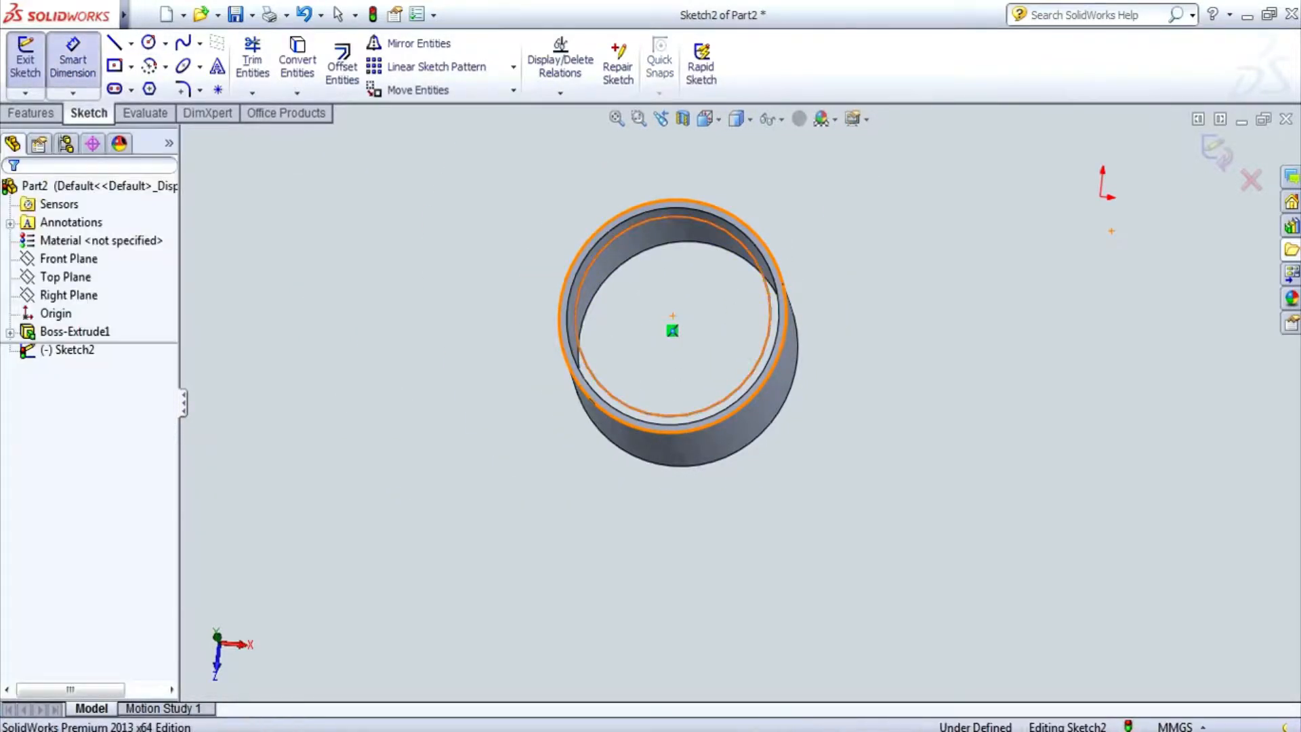
click(591, 369)
click(743, 521)
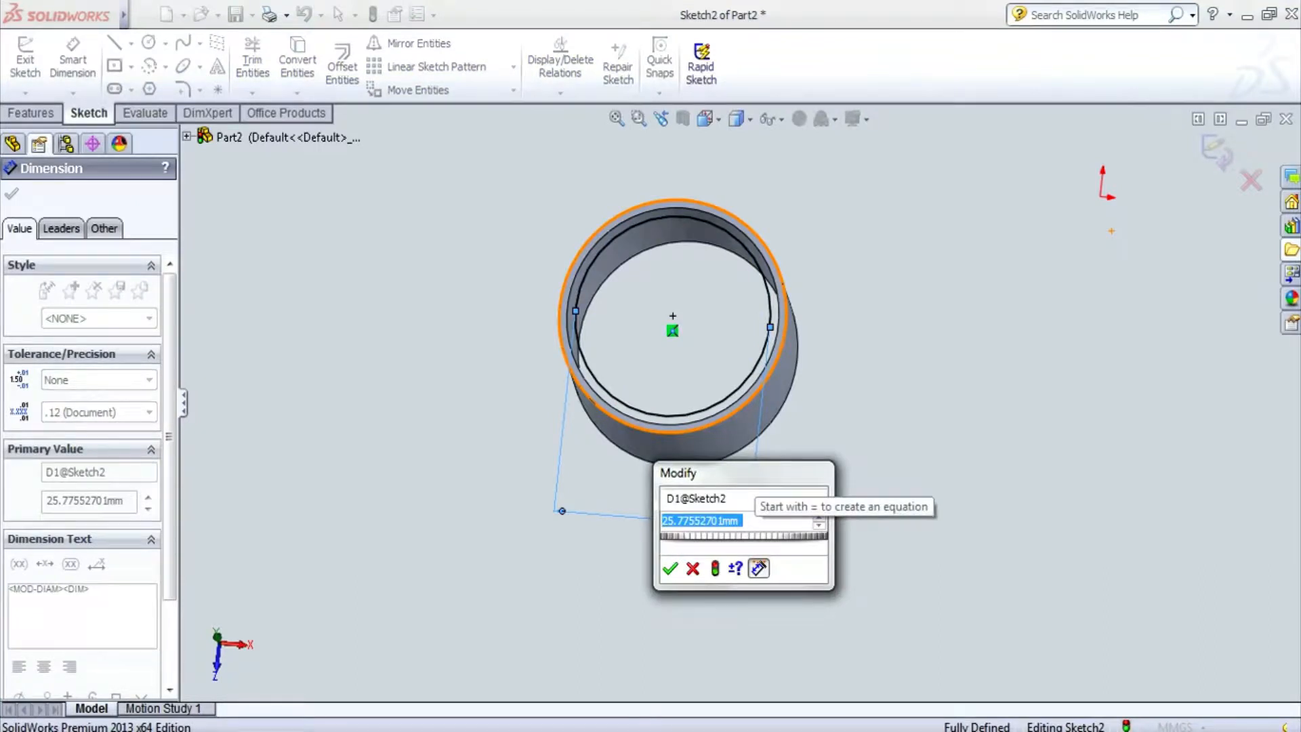
text(20)
key(Return)
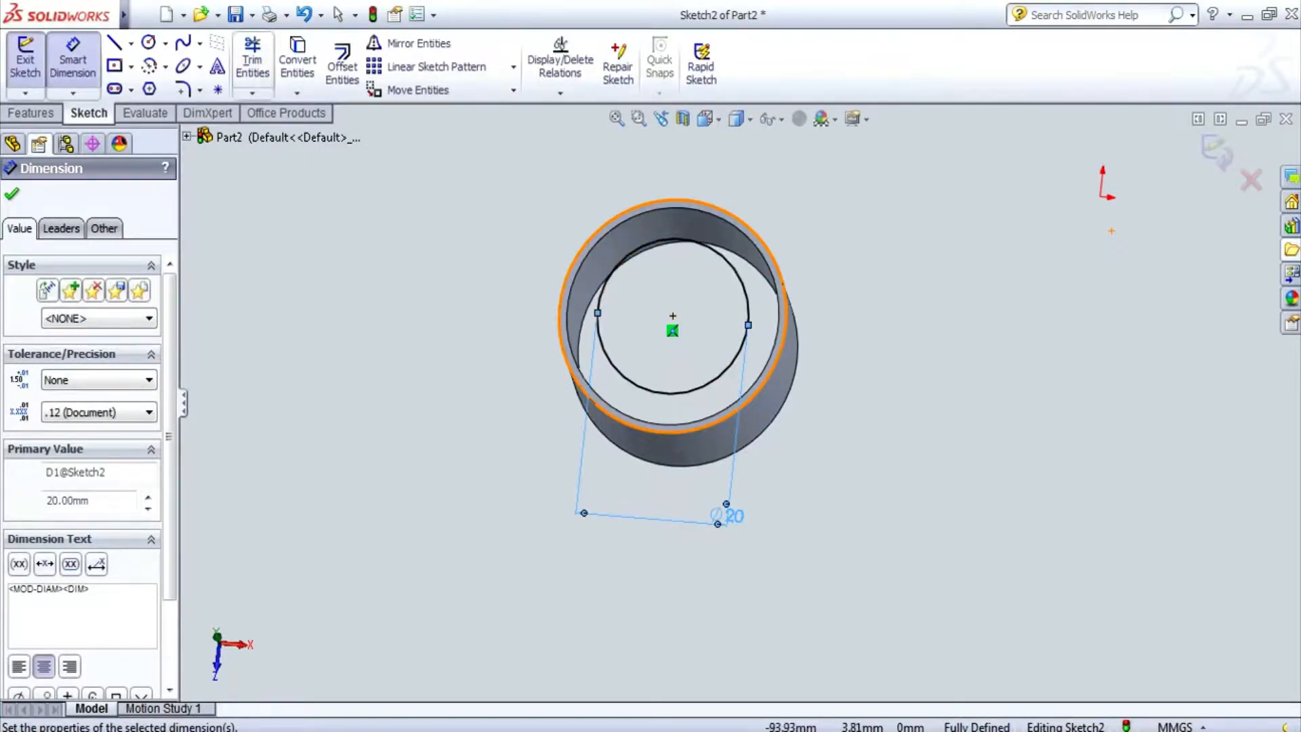
click(30, 112)
click(32, 66)
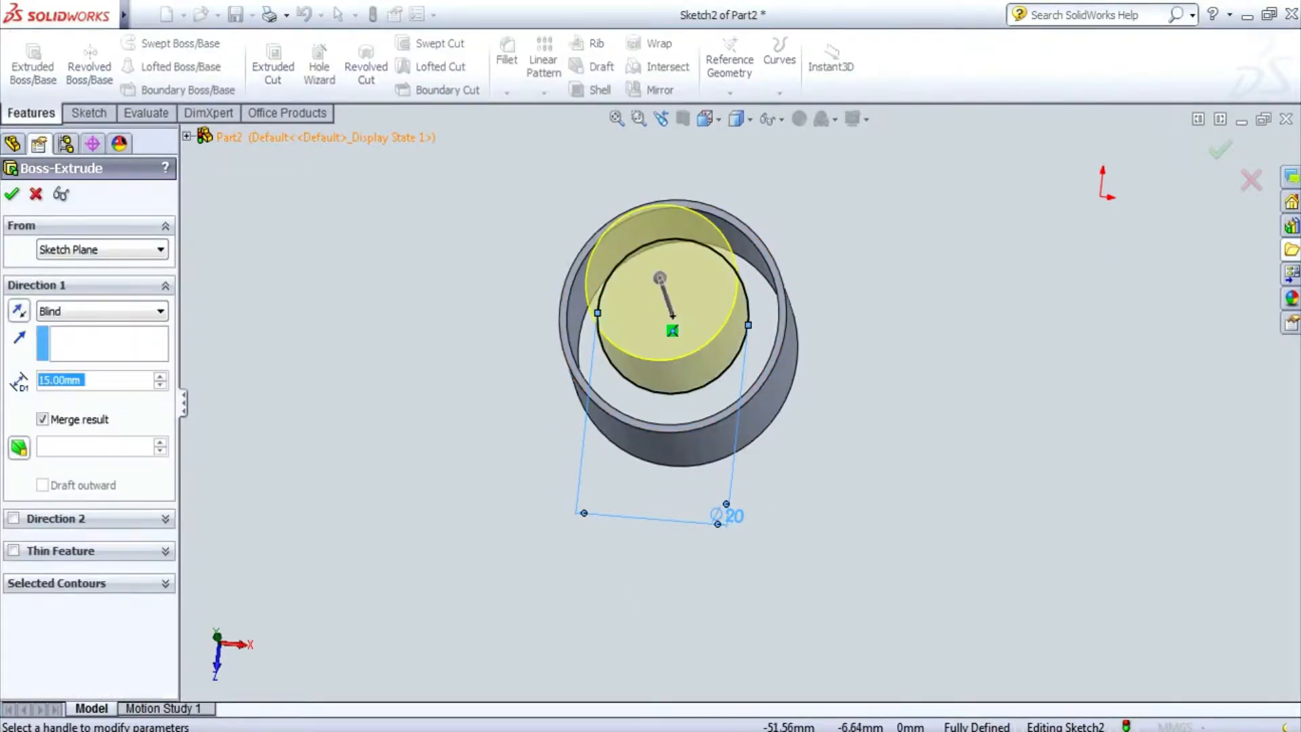
click(36, 193)
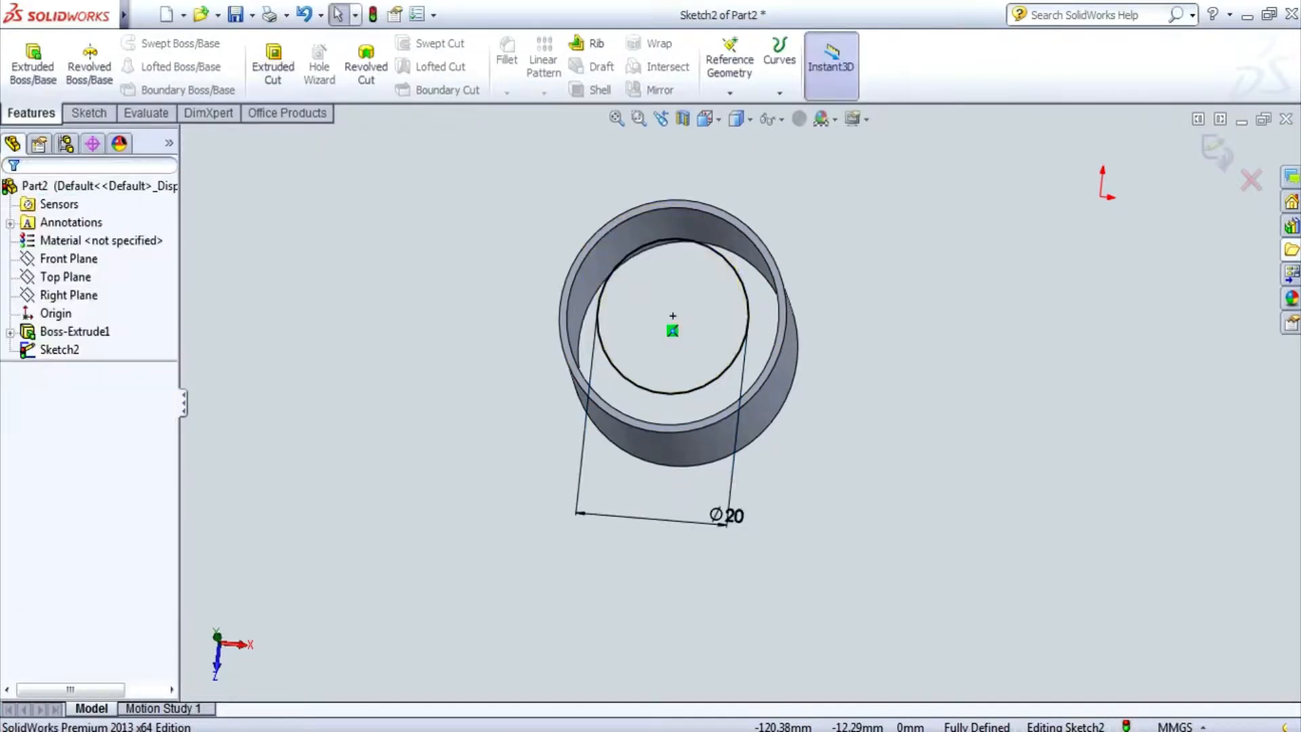
- Draw a second circle concentric with the 20 mm circle, reaching out to the ring's inner edge
click(88, 113)
click(148, 42)
click(673, 316)
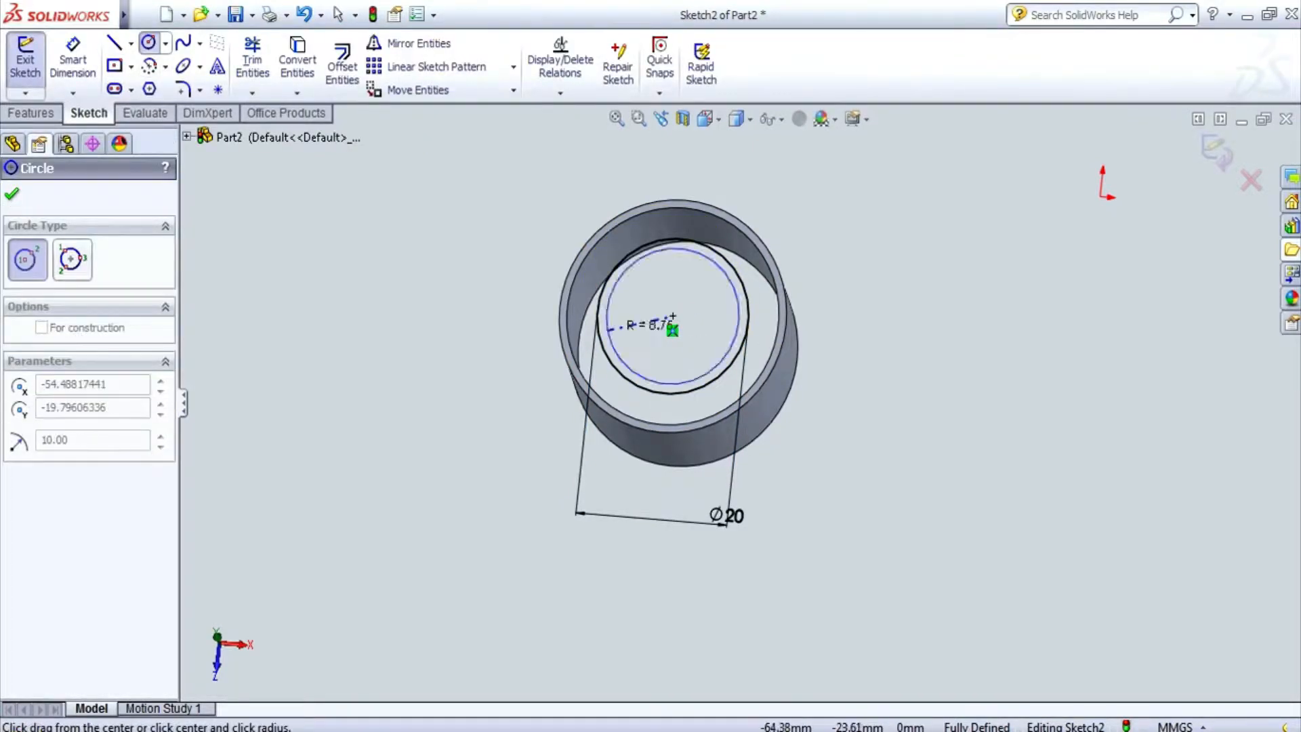
click(596, 392)
- Extrude the area between the two circles 15 mm in the reversed direction, into the existing ring
click(32, 61)
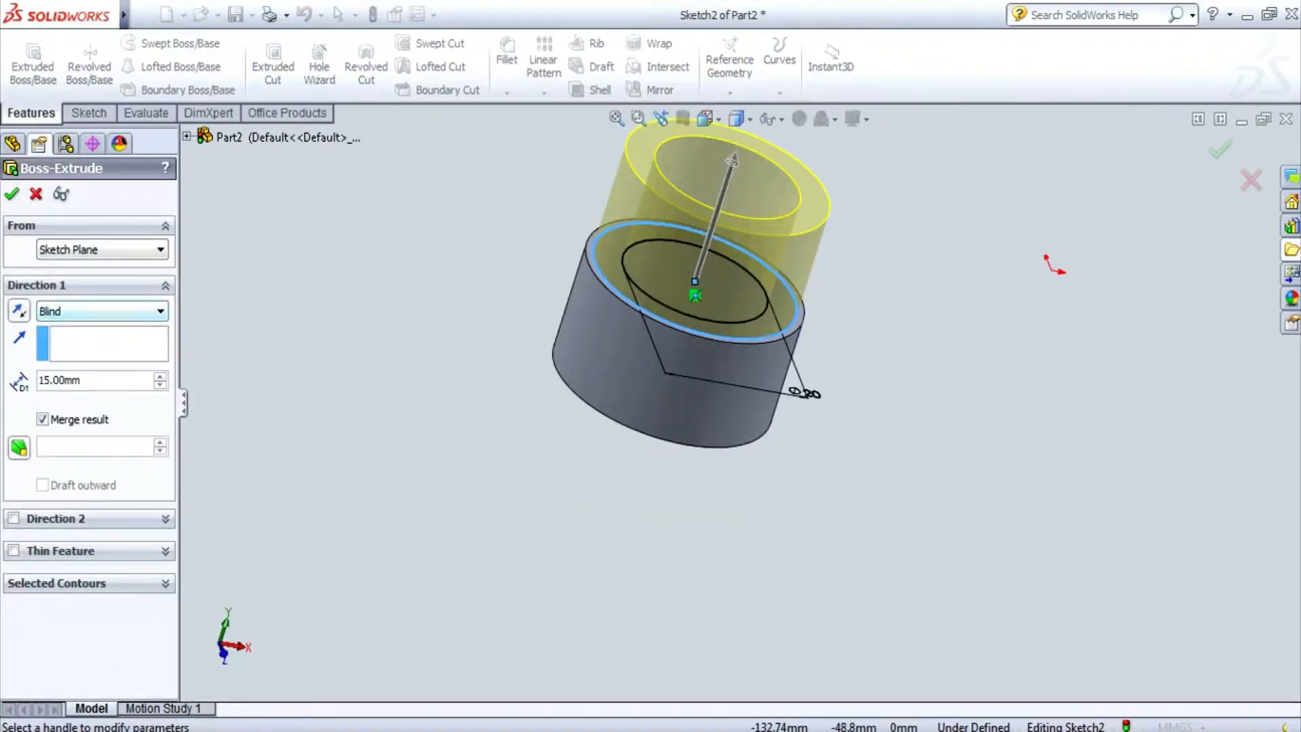
click(19, 311)
key(Return)
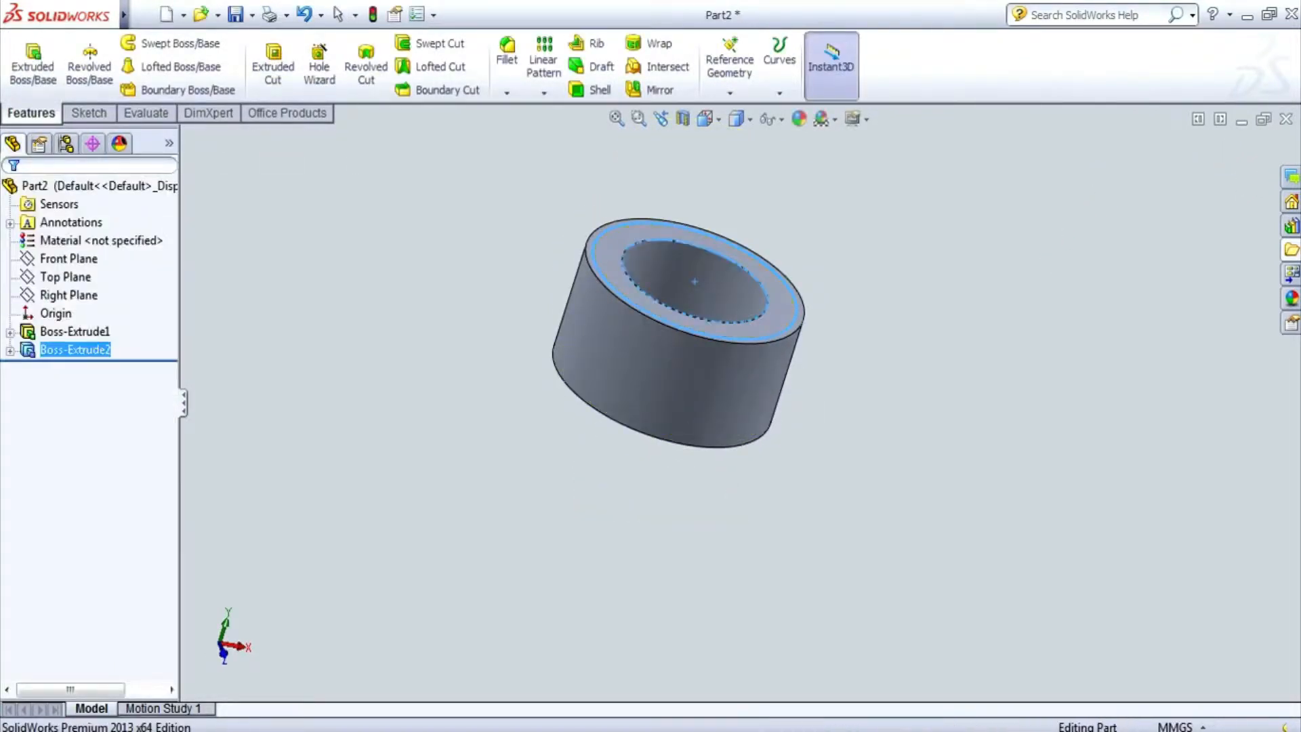
- Start a sketch on the bushing's end face and draw two concentric circles, one on the hole's edge and one about 12.6 mm in radius
middle_drag(678, 305, 644, 359)
click(32, 61)
click(148, 43)
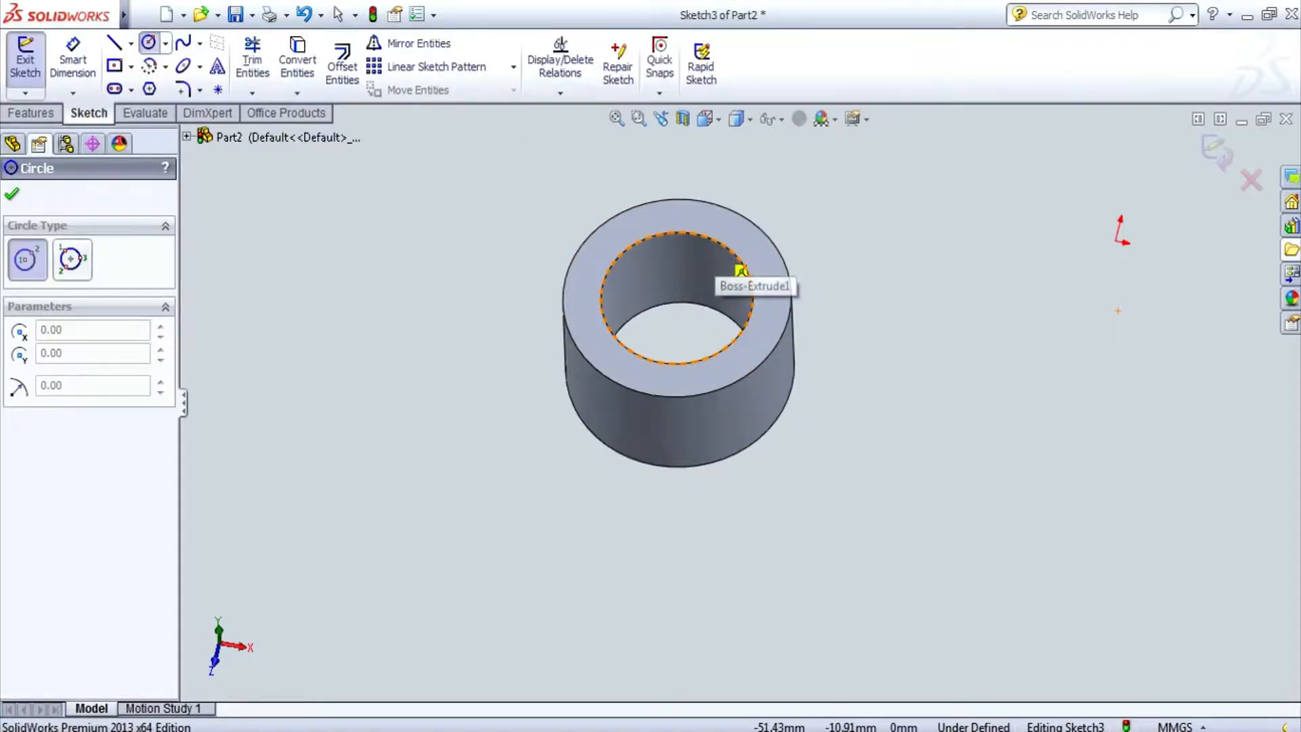
click(676, 297)
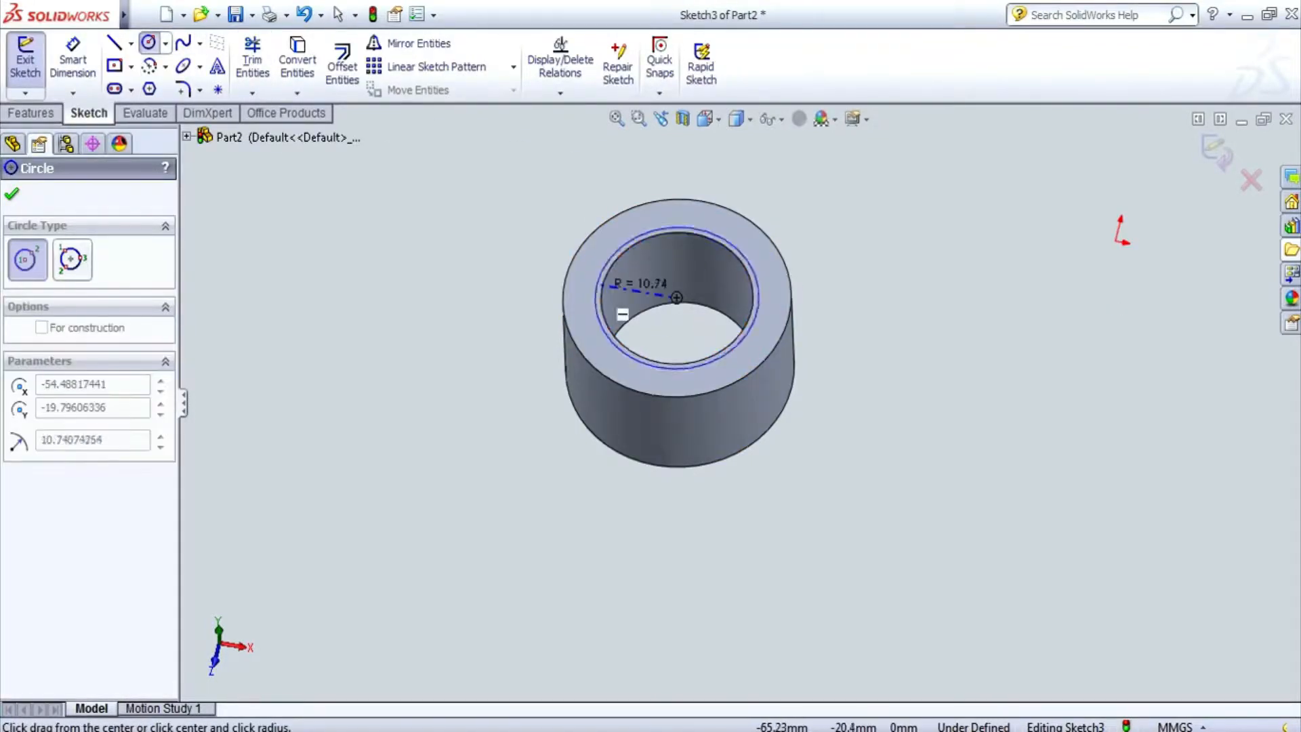
click(603, 285)
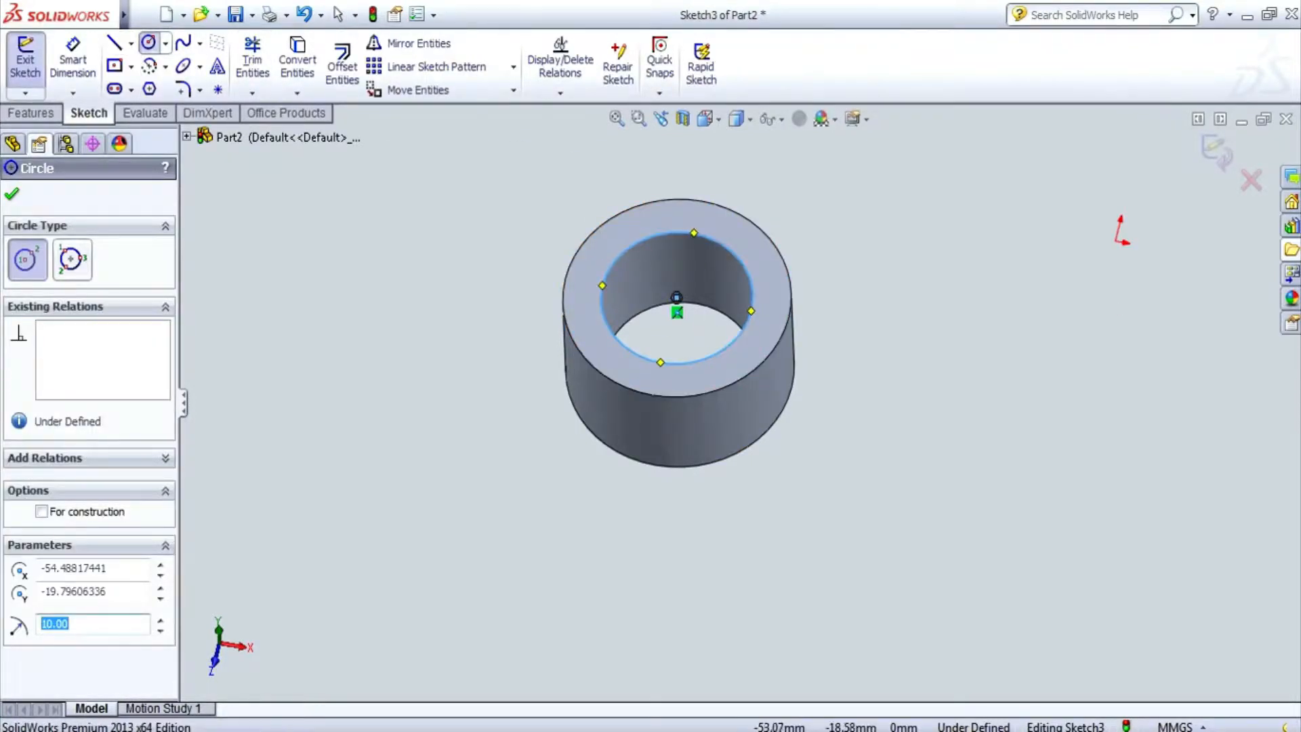
click(676, 297)
click(588, 327)
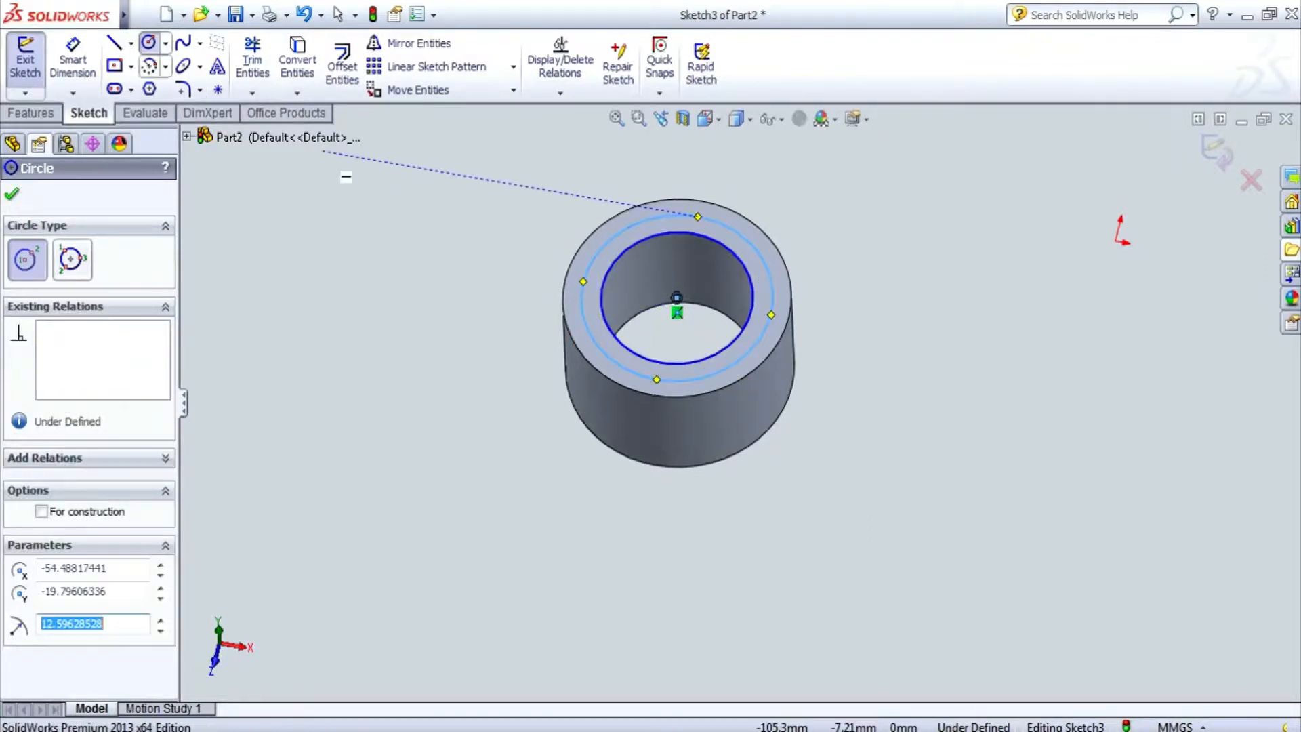
- Dimension the two concentric circles on the bushing's end face, 20 mm diameter for the inner one and 28 mm for the outer one
click(72, 60)
click(742, 330)
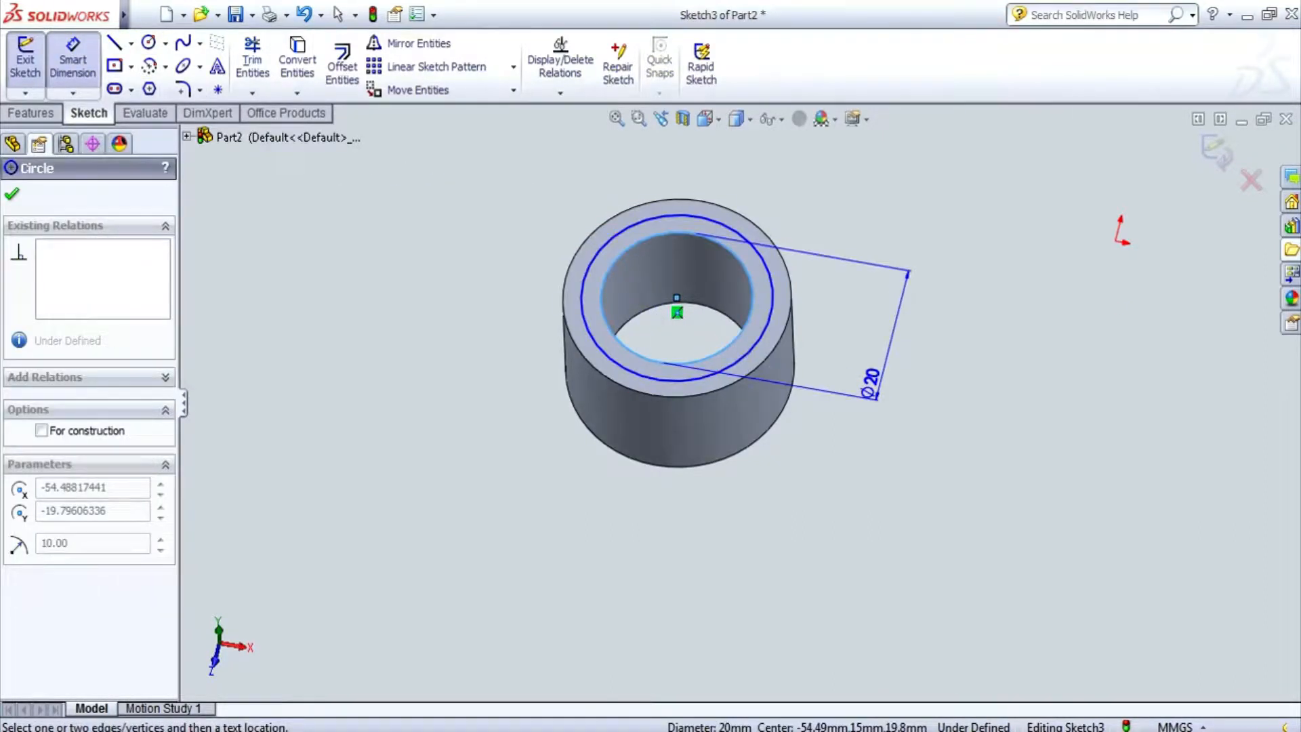
click(871, 383)
text(20)
key(Return)
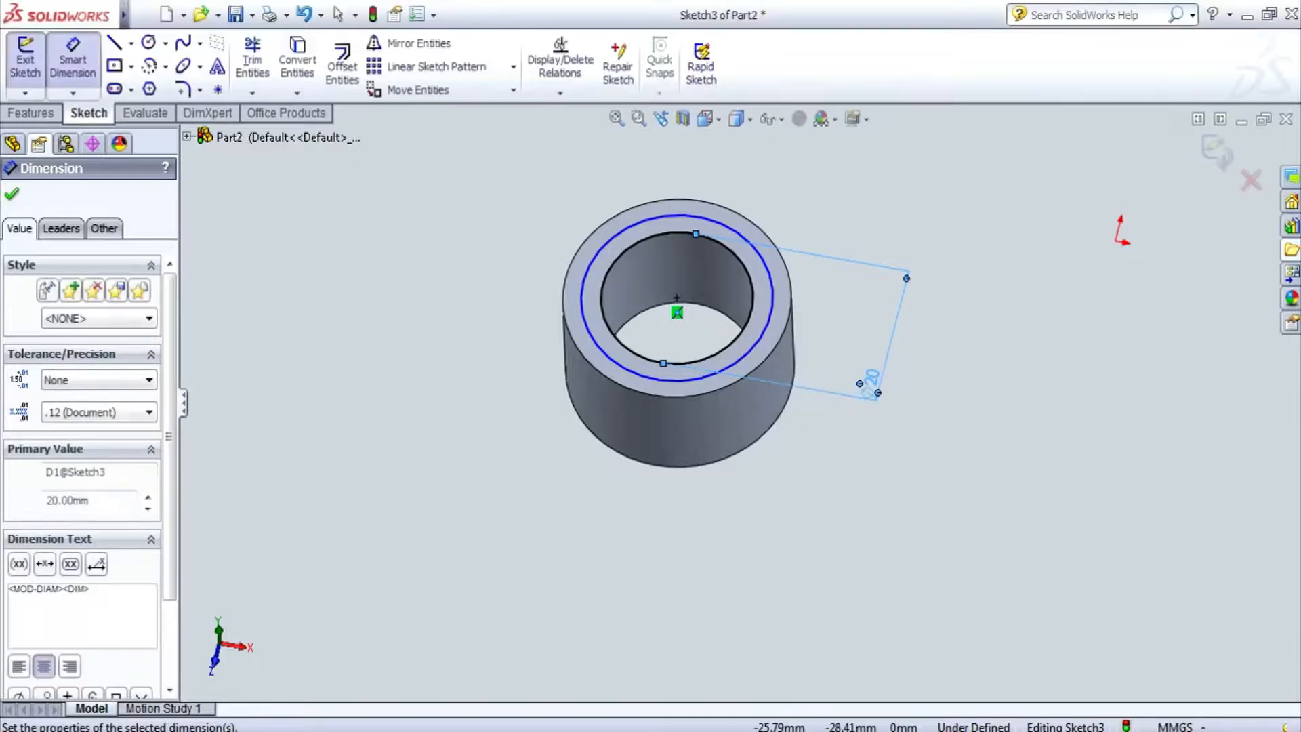
click(771, 303)
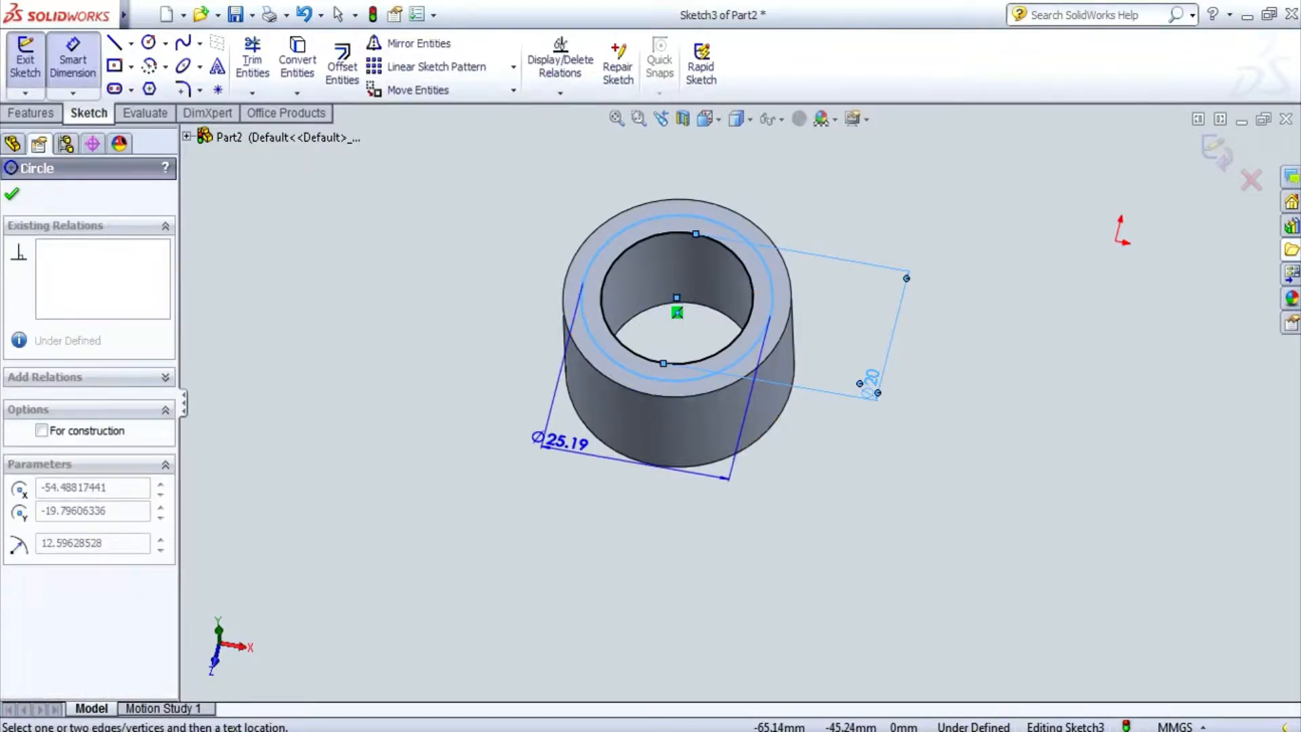
click(559, 440)
text(28)
key(Return)
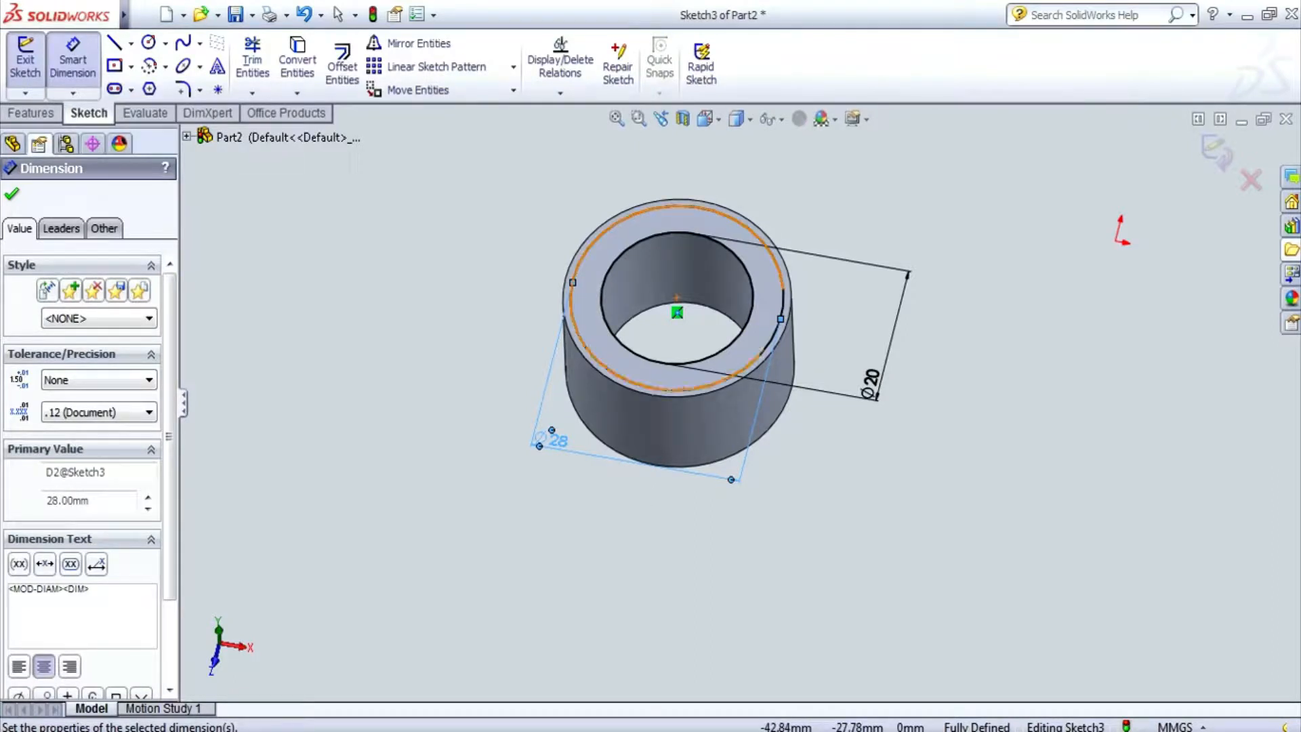
- Cut the area between the 20 mm and 28 mm circles 2 mm deep into the bushing's end face
click(30, 112)
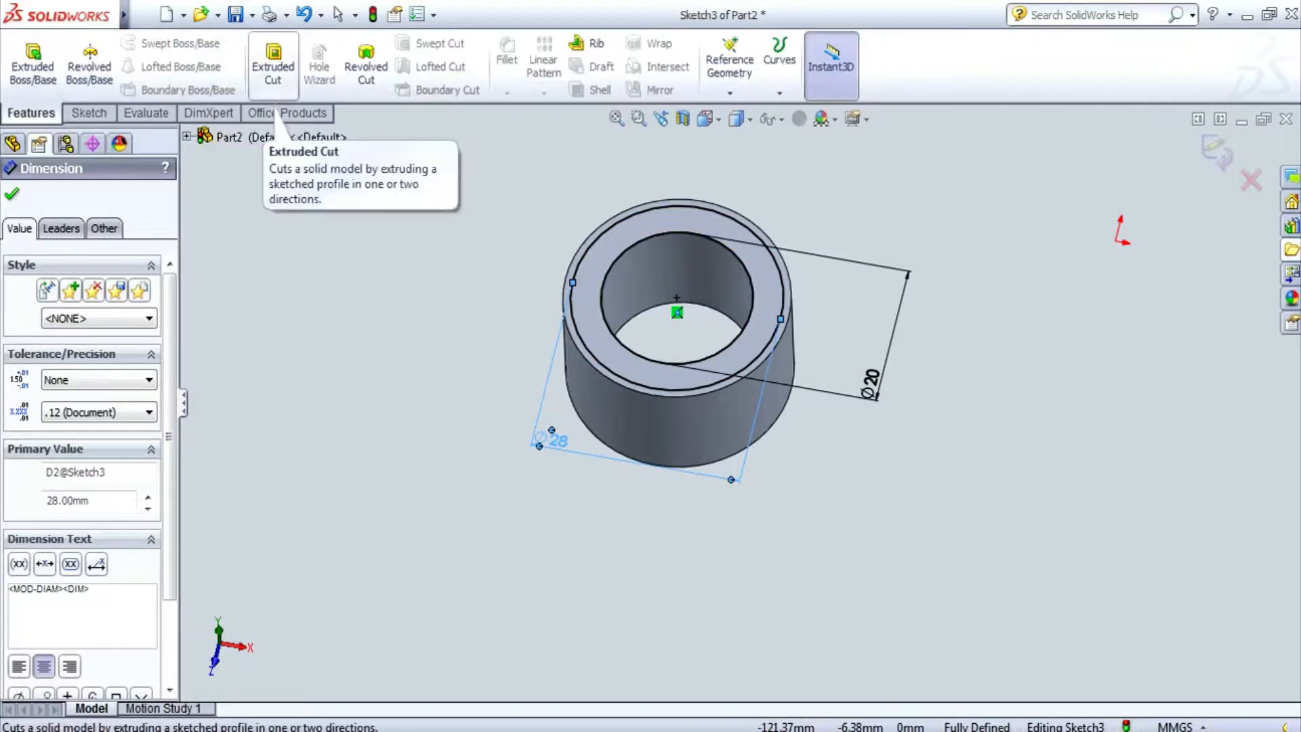
click(273, 66)
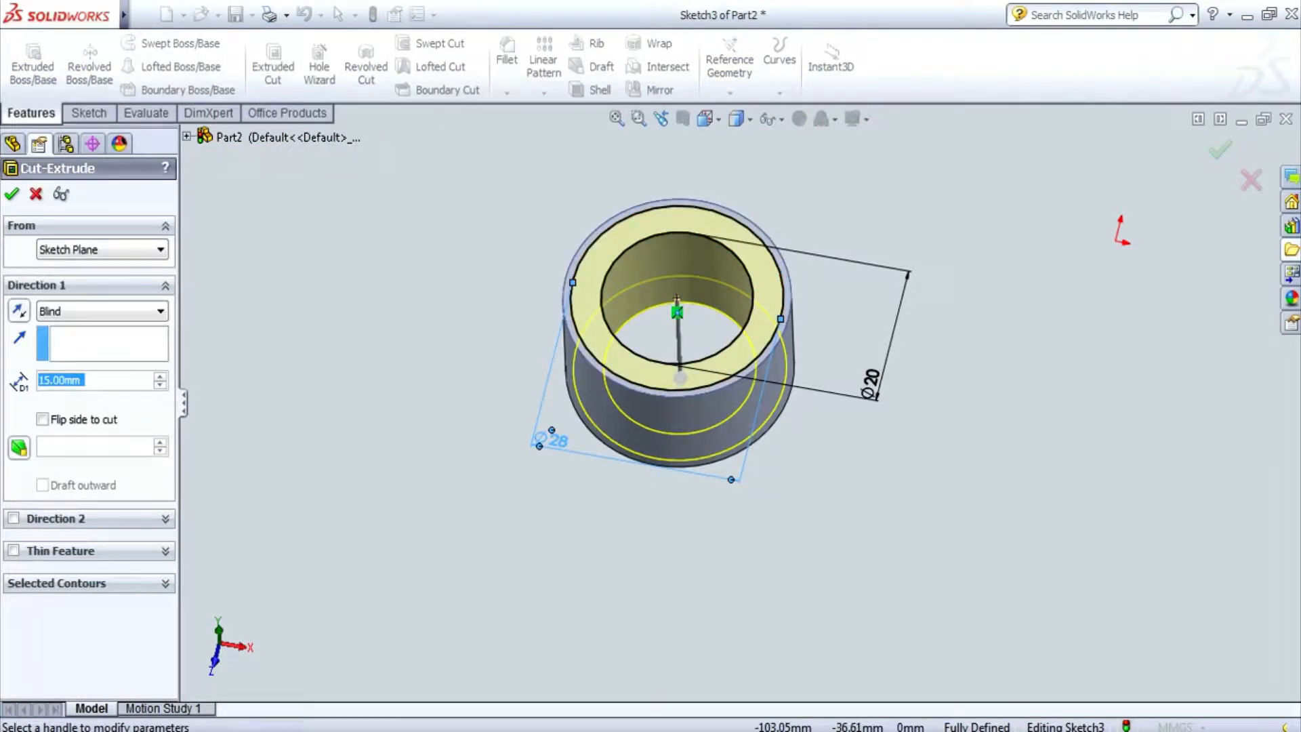
text(2)
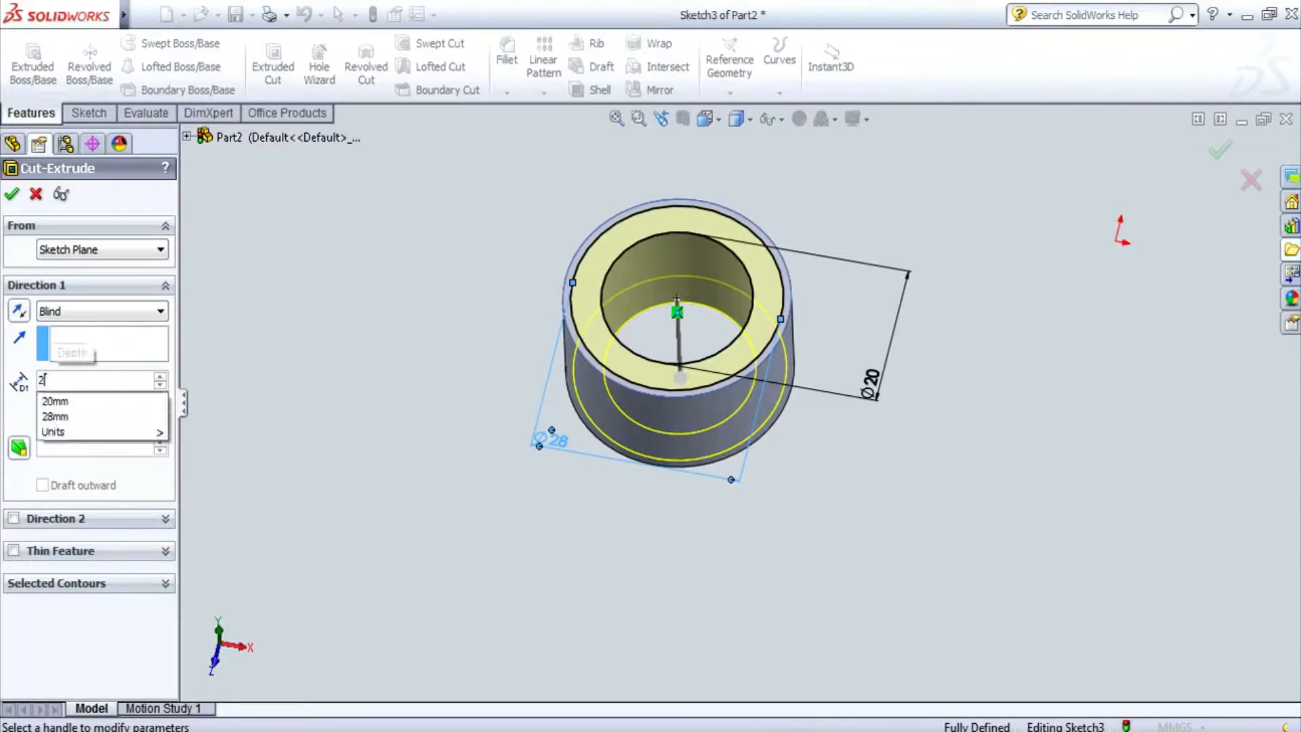
key(Return)
click(11, 194)
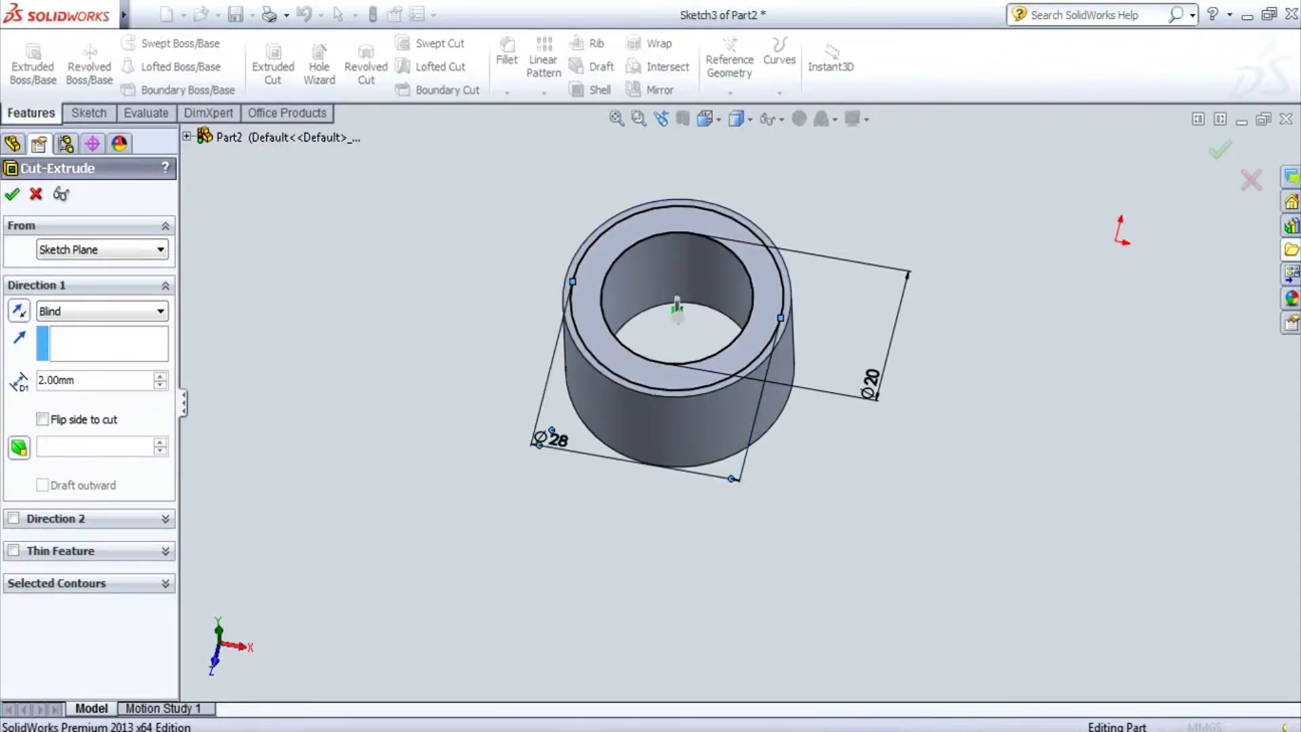
key(Escape)
- Start a sketch on the bushing's opposite end face and draw a circle along the hole's edge, about 10 mm in radius
middle_drag(677, 352, 677, 204)
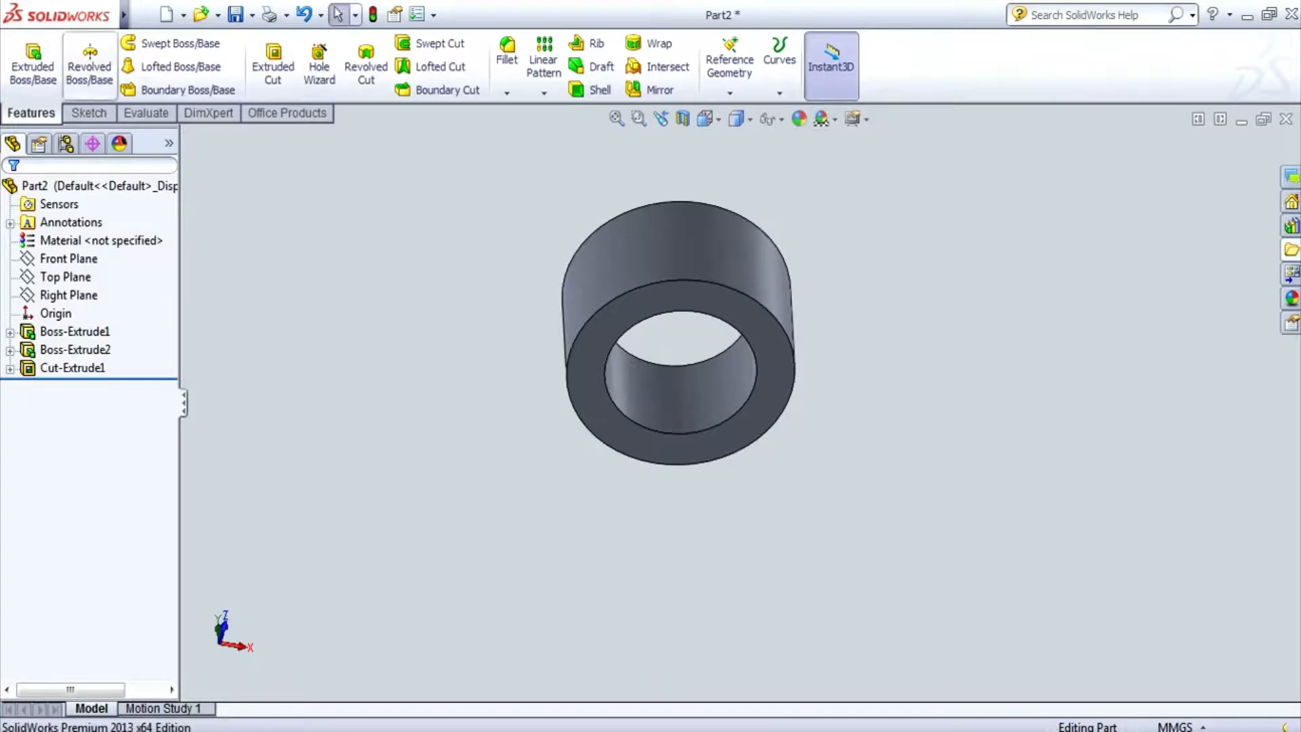
click(89, 113)
click(25, 59)
click(769, 400)
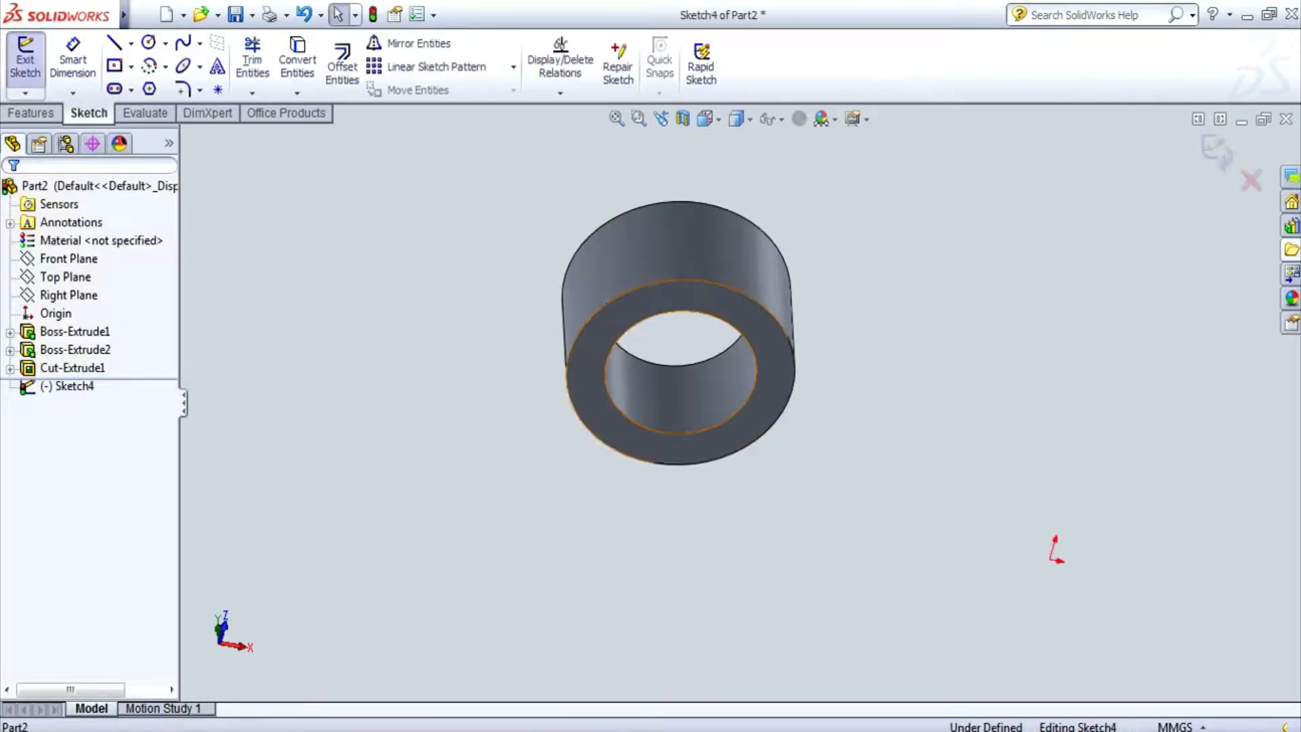
right_drag(724, 400, 772, 410)
click(681, 372)
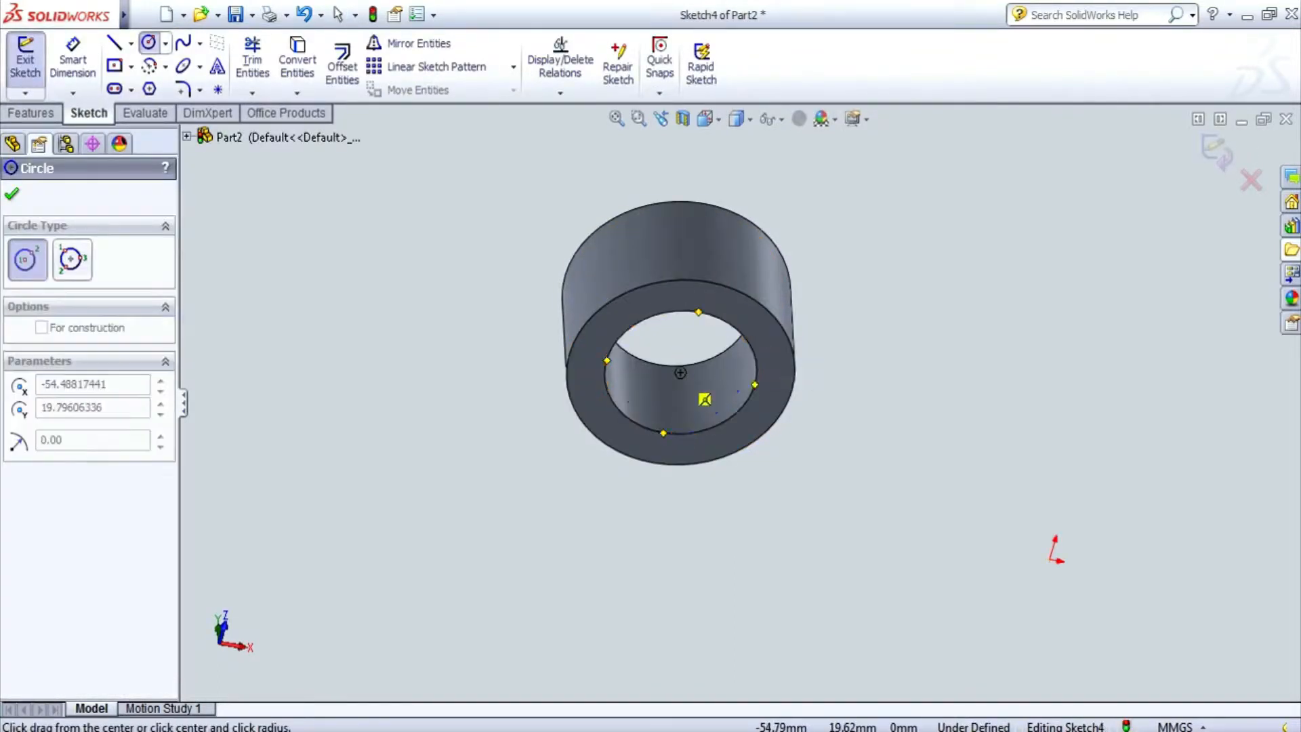
click(755, 382)
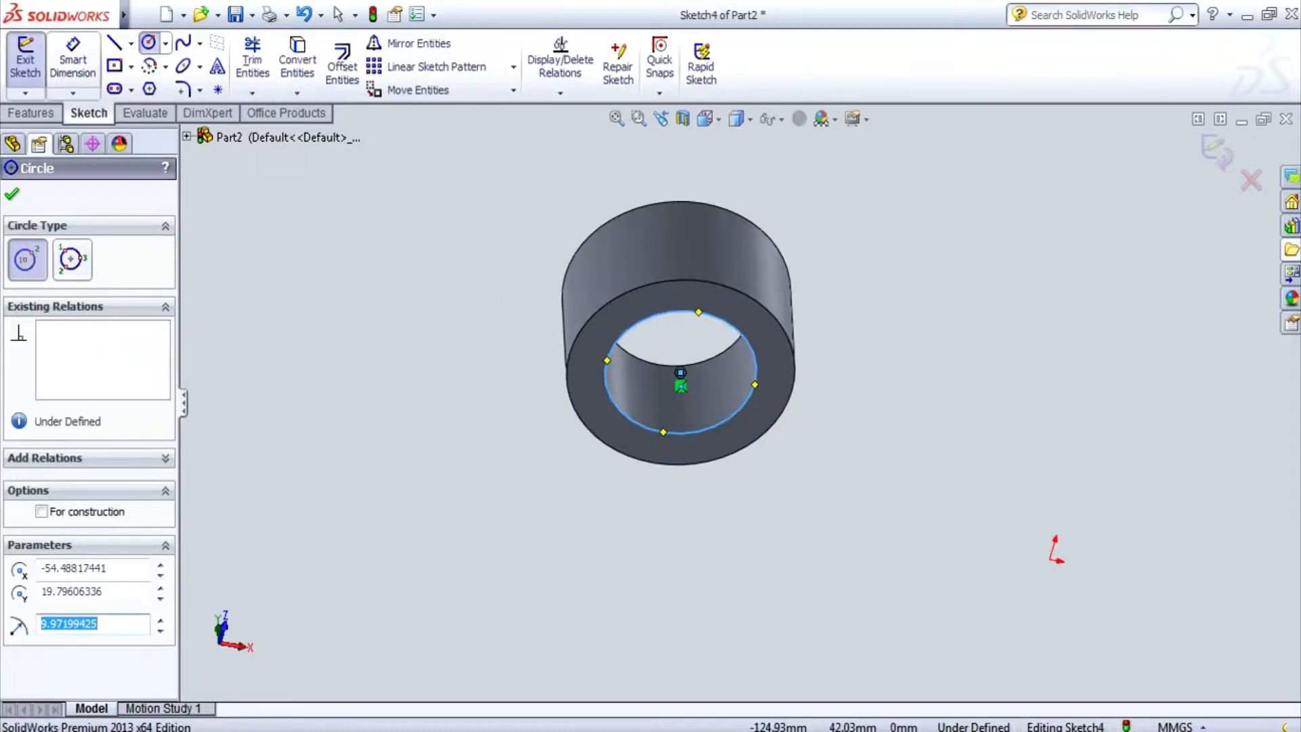
- Set the diameter of the circle on the hole's edge to 20 mm
key(Escape)
click(687, 433)
click(578, 527)
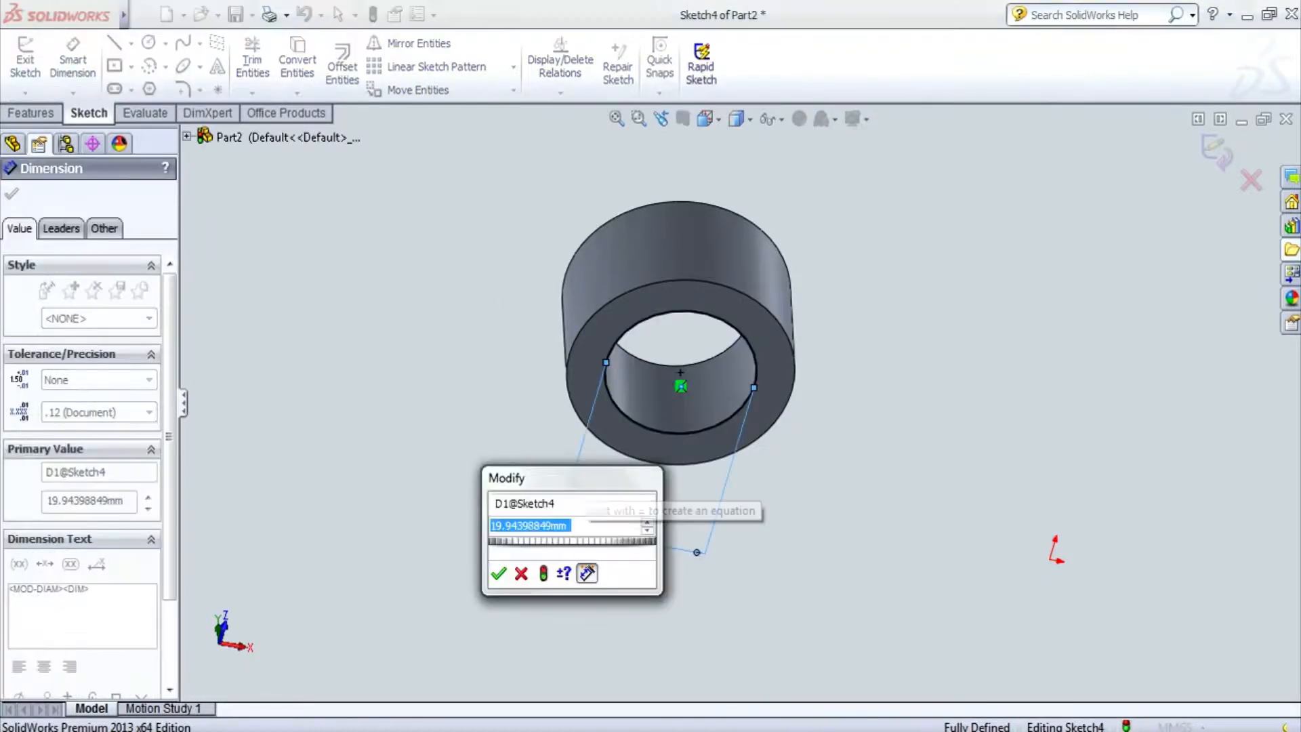
text(20)
key(Return)
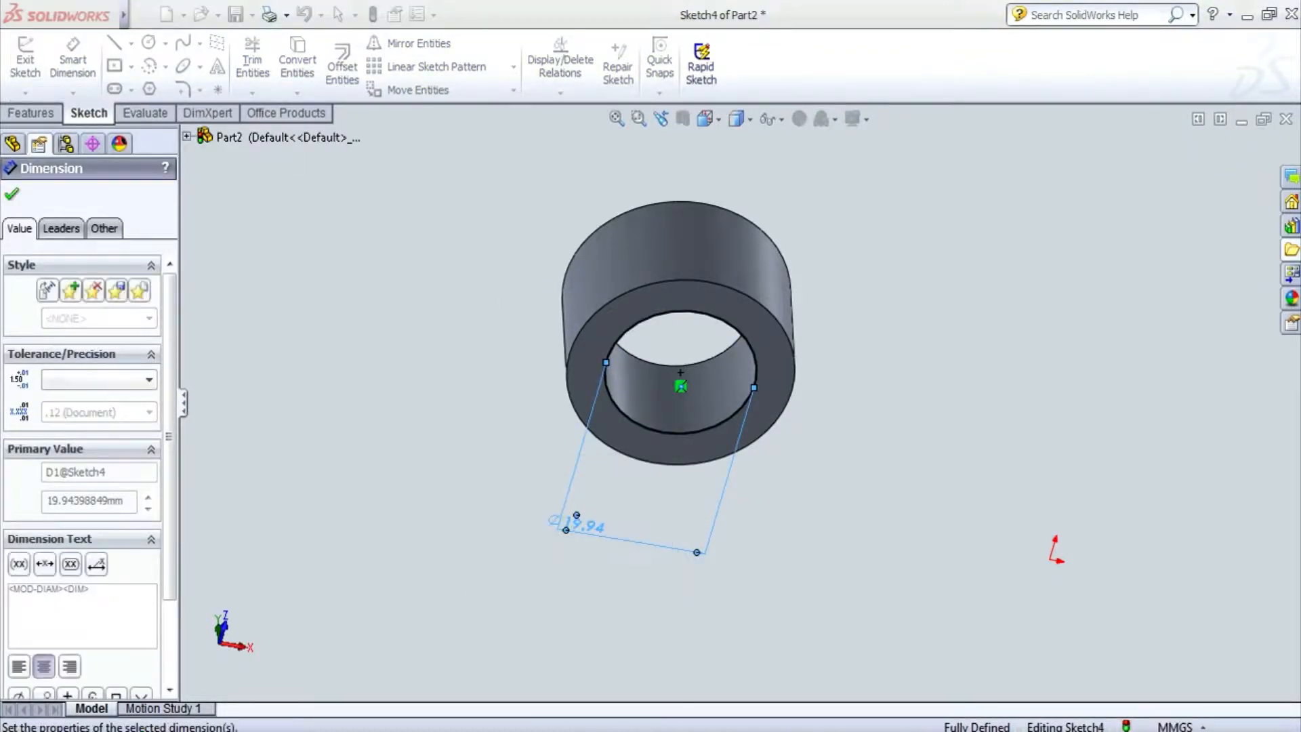
- Draw a second concentric circle just inside the bushing's outer edge and set its diameter to 28 mm
click(148, 43)
click(680, 373)
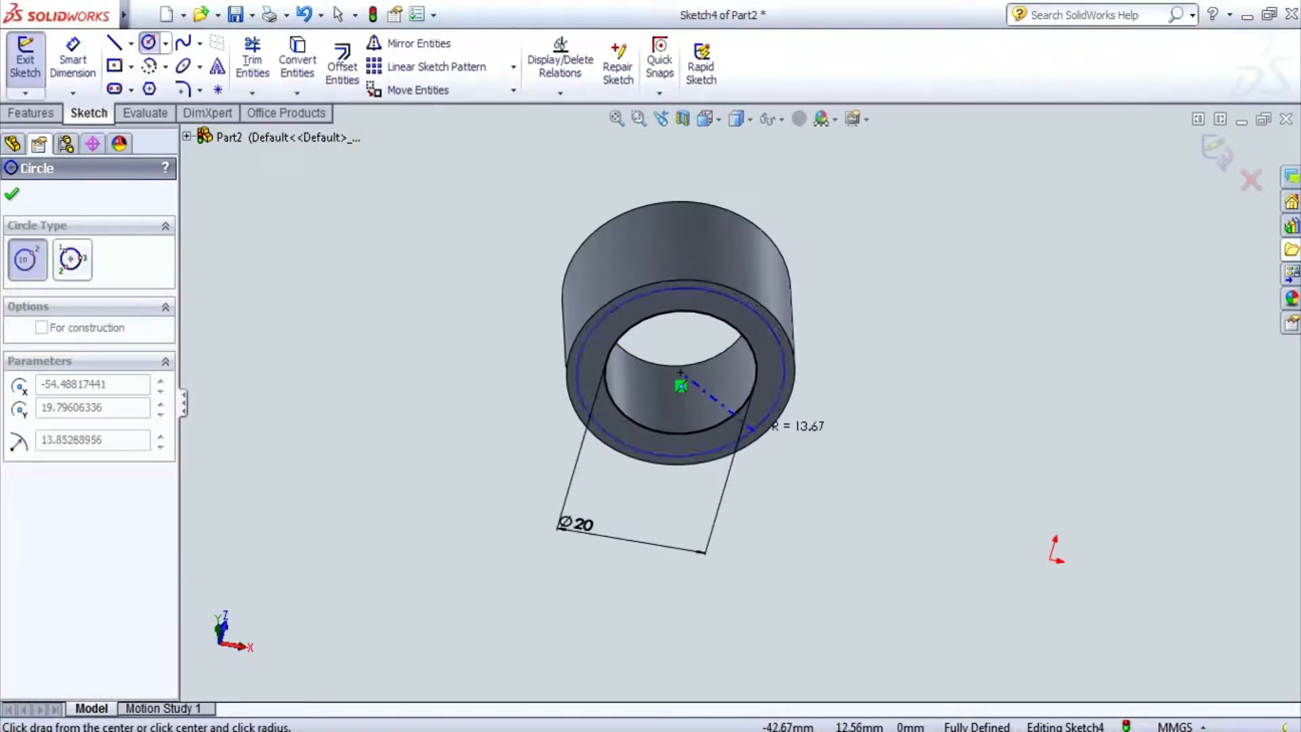
click(759, 428)
click(73, 60)
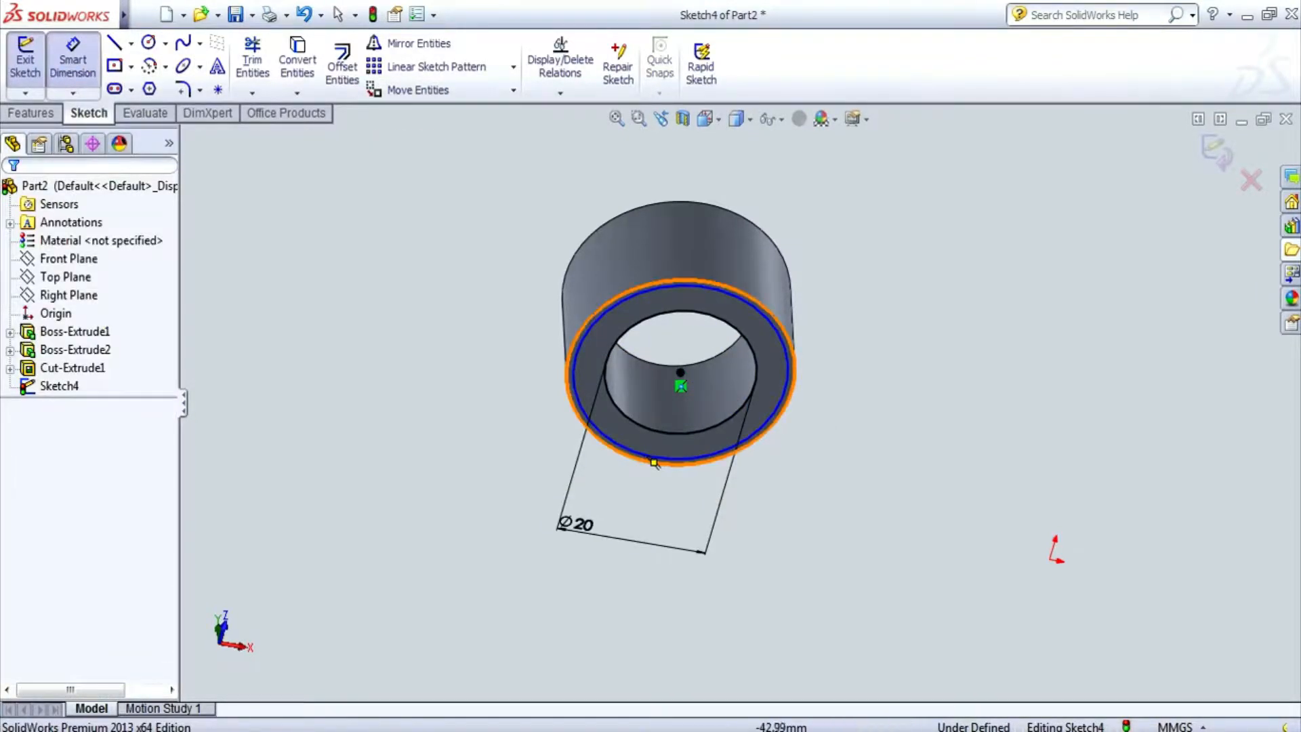
click(733, 449)
click(817, 576)
text(28)
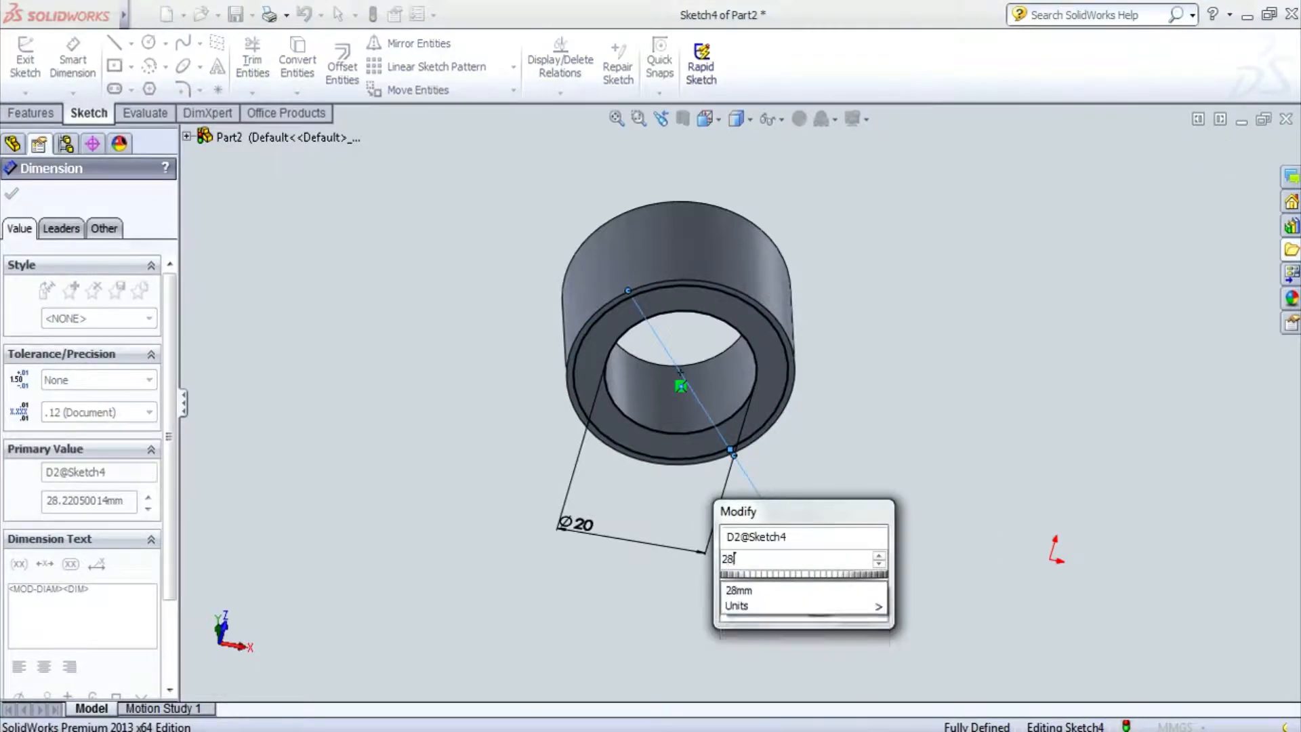
key(Return)
- Cut the area between the two circles 2 mm deep into this second end face
click(31, 113)
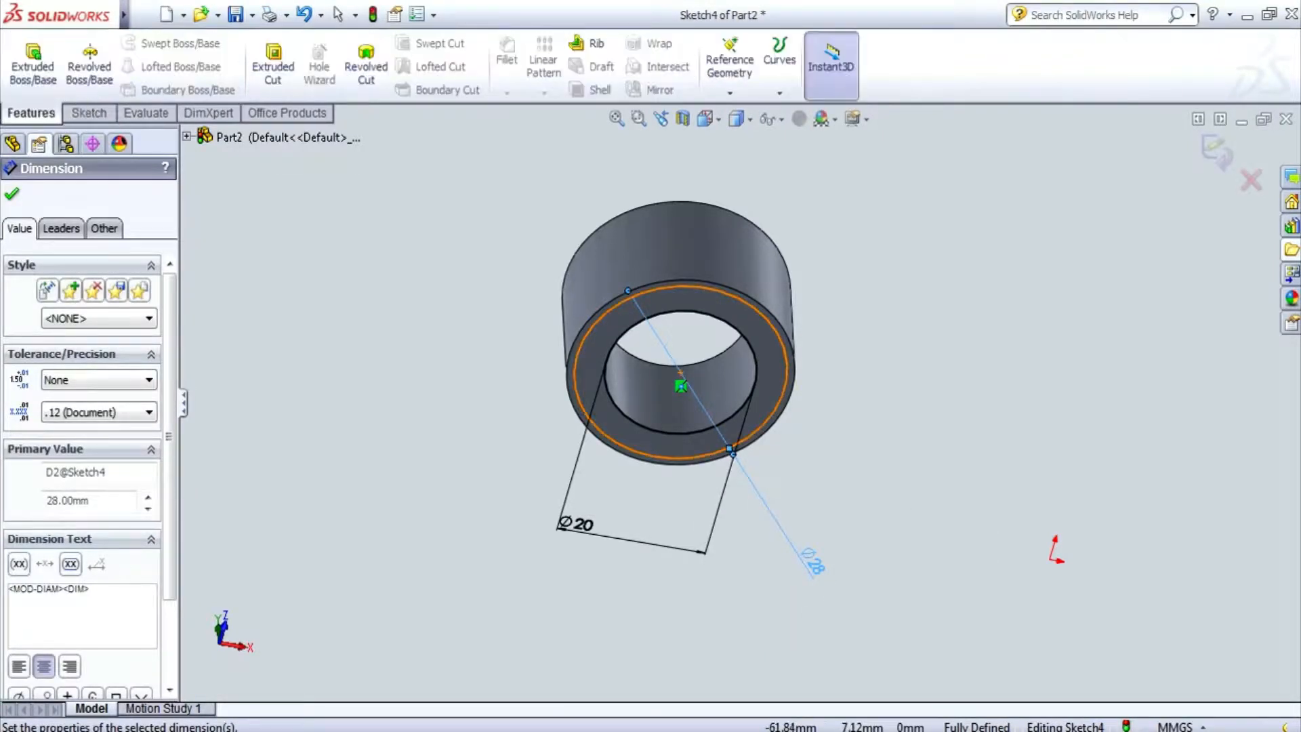
click(273, 68)
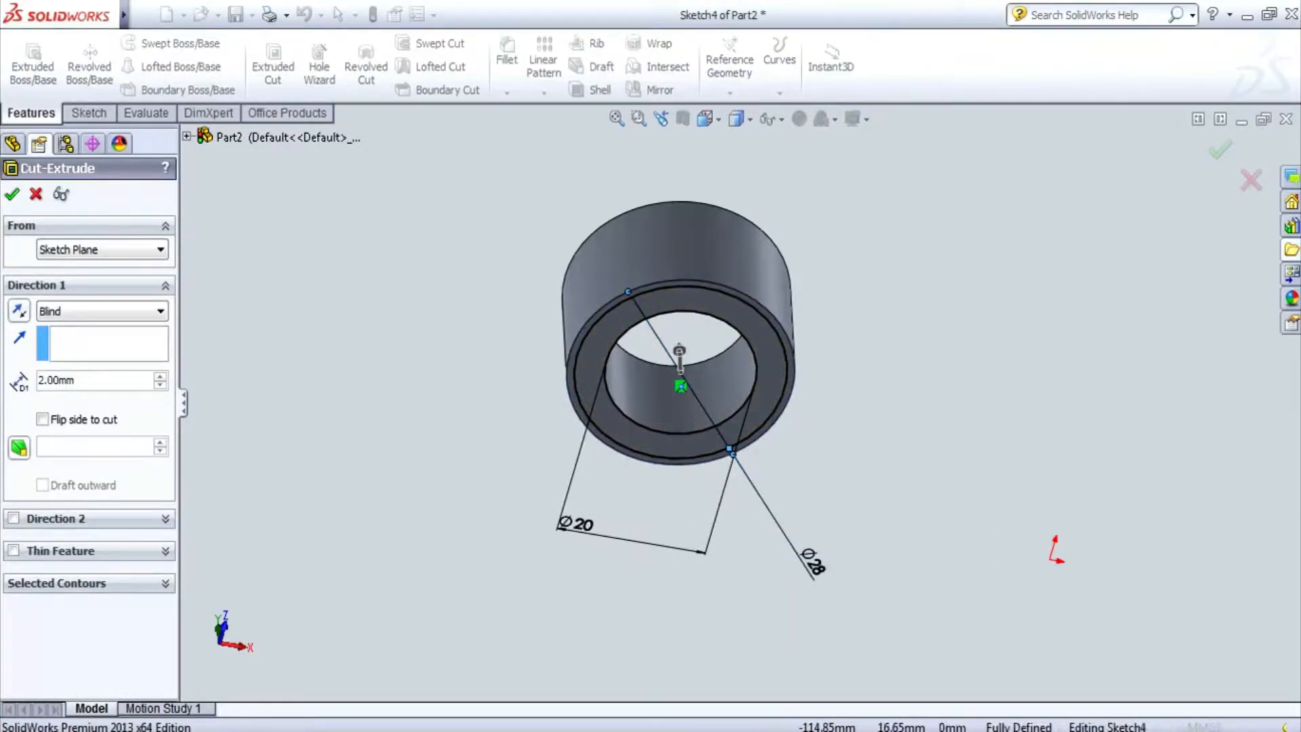
key(Return)
- Start a sketch on the recessed end face and draw a circle of 10 mm radius on the hole's edge
middle_drag(678, 284, 779, 447)
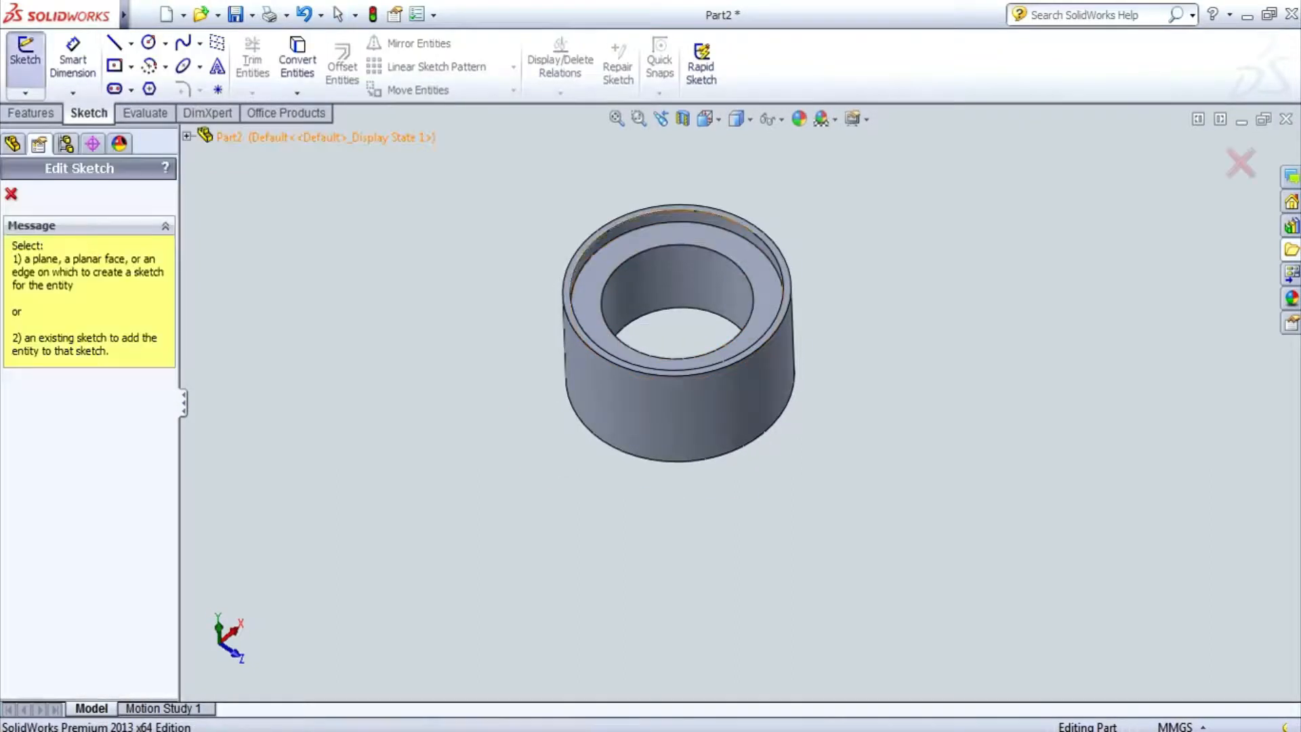
click(730, 254)
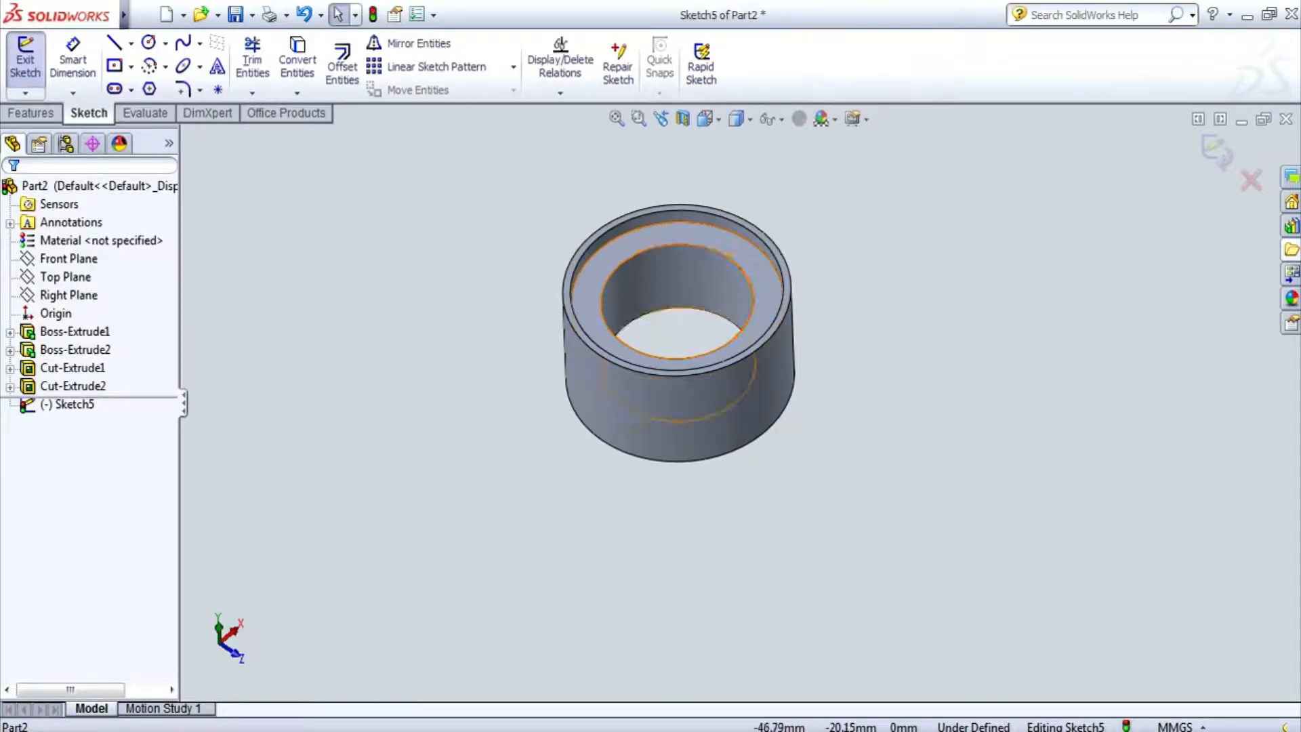
click(29, 112)
click(88, 112)
click(148, 43)
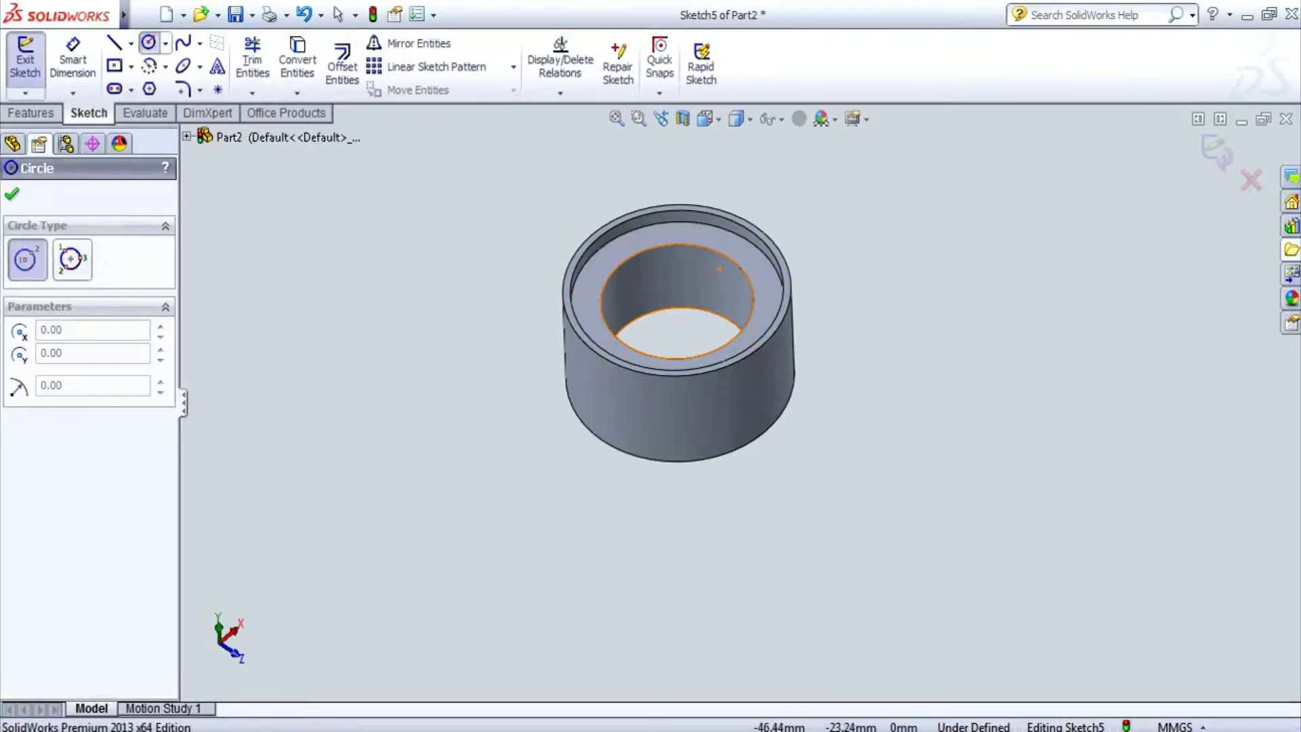
click(678, 300)
click(749, 284)
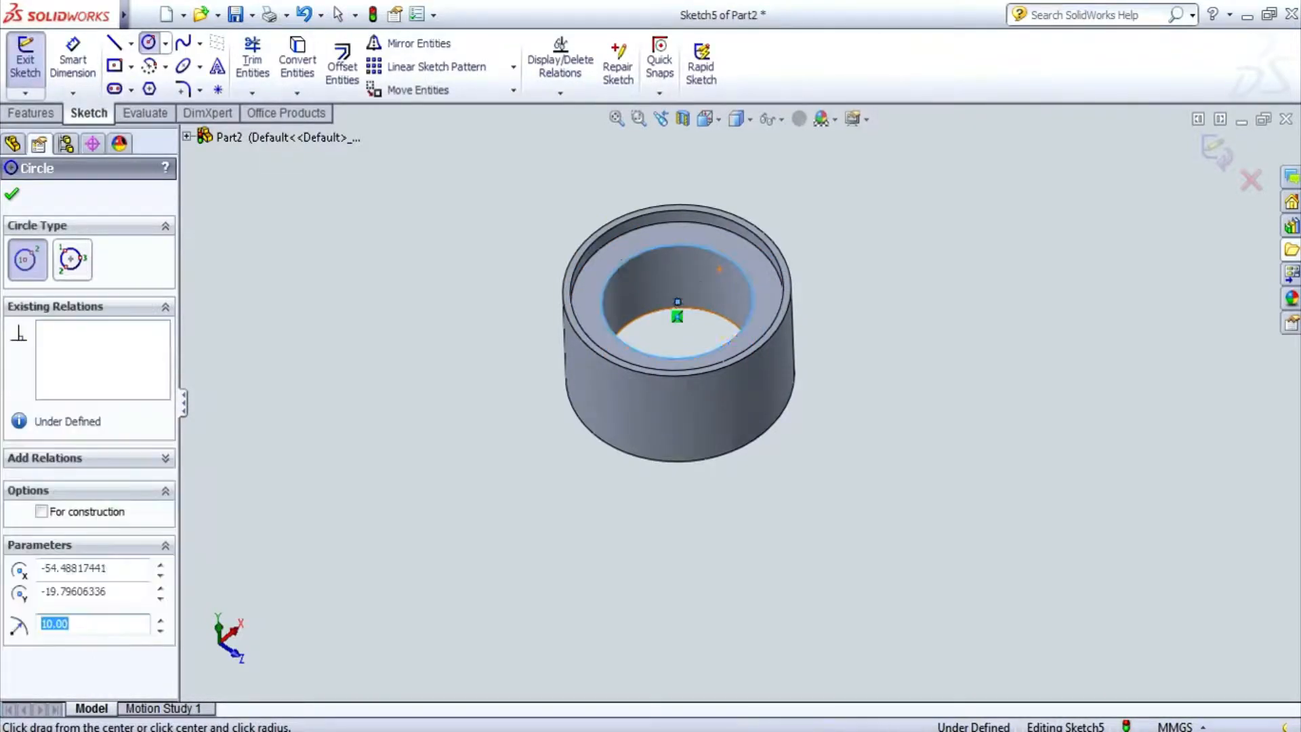
click(30, 112)
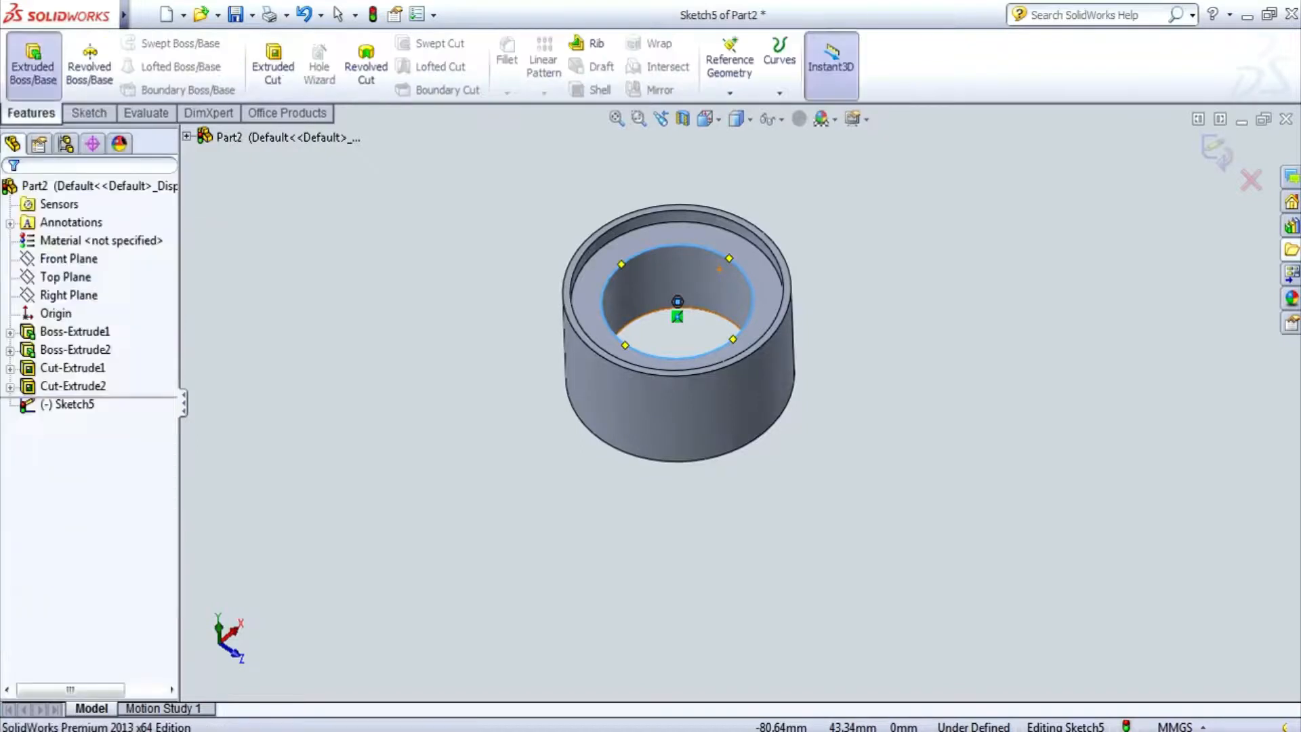
click(32, 65)
key(Escape)
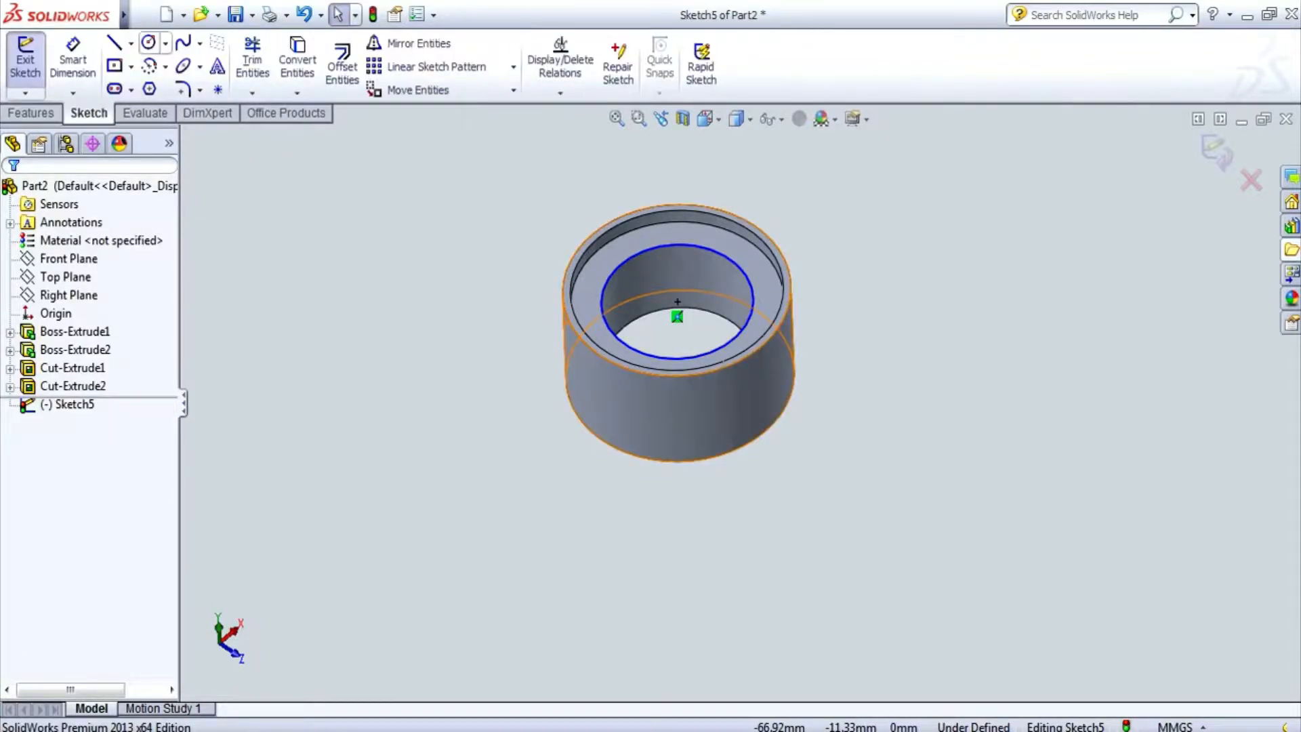
- Draw a smaller concentric circle about 5 mm in radius inside the hole and dimension its diameter
click(148, 43)
click(678, 301)
click(676, 330)
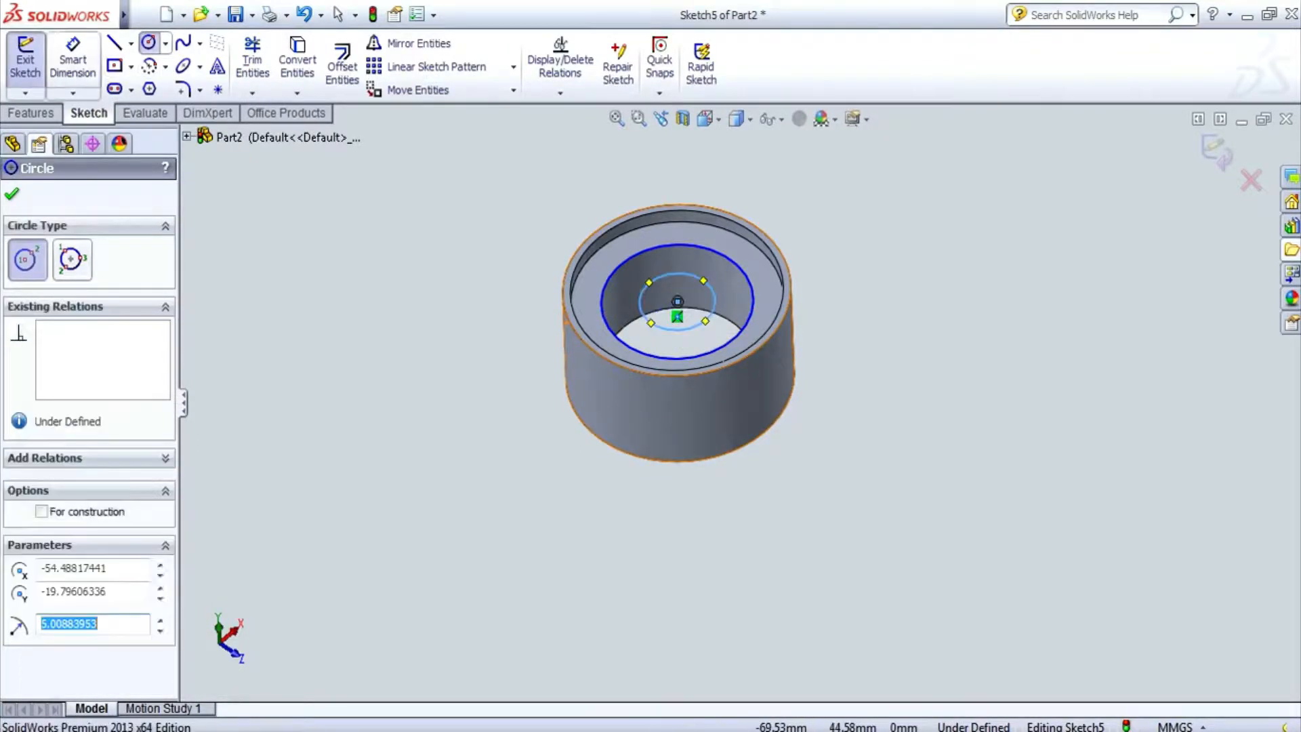
click(72, 59)
click(714, 302)
click(779, 271)
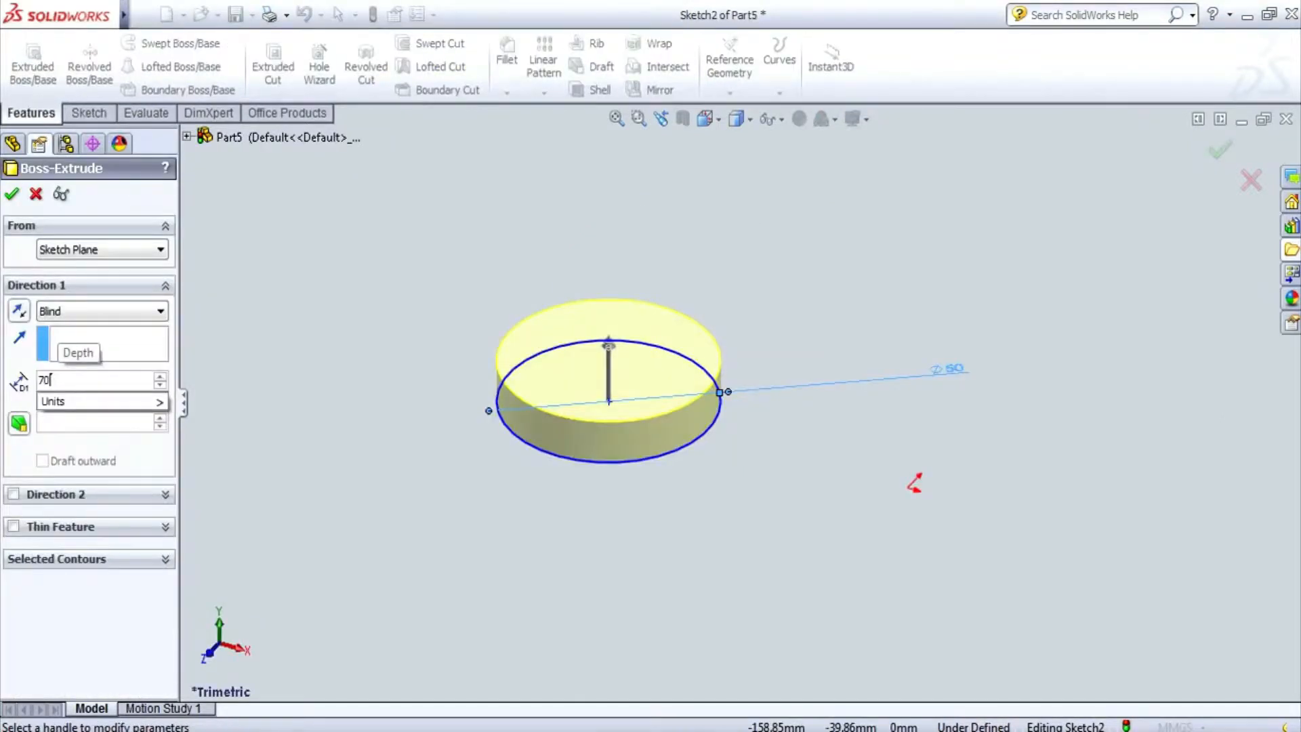
- Extrude the 50 mm circle of the new part 70 mm into a cylinder
key(Return)
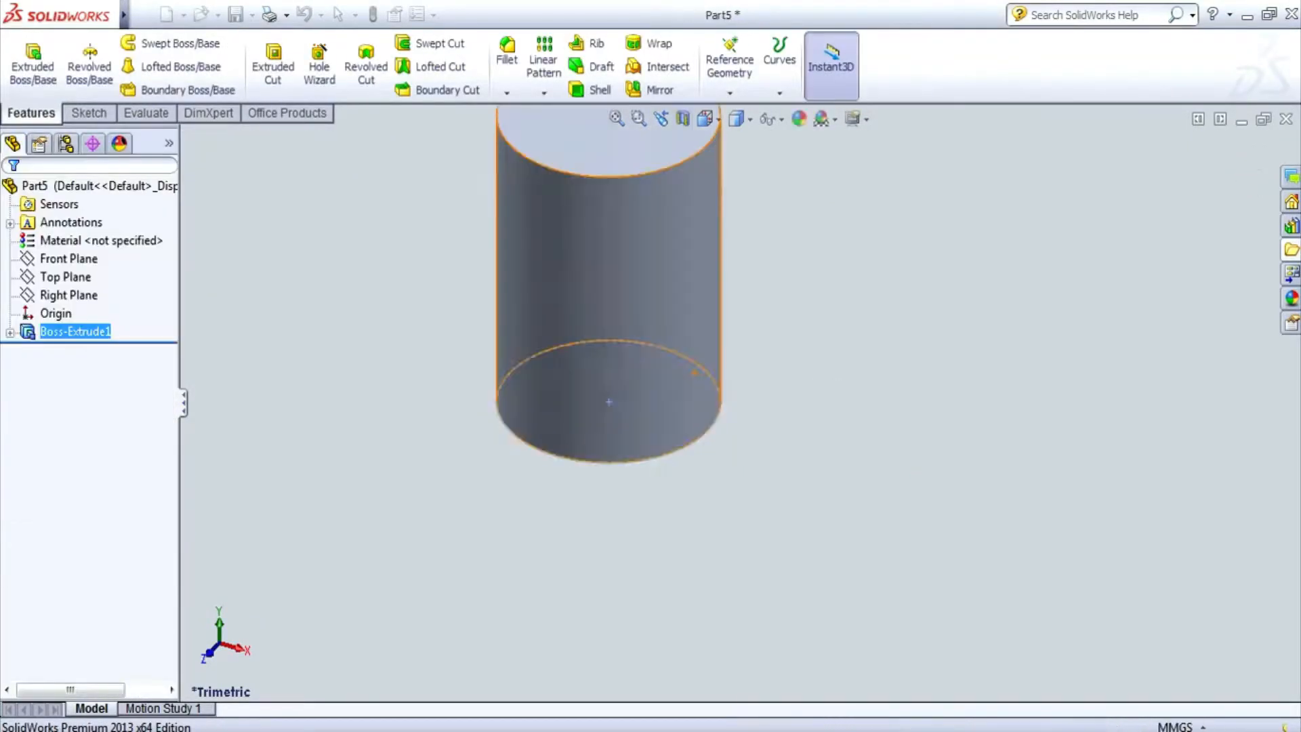
- Start a sketch on the cylinder's top face and draw a circle about 15.4 mm in radius from its centre
scroll(740, 403, up, 2)
click(88, 112)
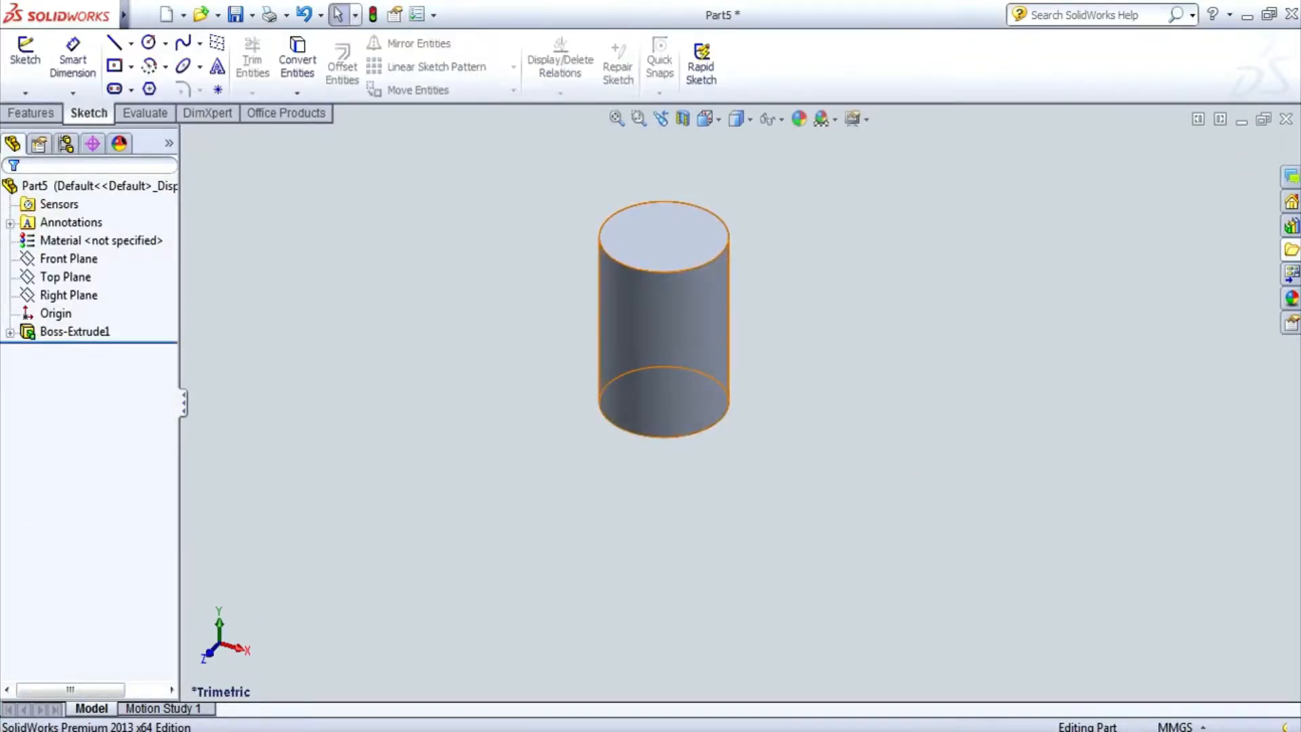
click(25, 60)
click(662, 231)
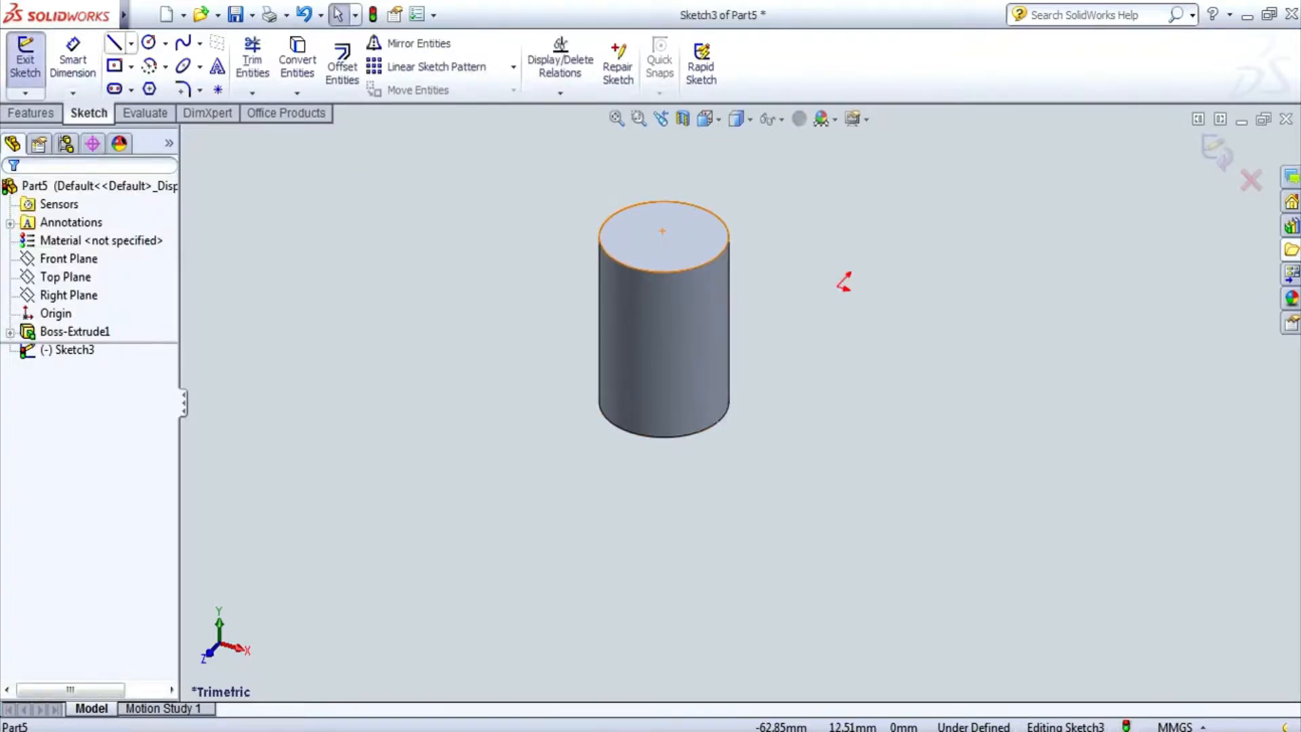
click(148, 42)
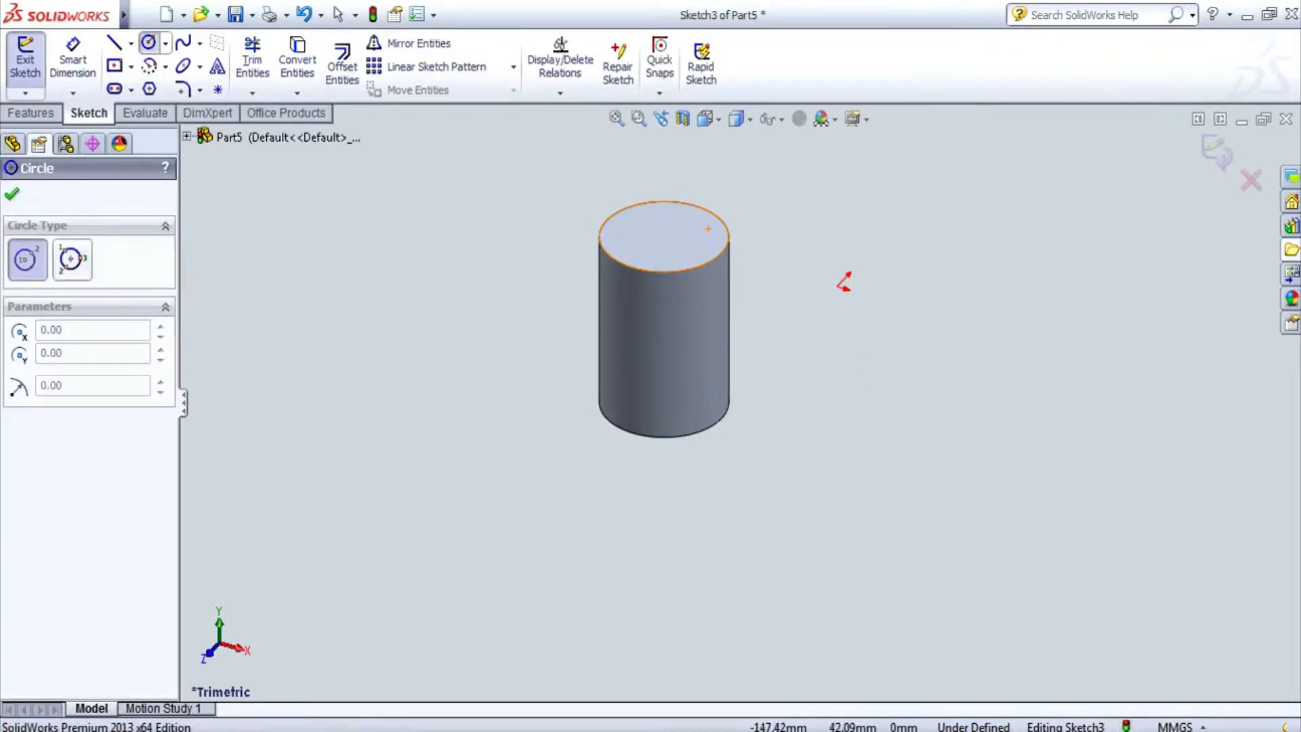
click(664, 236)
click(705, 237)
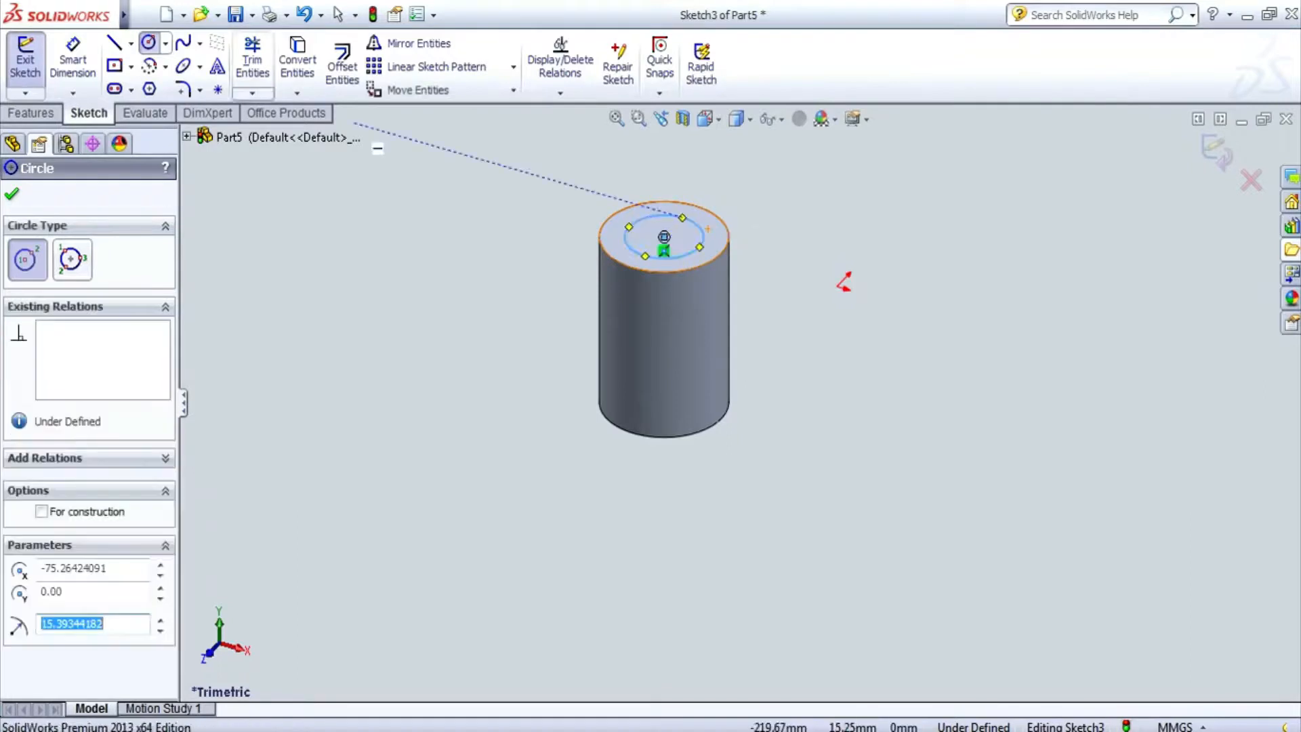
- Set the diameter of the circle on the cylinder's top face to 35 mm
key(Escape)
click(701, 229)
click(857, 203)
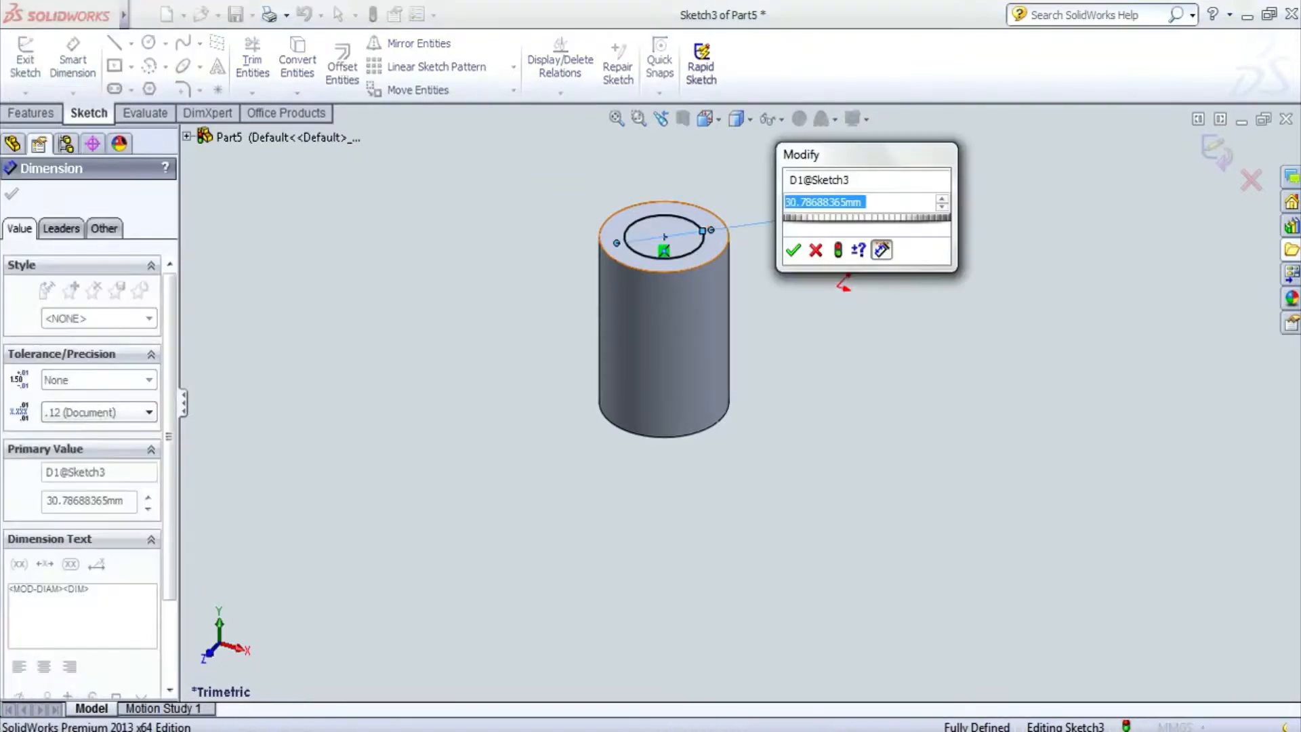
text(35)
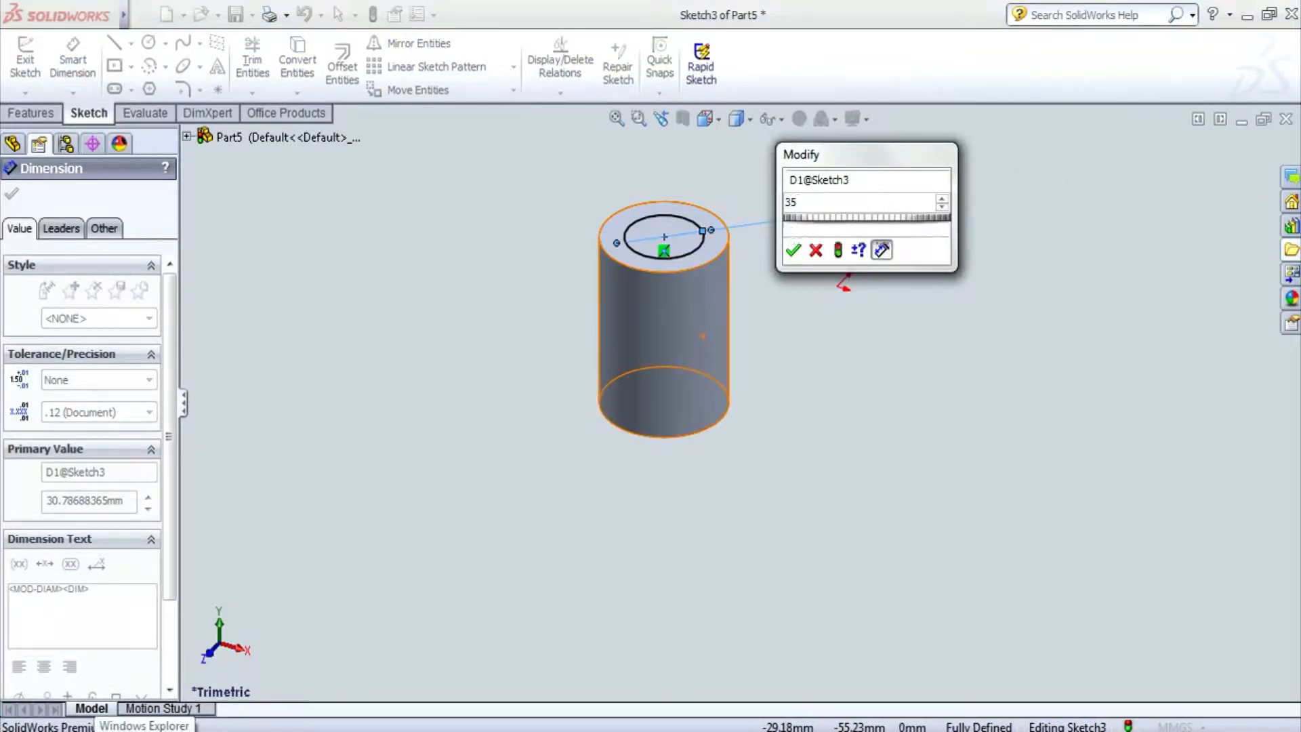
key(Return)
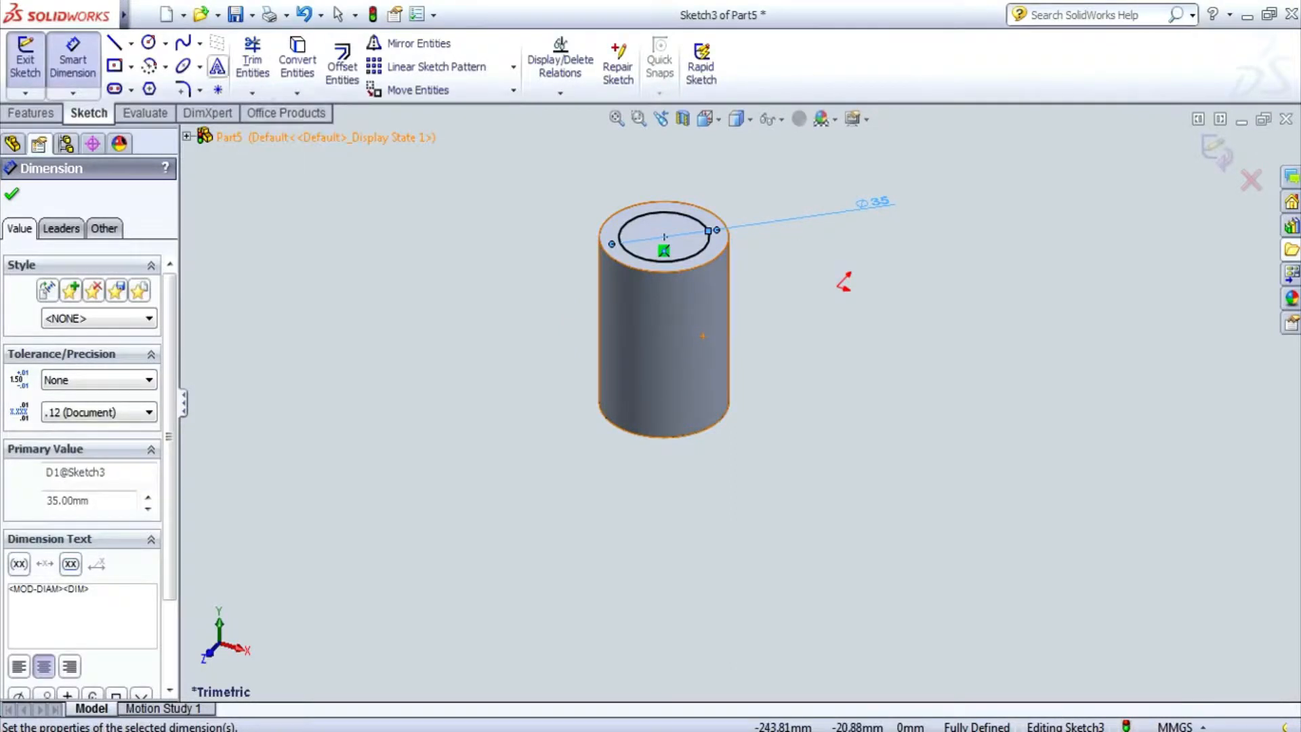
- Cut the 35 mm circle 3 mm deep into the end of the cylinder
scroll(843, 281, down, 3)
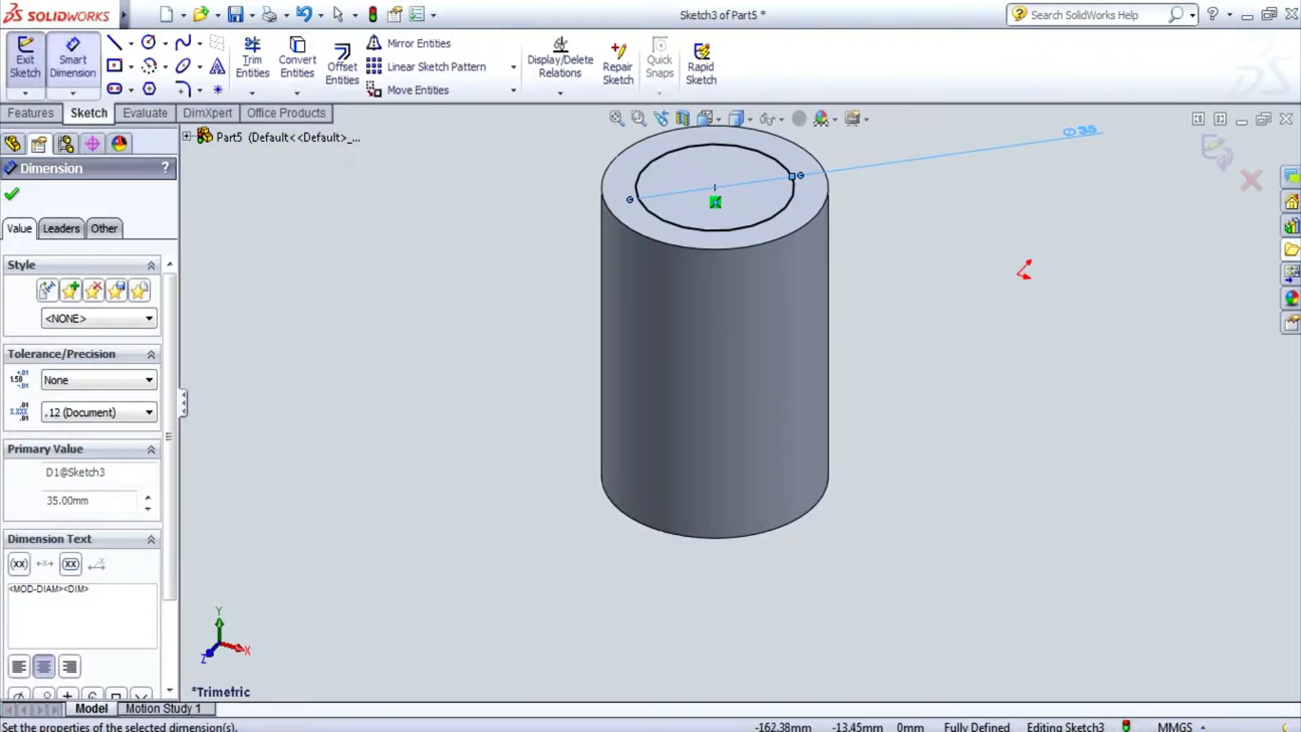
key(Escape)
key(Escape)
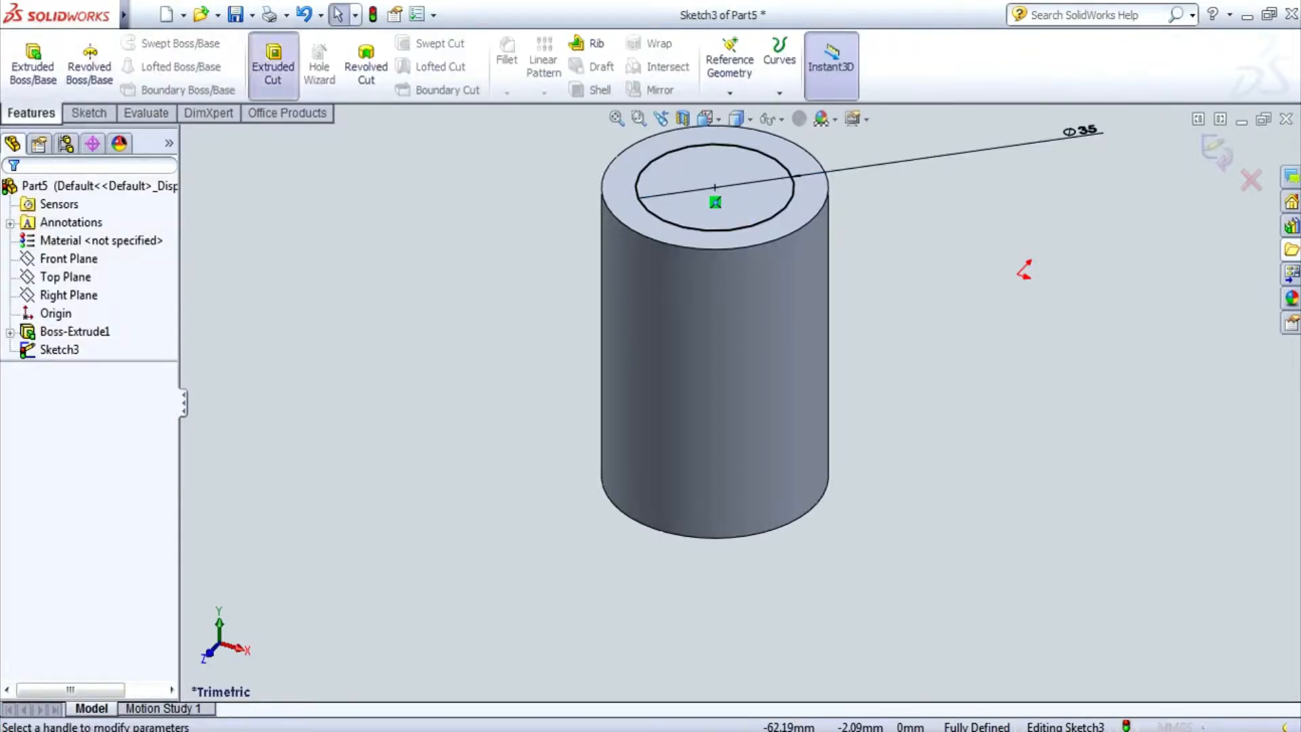
click(273, 66)
text(5)
key(Return)
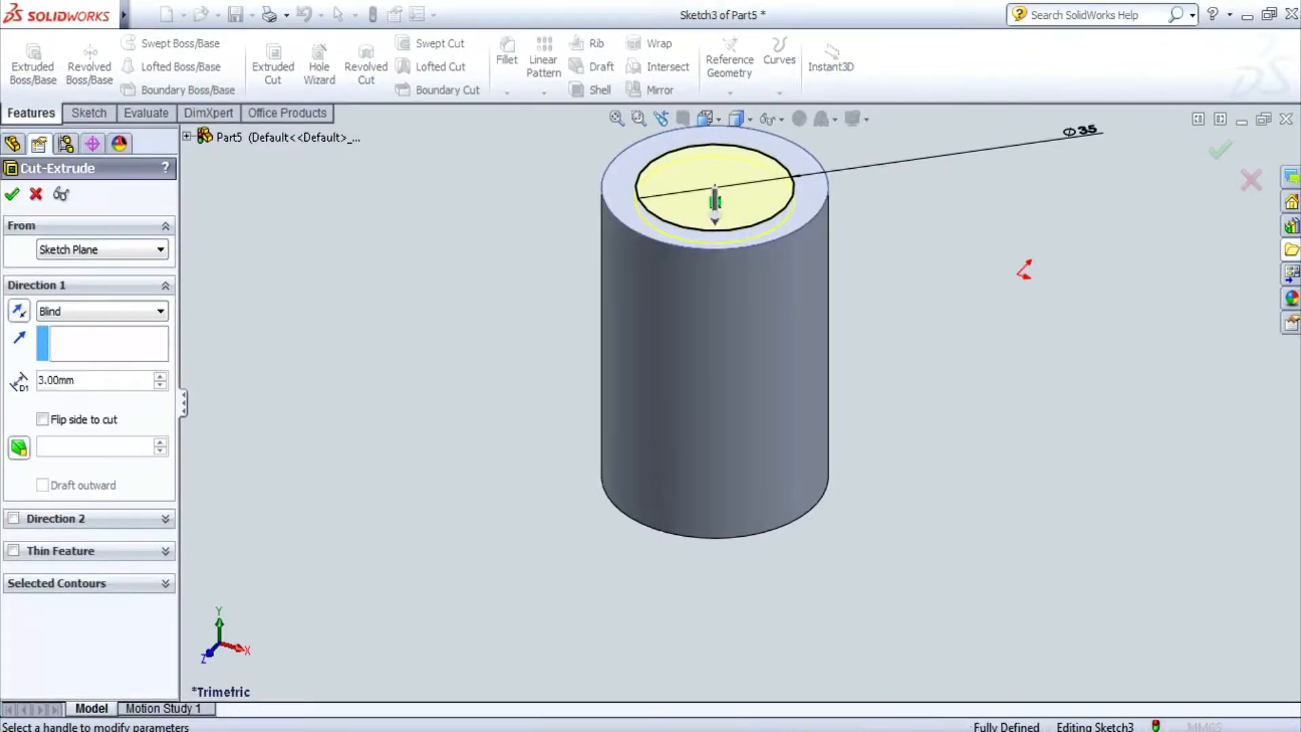
key(Return)
key(Escape)
- Start a sketch on the cylinder's opposite, uncut end face and draw a circle from its centre
middle_drag(714, 352, 670, 223)
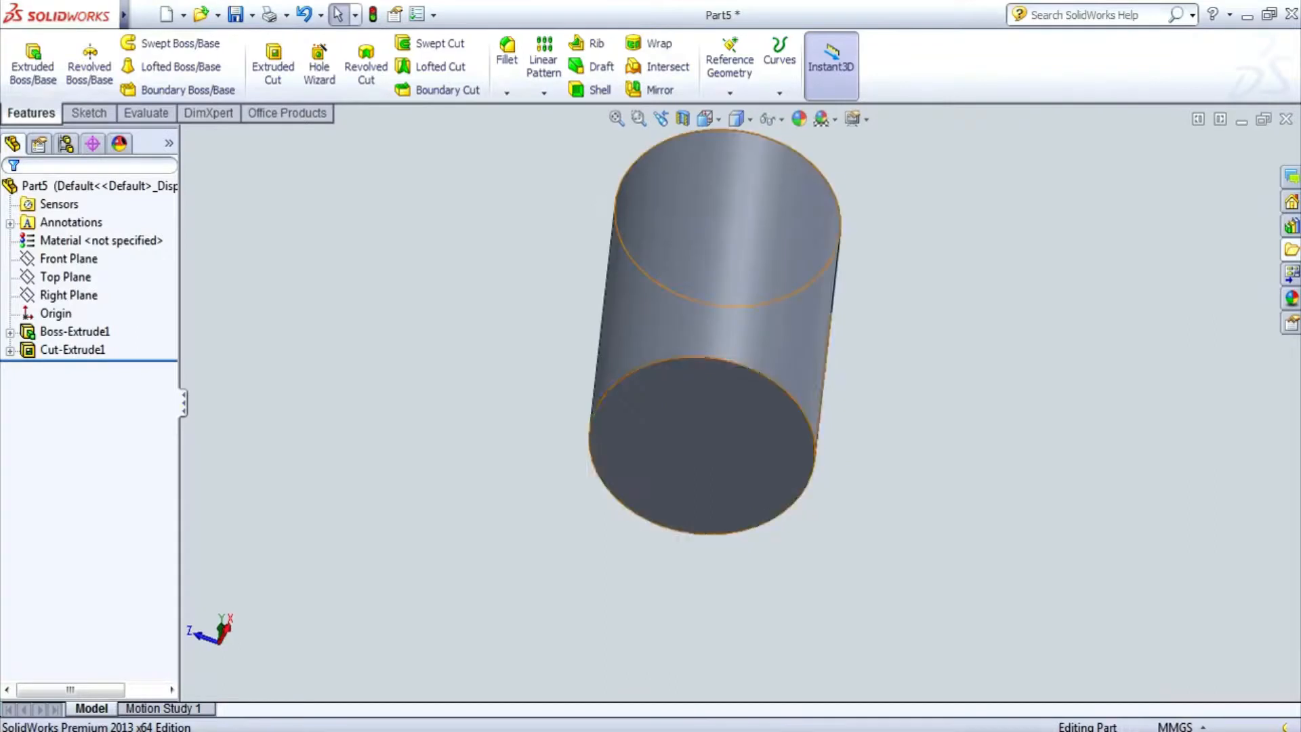
click(89, 112)
click(25, 54)
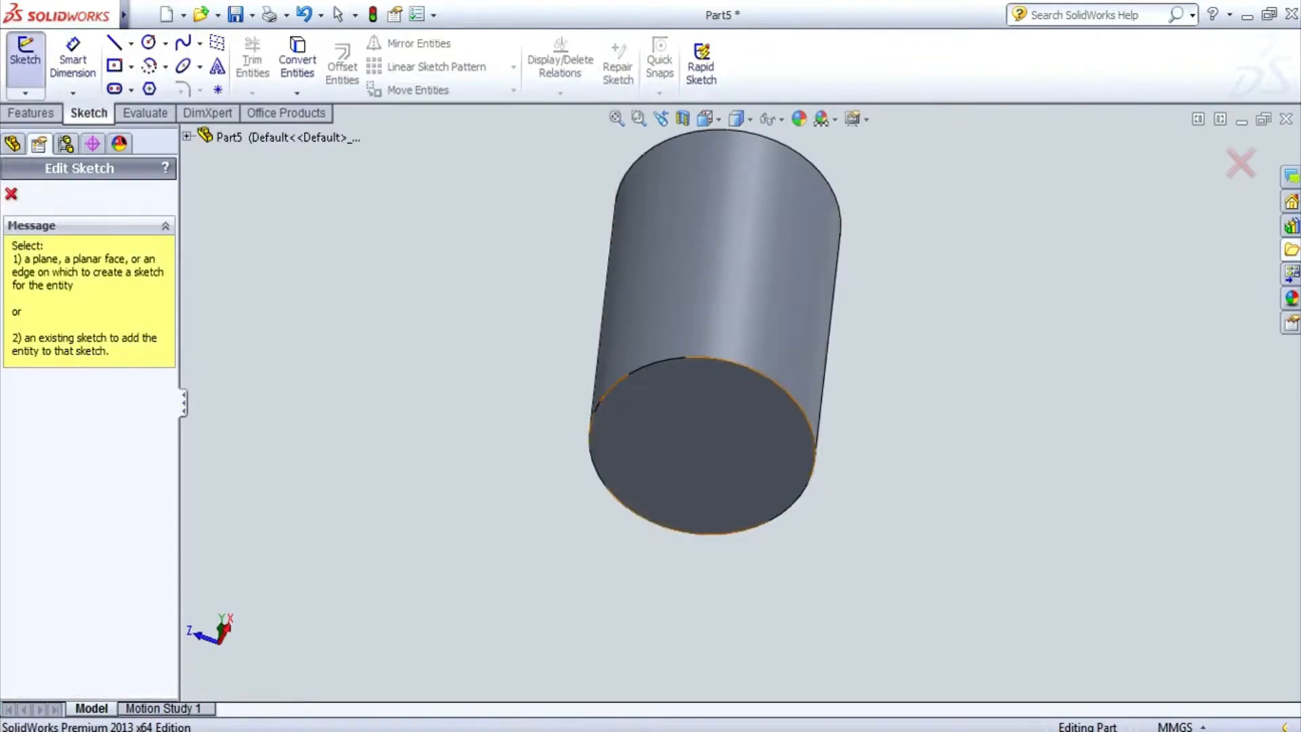
click(701, 443)
click(147, 42)
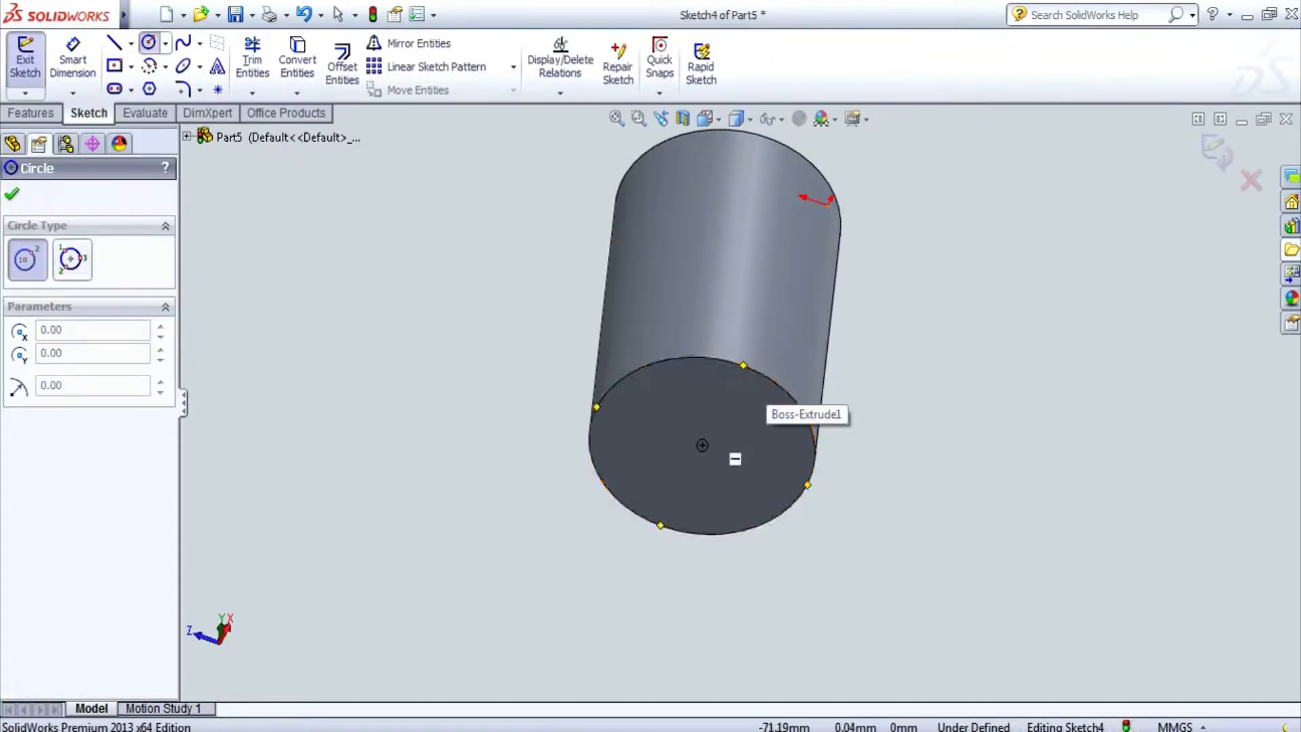
click(702, 445)
click(634, 474)
- Set the diameter of the circle on the uncut end face to 35 mm
click(72, 60)
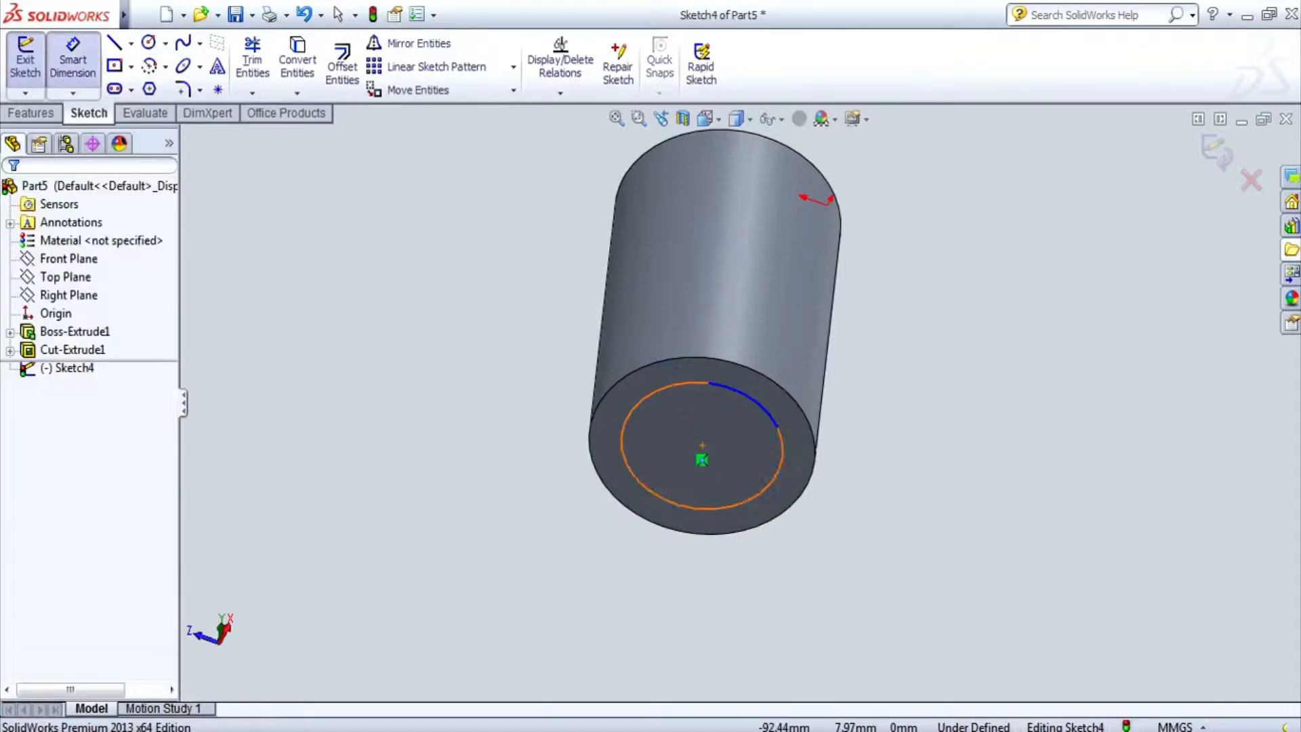
click(623, 442)
click(878, 556)
text(35)
key(Return)
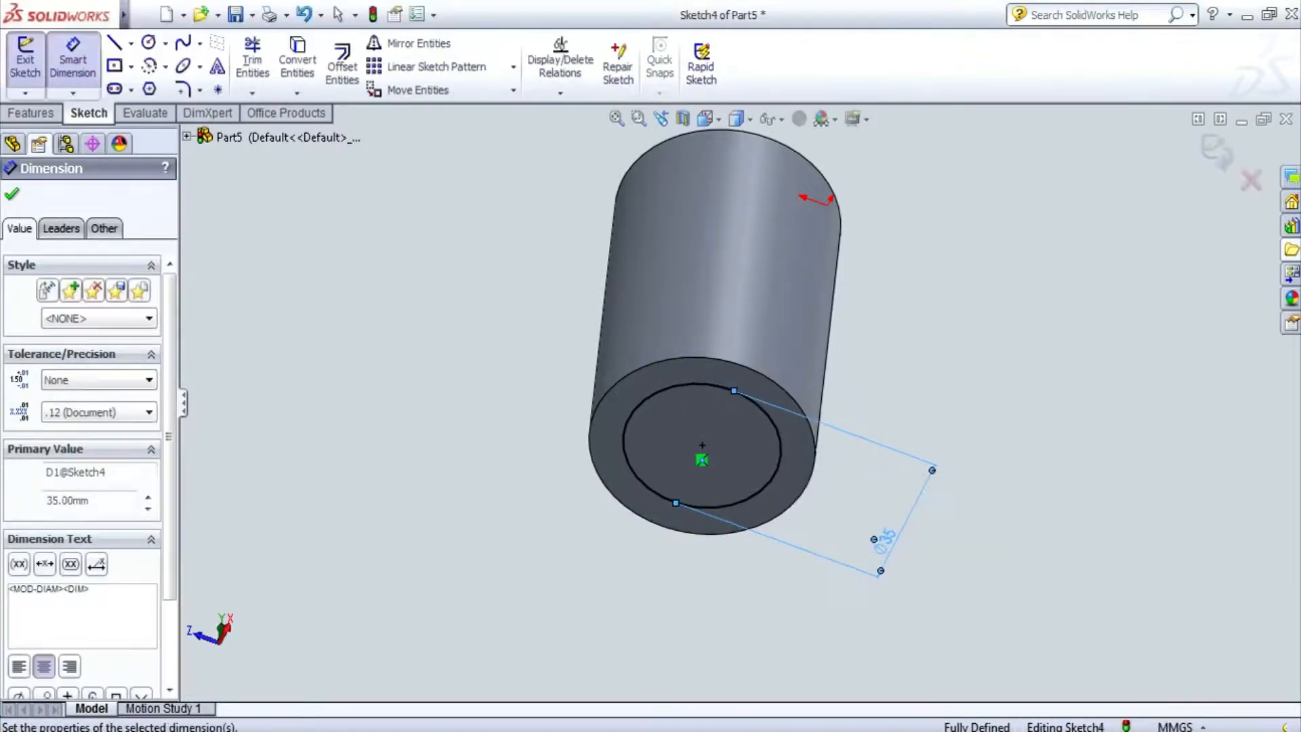
- Cut the second 35 mm circle 3 mm deep into the opposite end of the cylinder
click(31, 112)
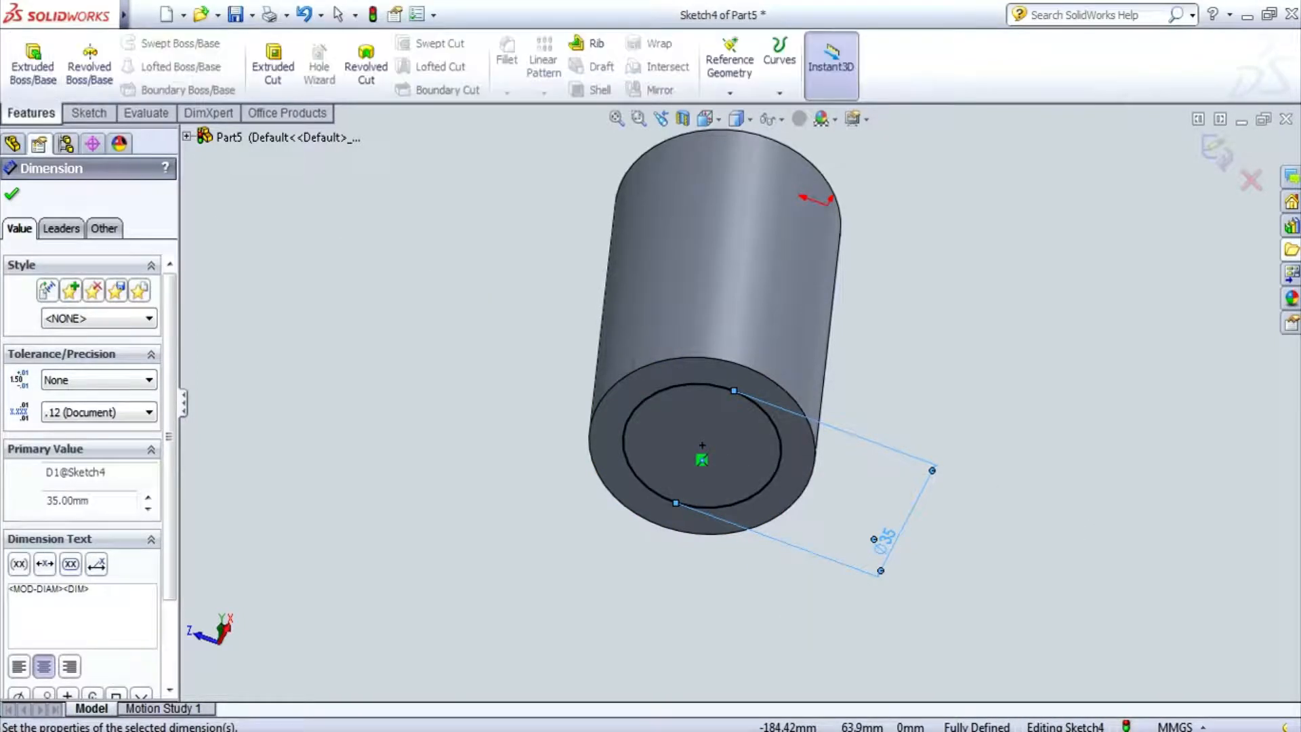
click(272, 64)
click(11, 194)
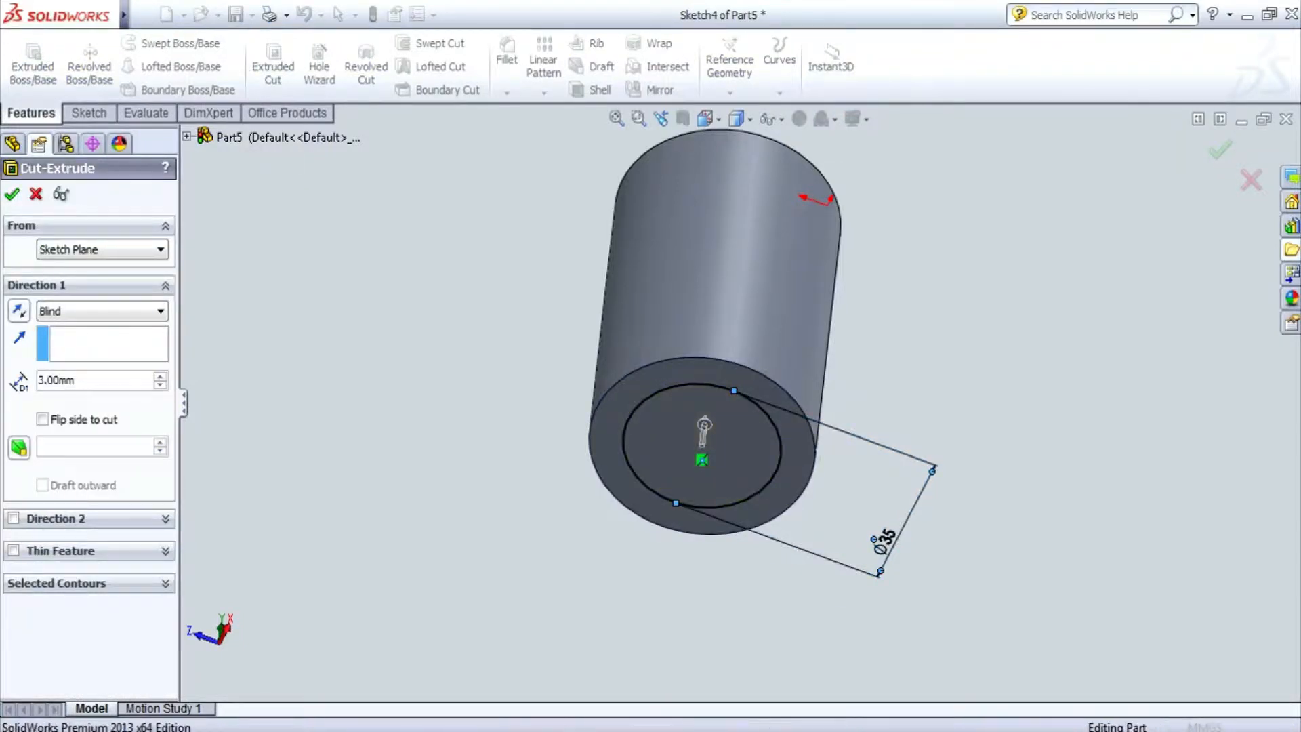
key(Escape)
- Start a sketch on the outer rim face of a recessed end and draw a concentric circle about 9.6 mm in radius
middle_drag(702, 285, 702, 433)
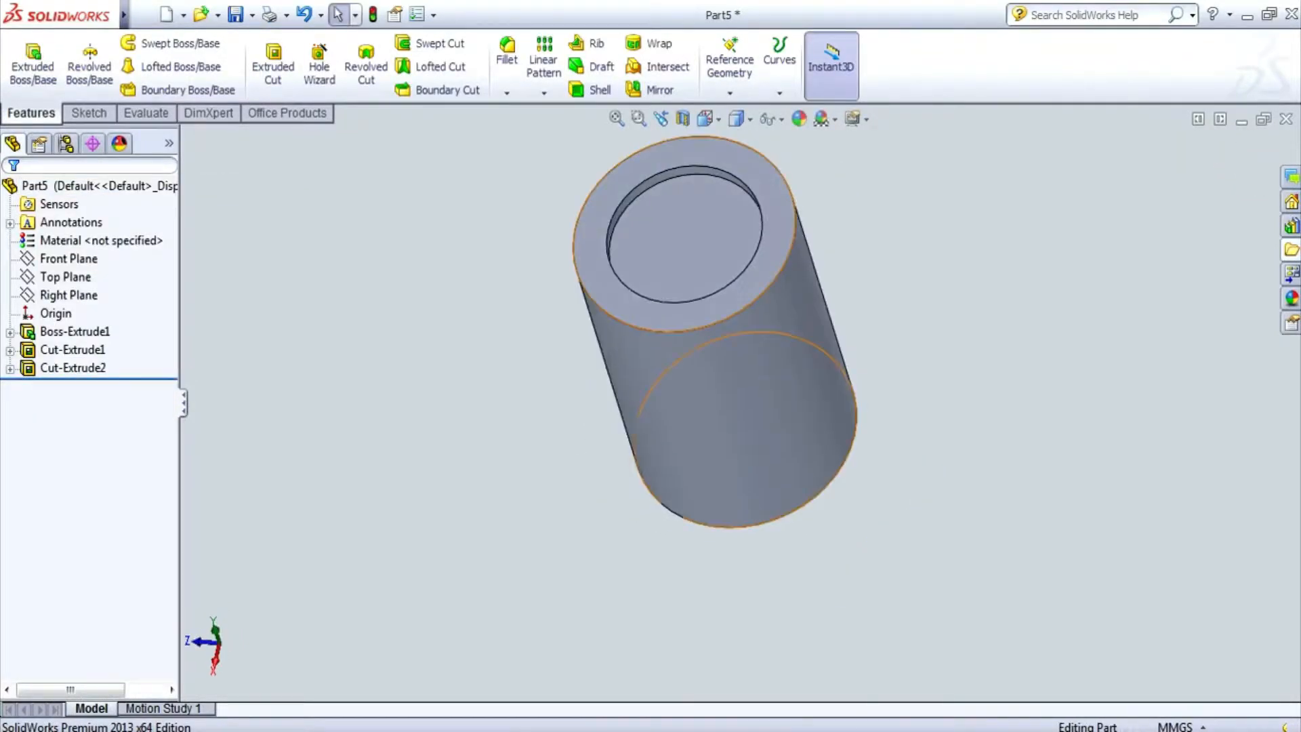
click(88, 112)
click(25, 59)
click(596, 257)
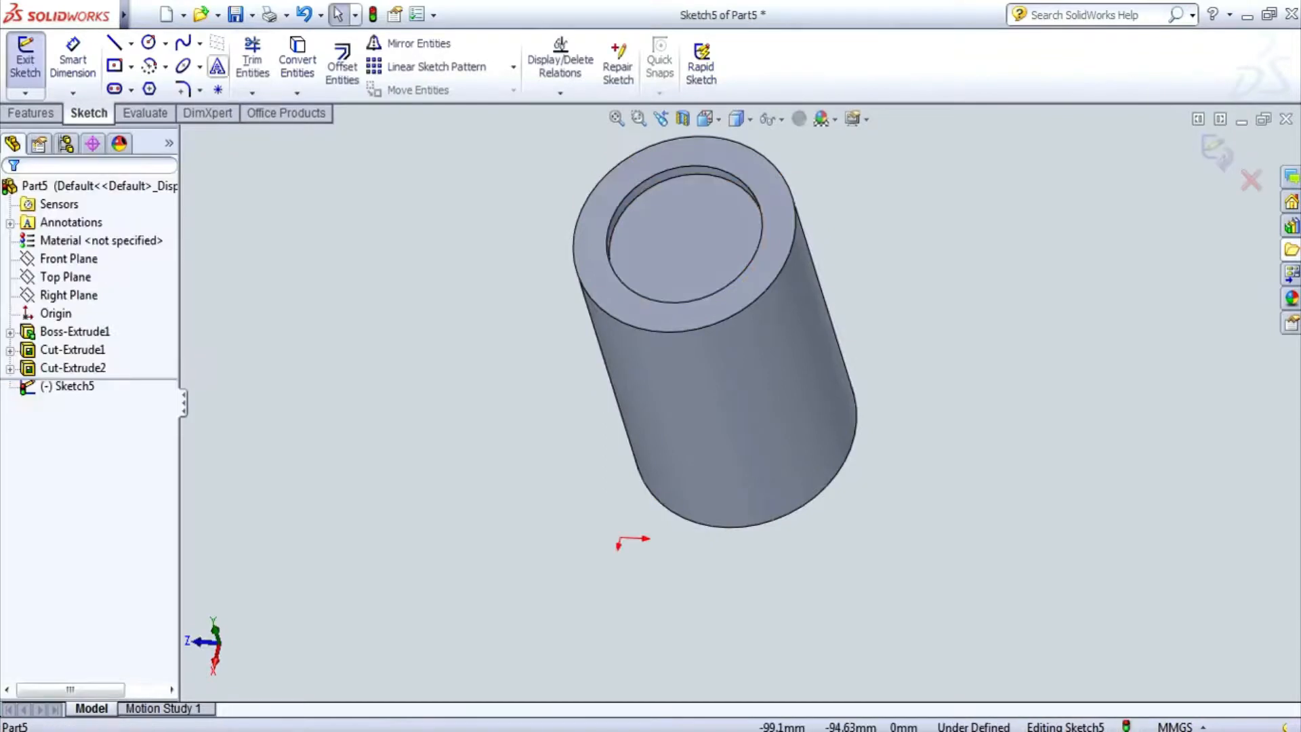
click(148, 43)
click(687, 241)
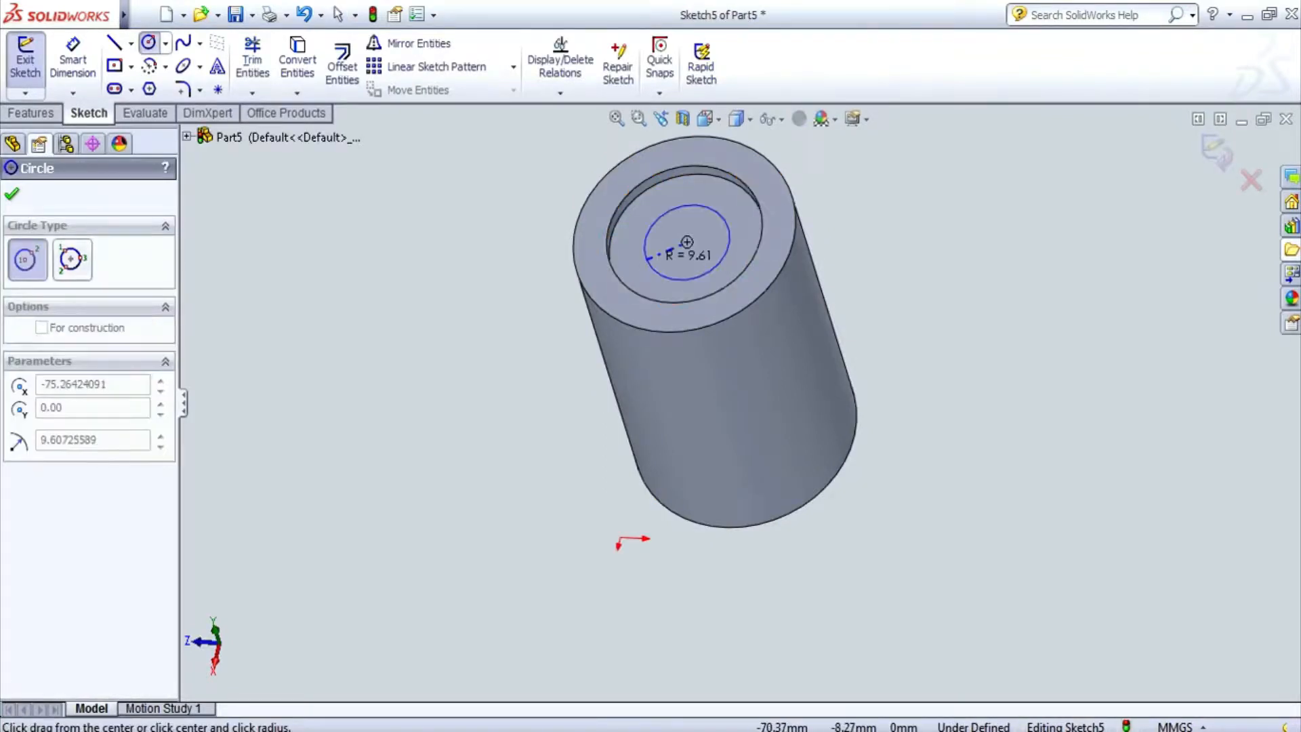
click(647, 259)
- Set the diameter of the central circle inside the recess to 12 mm
click(73, 59)
click(686, 279)
click(939, 274)
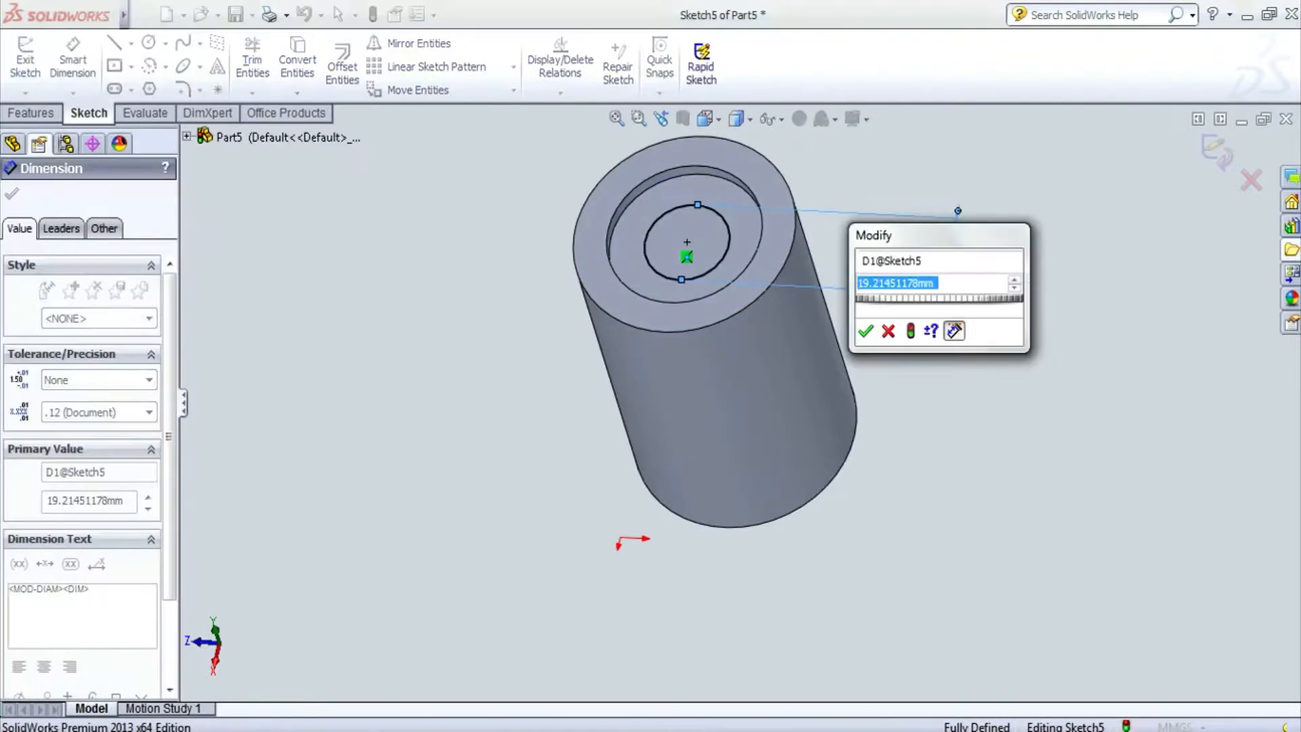
text(12)
key(Return)
- Cut the 12 mm circle through all of the cylinder to form the central bore
click(31, 112)
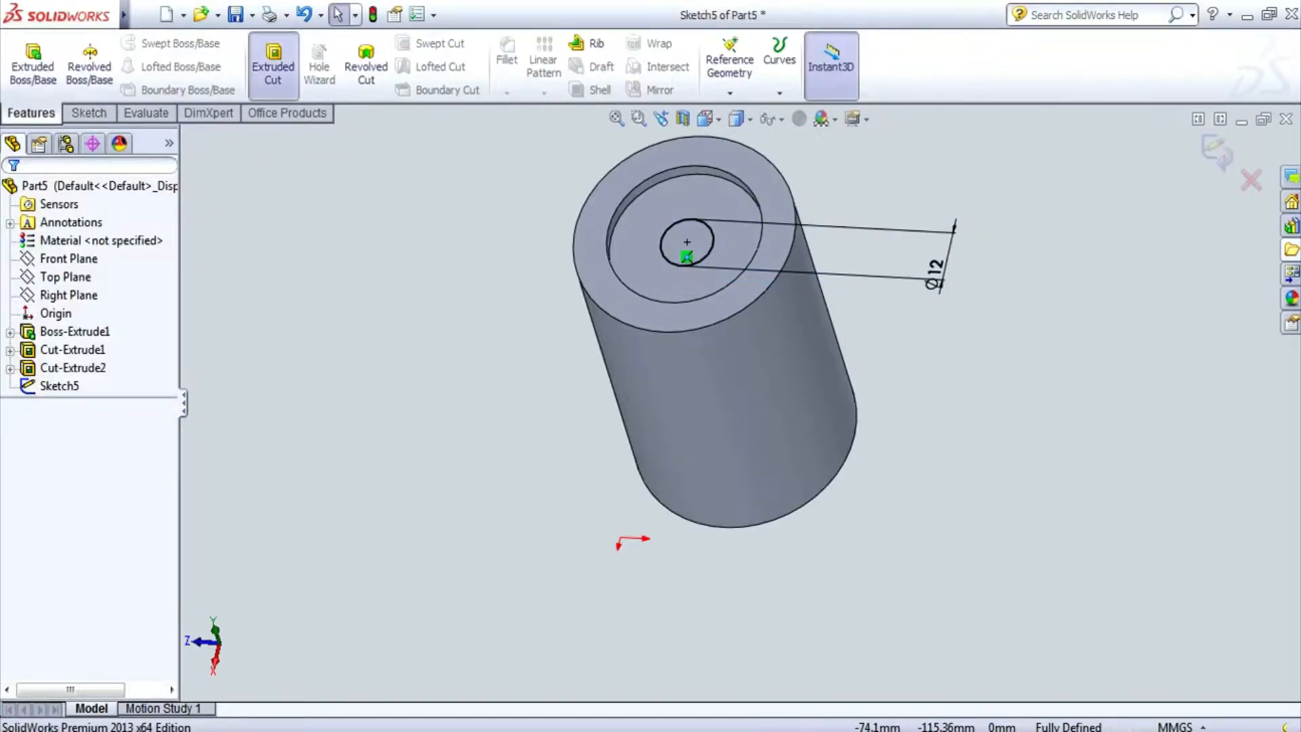
click(273, 68)
click(102, 311)
click(67, 343)
key(Return)
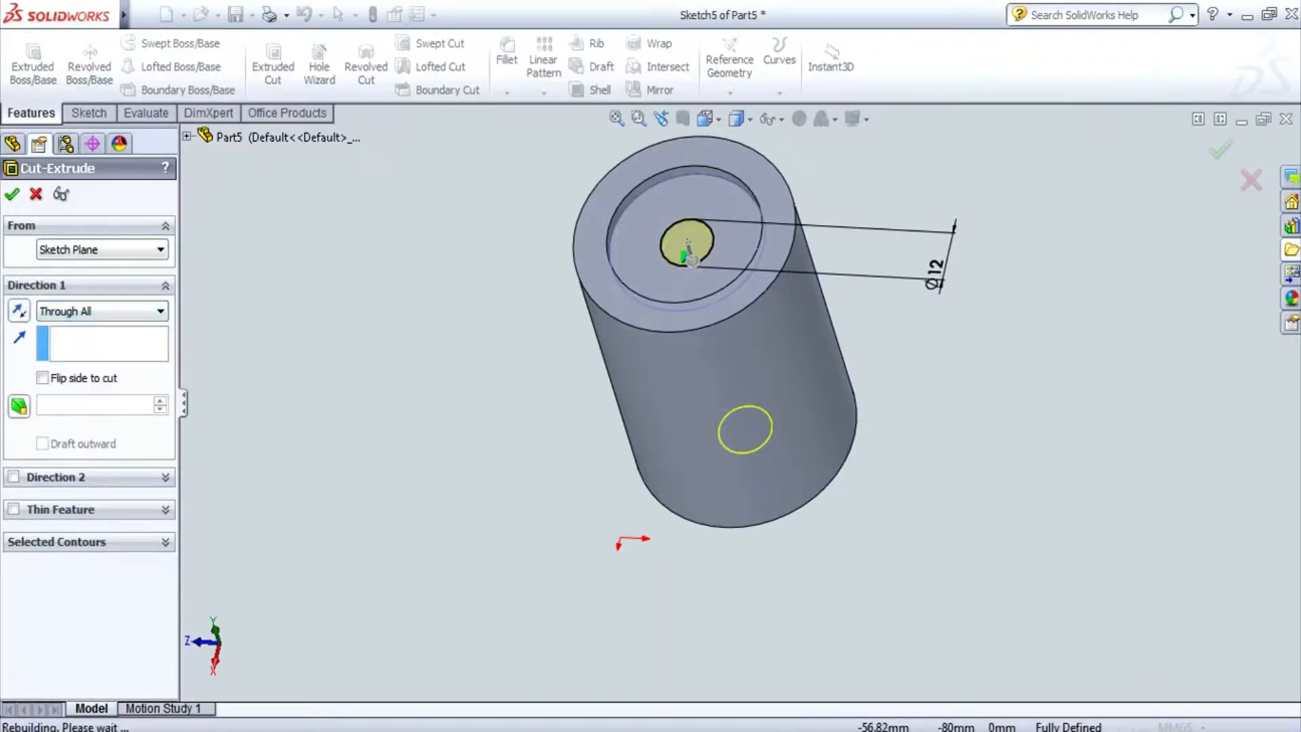
key(Escape)
- Start a sketch on the annular rim face and draw a concentric circle about 22.3 mm in radius on it
key(z)
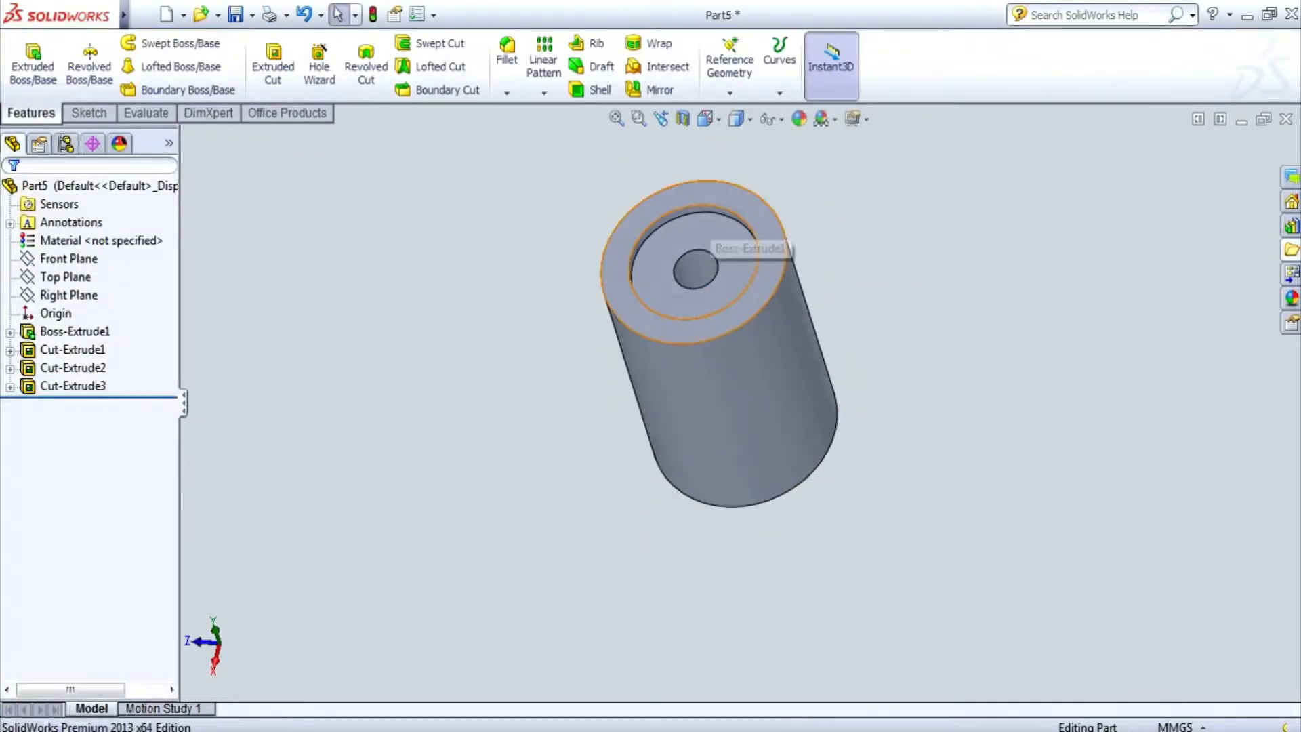
scroll(614, 350, down, 1)
click(89, 113)
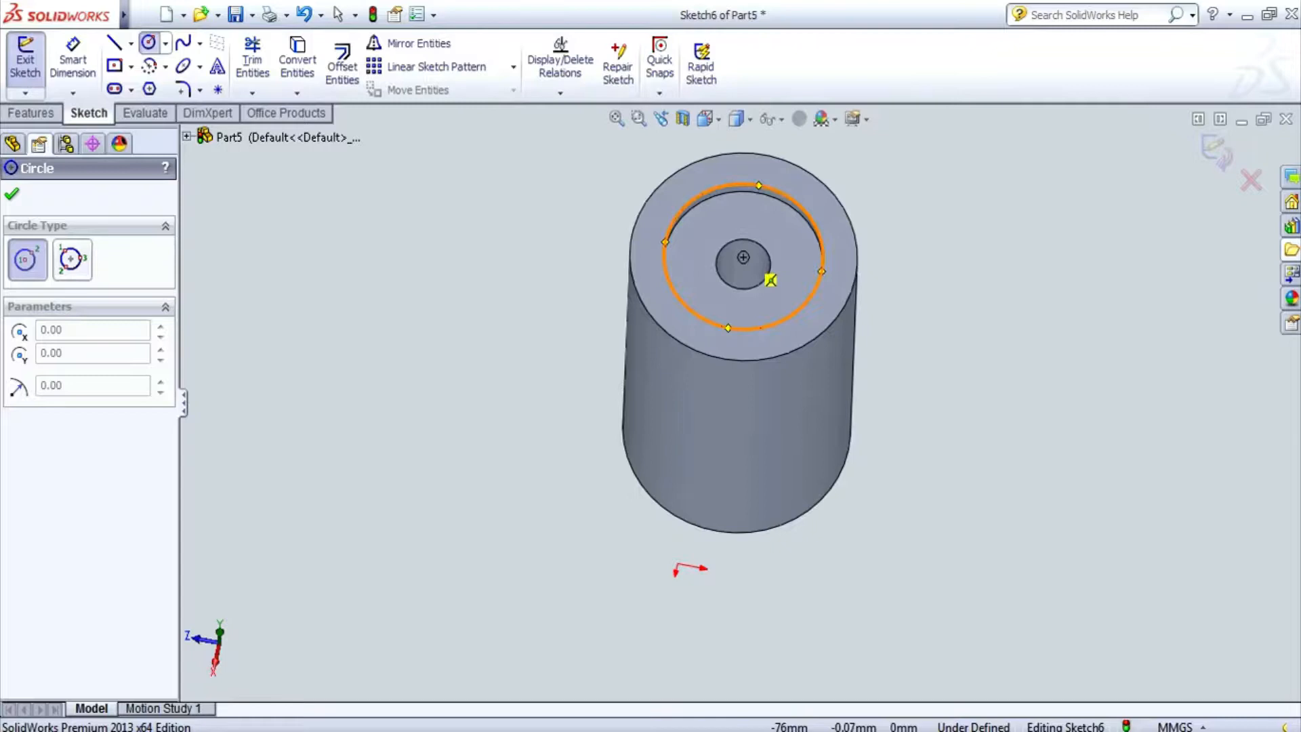
click(743, 264)
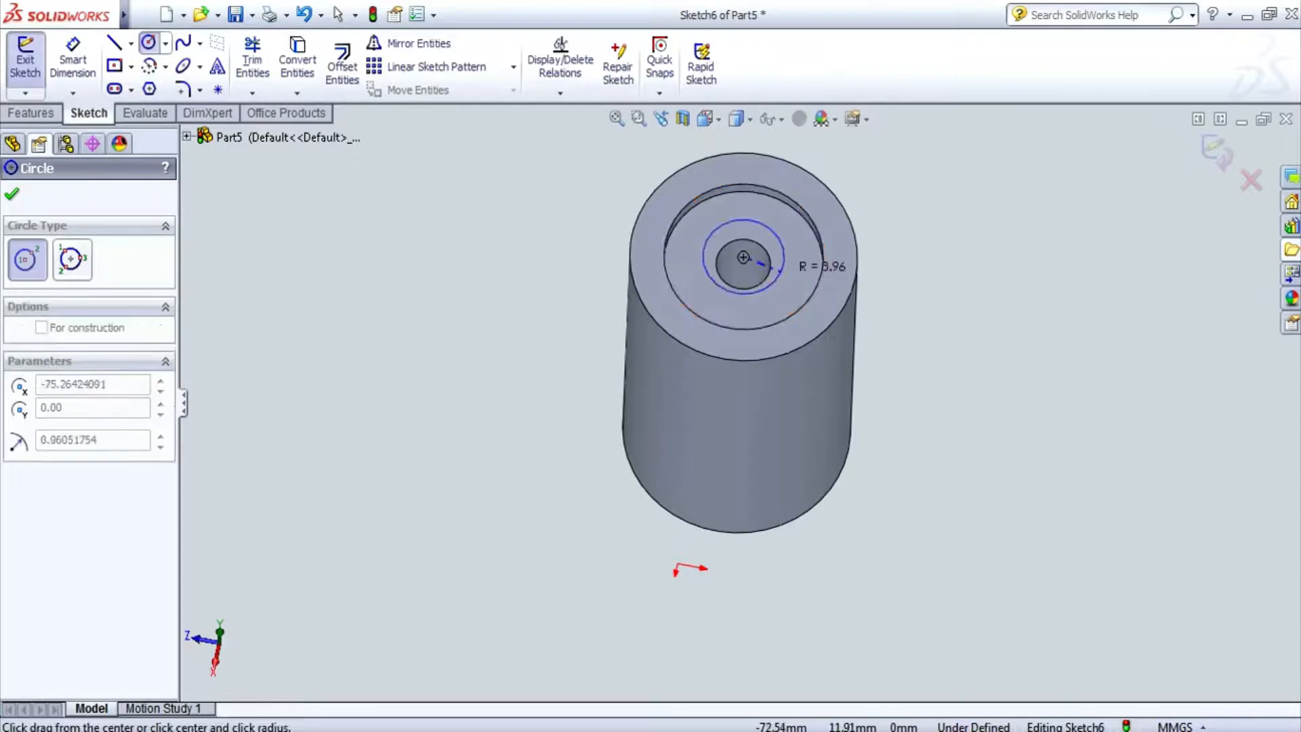
click(845, 267)
key(Escape)
- Set the diameter of the concentric circle on the rim to 42.5 mm
click(831, 300)
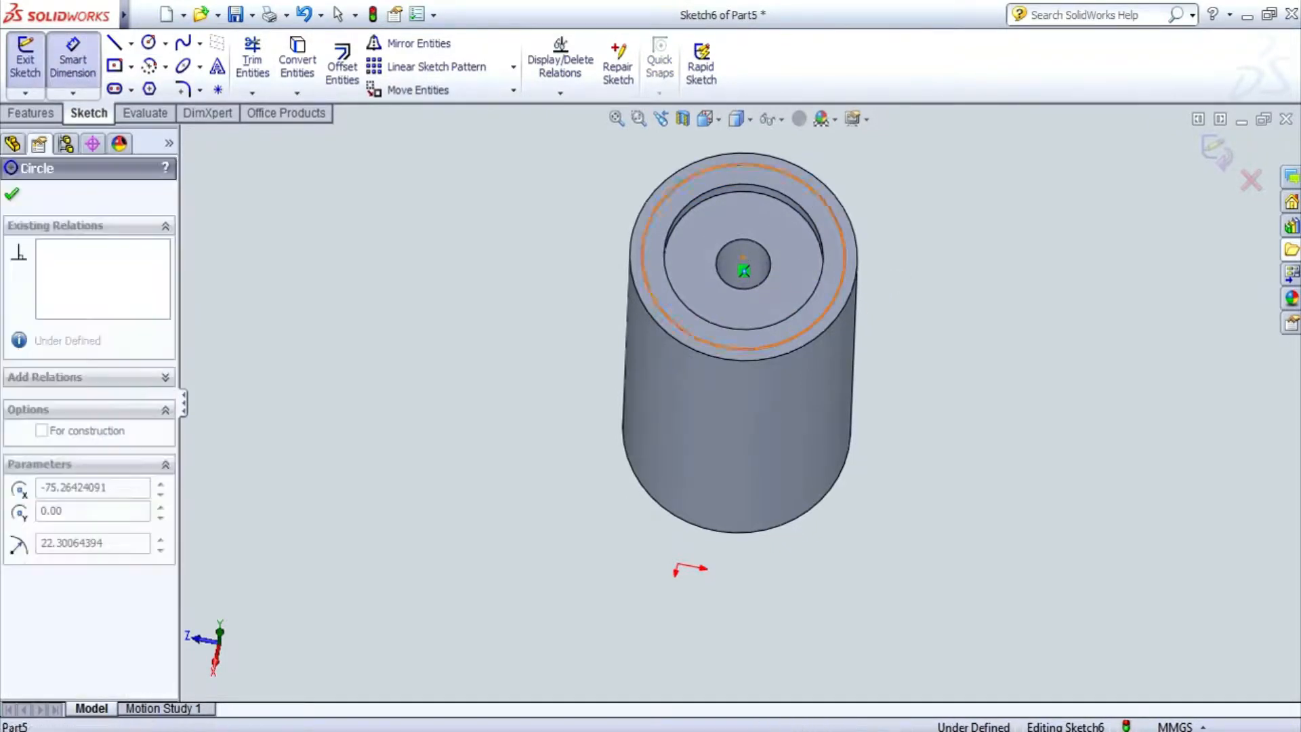
click(954, 223)
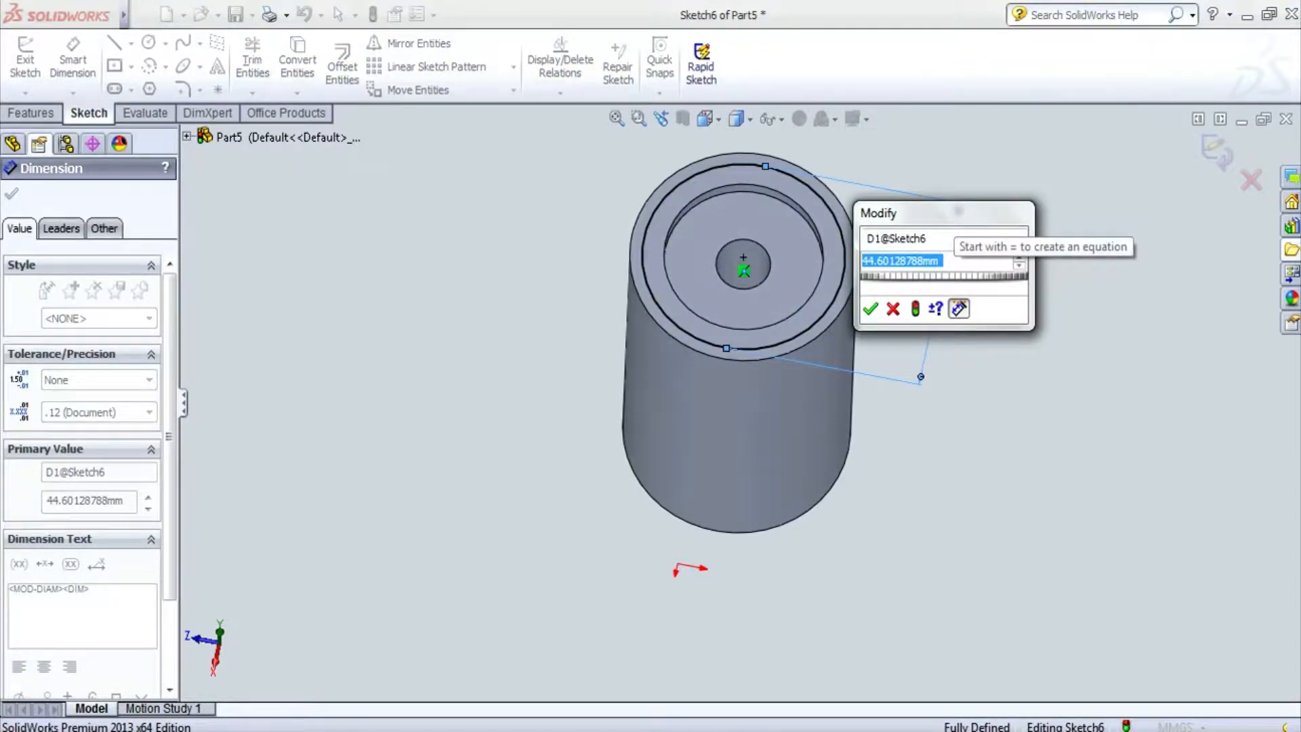
text(42.5)
key(Return)
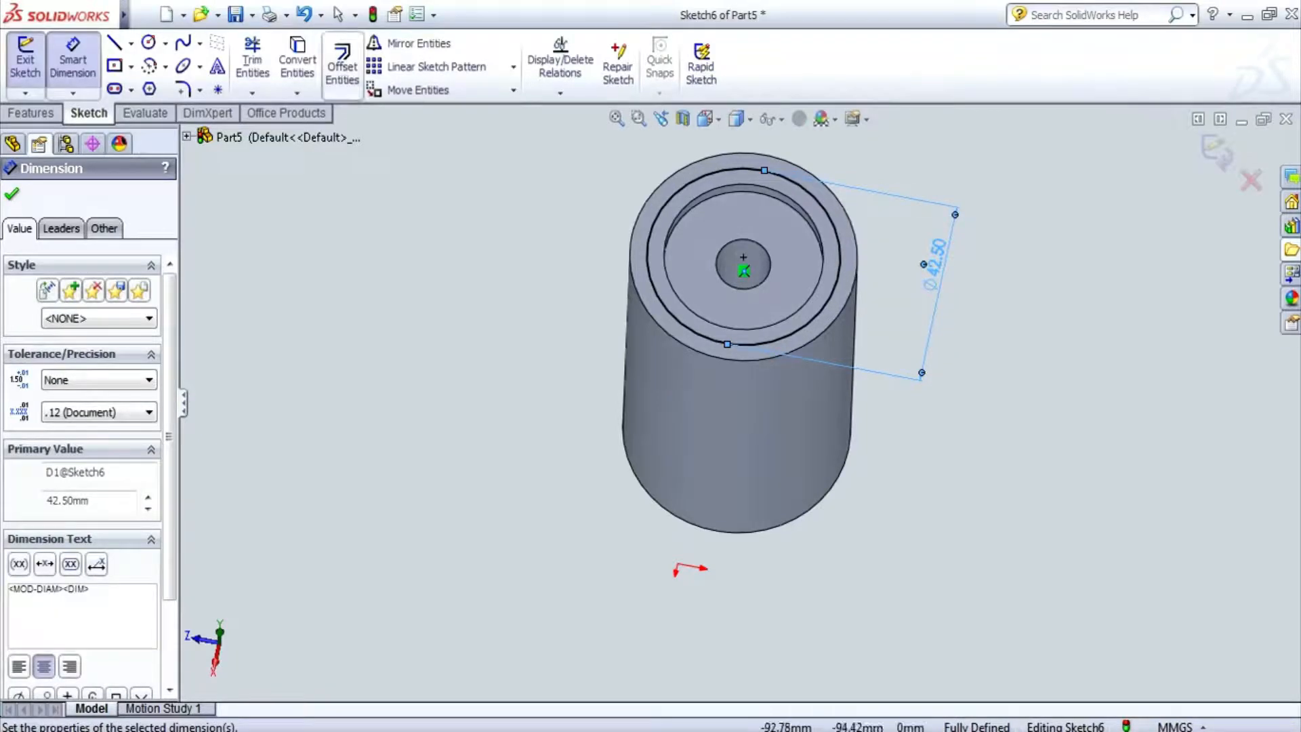
- Draw a small circle about 1.5 mm in radius centred on the 42.5 mm circle, straight out from the bore's centre
click(165, 43)
click(170, 64)
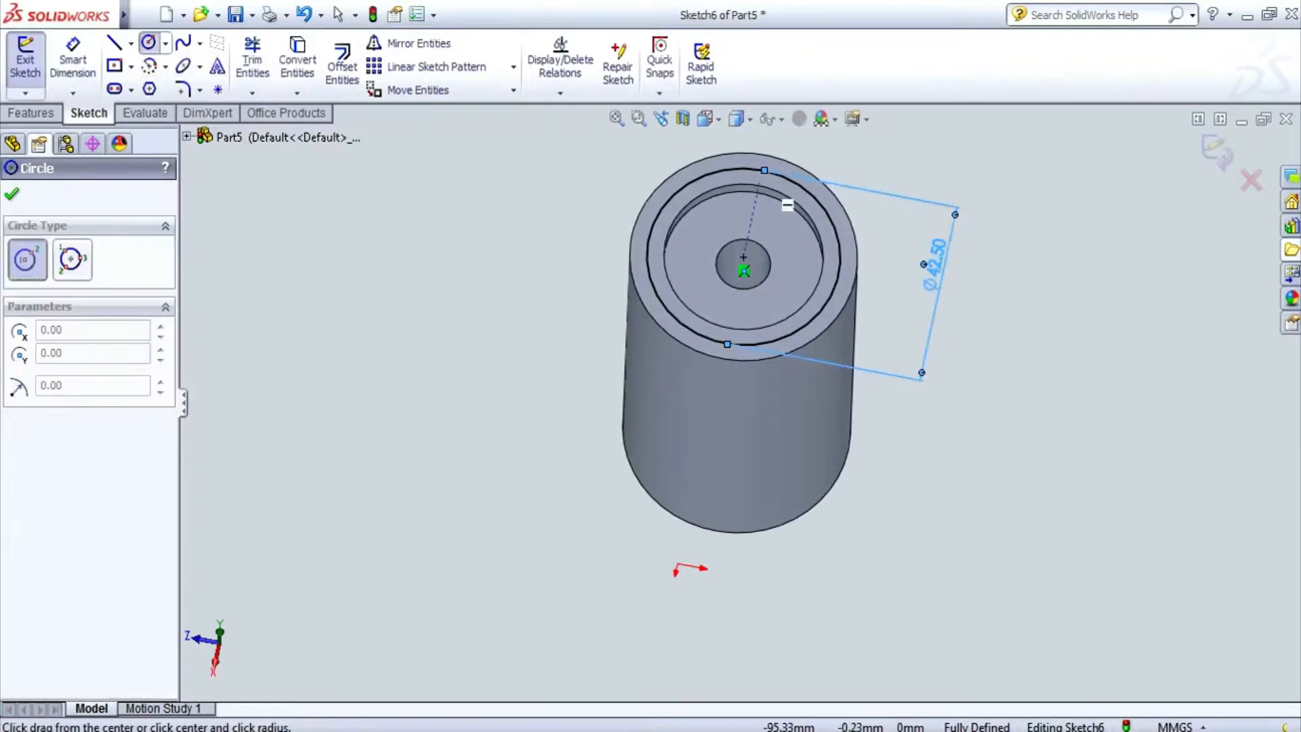
click(764, 170)
scroll(766, 173, down, 5)
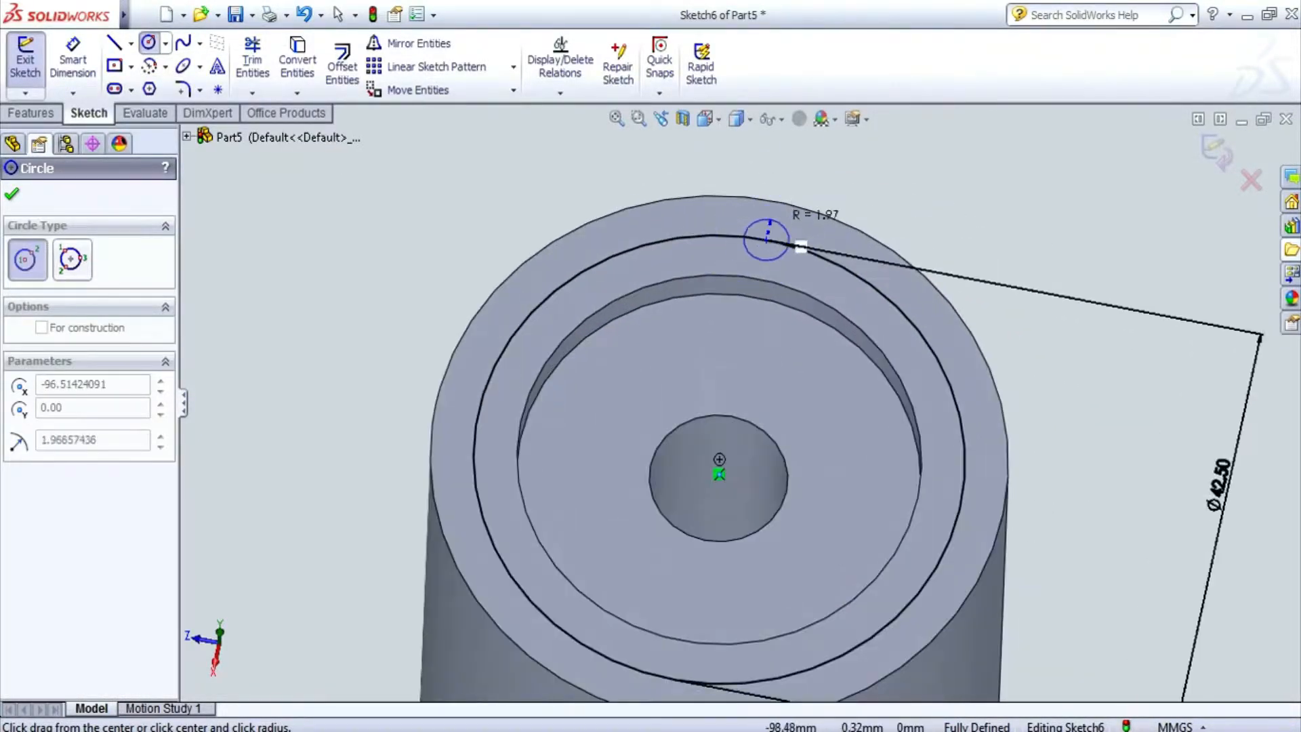
click(783, 244)
- Set the diameter of the small circle on the rim to 3 mm
click(73, 60)
click(765, 240)
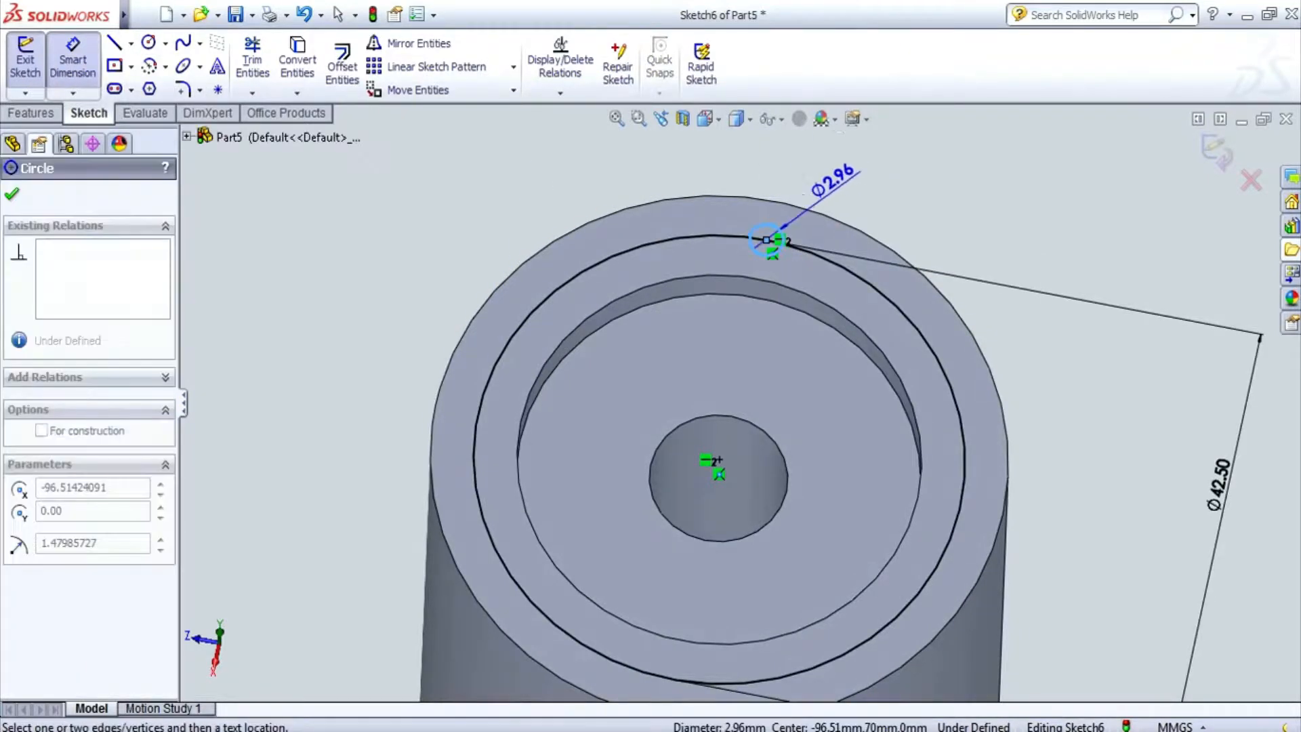
click(826, 178)
text(3)
key(Return)
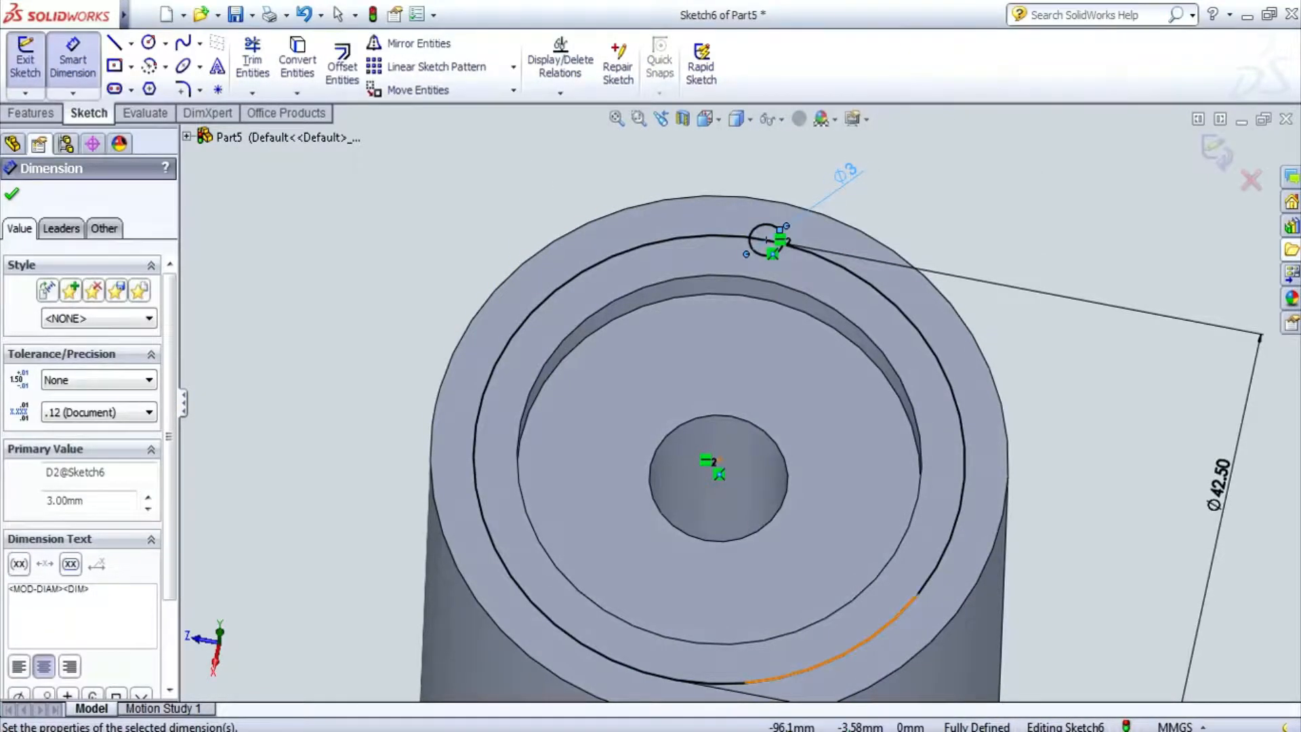
- Draw a line across the 42.5 mm circle through its centre, perpendicular to the direction of the 3 mm circle
scroll(743, 403, up, 1)
click(131, 43)
click(135, 69)
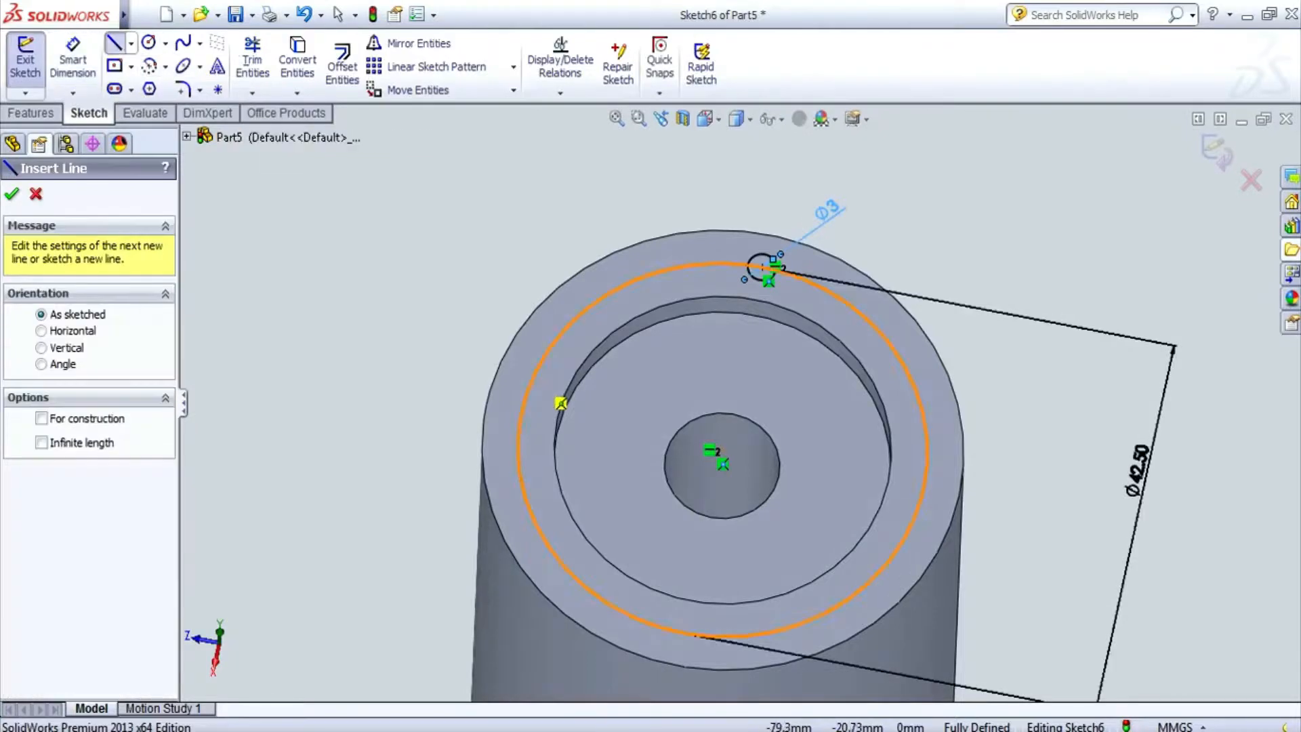
click(521, 411)
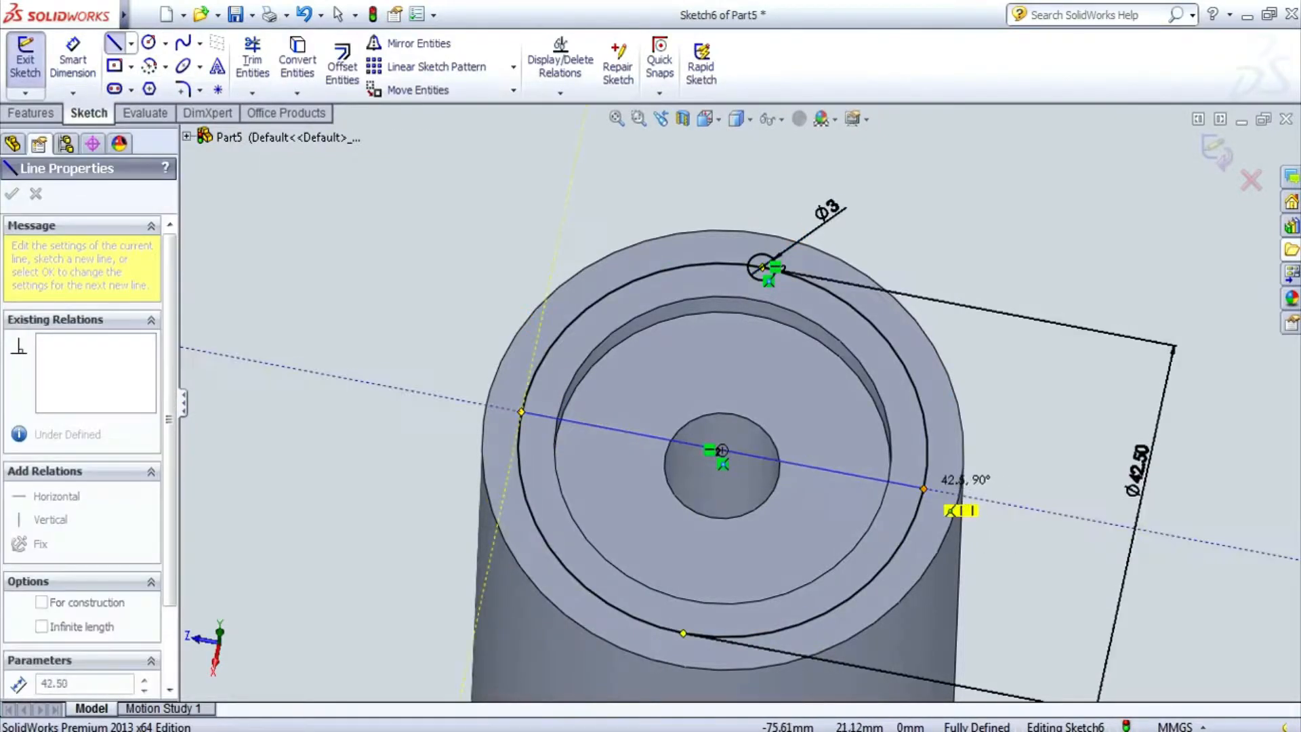
click(923, 488)
key(Escape)
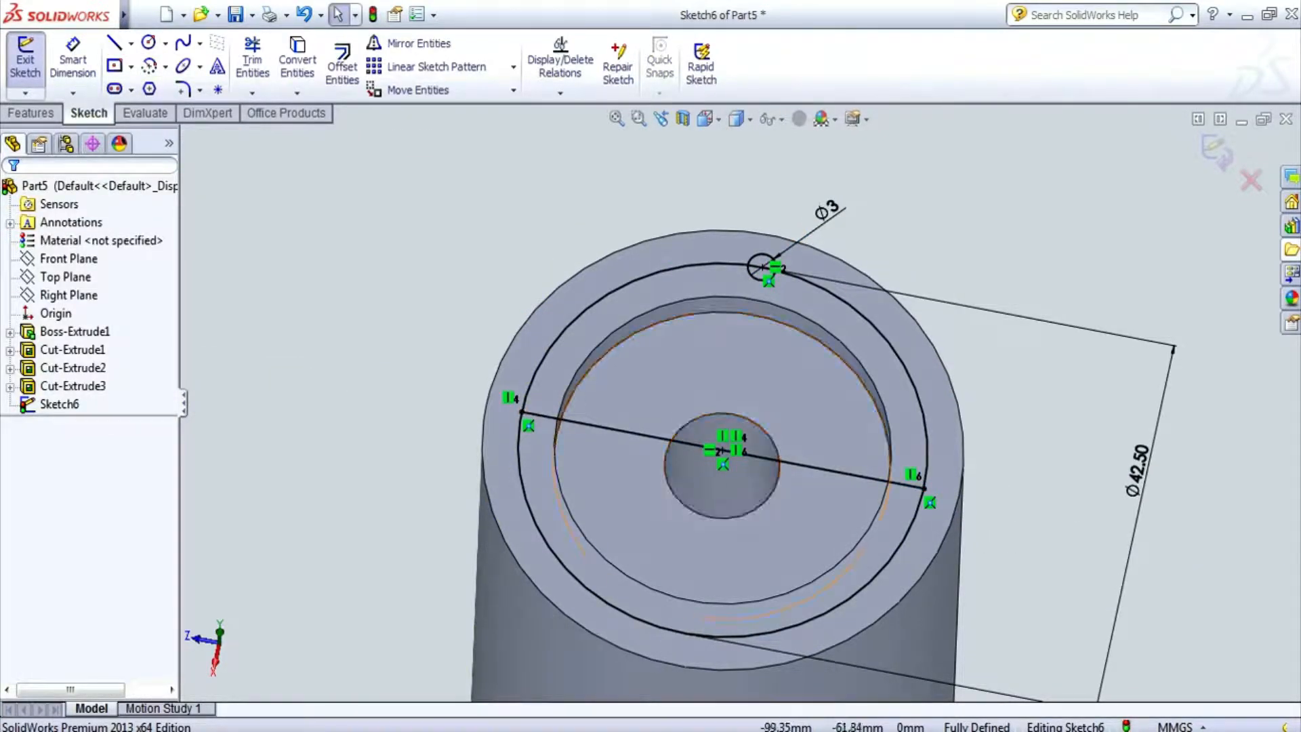
- Mirror the 3 mm circle about the line through the centre, keeping the original
click(417, 42)
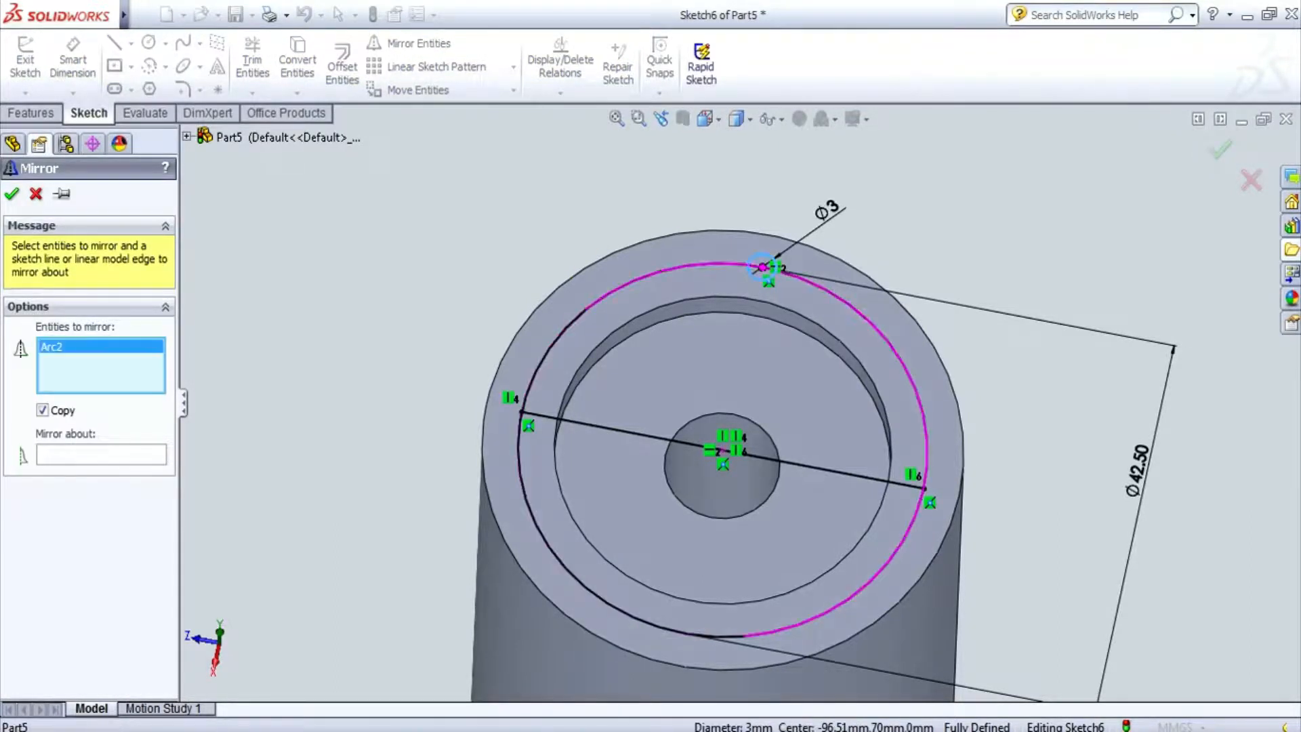
click(762, 267)
click(723, 450)
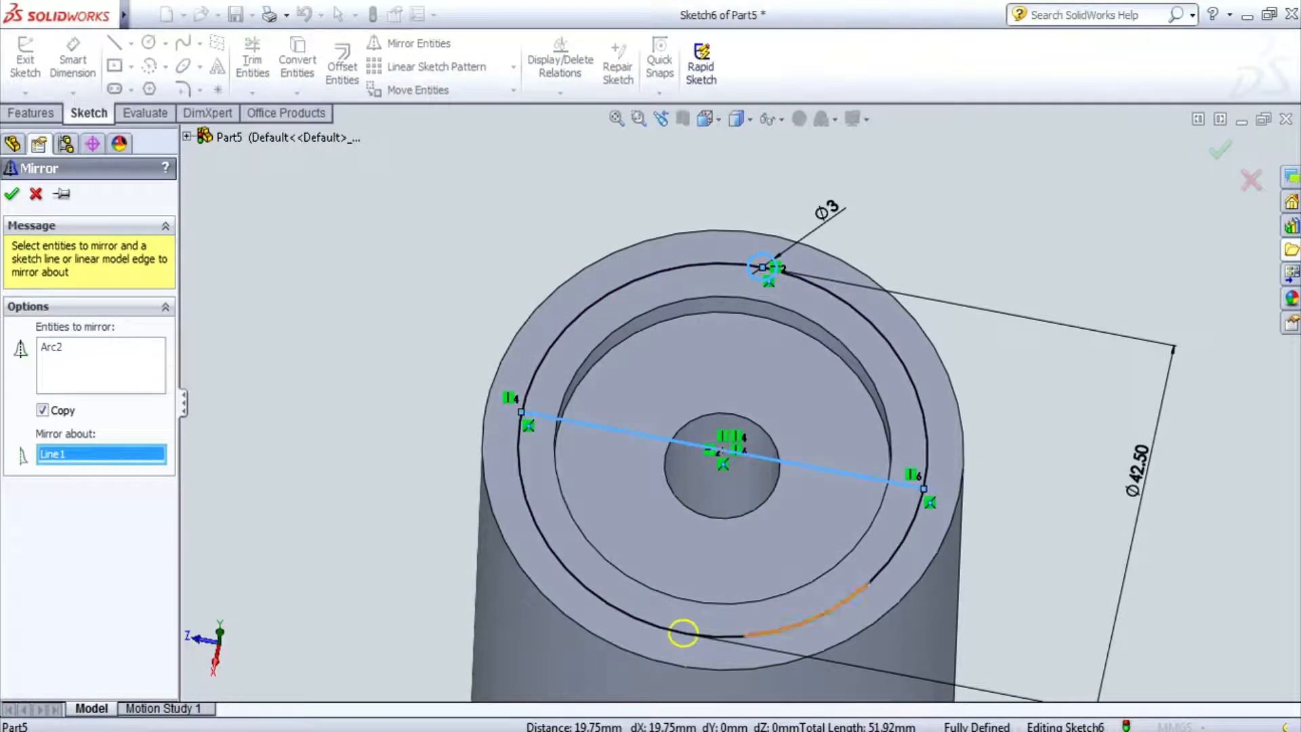
key(Return)
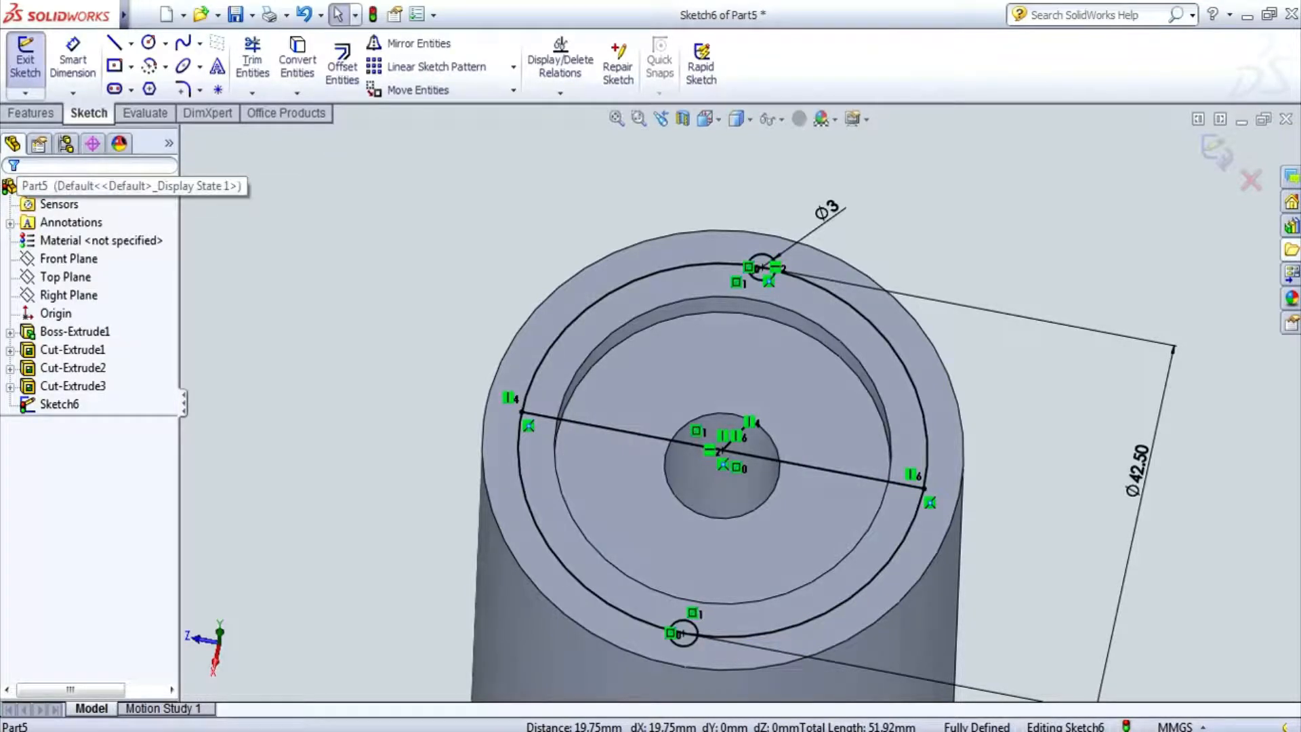
- Draw a line from the bore's centre out to the 42.5 mm circle, between the top 3 mm circle and the existing cross line
click(115, 43)
click(723, 450)
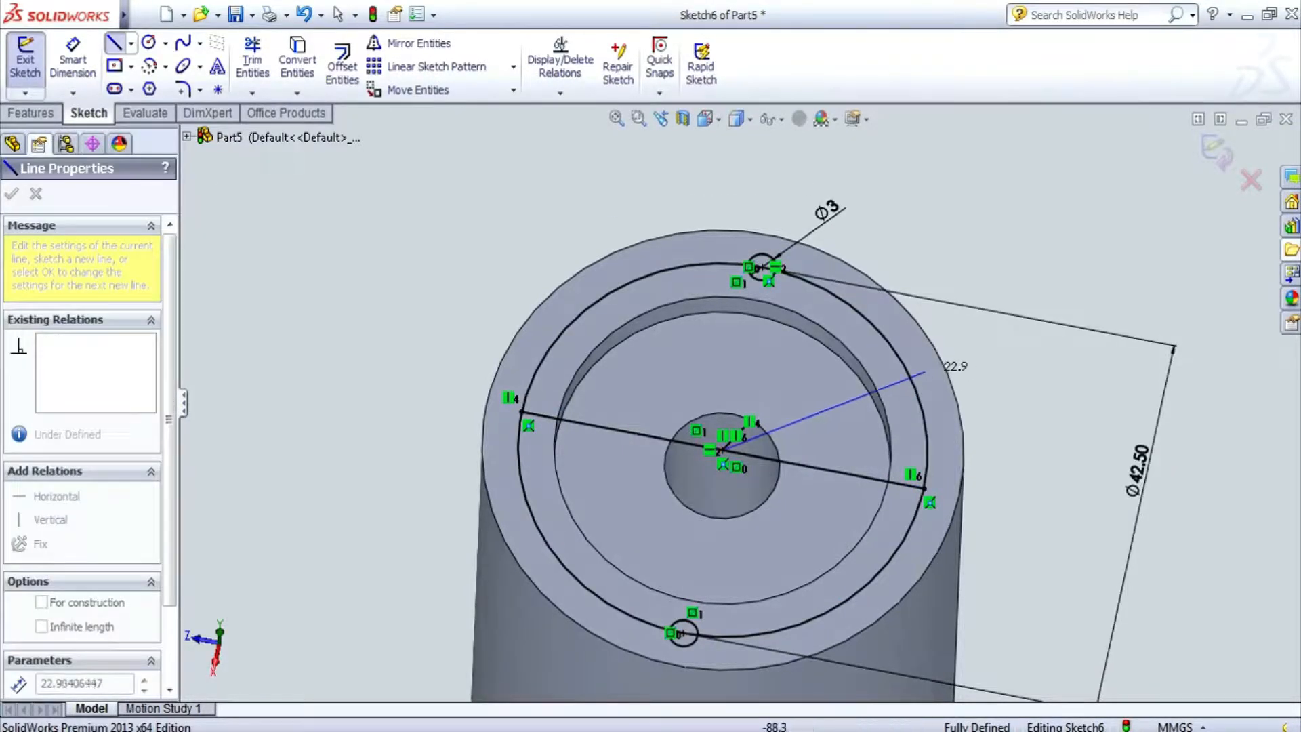
click(910, 376)
key(Escape)
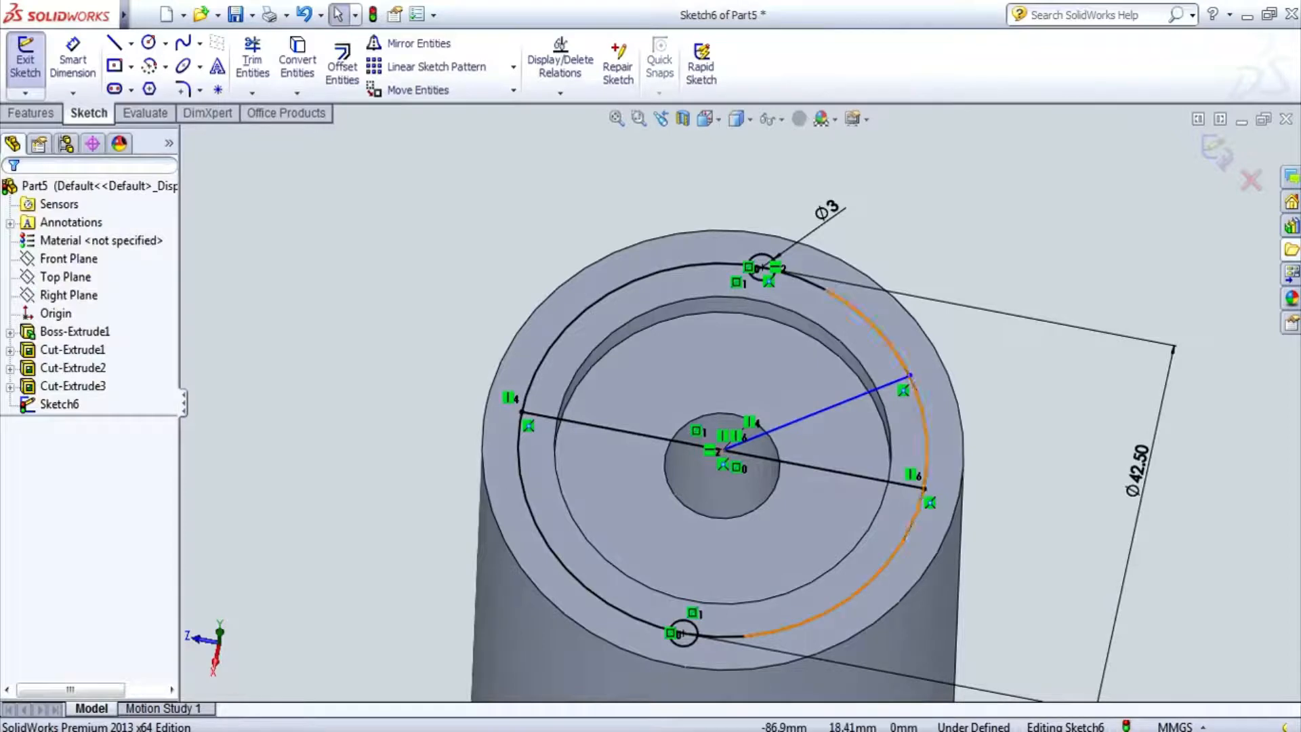
- Set the angle between the new radial line and the cross line to 30 degrees
key(d)
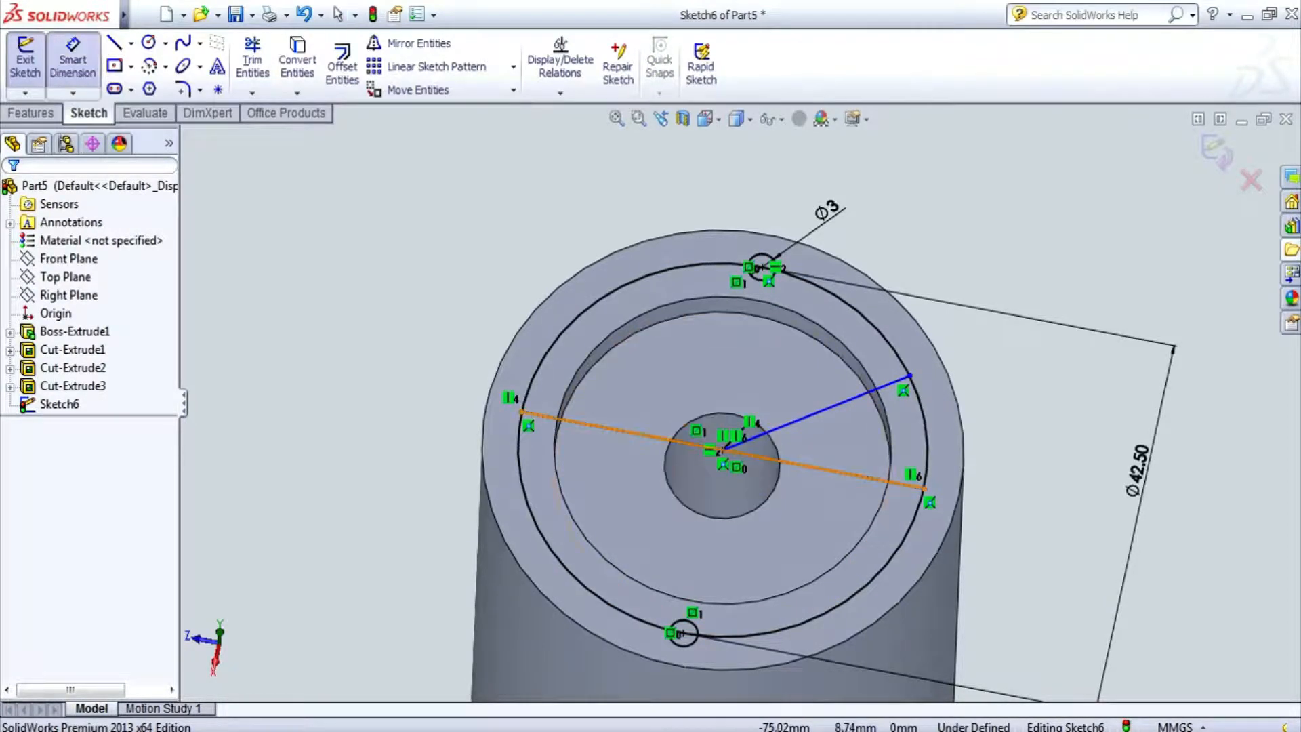
click(813, 466)
click(847, 400)
click(969, 433)
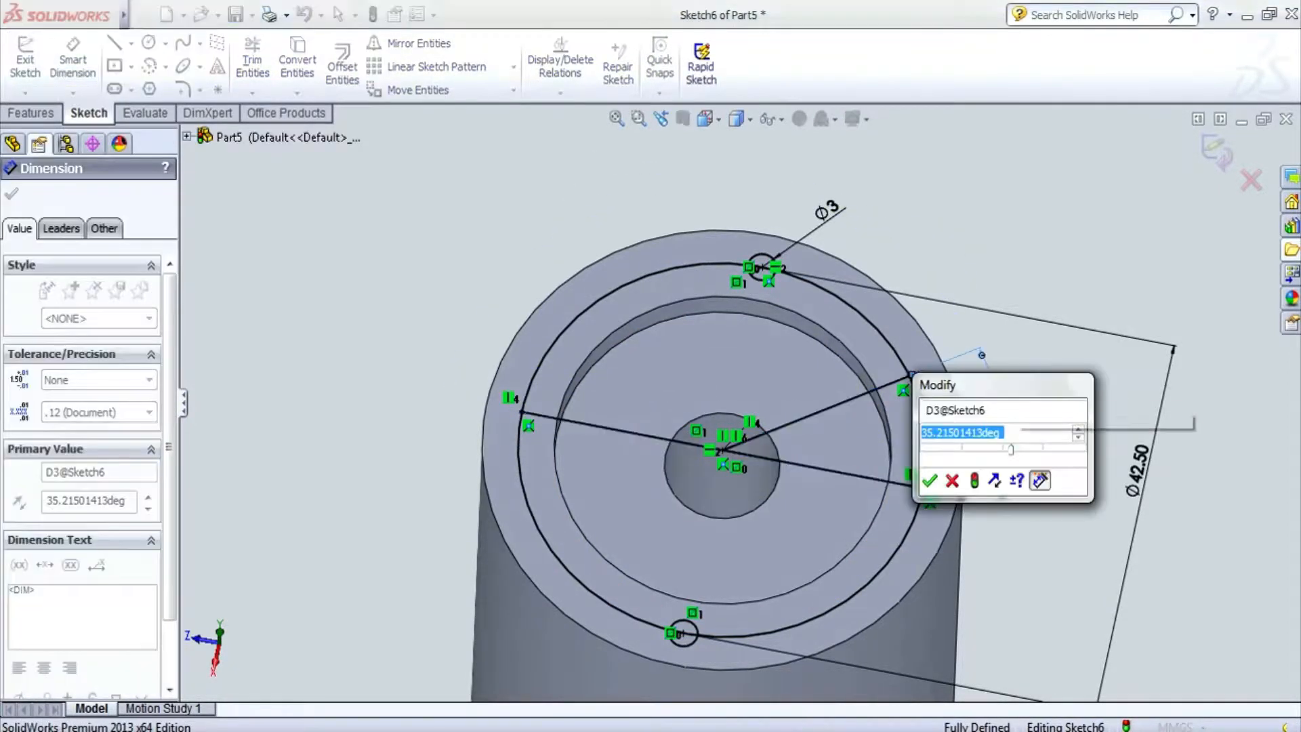
text(30)
key(Return)
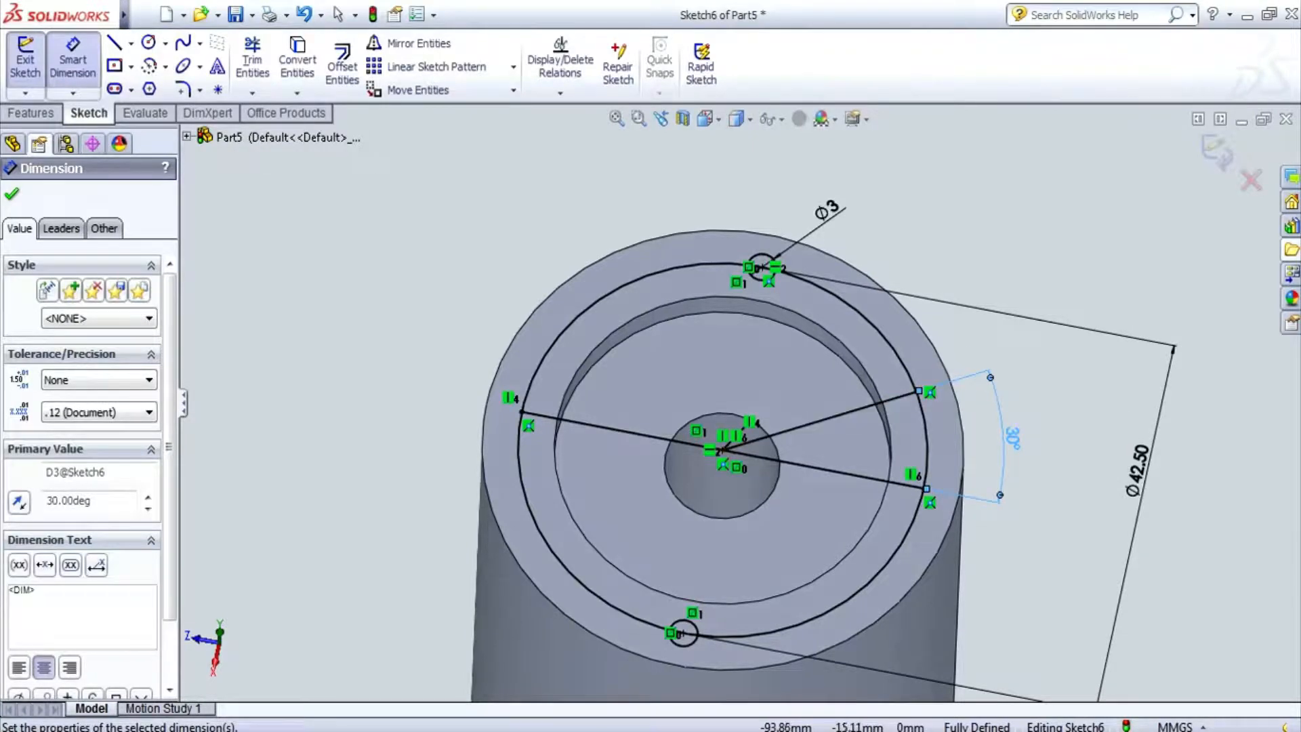
- Draw a circle about 1.6 mm in radius centred where the 30-degree line meets the 42.5 mm circle
click(149, 44)
click(918, 392)
click(930, 399)
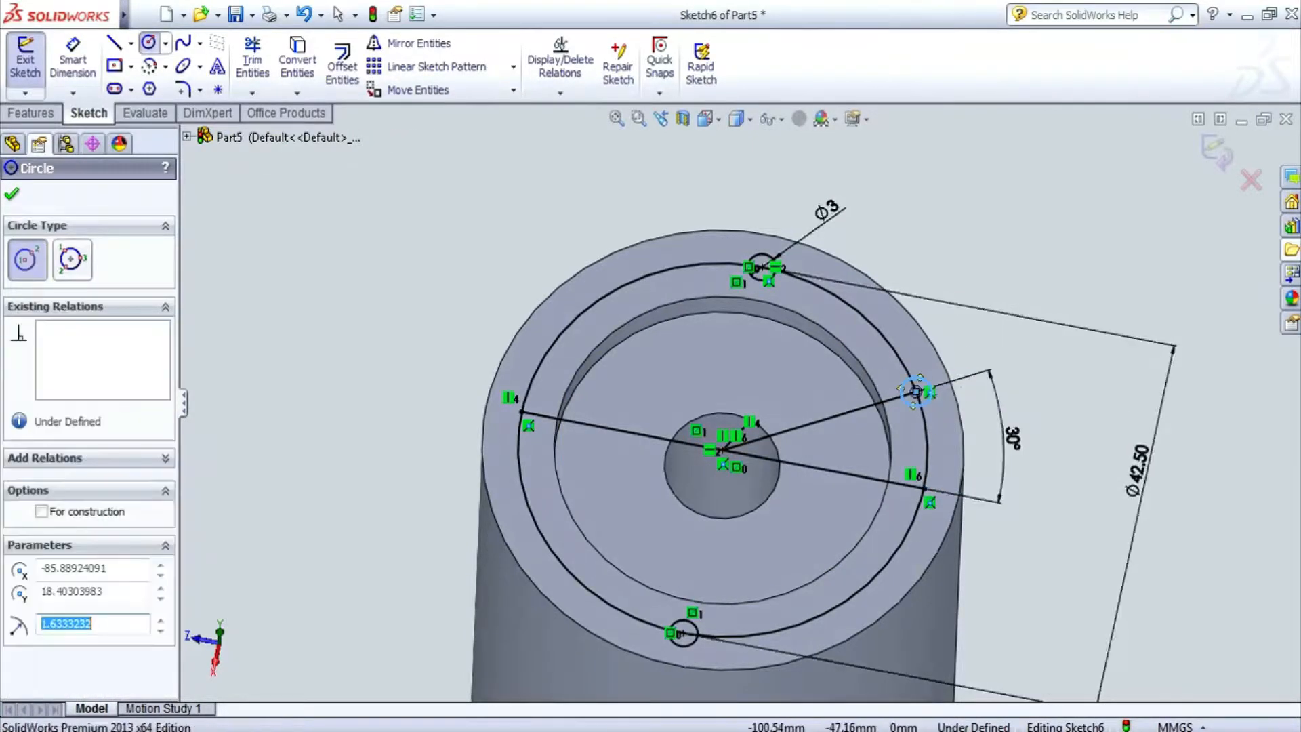
- Set the diameter of the circle at the end of the 30-degree line to 3 mm
click(73, 59)
click(907, 379)
click(947, 301)
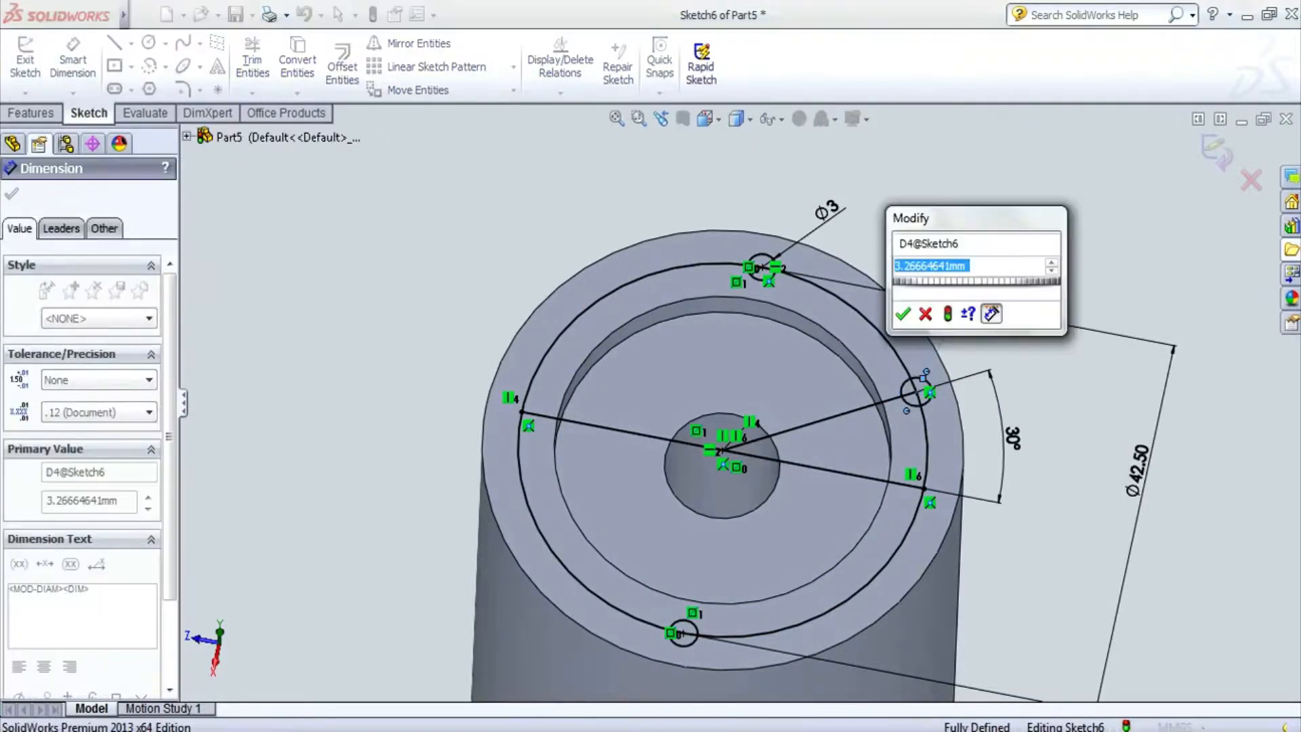
text(3)
key(Return)
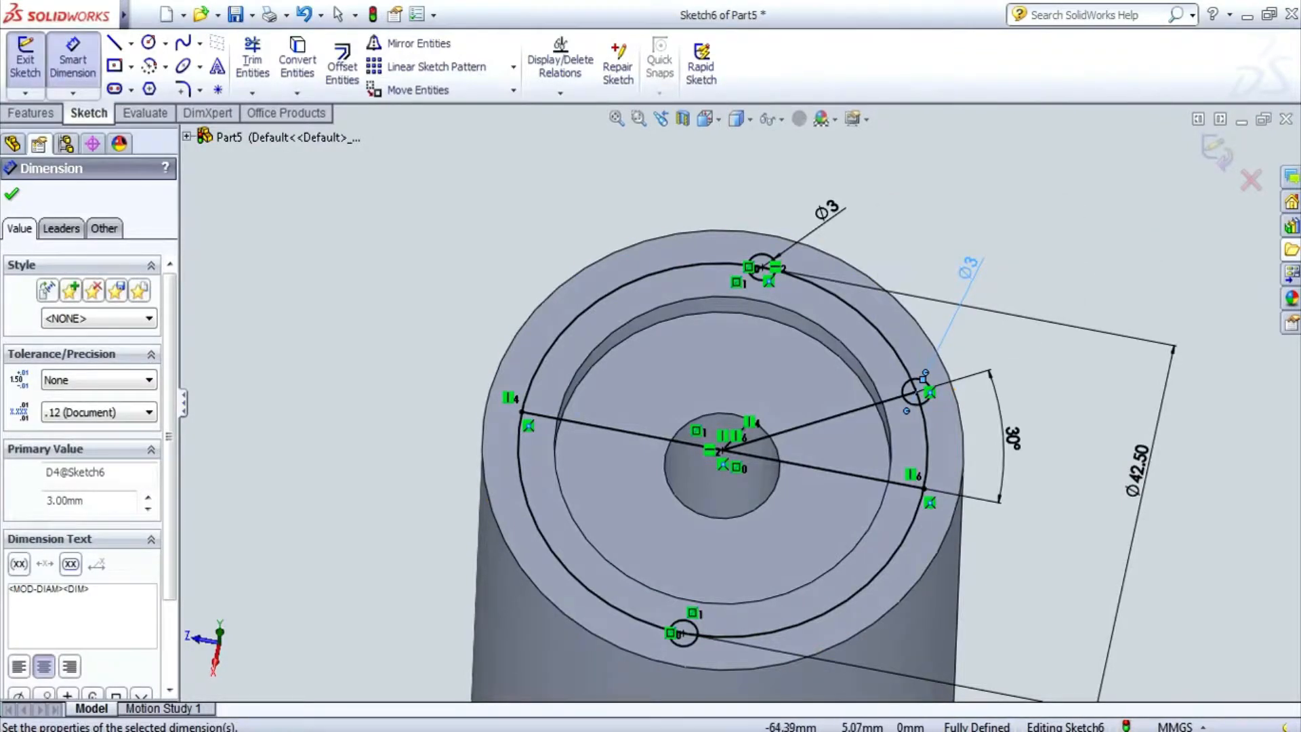
- Draw a line joining the centres of the two opposite 3 mm circles that lie perpendicular to the cross line
key(l)
click(765, 267)
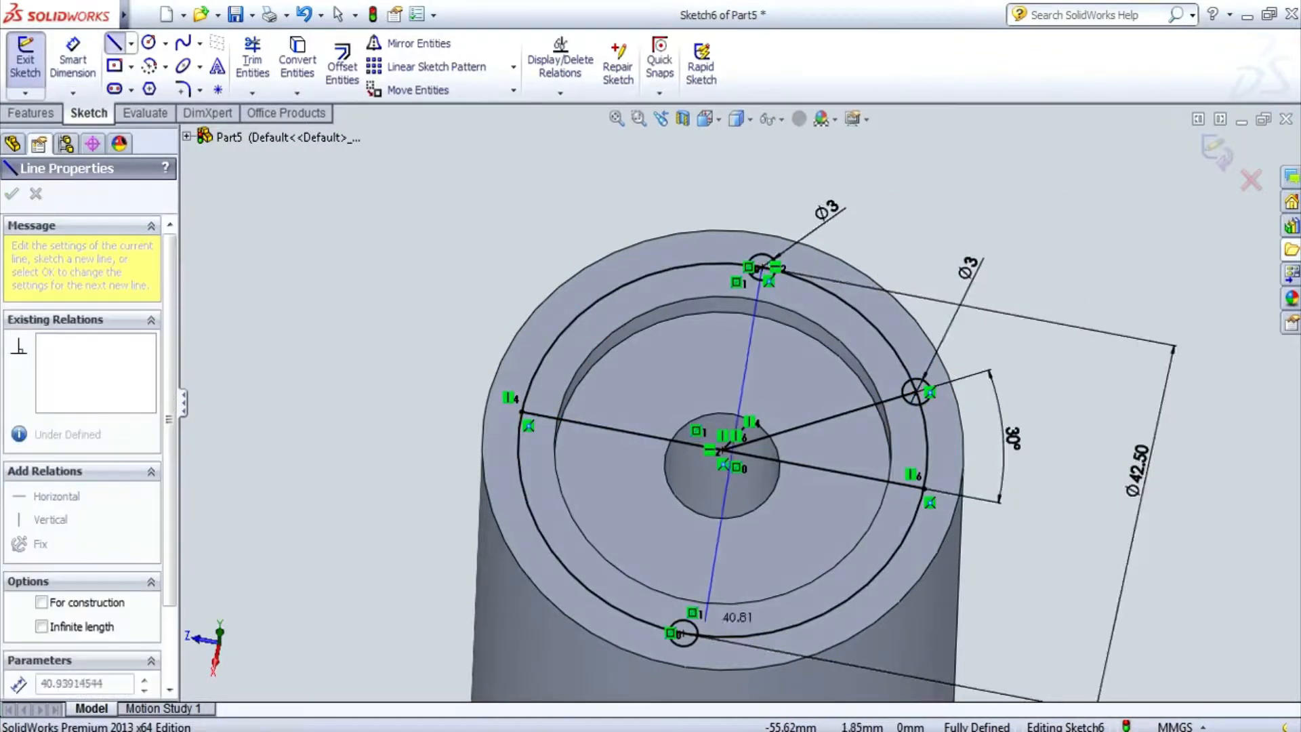
click(683, 632)
key(Escape)
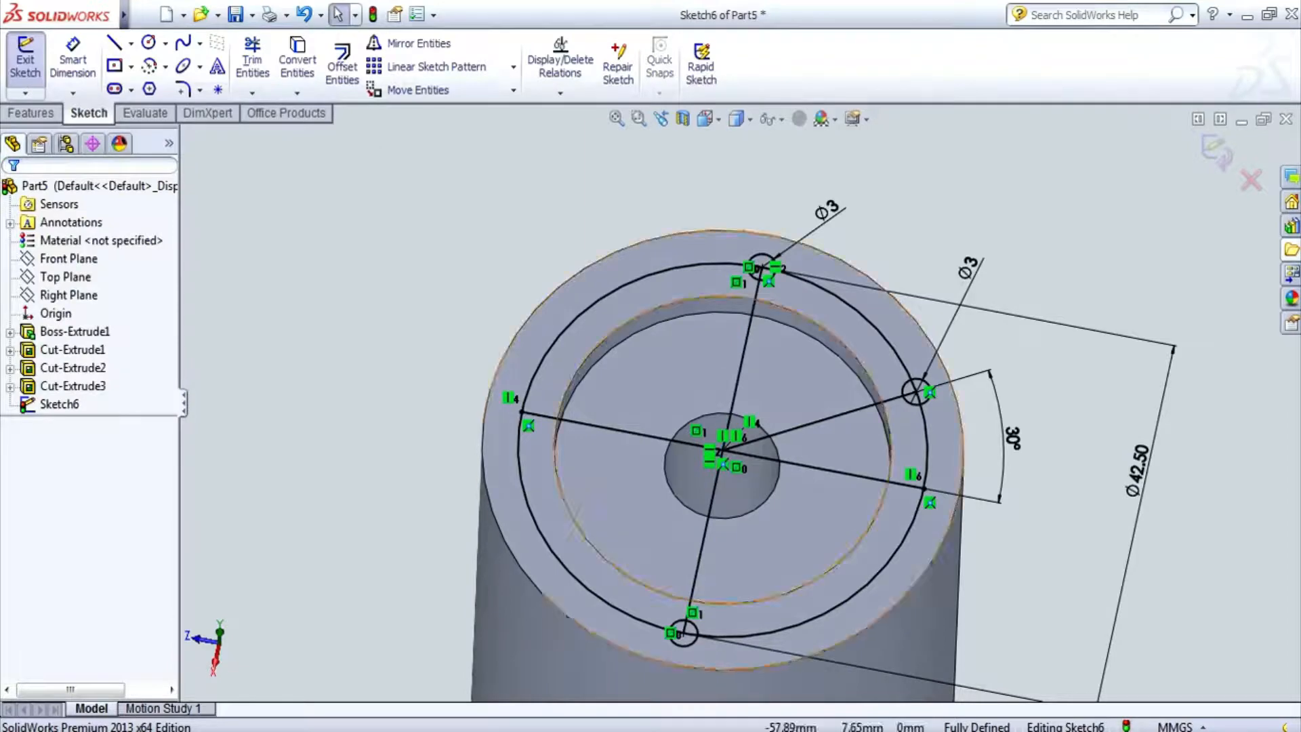
- Mirror the 3 mm circle on the 30-degree line about the line joining the two opposite circles, keeping the original
click(417, 44)
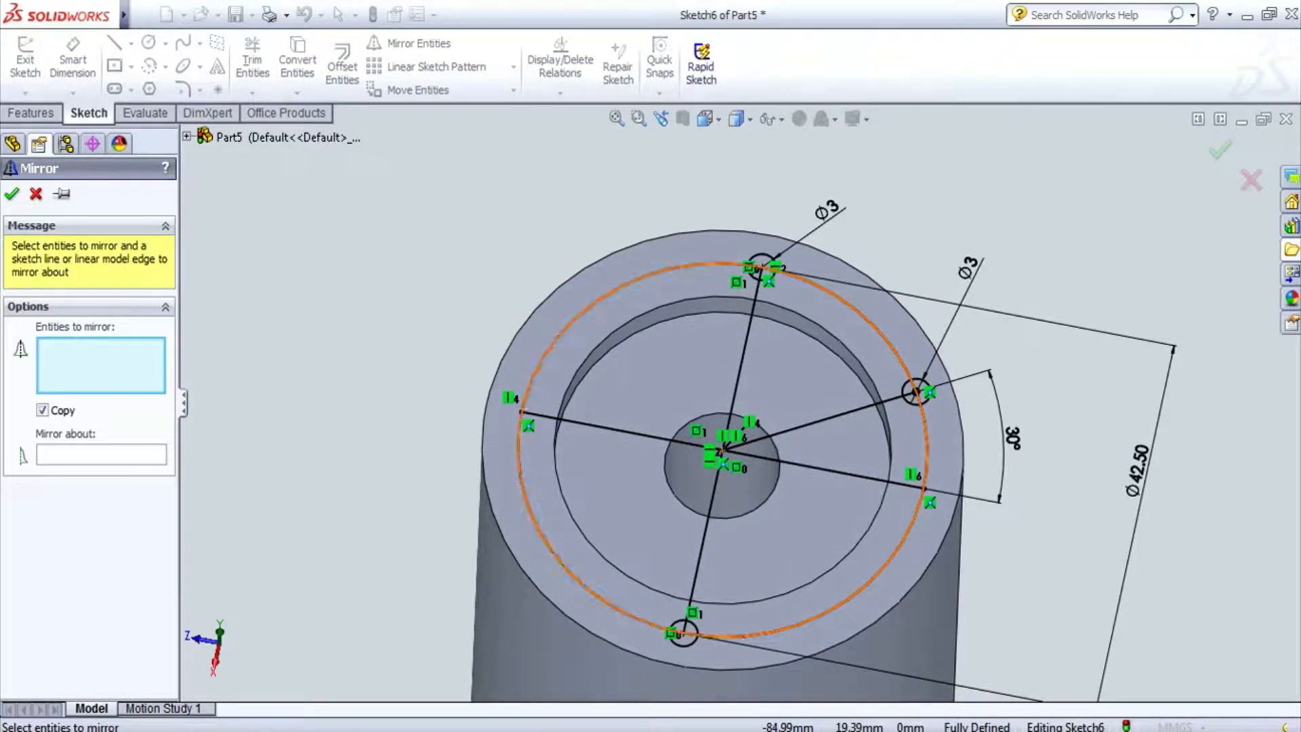
click(916, 391)
click(101, 454)
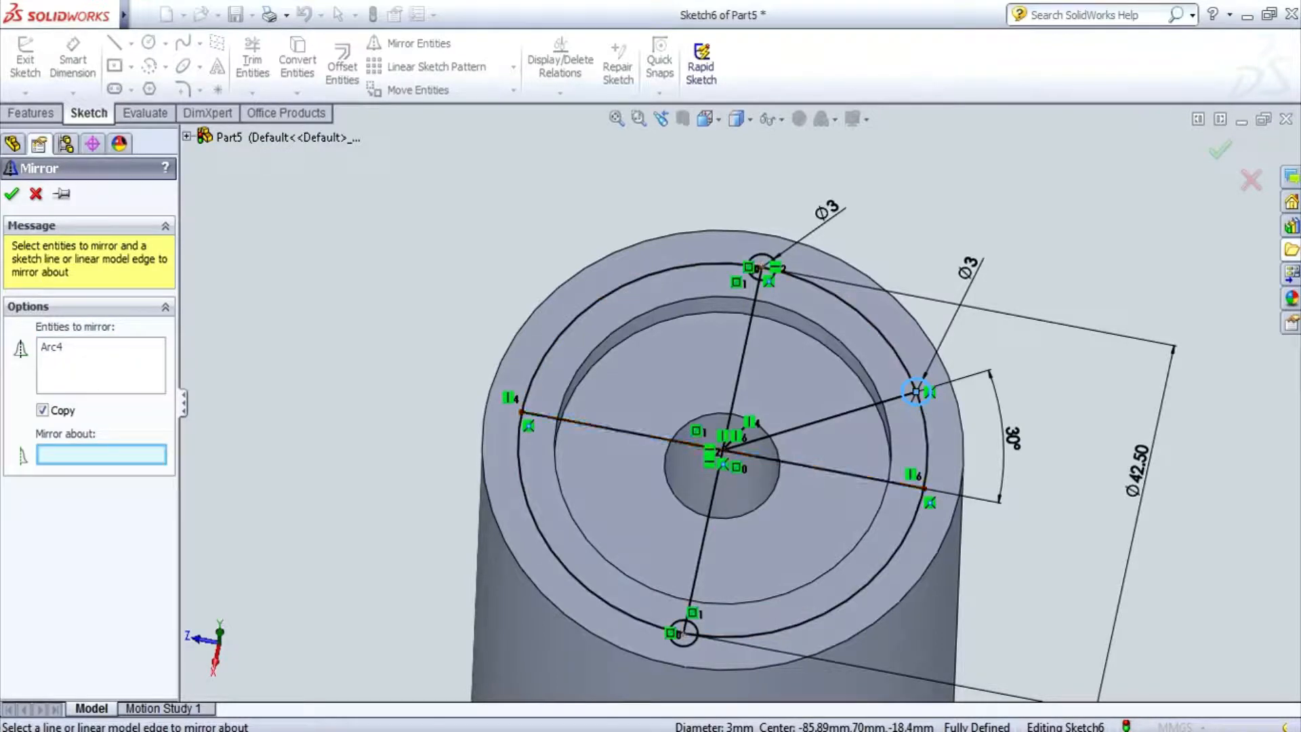
click(741, 366)
click(11, 194)
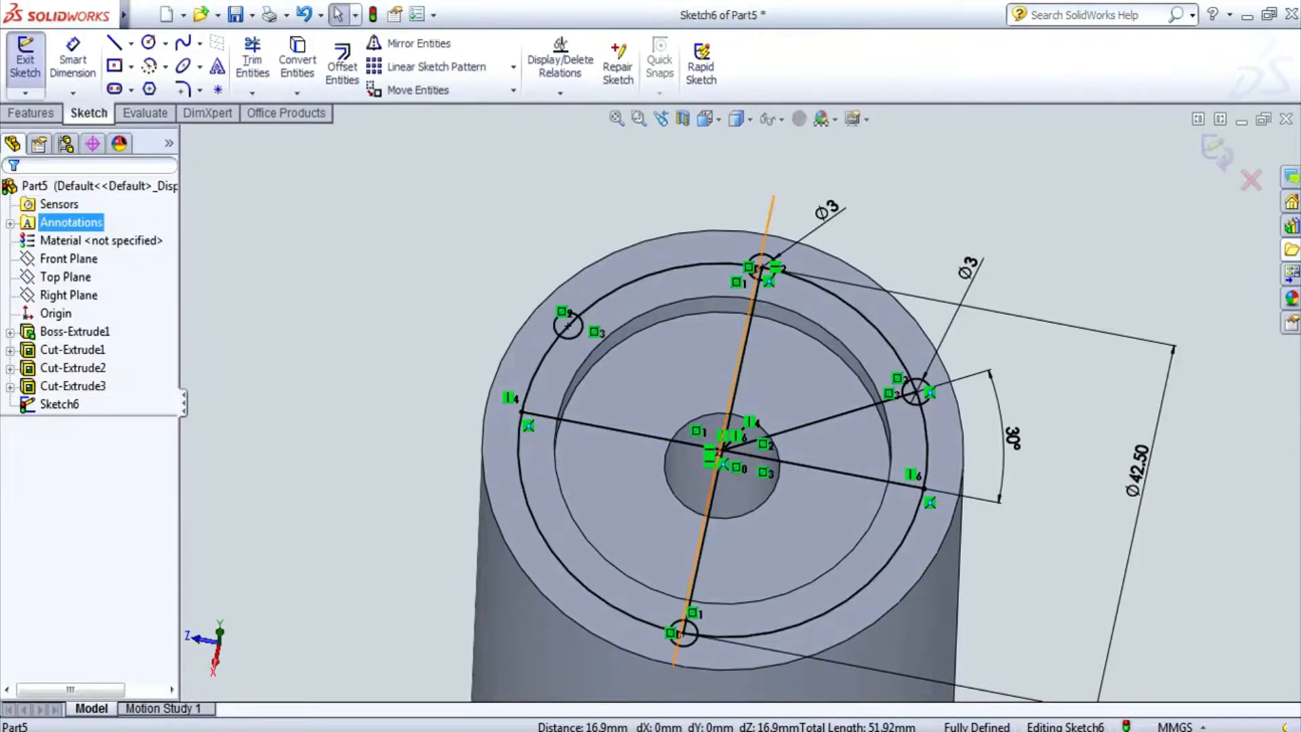
- Mirror the 30-degree circle and its mirrored copy about the original cross line through the centre, keeping the originals
scroll(741, 405, up, 2)
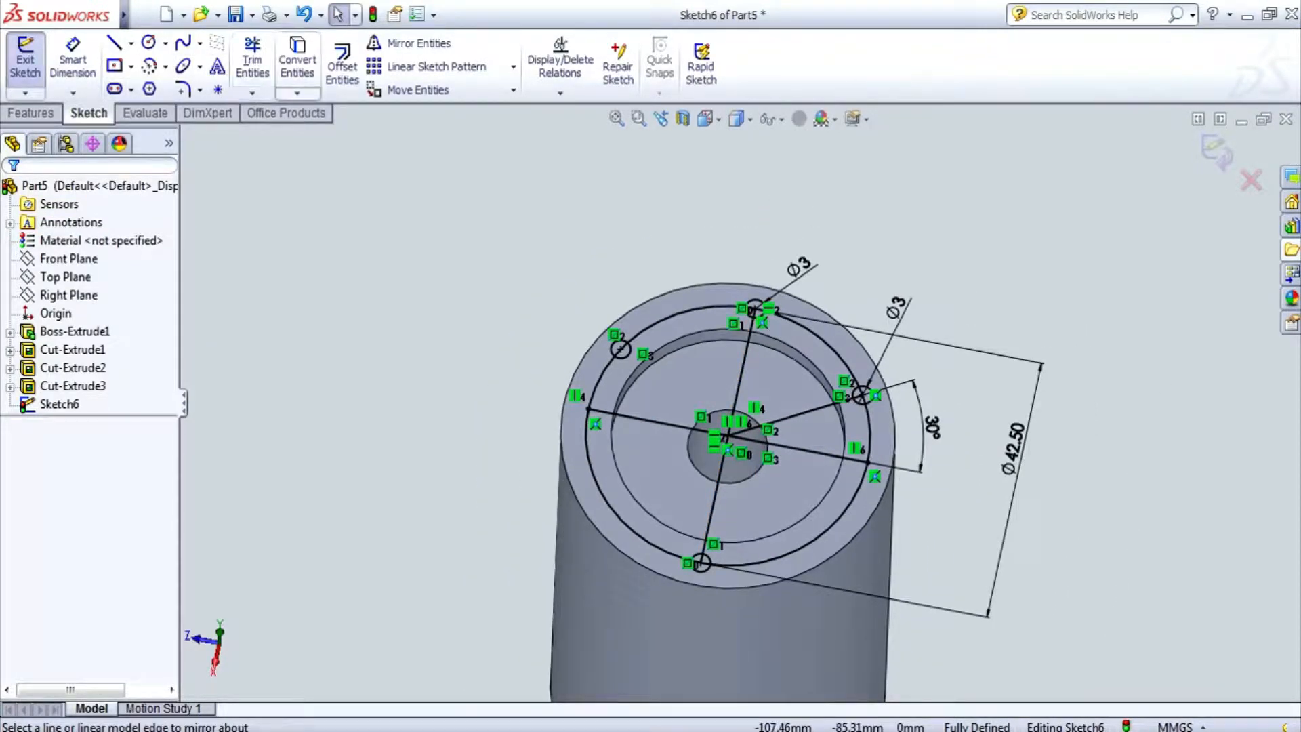
click(418, 43)
scroll(586, 309, down, 3)
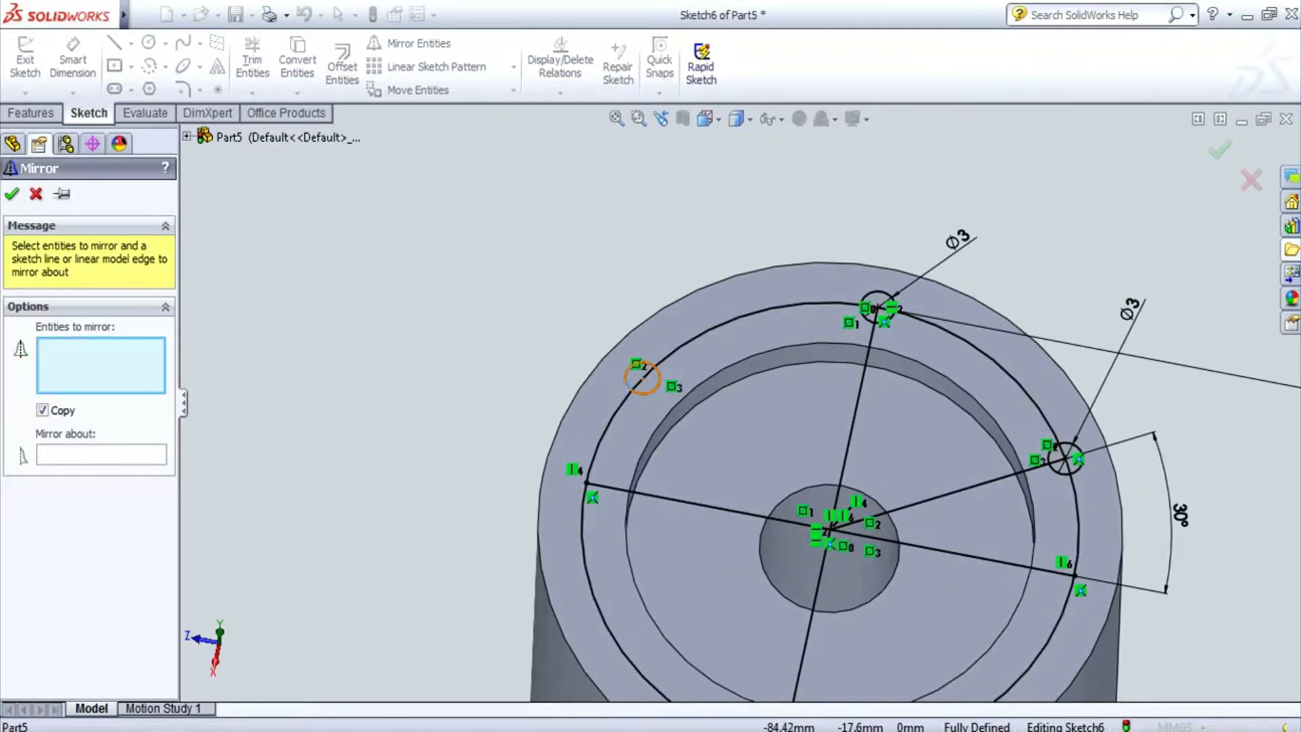
click(641, 378)
click(1064, 466)
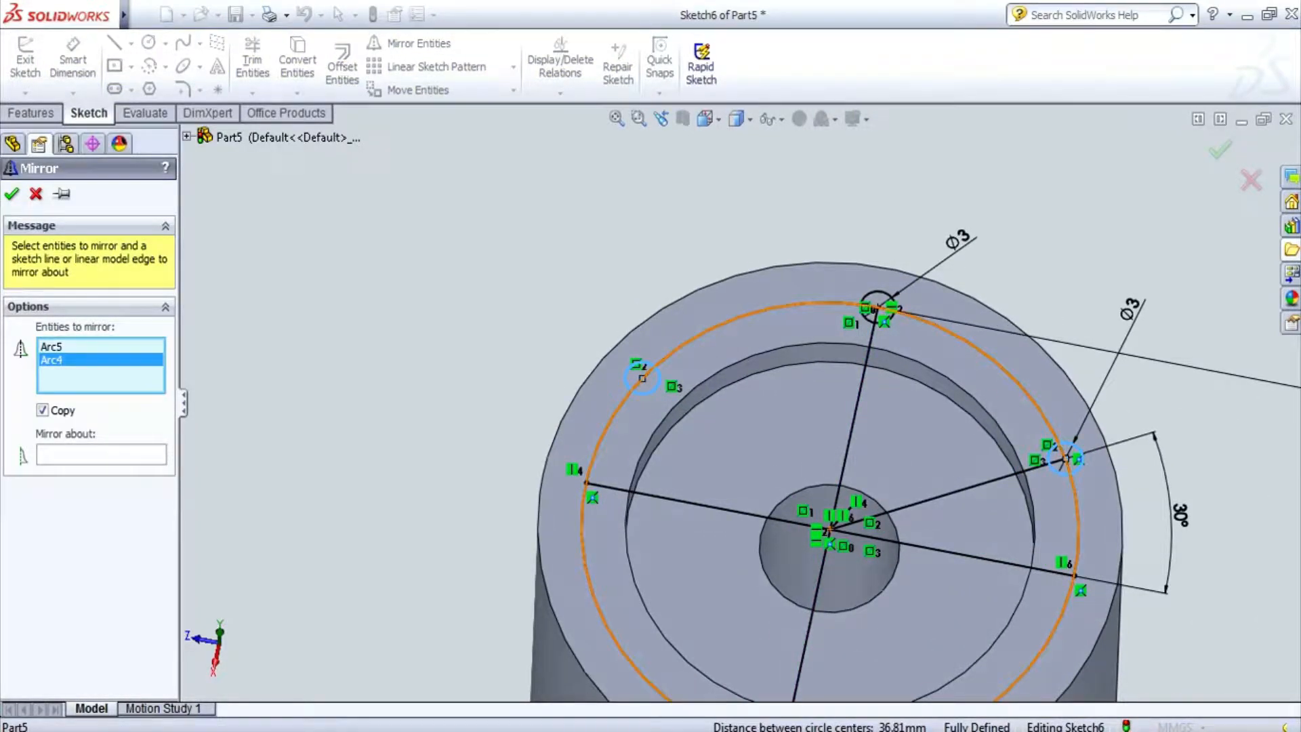
click(101, 454)
click(684, 501)
scroll(741, 403, up, 2)
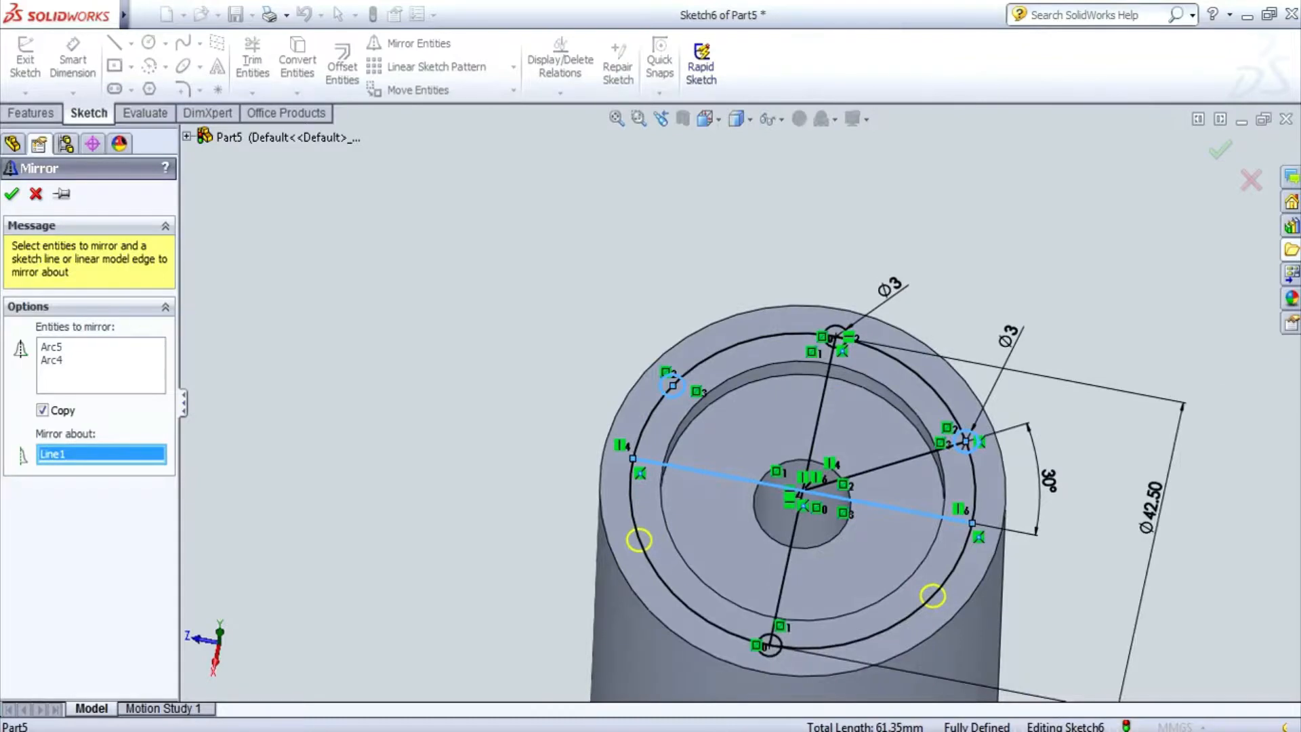
click(12, 193)
- Power trim the lines through the centre and the portions of the 42.5 mm circle between the six 3 mm circles
click(252, 60)
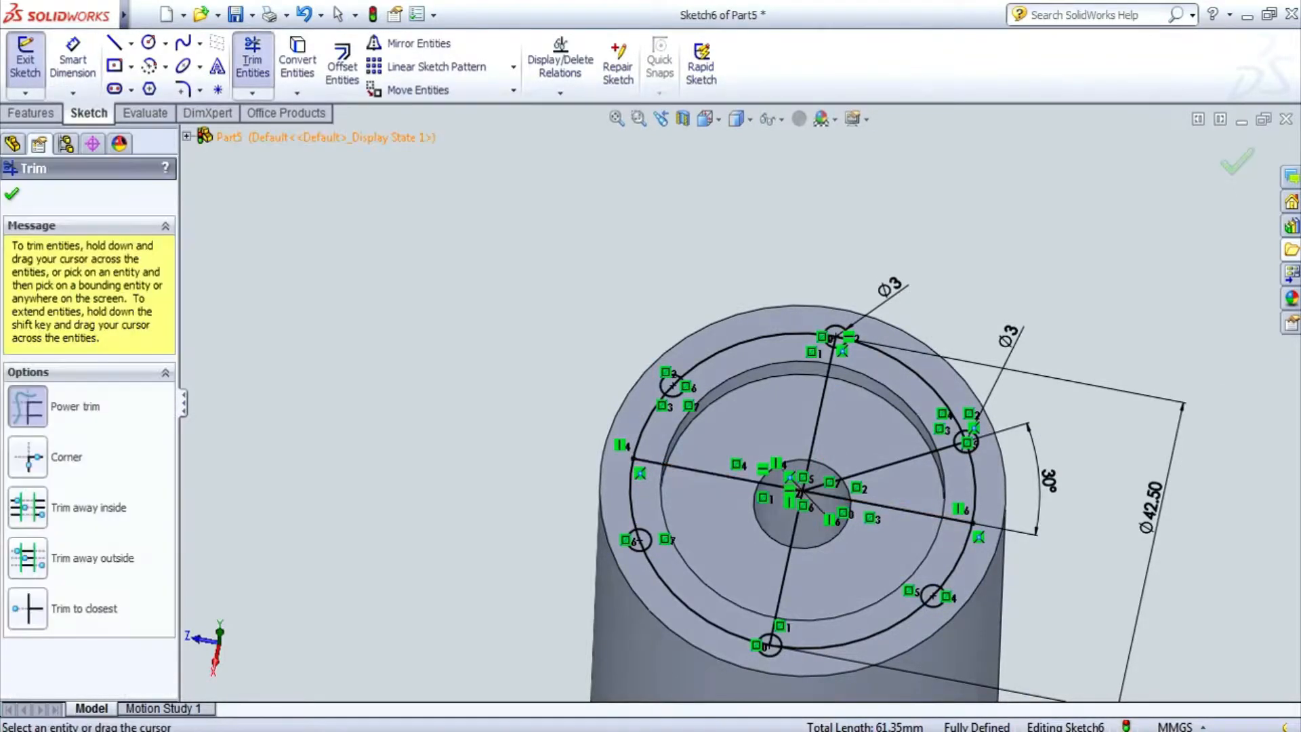
mouse_move(742, 378)
mouse_down()
mouse_move(862, 502)
mouse_move(815, 434)
mouse_move(914, 372)
mouse_up()
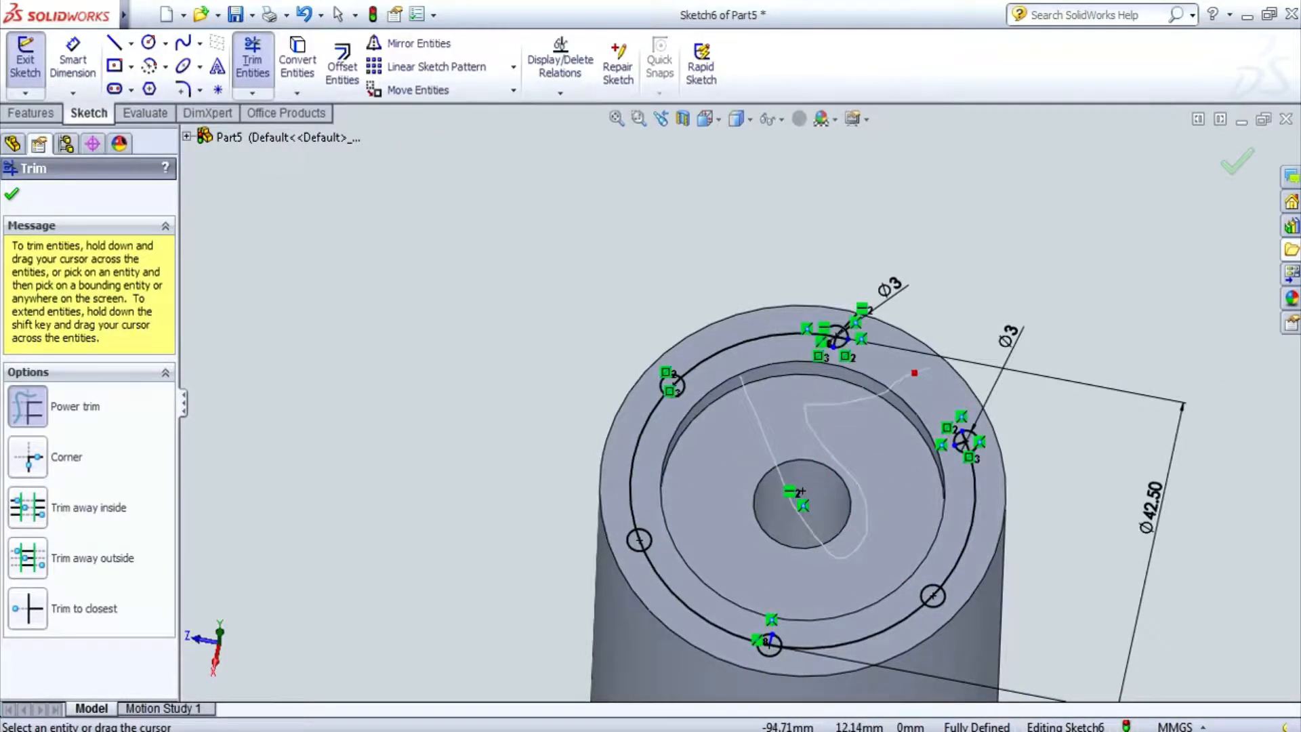
drag(633, 460, 720, 352)
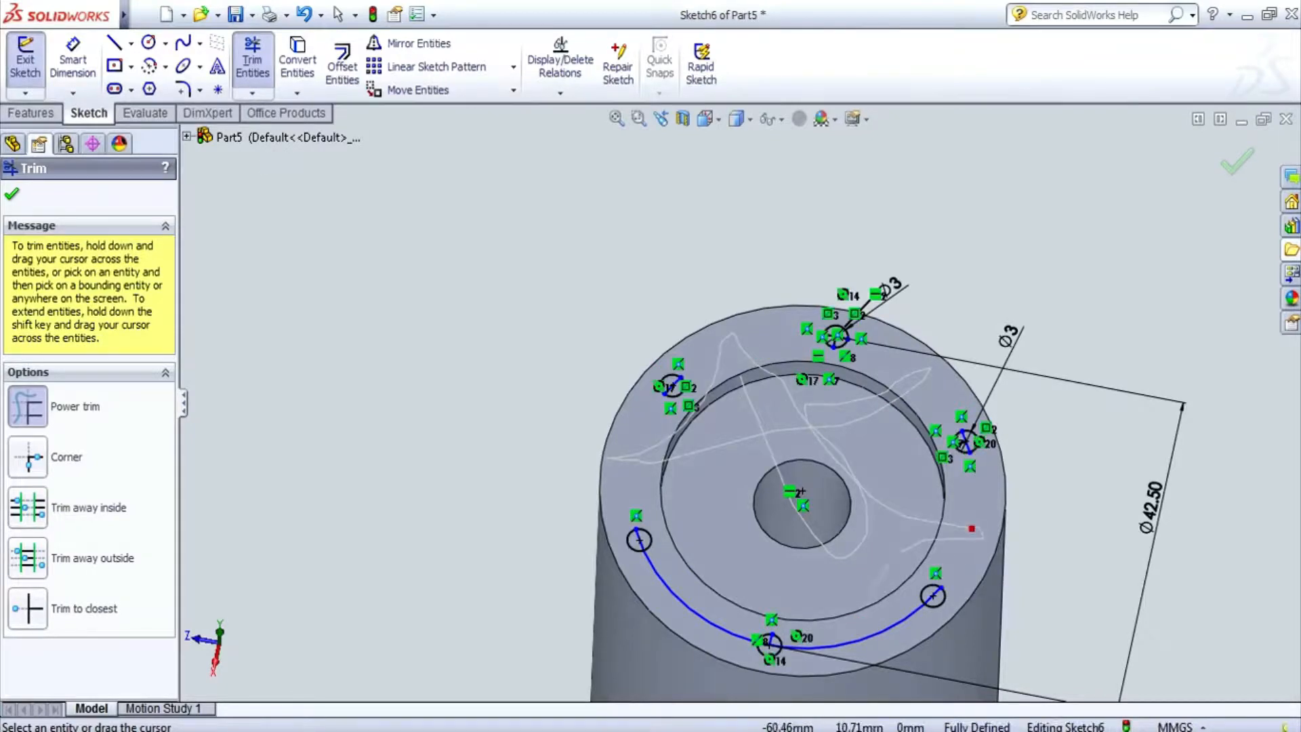
drag(826, 646, 628, 571)
- Trim away the leftover line and arc pieces inside the six 3 mm circles
scroll(628, 571, down, 7)
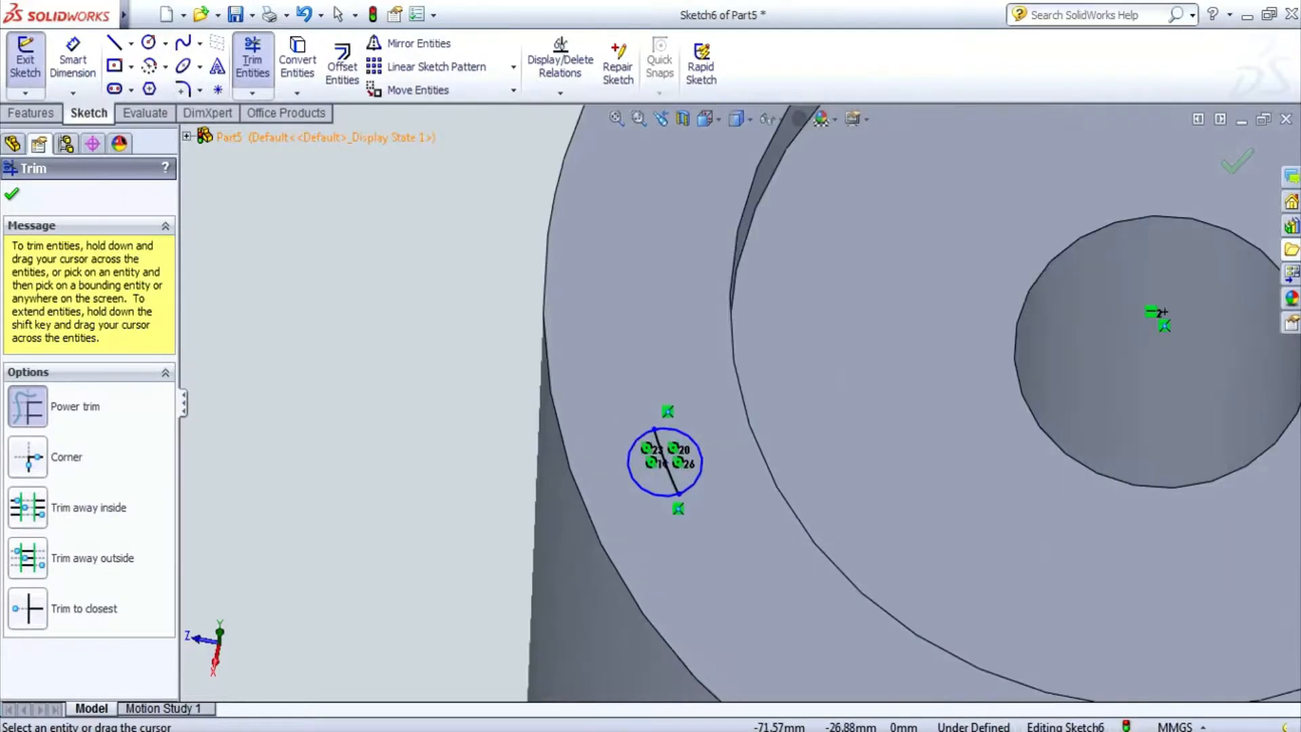
drag(642, 467, 697, 444)
scroll(697, 444, up, 7)
scroll(704, 271, down, 9)
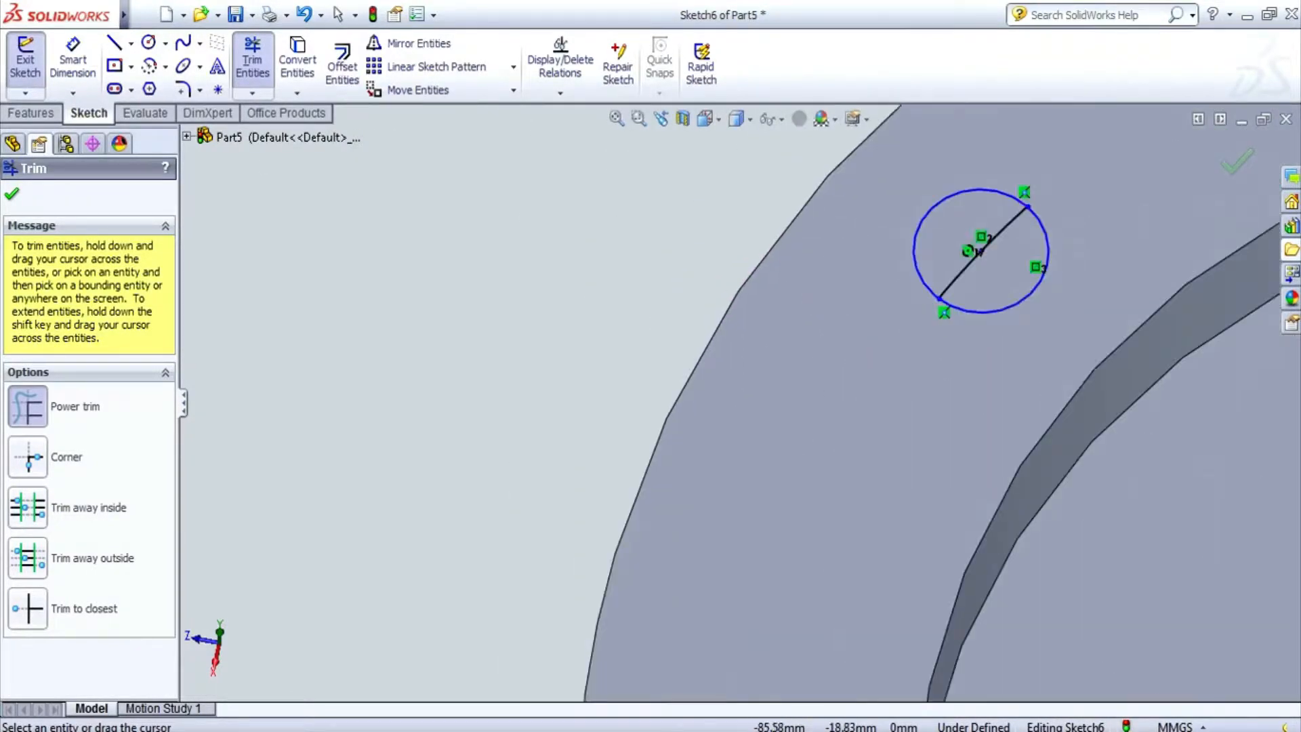
drag(951, 233, 1010, 271)
scroll(1009, 271, up, 9)
scroll(1084, 273, down, 9)
scroll(745, 396, up, 3)
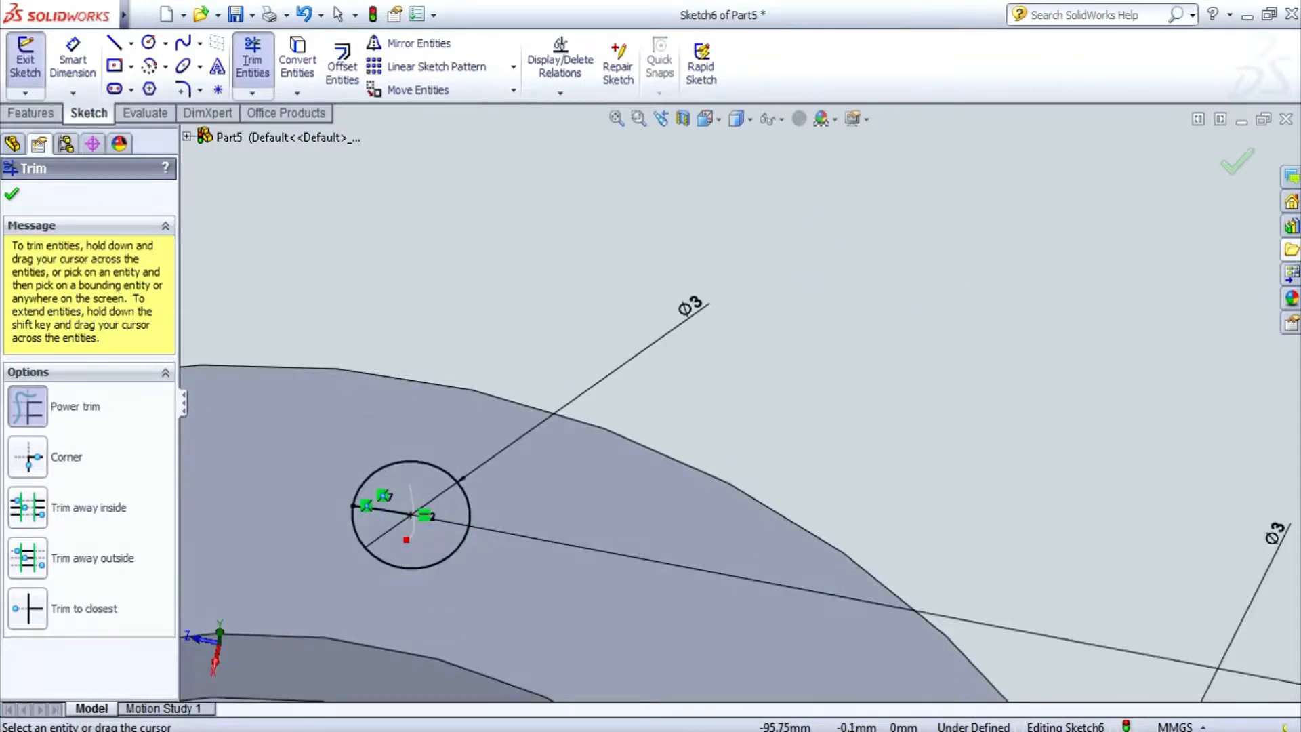
scroll(771, 386, up, 5)
scroll(826, 460, down, 8)
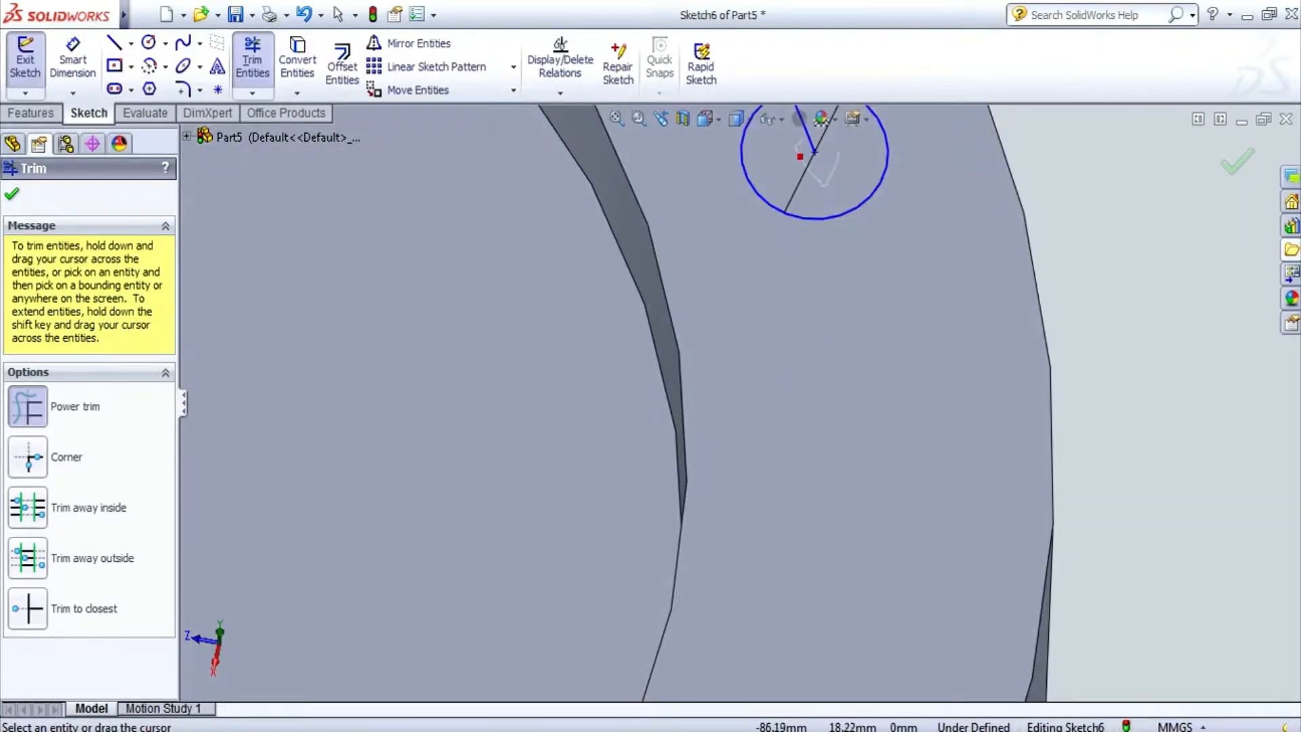
scroll(813, 153, up, 8)
scroll(495, 643, down, 8)
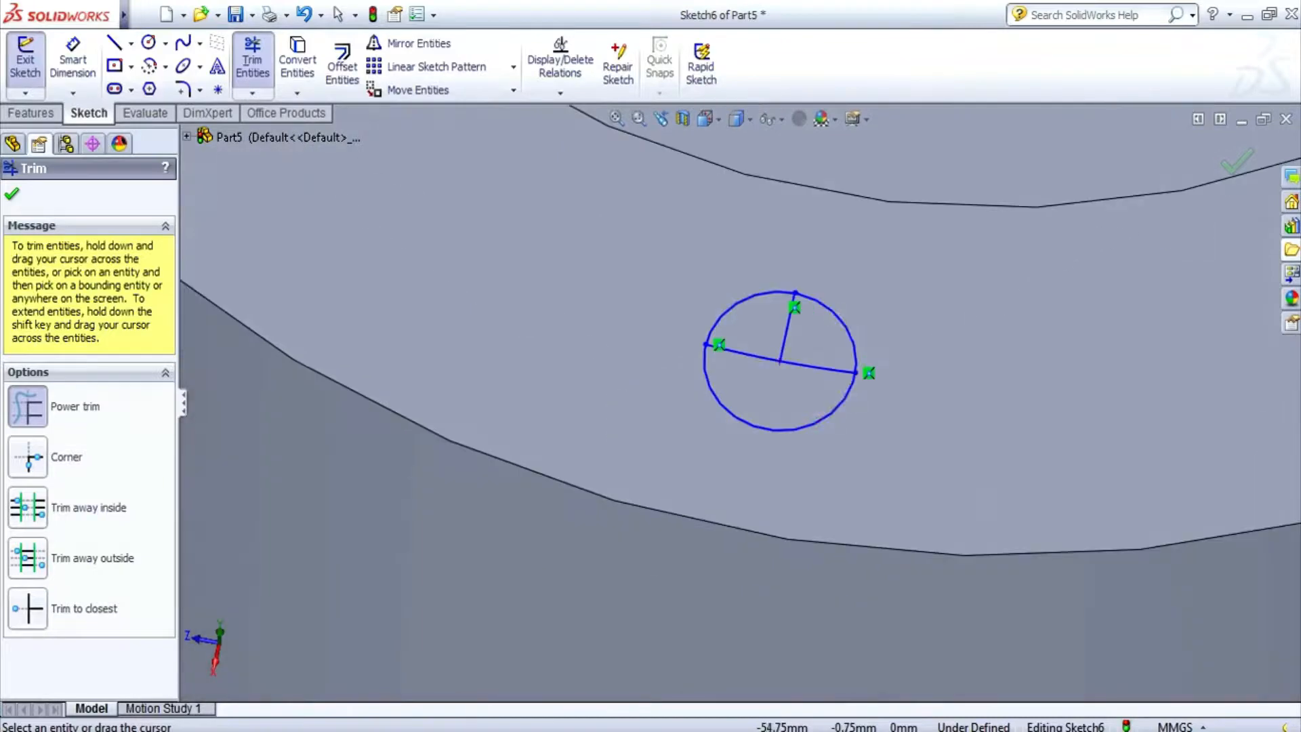
scroll(750, 323, up, 6)
scroll(1023, 318, down, 7)
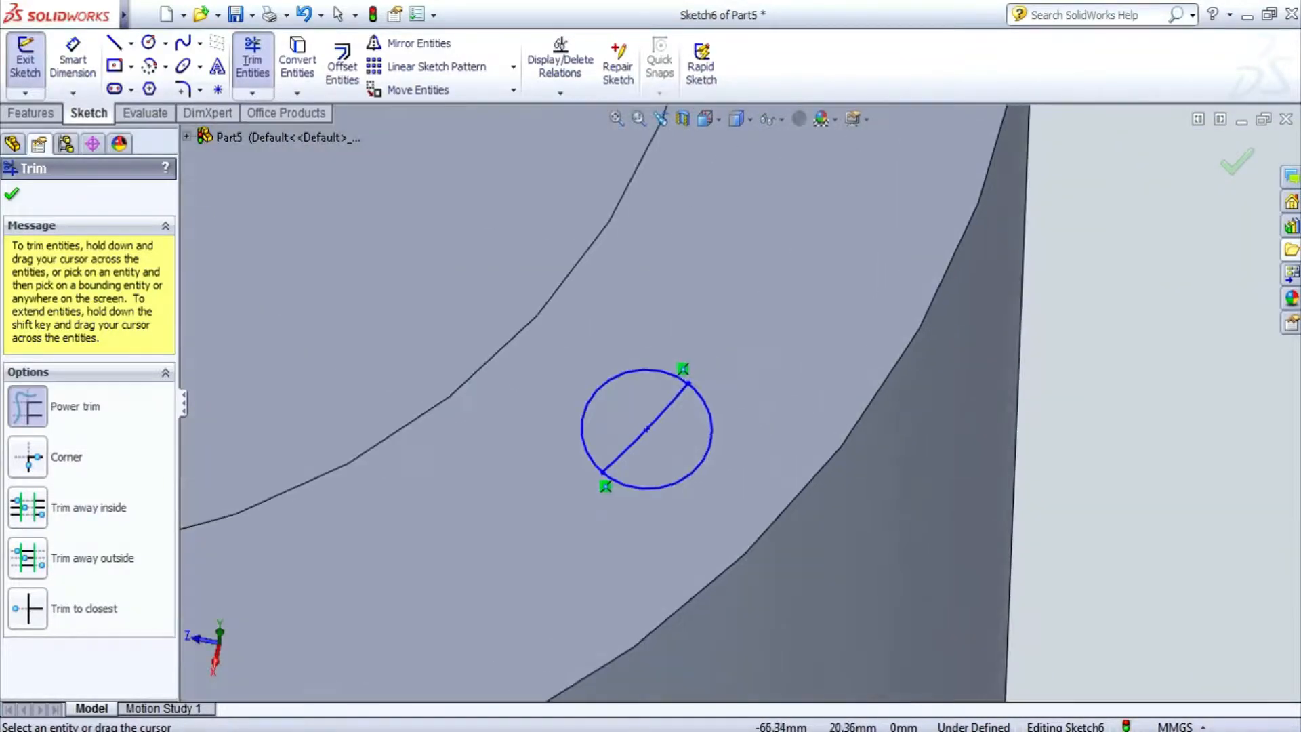
scroll(741, 402, up, 7)
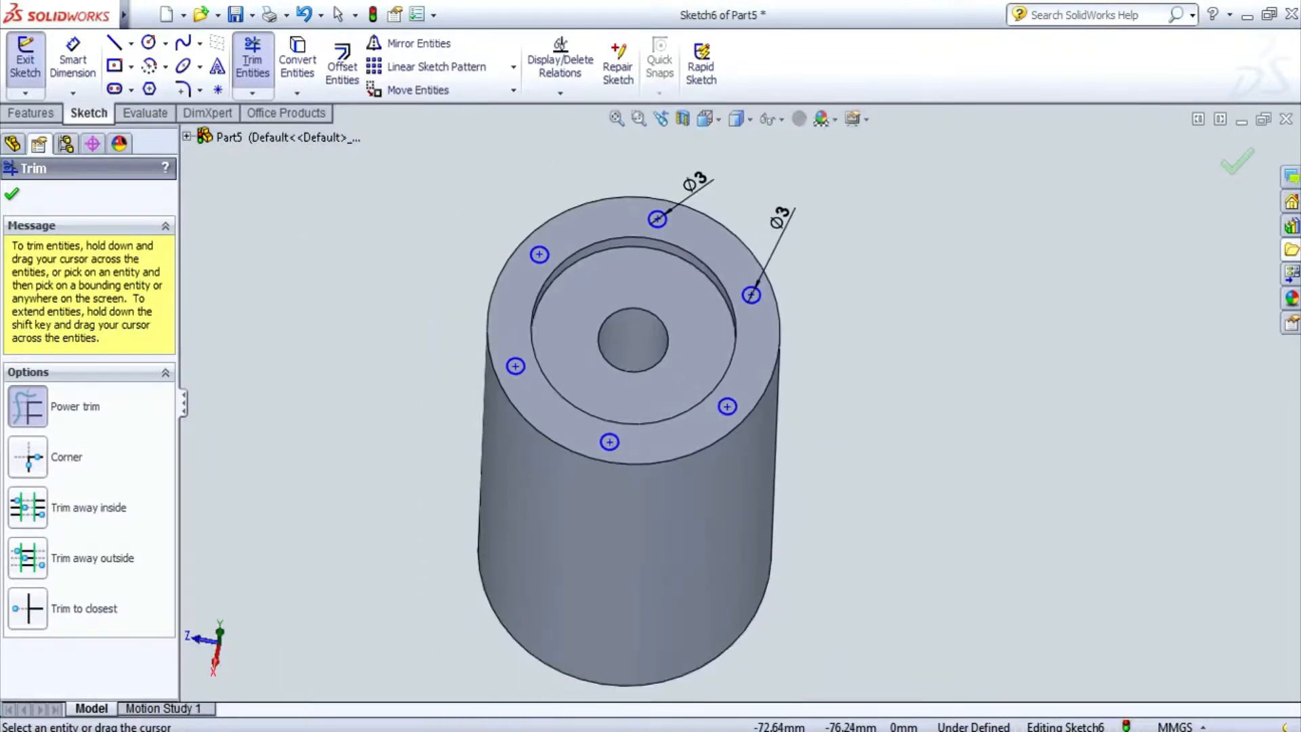
- Extrude the six 3 mm circles as a blind boss 1 mm from the cylinder's end face
click(31, 113)
click(32, 66)
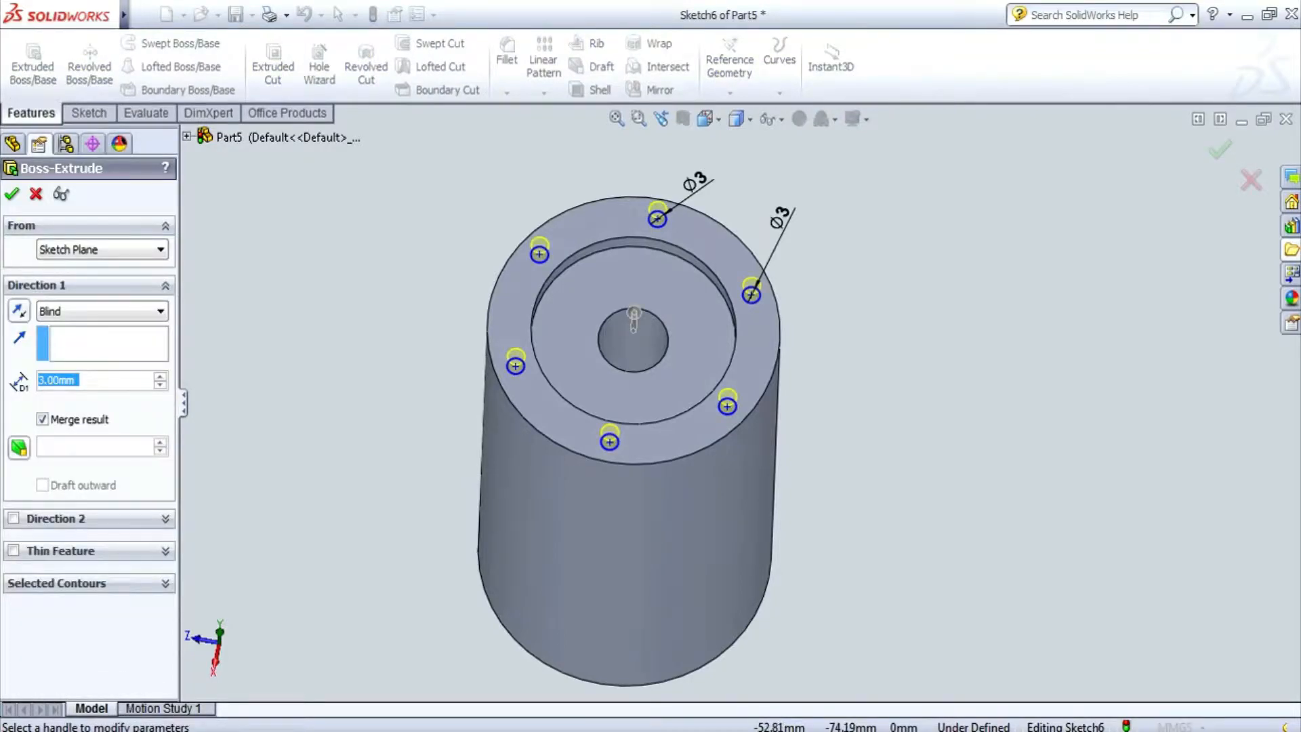
text(1)
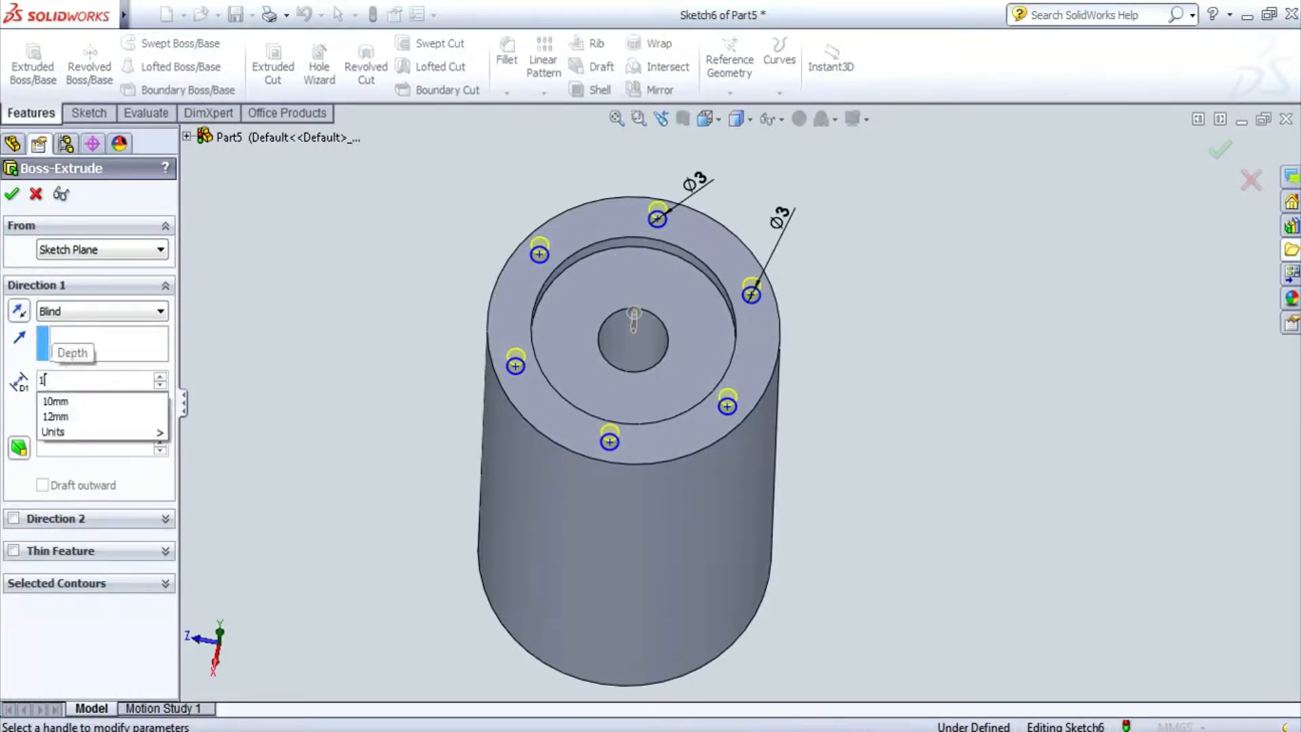
key(Return)
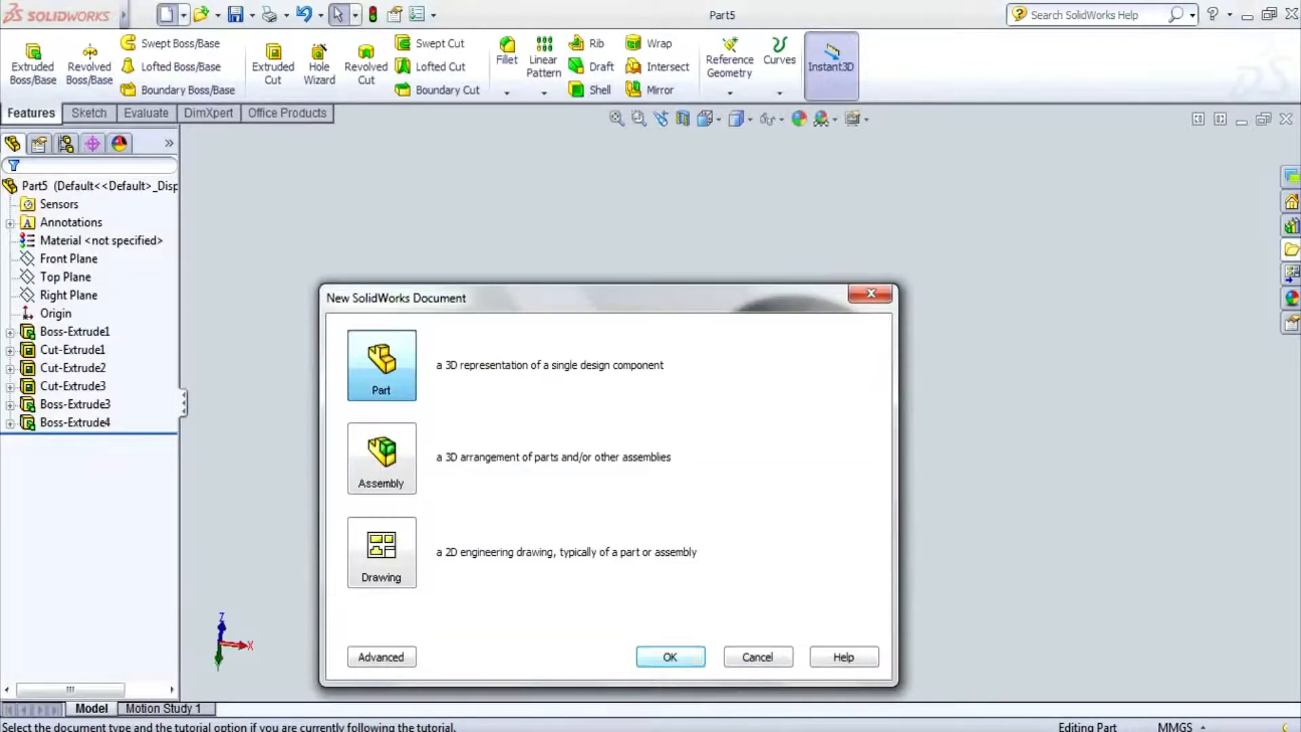
- Create a new part document and set its units to MMGS (millimeter, gram, second)
key(Return)
click(1175, 726)
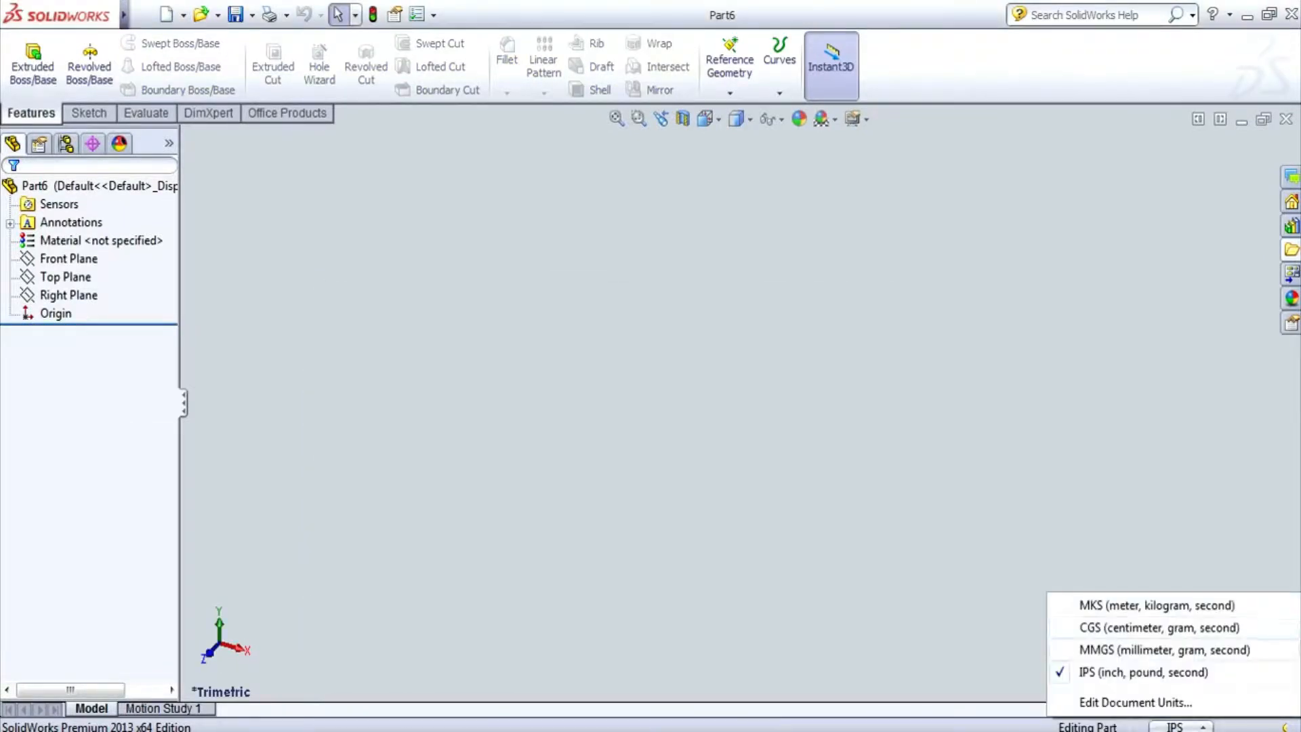
click(1104, 649)
- Sketch a circle about 46.5 mm in radius on the Top Plane, centred about 72 mm from the origin along negative X
click(89, 112)
click(26, 60)
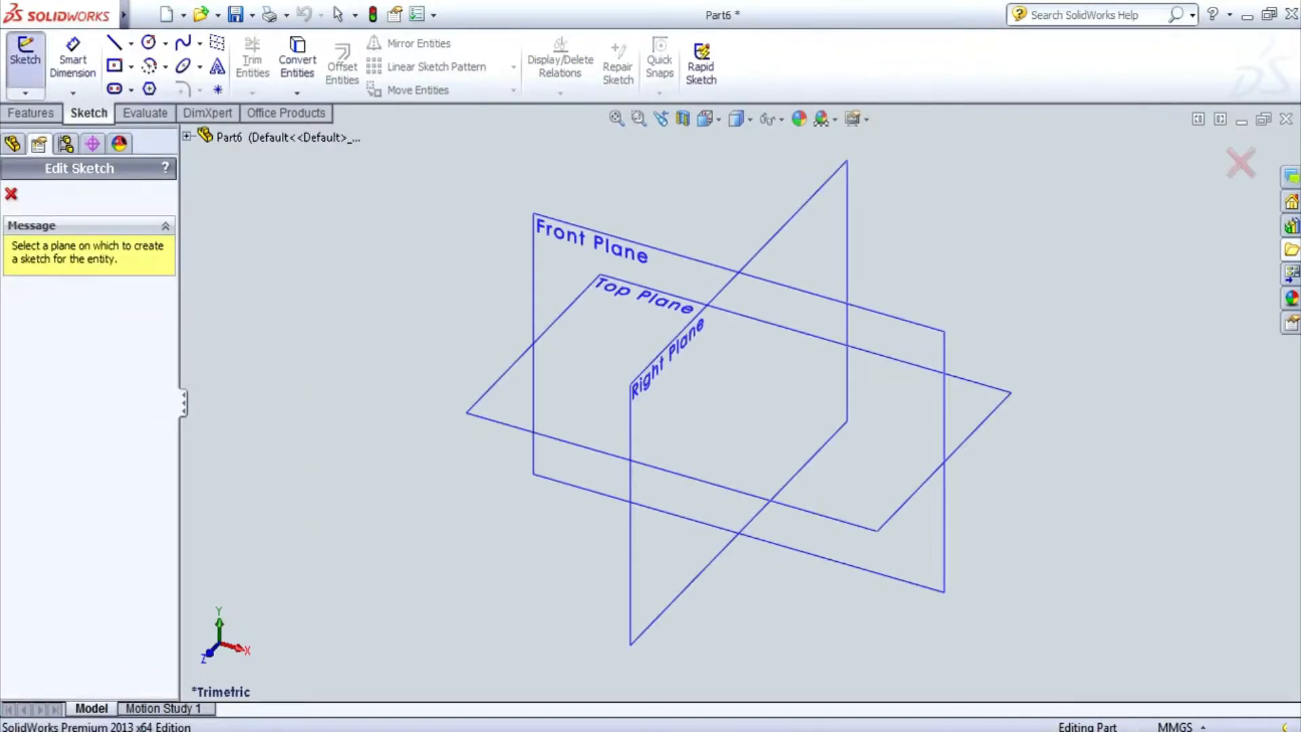
click(492, 419)
click(148, 42)
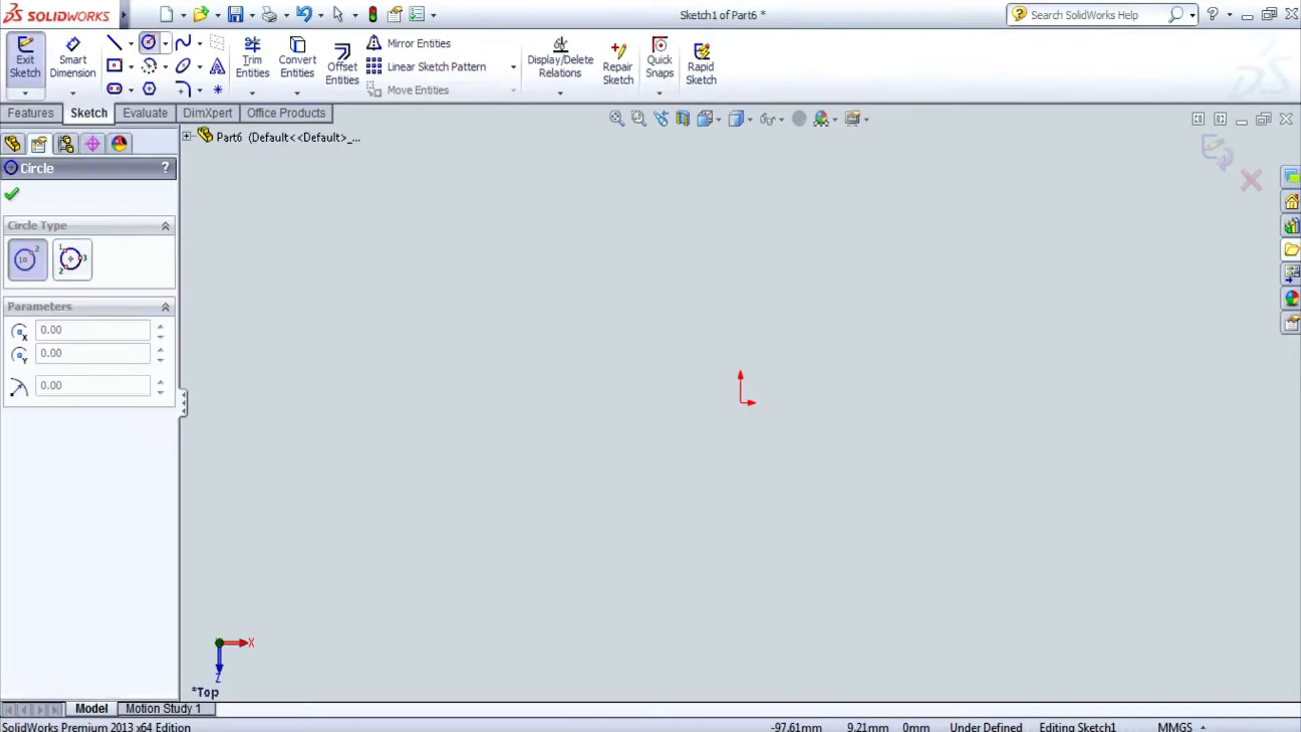
click(565, 402)
click(484, 481)
key(alt+v)
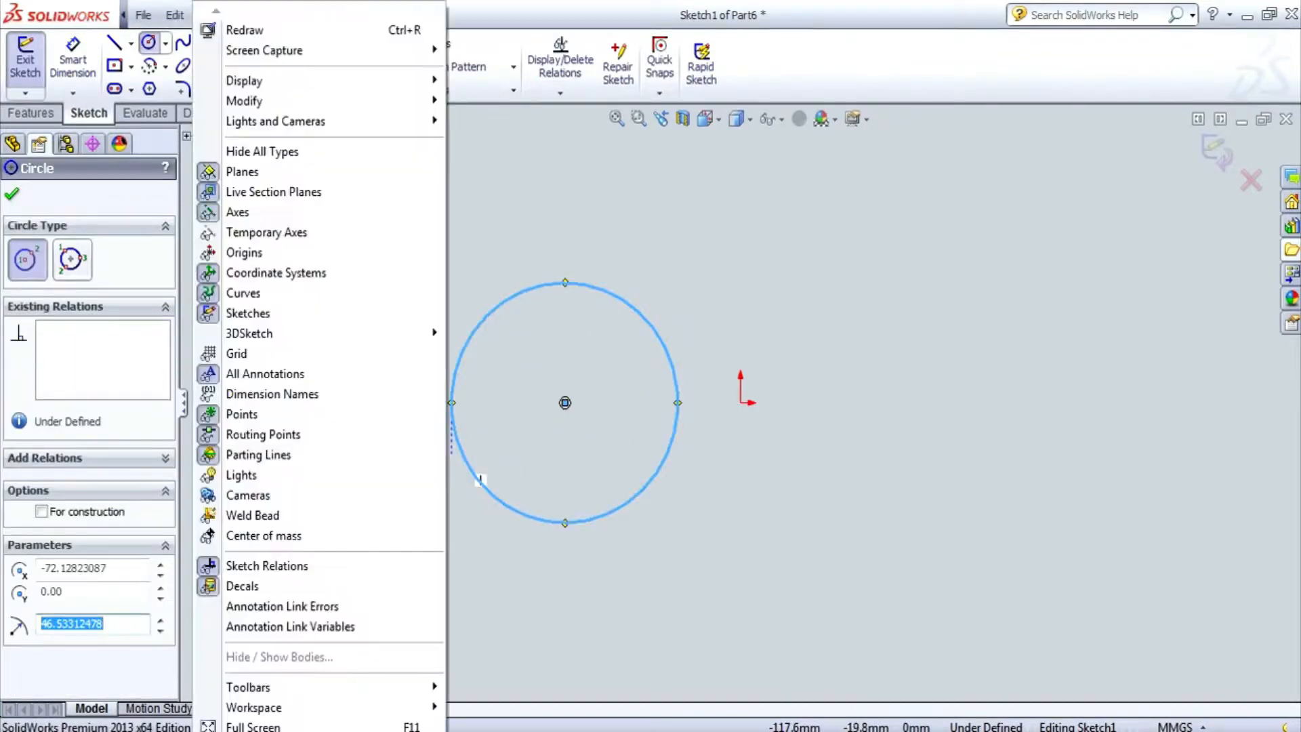
key(Escape)
- Dimension the circle's diameter and set it to 65 mm
key(d)
click(642, 510)
click(610, 335)
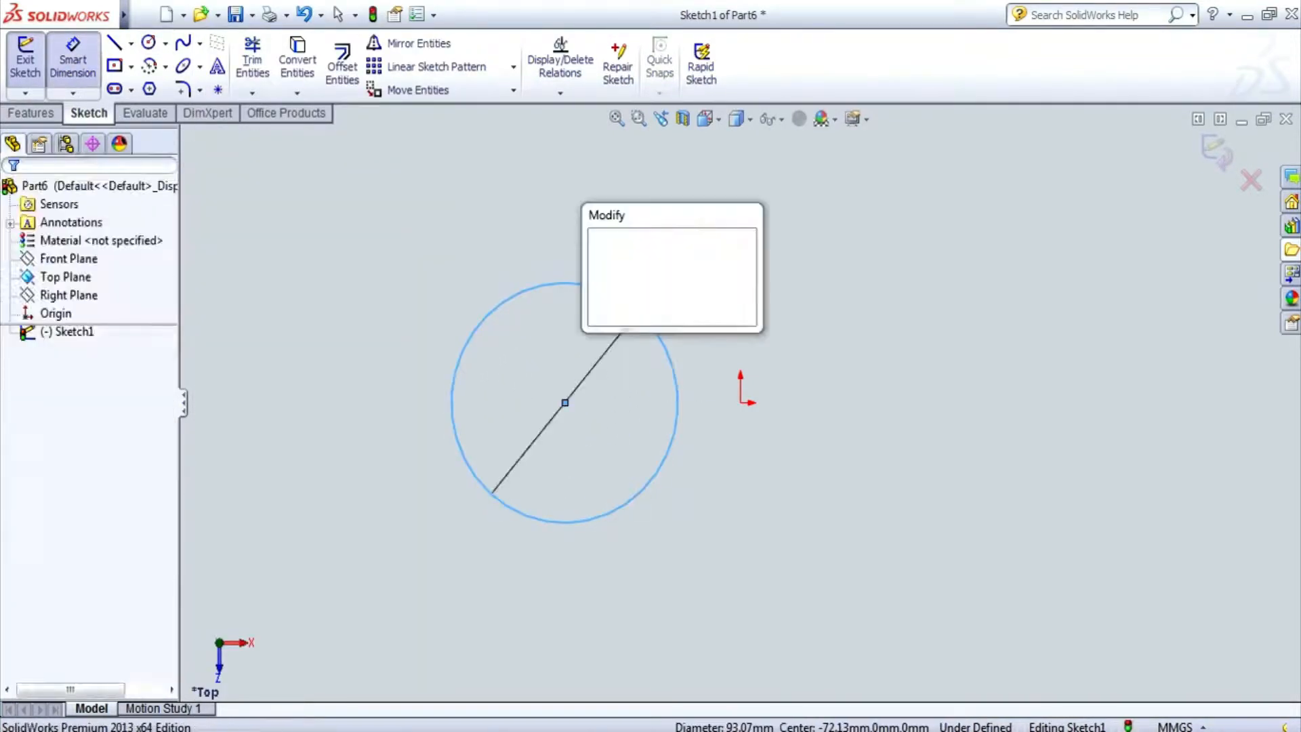
text(65)
key(Return)
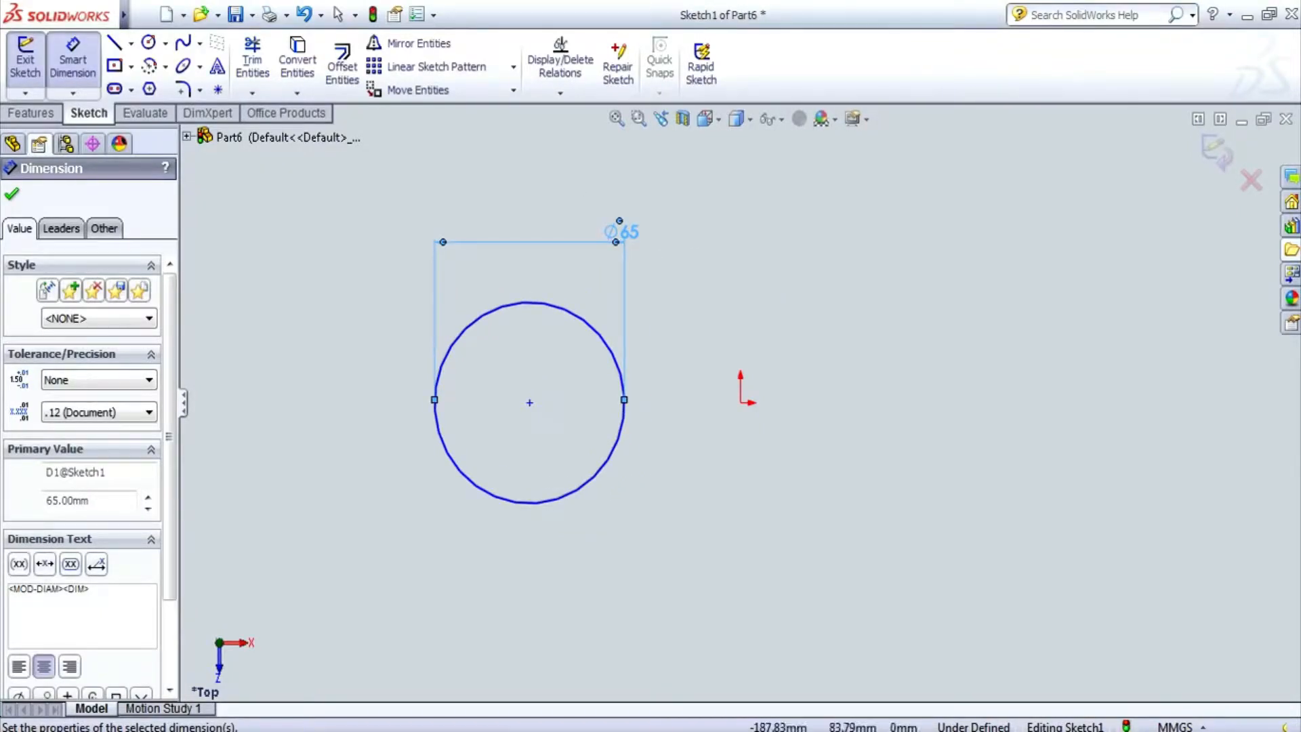
- Extrude the 65 mm circle as a blind boss to form a thin disc
click(31, 112)
click(32, 66)
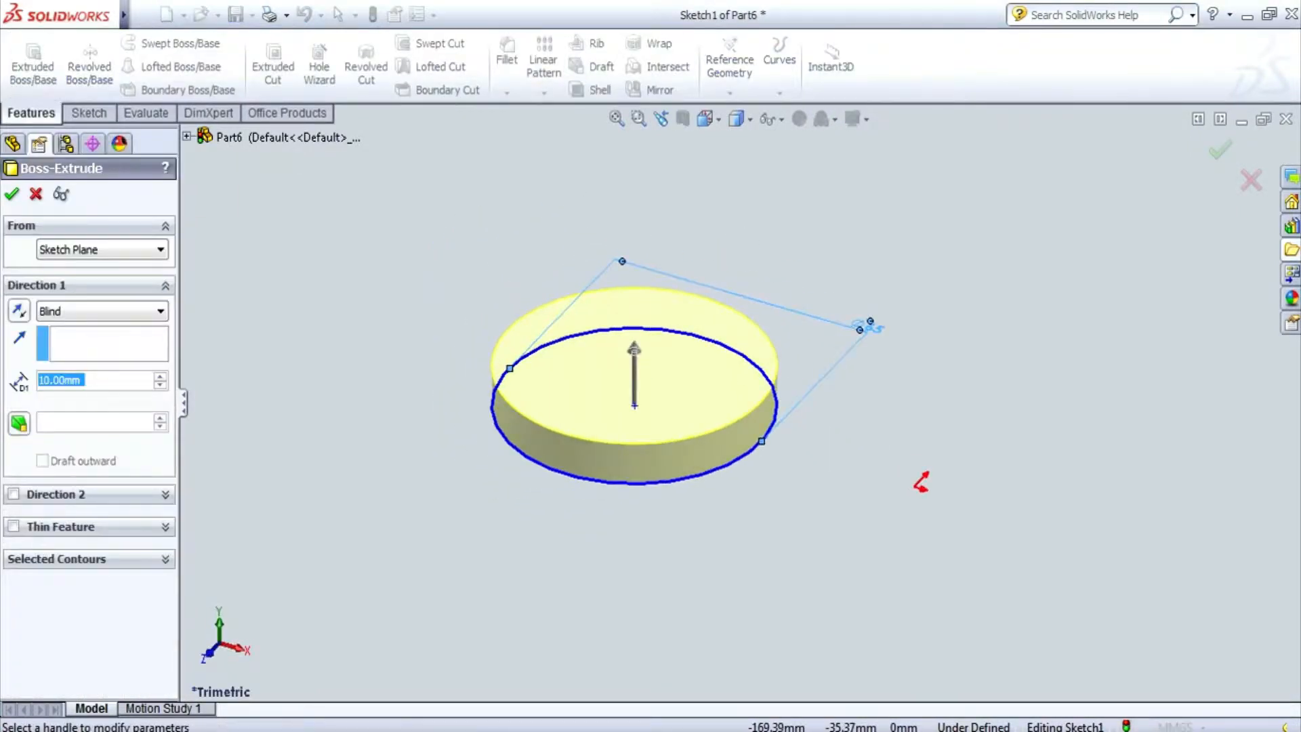
key(Return)
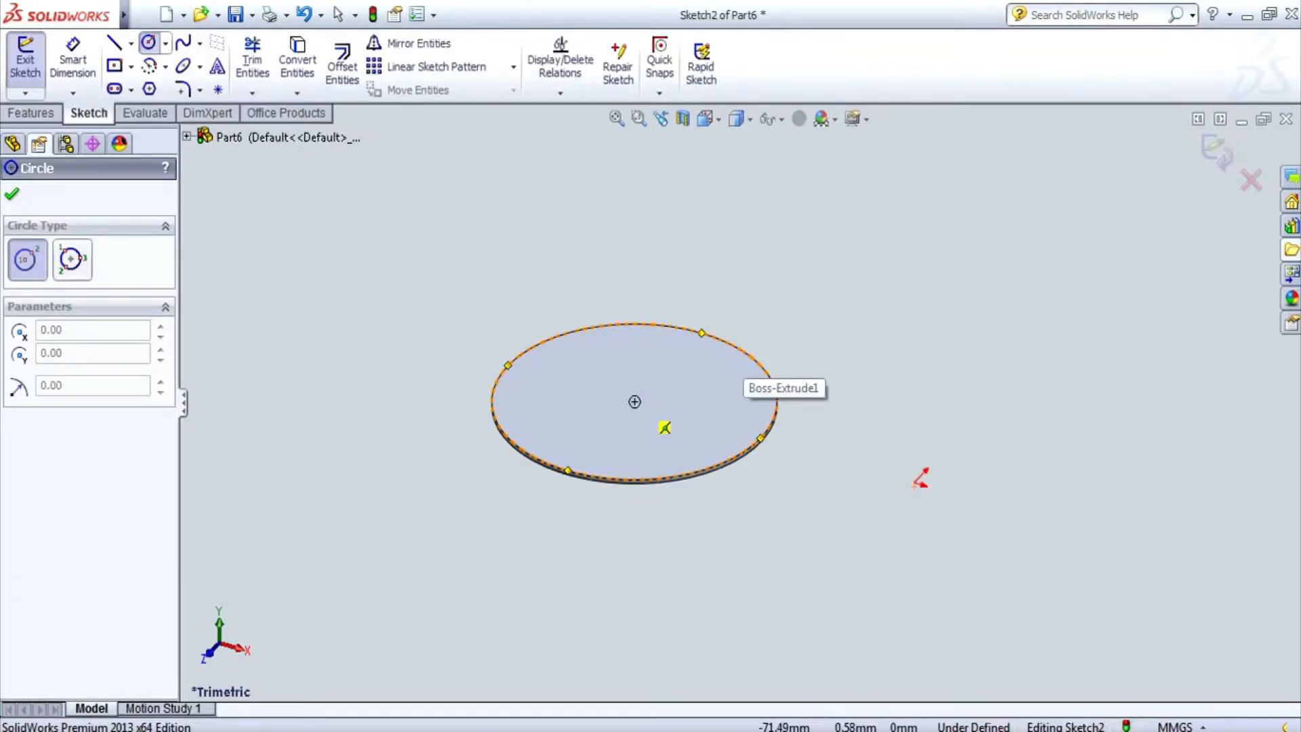
- Sketch a concentric circle matching the outer edge on the disc's upper face and dimension its diameter as 65 mm
click(634, 402)
click(746, 449)
click(72, 58)
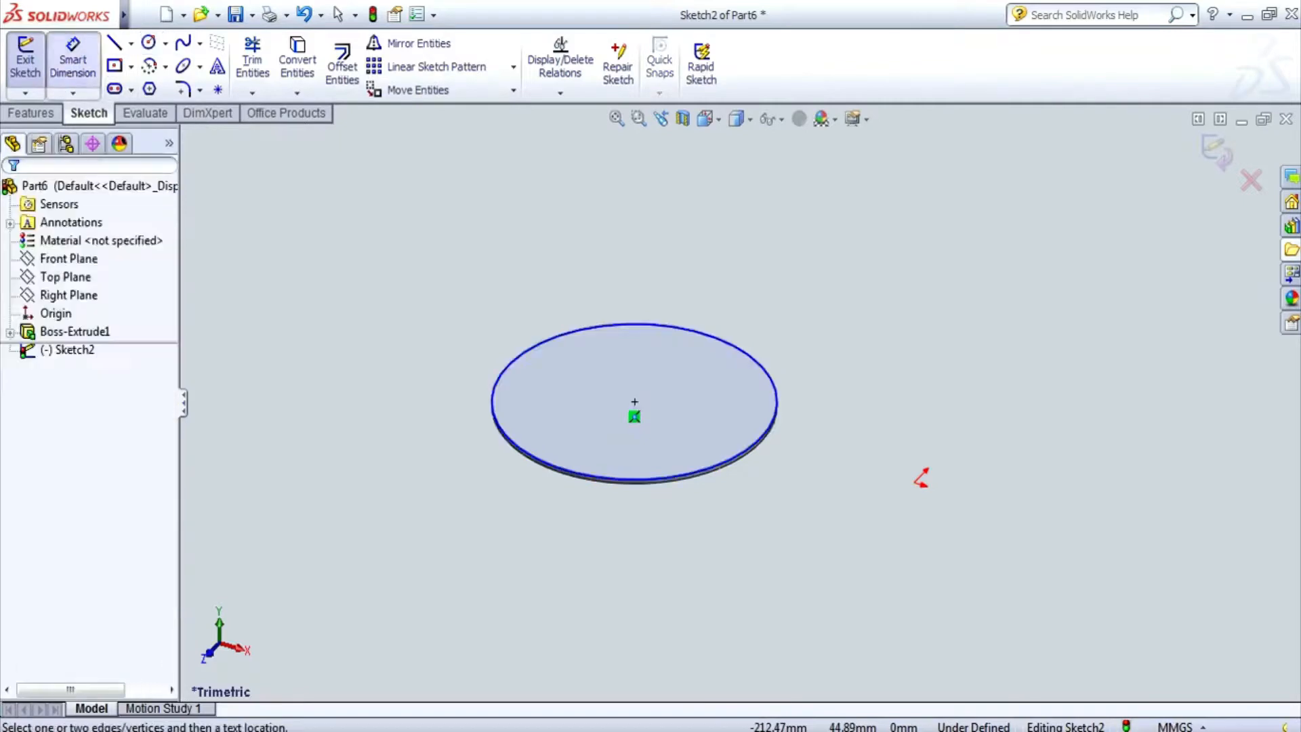
click(773, 420)
click(850, 333)
key(Return)
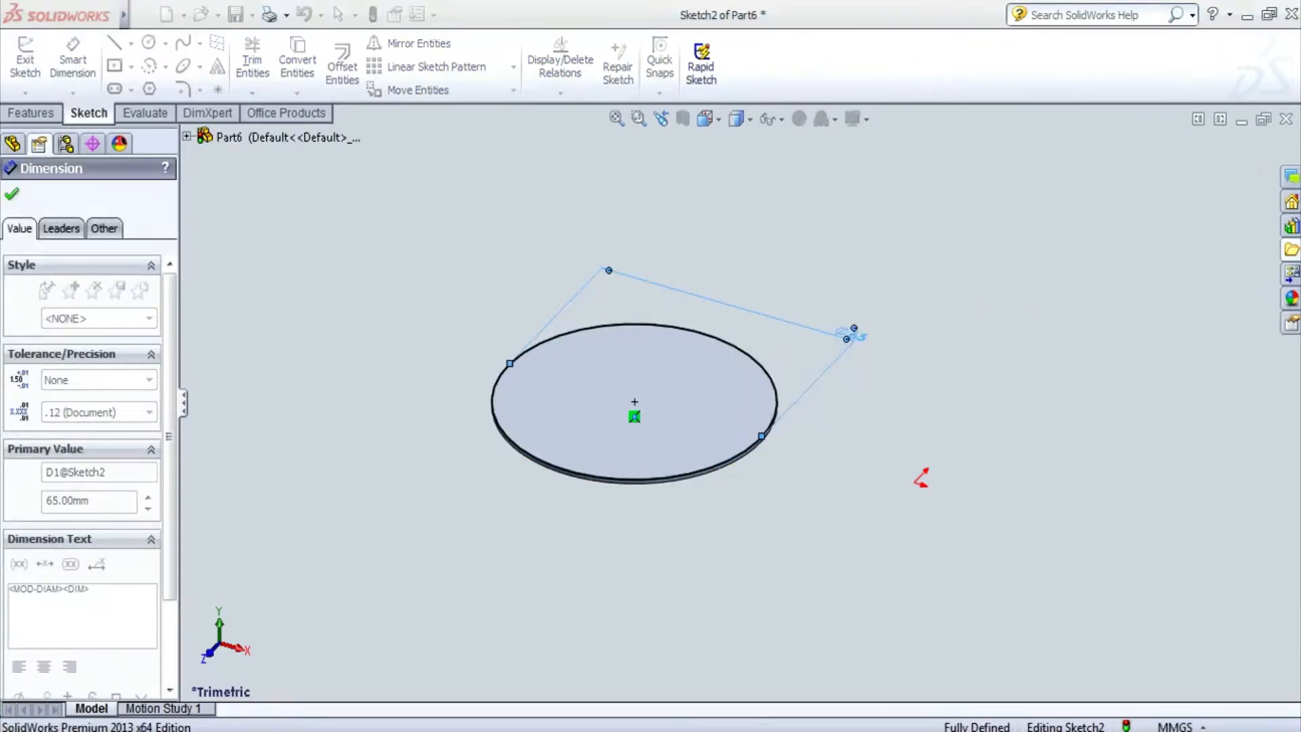
- Sketch a smaller concentric circle on the disc face and set its diameter to 45 mm
click(148, 42)
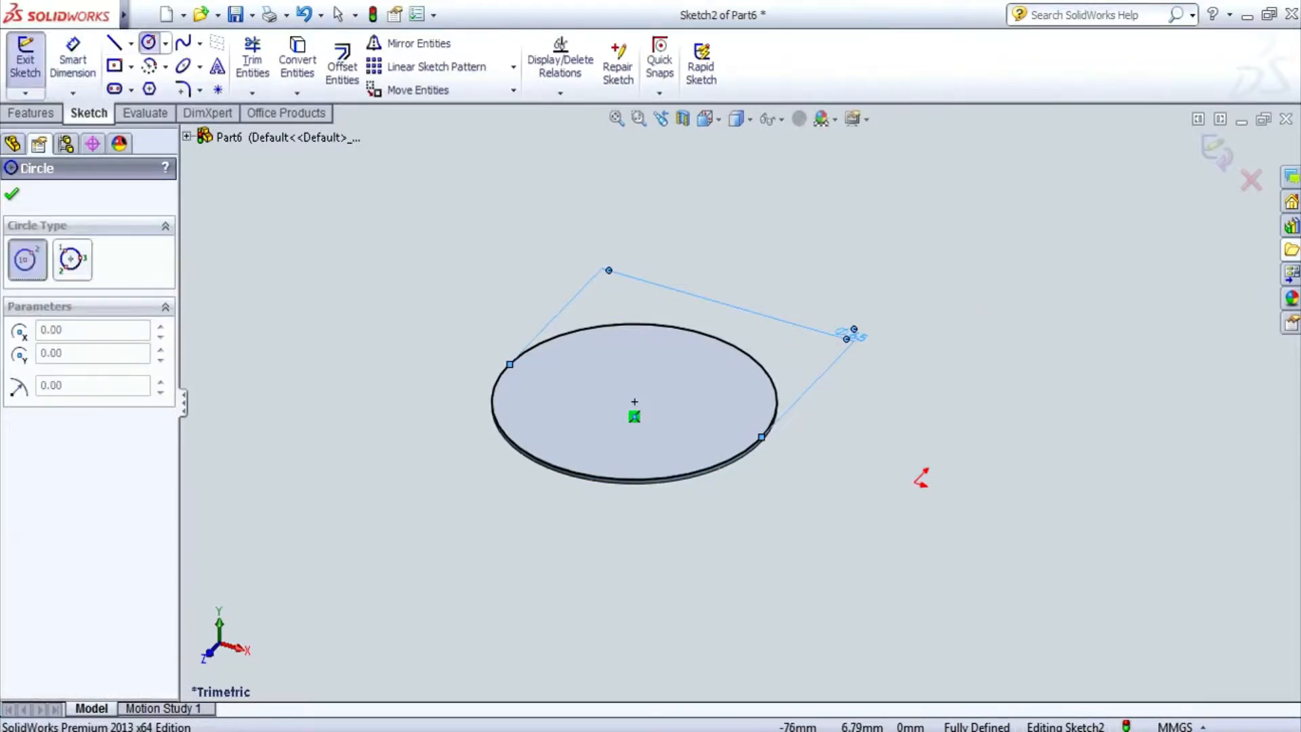
click(634, 402)
click(535, 437)
click(73, 59)
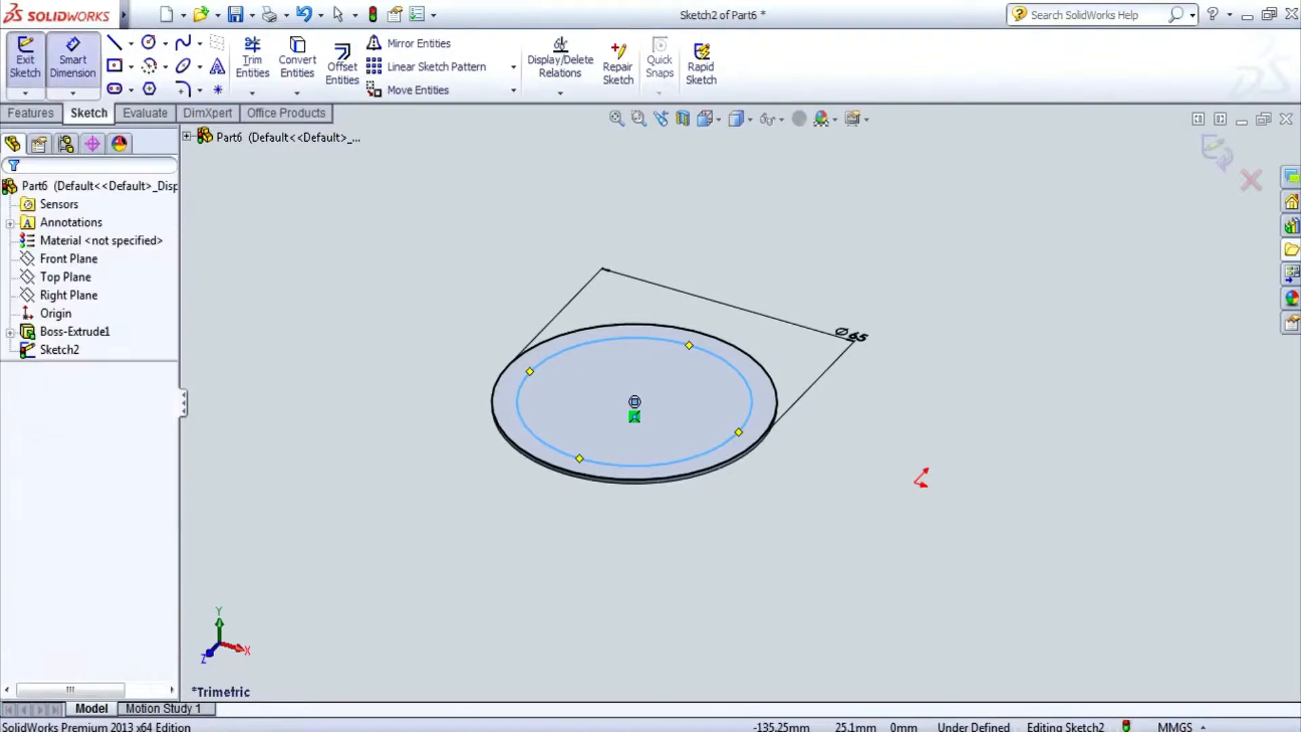
click(704, 454)
click(417, 498)
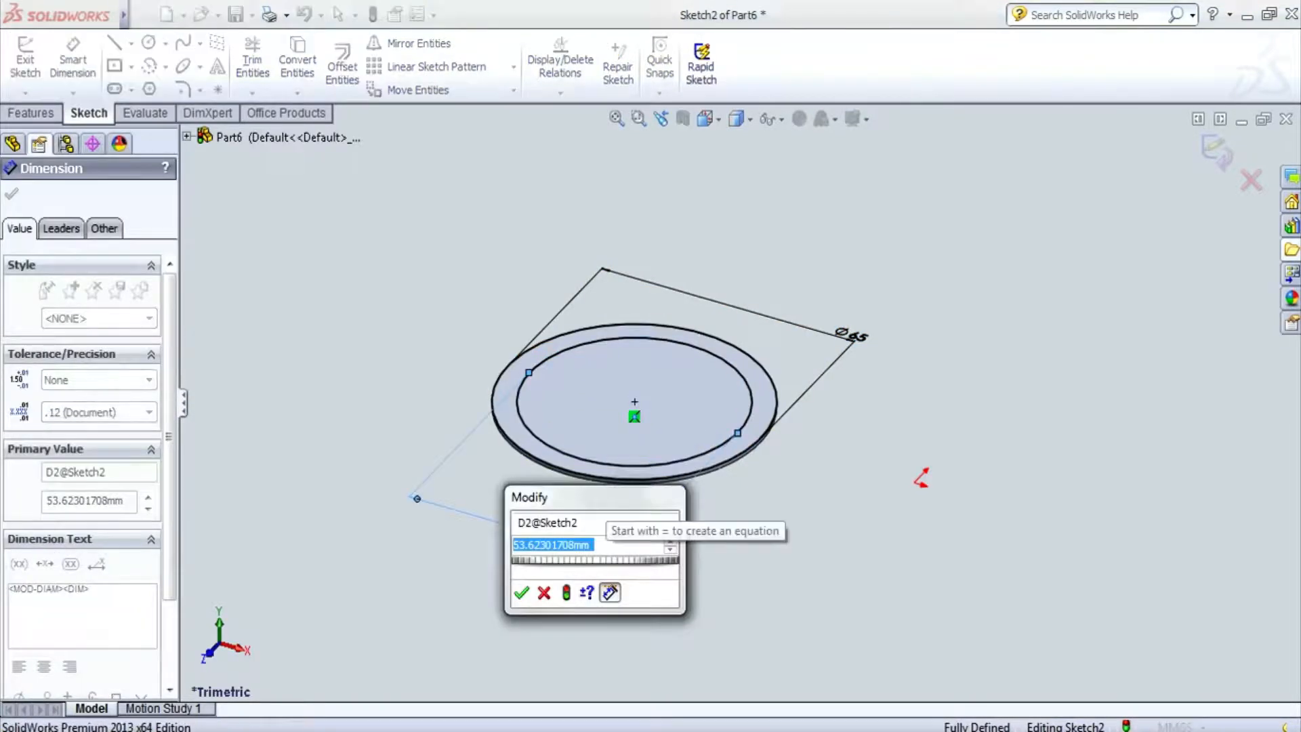
text(45)
key(Return)
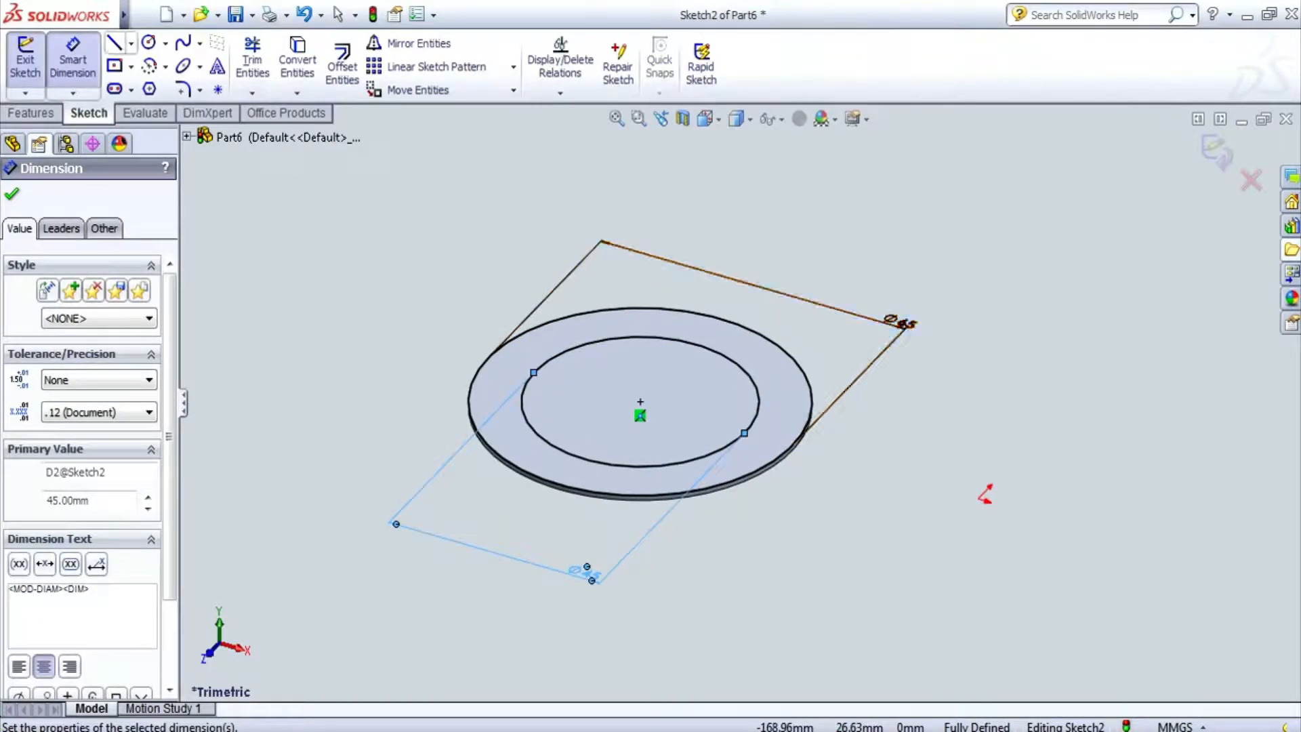
- Draw a 10 mm radial line from the front of the 45 mm circle straight out to the 65 mm circle
key(l)
click(584, 459)
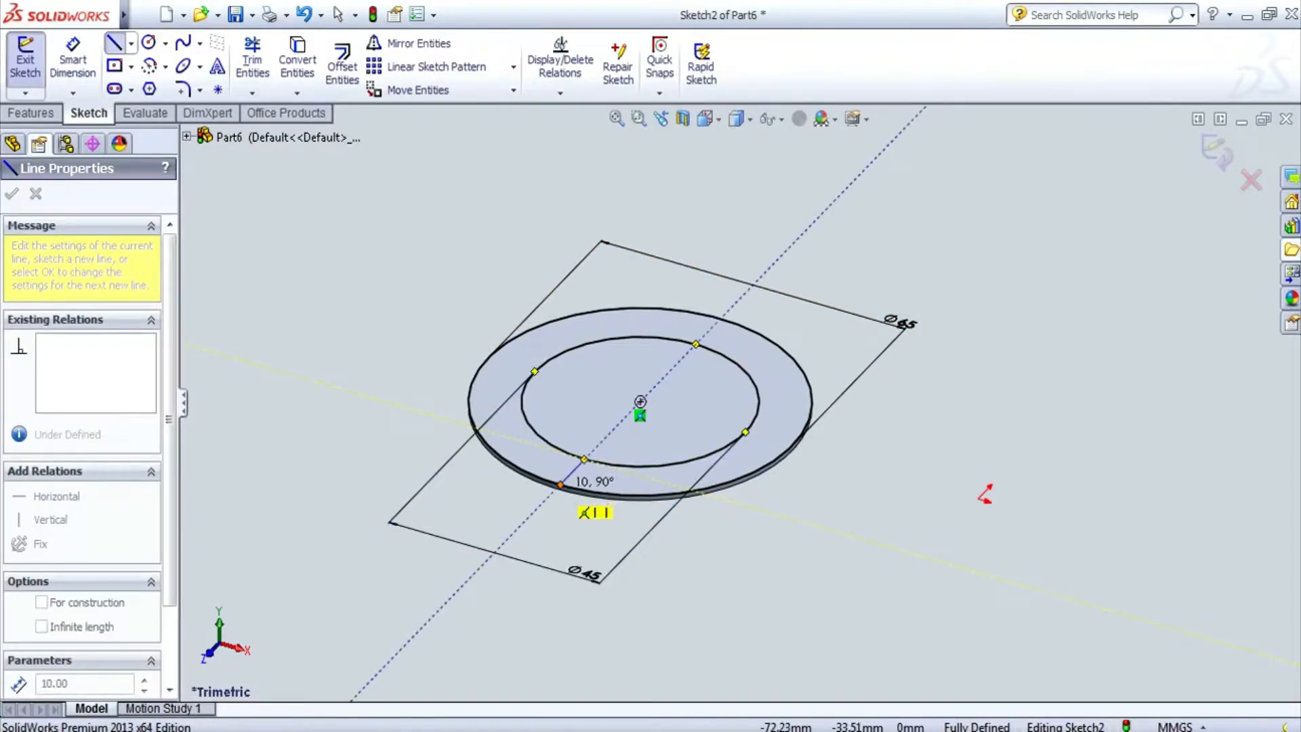
click(561, 483)
key(Escape)
- Offset the radial line 0.50 mm to each side and delete the original middle line
scroll(558, 482, down, 5)
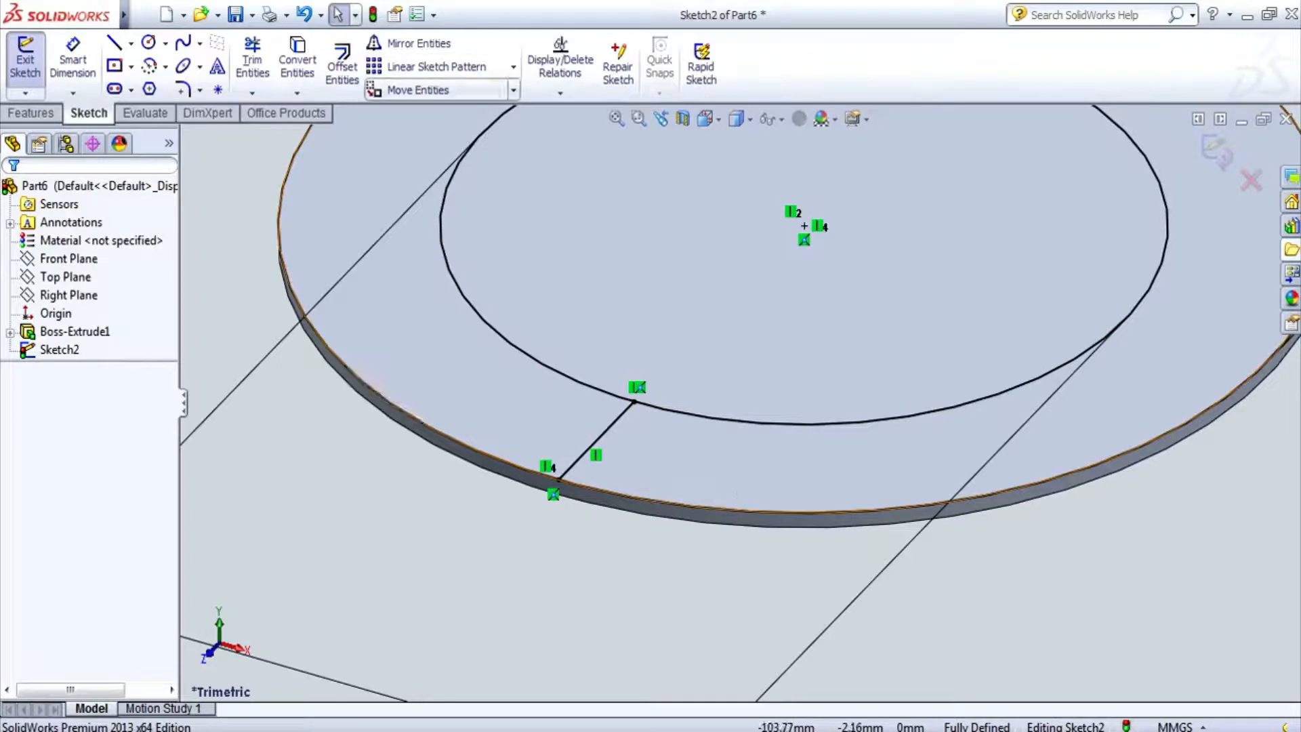
click(342, 66)
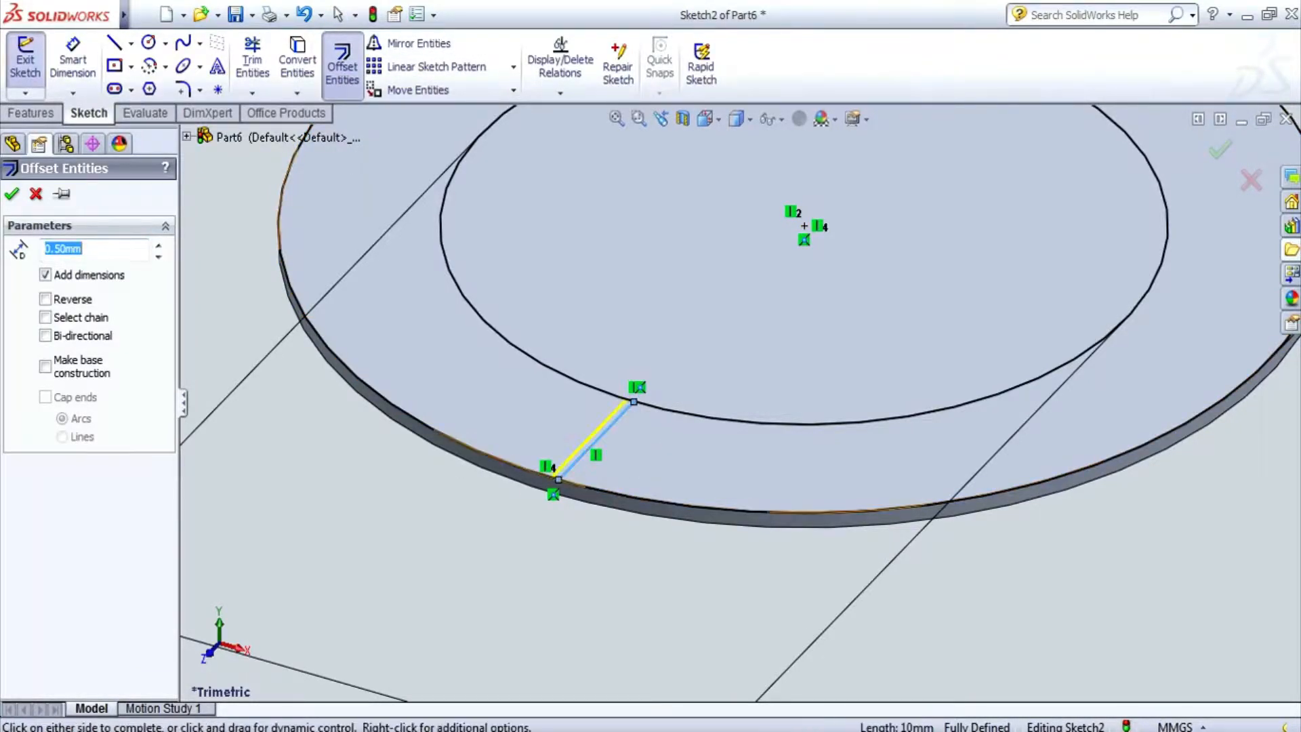
click(597, 439)
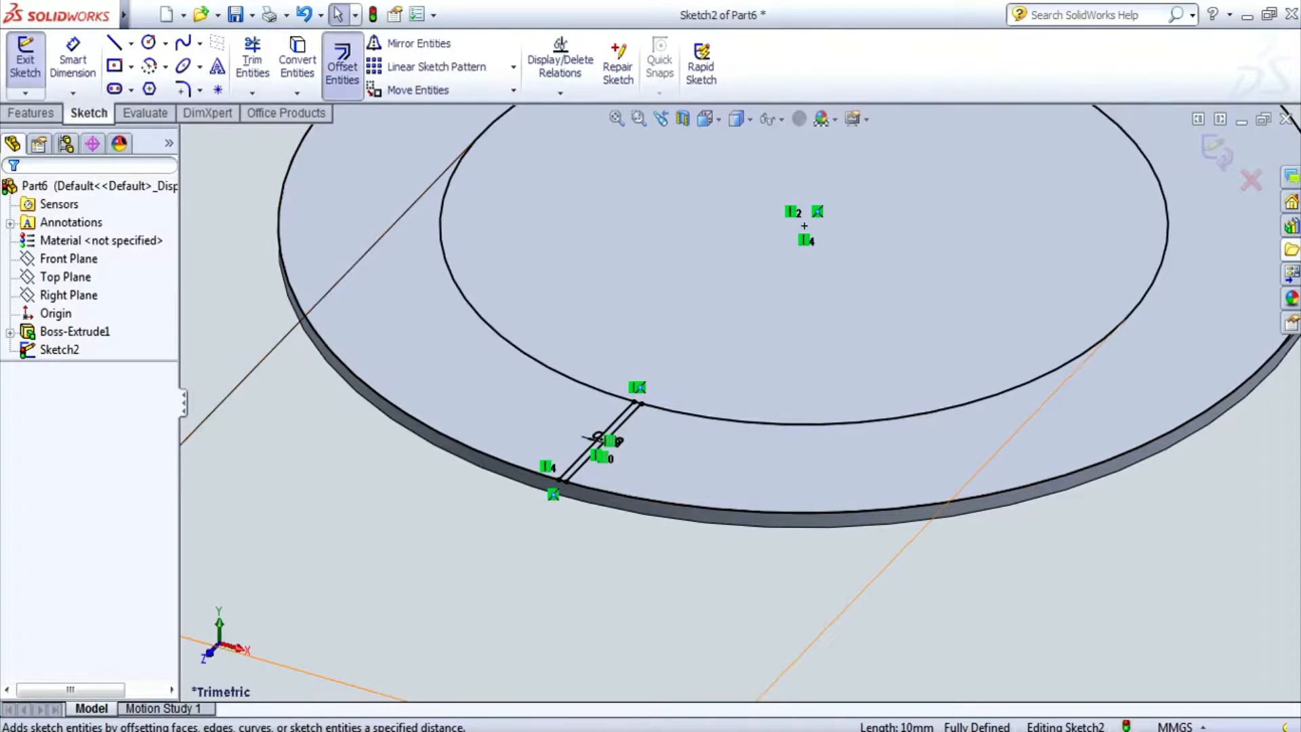
click(342, 66)
scroll(601, 368, down, 3)
click(639, 521)
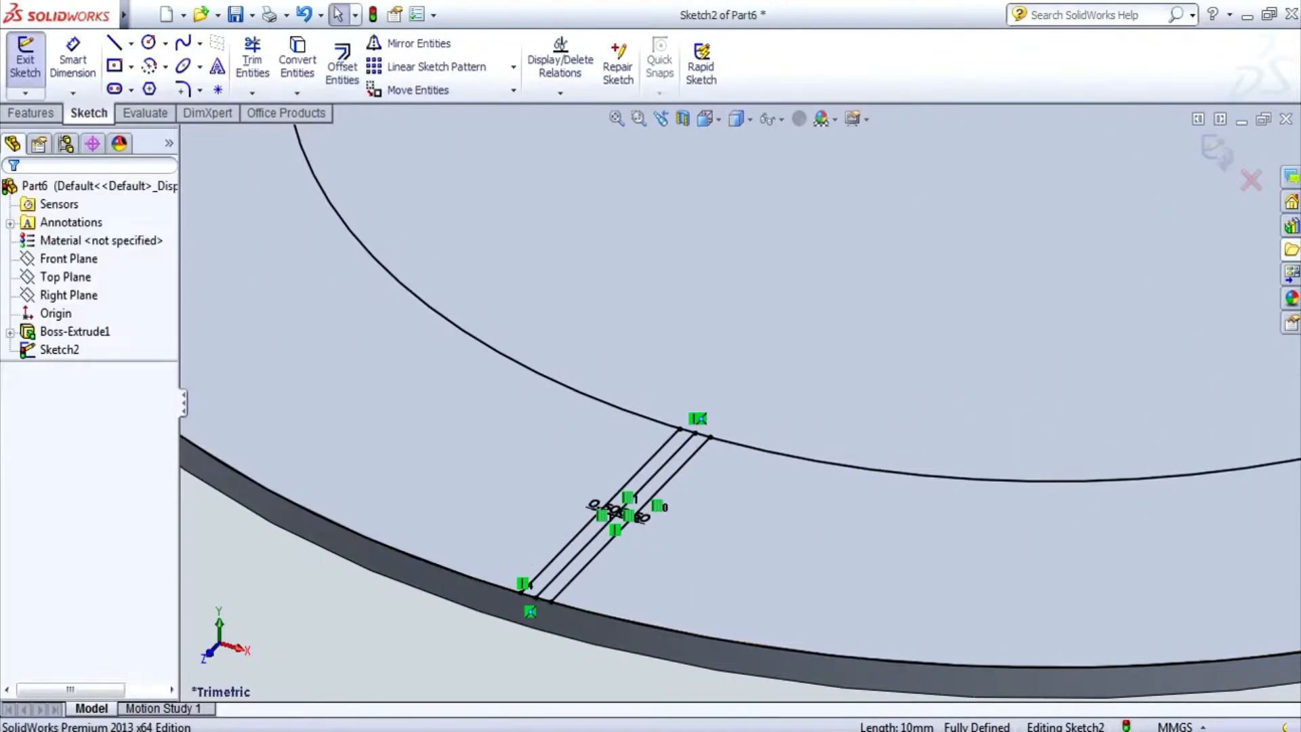
click(614, 514)
key(Delete)
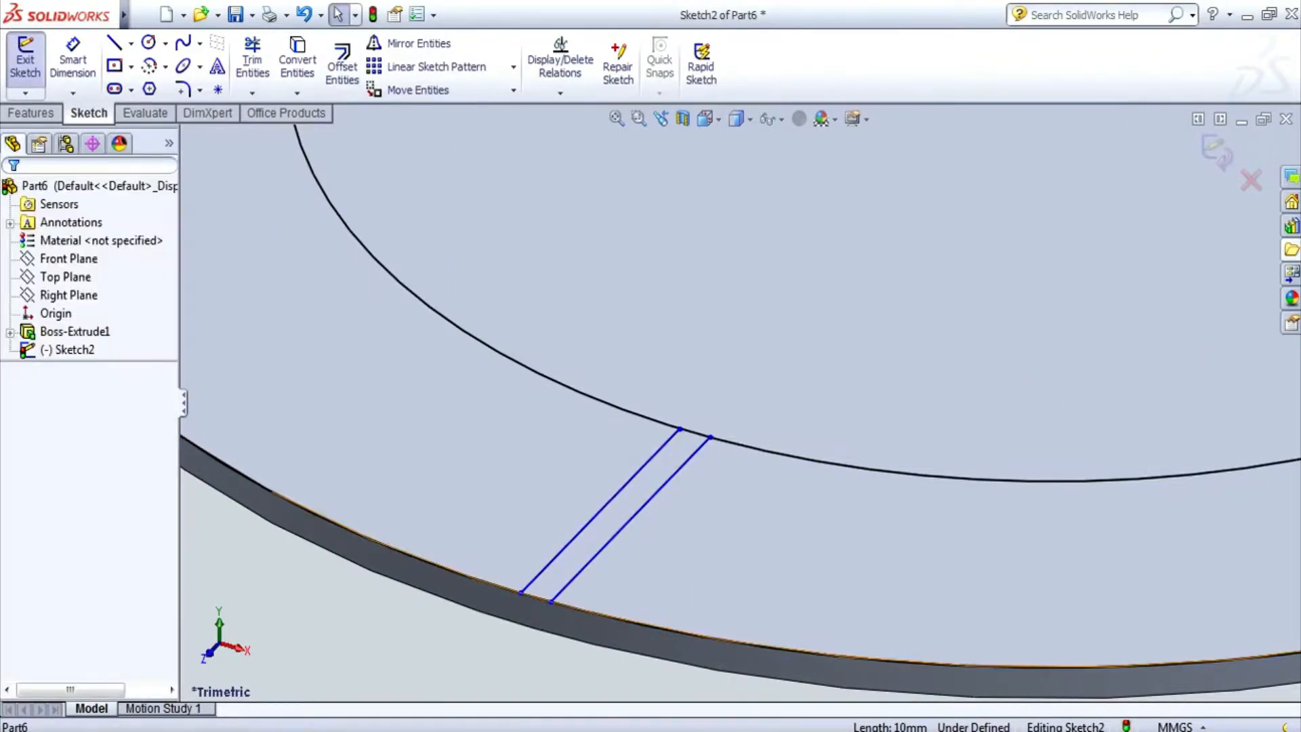
- Sketch two circles from the disc's centre, one about 22.5 mm in radius through the offset lines' inner ends and one through their outer ends
key(z)
key(z)
key(z)
click(148, 43)
key(z)
key(z)
key(z)
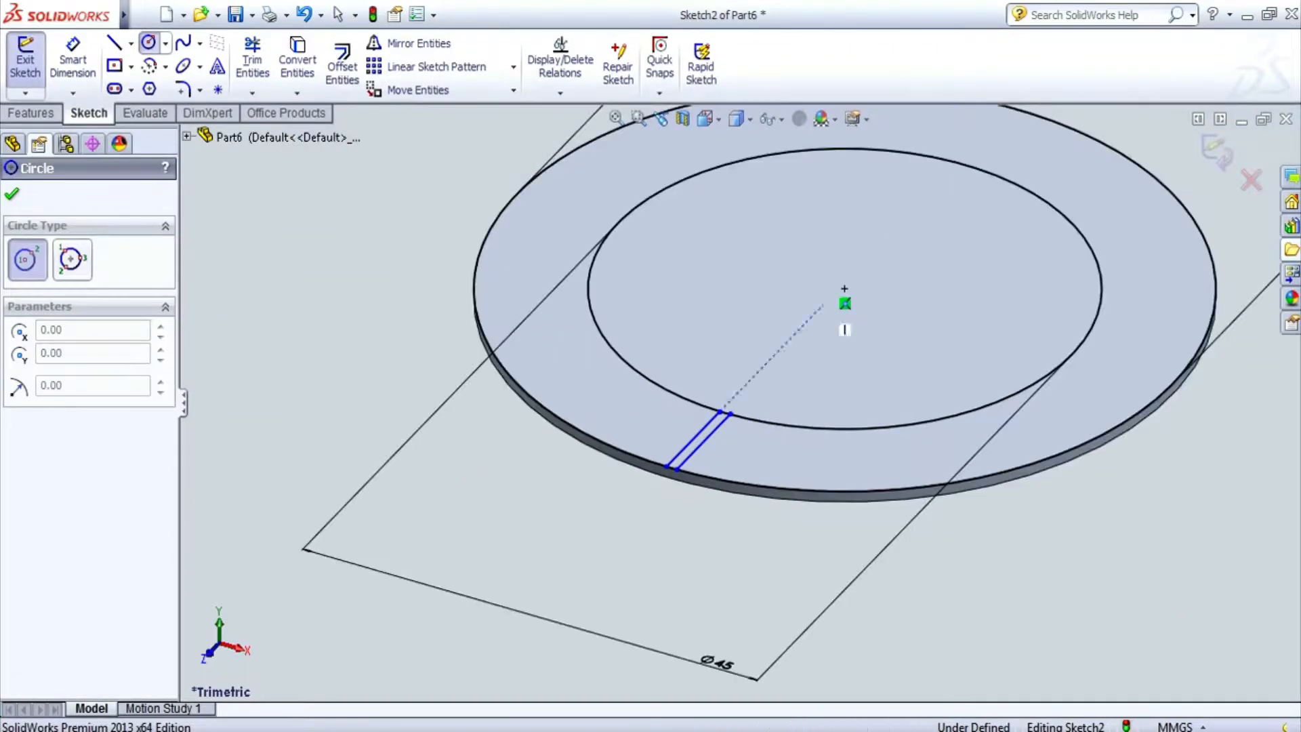
click(844, 289)
click(725, 413)
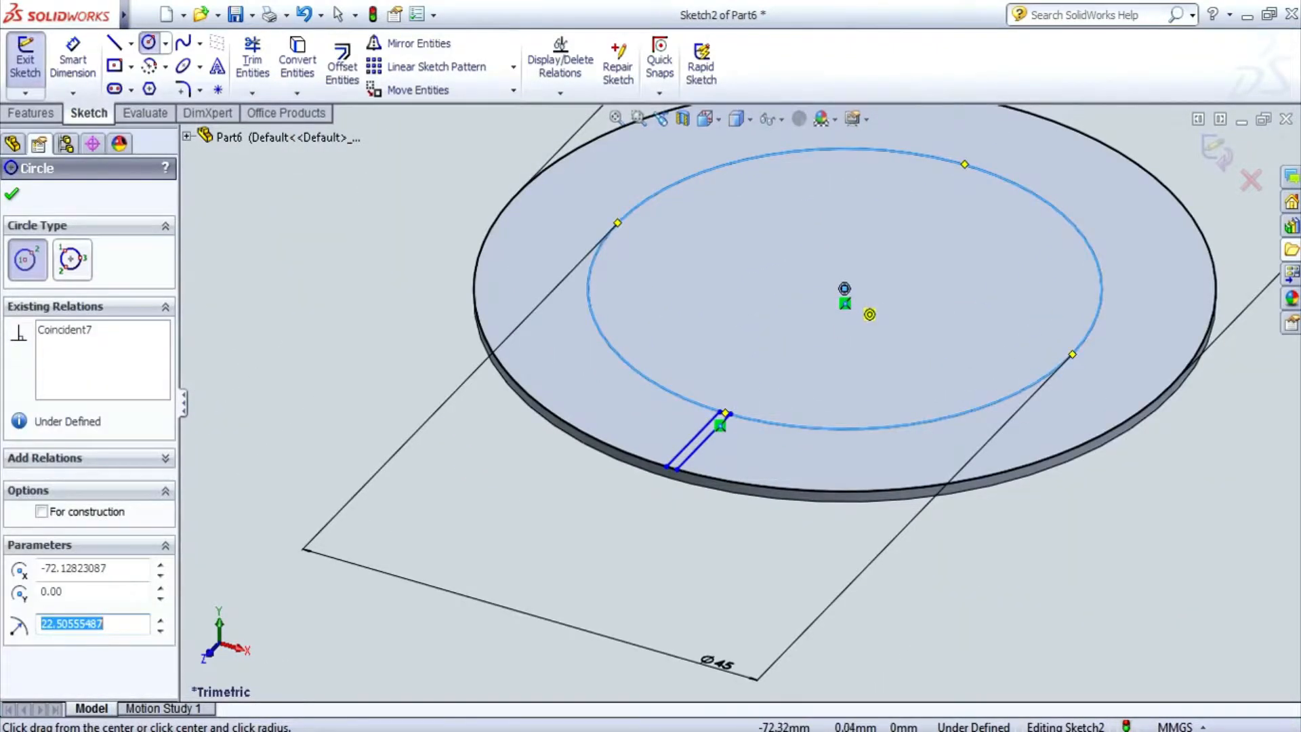
click(844, 288)
click(677, 469)
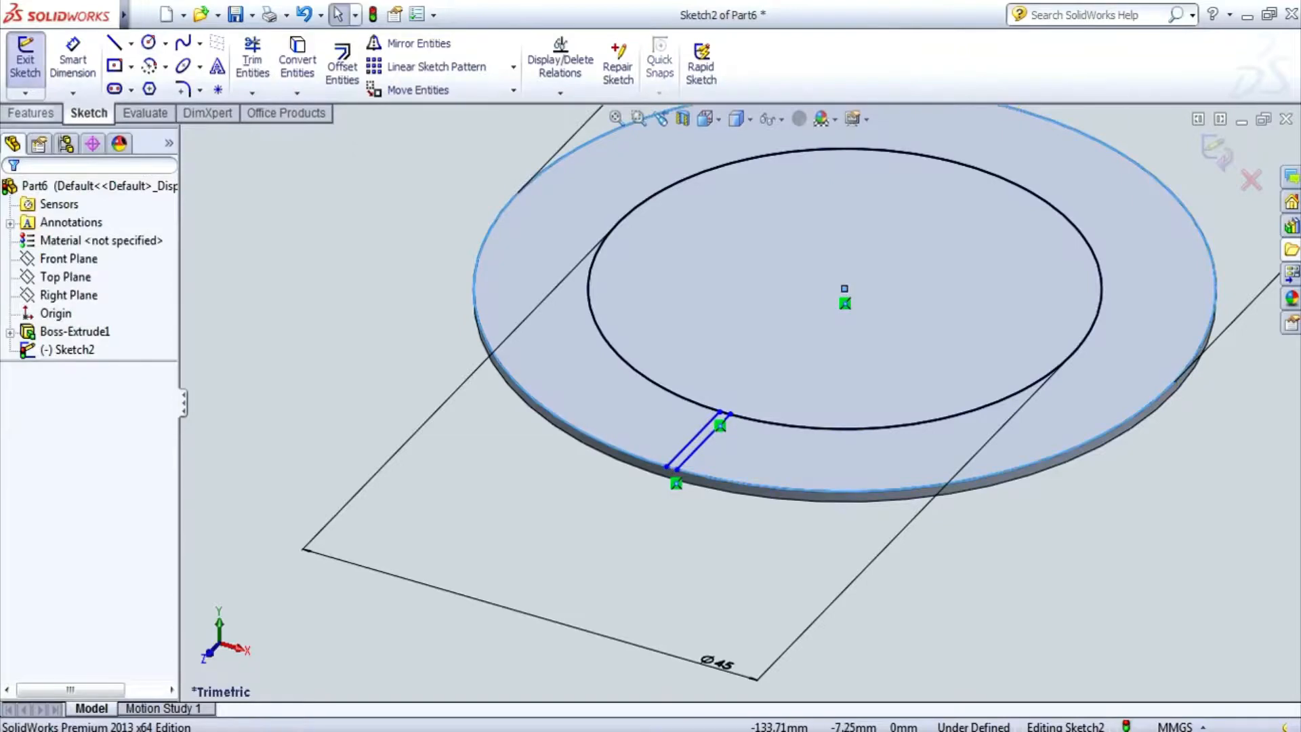
- Extrude only the narrow region between the two offset lines as a 2 mm blind boss rib
click(31, 112)
click(32, 65)
click(41, 193)
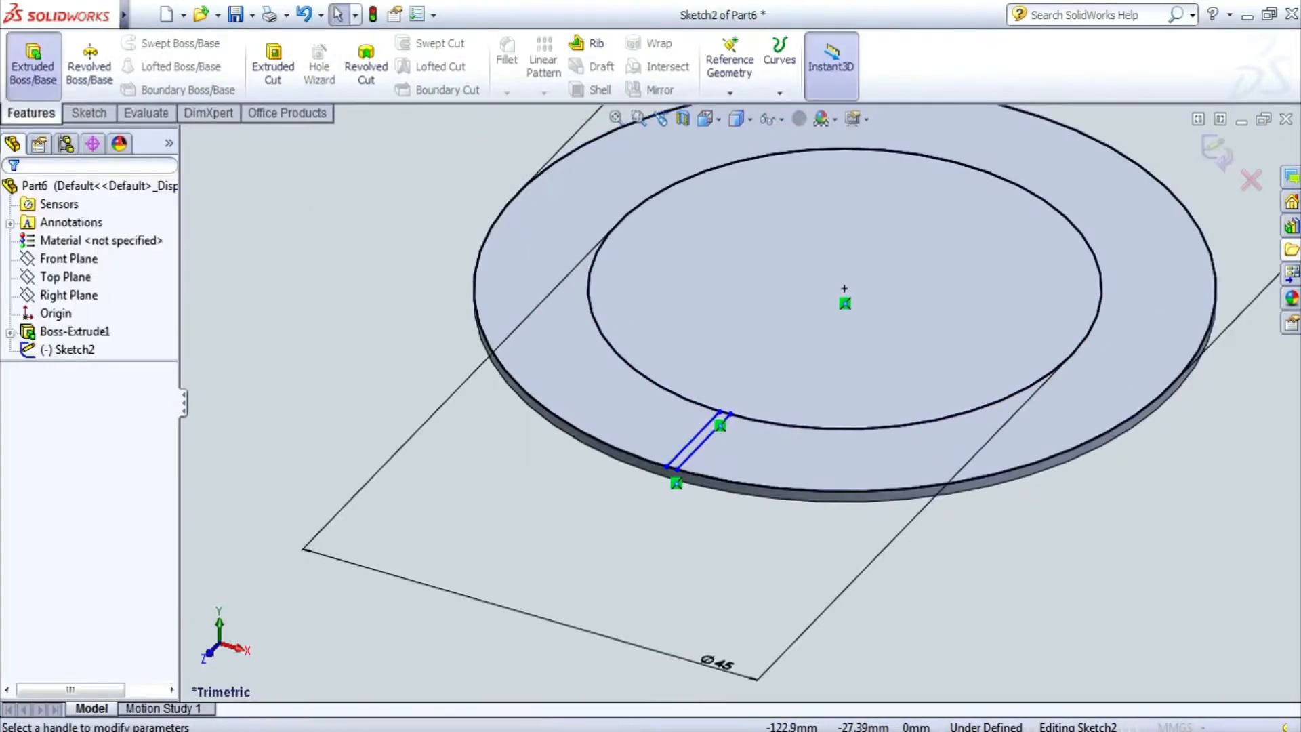
scroll(665, 465, down, 5)
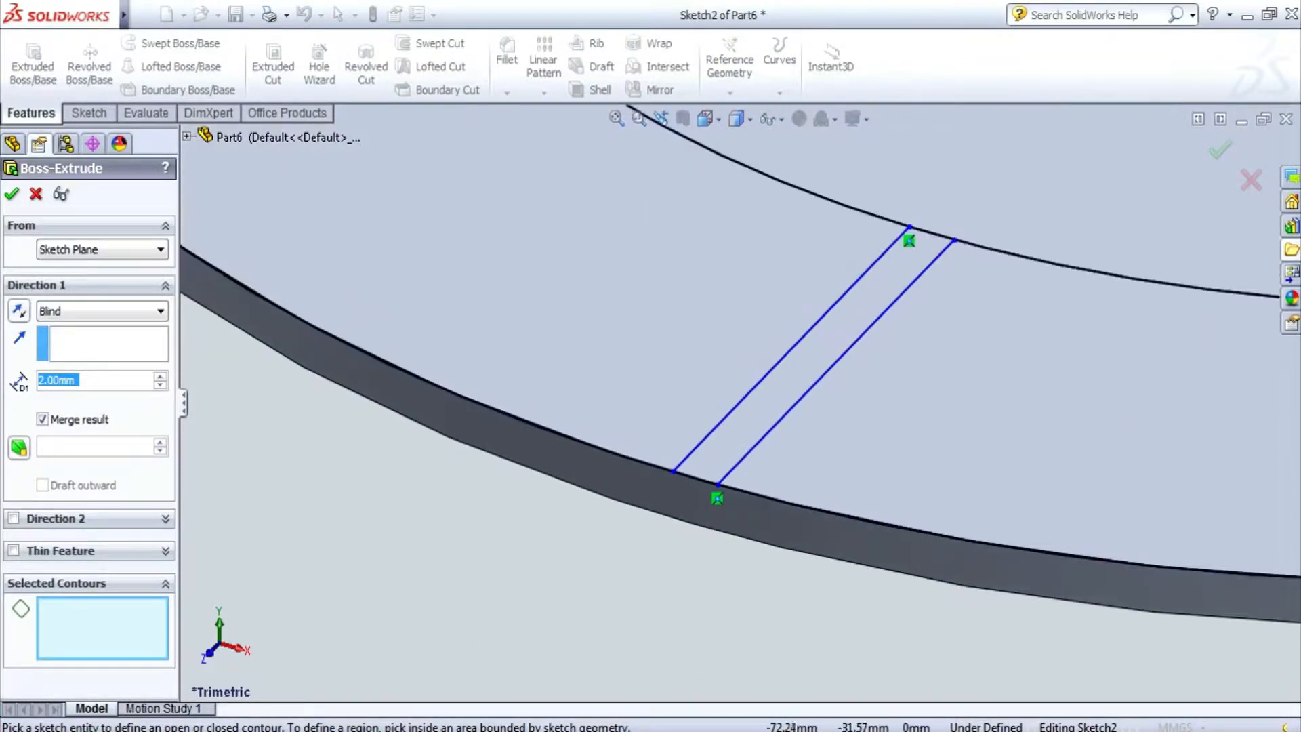
click(813, 356)
click(11, 194)
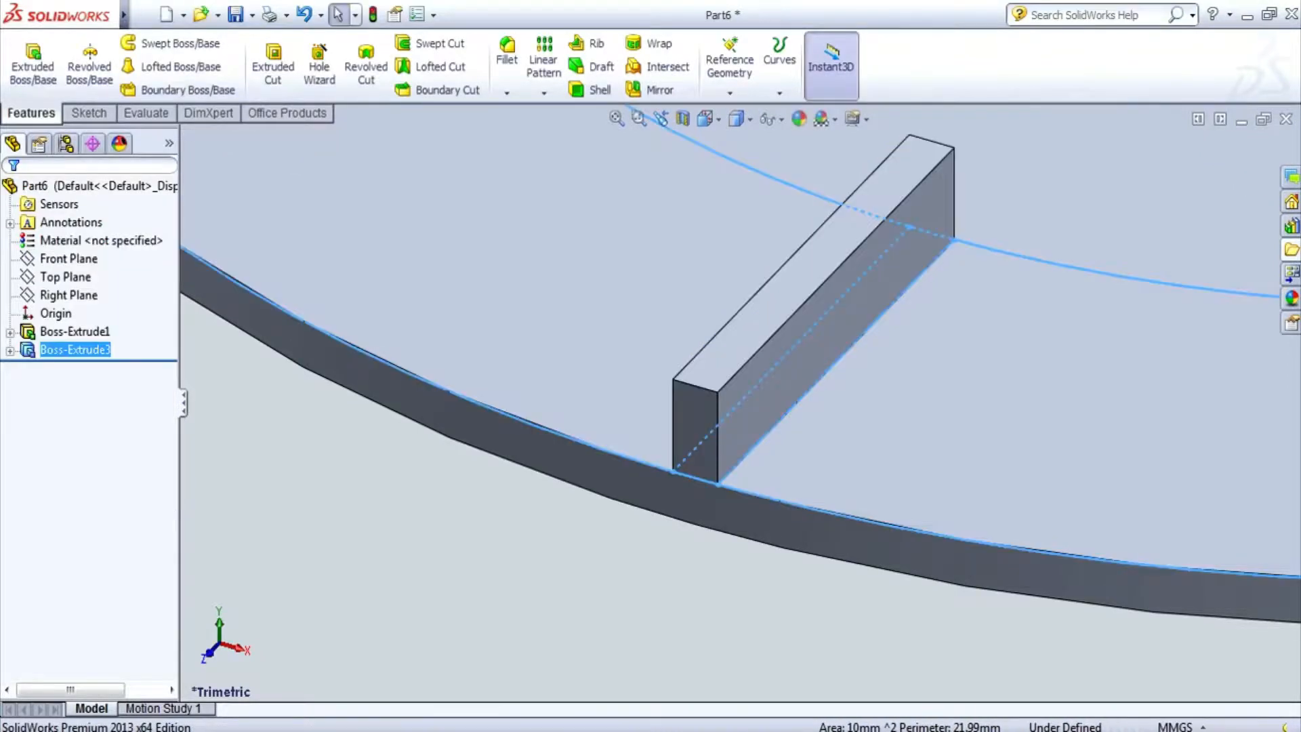
- Create a circular pattern of the rib around the disc's outer edge with 15° spacing
scroll(718, 380, up, 5)
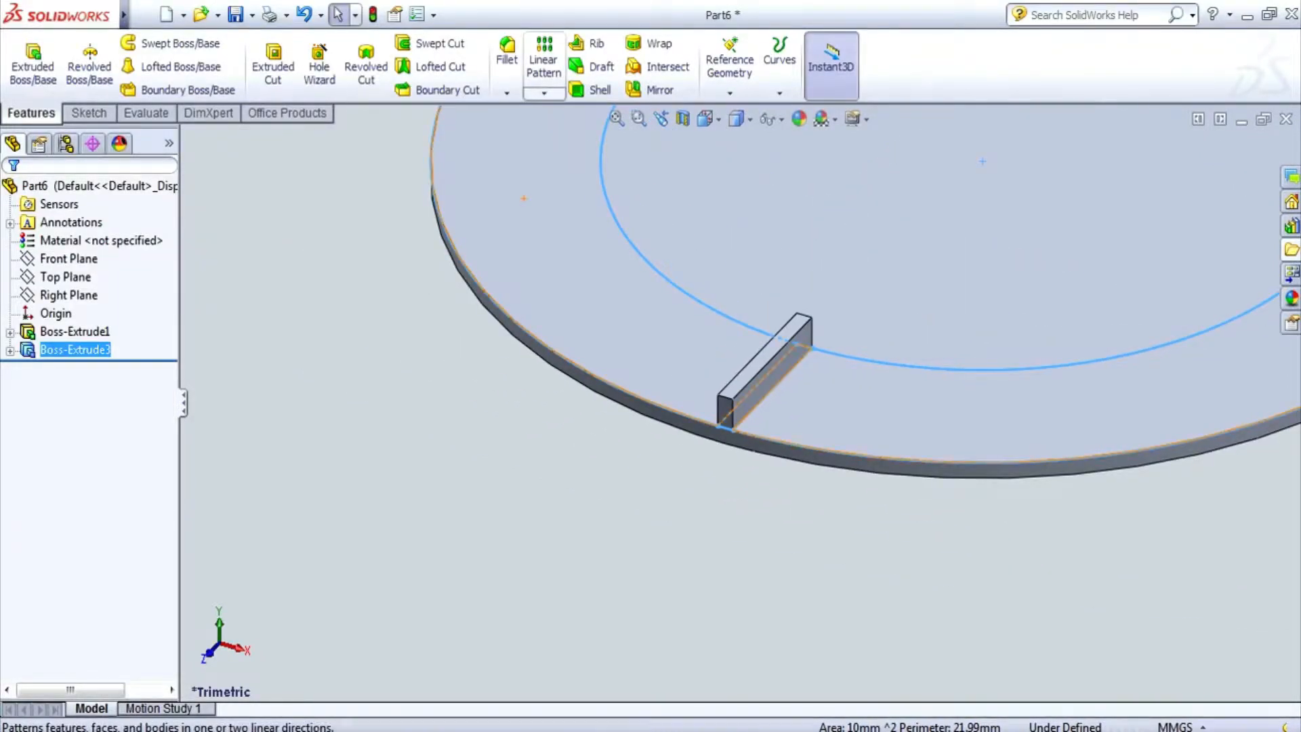
click(544, 93)
click(595, 133)
scroll(766, 380, up, 5)
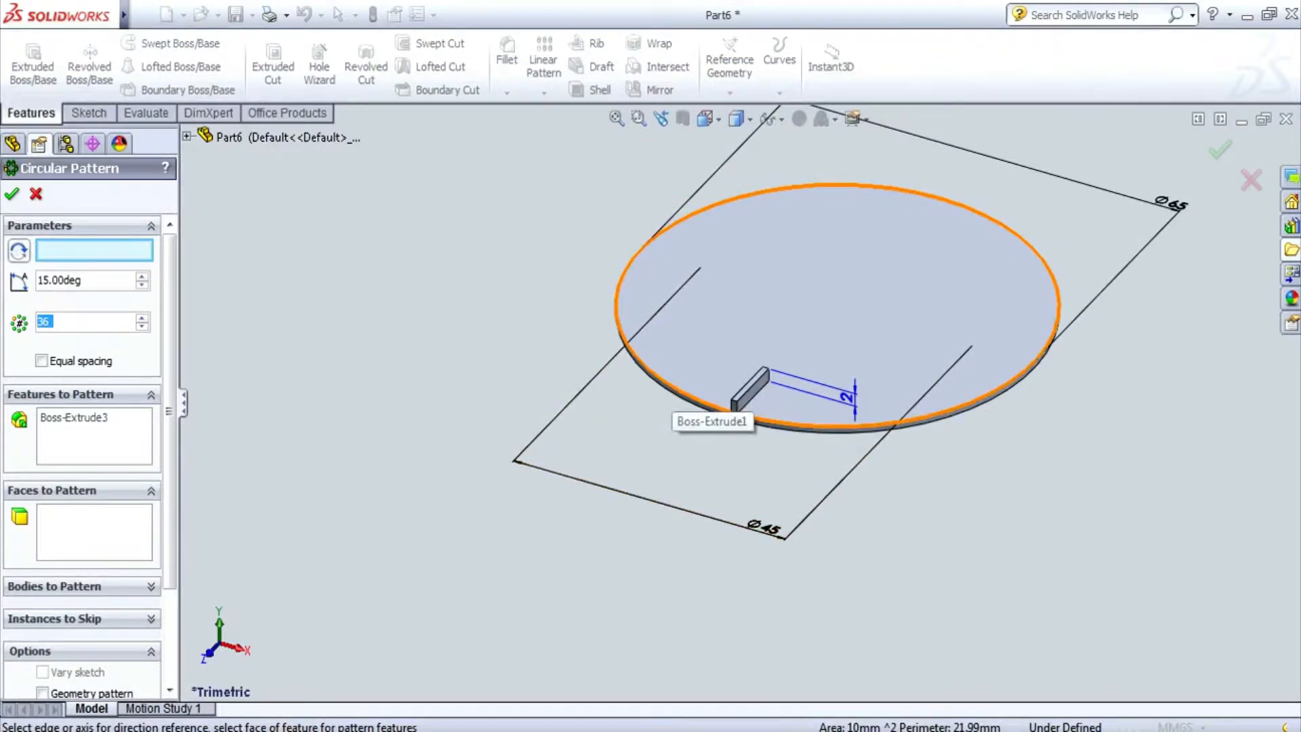
click(671, 384)
click(12, 194)
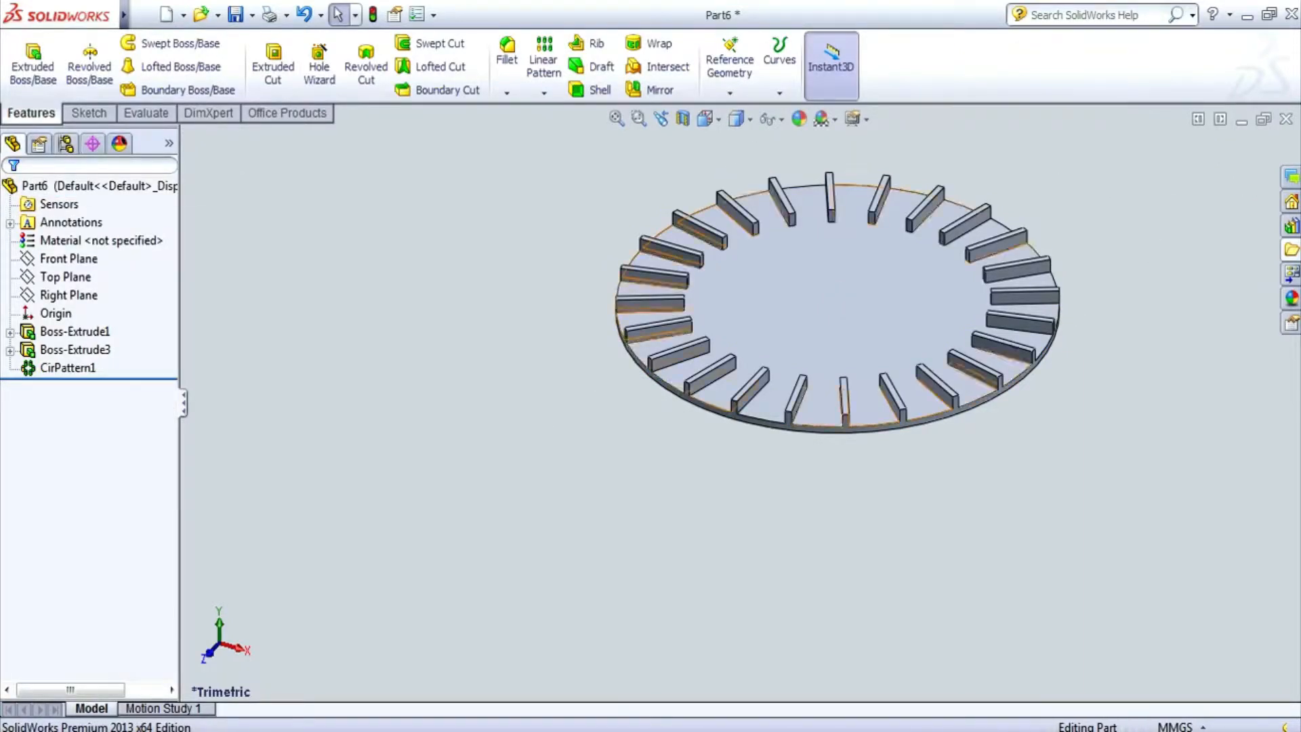
- Sketch a centred circle about 22.5 mm in radius through the inner rib ends on the disc's upper face and extrude it as a blind boss
click(706, 119)
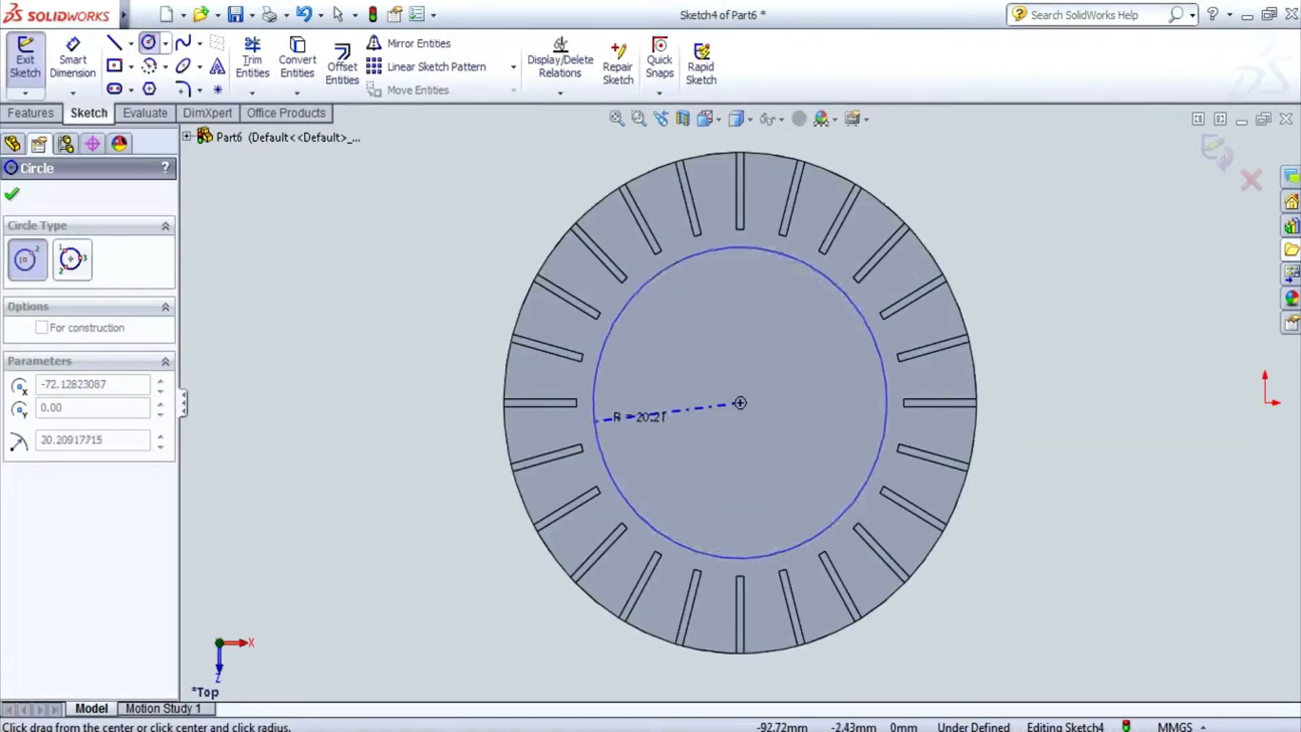
click(577, 406)
middle_drag(932, 522, 1018, 300)
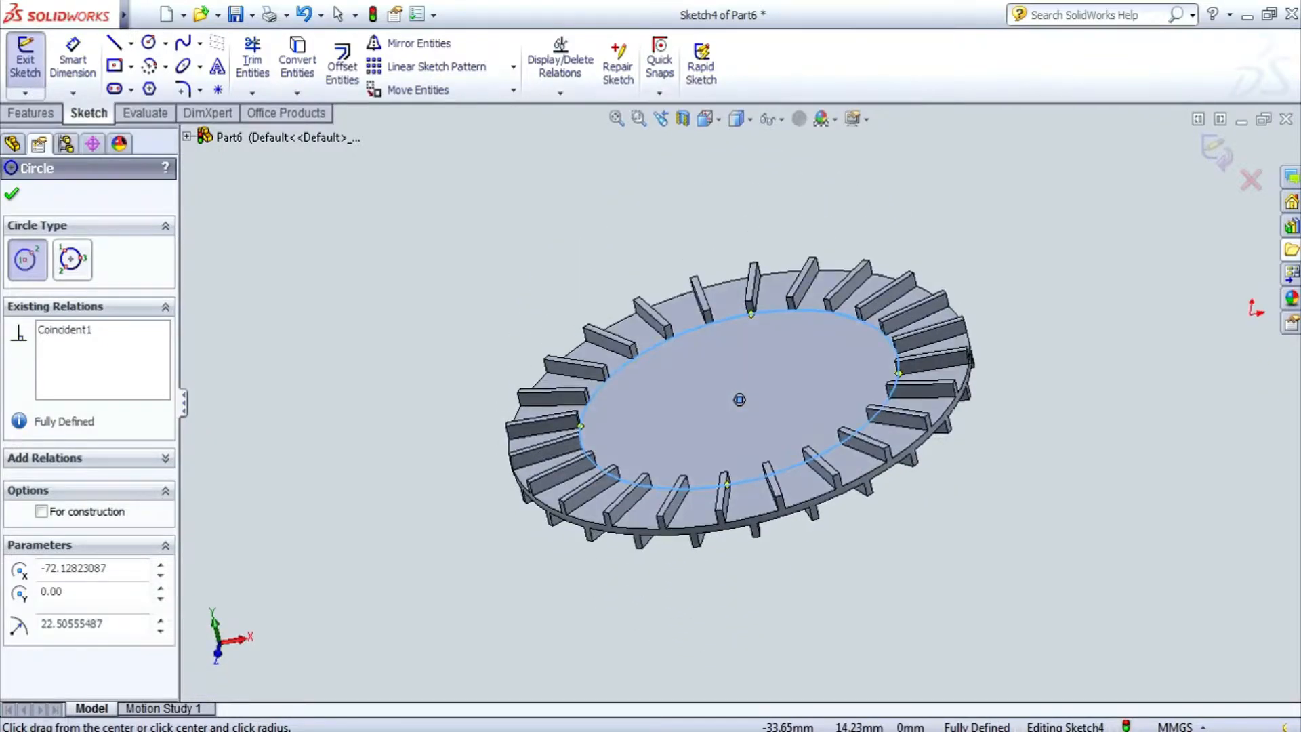
click(30, 112)
click(32, 66)
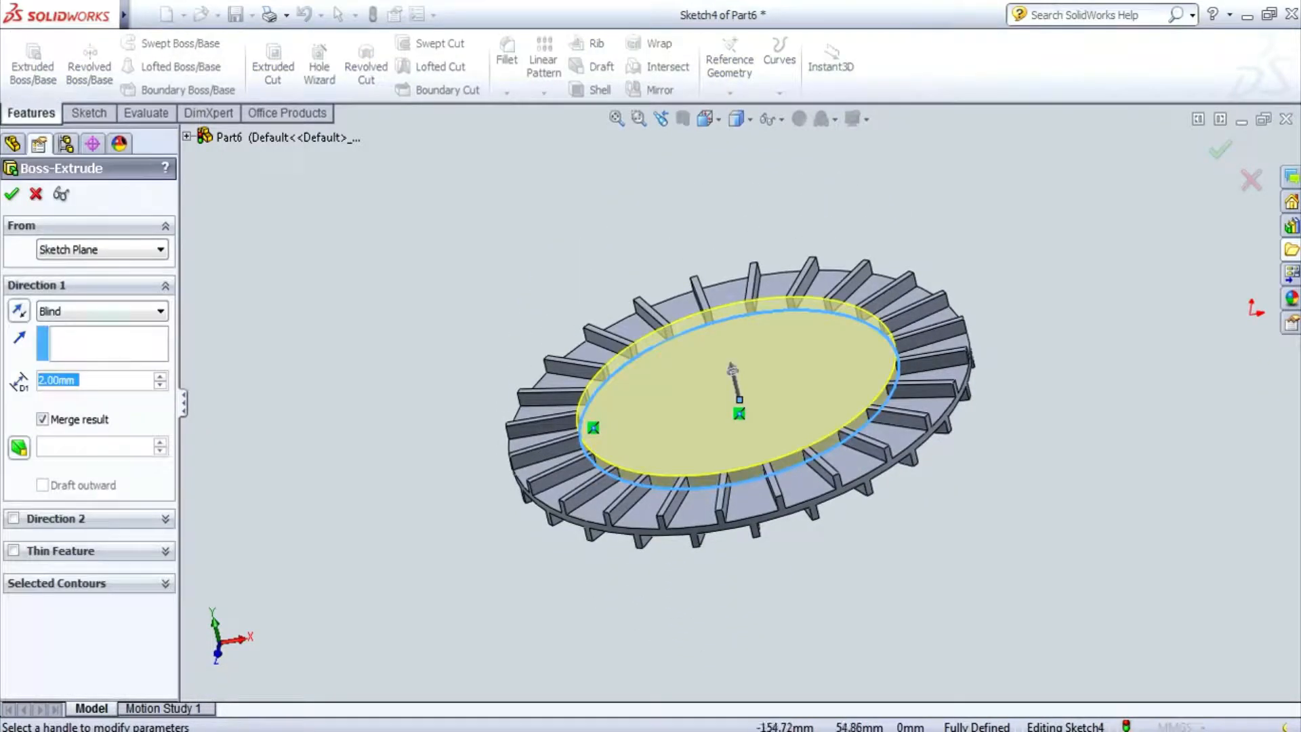
text(1)
key(Return)
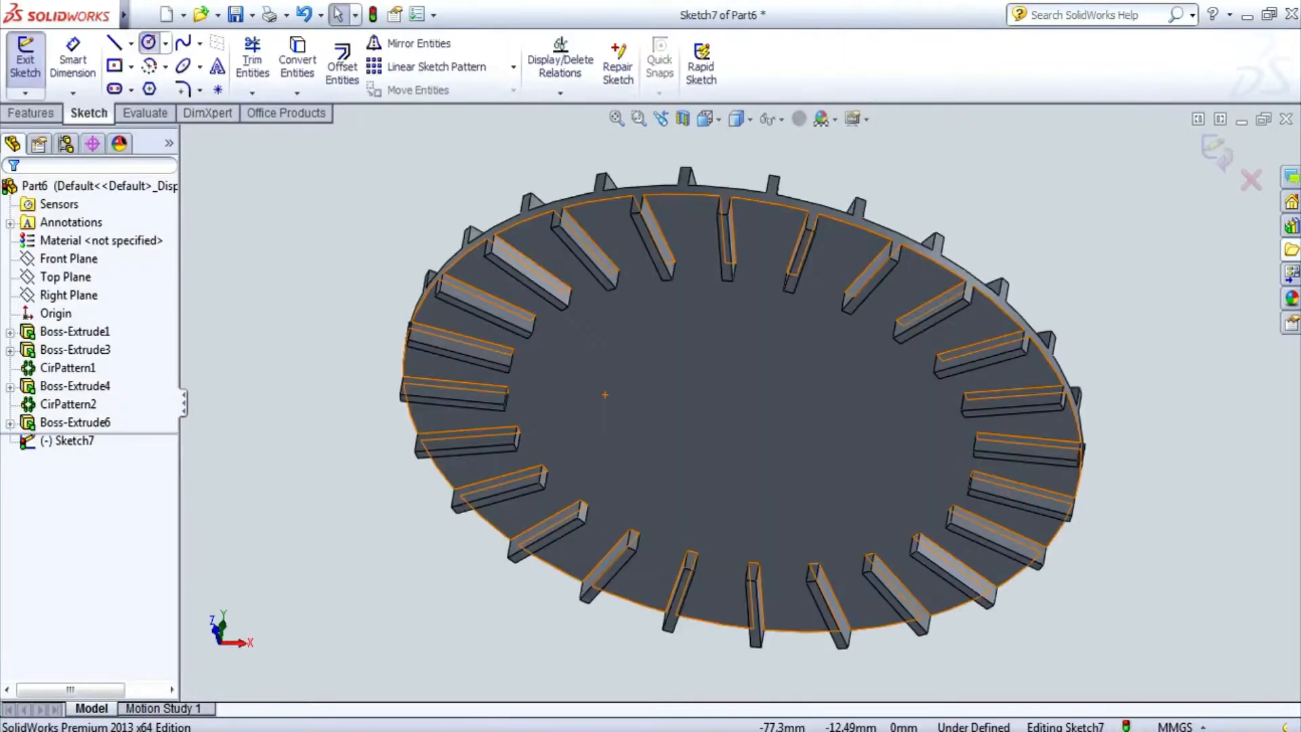
- Sketch a centred circle through the inner rib ends on the disc's underside and extrude it 2 mm as a blind boss
click(148, 42)
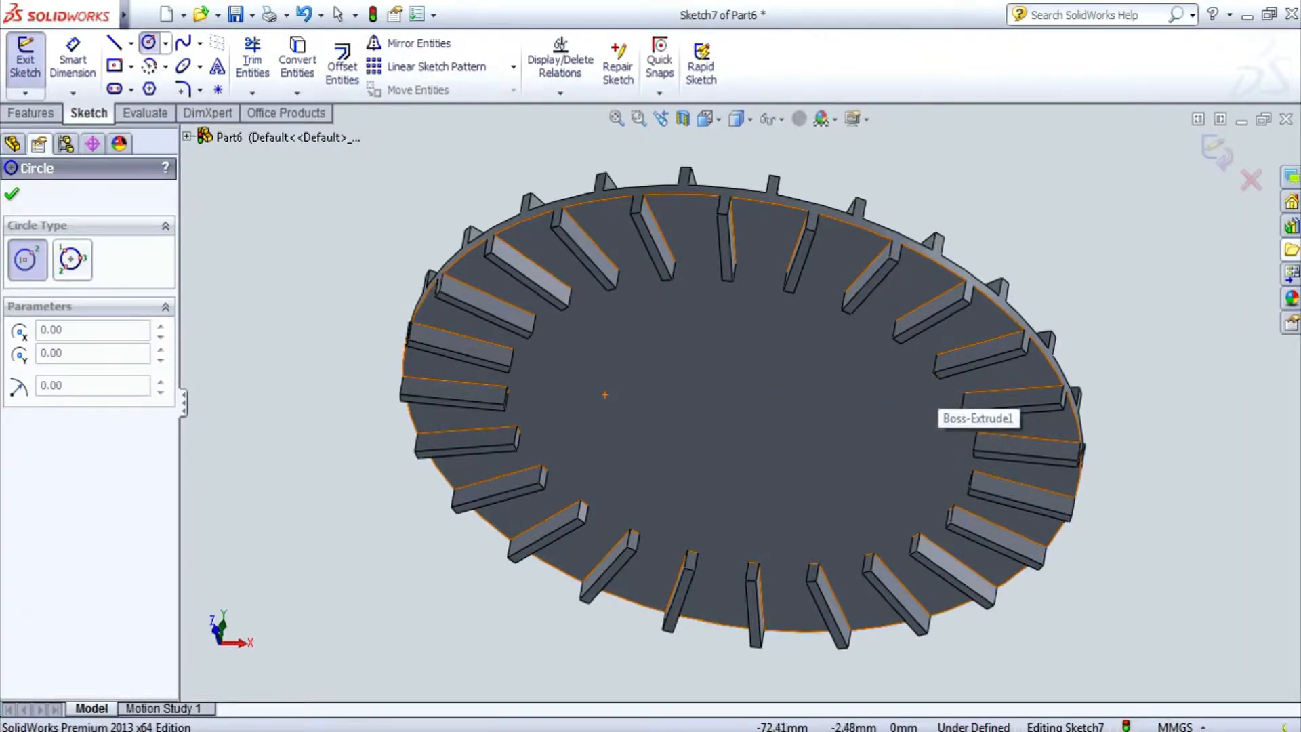
click(742, 412)
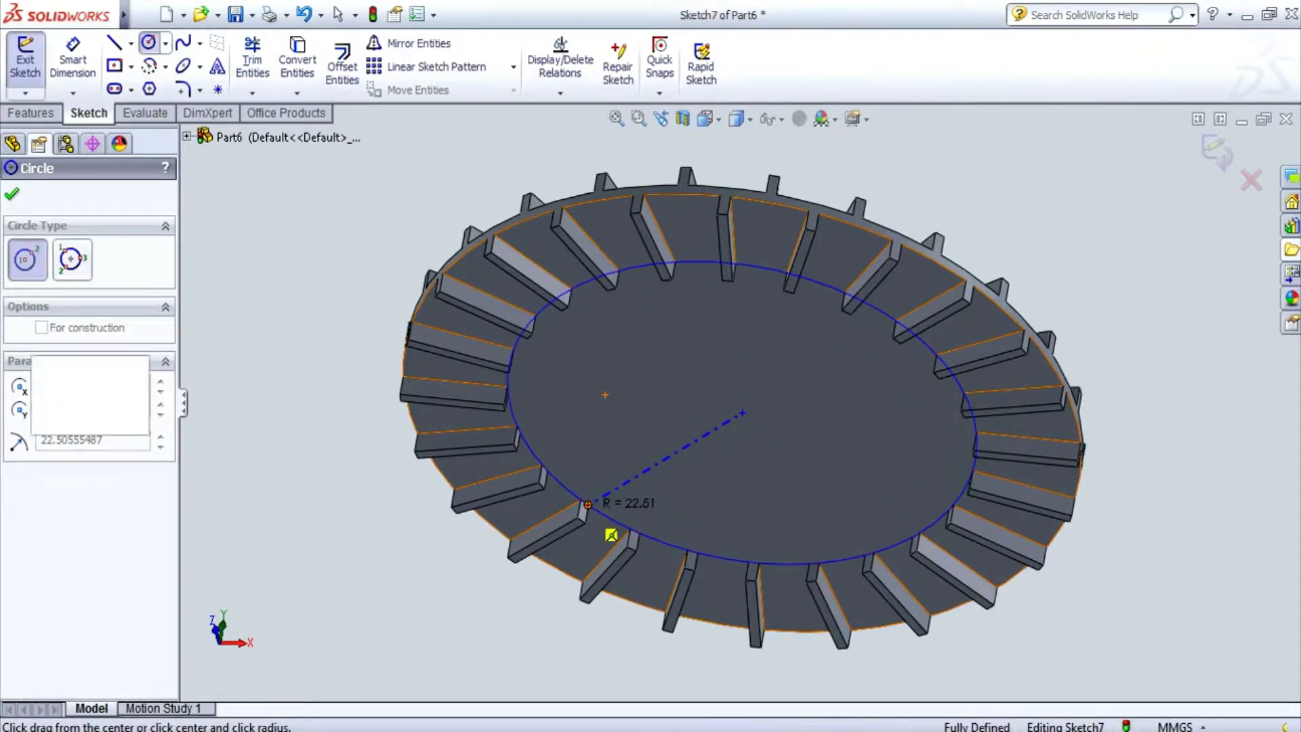
click(581, 493)
click(33, 66)
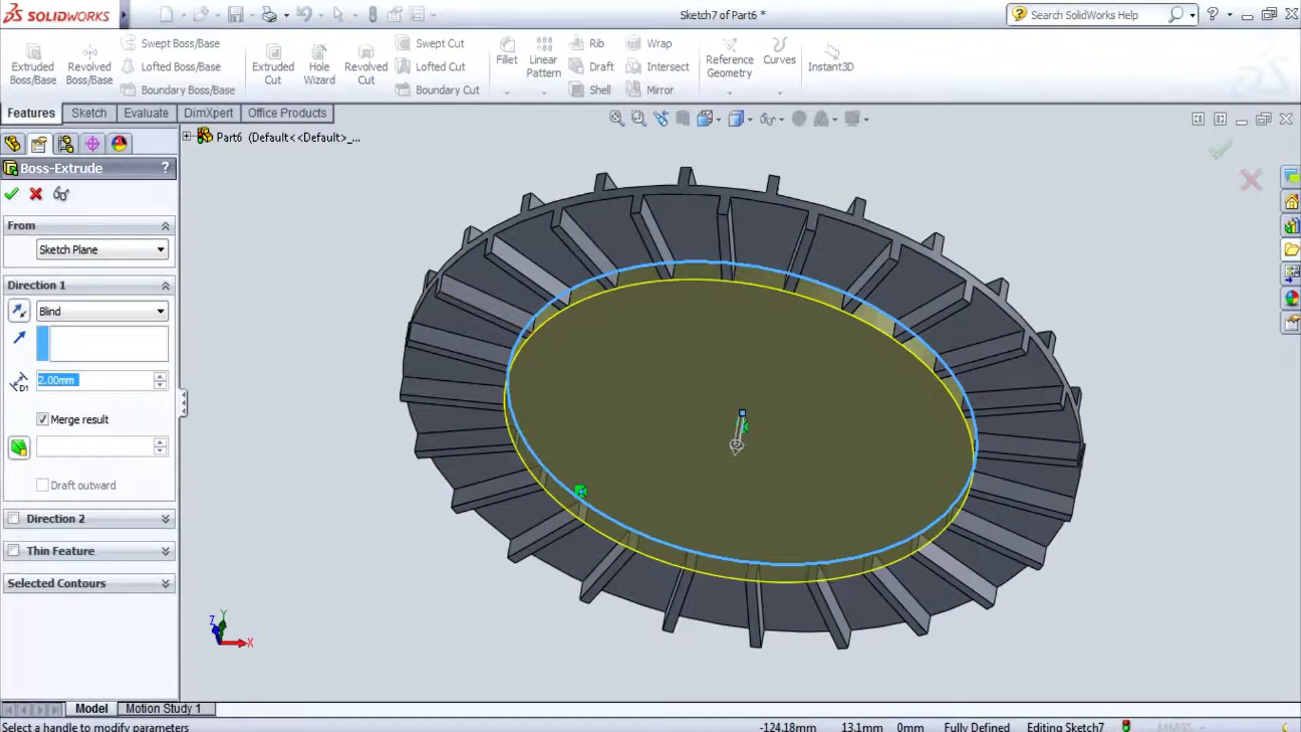
click(12, 195)
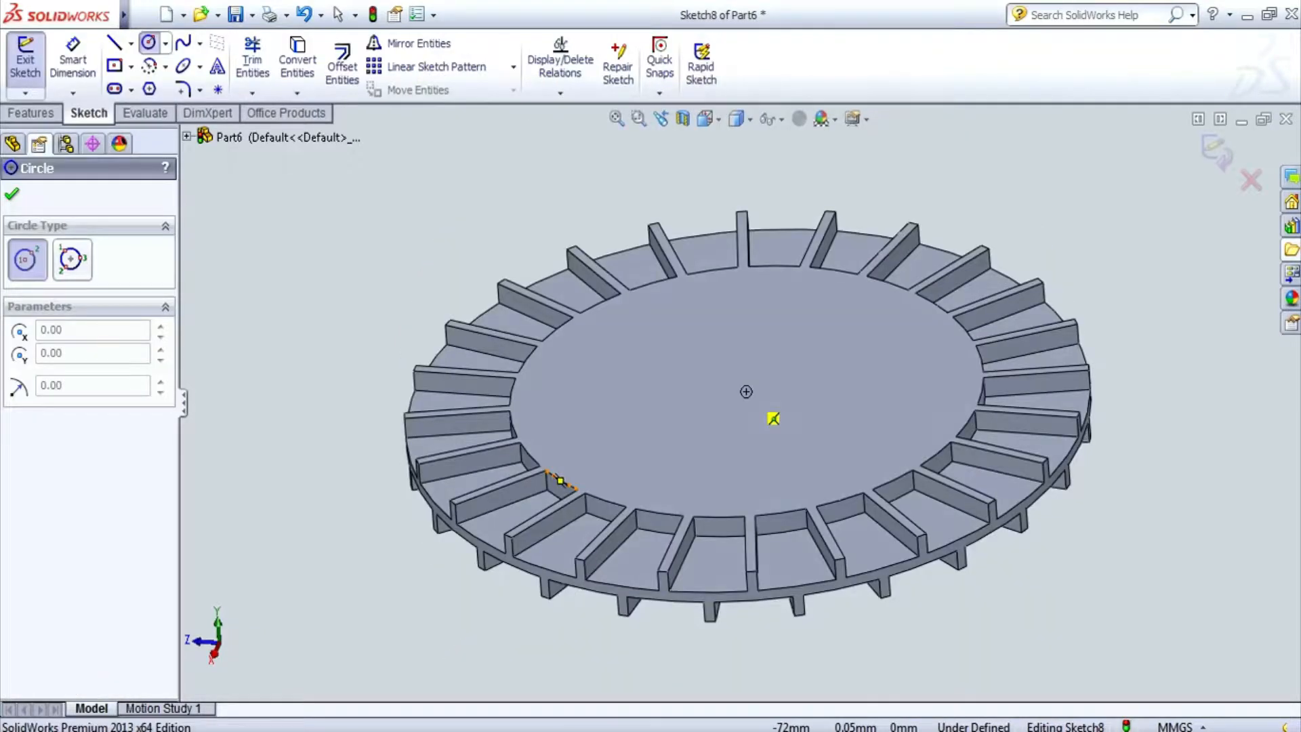
- Sketch a circle at the centre of the hub's upper face and set its diameter to 20 mm
click(746, 392)
click(665, 435)
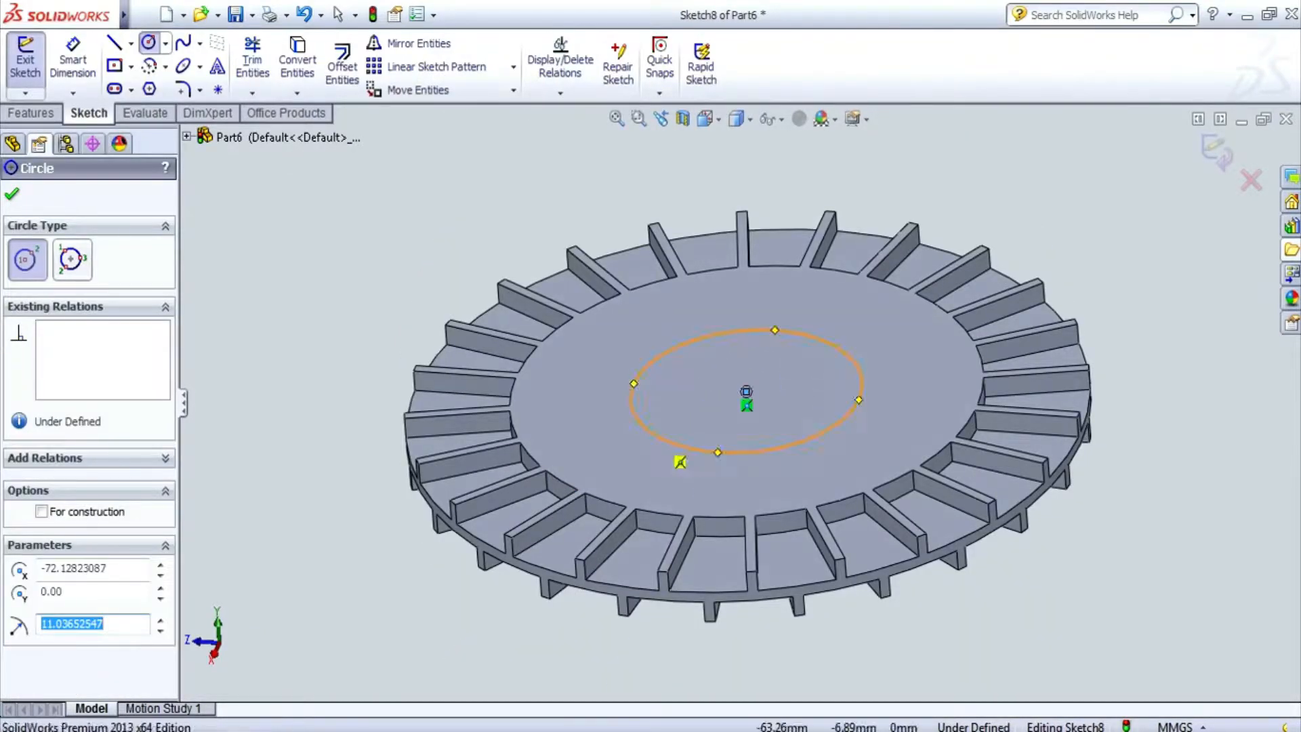
click(72, 61)
click(859, 407)
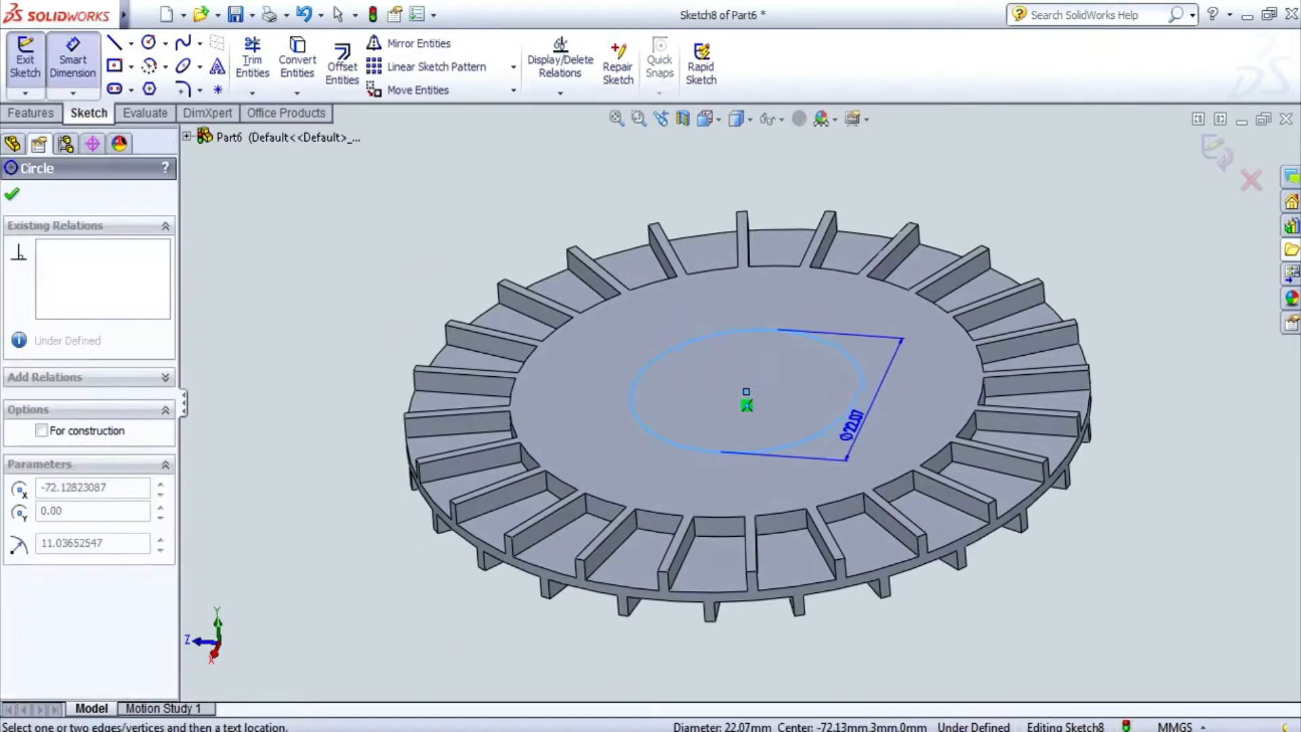
click(854, 423)
text(20)
key(Return)
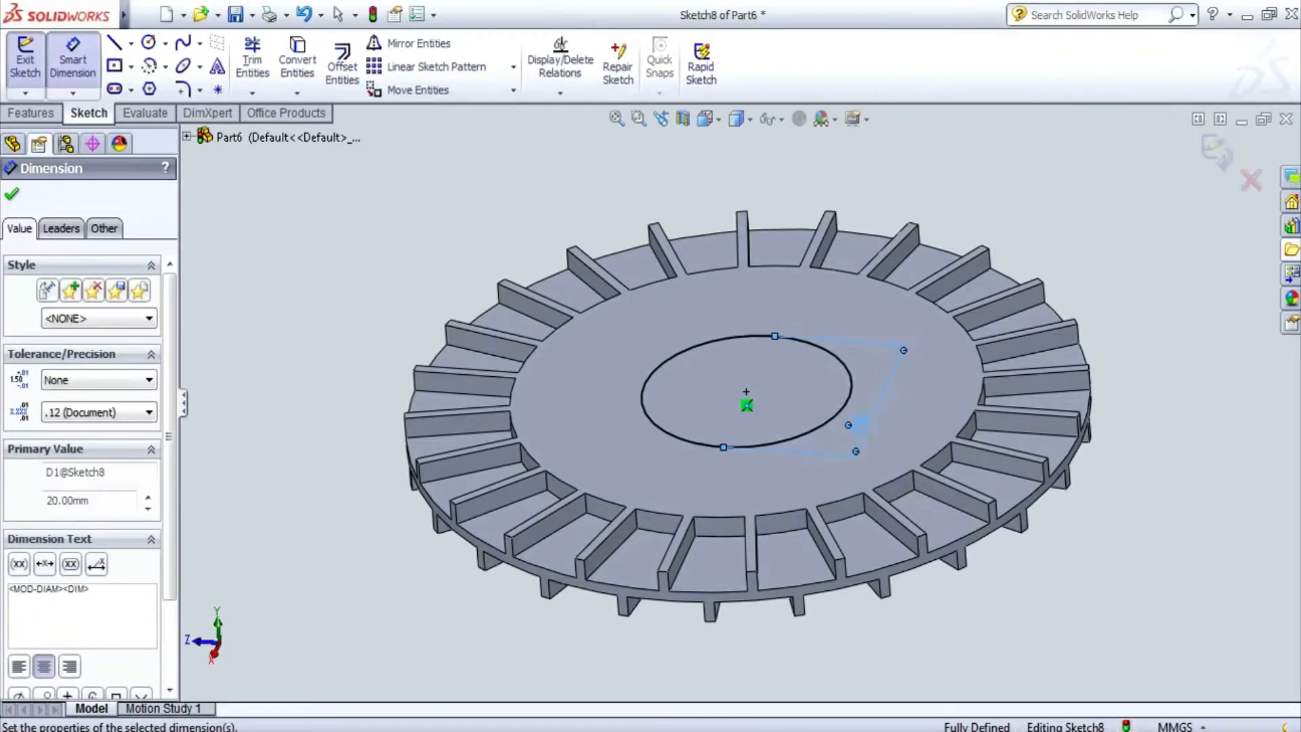
click(30, 113)
click(89, 113)
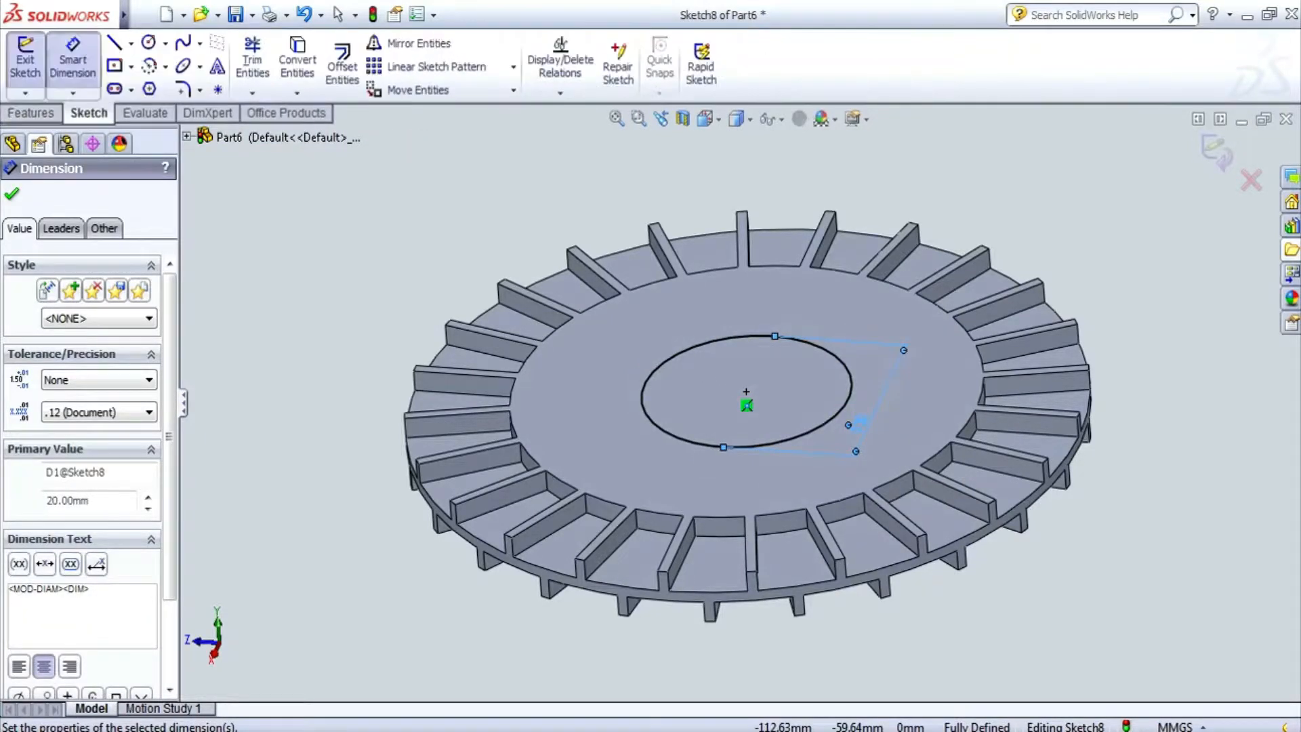
- Sketch a concentric circle inside the 20 mm circle and set its diameter to 12 mm
click(149, 42)
click(745, 391)
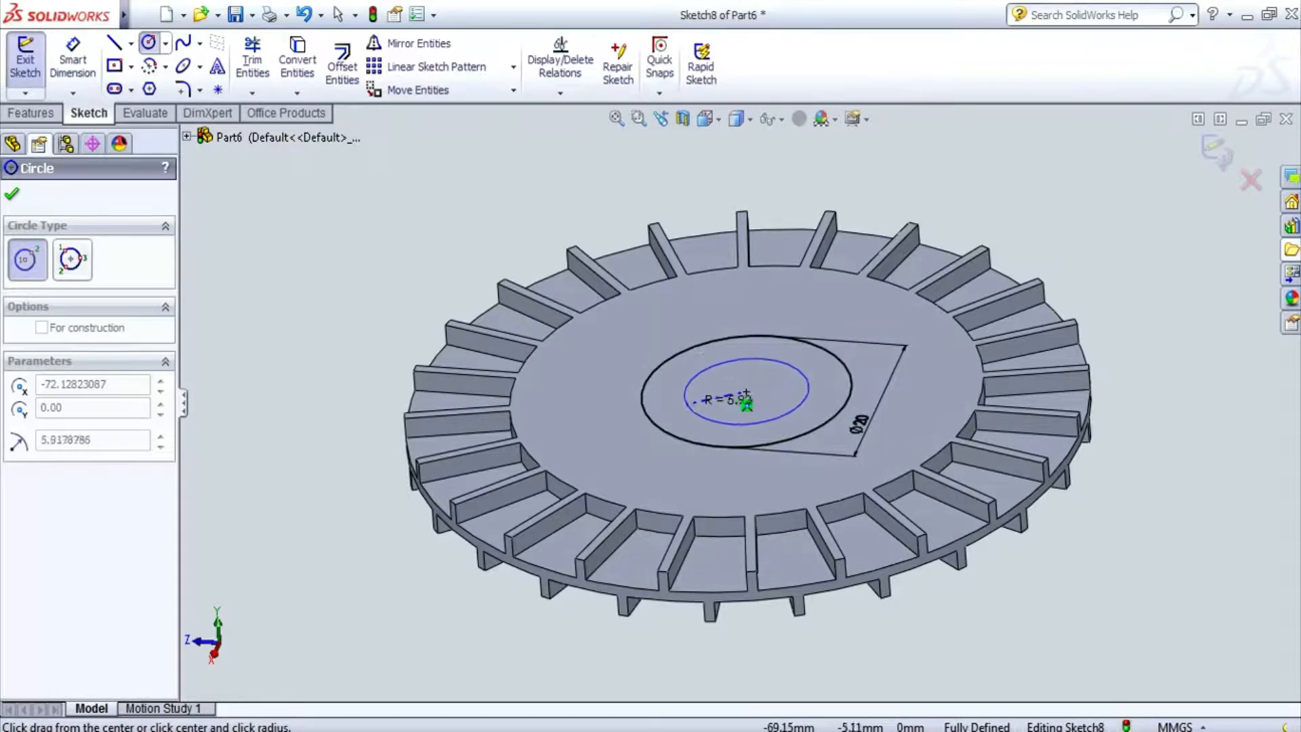
click(687, 401)
click(72, 63)
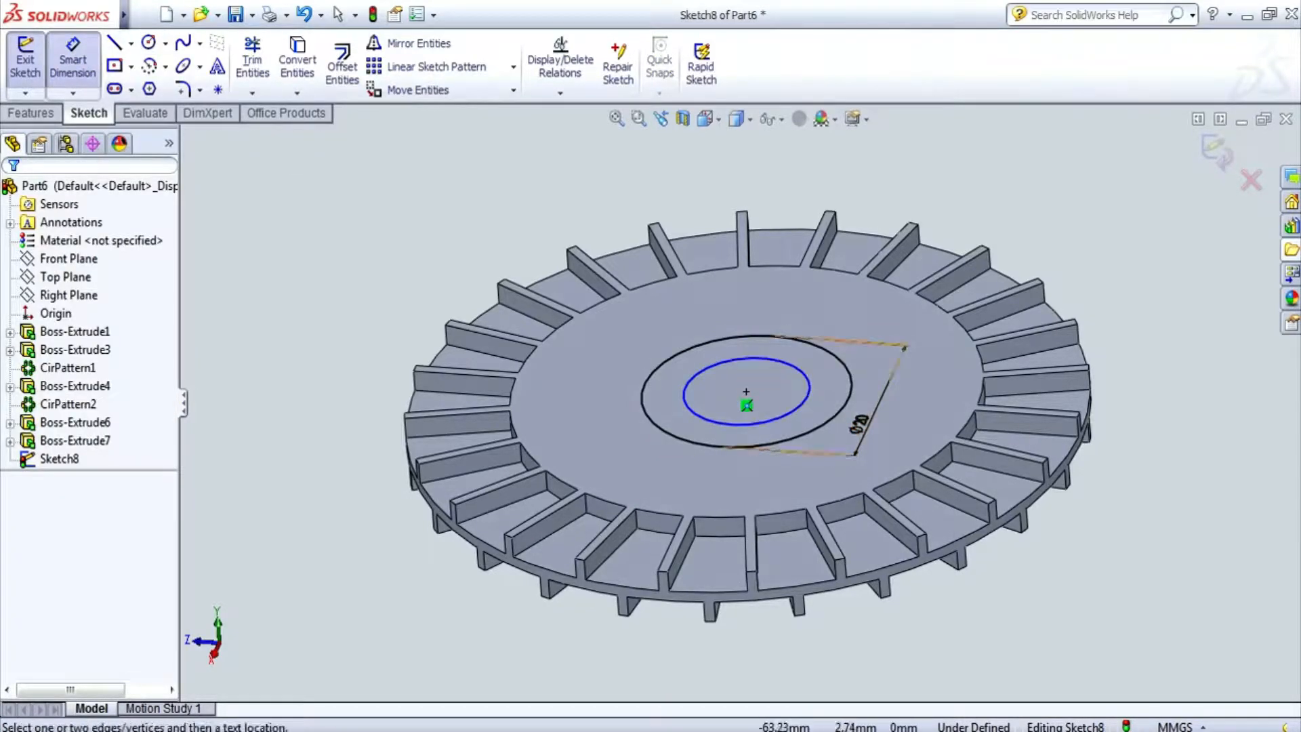
click(684, 397)
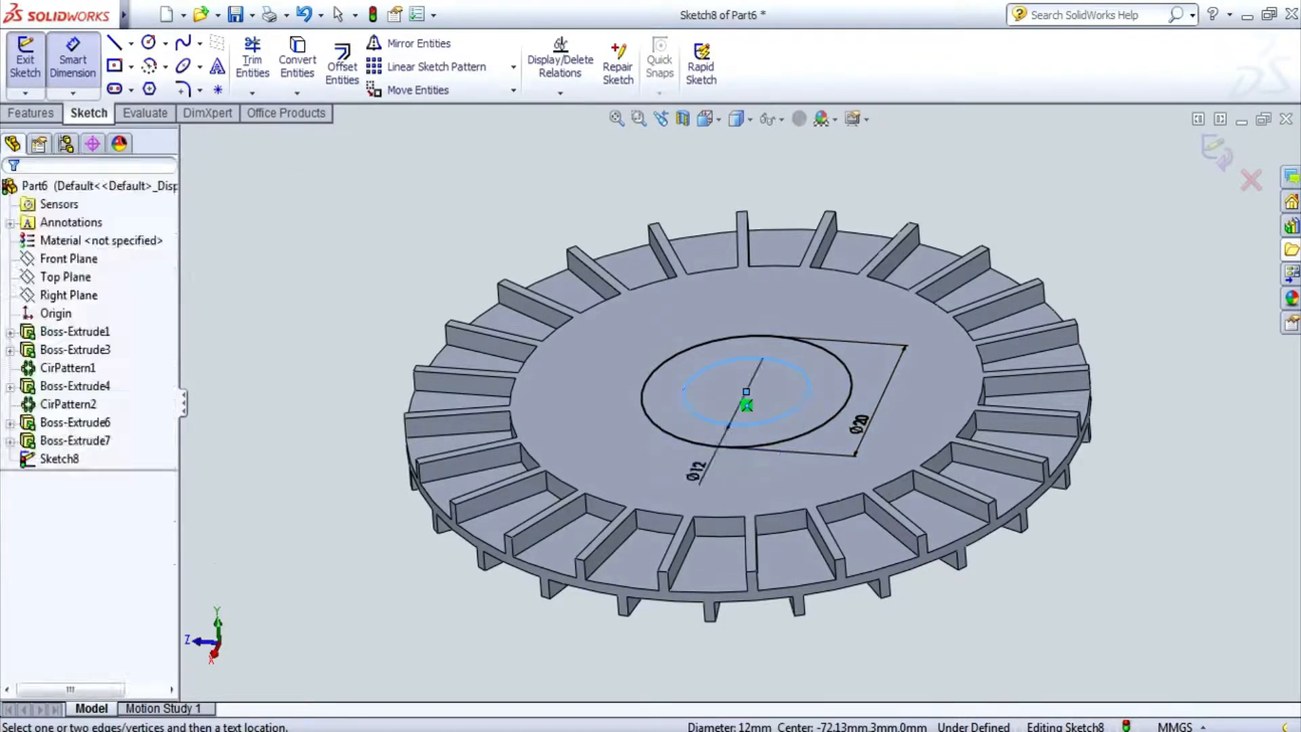
click(709, 468)
text(12)
key(Return)
- Extrude the ring between the two concentric circles 3 mm as a boss
click(32, 64)
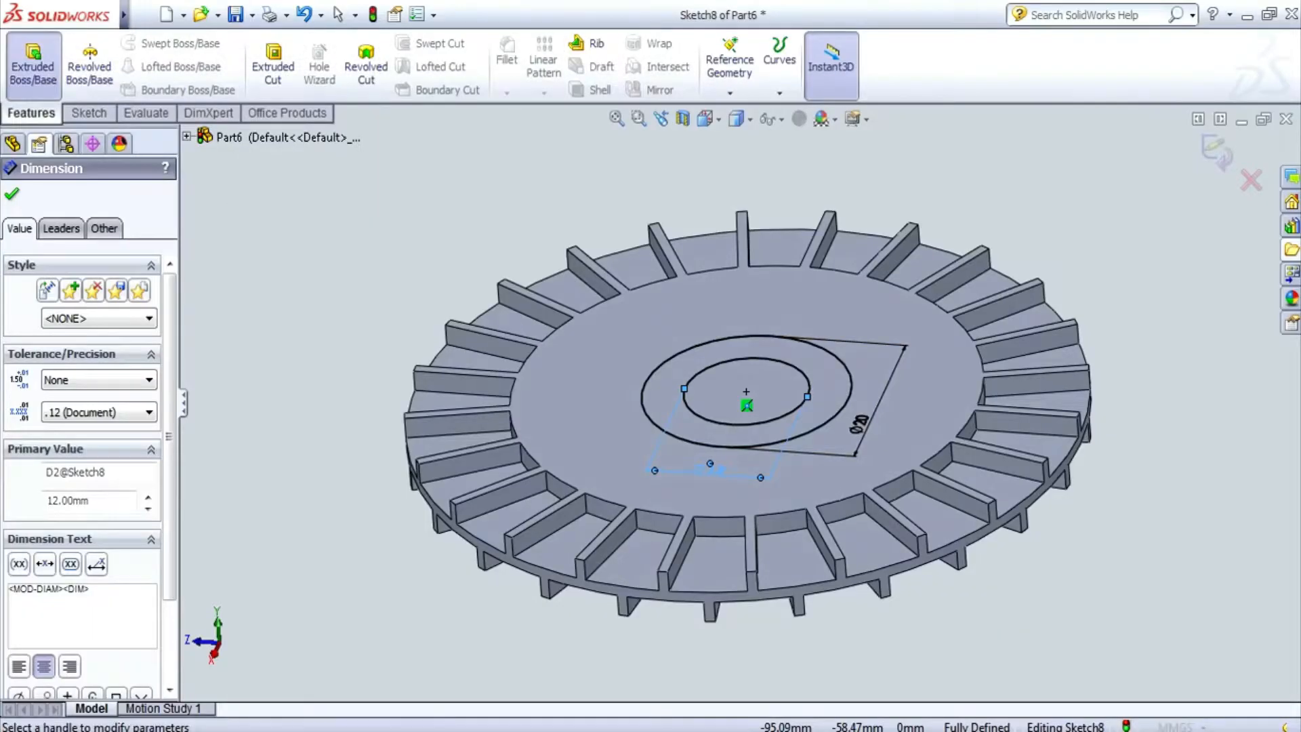
text(3)
key(Return)
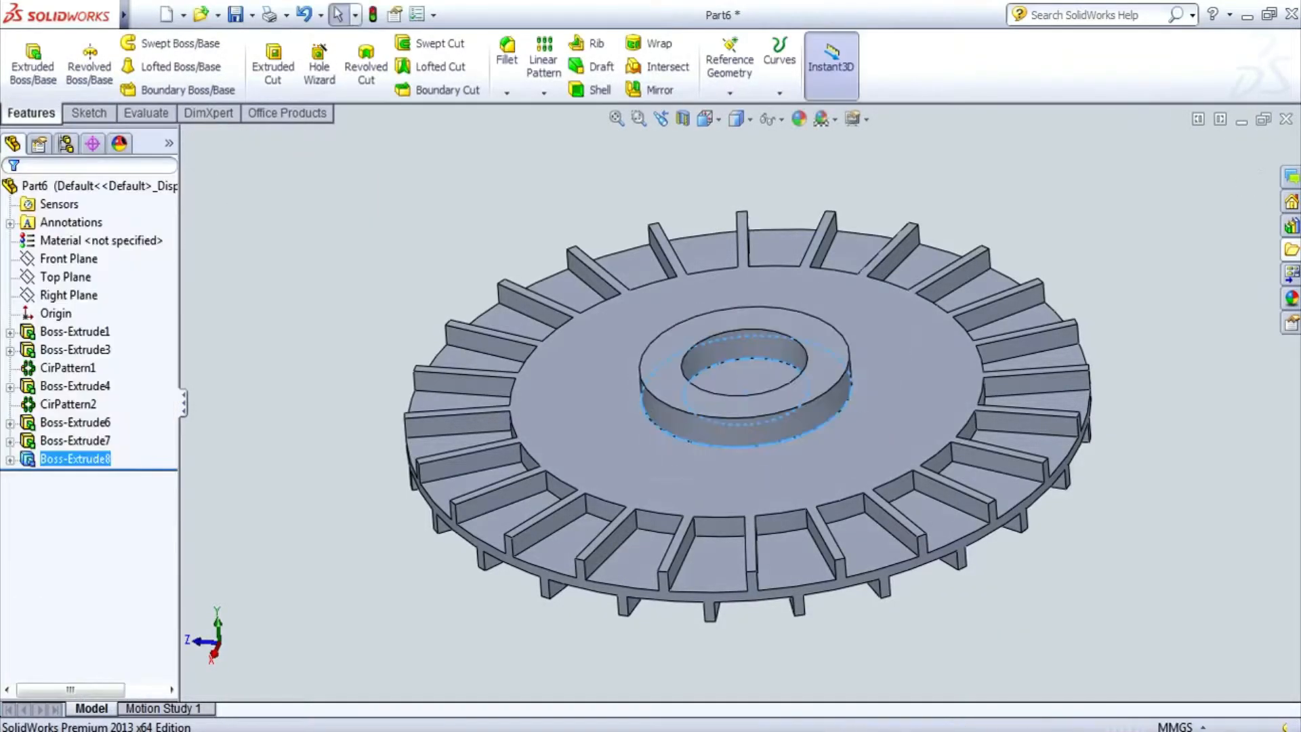
- Sketch a centred circle on the flat hub face around the raised ring and set its diameter to 12 mm
click(88, 113)
click(25, 58)
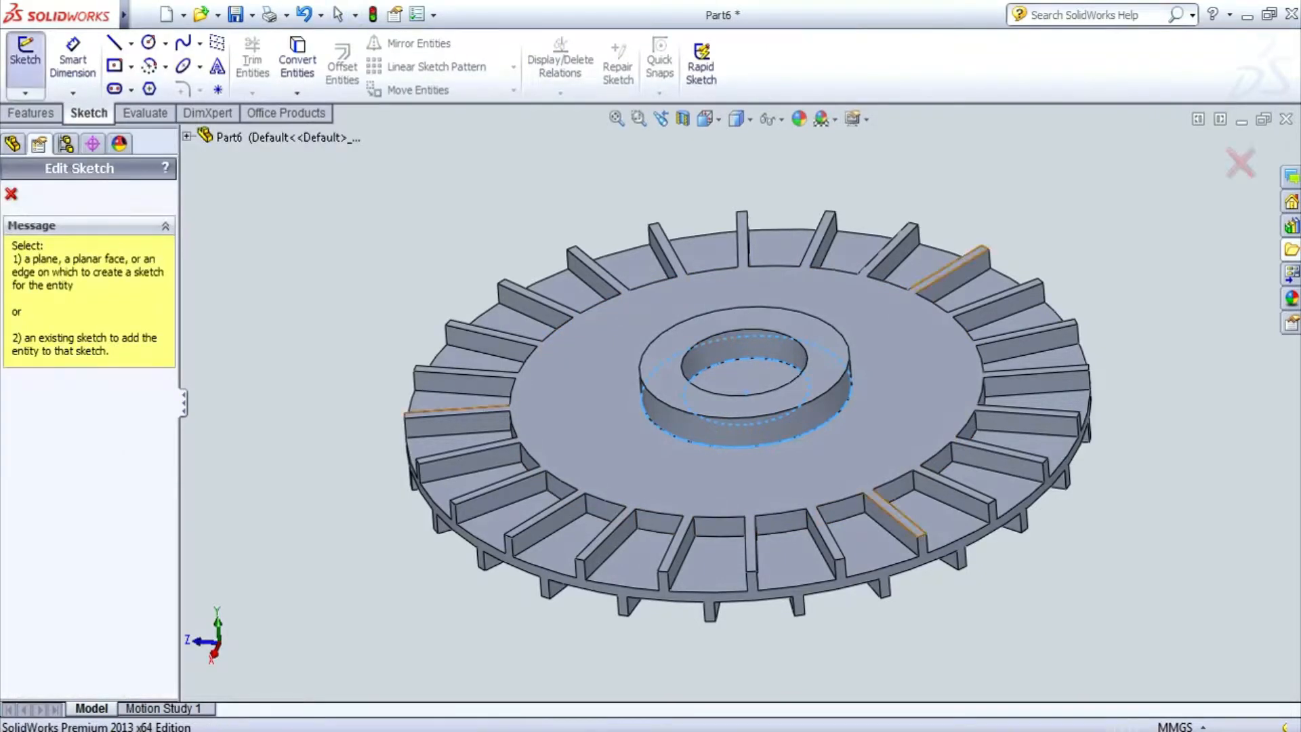
click(596, 400)
click(148, 43)
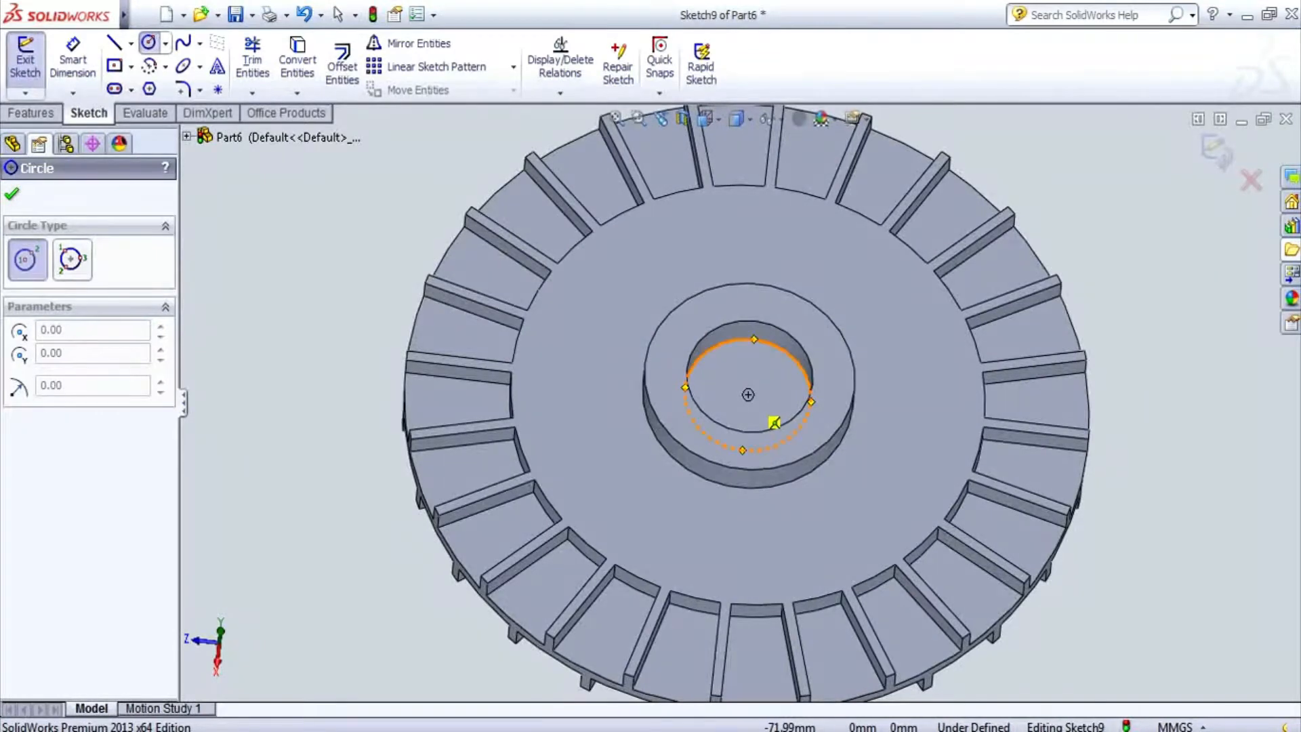
click(774, 421)
click(713, 349)
click(73, 60)
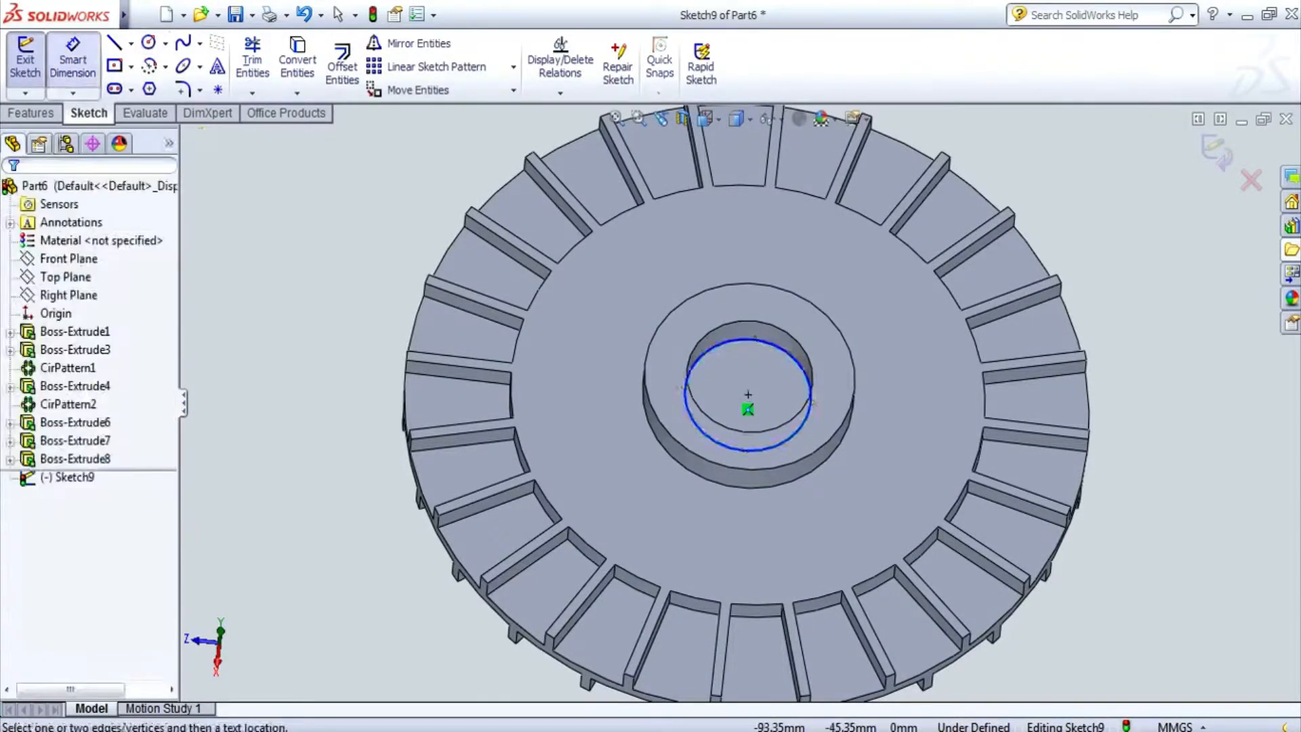
click(785, 353)
click(827, 254)
text(12)
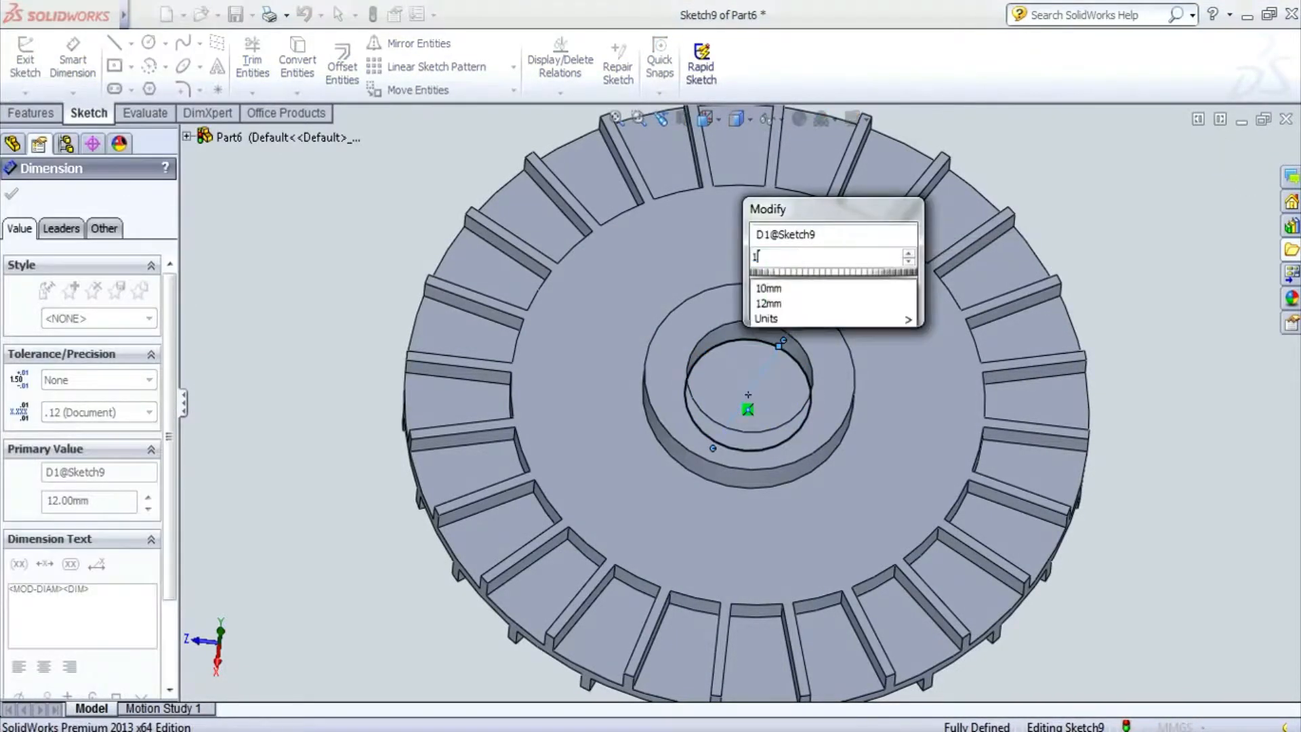
key(Return)
- Cut the 12 mm circle through the whole part with an extruded cut set to Through All
click(30, 113)
click(272, 67)
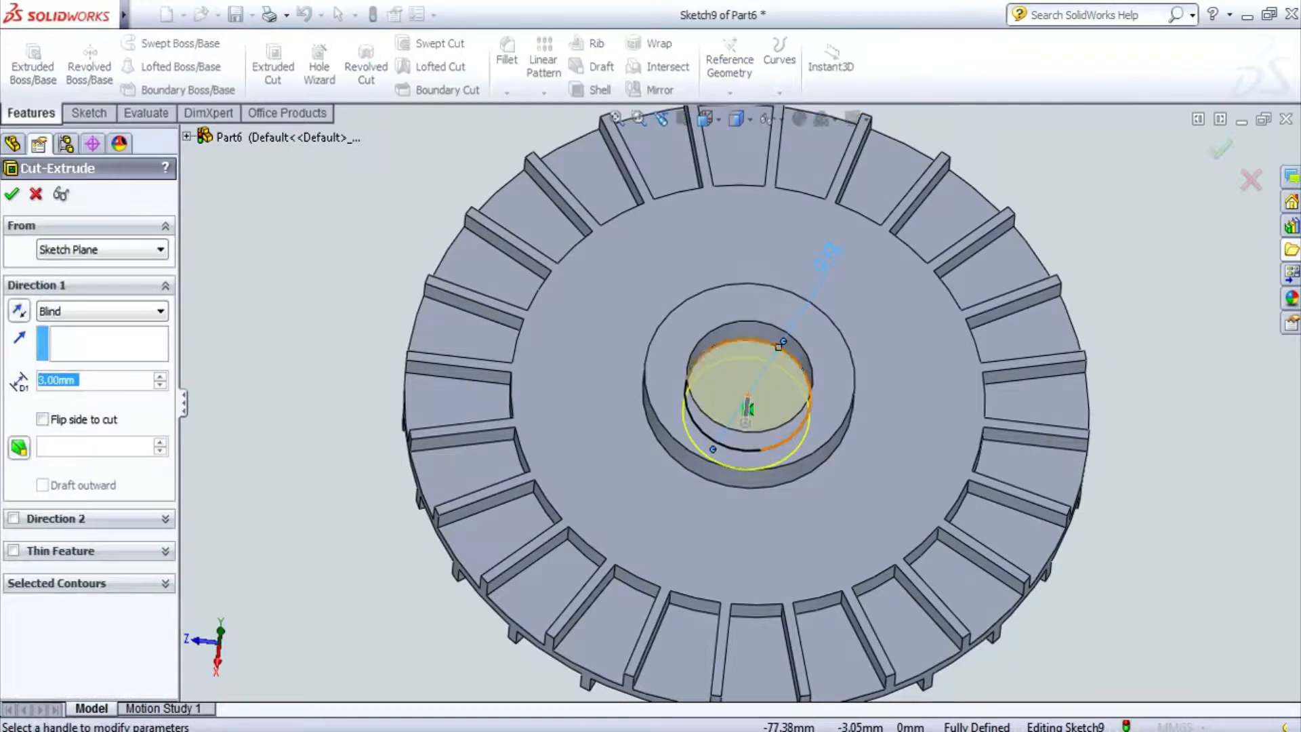
click(102, 311)
click(68, 341)
click(10, 194)
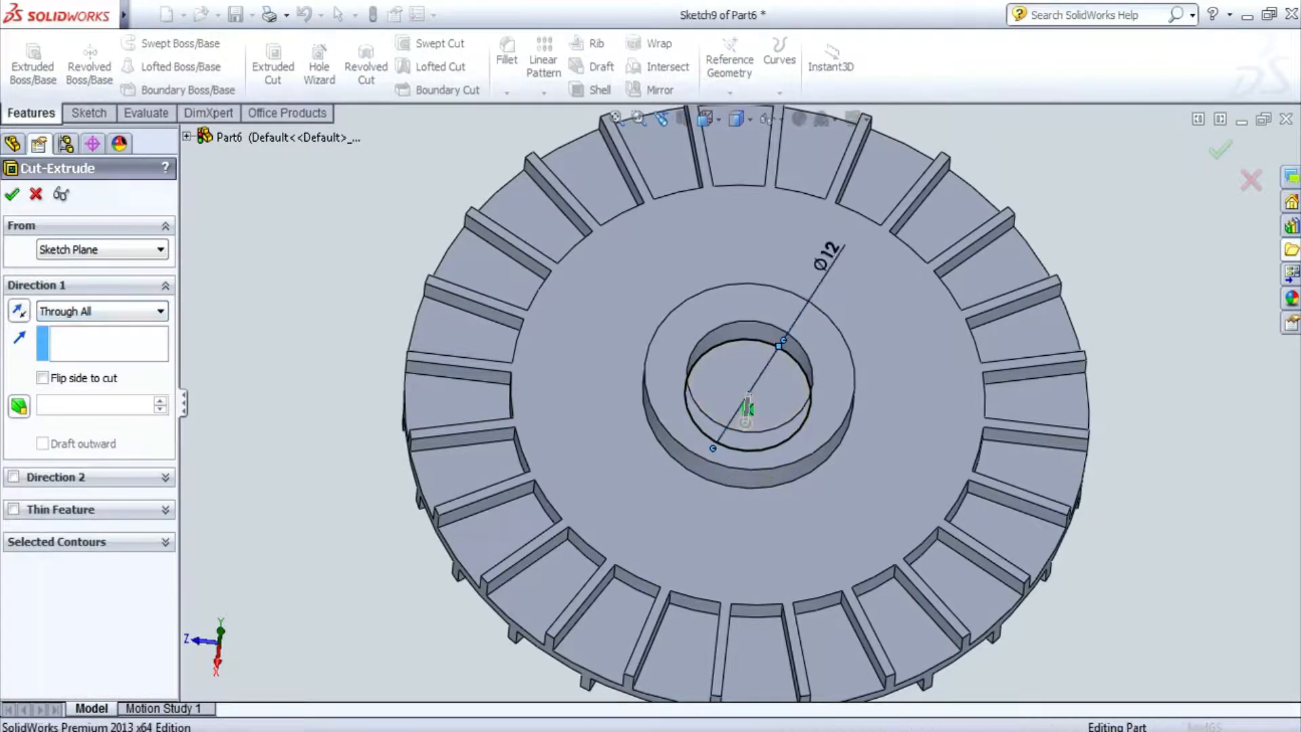
- Start a new sketch on the flat hub face surrounding the raised ring
middle_drag(745, 305, 704, 365)
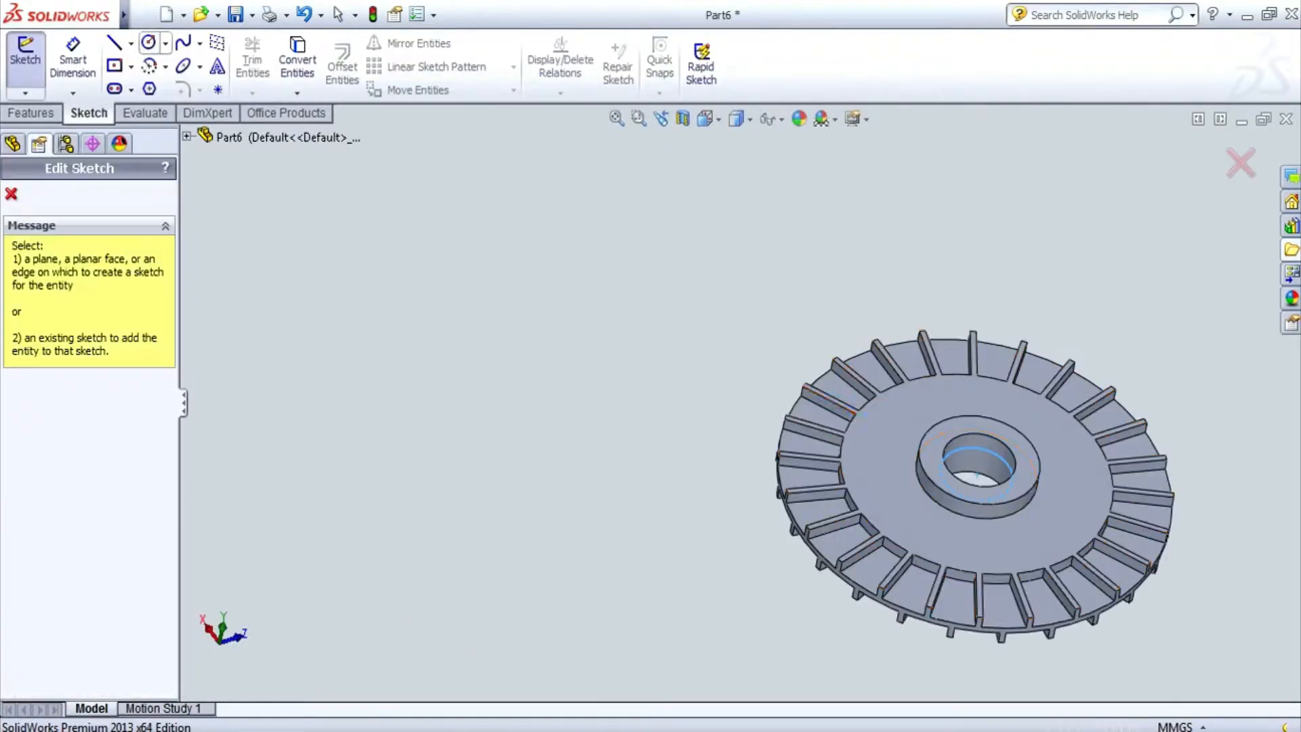
click(1057, 460)
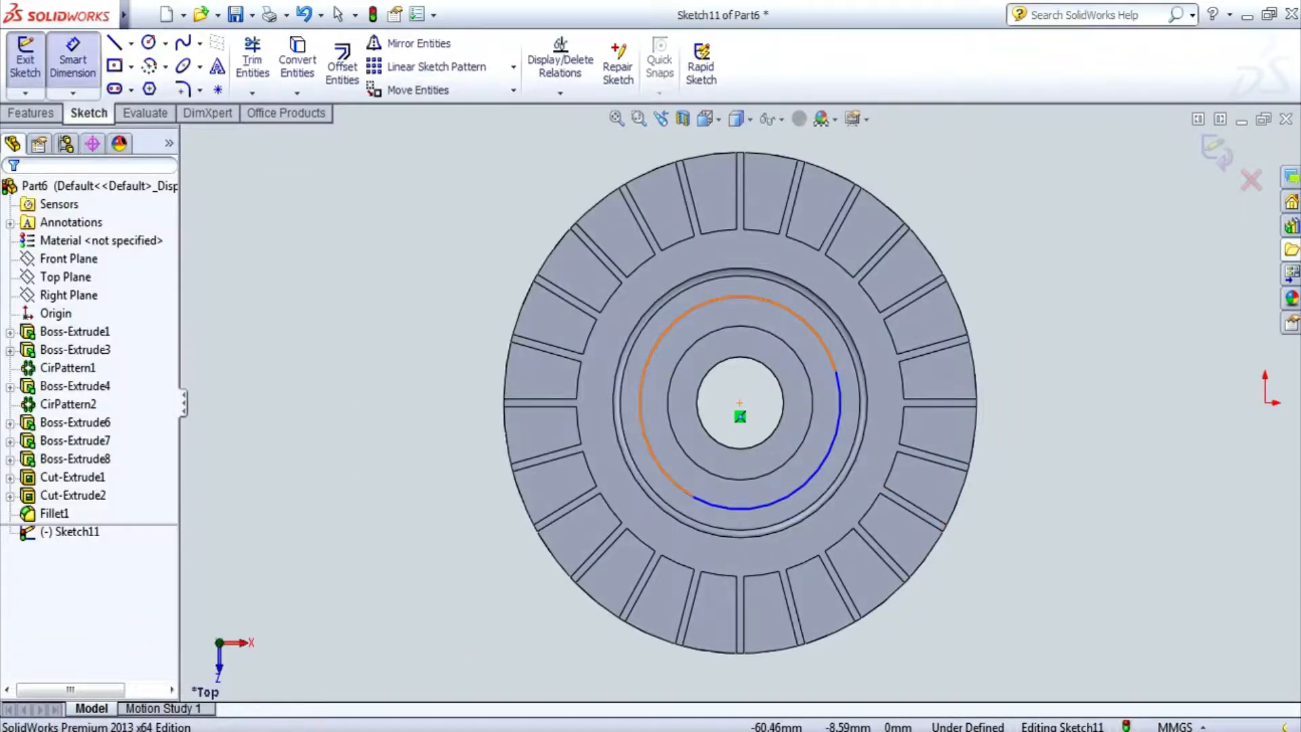
- Set the diameter of the sketched circle around the raised ring to 28 mm
click(838, 372)
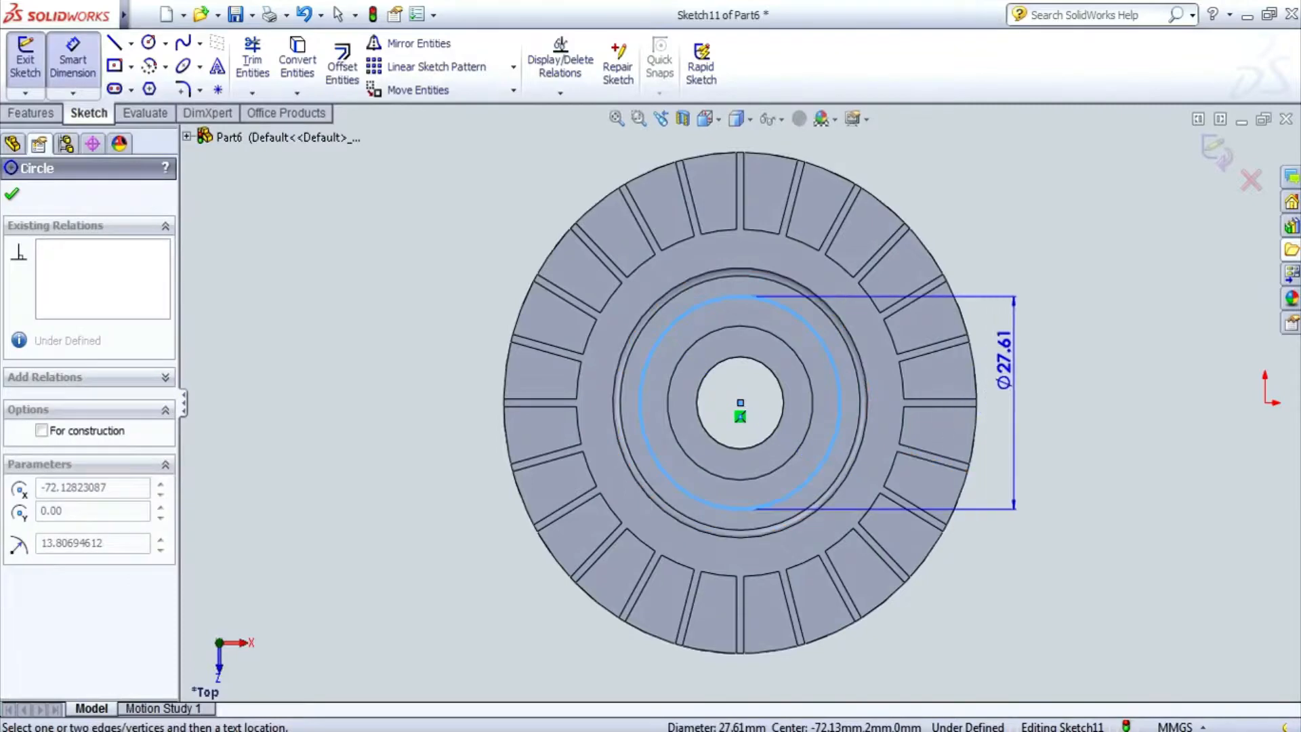
click(1014, 500)
text(28)
key(Return)
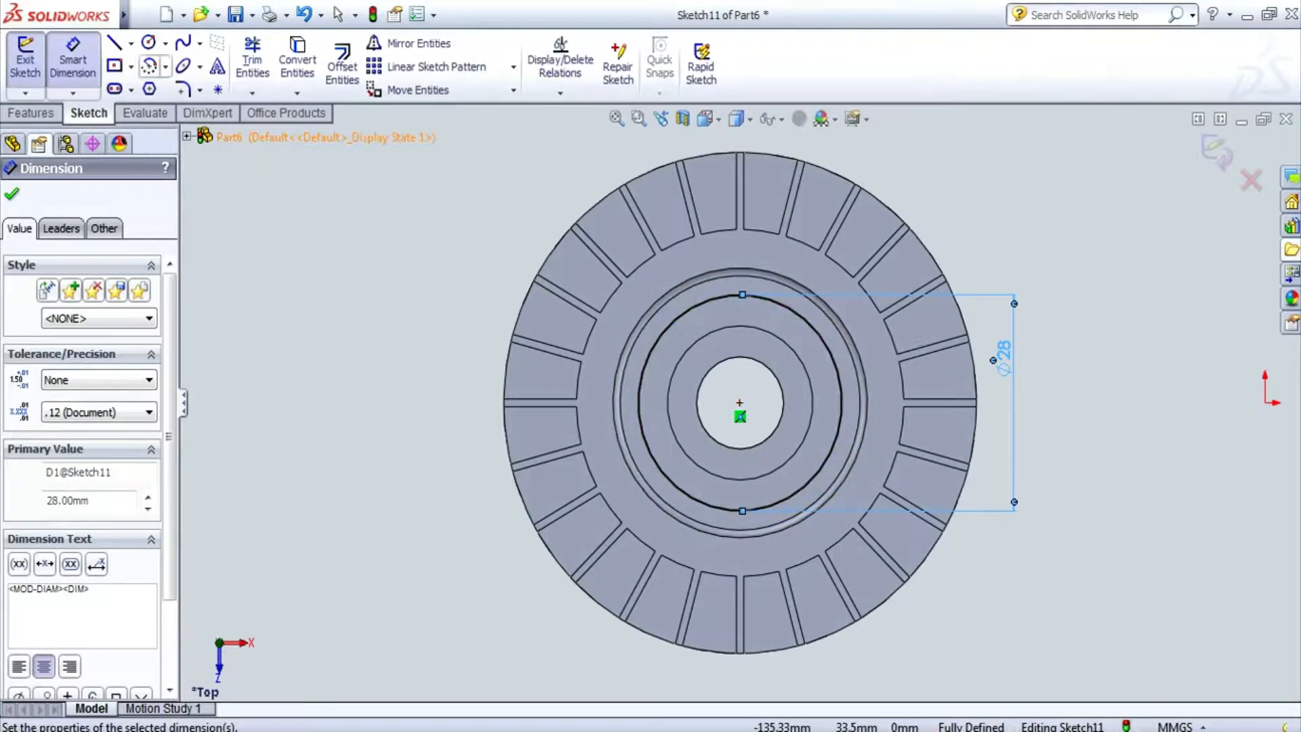
- Sketch a small circle centred on the 28 mm circle's upper quadrant and set its diameter to 3 mm
click(148, 43)
click(740, 295)
click(743, 309)
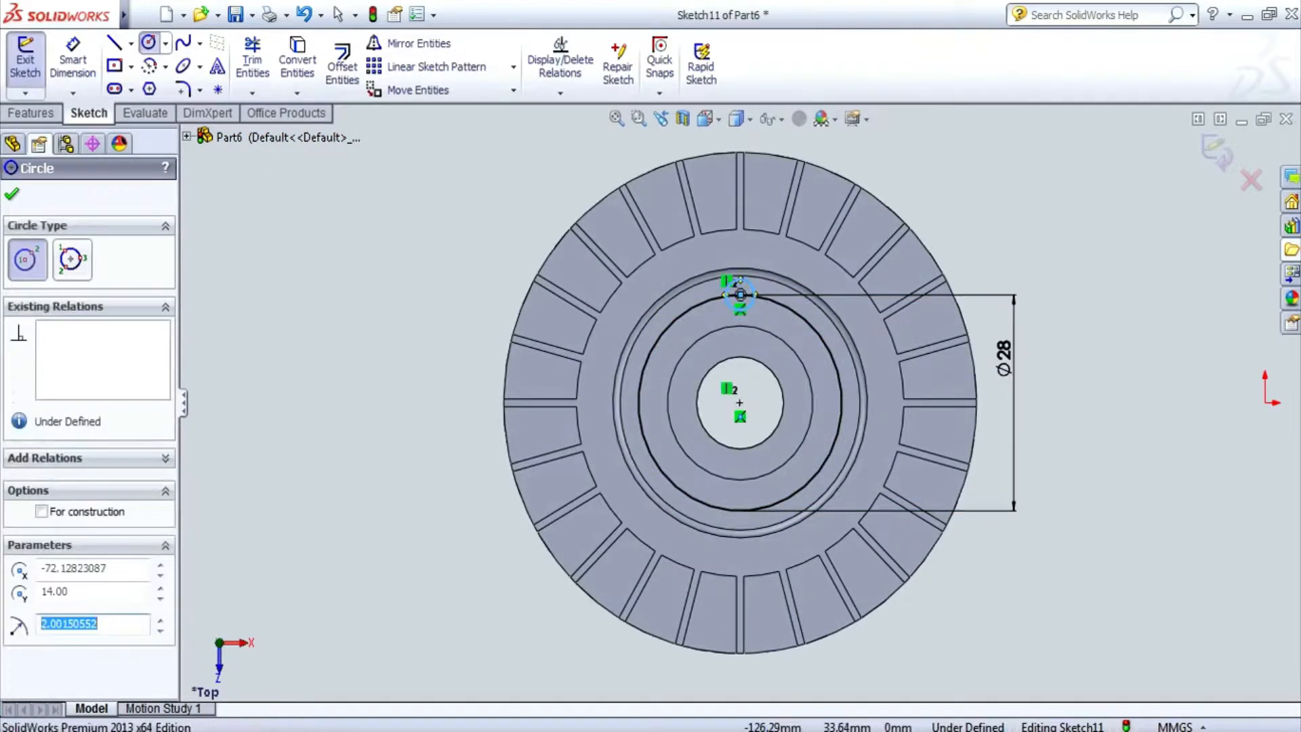
click(73, 64)
click(727, 290)
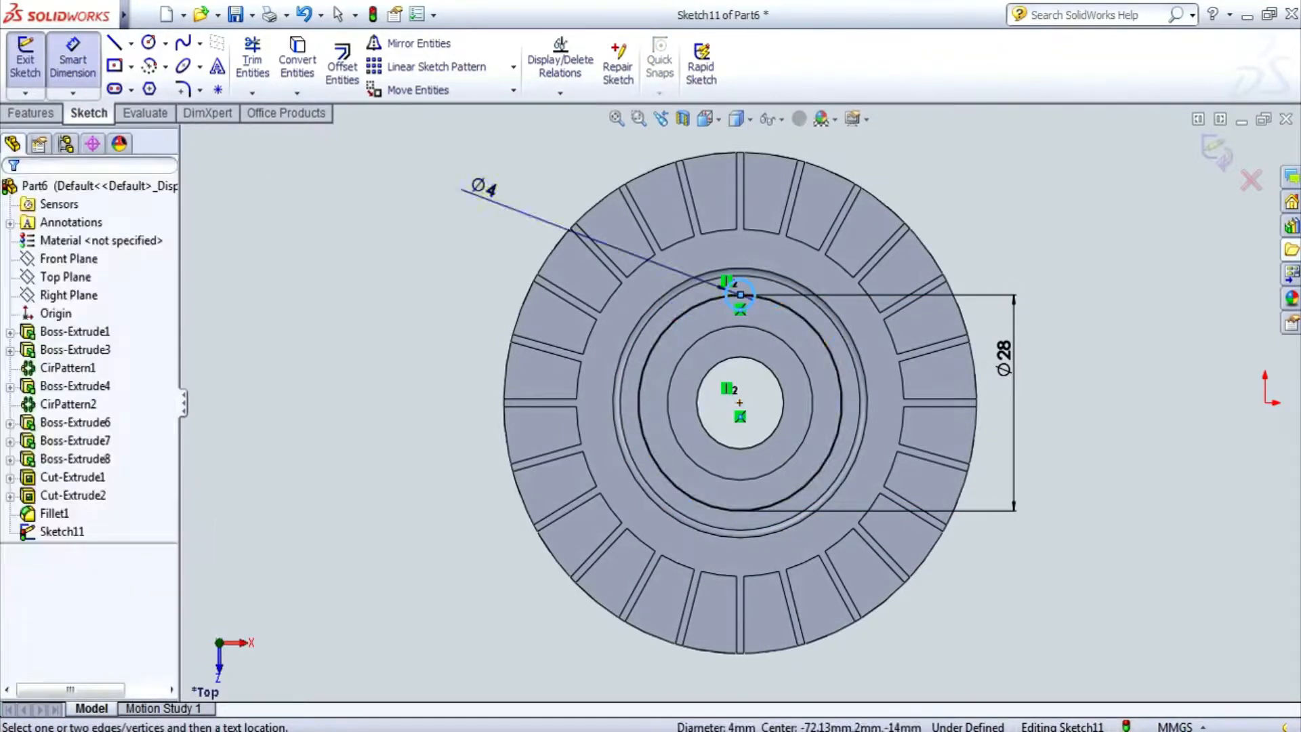
click(474, 184)
text(3)
key(Return)
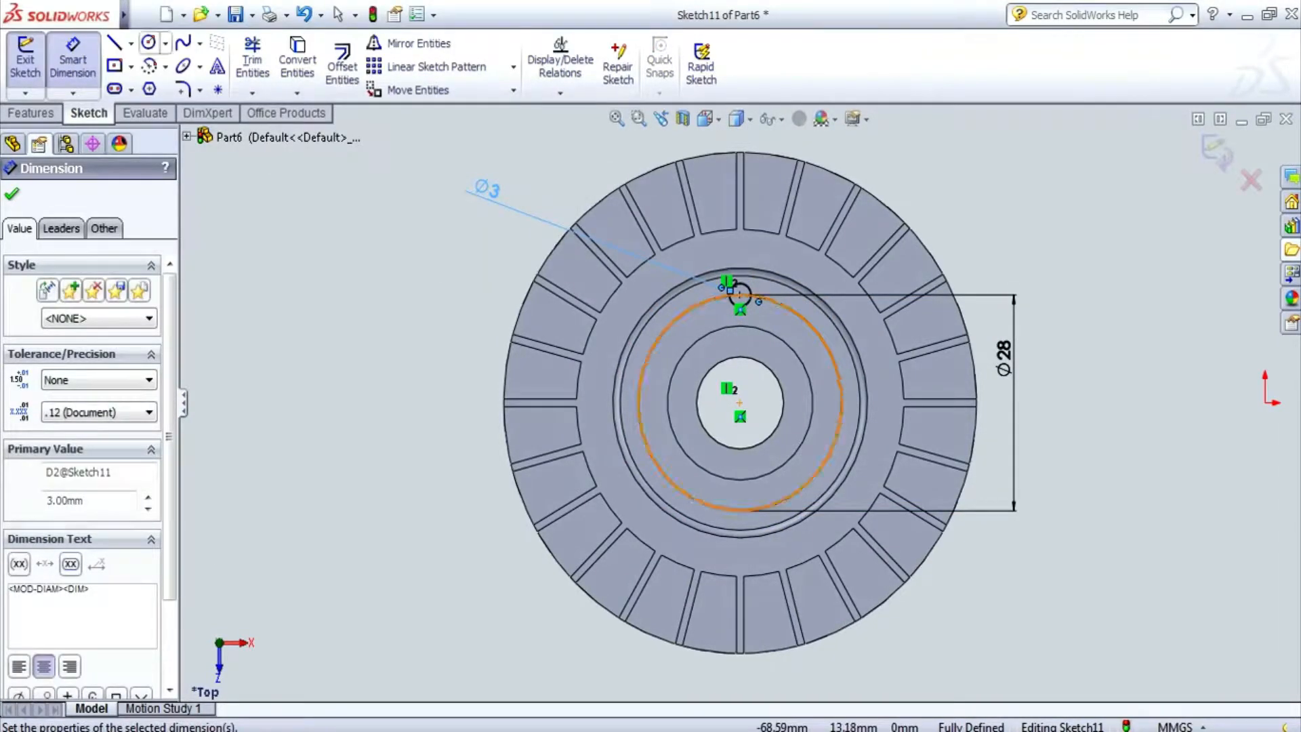
- Sketch a second small circle centred on the 28 mm circle's lower quadrant, opposite the first small circle
click(148, 43)
click(740, 510)
click(732, 510)
click(72, 64)
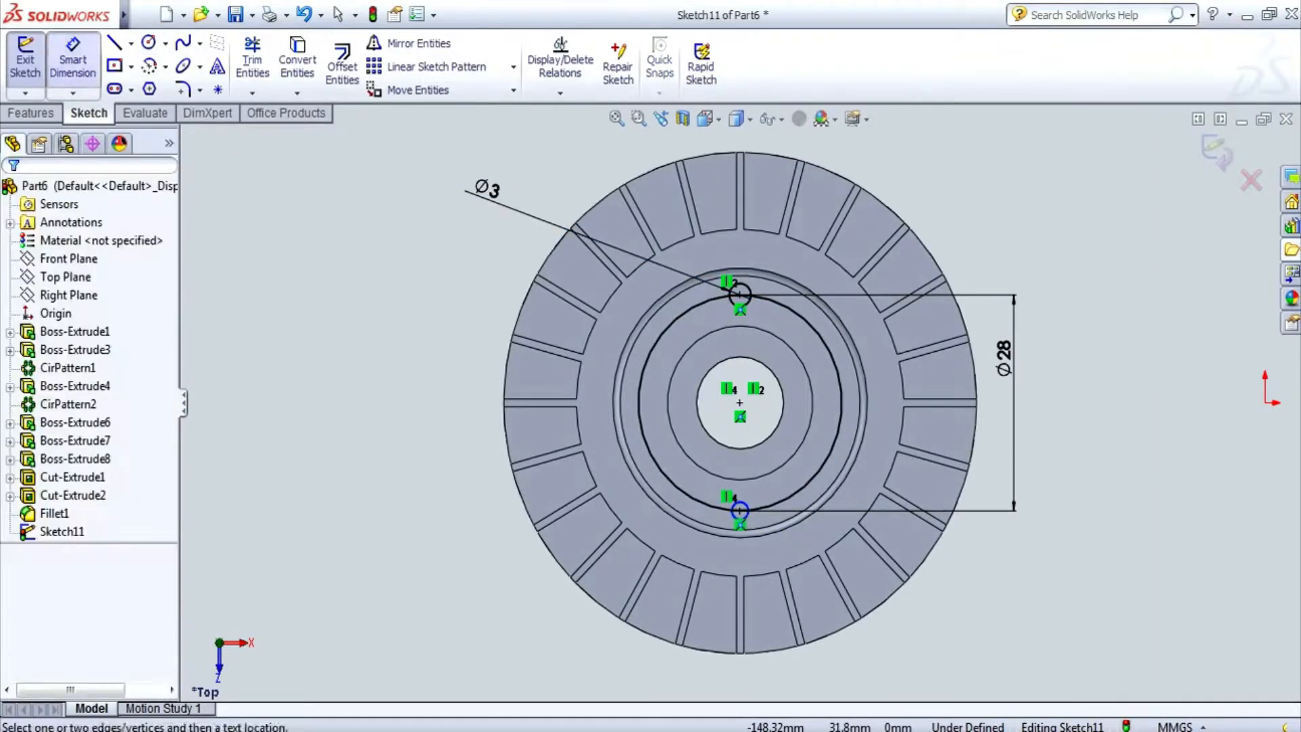
click(740, 510)
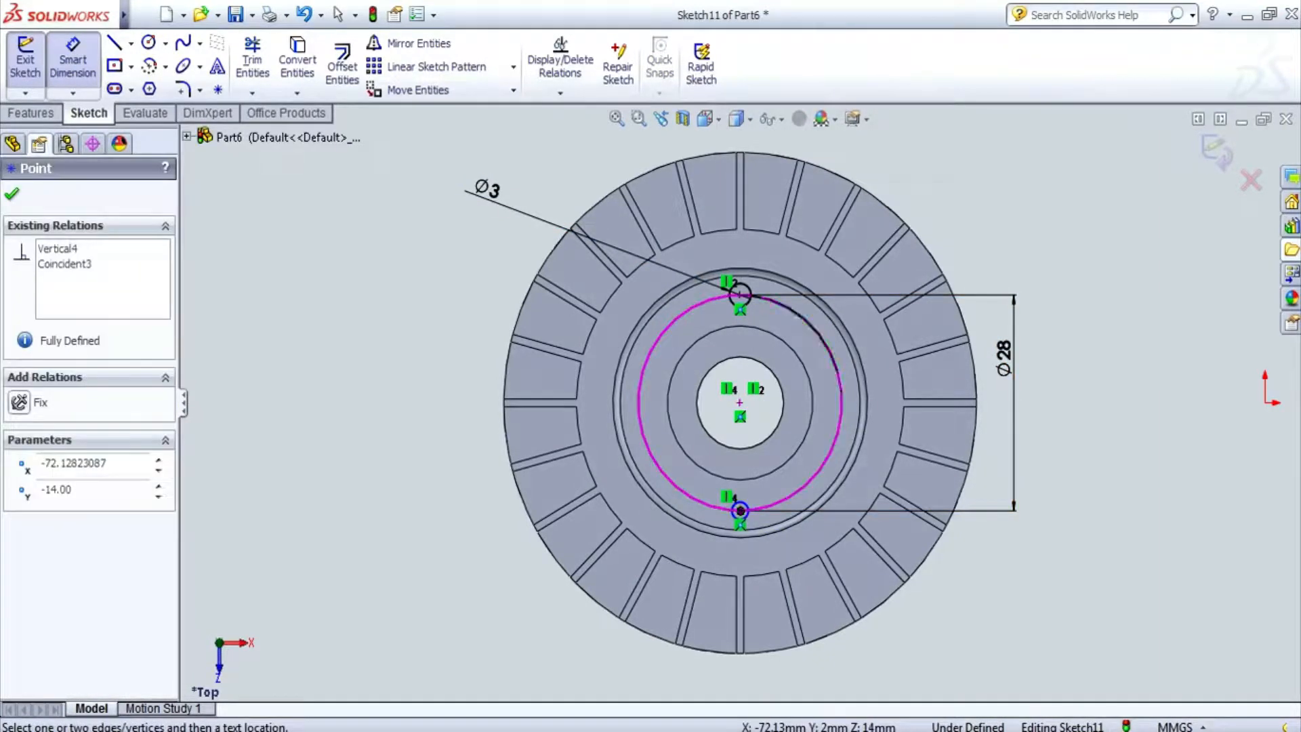
click(779, 503)
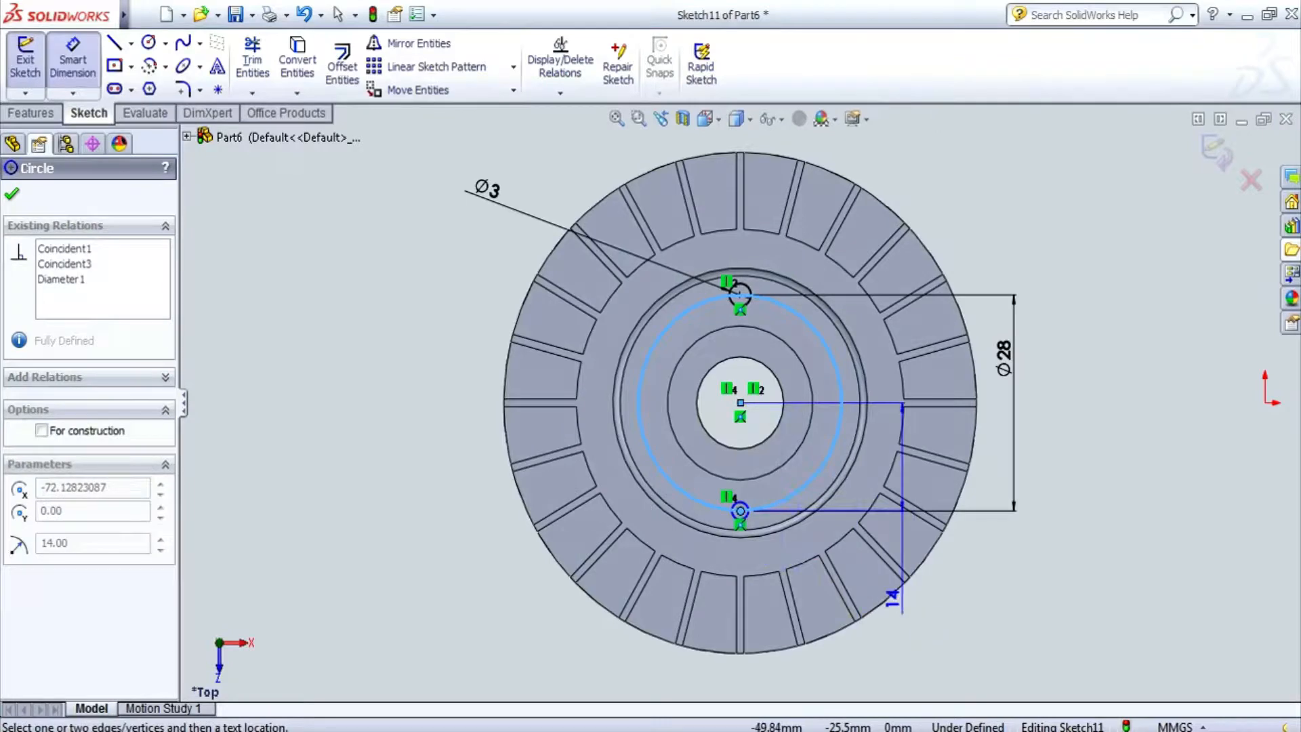
key(Escape)
scroll(803, 543, down, 3)
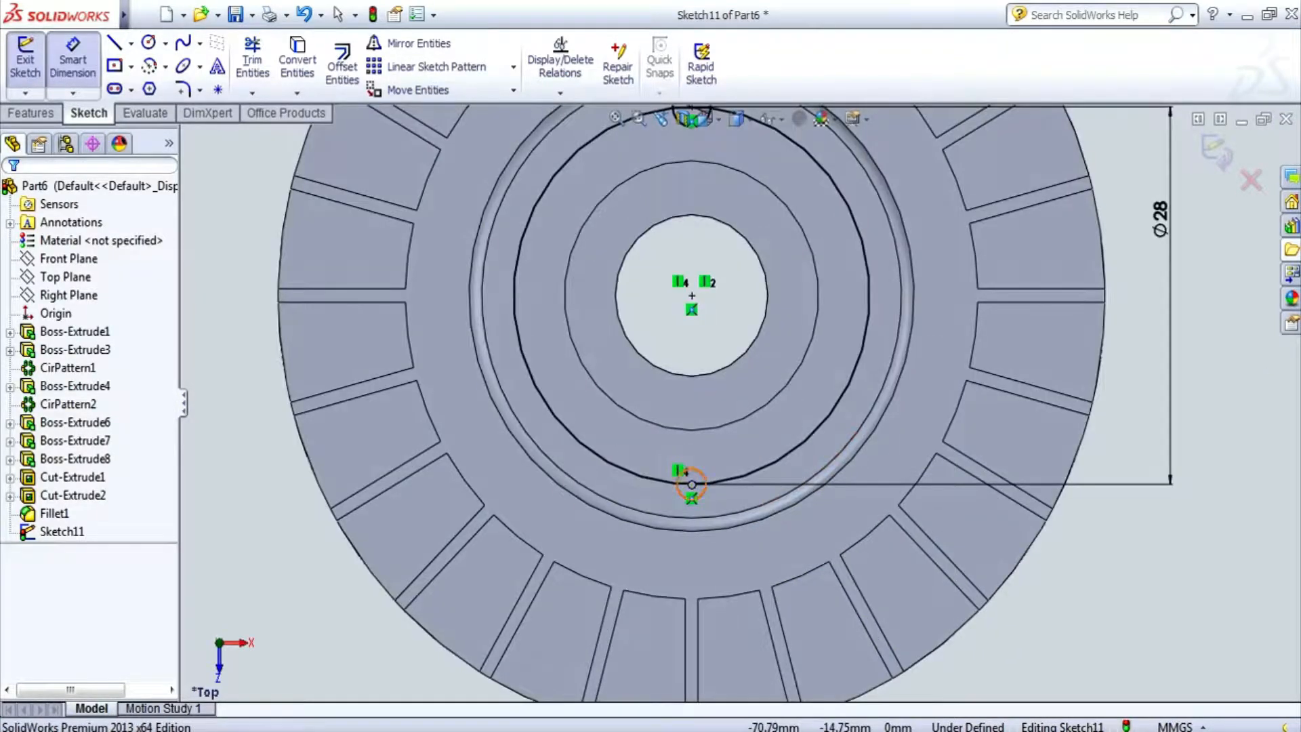
click(691, 484)
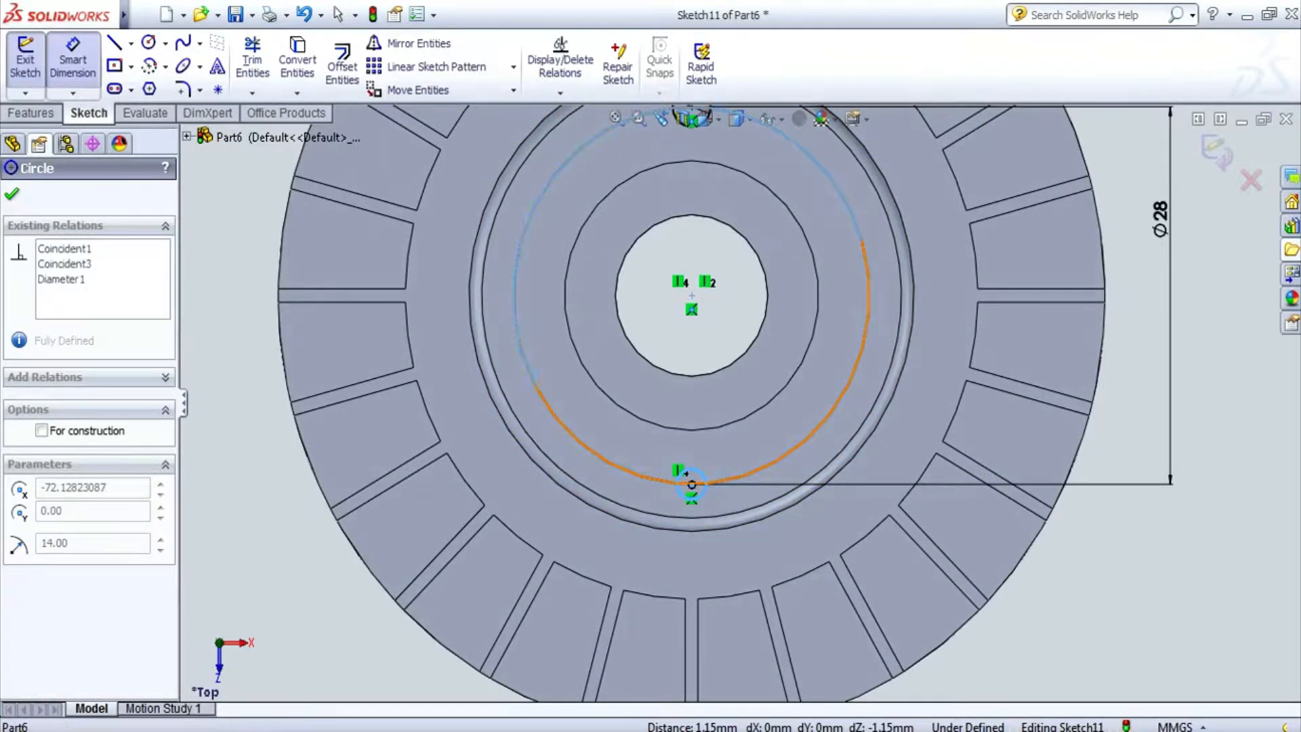
key(Escape)
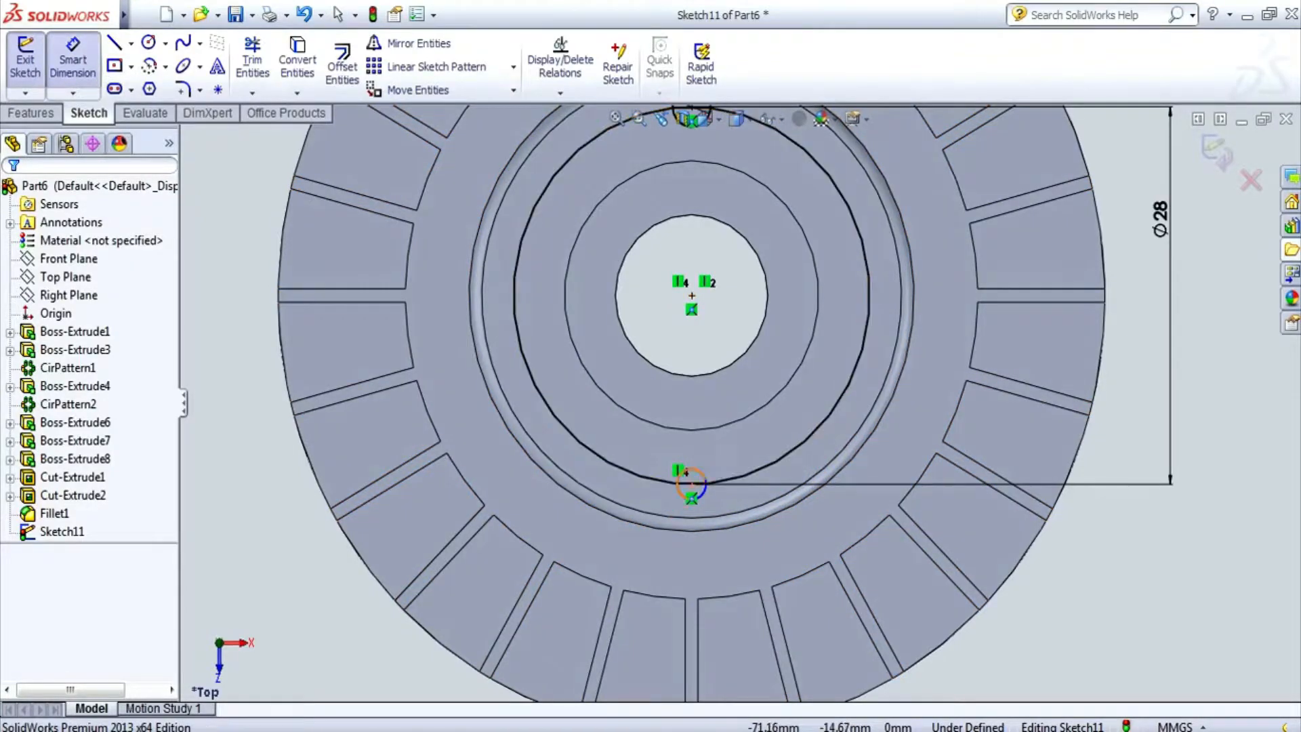
- Set the diameter of the small circle at the lower quadrant to 3 mm
click(691, 484)
click(750, 566)
text(3)
key(Return)
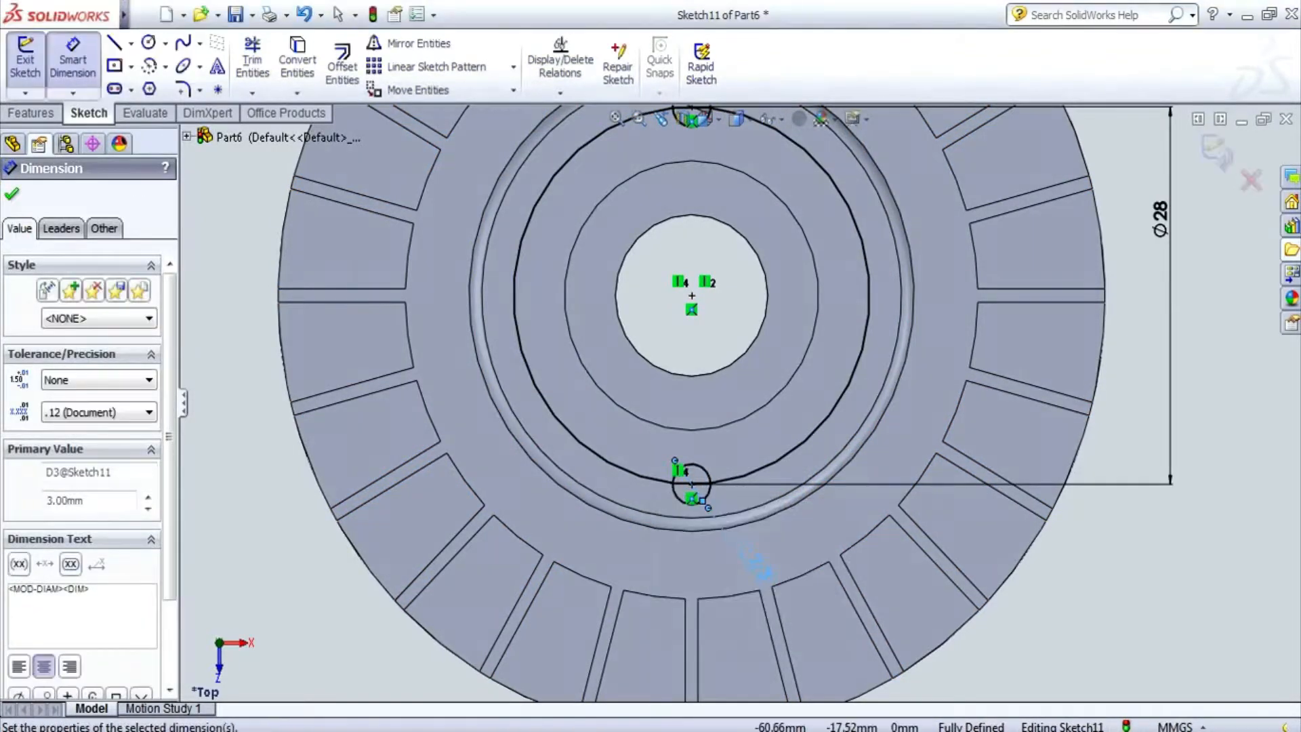
- Cut only the two 3 mm circles through the part with an extruded cut set to Through All
middle_drag(750, 380, 746, 264)
click(30, 112)
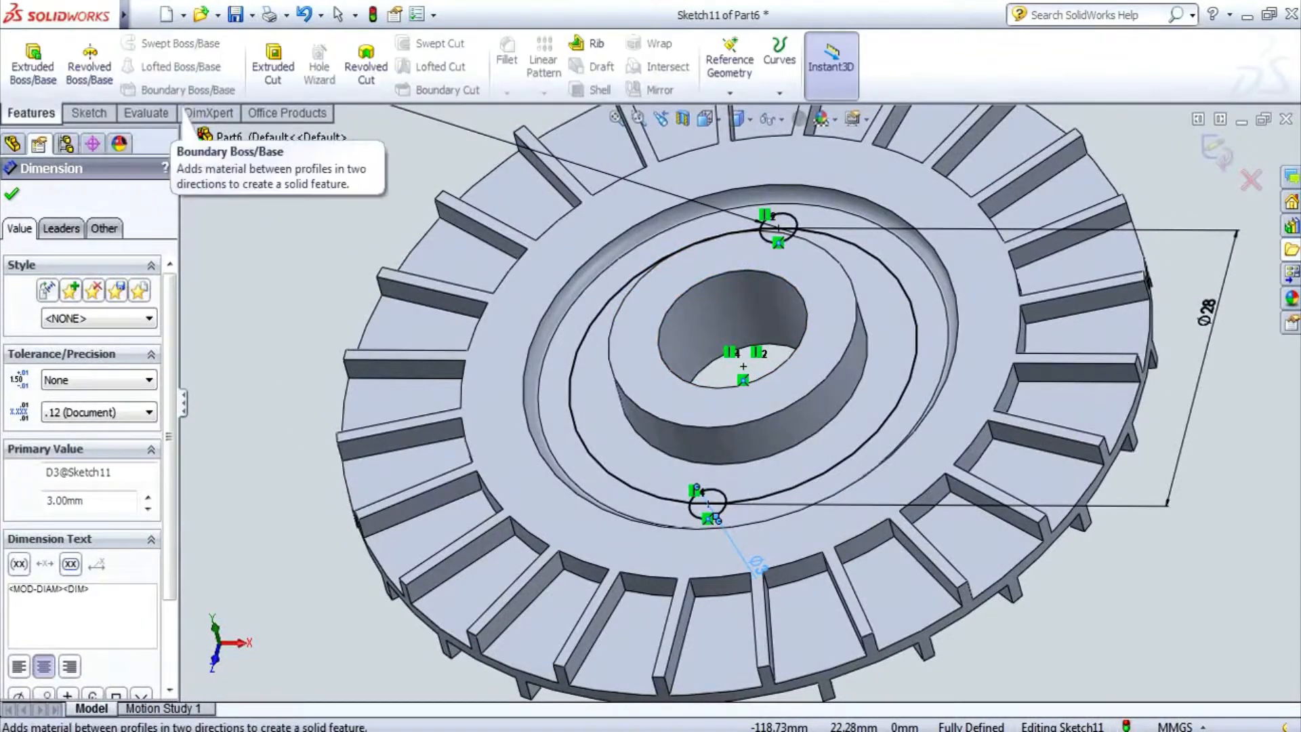
click(273, 67)
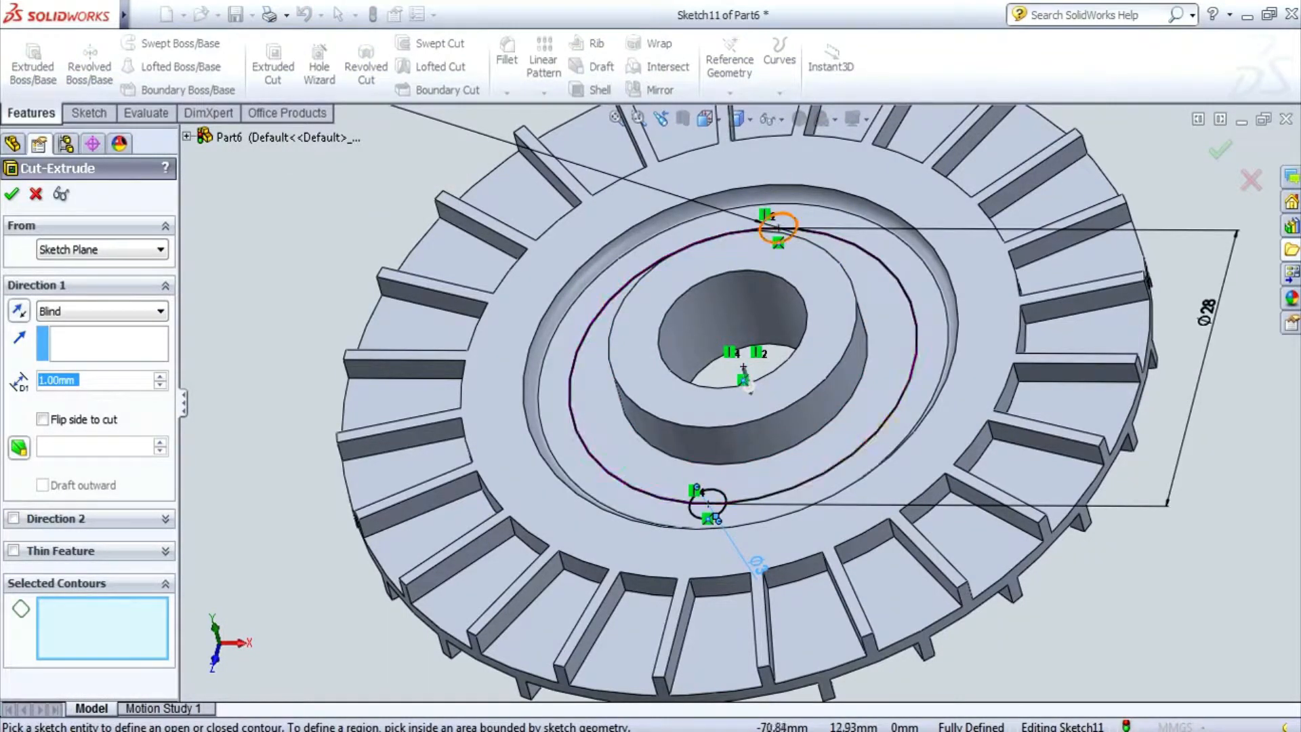
click(781, 245)
click(708, 505)
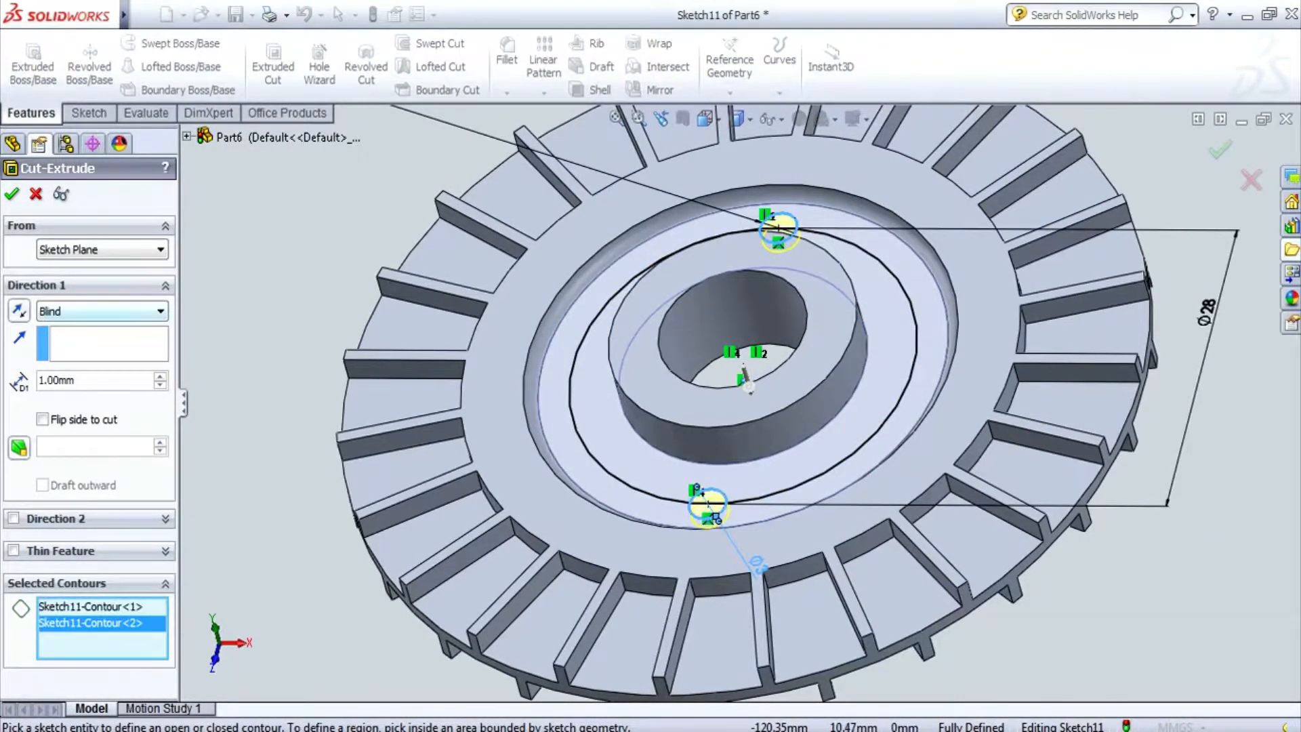
click(102, 311)
click(68, 337)
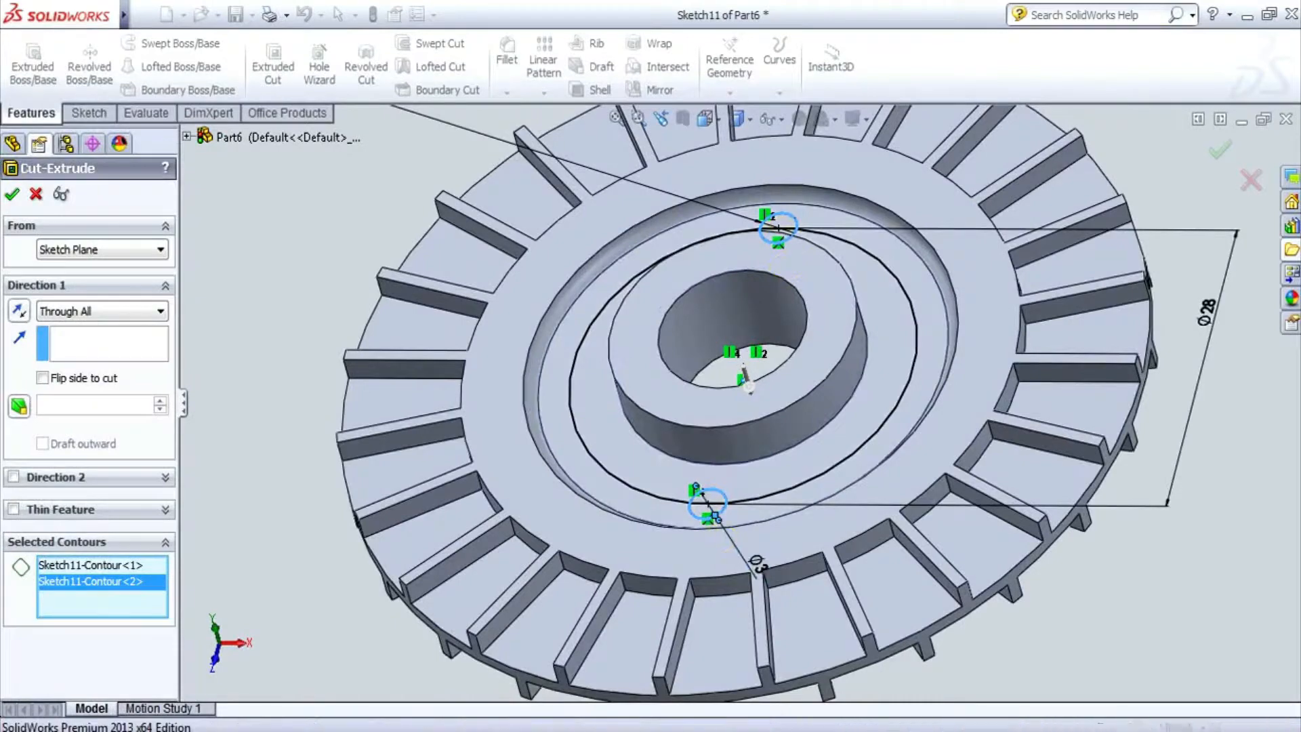
click(12, 194)
click(707, 118)
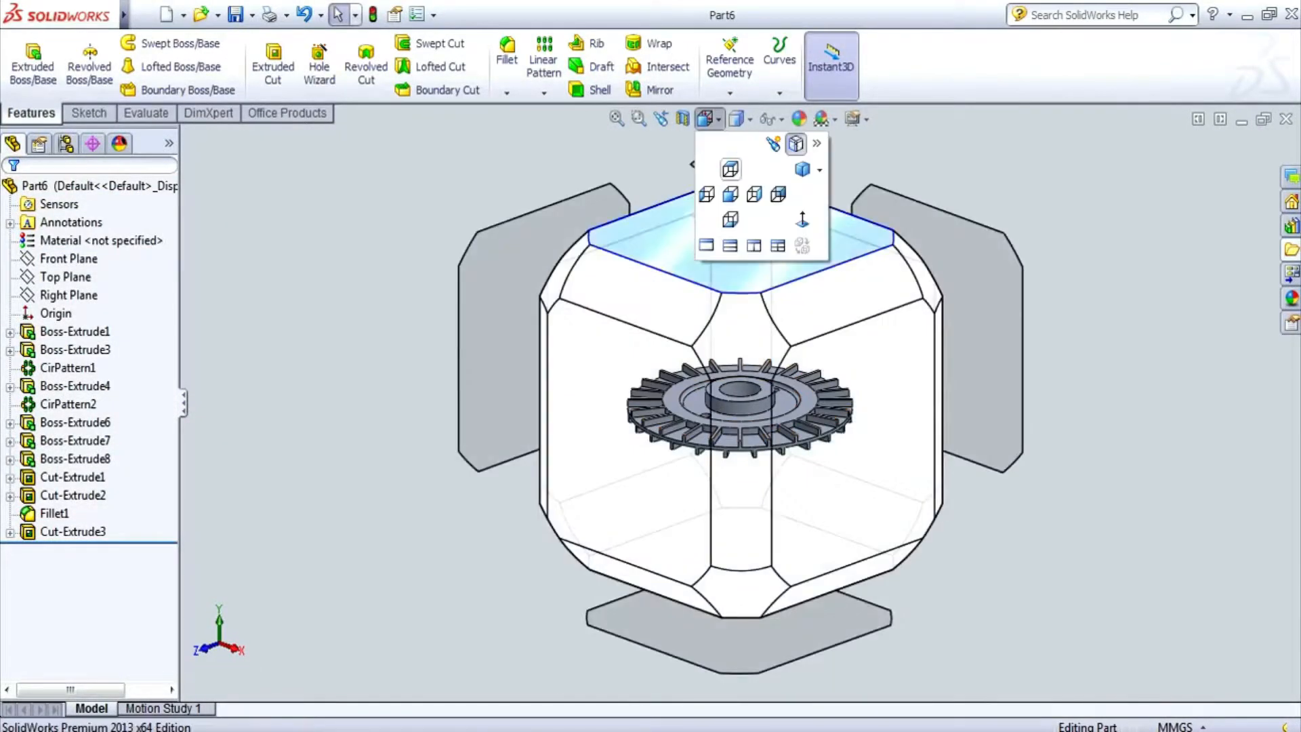
click(731, 169)
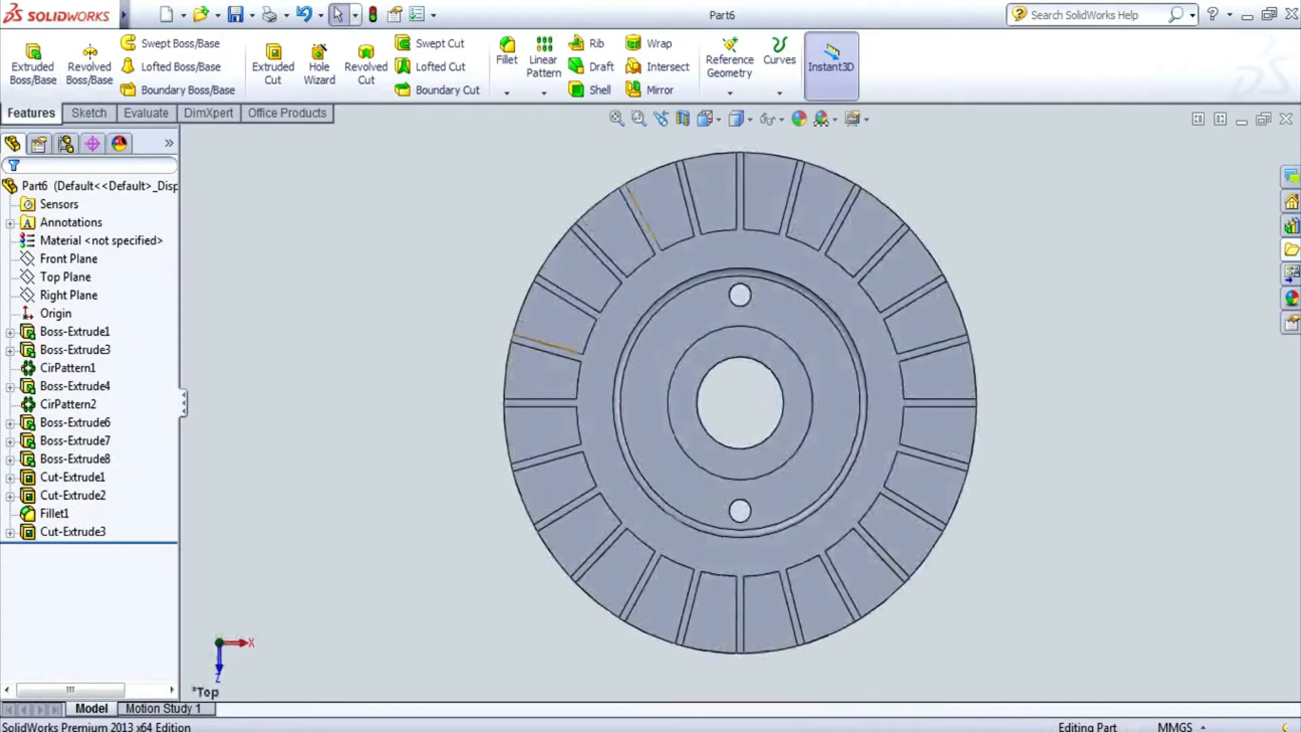
- Sketch a circle on the hub's raised face, centred on the bore and matching its edge, and set its diameter to 12 mm
key(c)
click(739, 342)
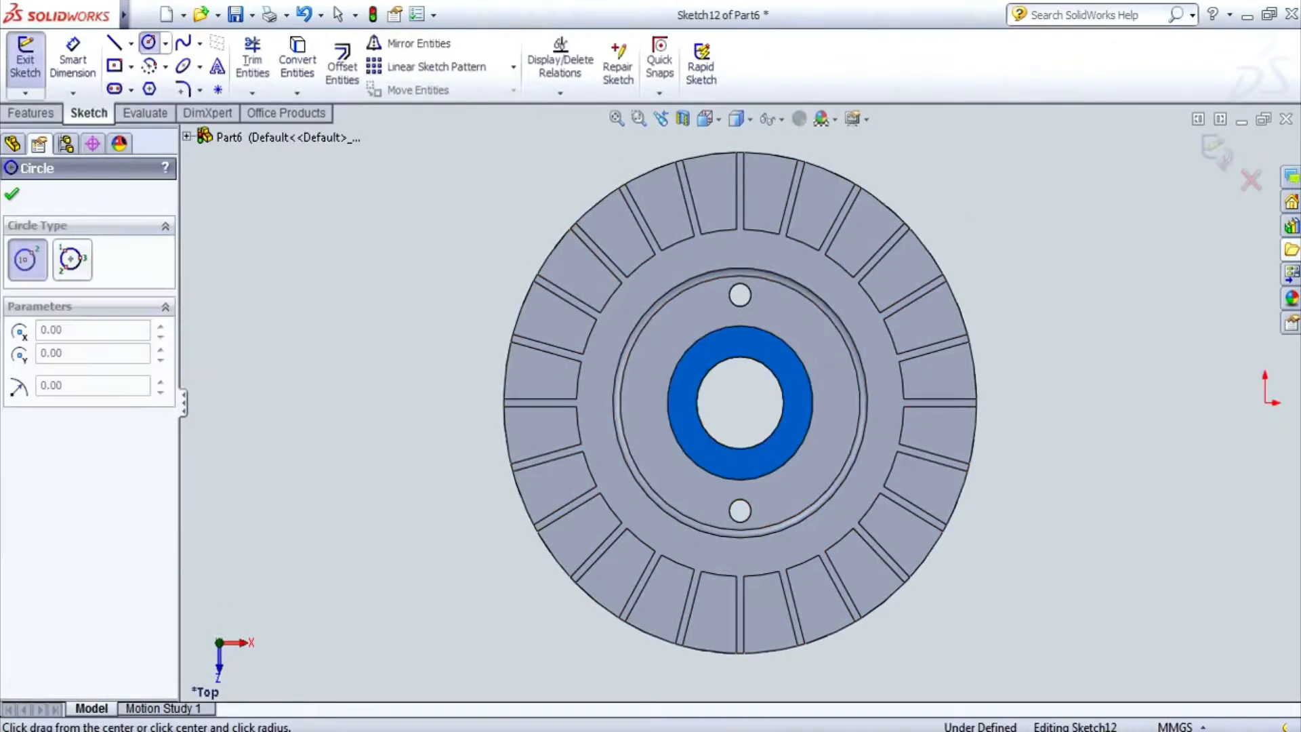
click(740, 403)
click(782, 407)
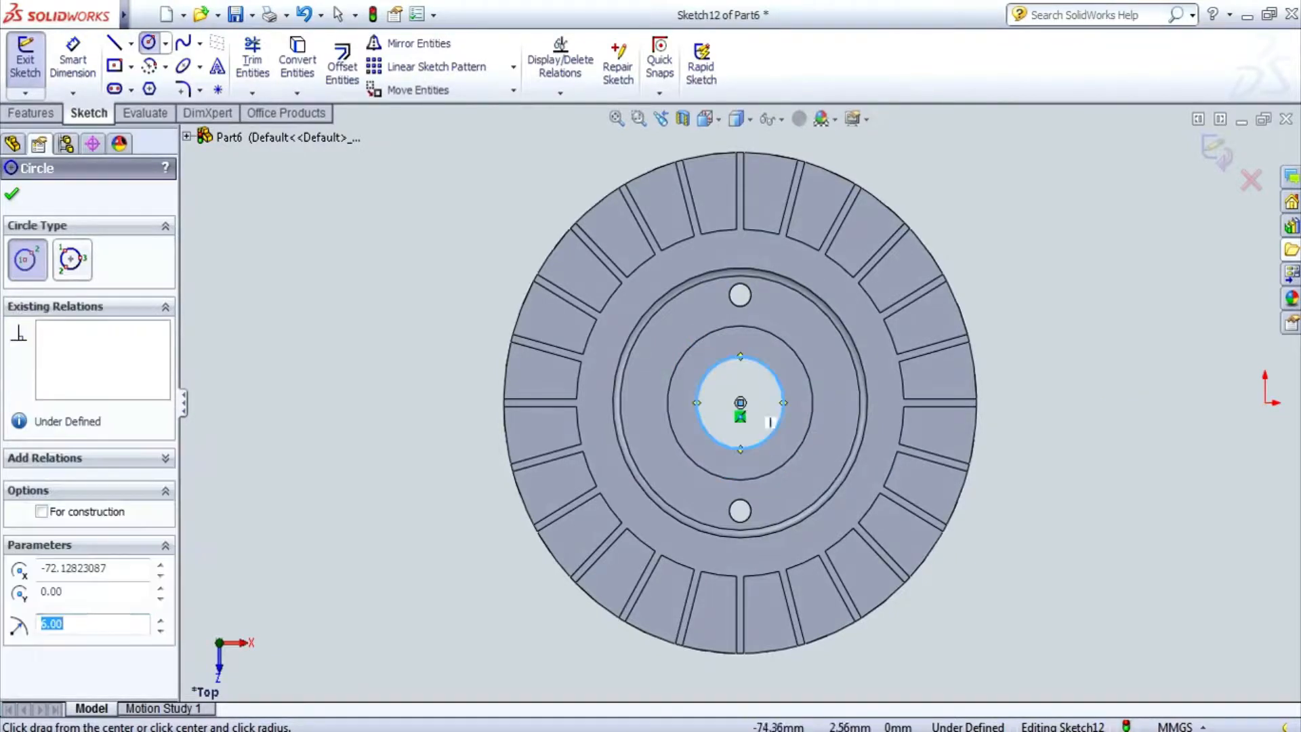
click(72, 59)
click(724, 445)
click(440, 507)
text(12)
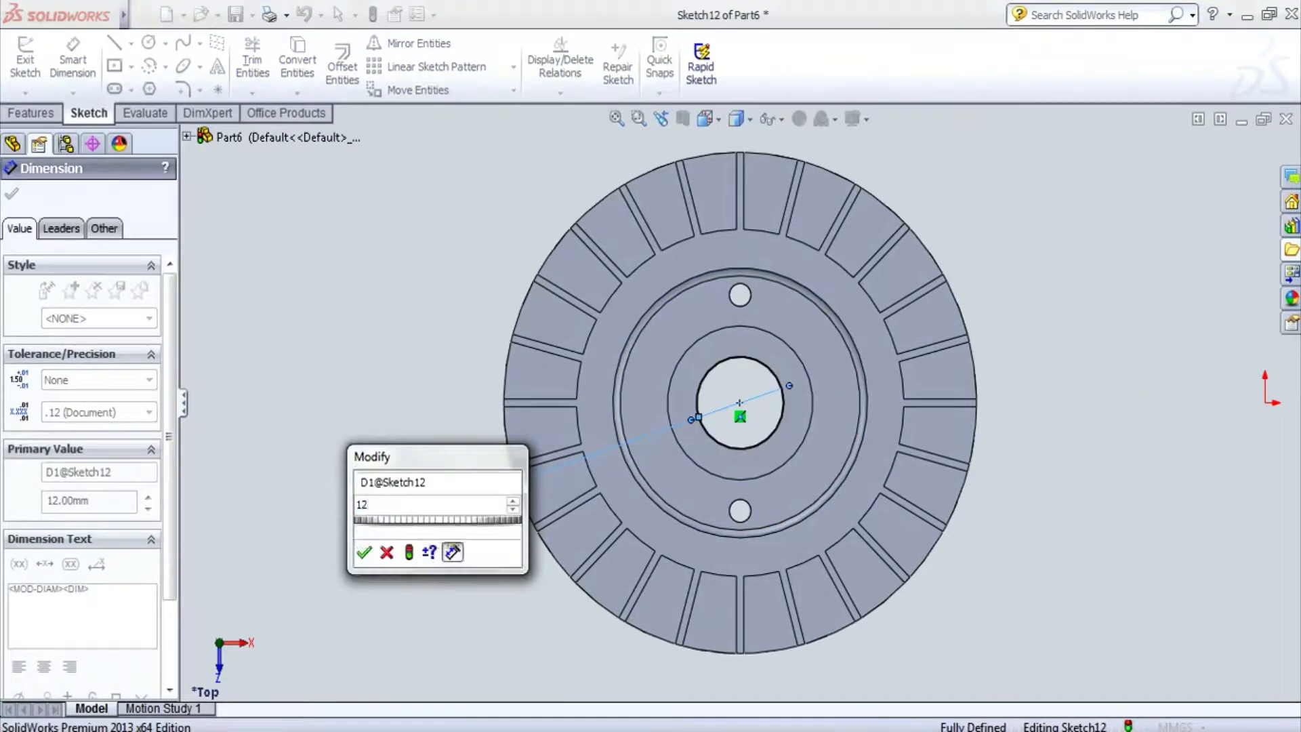
key(Return)
- Sketch a second circle concentric with the bore on the hub face and set its diameter to 15 mm
click(149, 42)
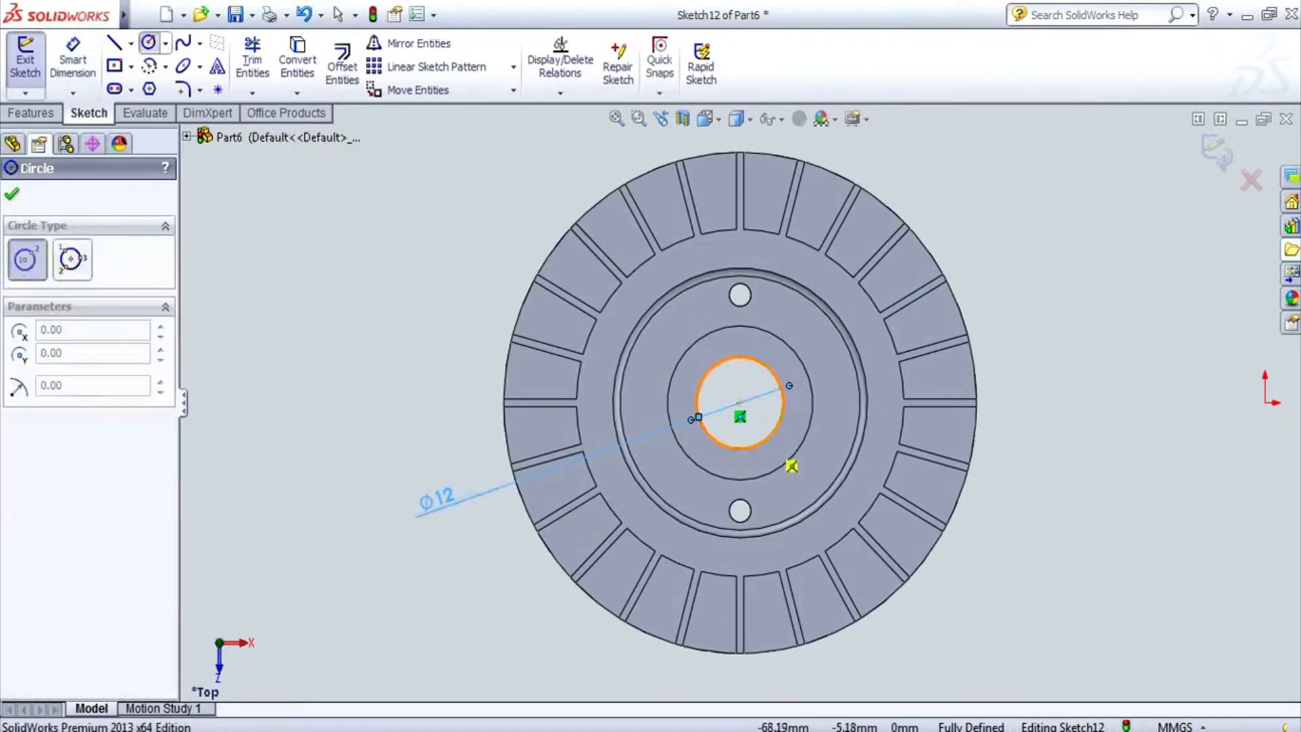
click(739, 403)
scroll(818, 413, down, 3)
click(781, 403)
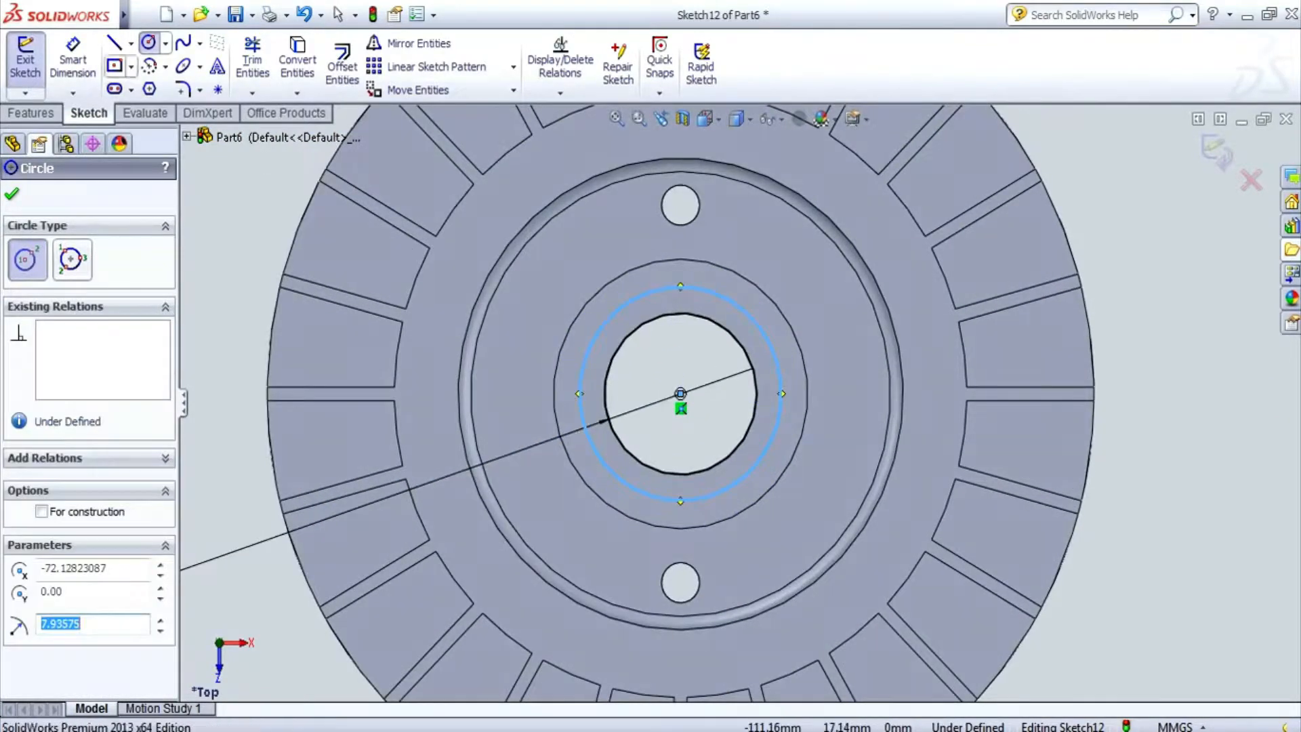
click(72, 59)
click(750, 470)
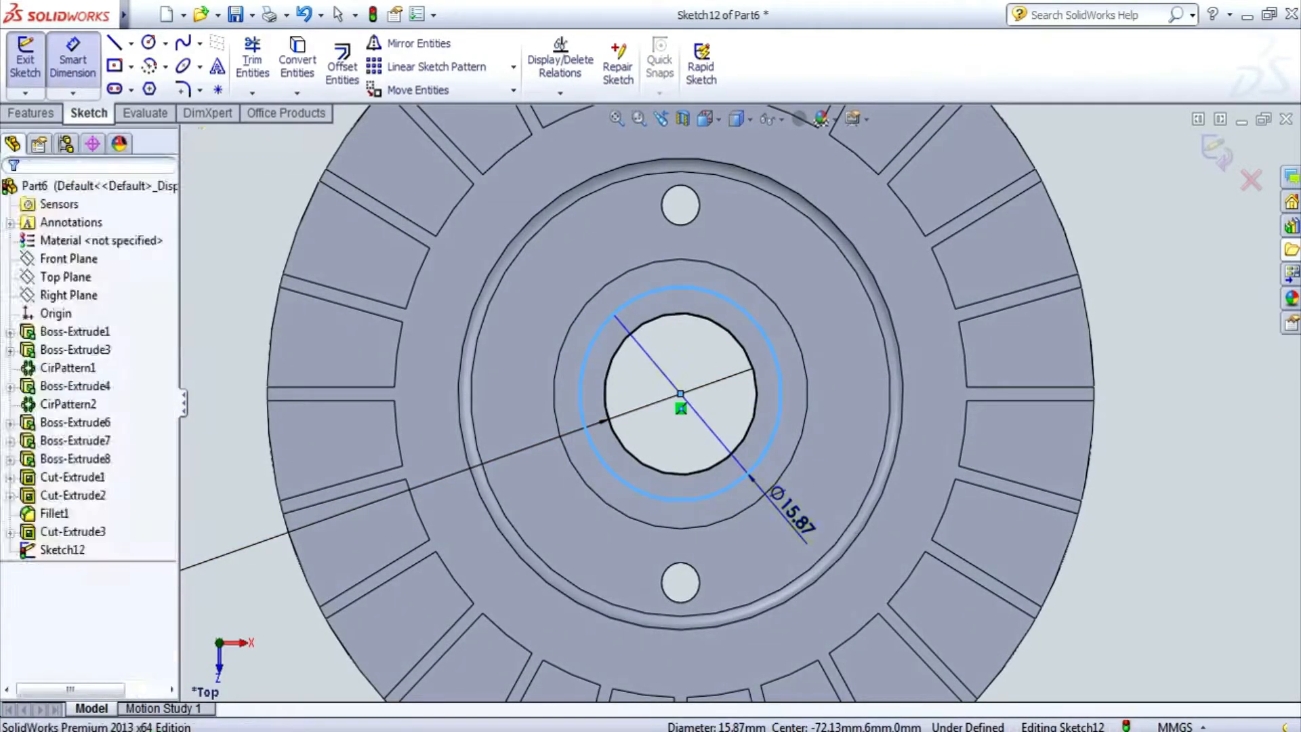
click(786, 507)
text(15)
key(Return)
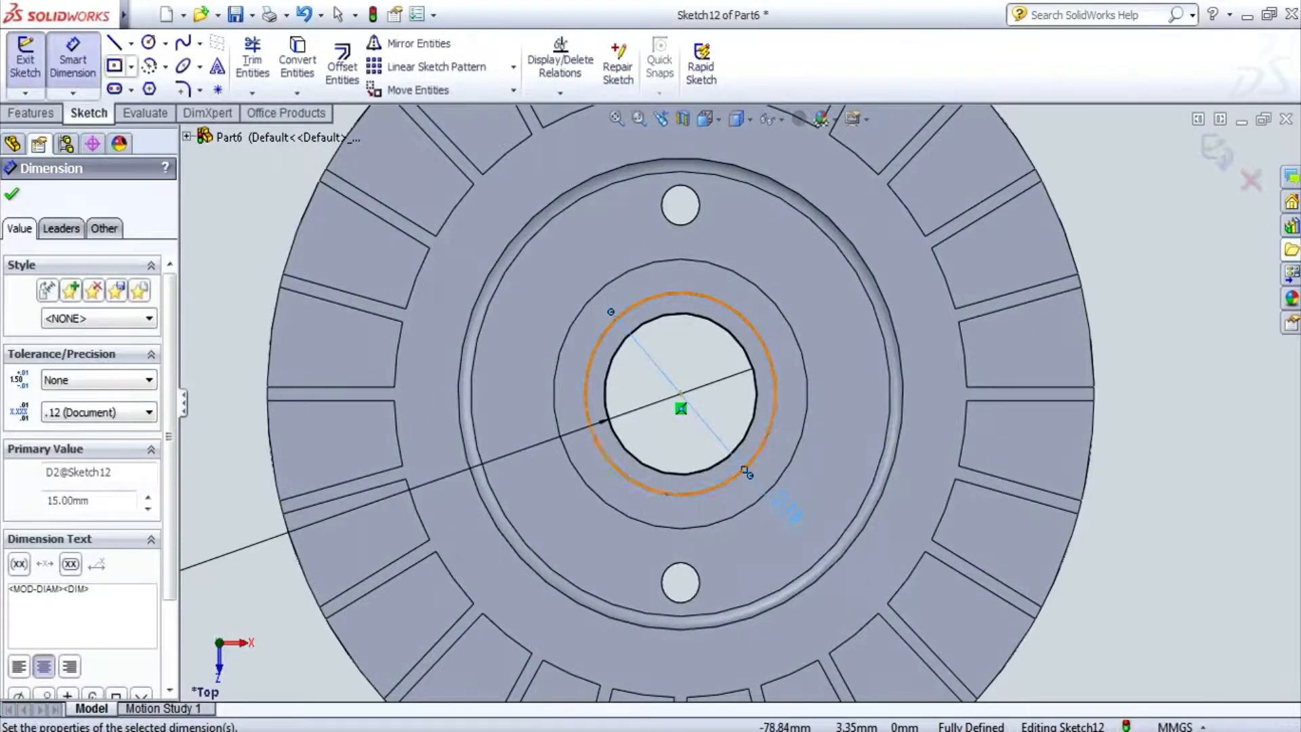
- Draw a short horizontal line joining the 12 mm and 15 mm circles on their +X side
click(114, 43)
click(757, 393)
click(776, 393)
key(Escape)
scroll(779, 389, down, 3)
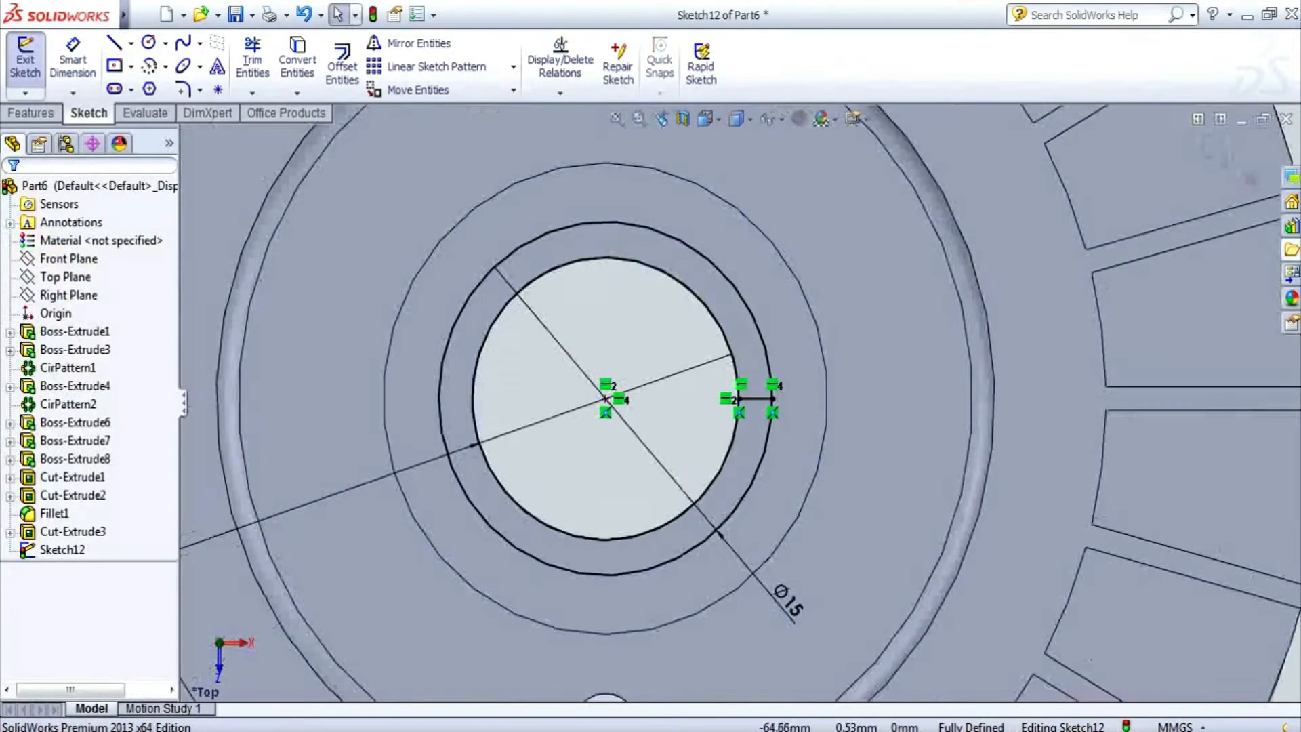
- Offset the short horizontal line by 0.50 mm to each side
scroll(771, 391, down, 2)
click(342, 68)
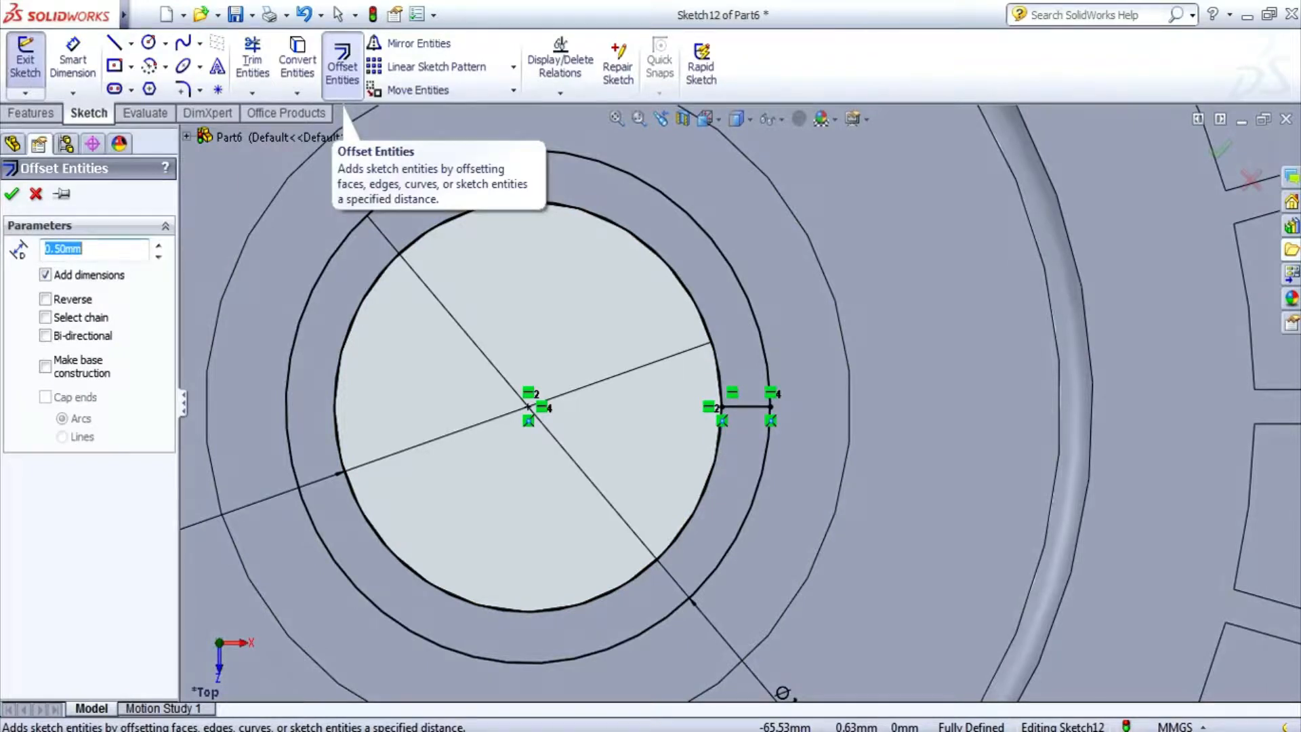
click(745, 406)
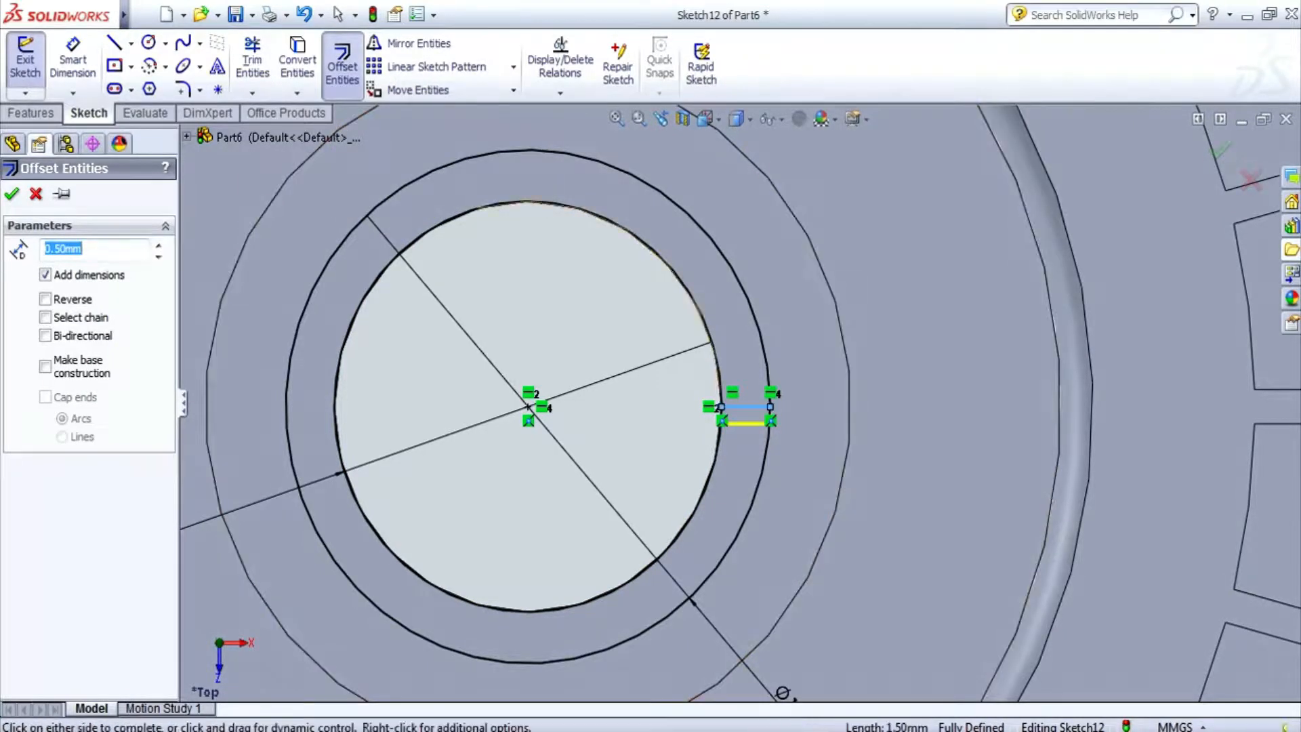
key(Return)
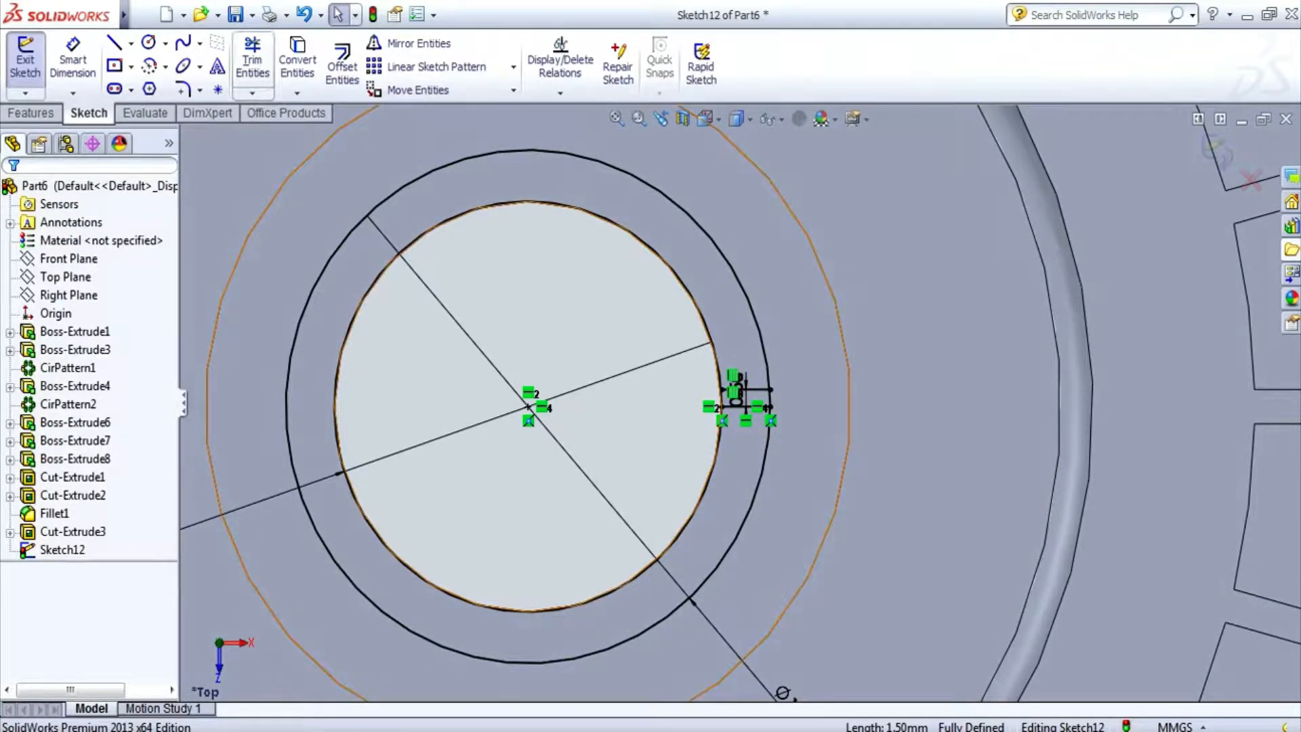
click(342, 67)
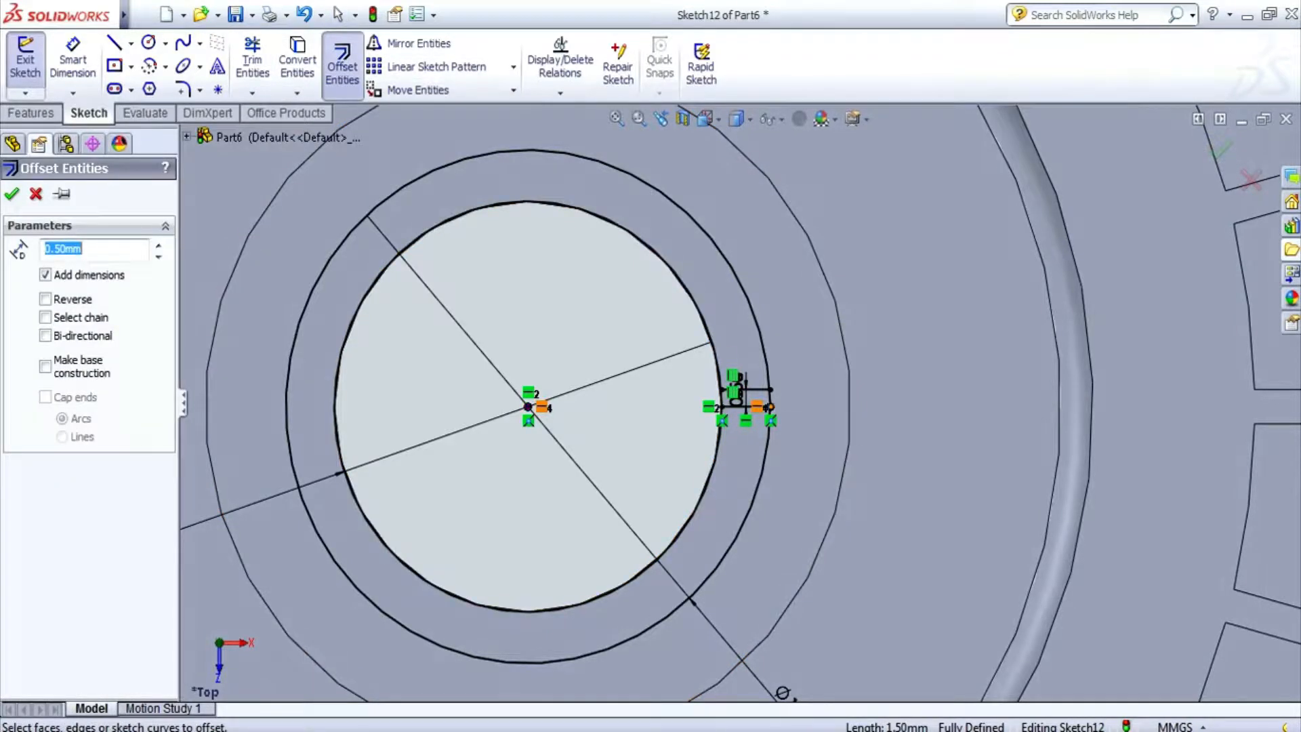
click(767, 405)
scroll(743, 417, down, 3)
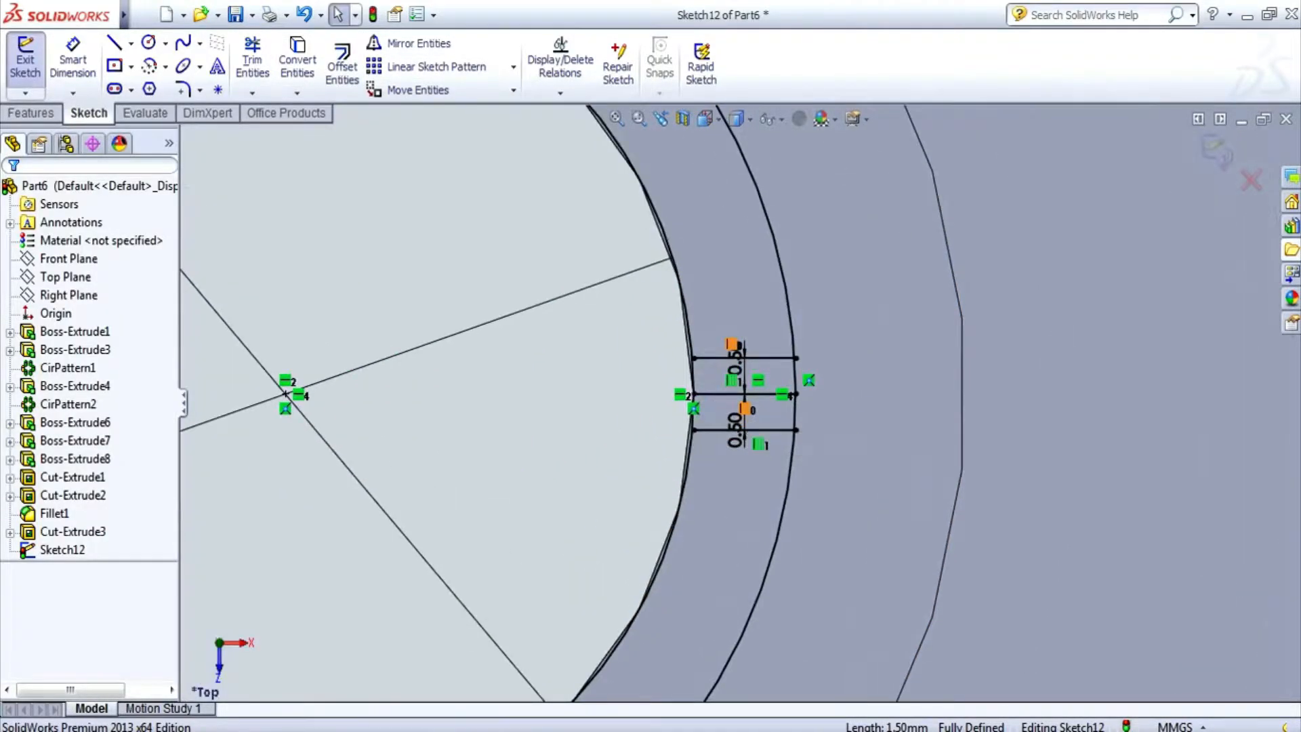
- Delete the middle line between the two offset lines, along with the 12 mm sketch circle
click(745, 393)
key(Delete)
middle_drag(797, 296, 813, 359)
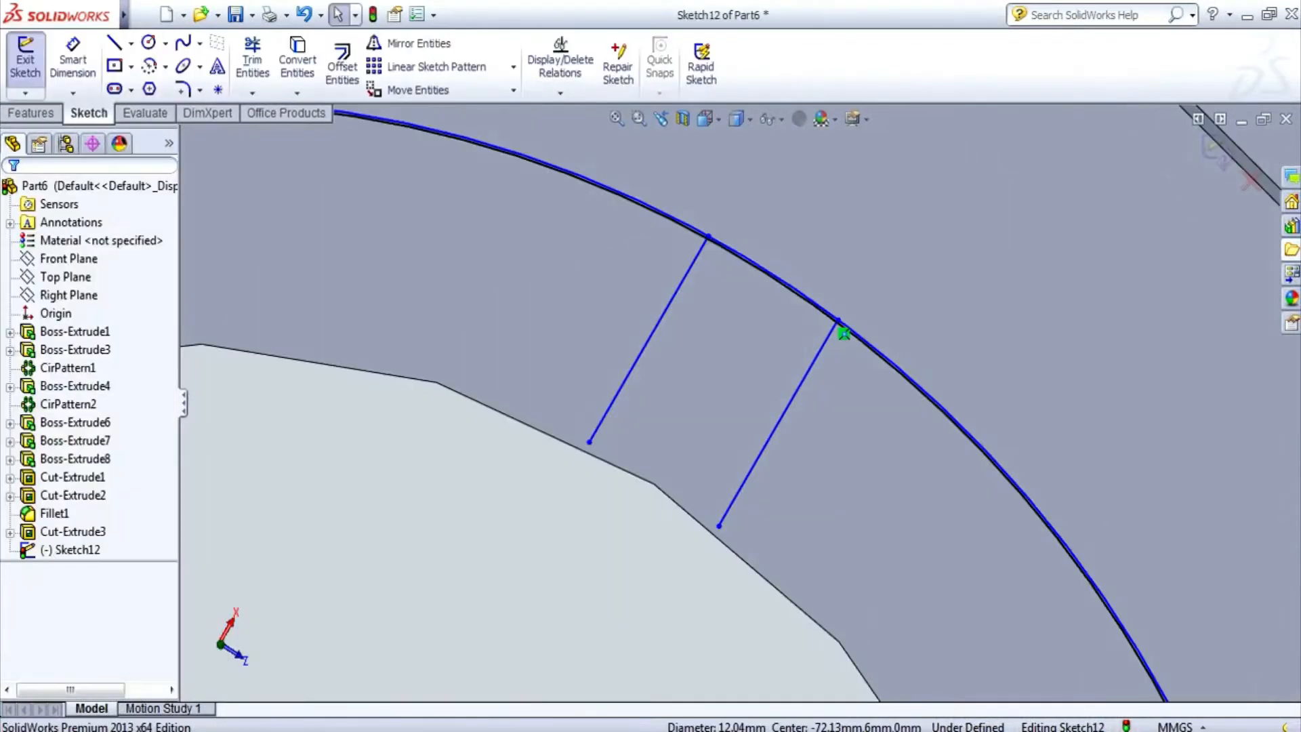
scroll(739, 404, up, 2)
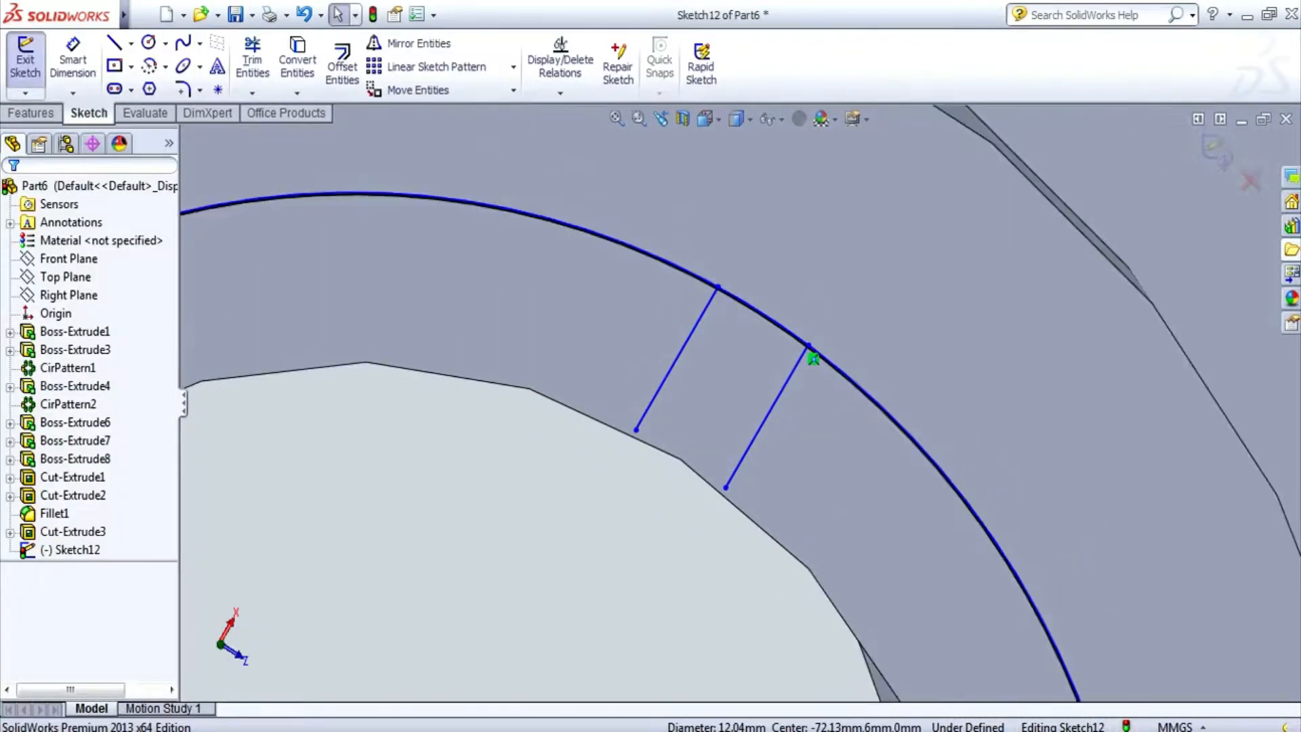
- Extend the inner ends of both offset lines past the bore edge and redraw a 6 mm radius circle over the bore
drag(723, 488, 710, 515)
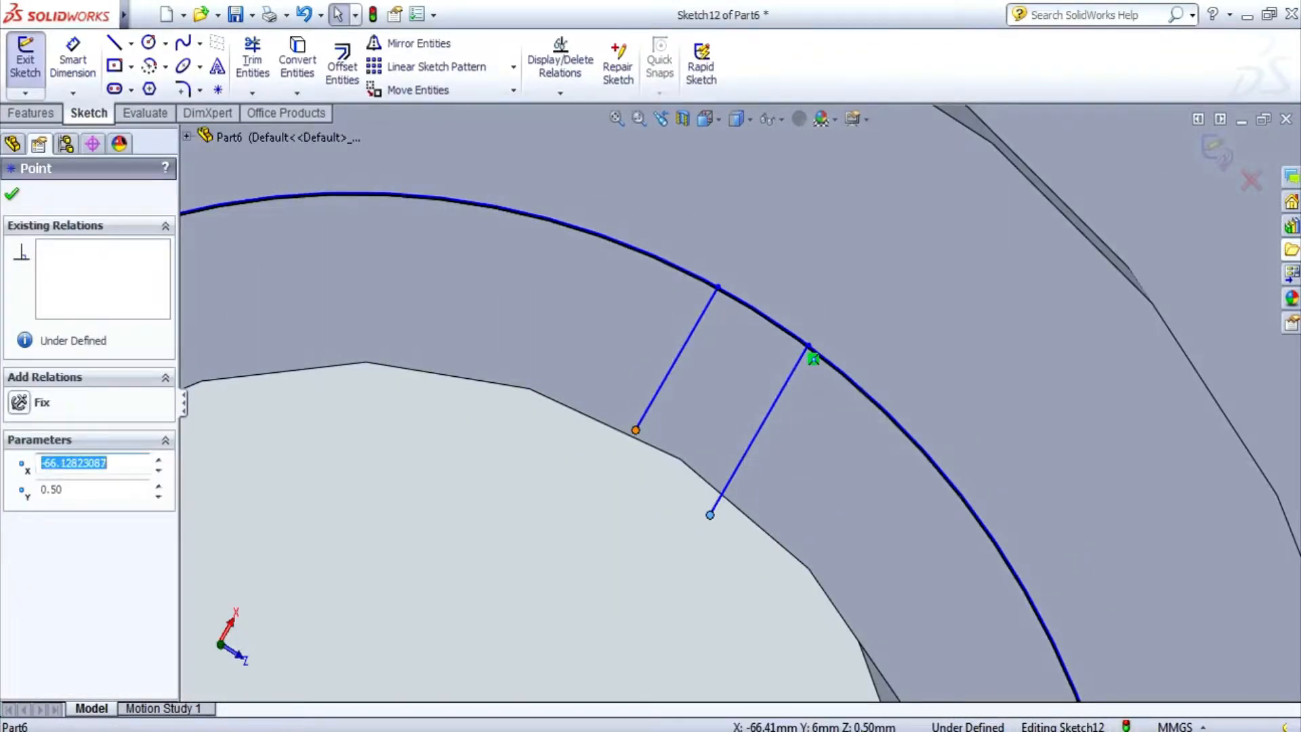
drag(635, 430, 644, 473)
scroll(739, 400, up, 3)
click(148, 42)
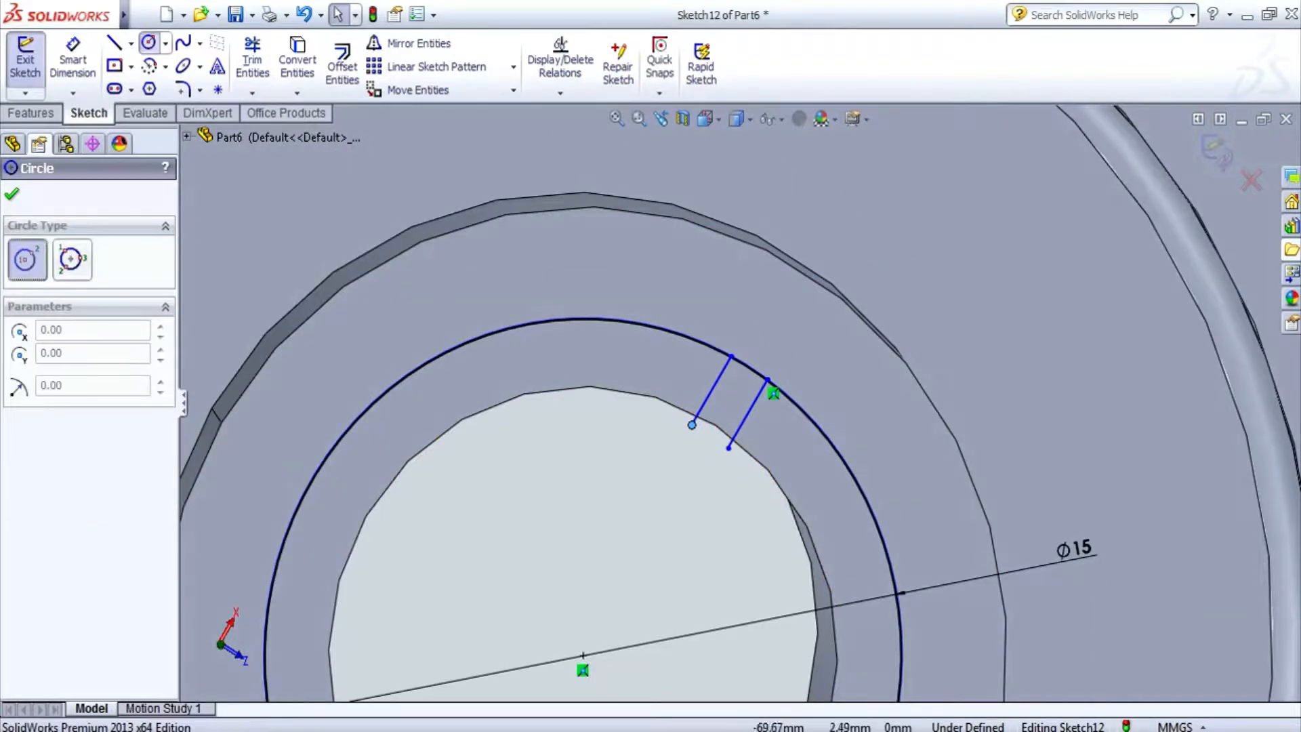
click(583, 655)
click(757, 462)
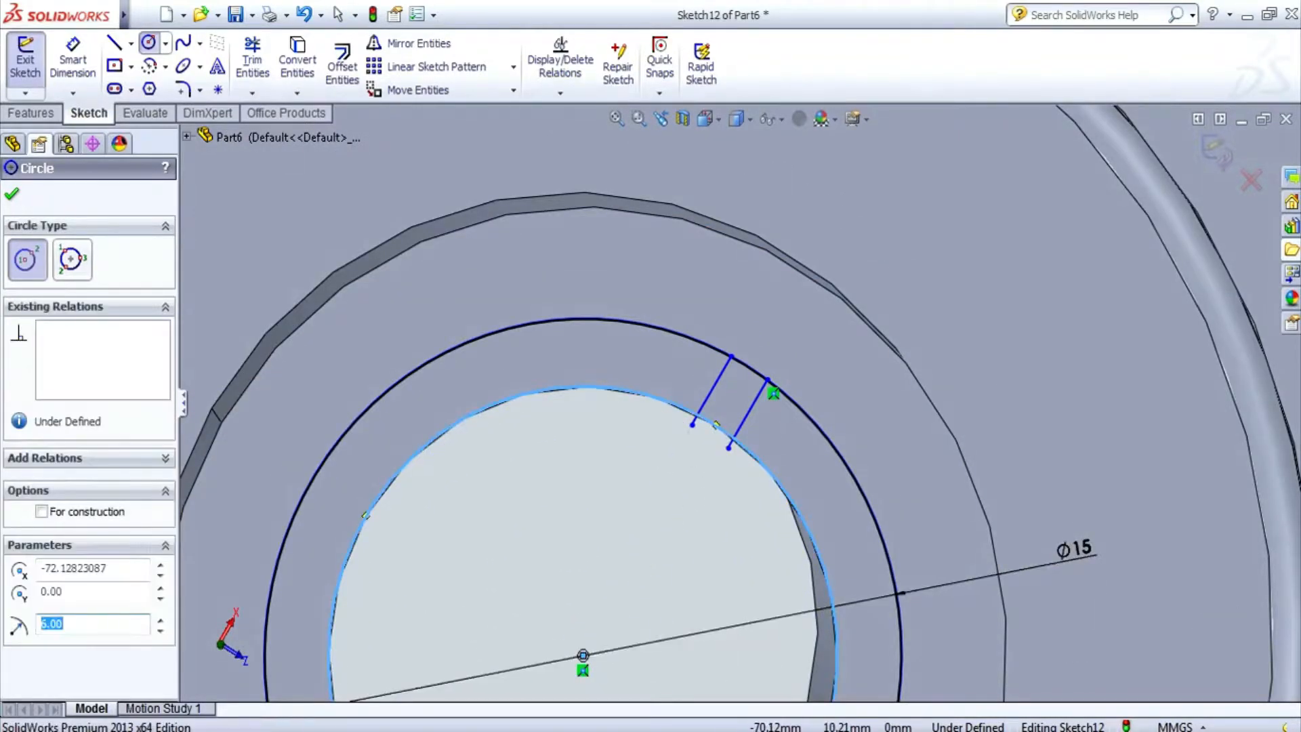
- Cut the small region enclosed by the two offset lines and circles as a blind keyway 5 mm deep in the bore
click(31, 112)
click(272, 66)
click(729, 401)
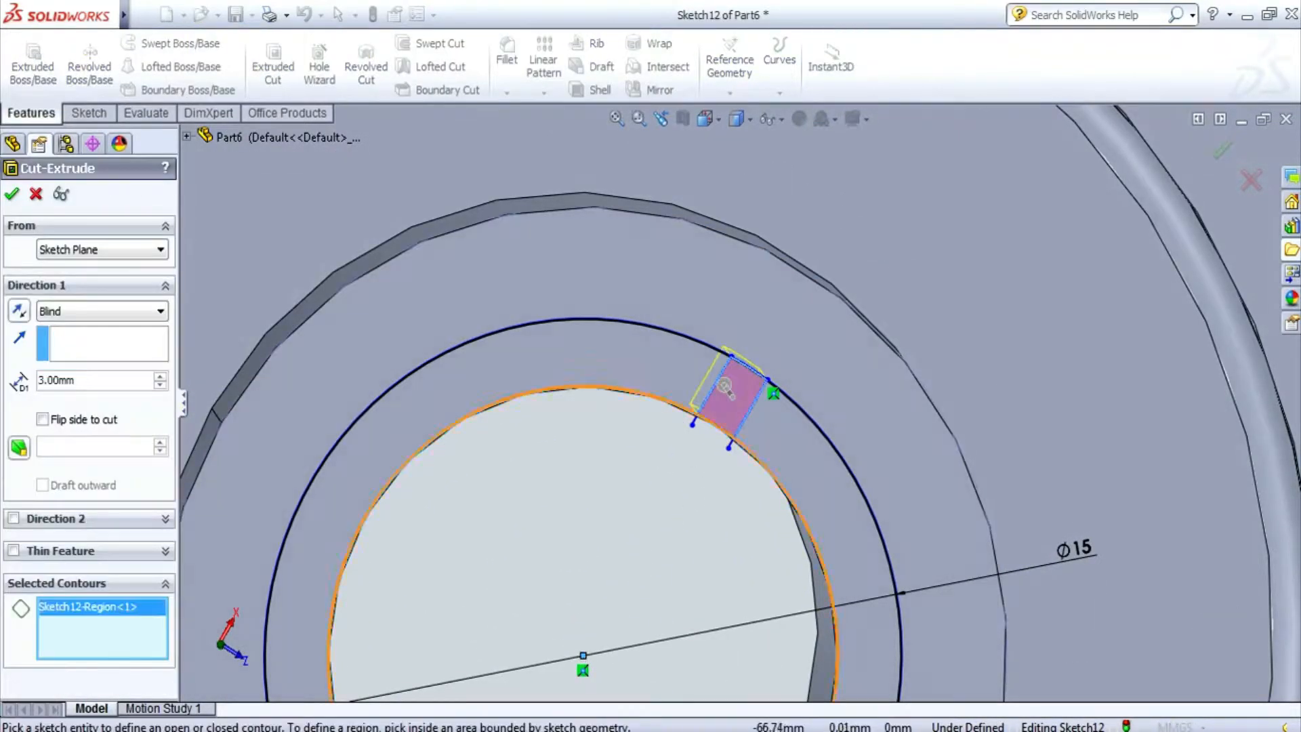
mouse_move(729, 401)
middle_down()
mouse_move(700, 368)
mouse_move(729, 399)
middle_up()
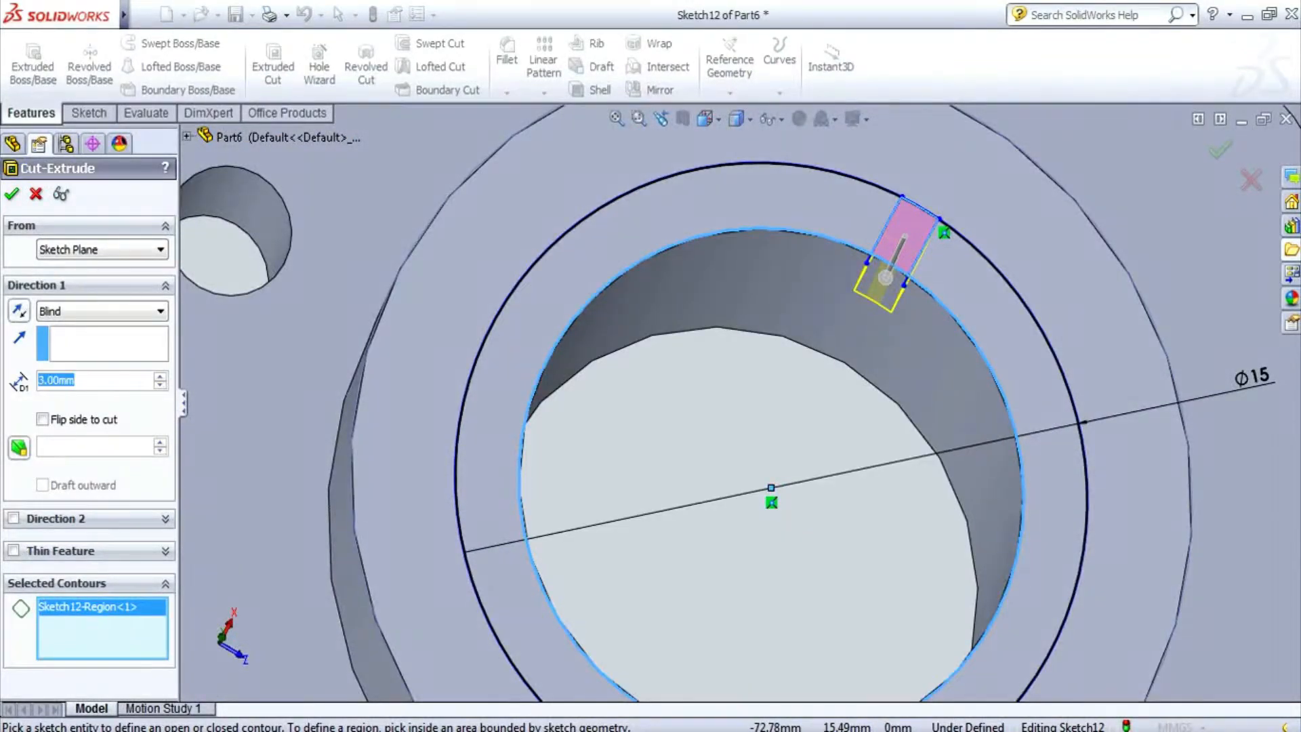
key(Return)
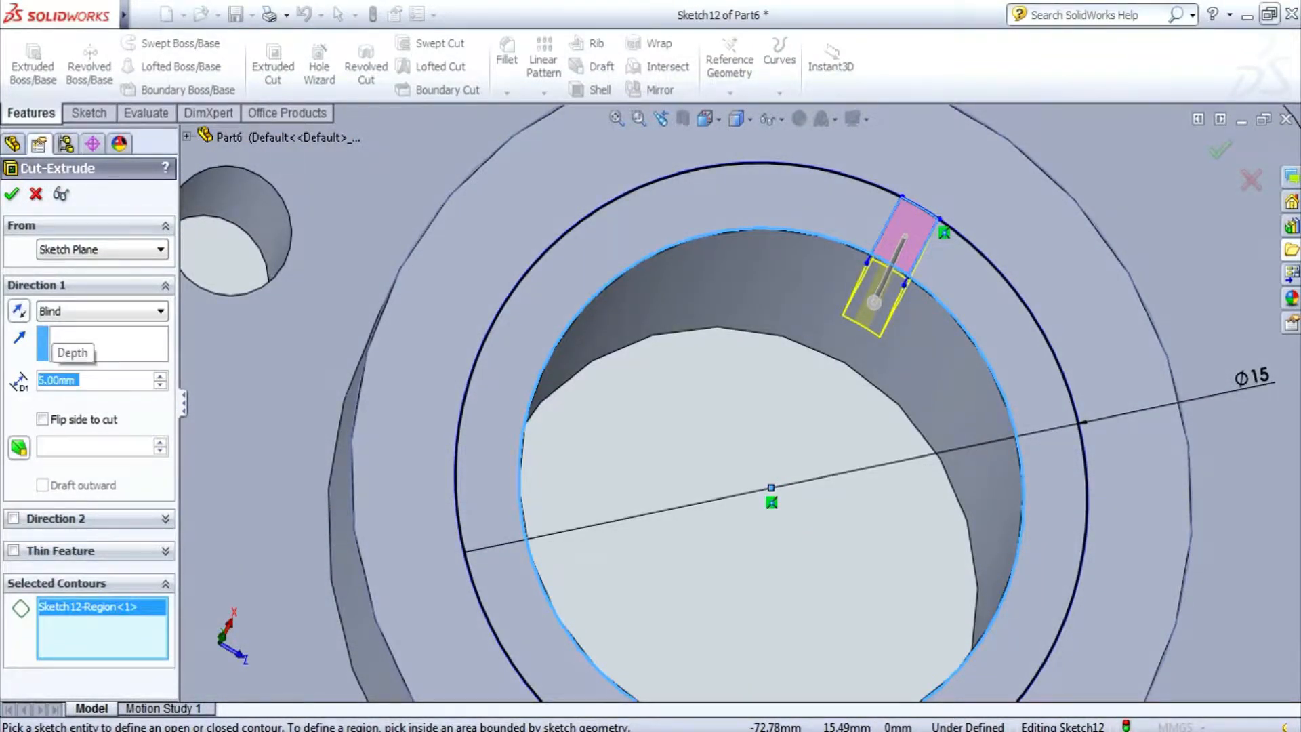
key(Return)
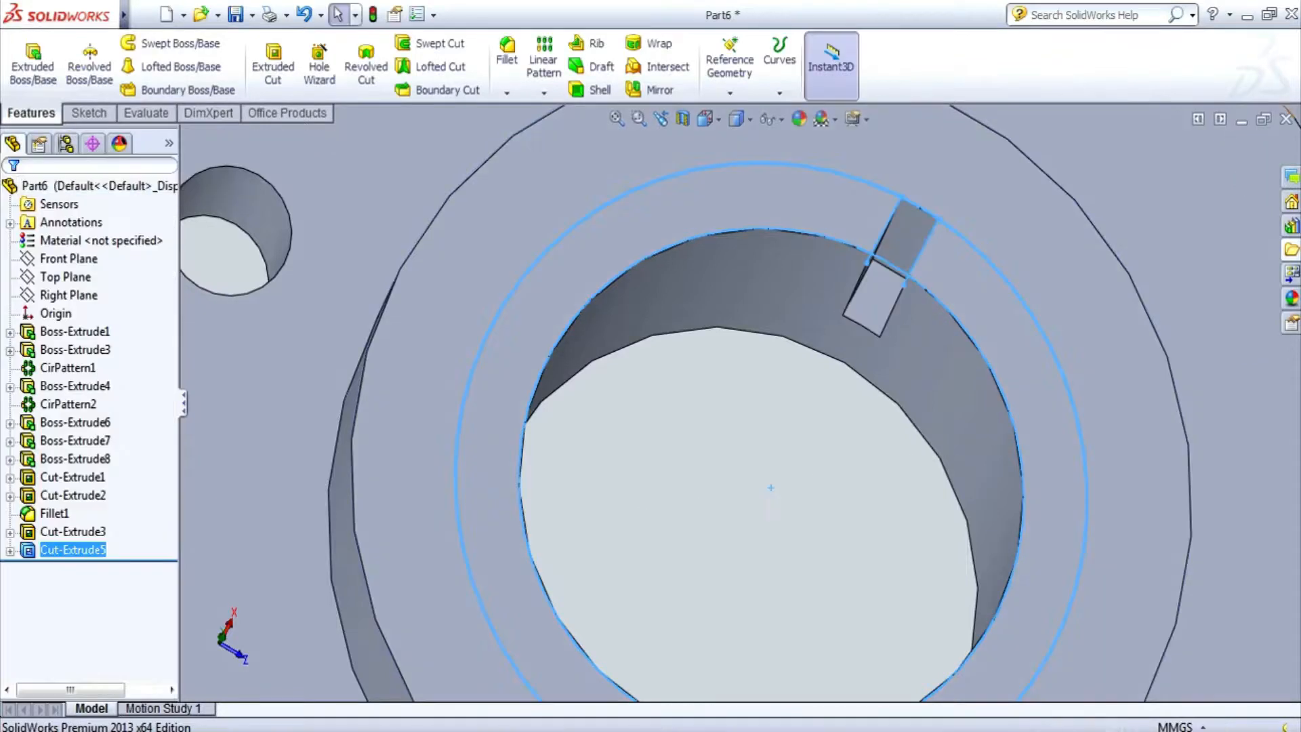
middle_drag(772, 495, 599, 474)
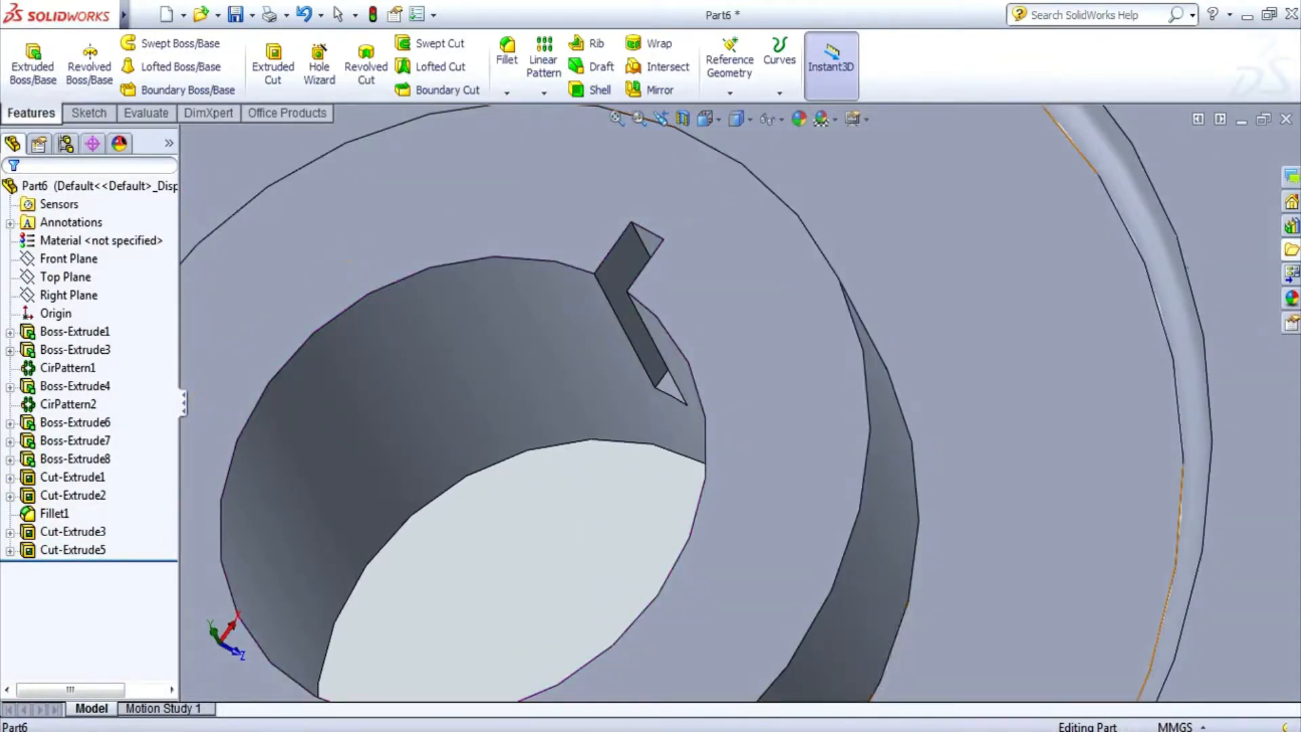
click(1033, 495)
key(f)
key(Escape)
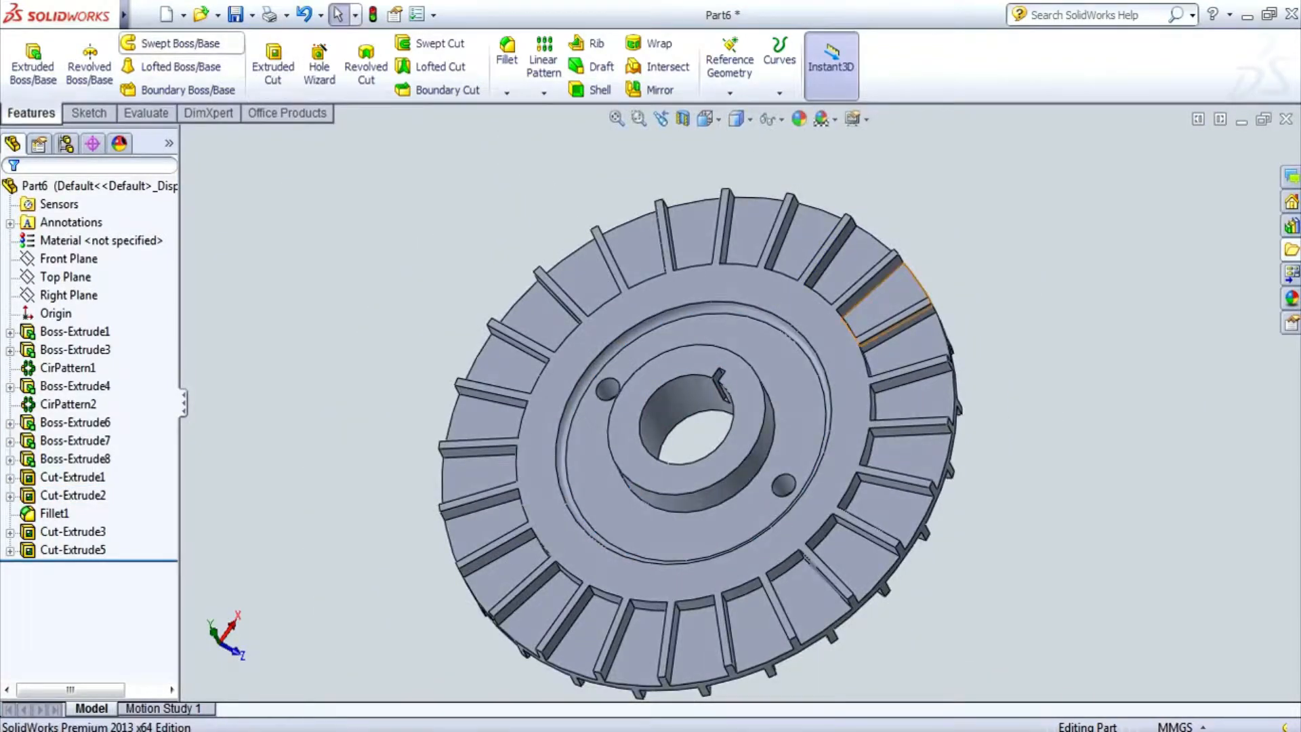
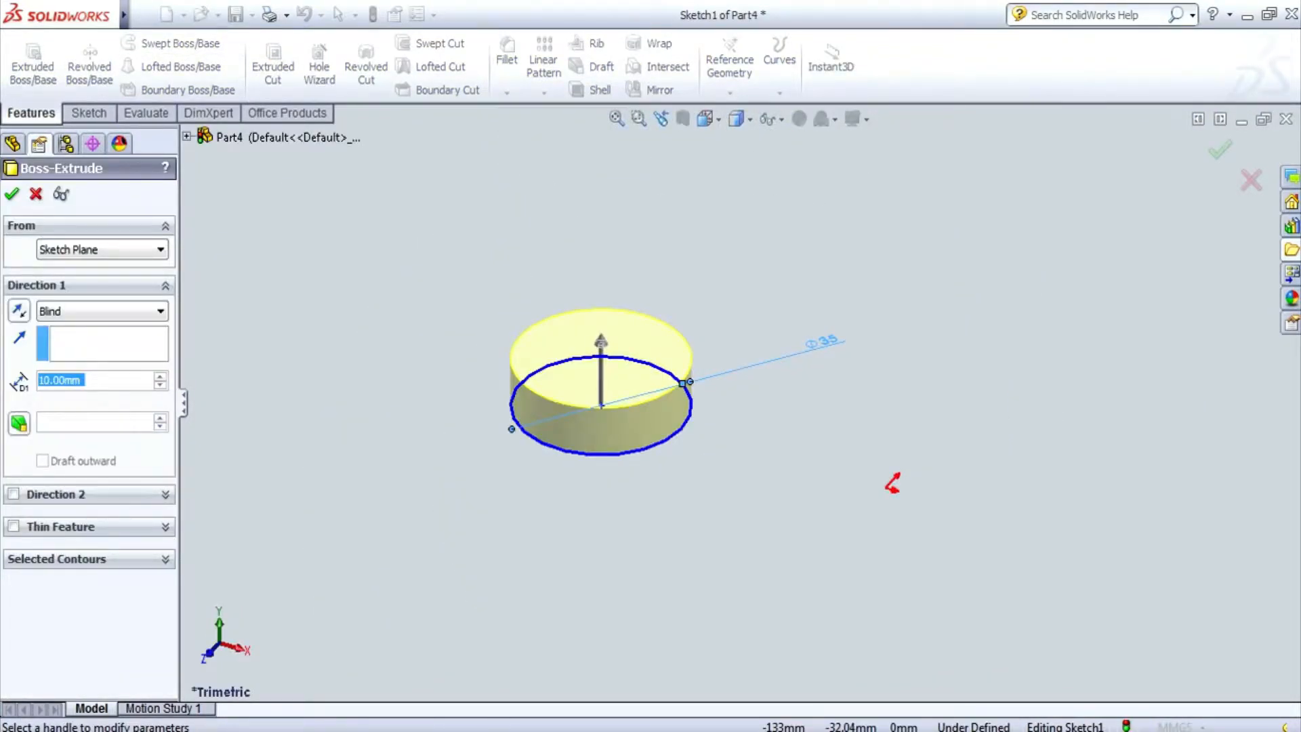
- Extrude the 35 mm circle of Part4 into a disc 12 mm thick
text(12)
key(Return)
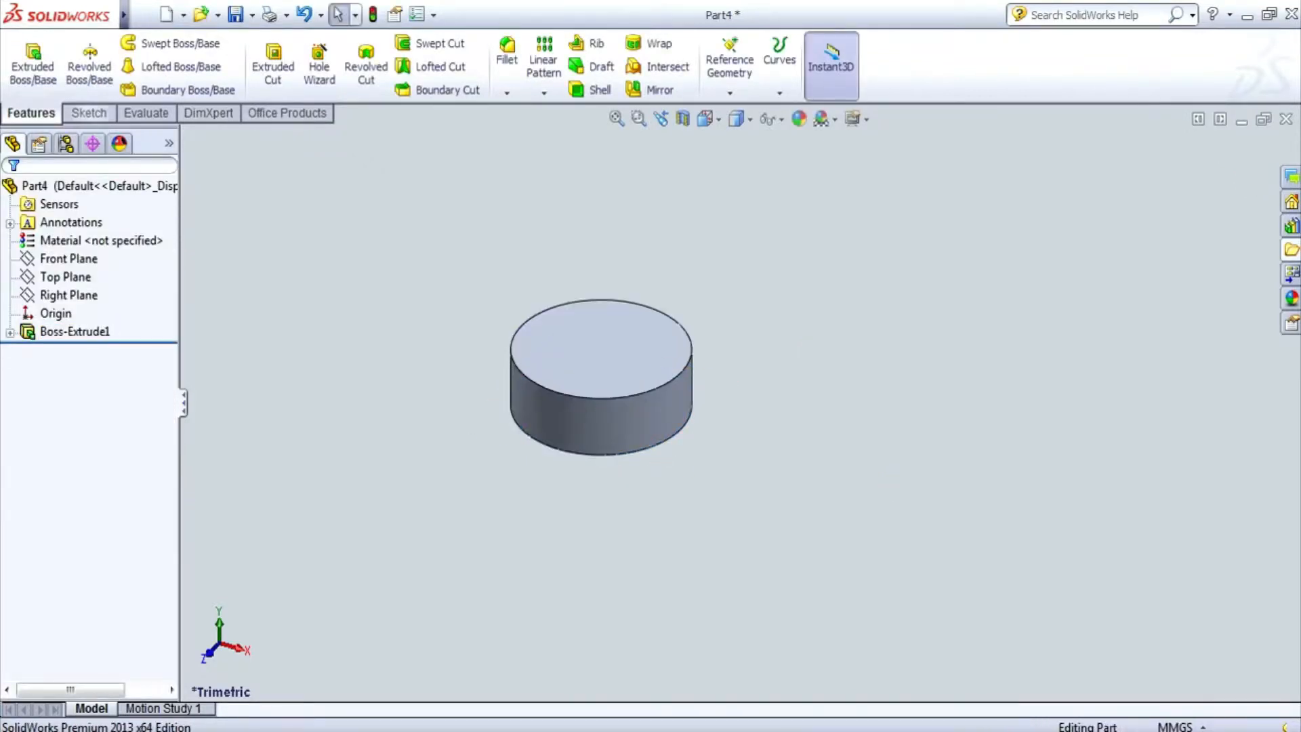
- Sketch a circle on the disc's top face, centred on its axis and matching its outer edge, with a 35 mm diameter dimension
click(89, 112)
click(148, 43)
click(600, 348)
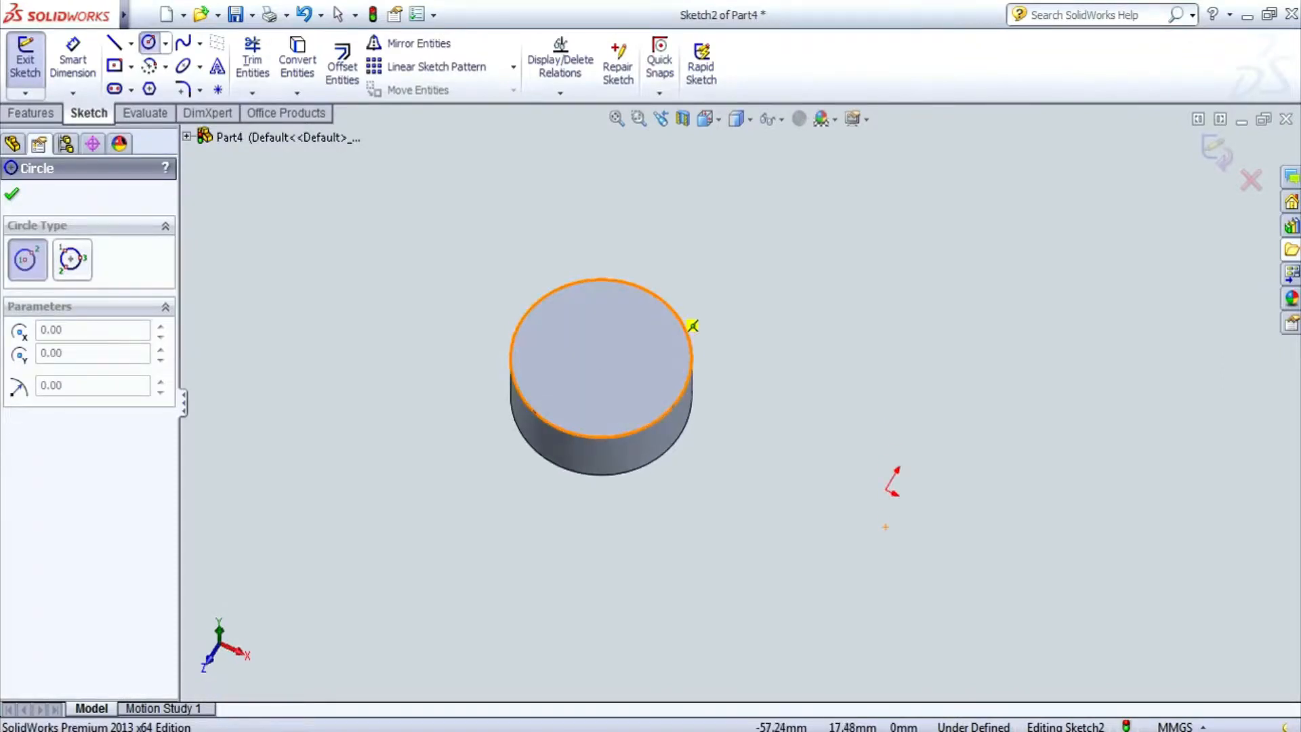
click(601, 358)
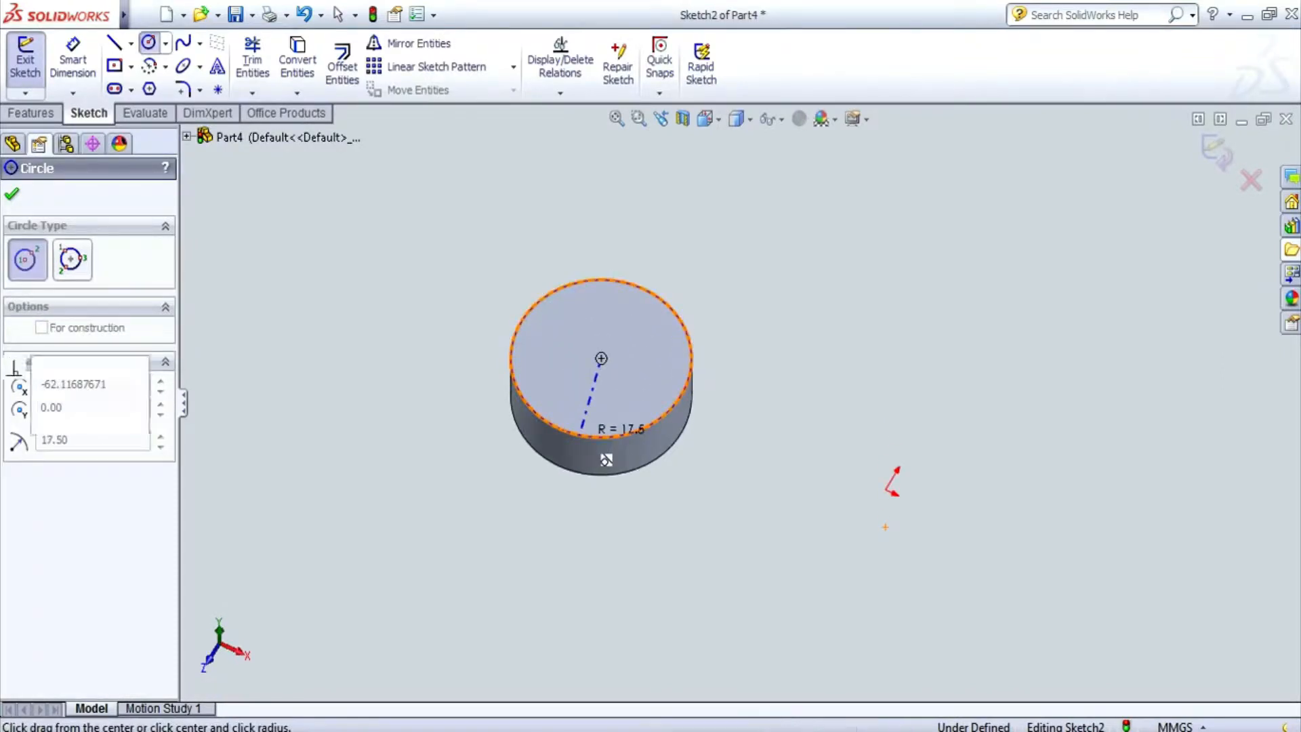
click(602, 438)
click(72, 58)
click(589, 437)
click(492, 474)
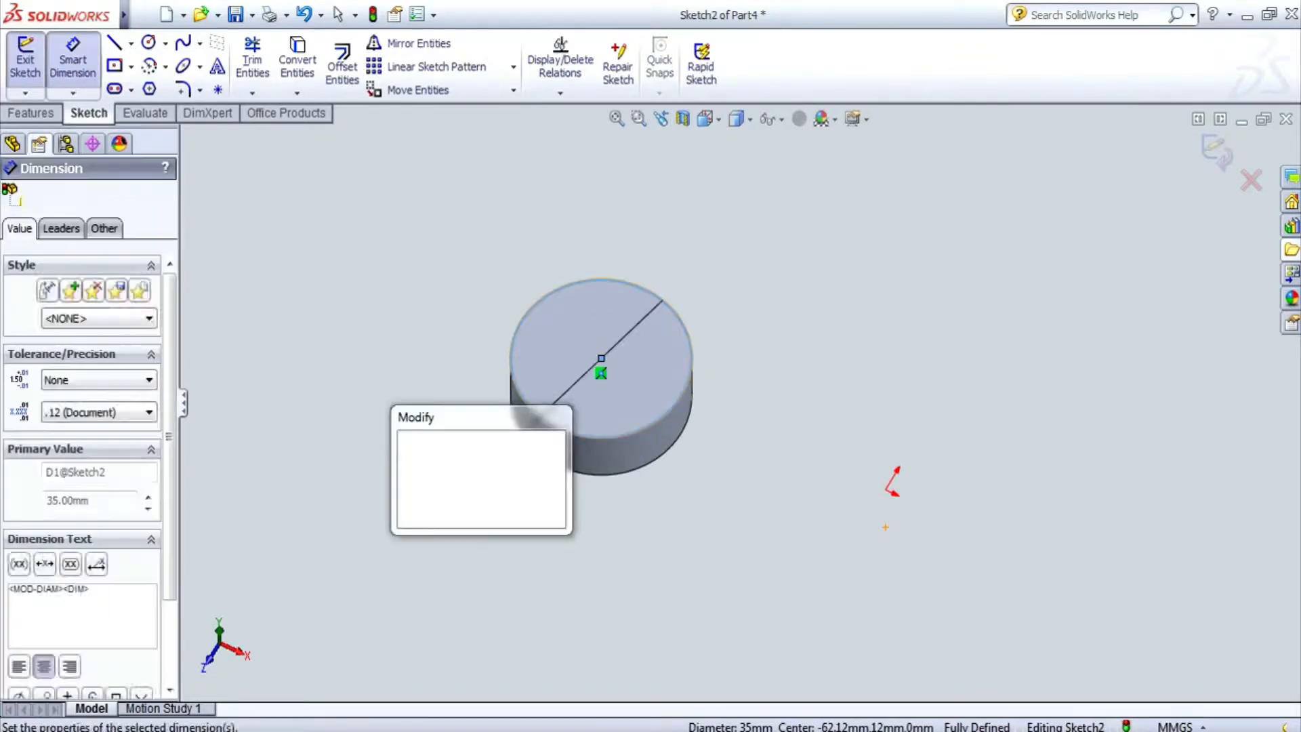
text(35)
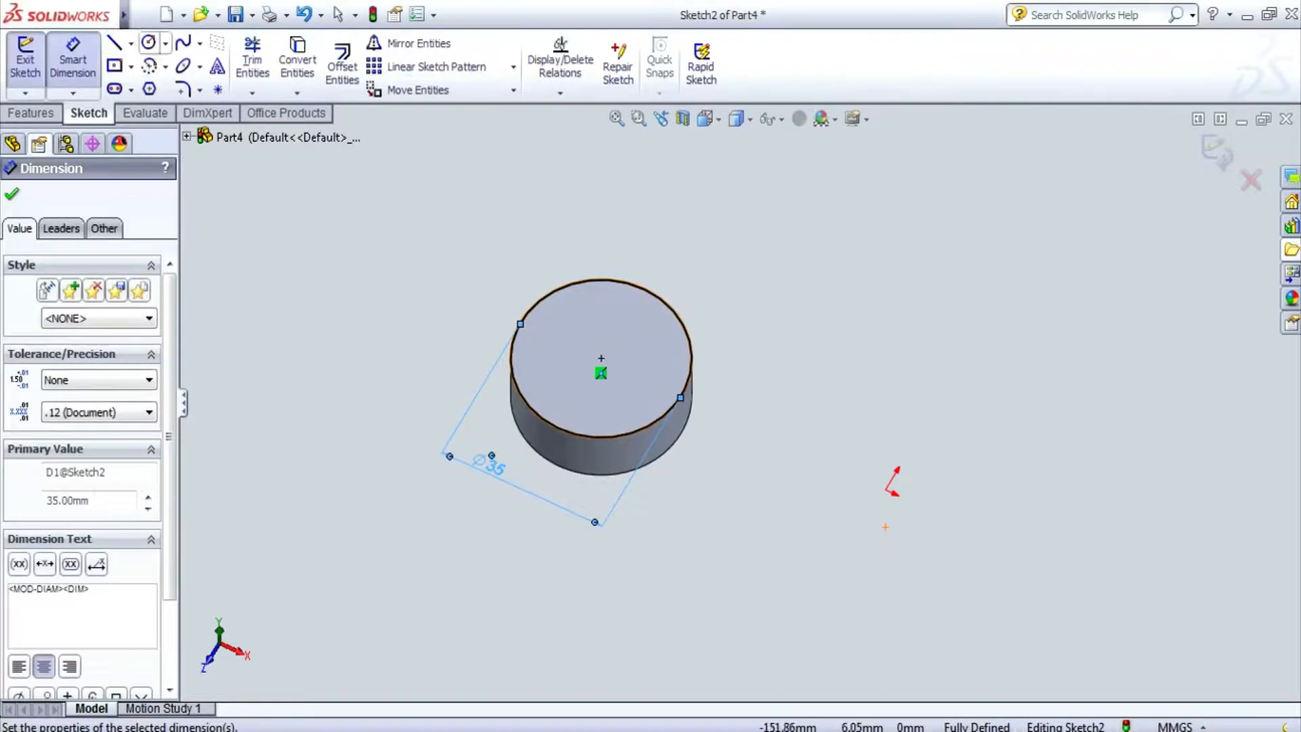
- Sketch a smaller concentric circle on the disc's top face and set its diameter to 32 mm
click(149, 43)
click(601, 359)
click(531, 391)
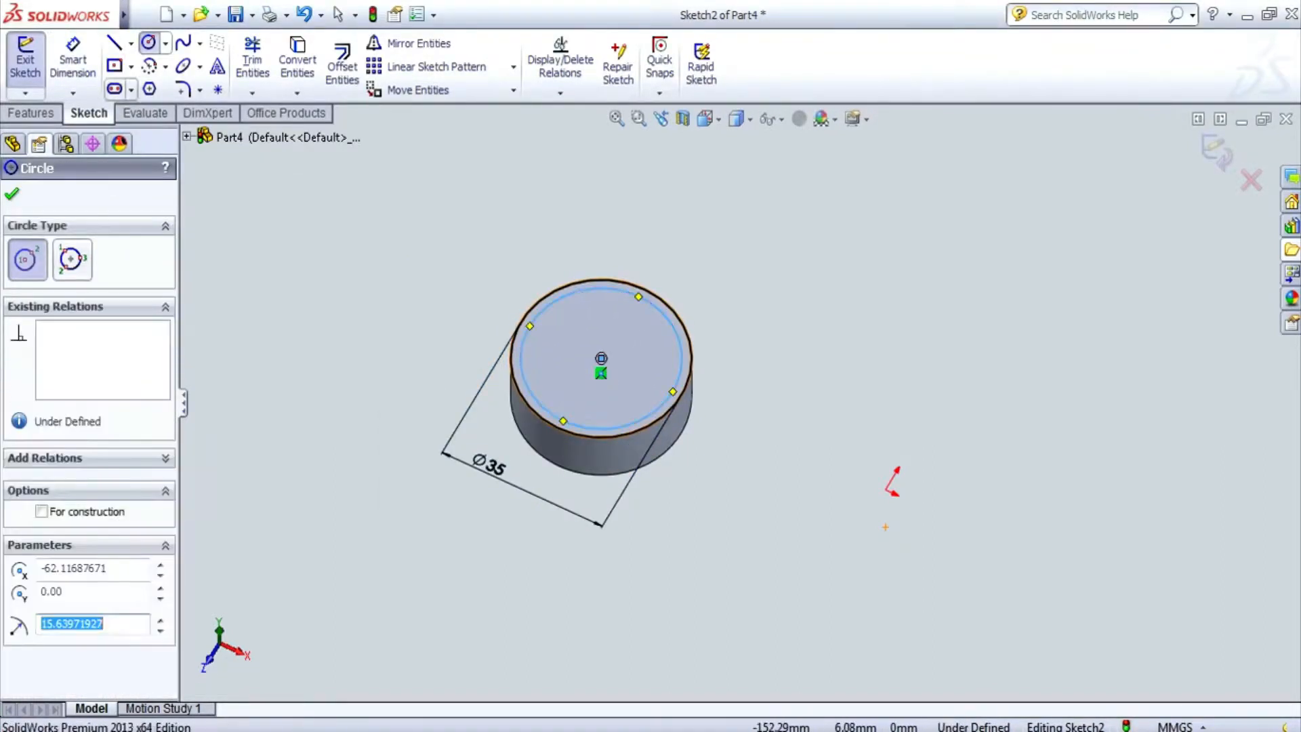
click(73, 59)
click(642, 296)
click(813, 384)
text(32)
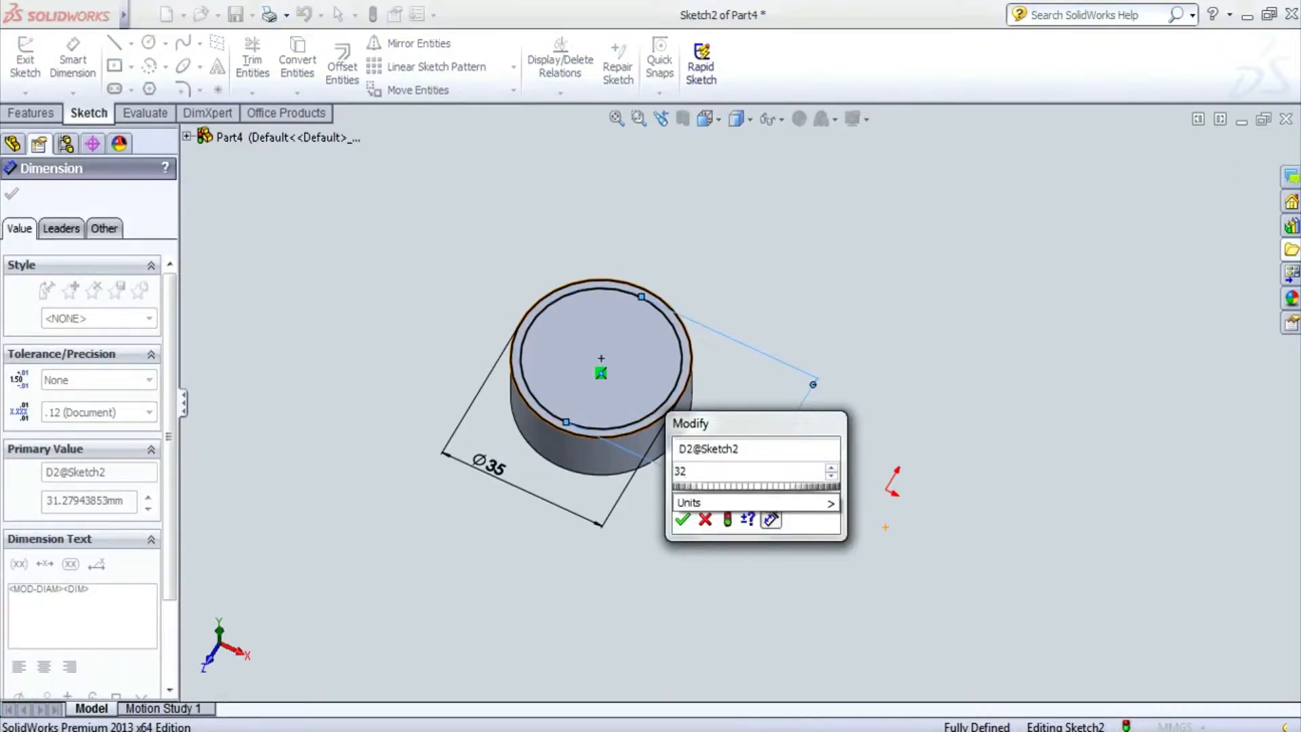
key(Return)
- Extrude the ring between the 35 mm and 32 mm circles upward by 1 mm as a raised rim
middle_drag(711, 630, 674, 584)
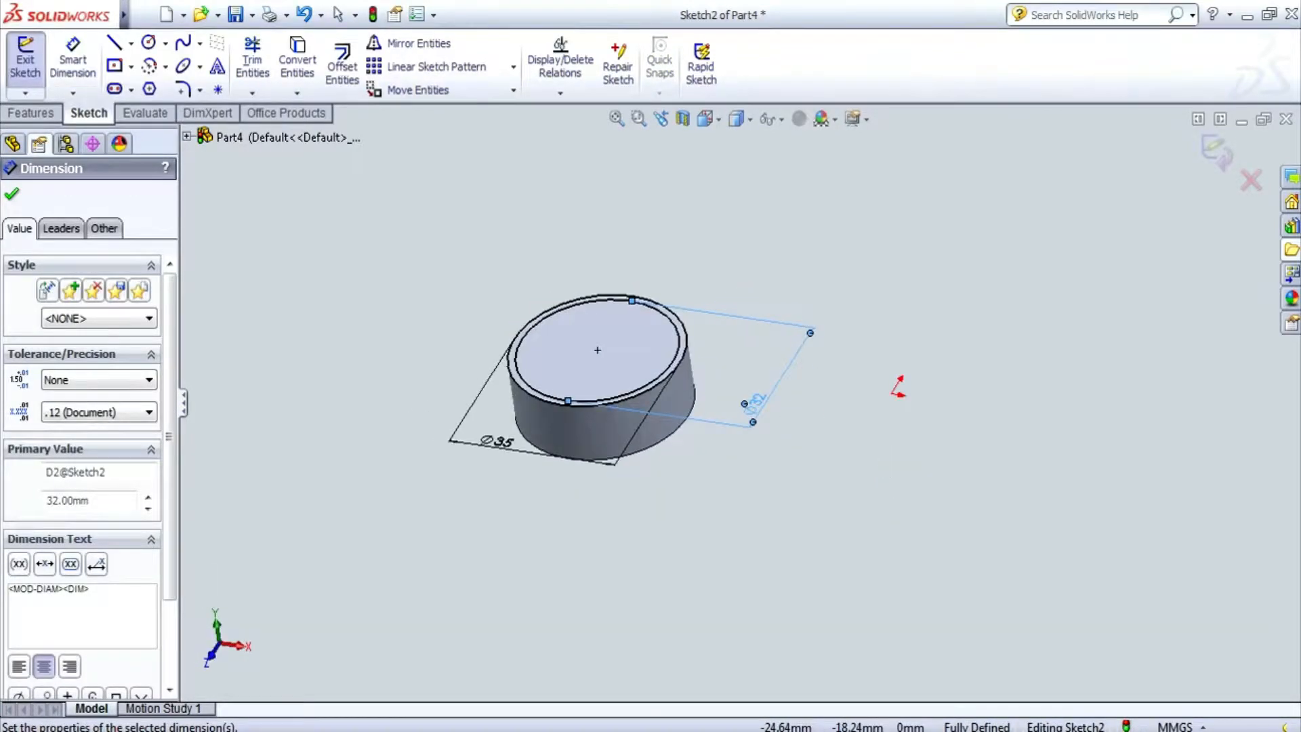
click(30, 113)
click(33, 66)
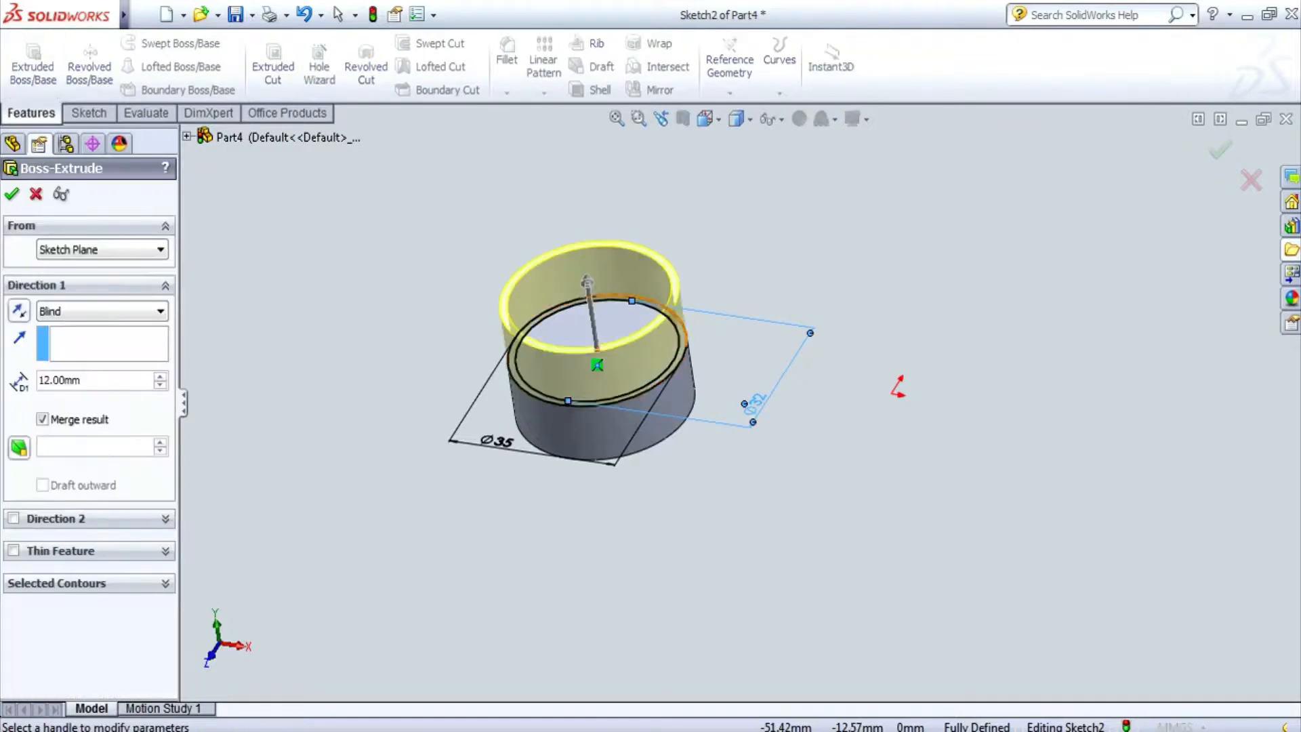
text(1)
key(Return)
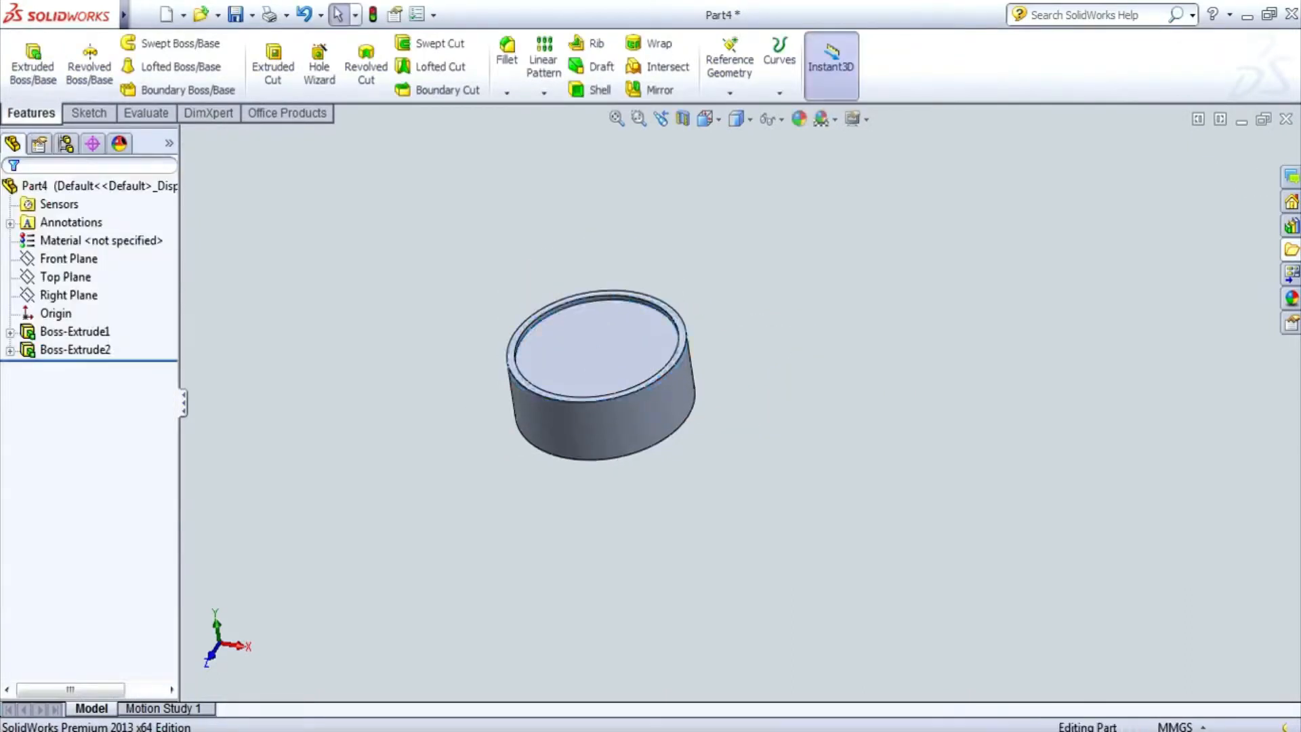
- Start a sketch on the disc's bottom face with a circle centred on its axis and reaching its outer edge
middle_drag(600, 407, 535, 288)
click(89, 113)
click(26, 63)
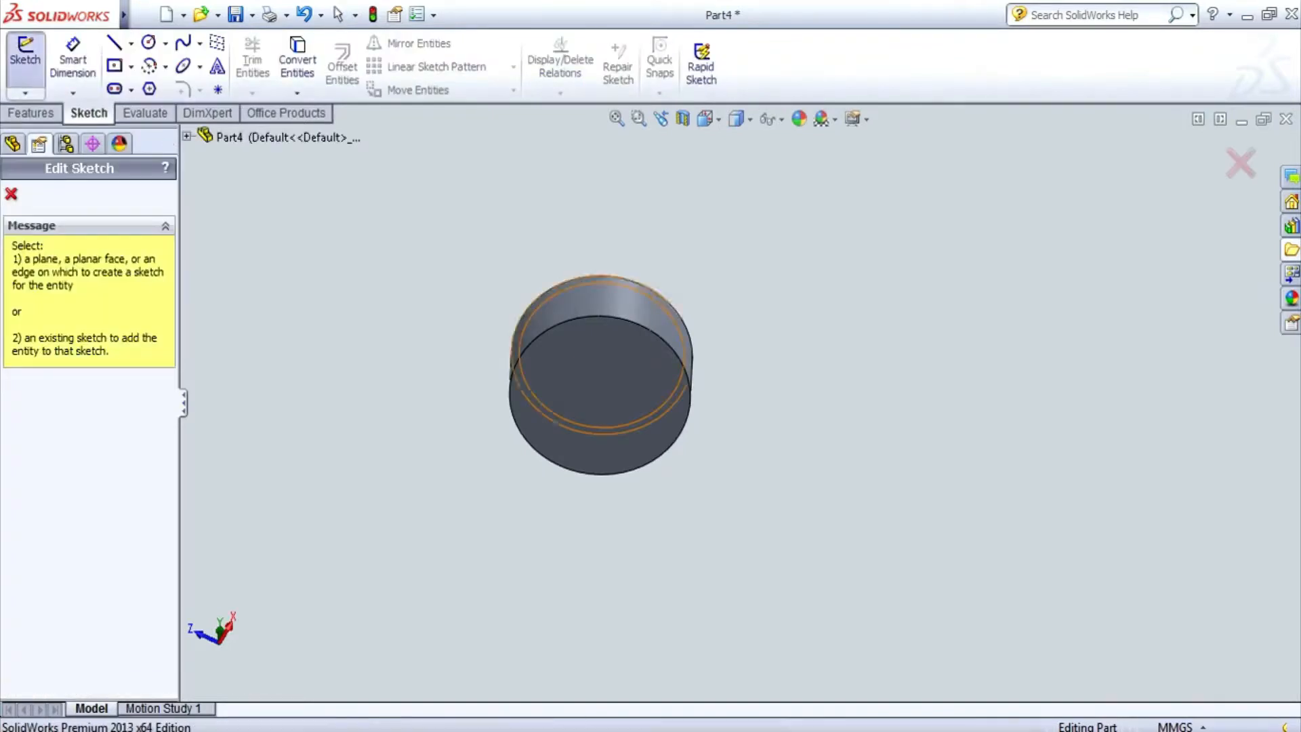
click(600, 399)
click(149, 42)
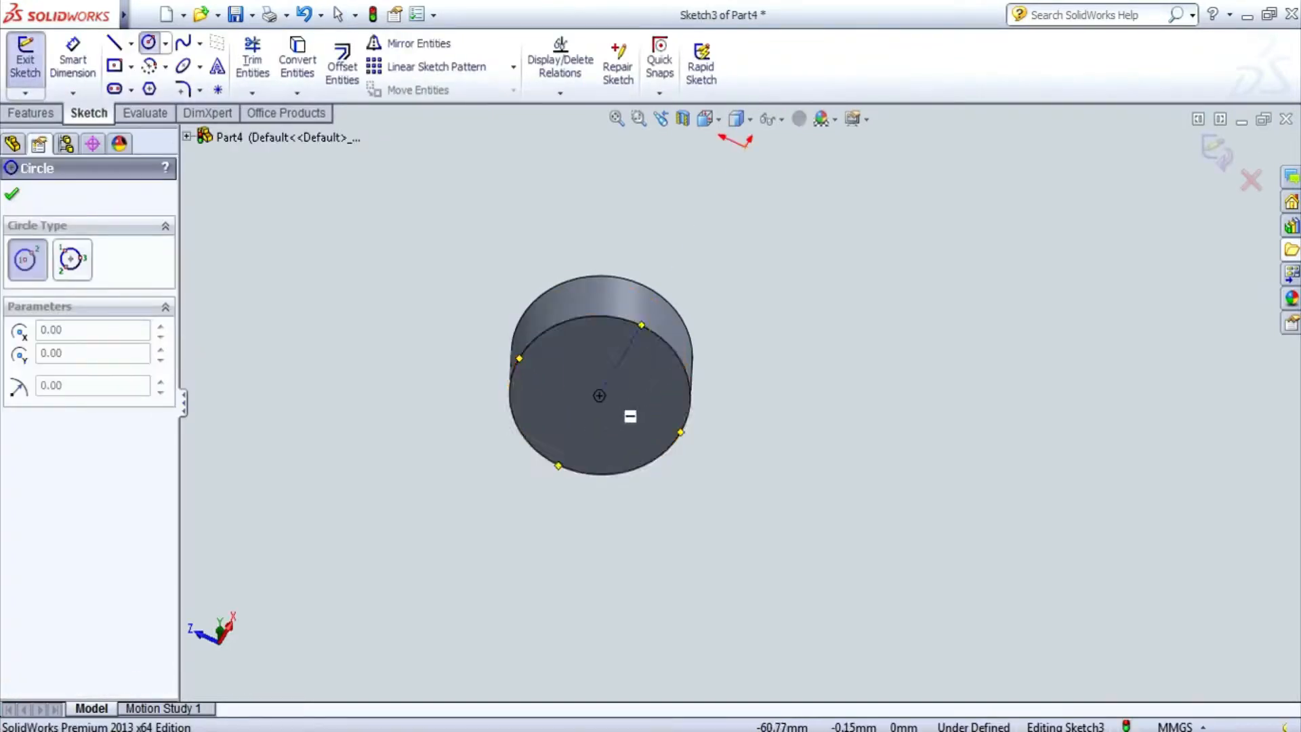
click(599, 395)
click(688, 410)
click(73, 58)
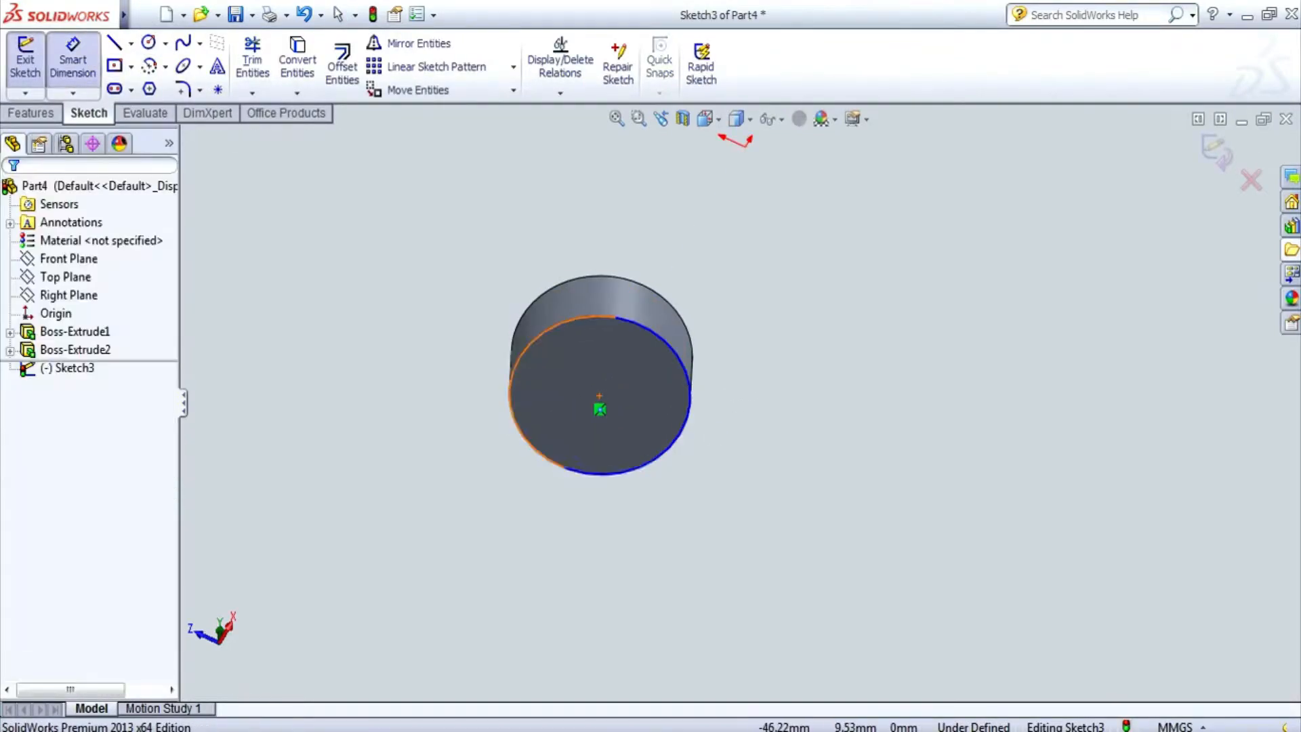
- Set the diameter of the circle sketched around the end face's outer edge to 35 mm
click(613, 317)
click(811, 377)
text(35)
key(Return)
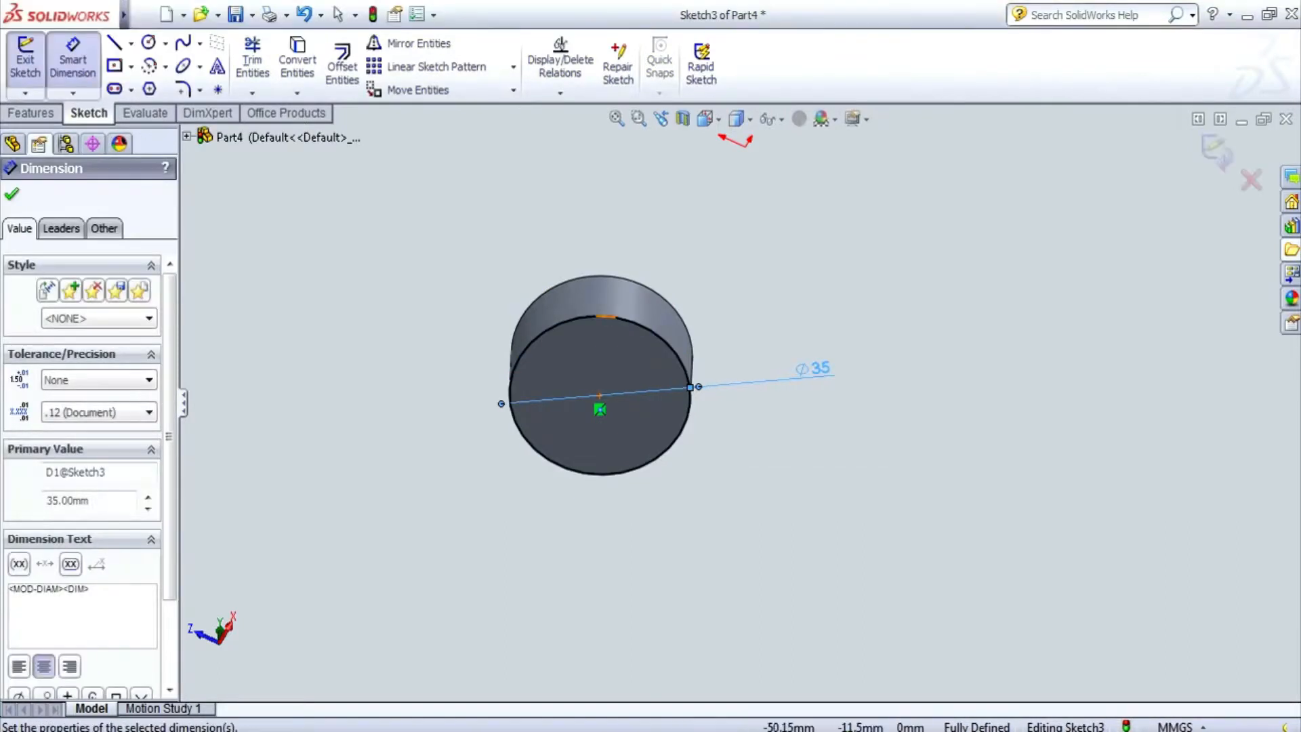
- Sketch a second circle concentric with the 35 mm circle on the end face and set its diameter to 32 mm
click(148, 42)
click(599, 395)
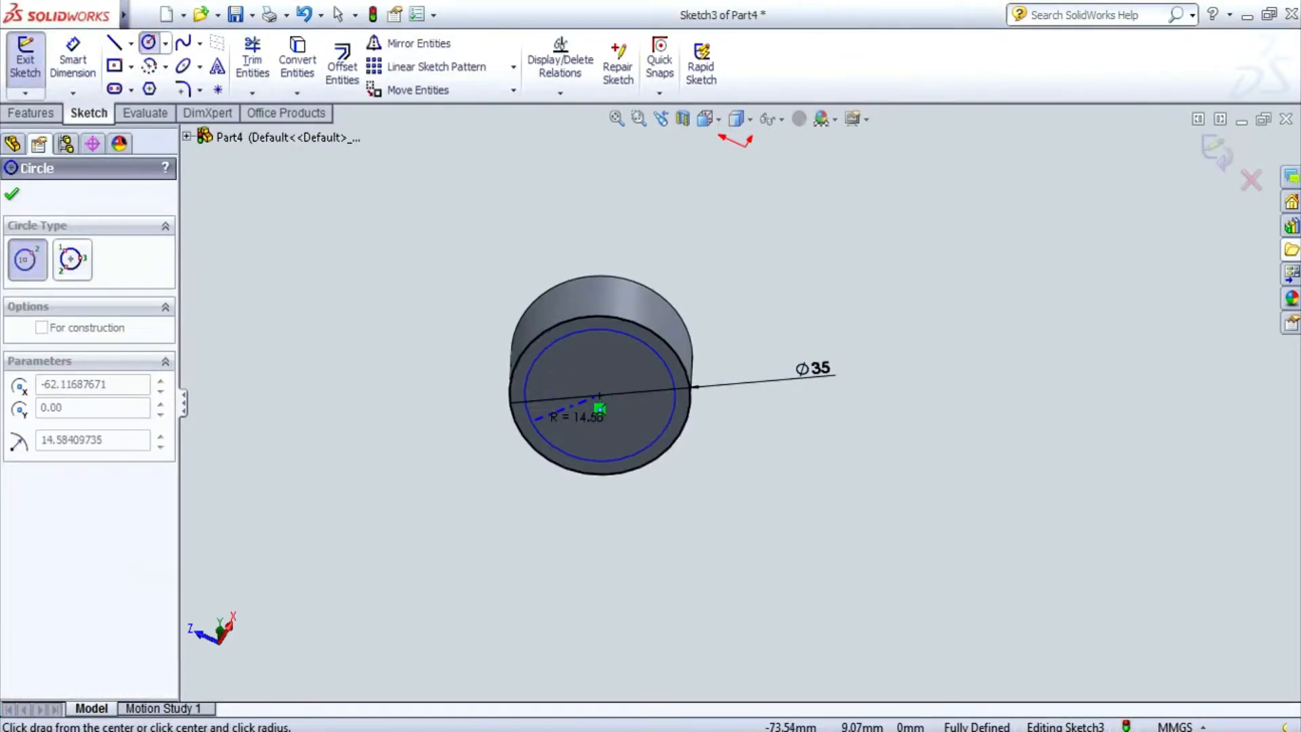
click(600, 408)
key(Escape)
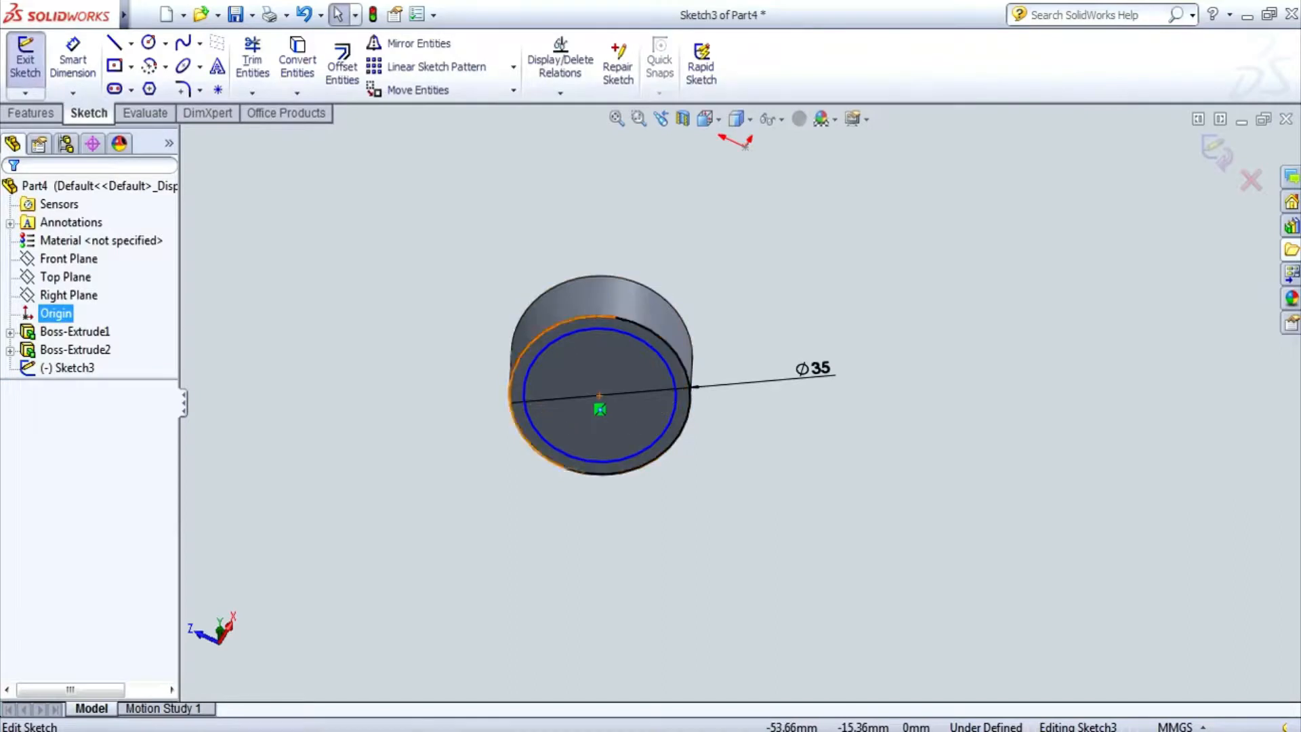
click(651, 444)
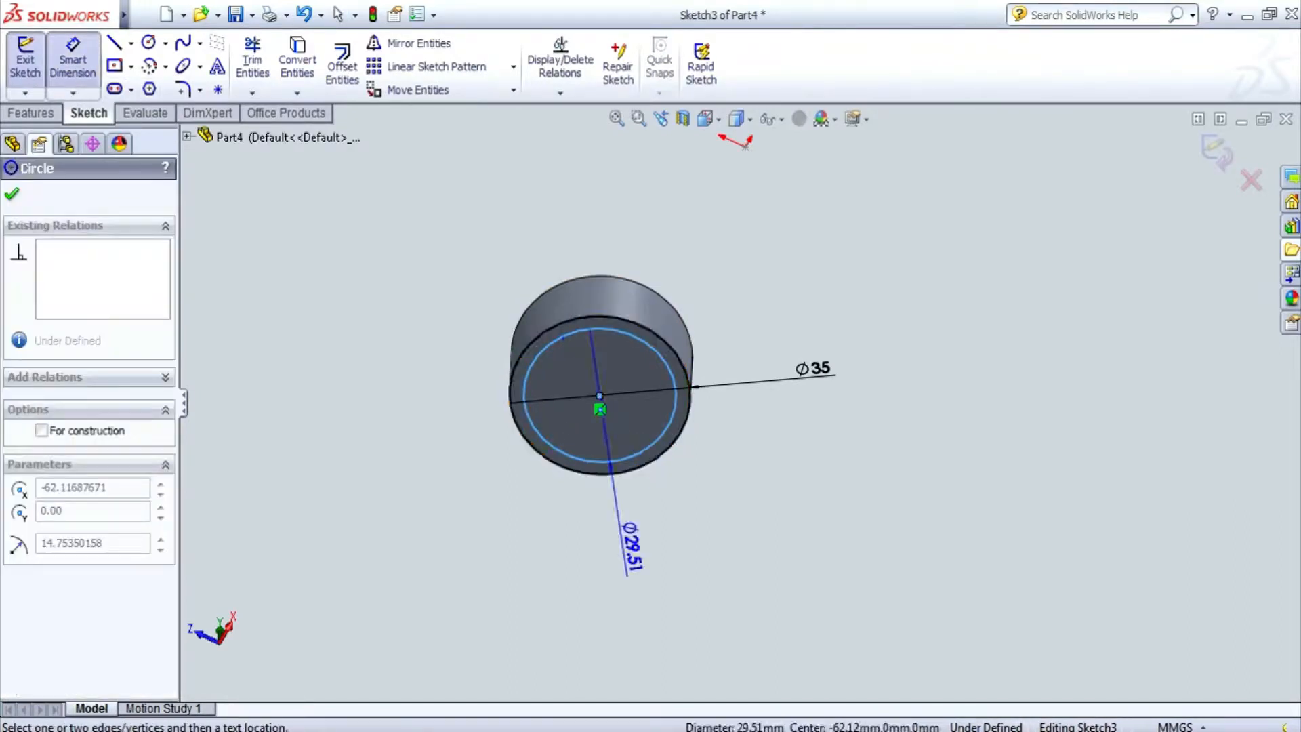
click(618, 523)
text(32)
key(Return)
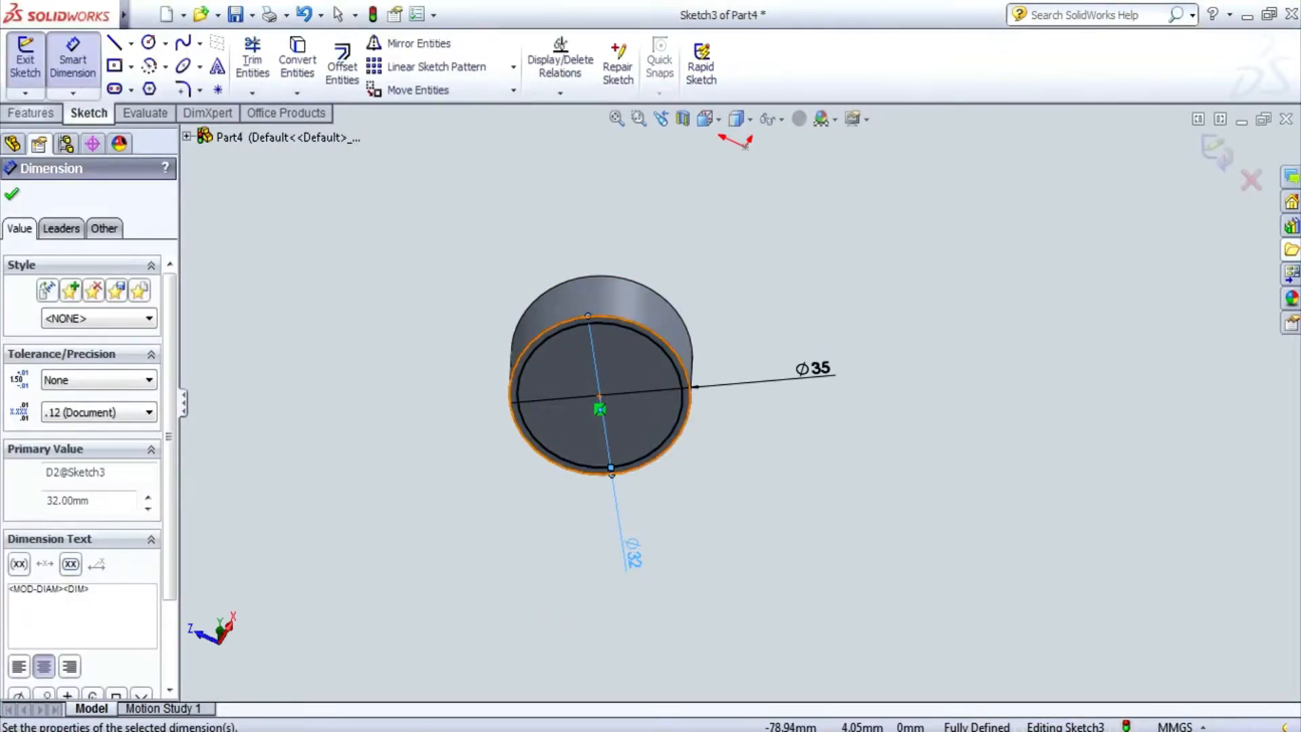
- Extrude the ring between the 35 mm and 32 mm circles as a 1 mm blind boss merged with the body
click(31, 113)
click(33, 66)
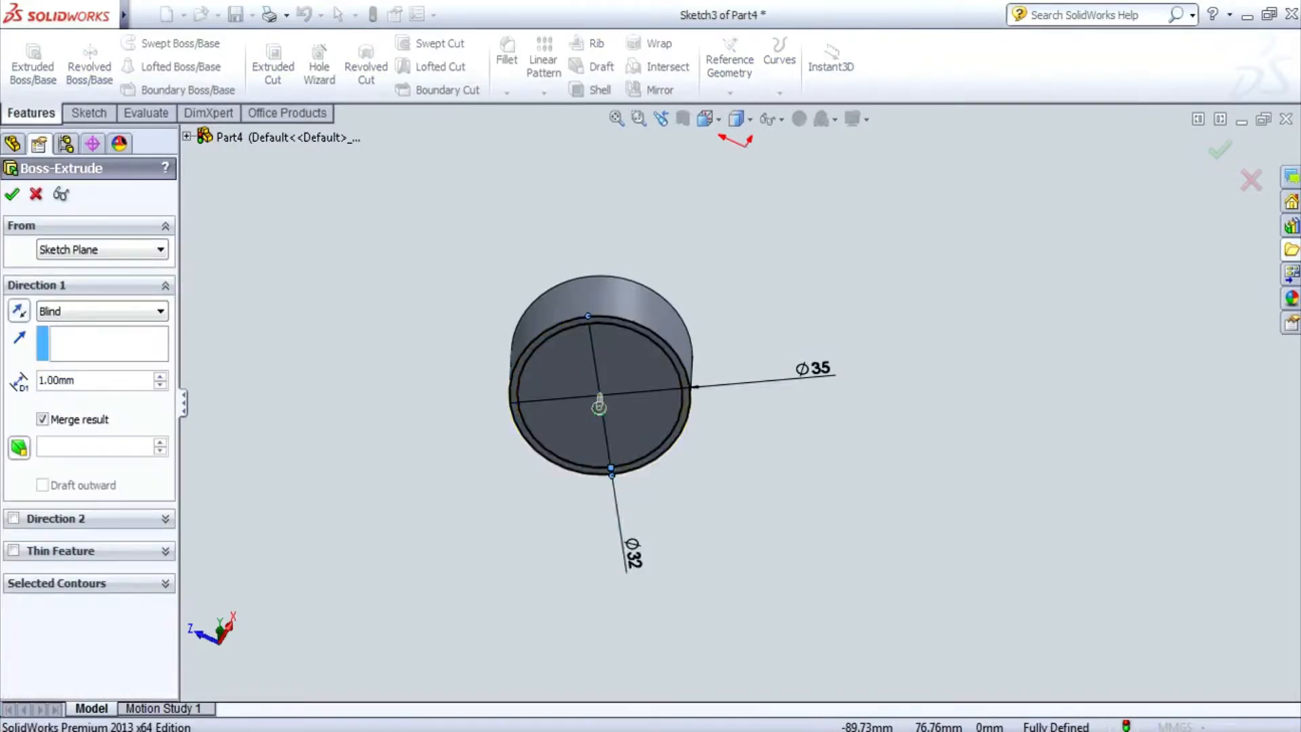
key(Return)
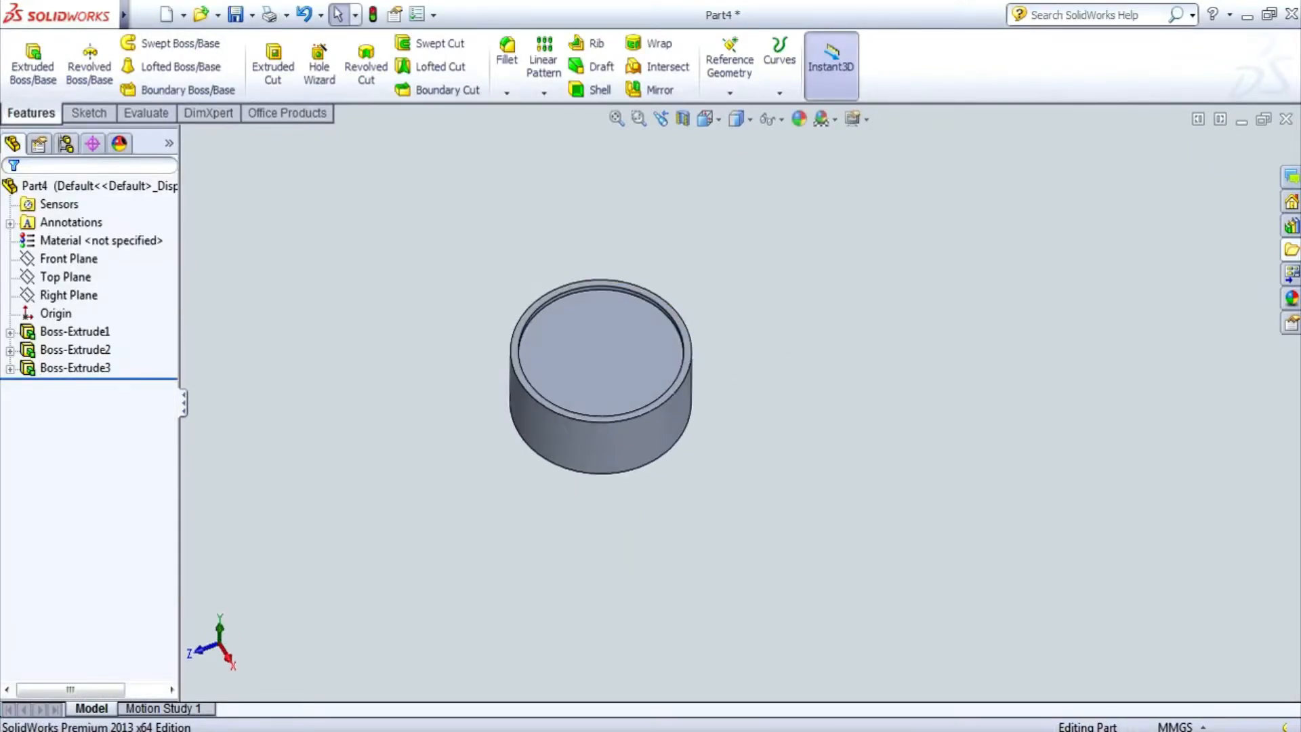
- Start a sketch on the upper recessed face and draw a centred circle with a radius of about 9 mm
click(89, 113)
click(25, 59)
click(599, 352)
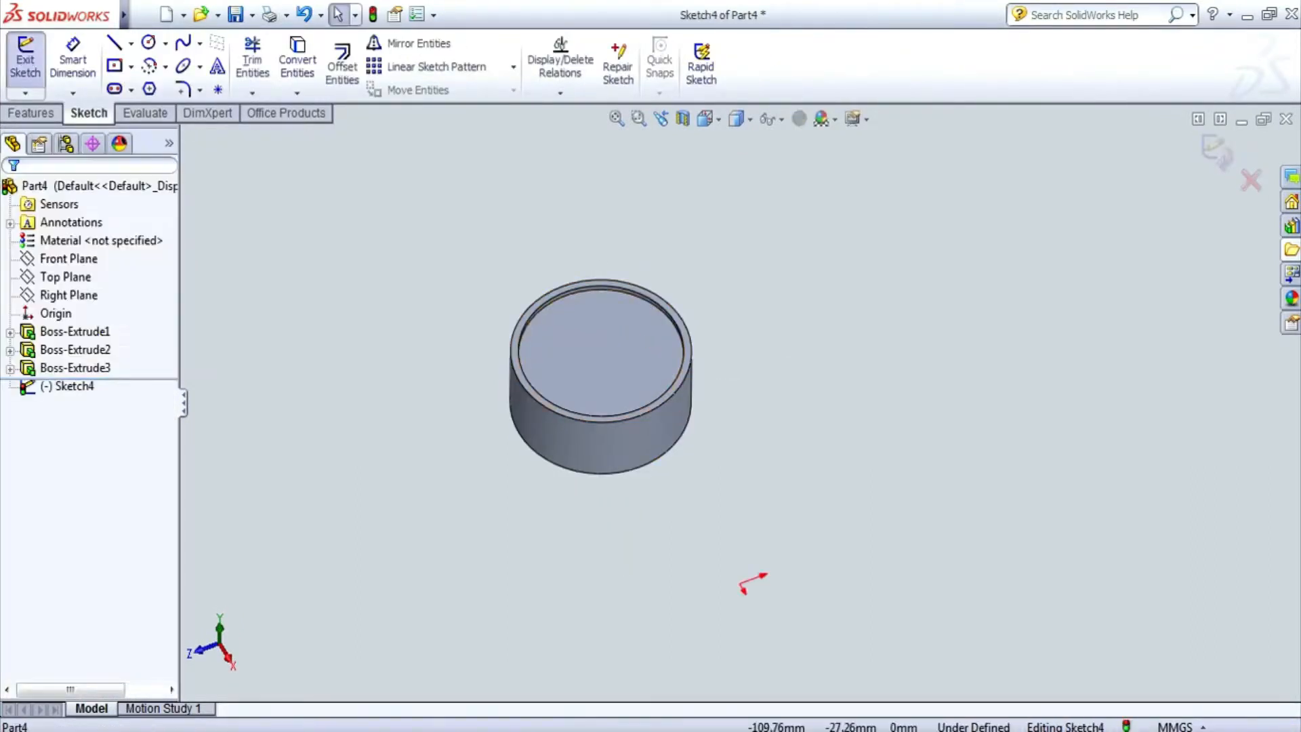
click(148, 43)
click(601, 354)
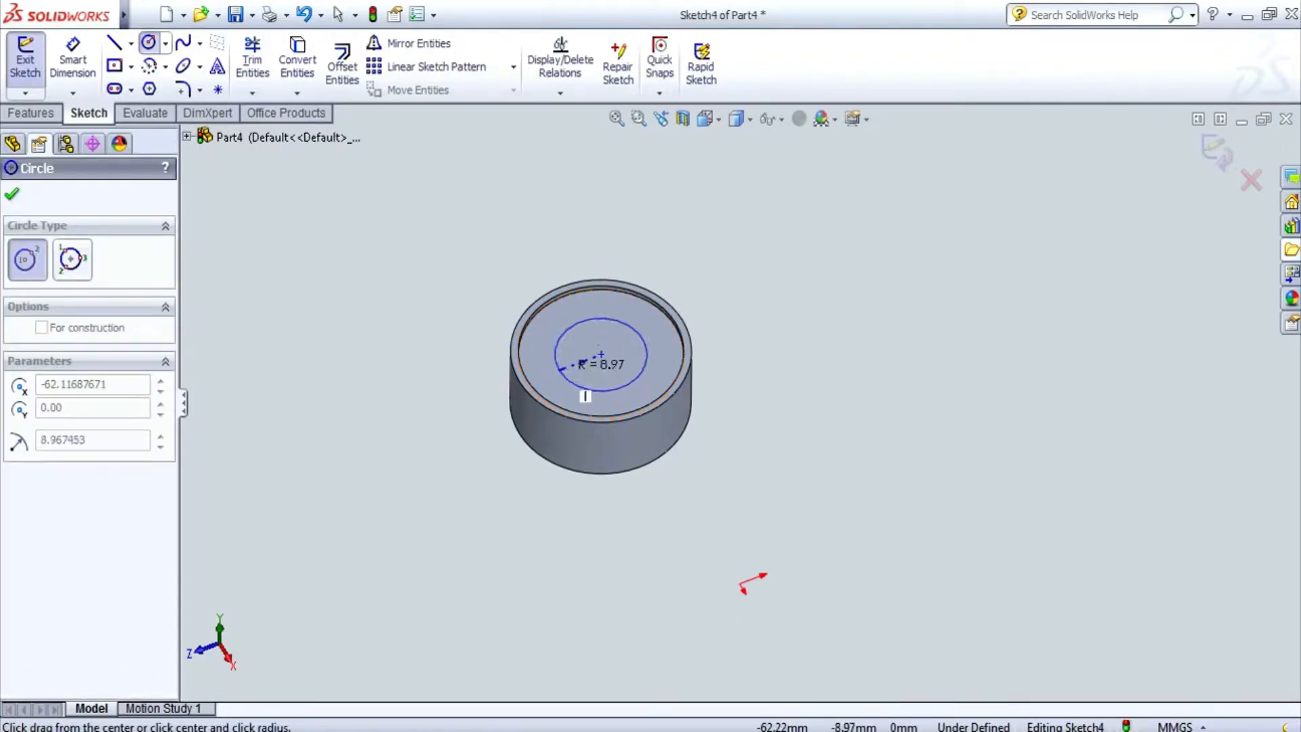
click(560, 372)
- Dimension the centred circle on the recessed face to a diameter of 12 mm
click(73, 59)
click(571, 383)
click(691, 315)
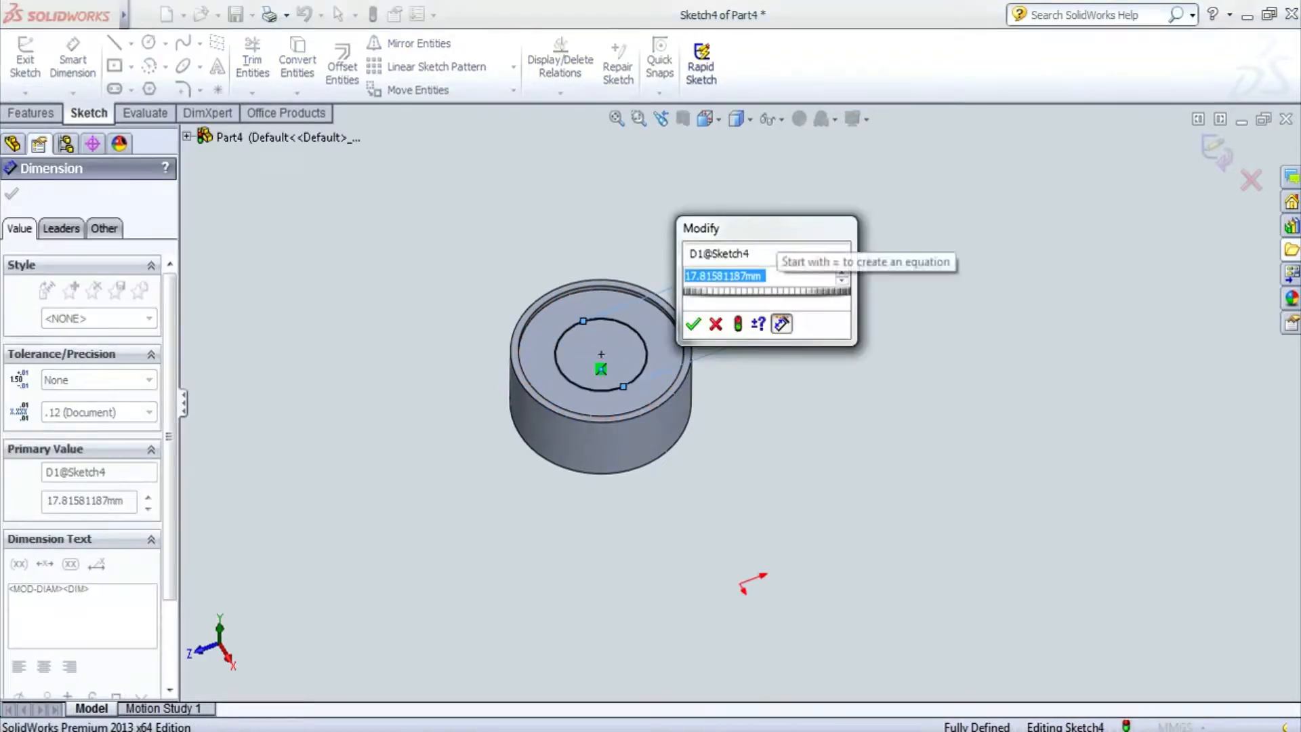
text(12)
key(Return)
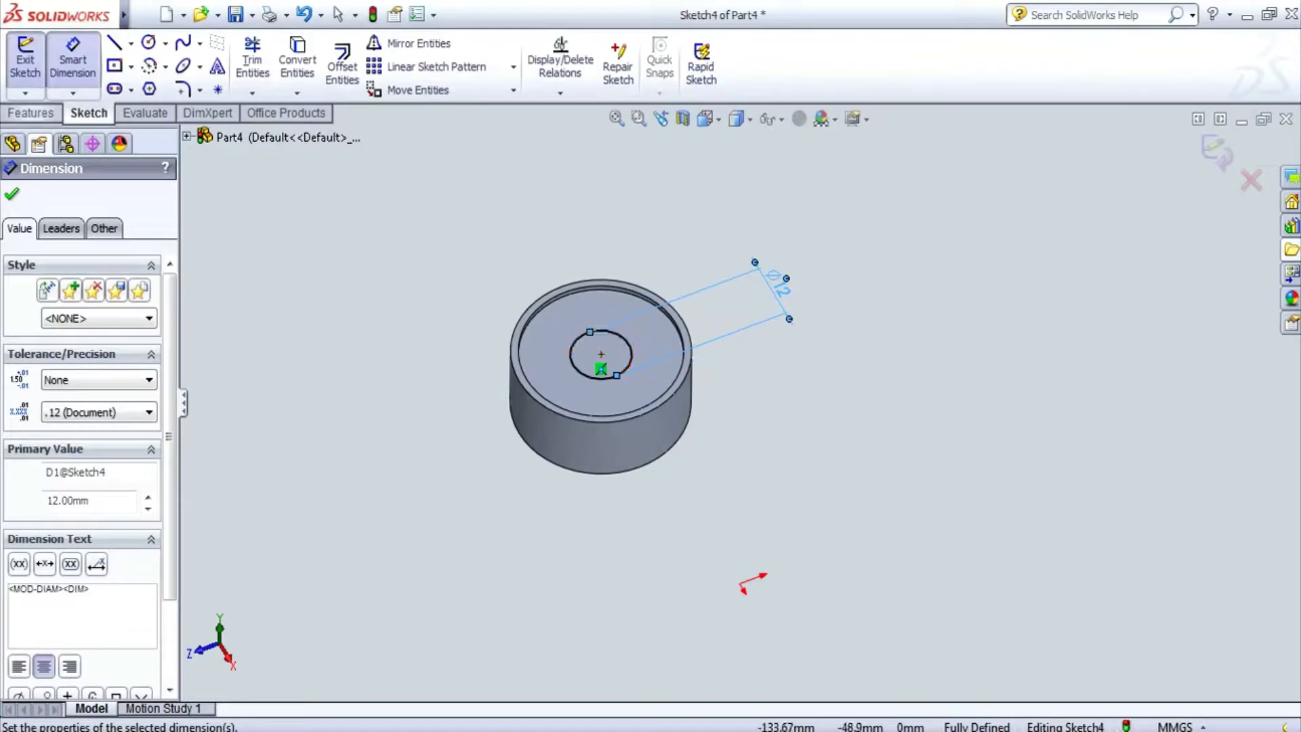
- Cut the 12 mm circle through the whole body with an Extruded Cut set to Through All
click(31, 112)
click(273, 66)
click(102, 311)
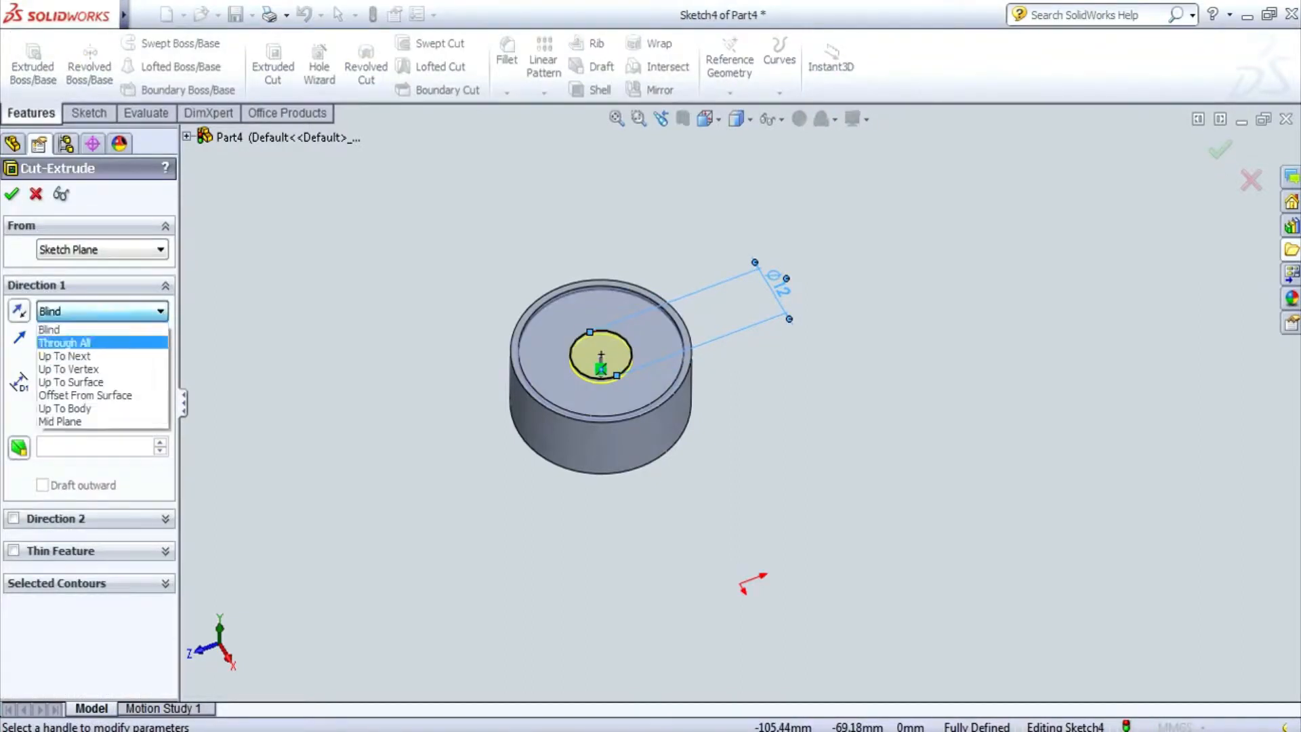
click(64, 342)
click(11, 194)
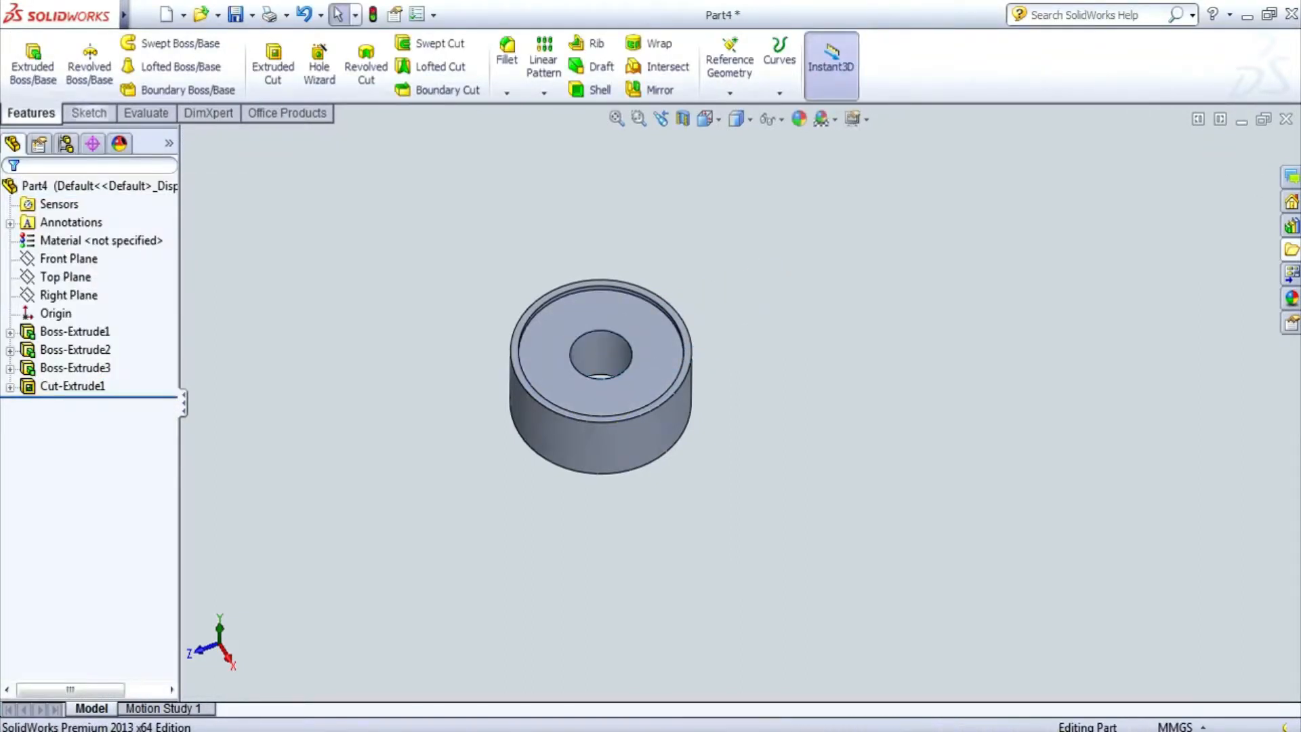
- On the upper recessed face, sketch a circle on the hole's edge and a concentric one about 25 mm in diameter
click(89, 113)
click(148, 43)
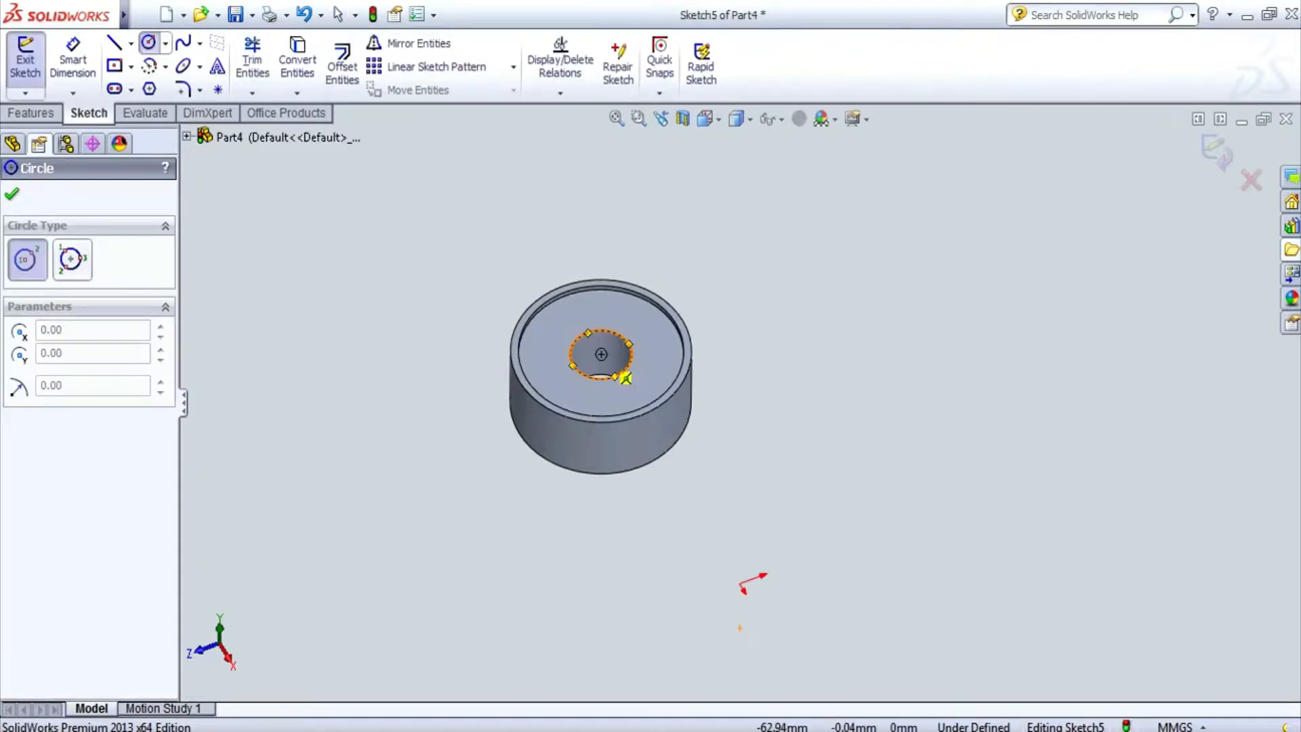
click(624, 377)
click(601, 354)
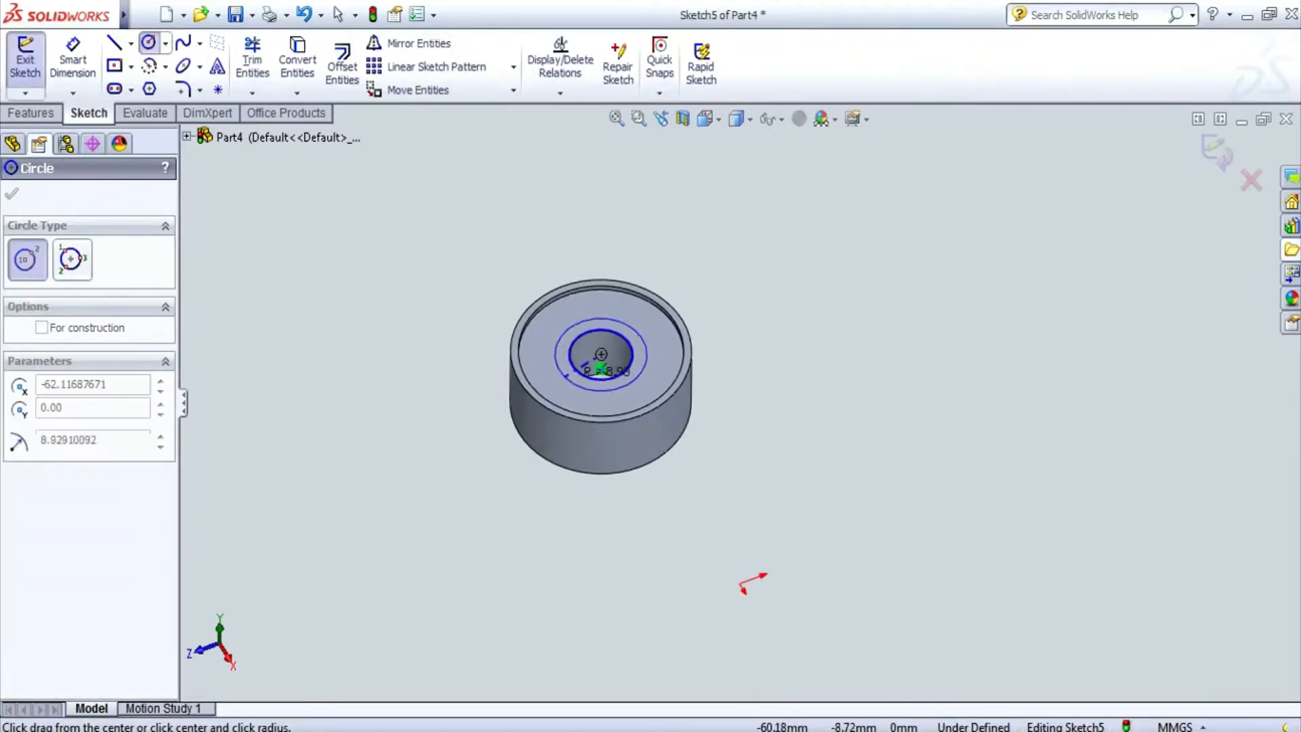
click(548, 381)
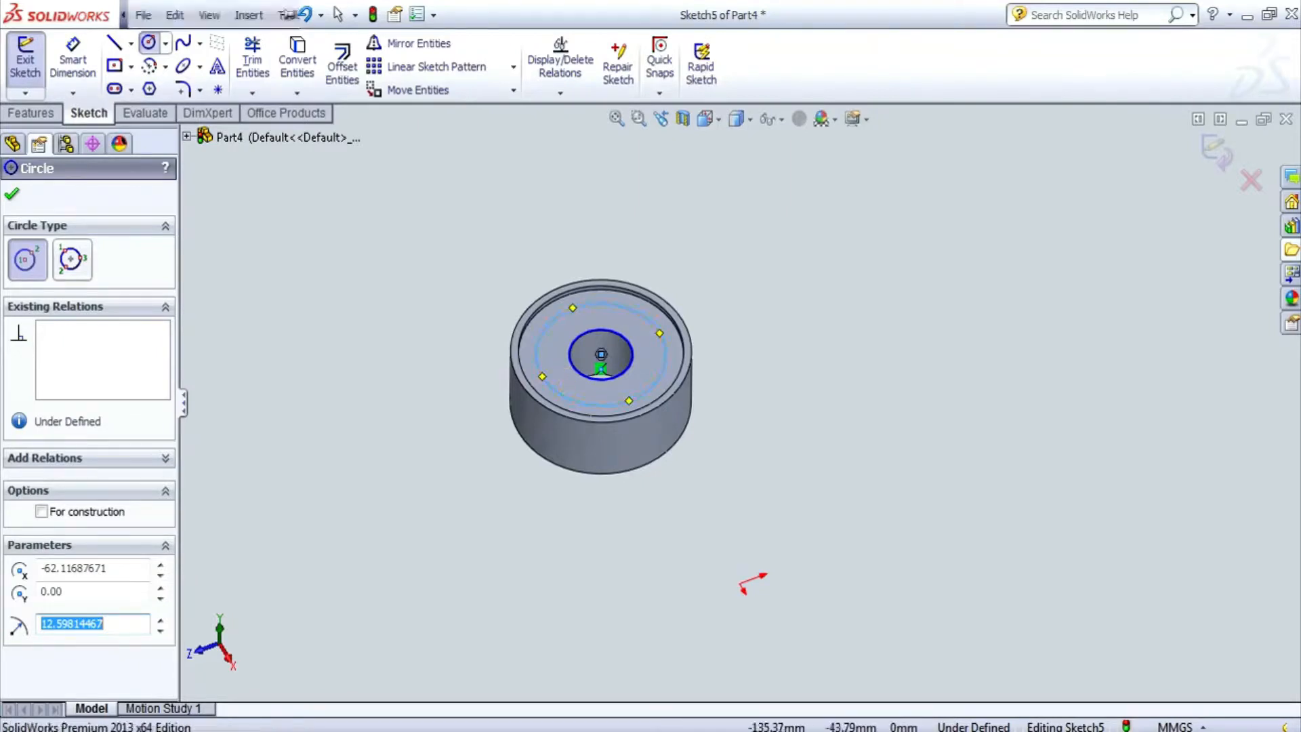
- Dimension the inner circle to 12 mm and the outer concentric circle to 15 mm in diameter
click(73, 54)
click(632, 339)
click(752, 247)
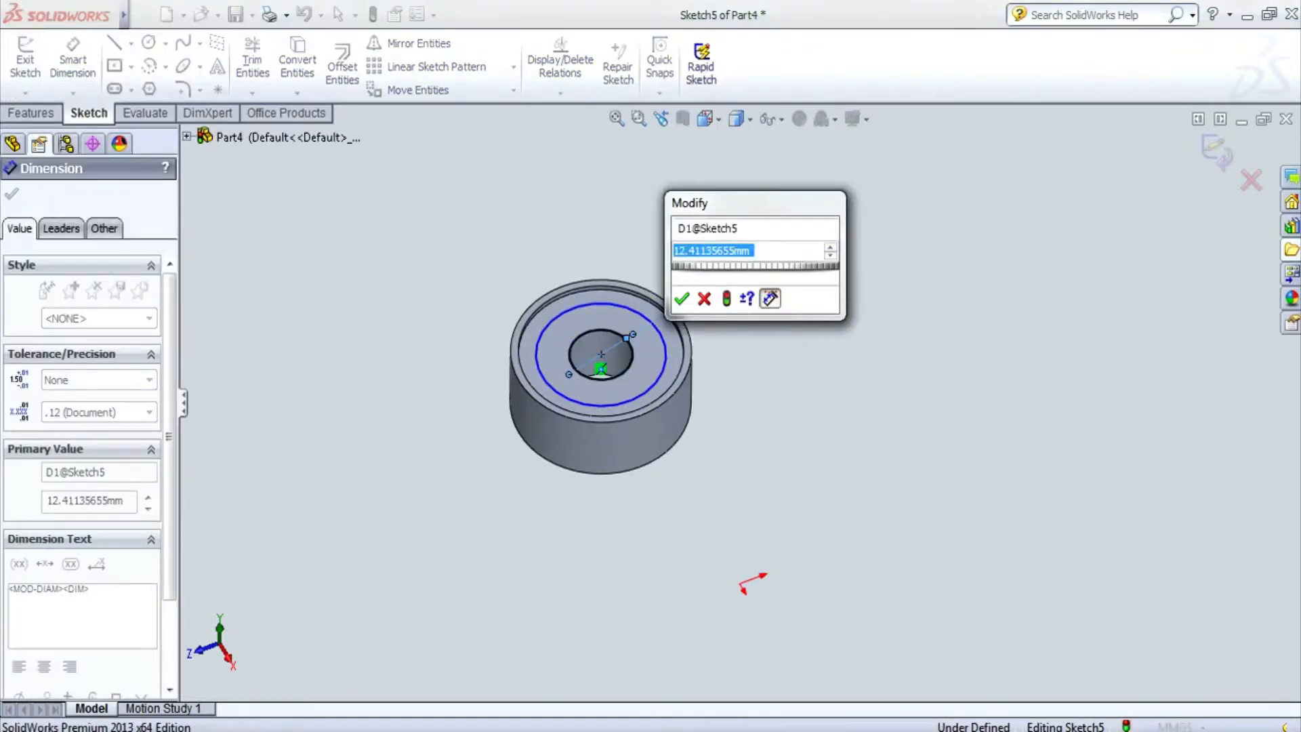
text(12)
key(Return)
click(665, 359)
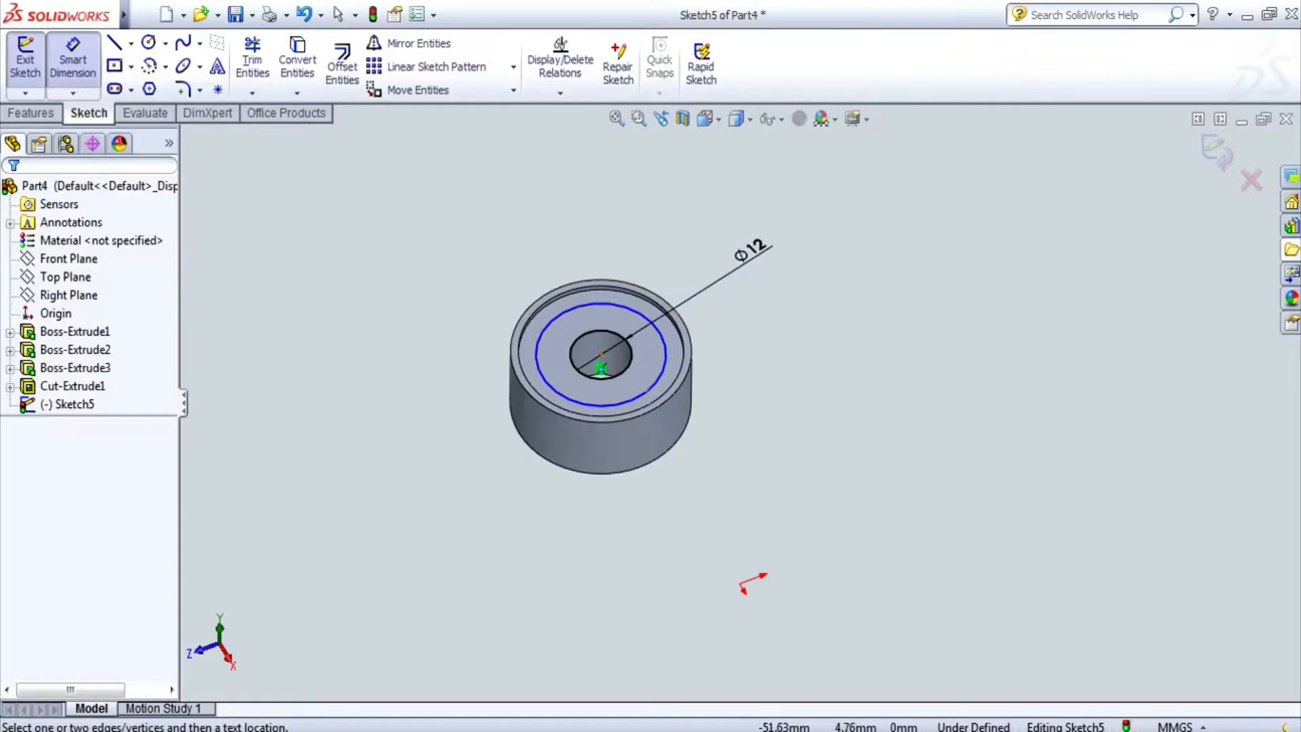
click(663, 370)
click(764, 353)
text(25.19628934mm)
key(Return)
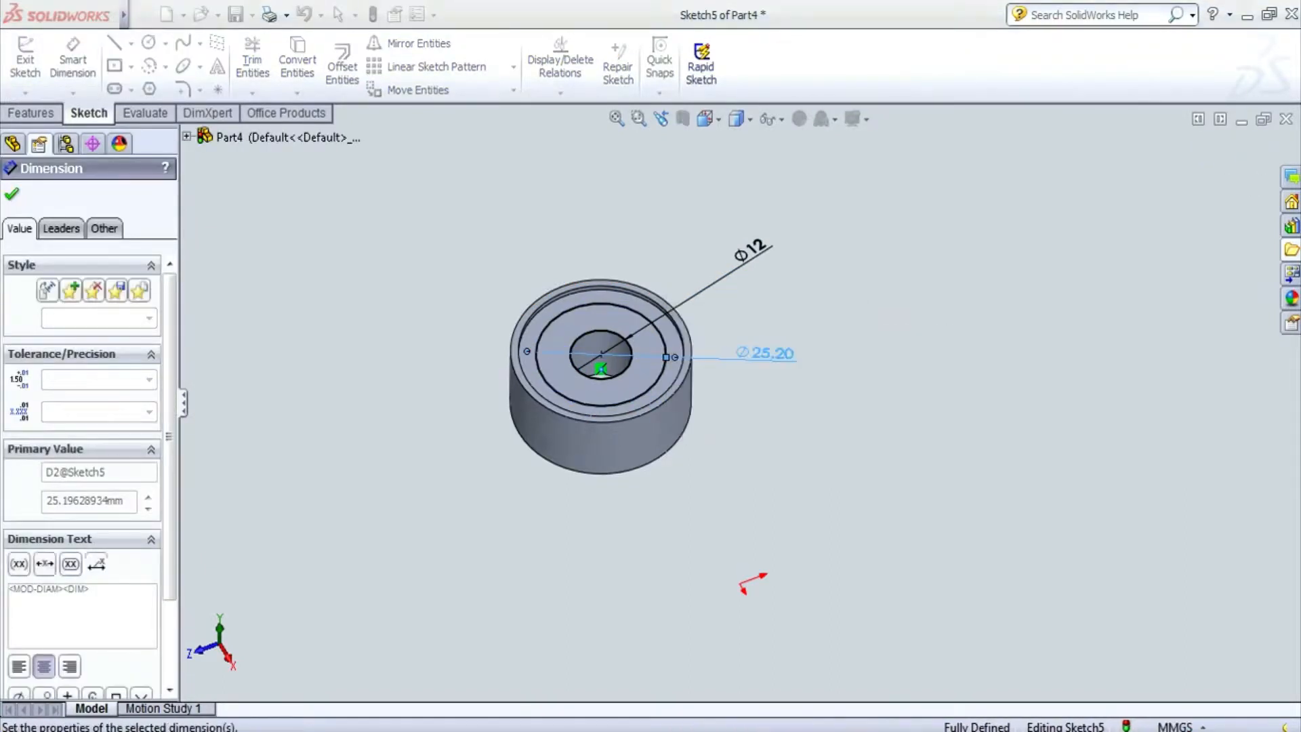
- Extrude the ring between the 12 mm and 15 mm circles as a 1 mm blind boss around the hole
click(31, 112)
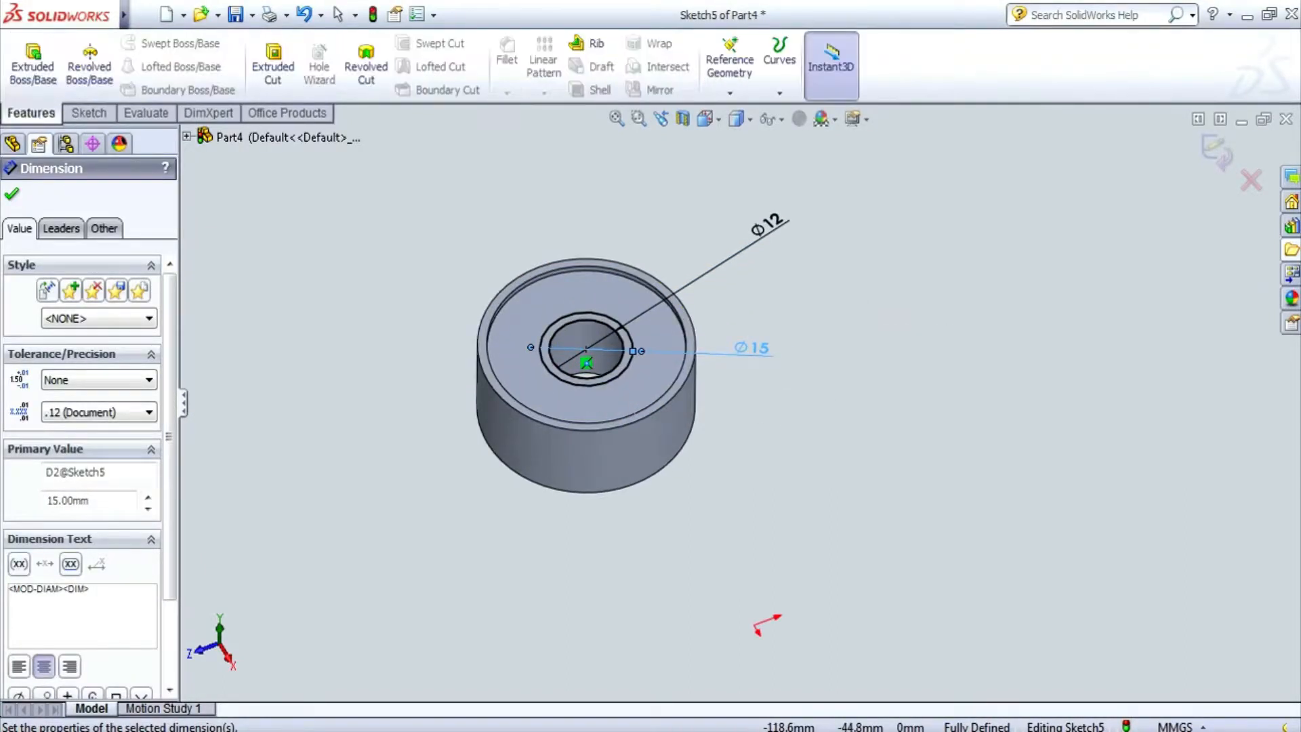
click(32, 66)
key(Return)
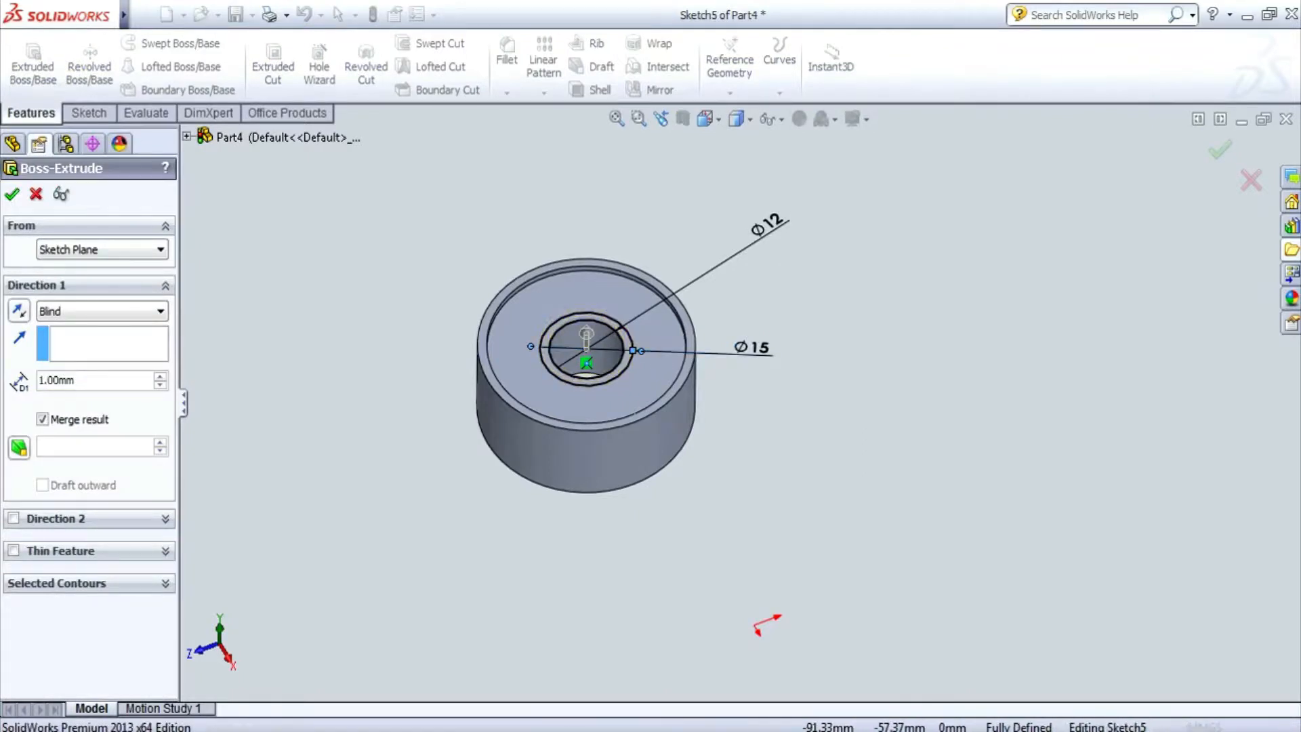
key(Escape)
- Start a sketch on the opposite recessed face, draw a circle on the hole's edge and dimension it to 12 mm in diameter
middle_drag(586, 379, 586, 223)
click(89, 113)
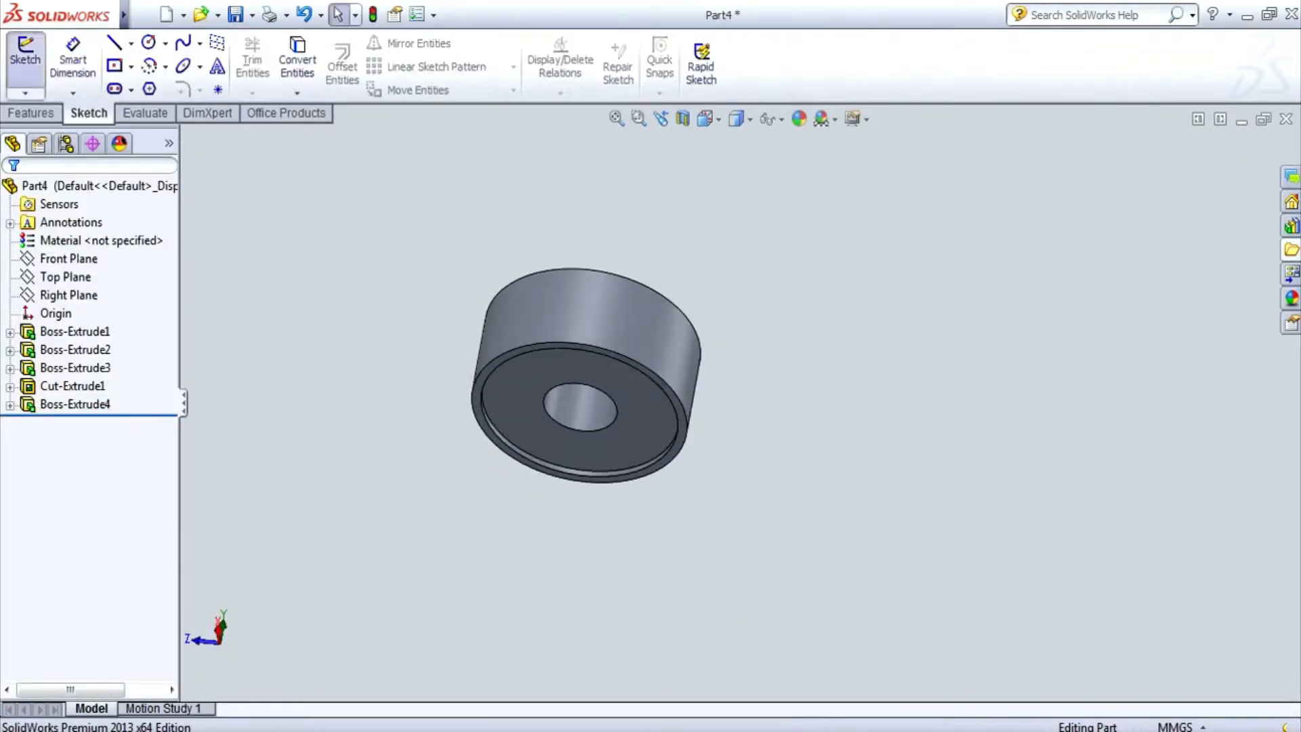
click(25, 65)
click(610, 447)
click(148, 42)
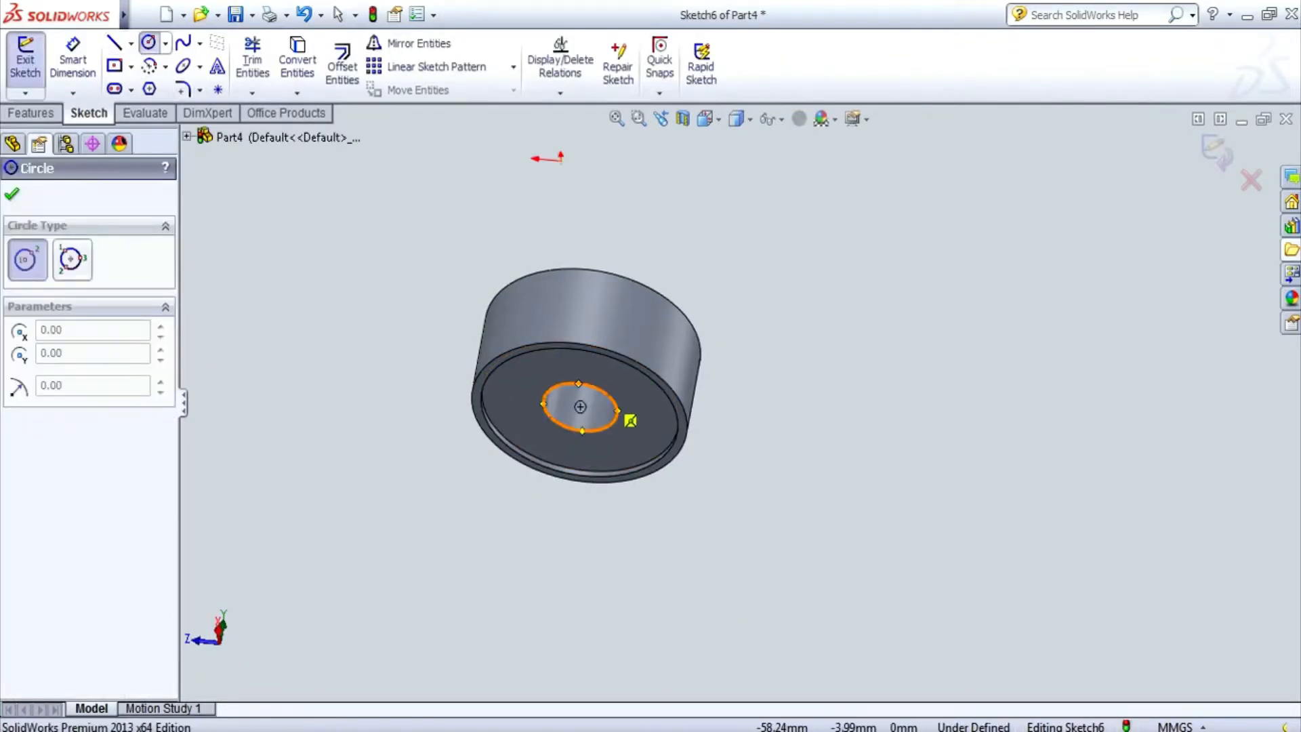
click(606, 434)
click(73, 66)
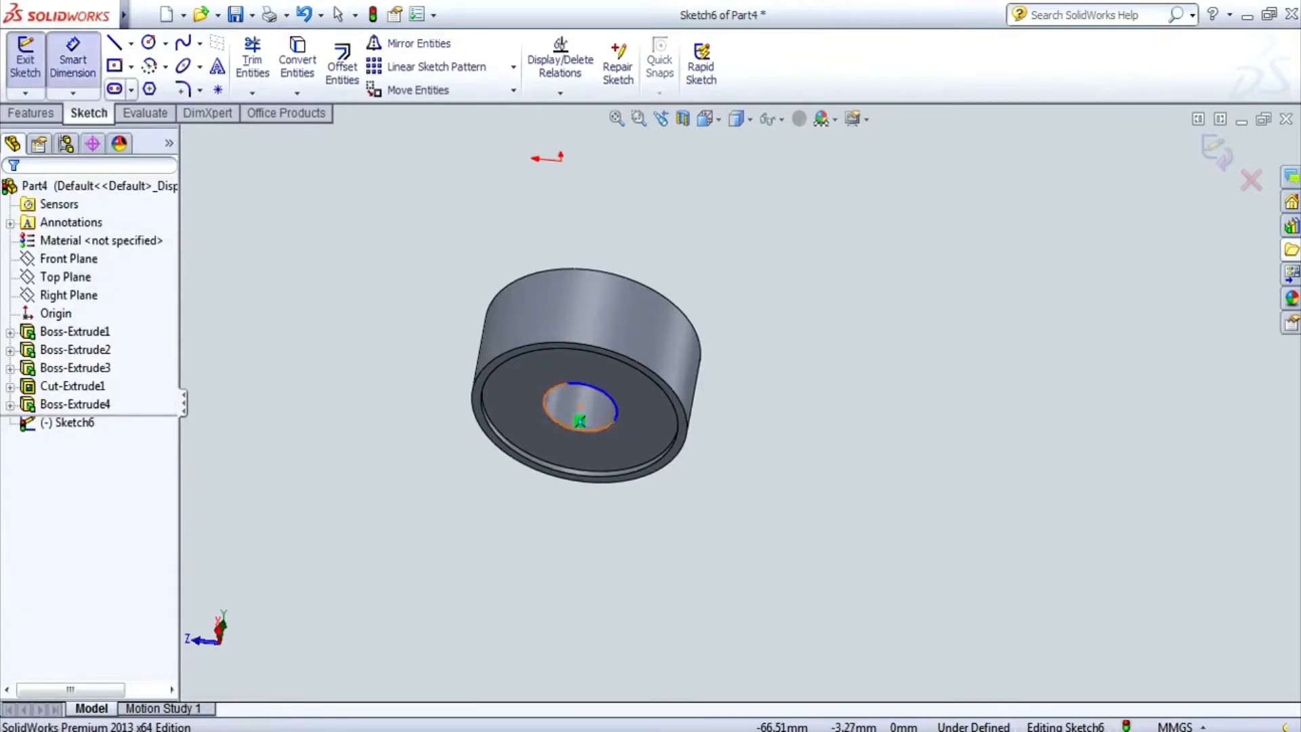
click(613, 418)
click(786, 480)
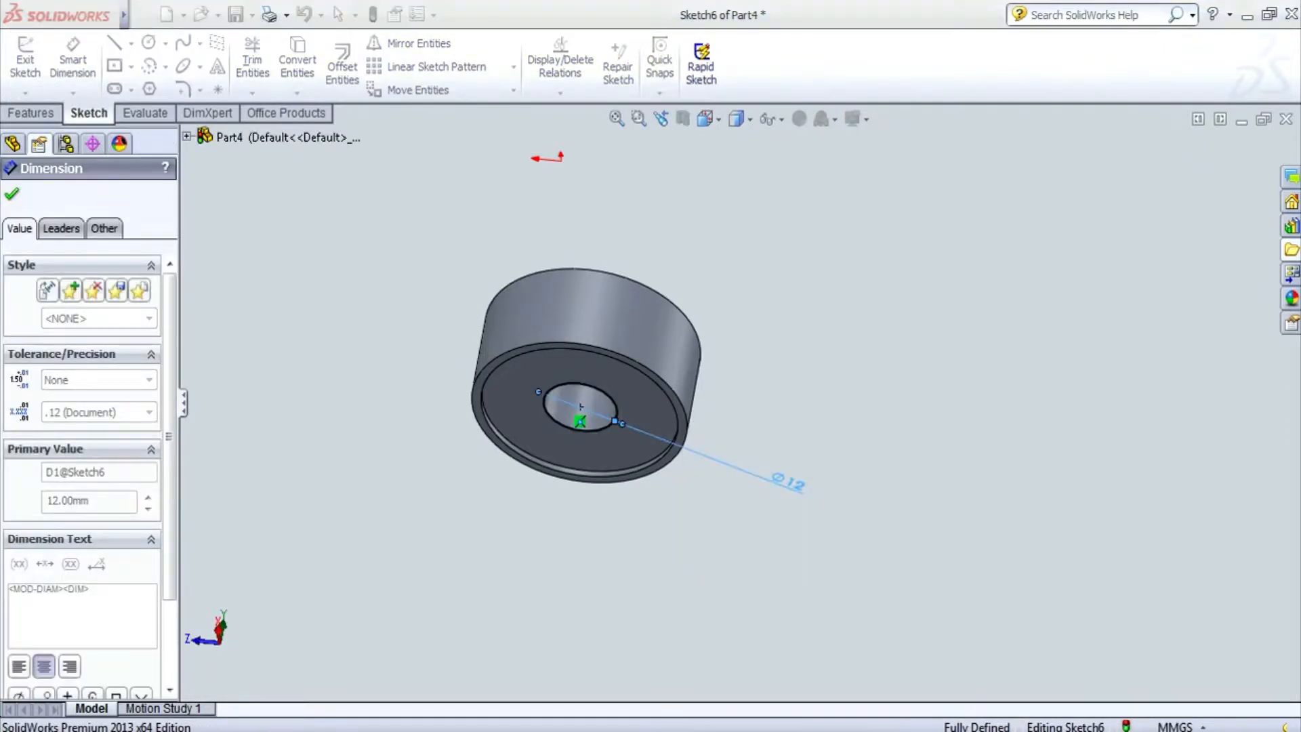
key(Return)
- Sketch a larger circle concentric with the hole on the opposite face and set its diameter to 15 mm
click(148, 43)
click(579, 406)
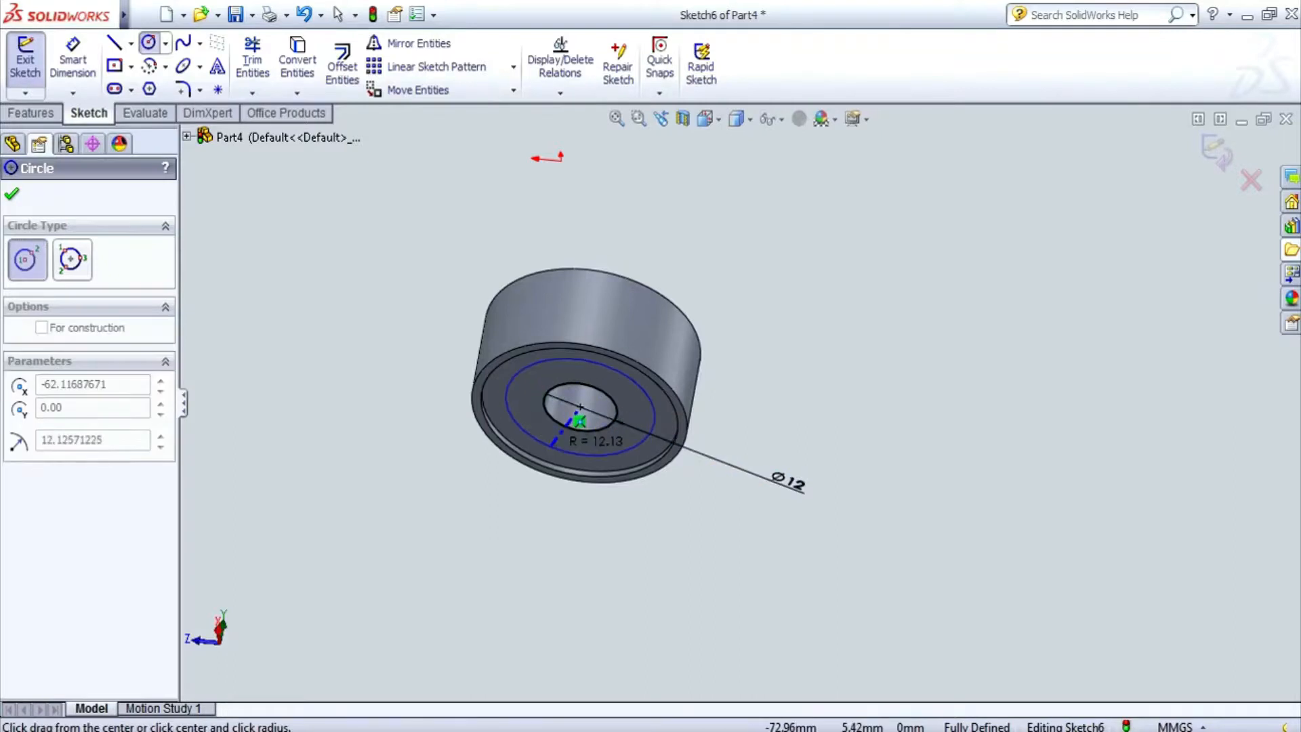
click(553, 445)
click(72, 59)
click(610, 449)
click(677, 559)
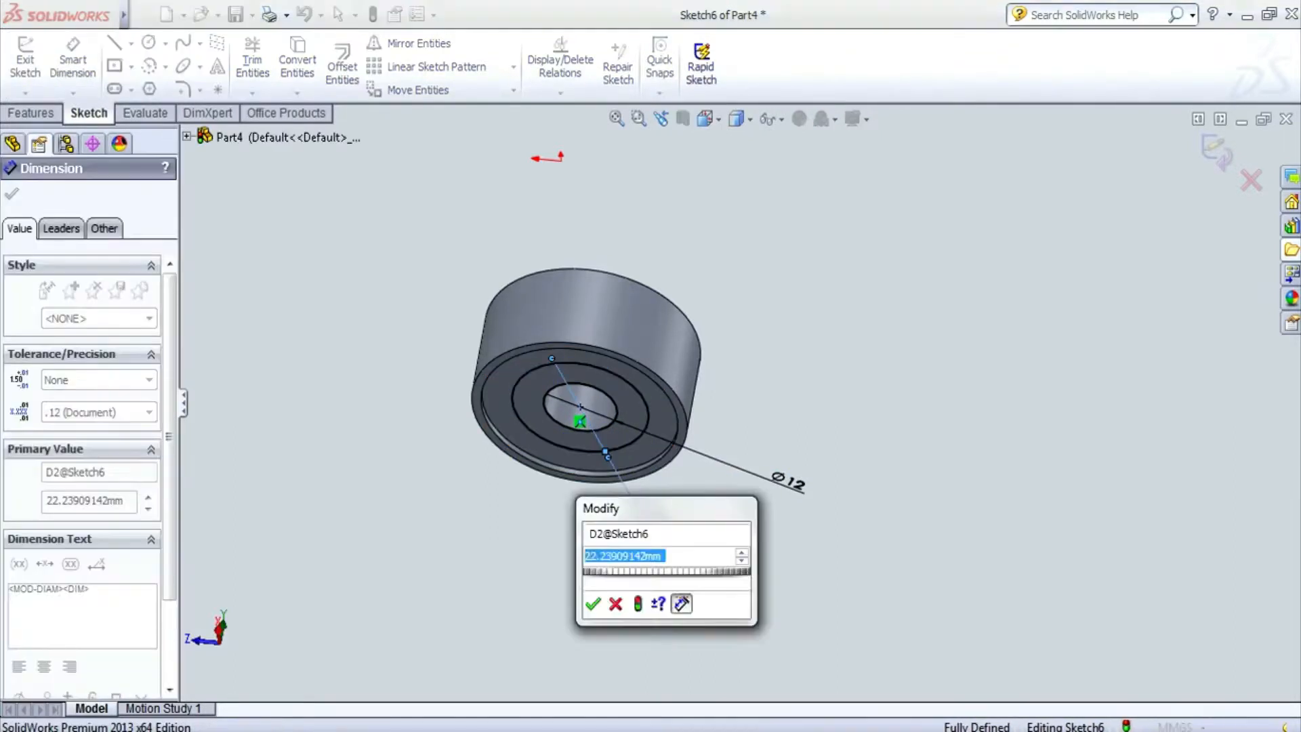
text(15)
key(Return)
- Extrude the ring sketched around the hole on the opposite face as a boss, keeping the default extrusion settings
click(31, 112)
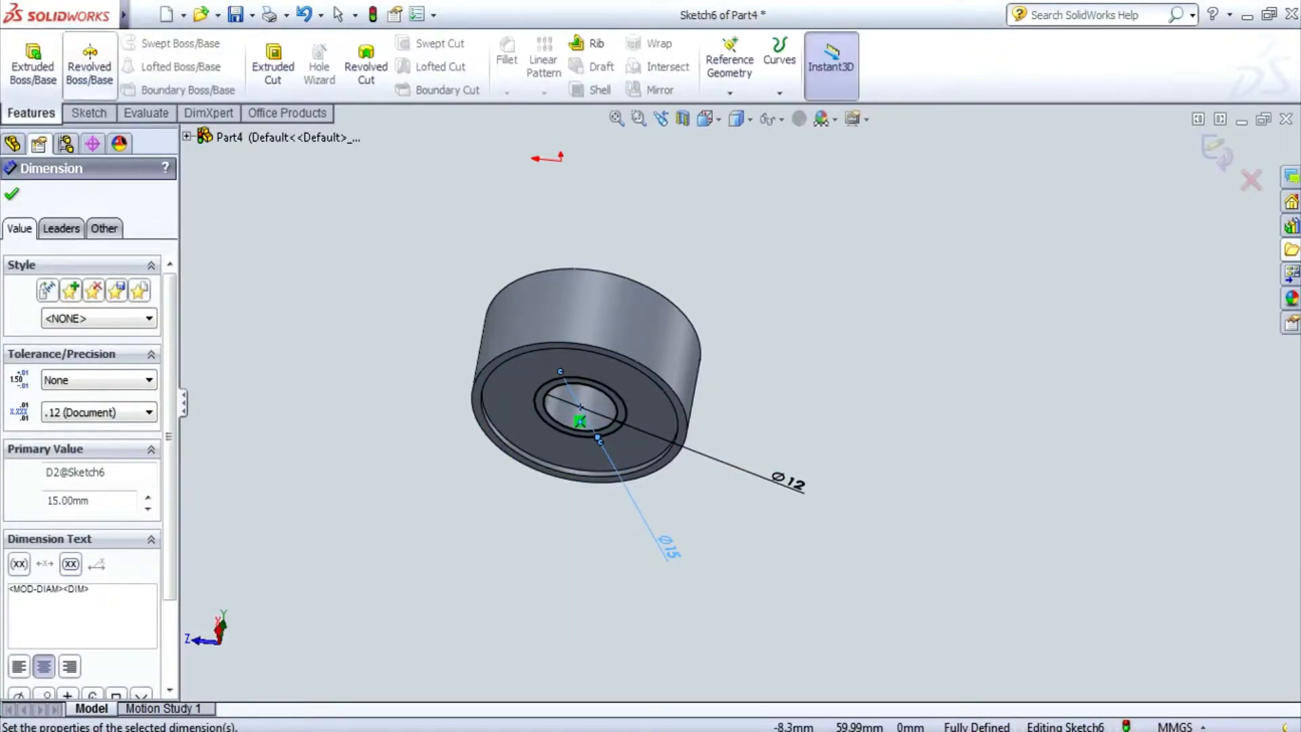
click(32, 65)
key(Return)
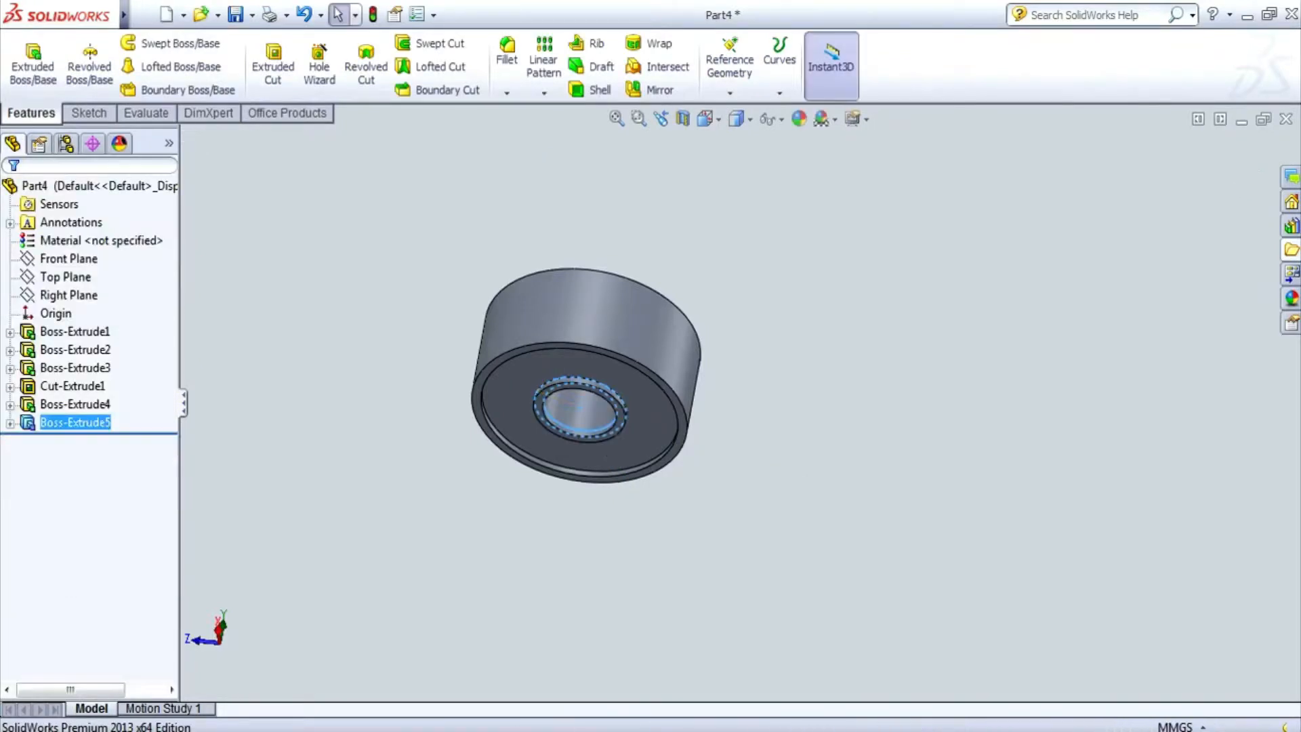
key(Escape)
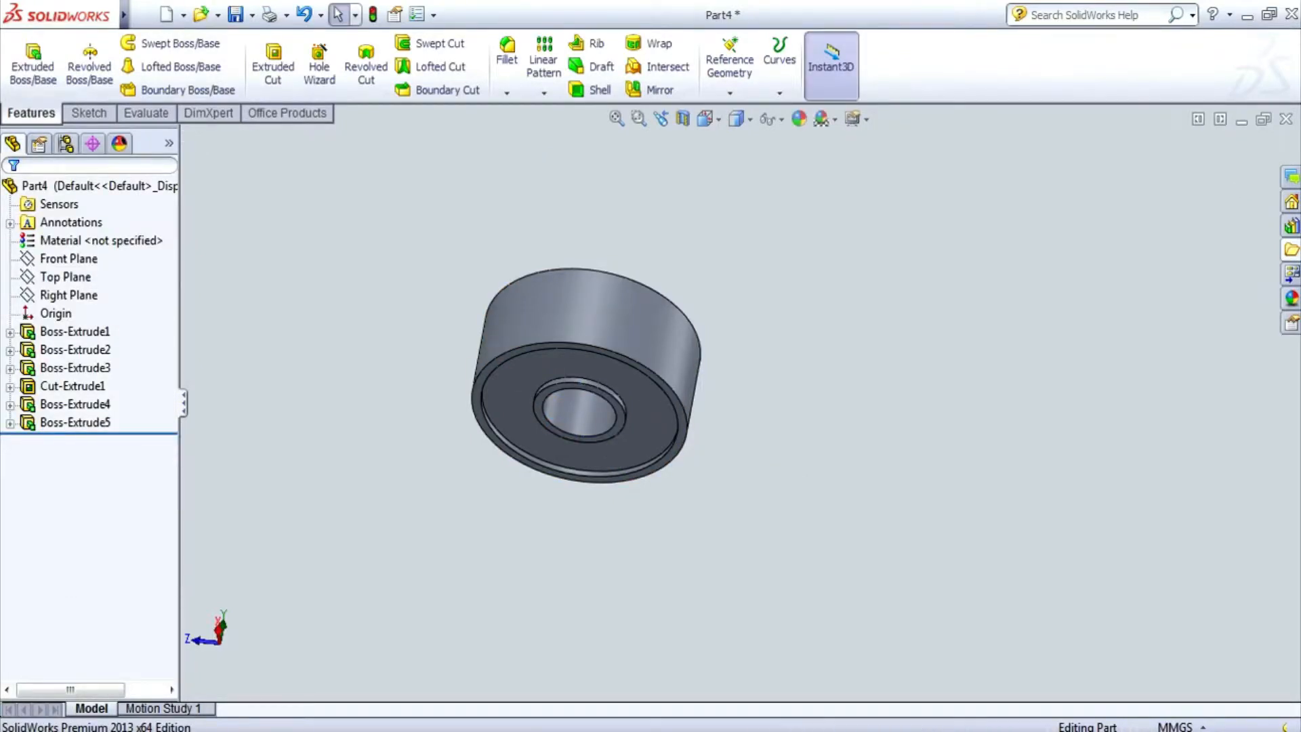
- Start a sketch on the recessed annular face with the new ring and draw a centred circle with a radius of about 14 mm
middle_drag(582, 440, 583, 359)
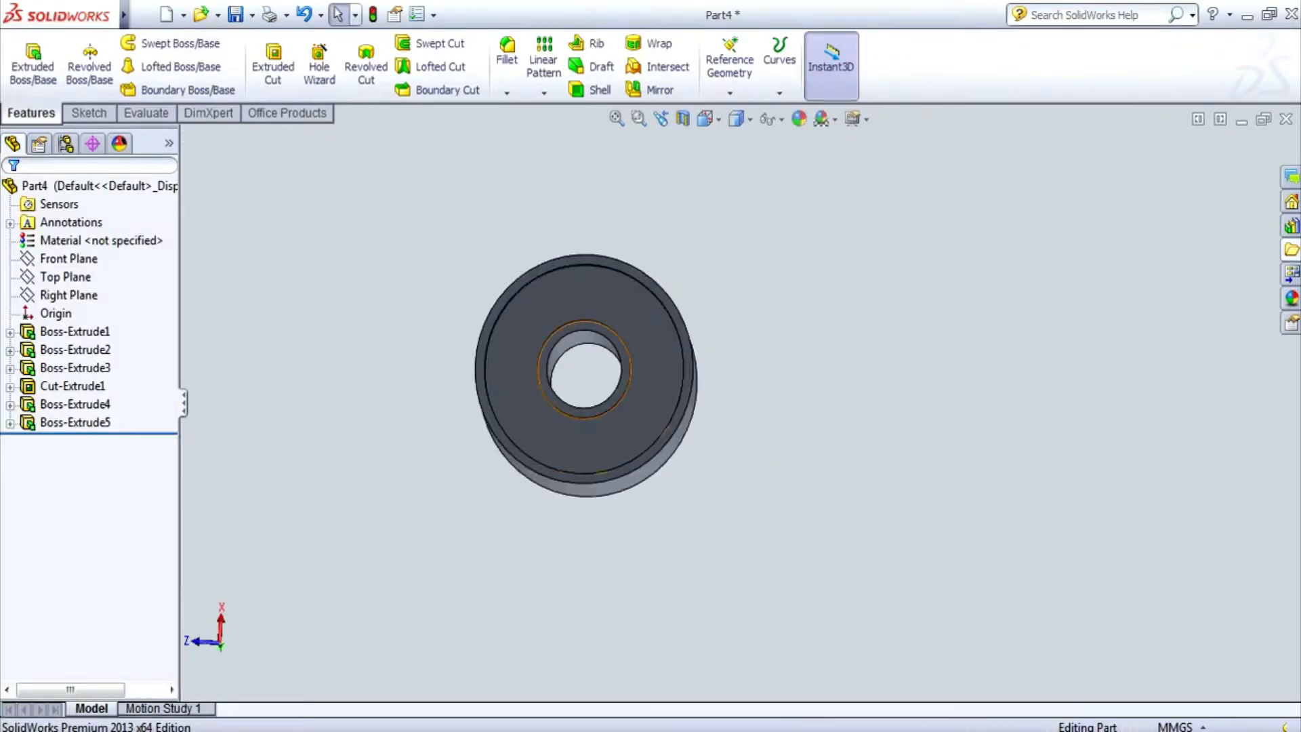
click(89, 113)
click(662, 348)
click(148, 42)
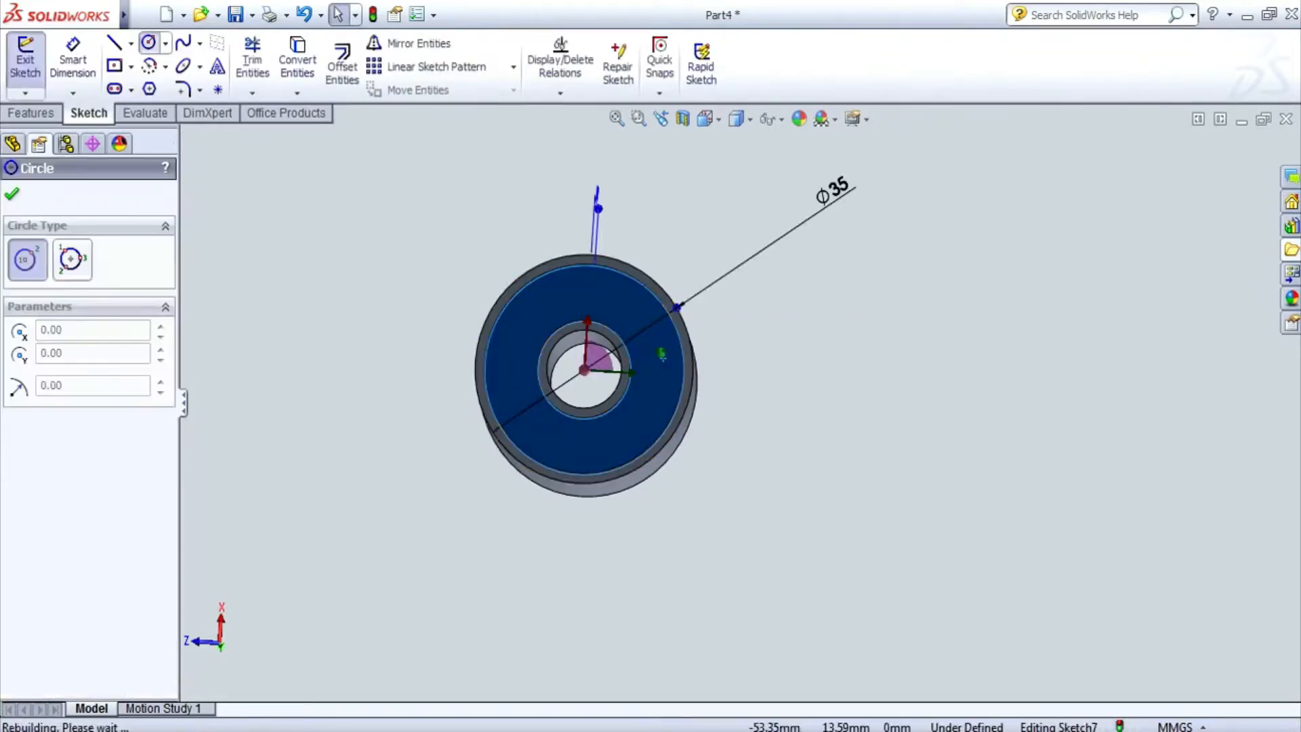
click(584, 370)
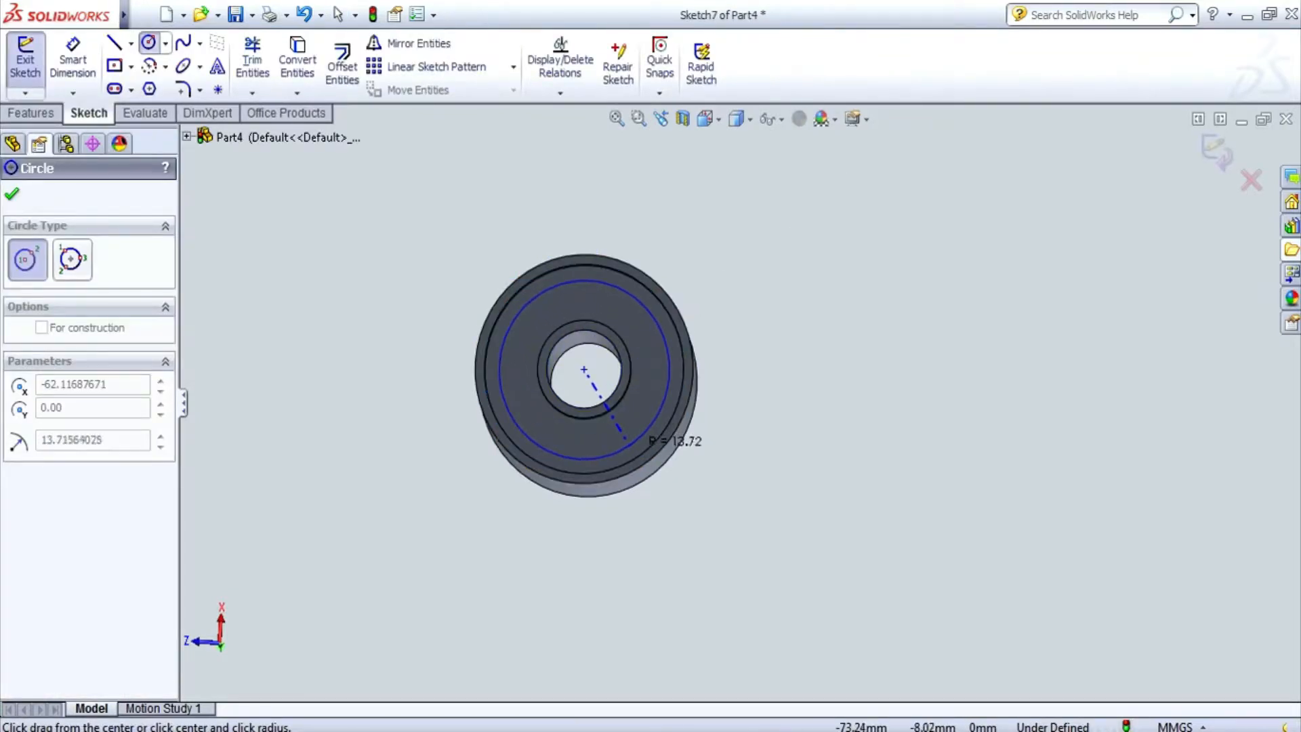
click(614, 452)
- Dimension the new circle on the annular face to a diameter of 28 mm
click(72, 61)
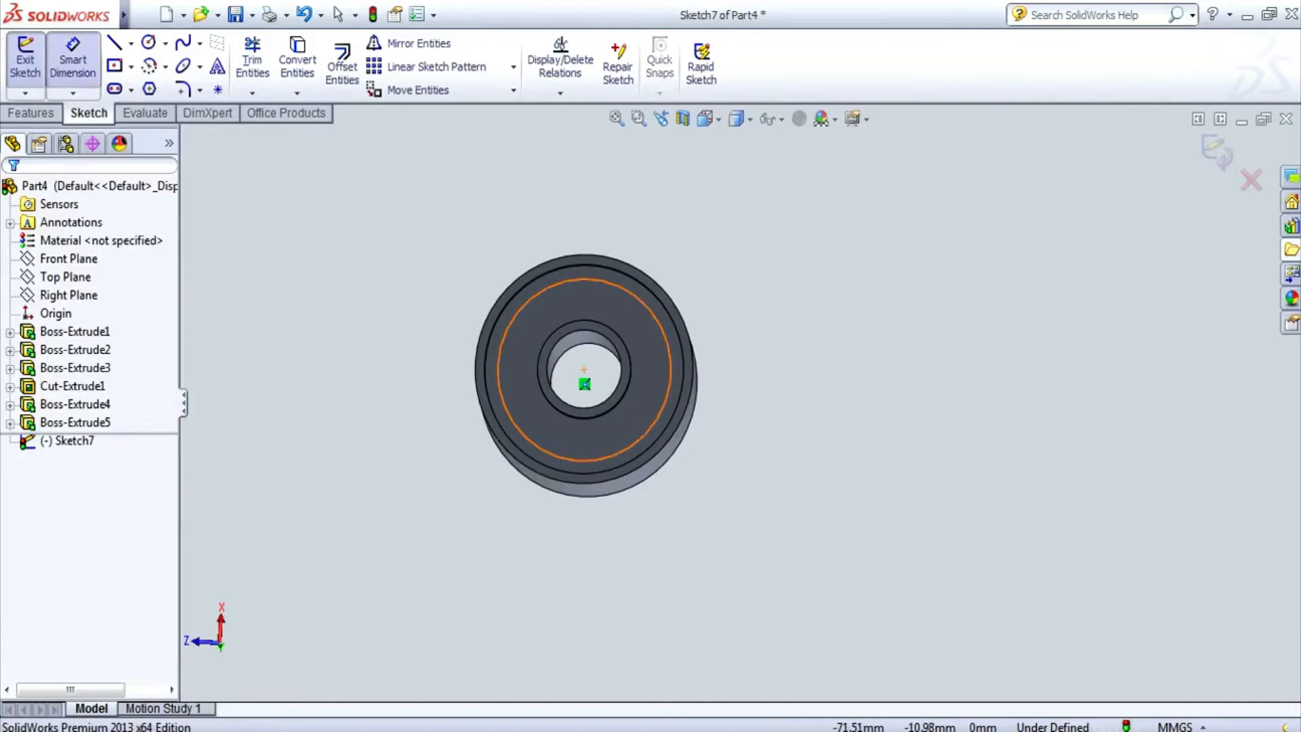
click(655, 418)
click(704, 453)
text(28)
key(Return)
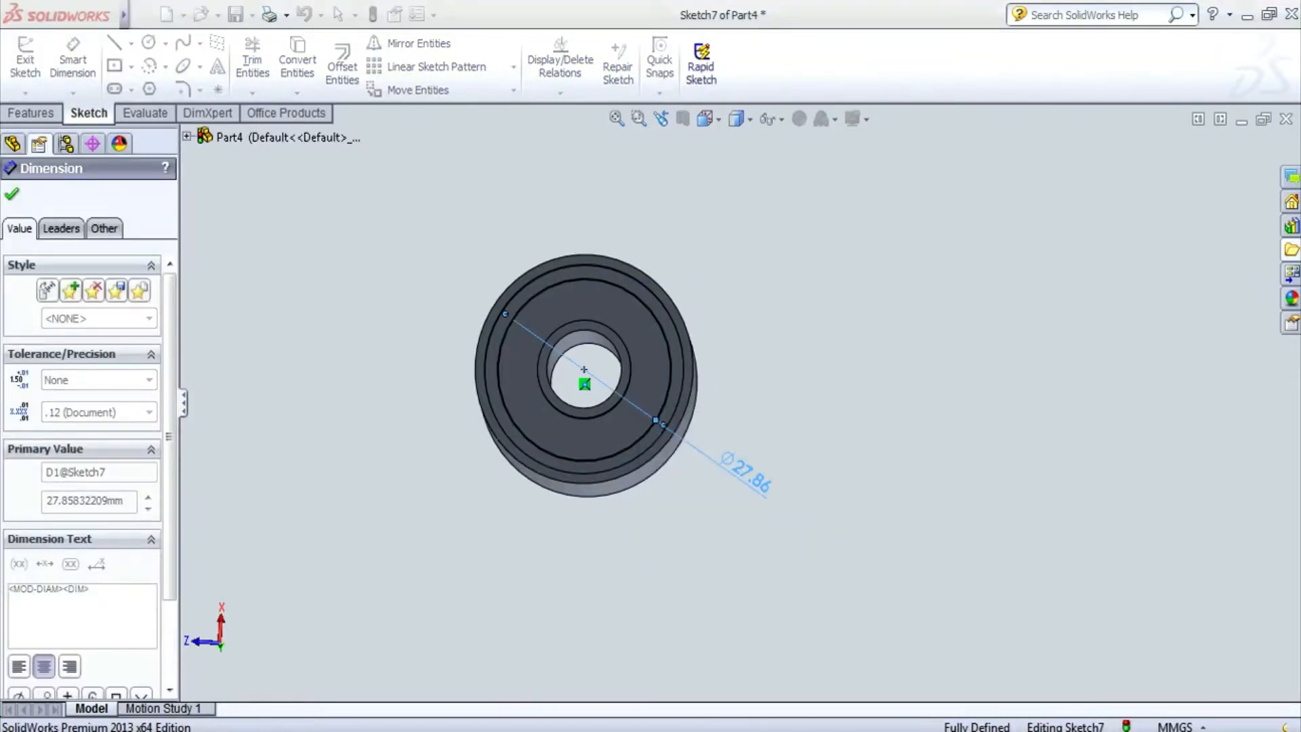
- Draw a circle with a 7.5 mm radius around the hole, concentric with the 28 mm circle on the annular face
click(148, 43)
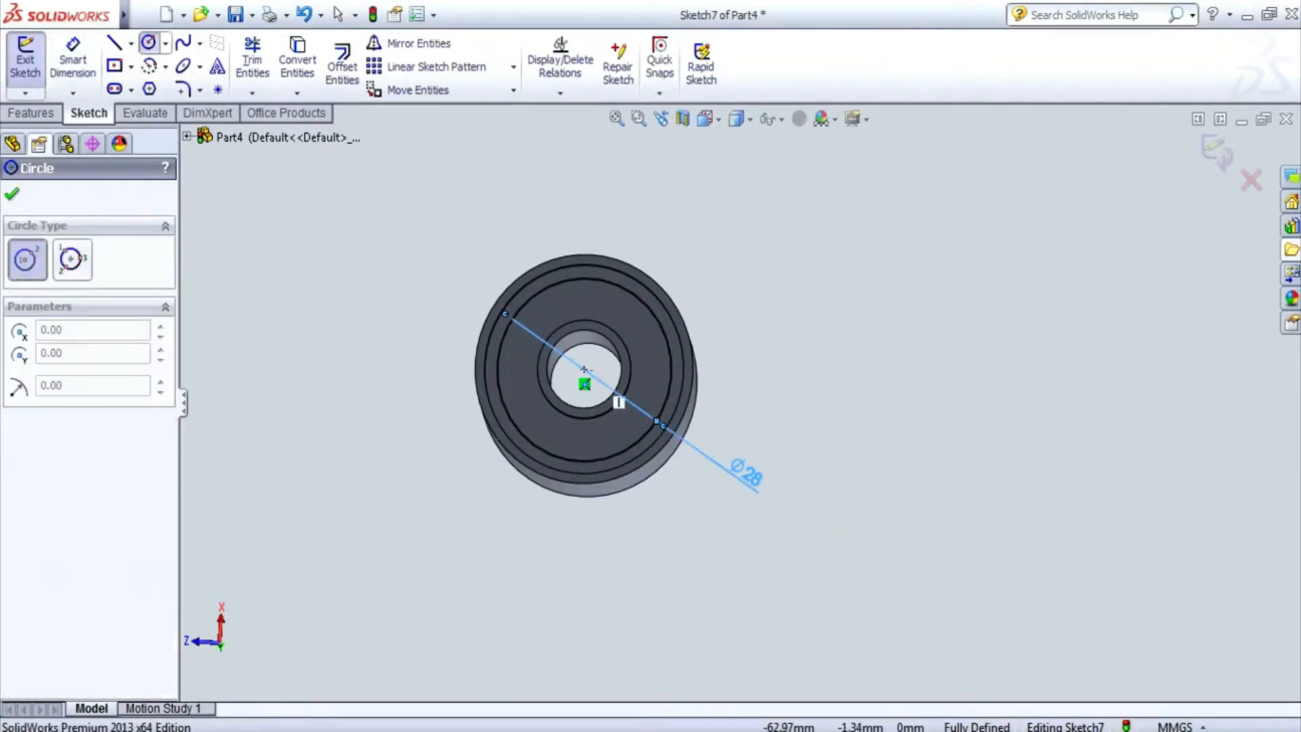
click(584, 369)
click(581, 418)
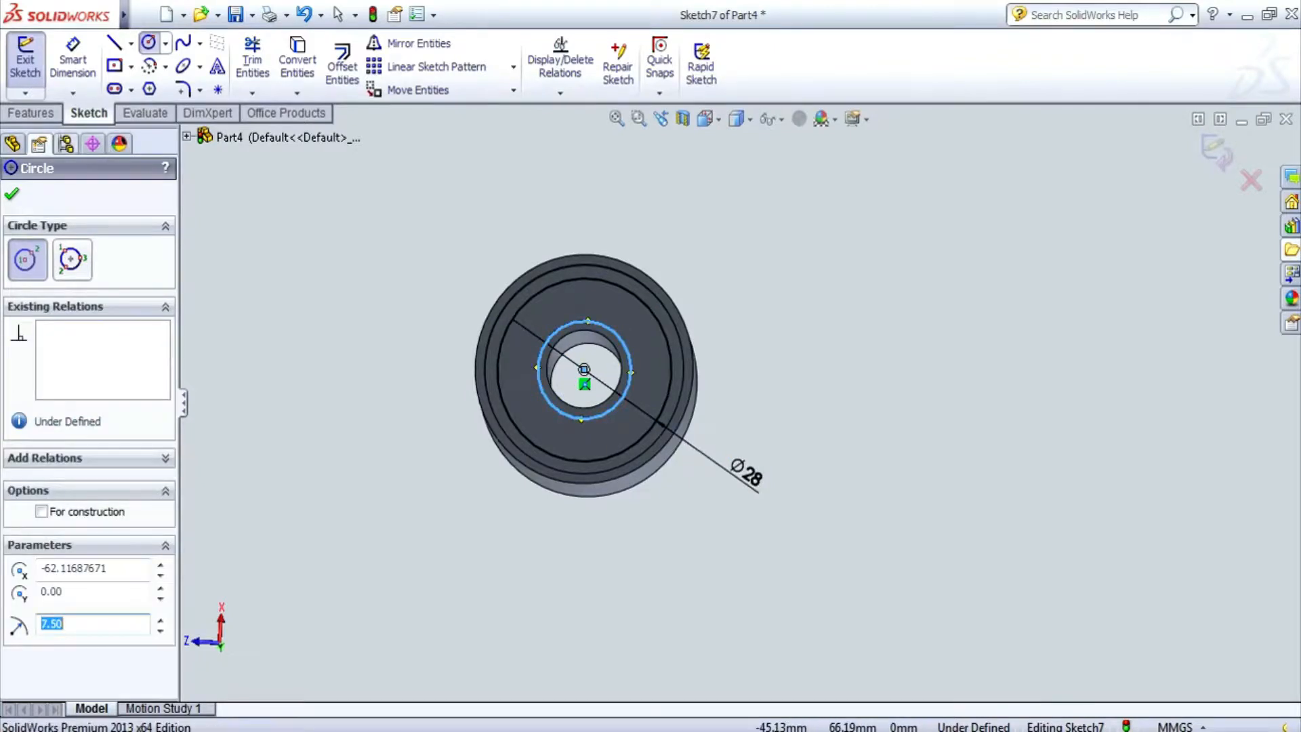
- Extrude the ring between the two circles as a blind boss 1 mm deep, merged with the body
click(30, 112)
click(33, 65)
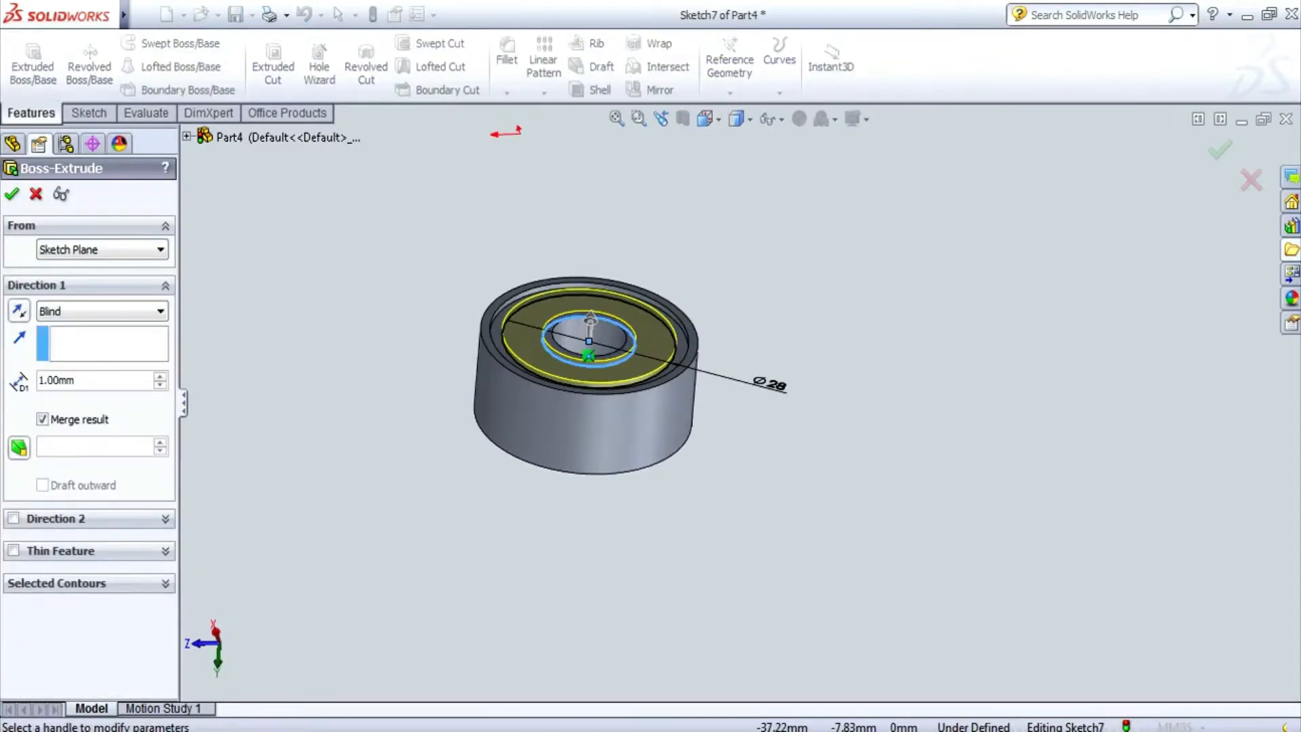
click(12, 194)
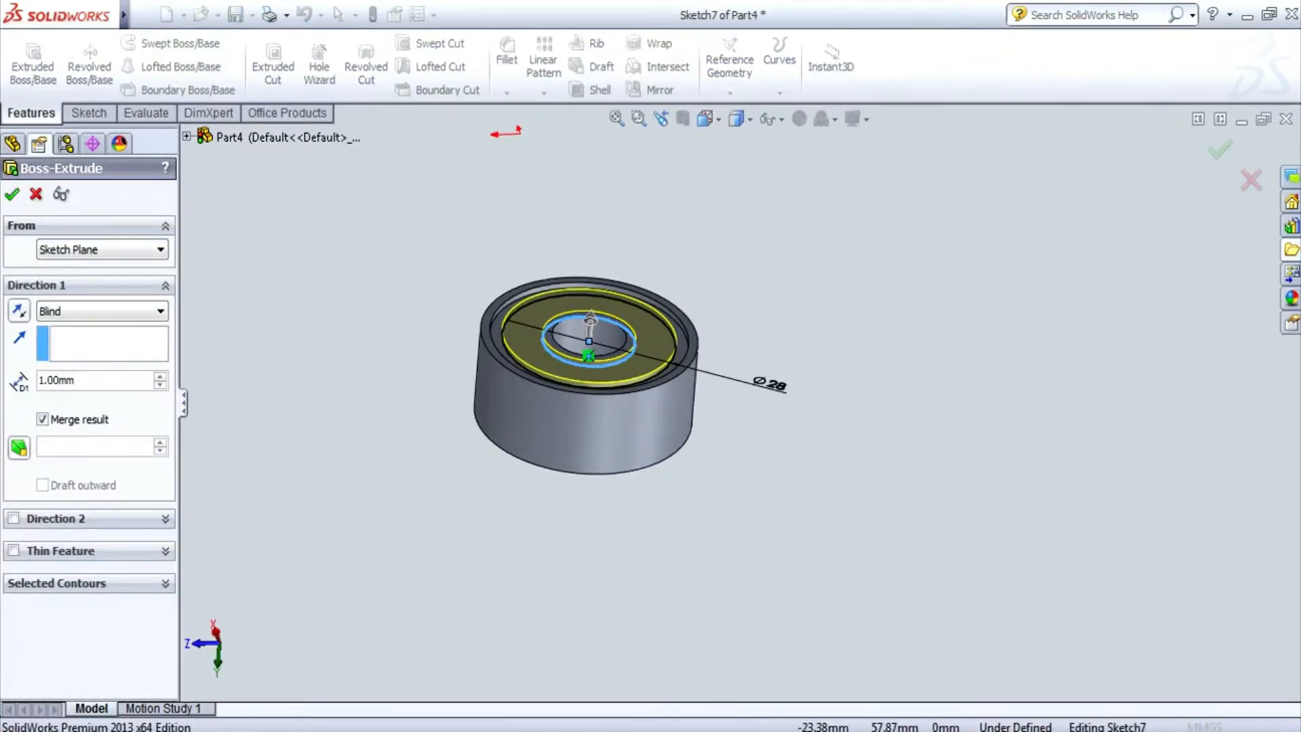
key(Escape)
- Start a sketch on the opposite recessed face and draw two circles centred on the hole, about 15 mm and 25 mm in diameter
mouse_move(586, 339)
middle_down()
mouse_move(650, 339)
mouse_move(596, 318)
mouse_move(642, 291)
middle_up()
click(89, 112)
click(25, 59)
click(148, 43)
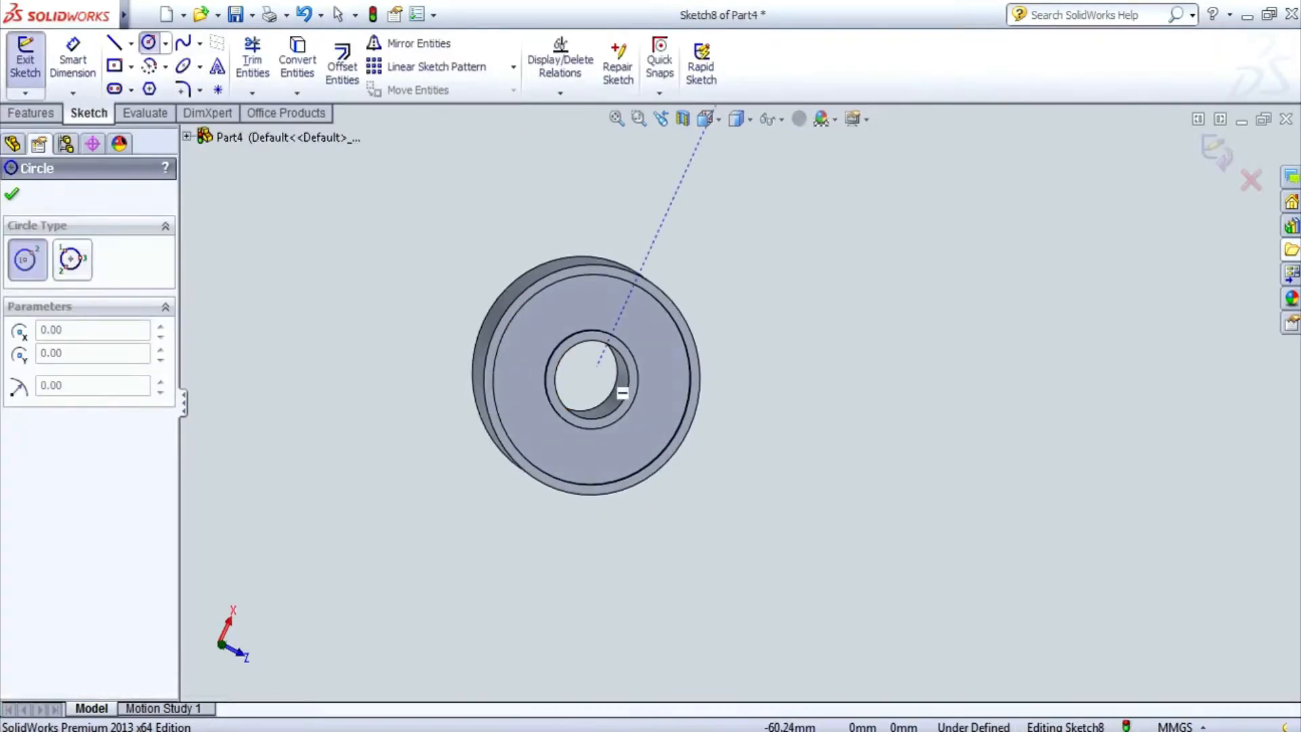
click(613, 378)
click(611, 412)
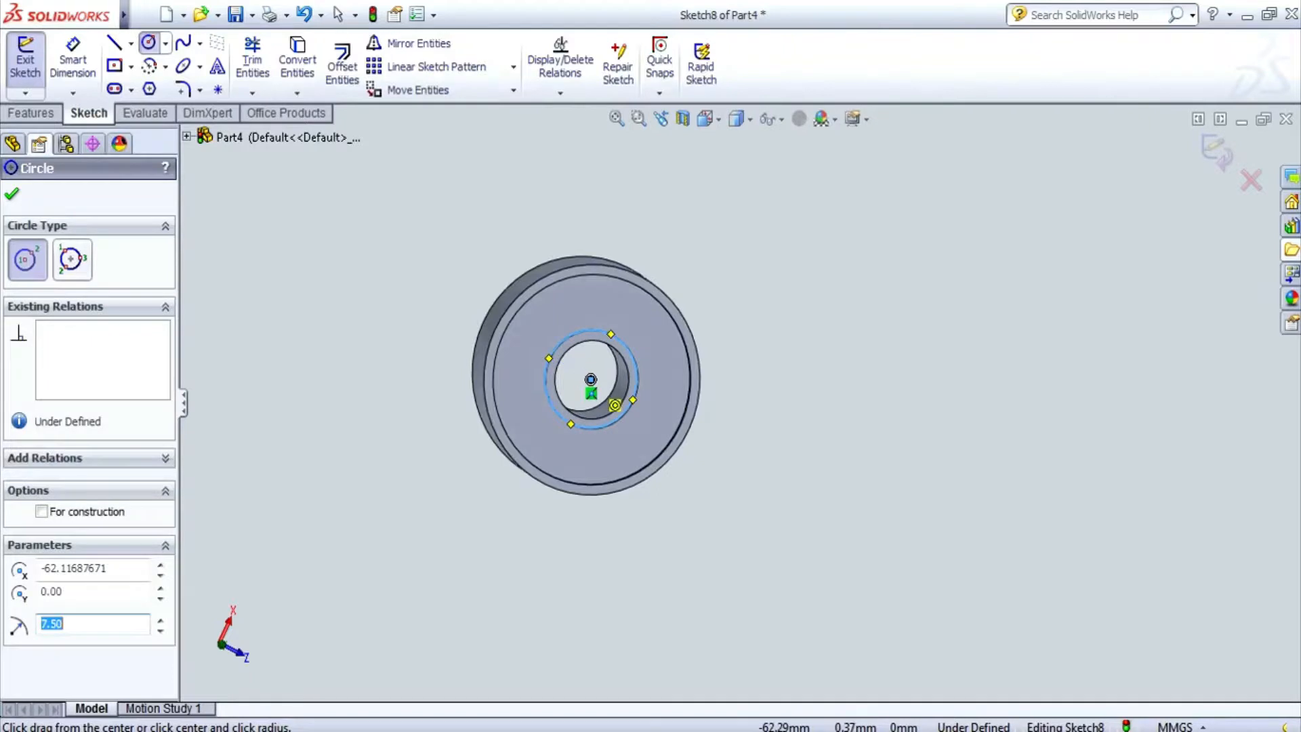
click(591, 380)
click(623, 307)
- Dimension the inner circle to a diameter of 15 mm and the outer circle to 28 mm
click(73, 60)
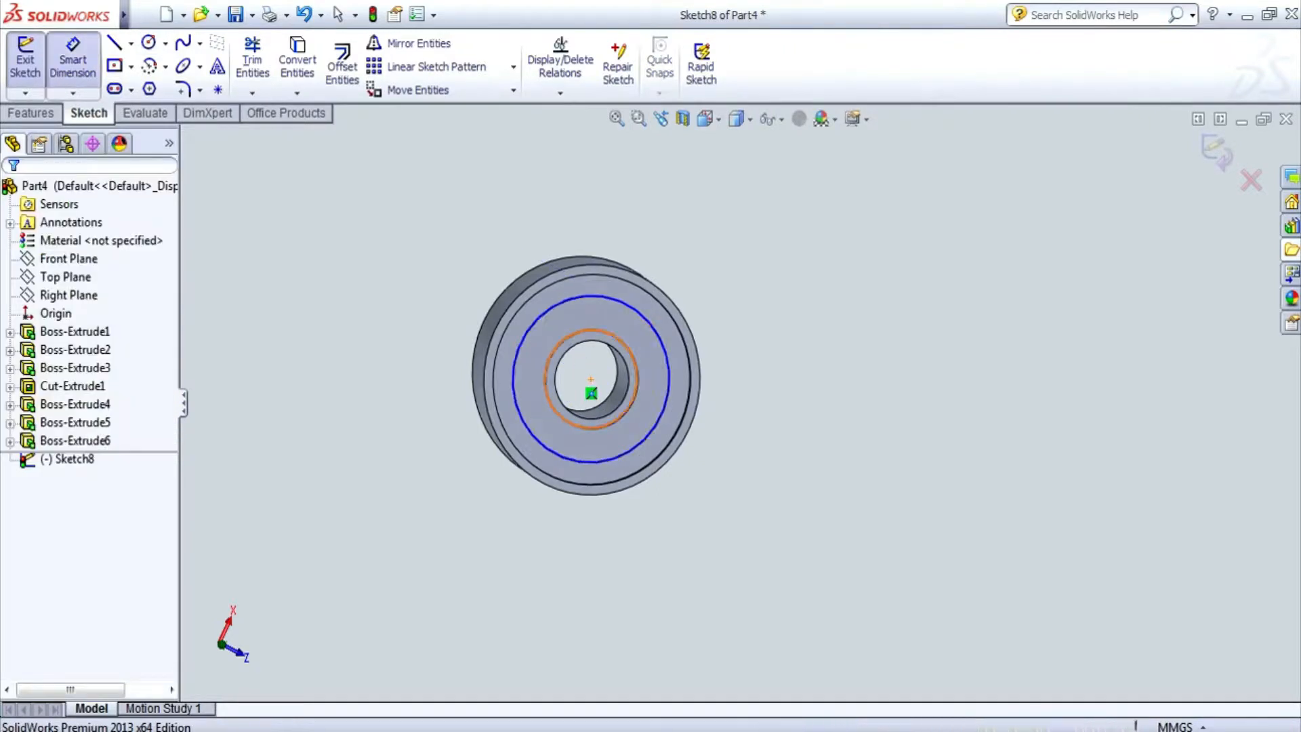
click(634, 359)
click(773, 292)
text(15)
key(Return)
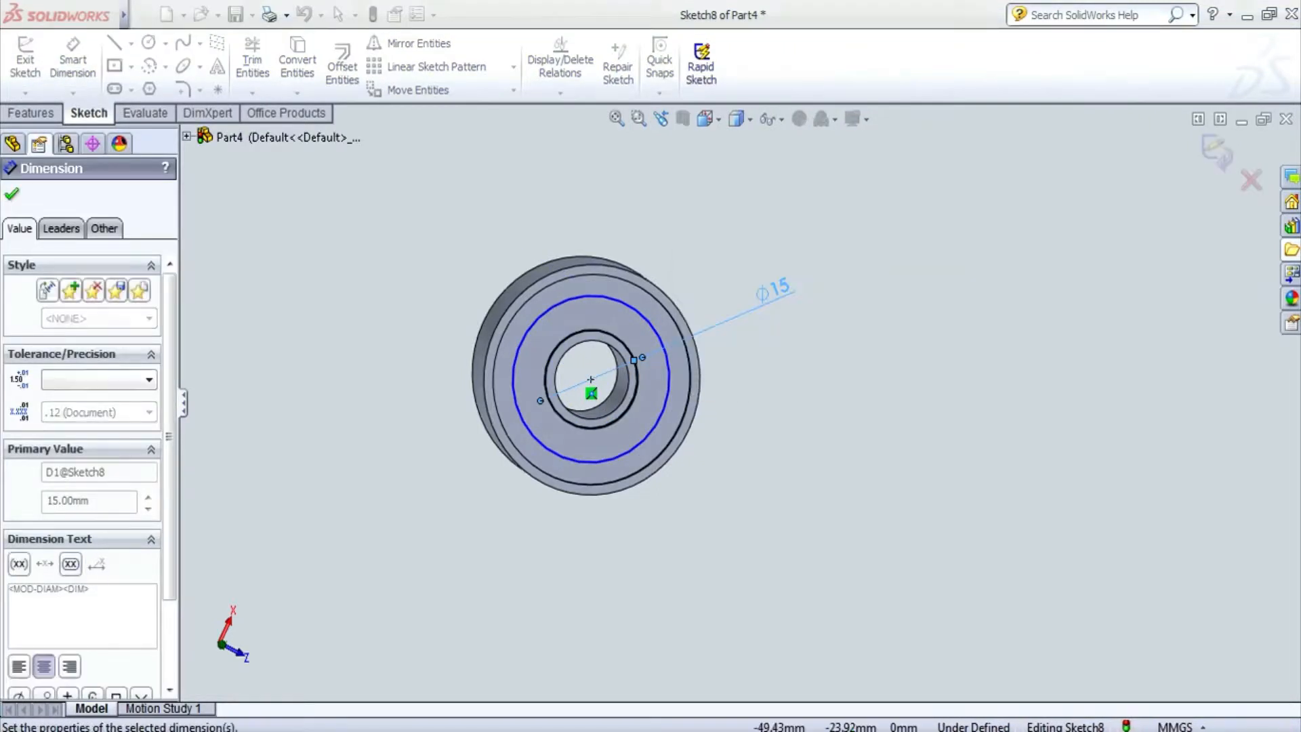
click(637, 447)
click(682, 518)
text(28)
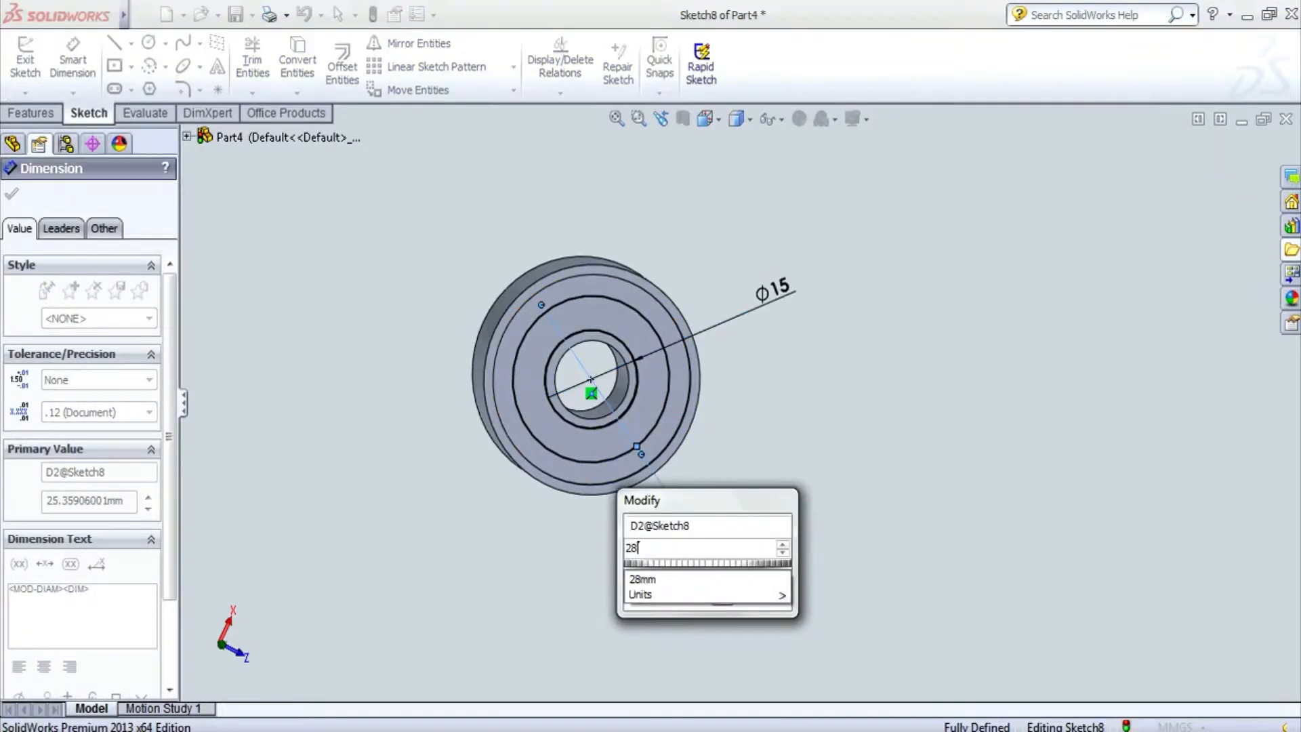
key(Return)
- Extrude the ring between the 15 mm and 28 mm circles as a boss, keeping the default extrusion settings
middle_drag(678, 541, 529, 515)
click(30, 112)
click(33, 66)
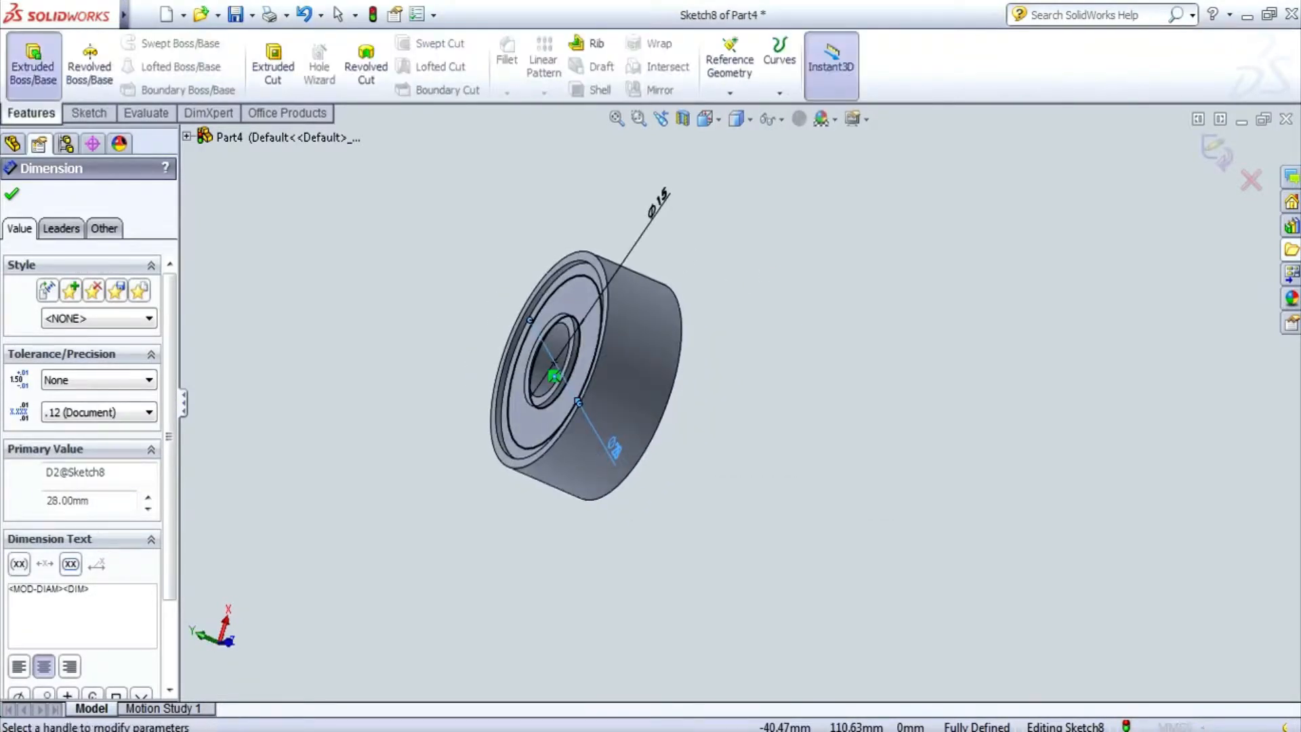
key(Return)
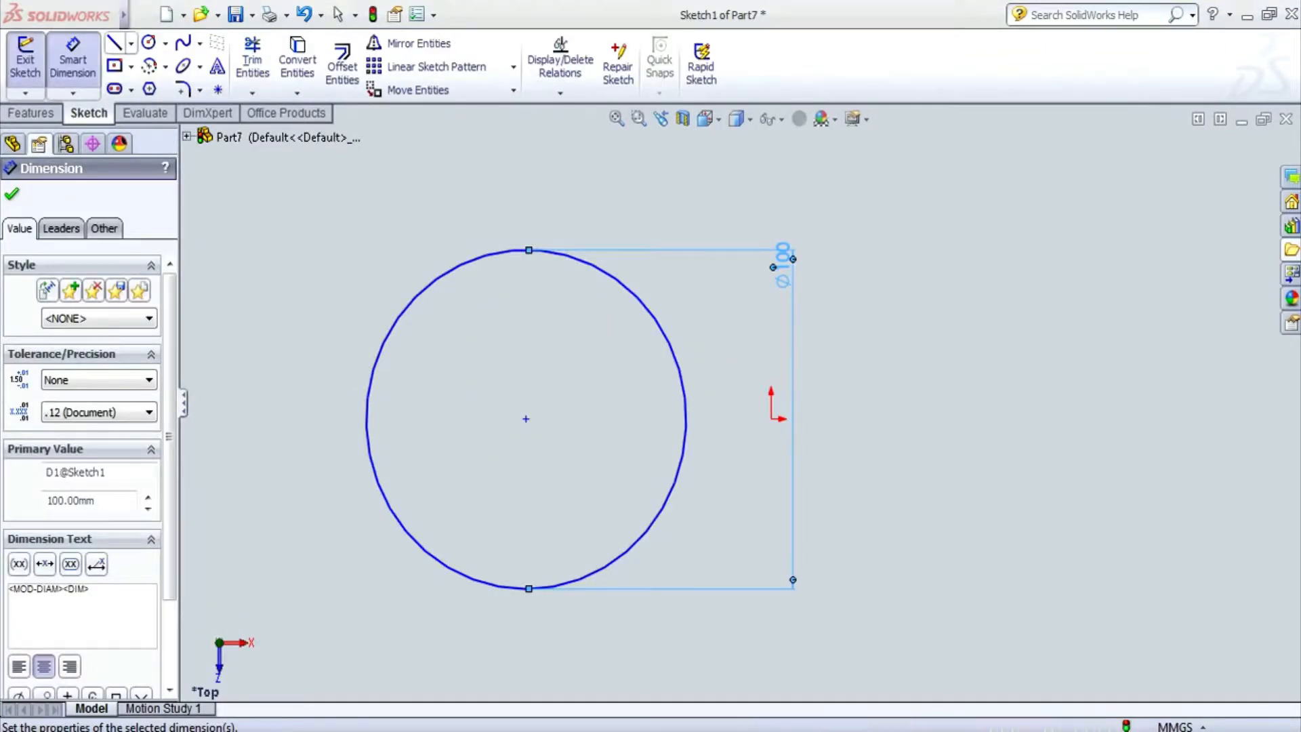
- In the 100 mm circle's sketch, draw a horizontal radius line and a second radius line inclined about 39° from the centre to the circle
key(l)
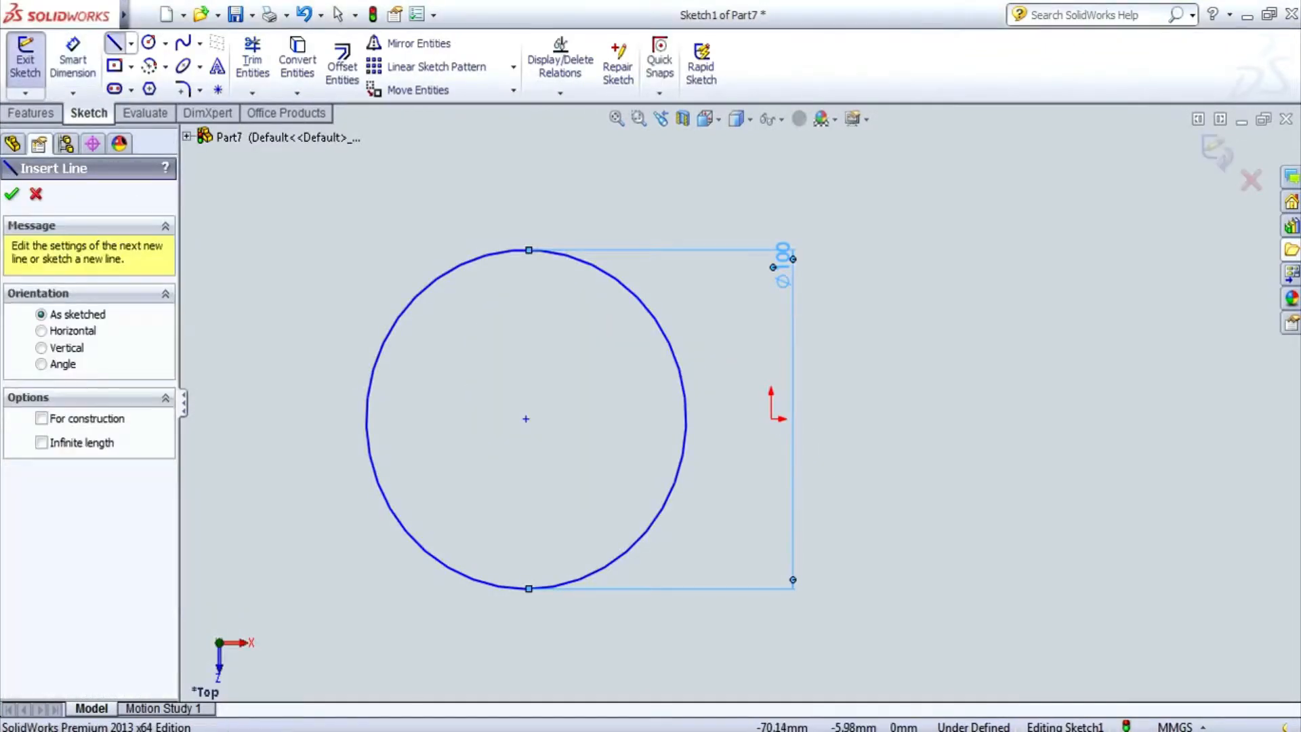
drag(525, 418, 686, 418)
key(Escape)
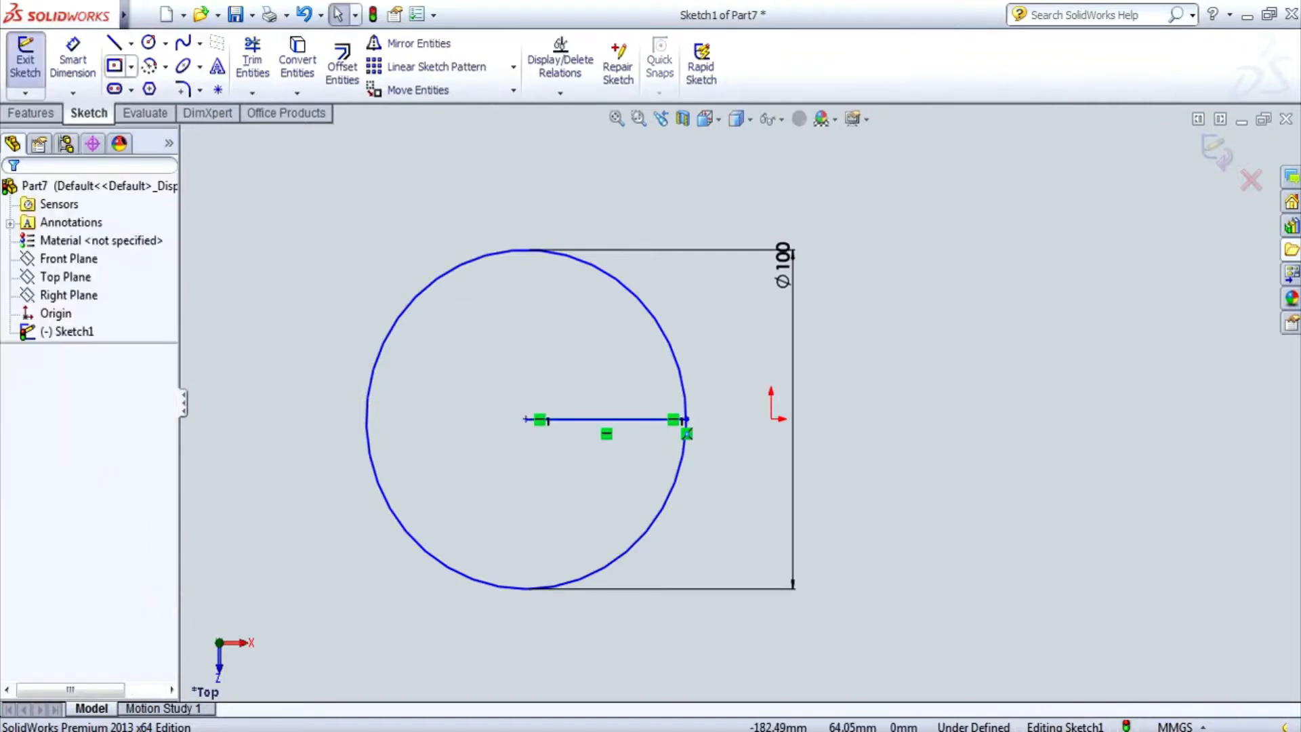
key(l)
mouse_move(526, 419)
mouse_down()
mouse_move(644, 302)
mouse_move(651, 312)
mouse_up()
key(Escape)
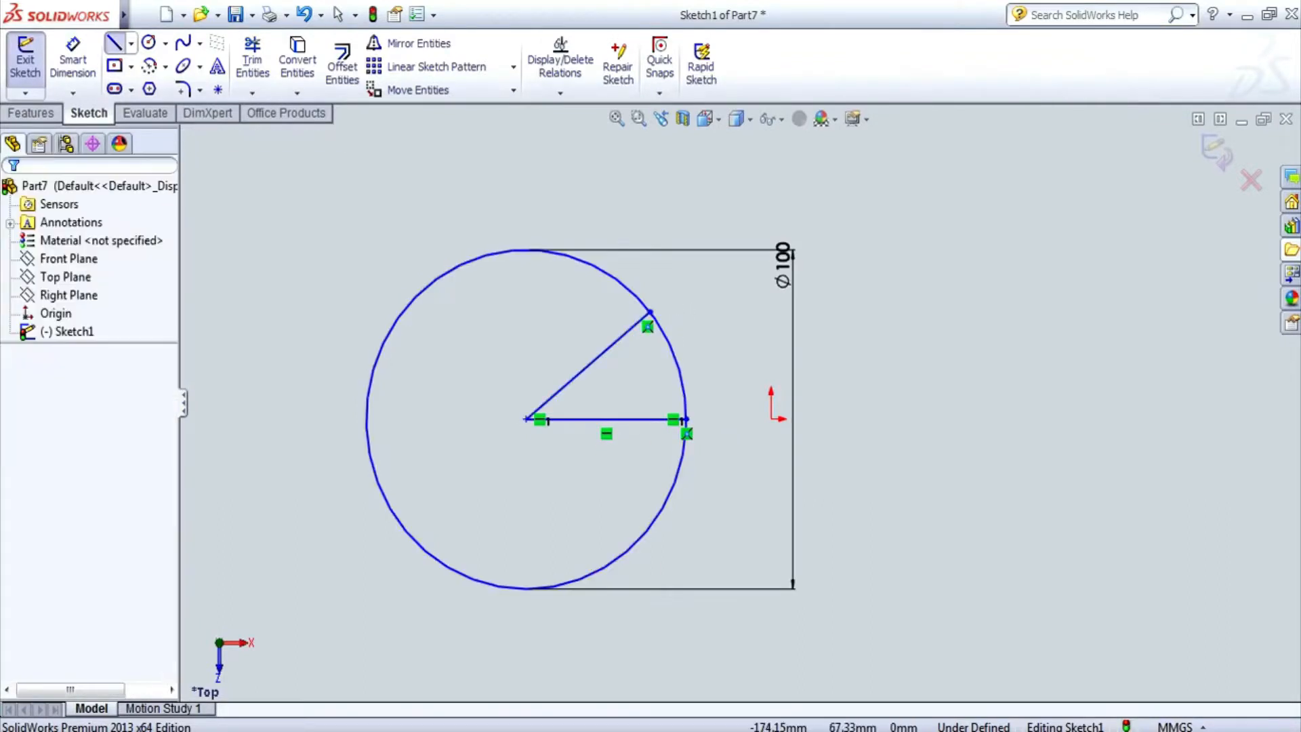
- Dimension the angle between the inclined and horizontal radius lines to 45°
key(d)
click(605, 351)
click(629, 419)
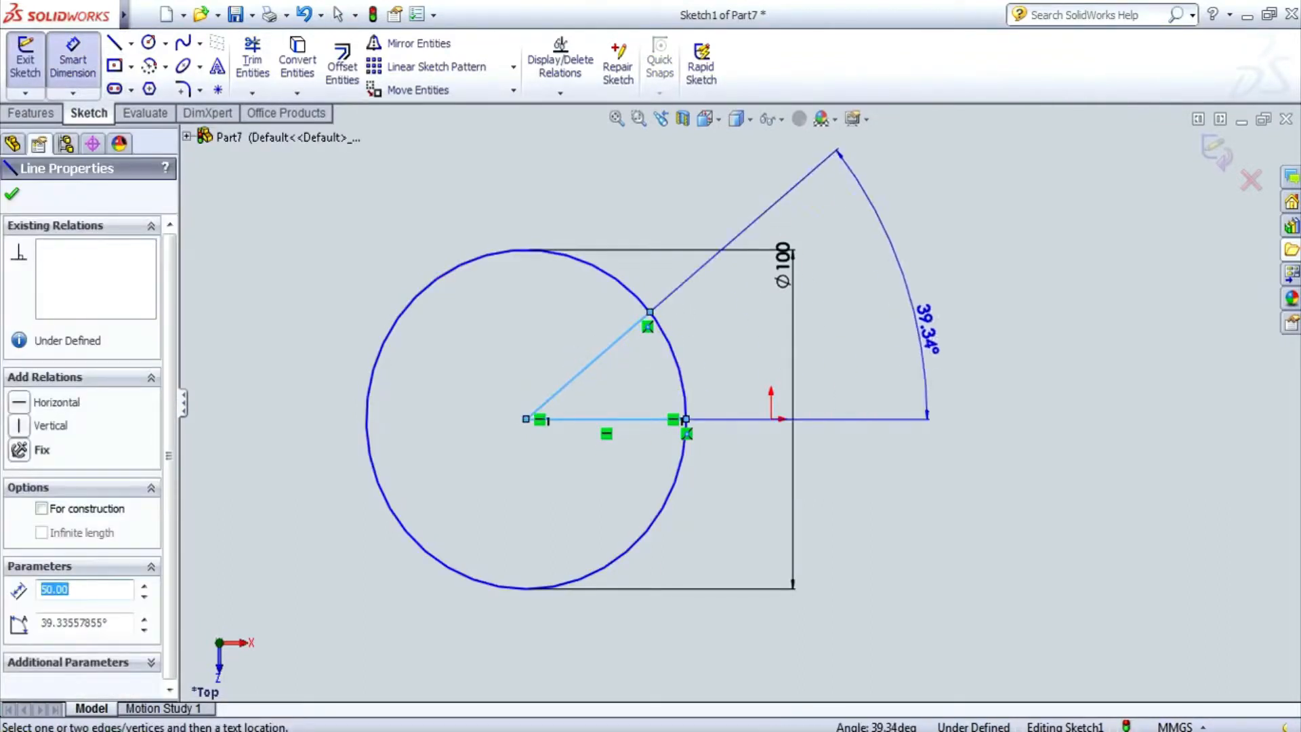
click(917, 328)
text(45)
key(Return)
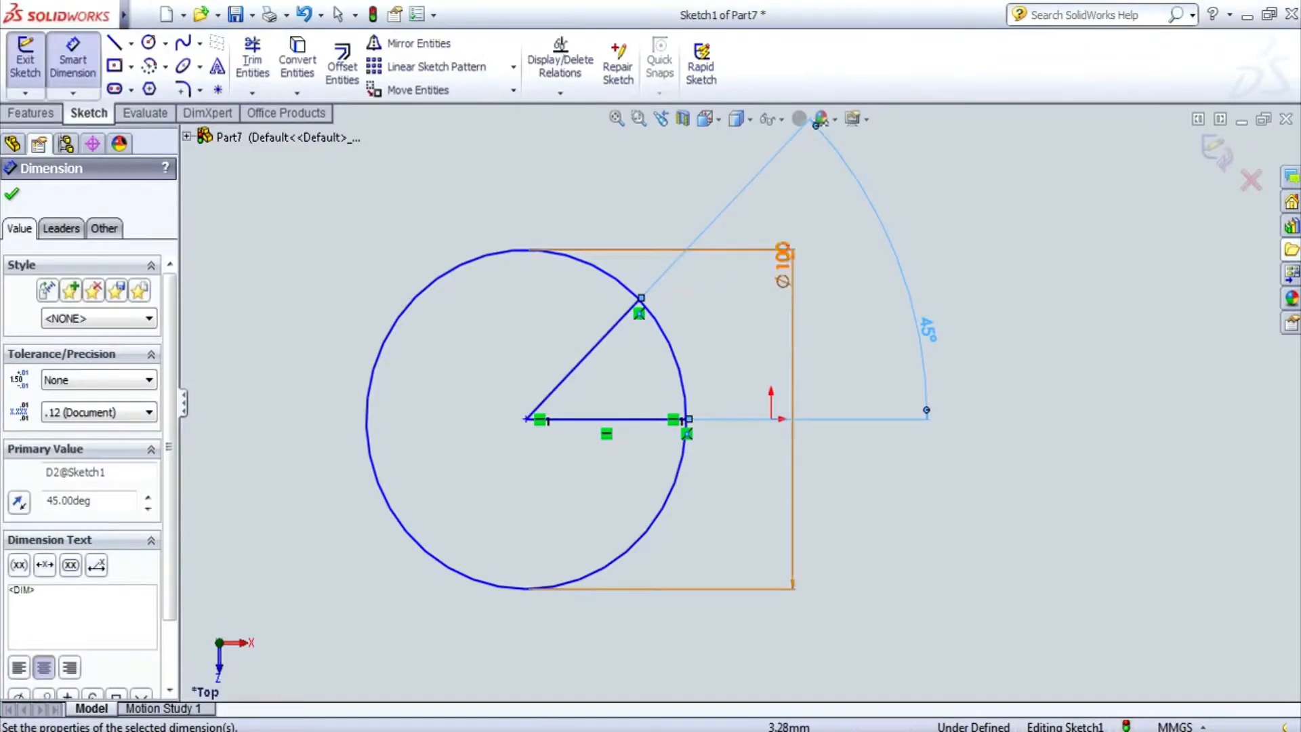
- Draw a line about 33 mm long extending the 45° radius line outward from the 100 mm circle
scroll(800, 233, down, 2)
key(l)
drag(608, 311, 696, 218)
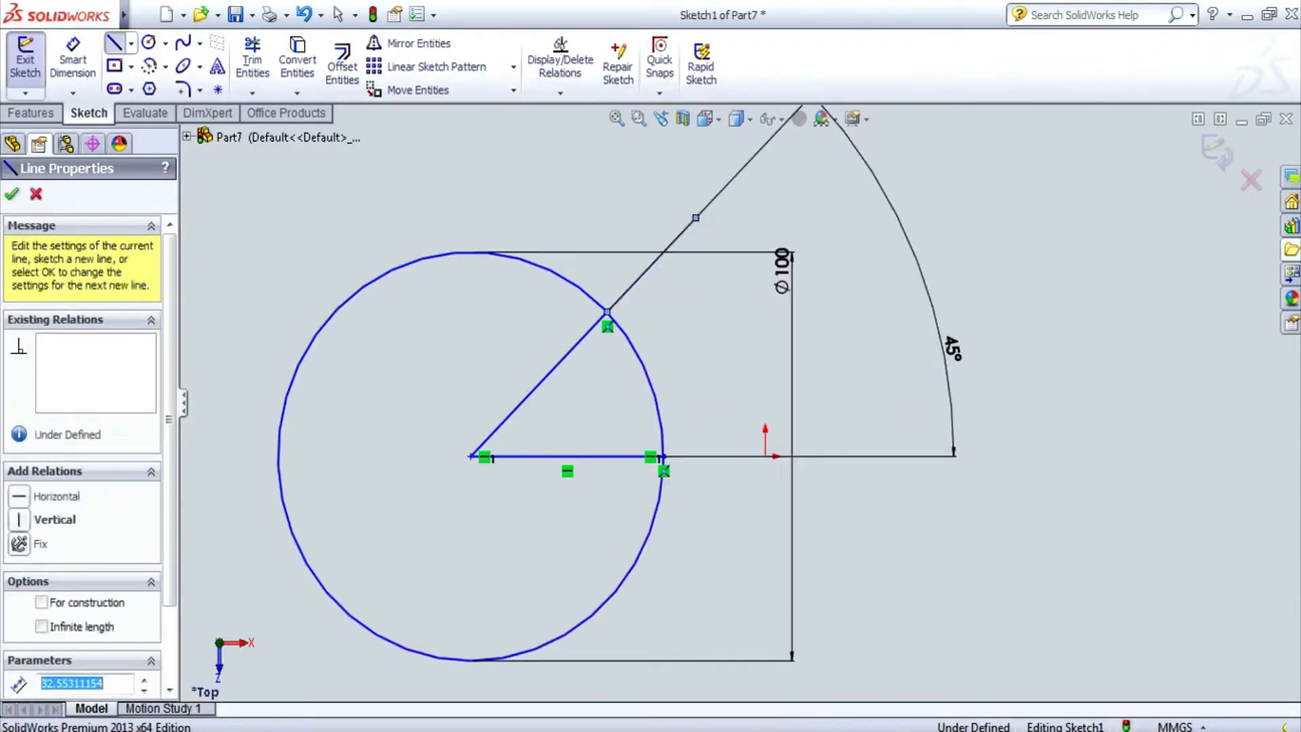
- Dimension the line extending outside the circle to a length of 10 mm
click(73, 59)
click(668, 248)
click(586, 193)
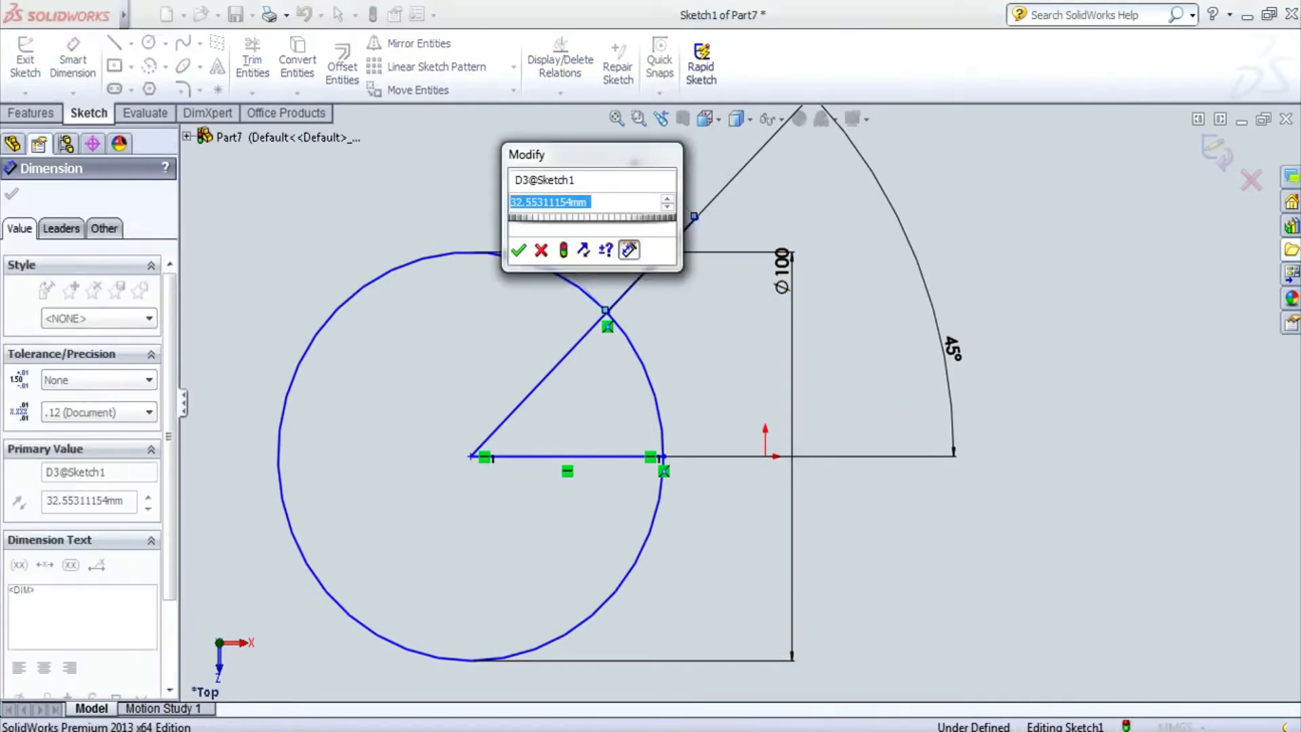
text(10)
key(Return)
- Draw a circle with a radius of about 11 mm centred on the outer end of the 10 mm line
scroll(550, 244, down, 1)
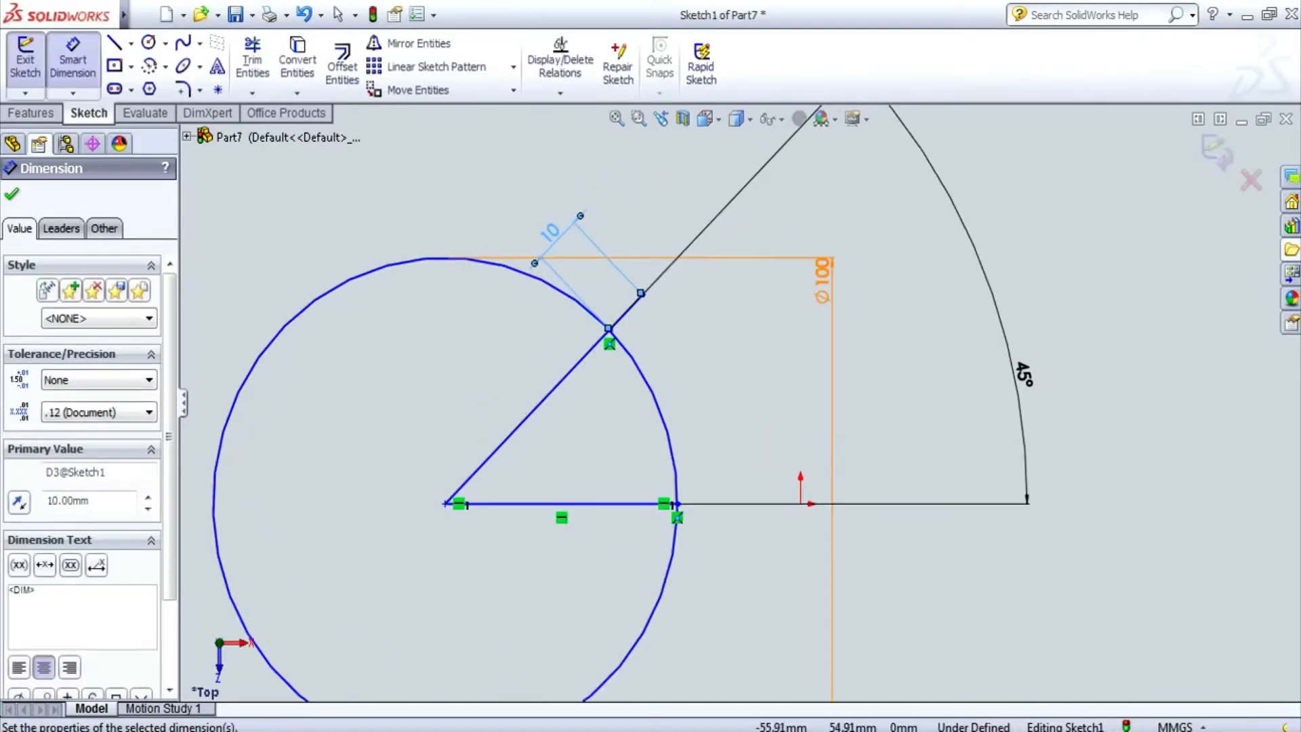
click(148, 42)
click(642, 295)
click(678, 258)
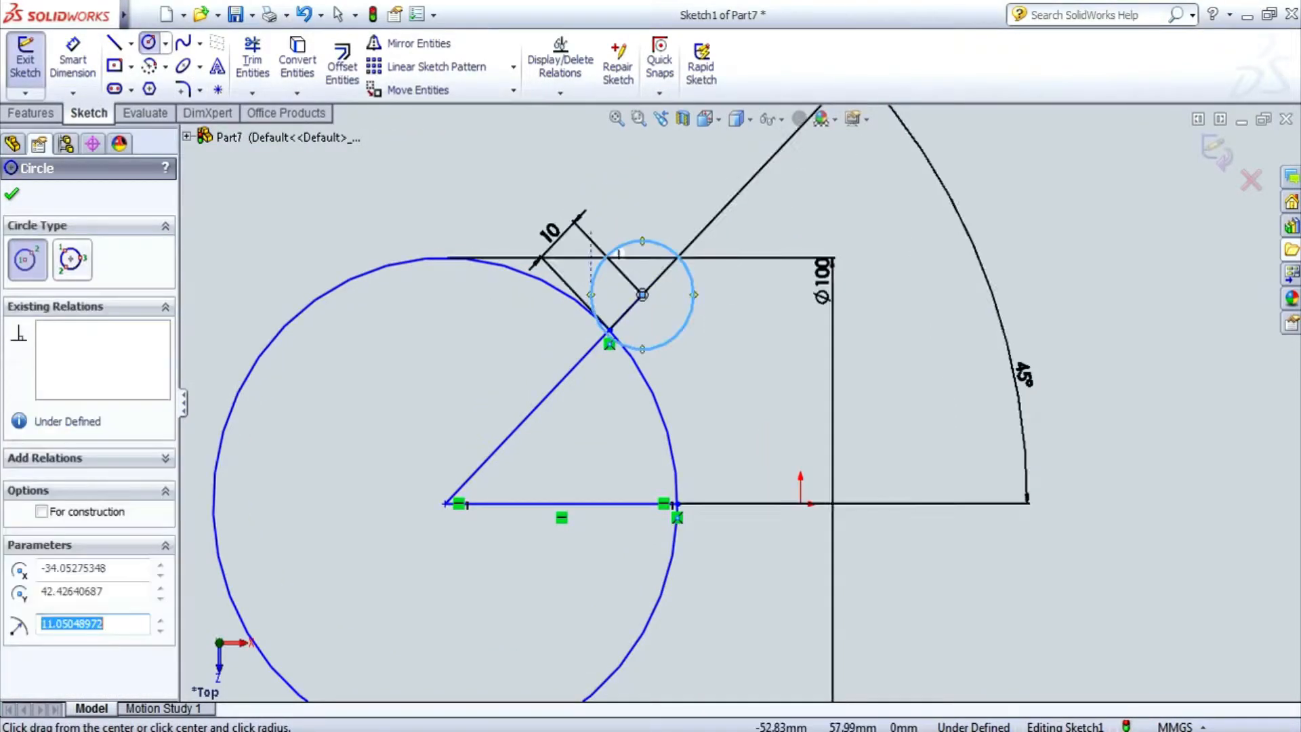
key(Escape)
- Dimension the circle at the end of the 10 mm line to a diameter of 5 mm
click(678, 259)
click(764, 232)
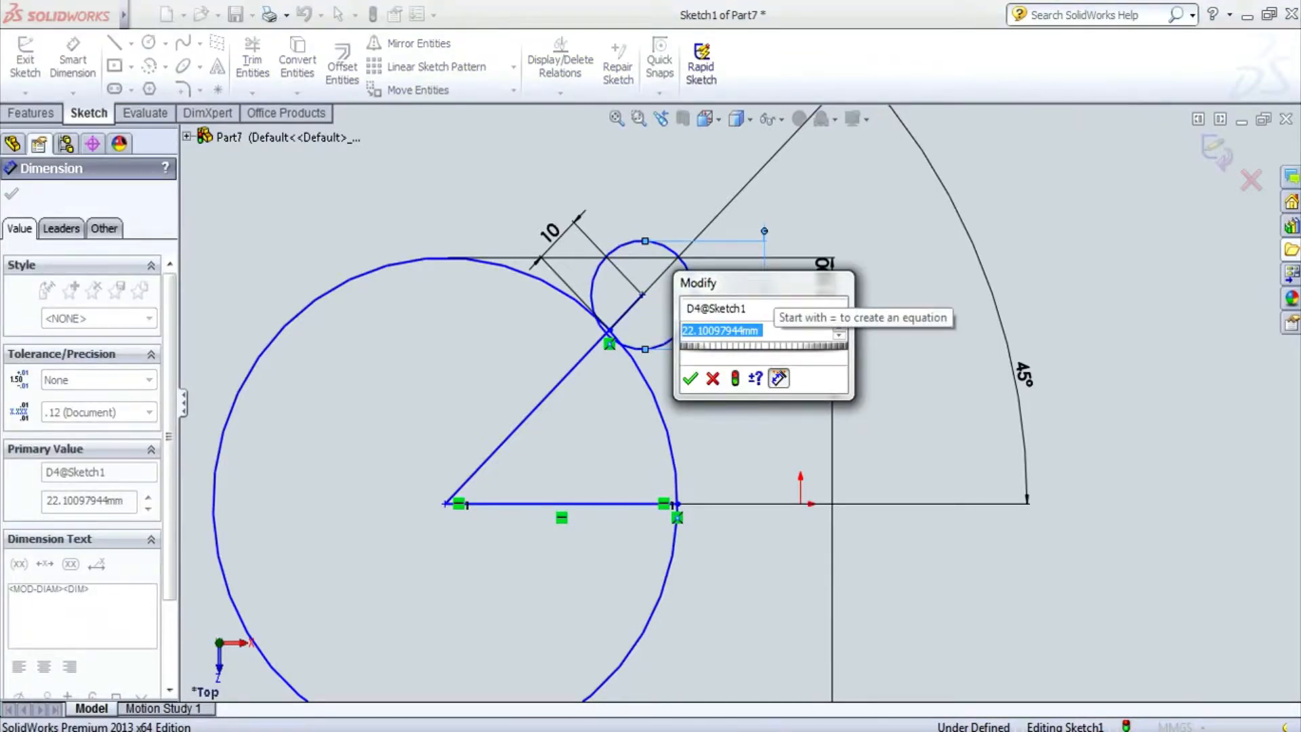
text(5)
key(Return)
- Draw a circle about 12 mm in diameter concentric with the 5 mm circle
scroll(643, 298, down, 2)
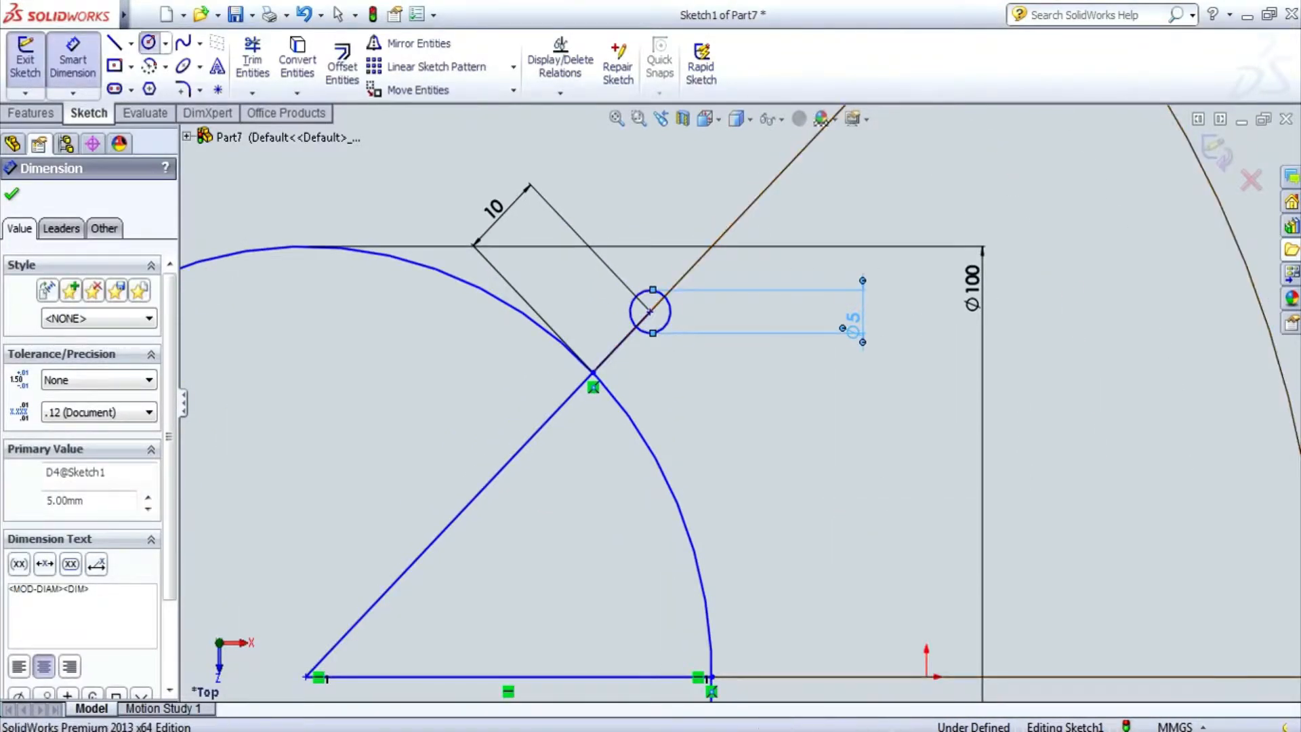
click(148, 42)
click(649, 311)
click(684, 345)
key(Escape)
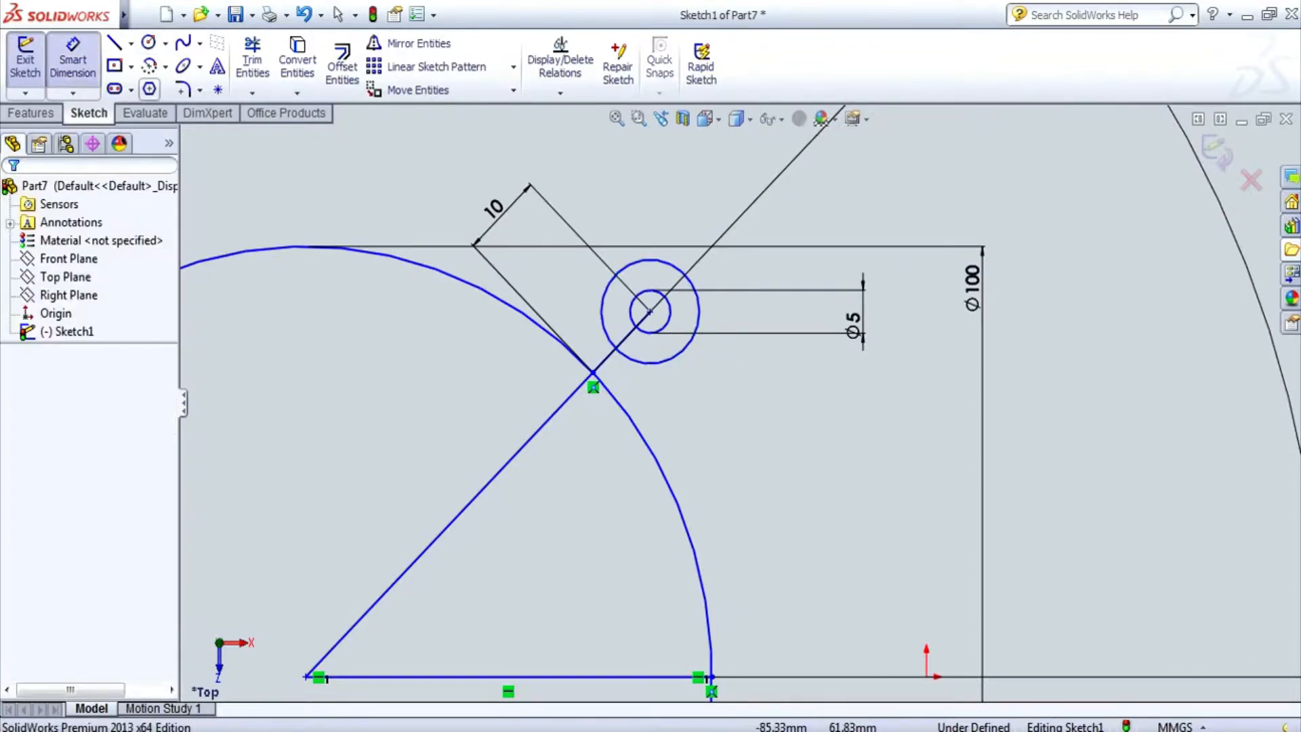
- Dimension the circle around the 5 mm circle to a diameter of 10 mm
click(692, 293)
click(836, 224)
text(10)
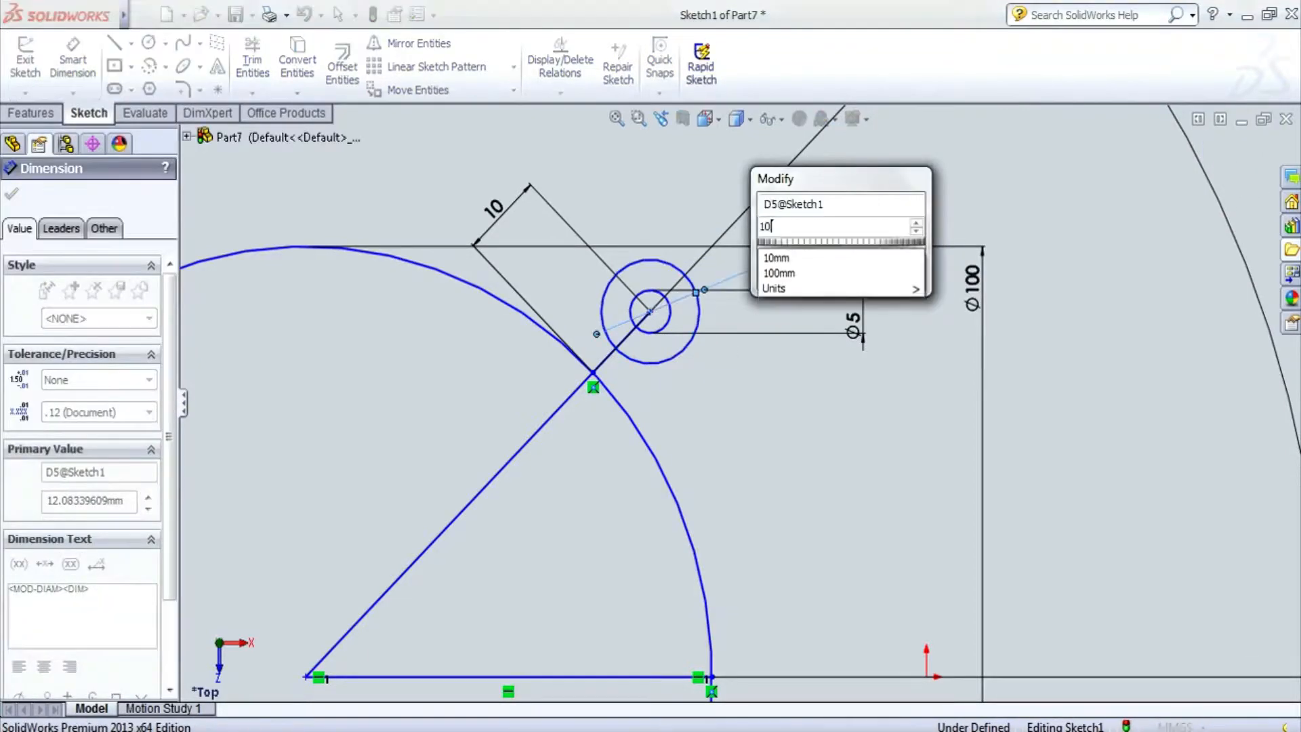
key(Return)
- Draw a line about 15 mm long, tangent to the lower right side of the 10 mm circle and ending inside the 100 mm circle
click(114, 42)
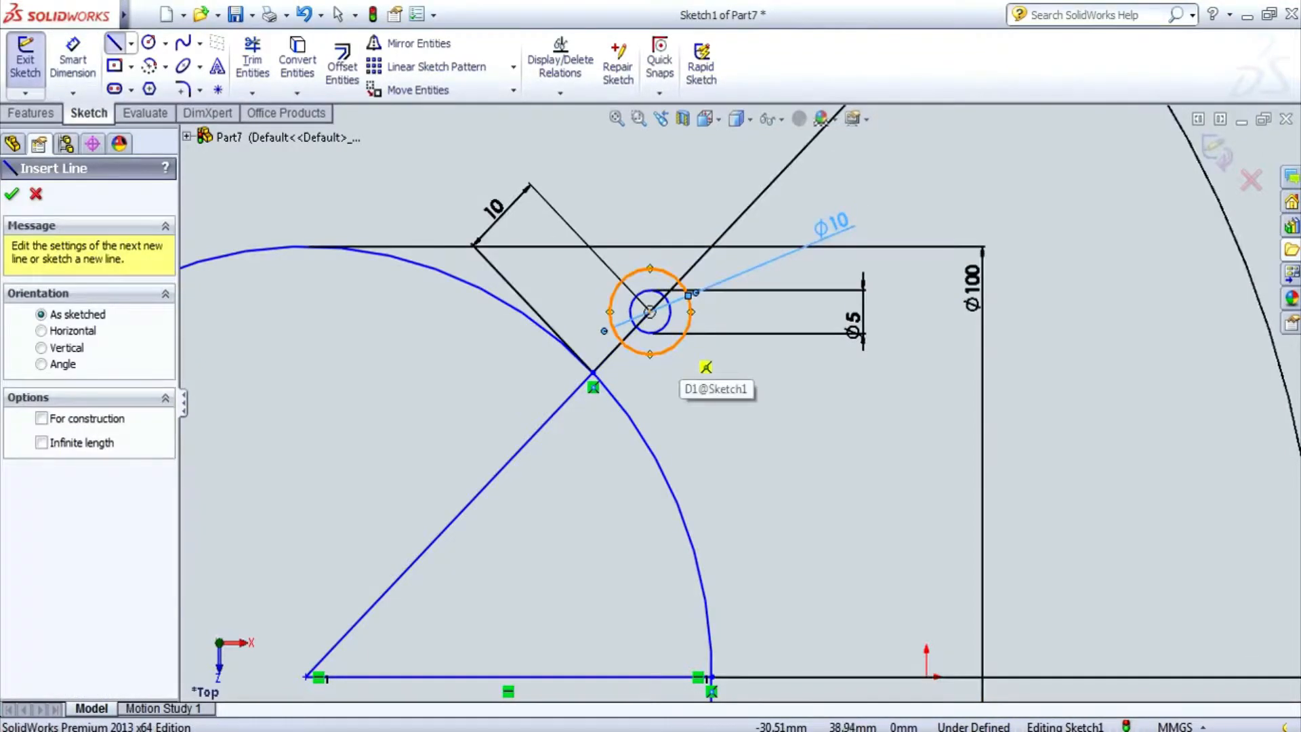
click(672, 346)
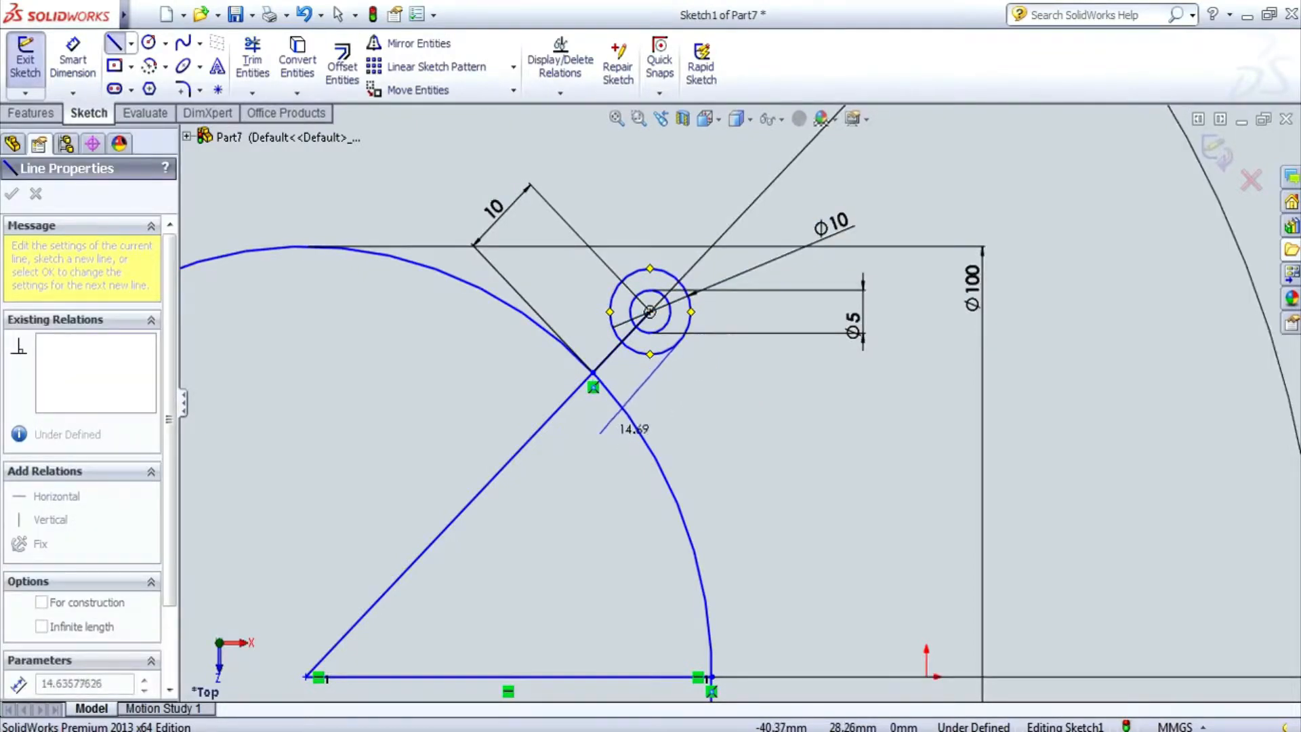
click(593, 427)
key(Escape)
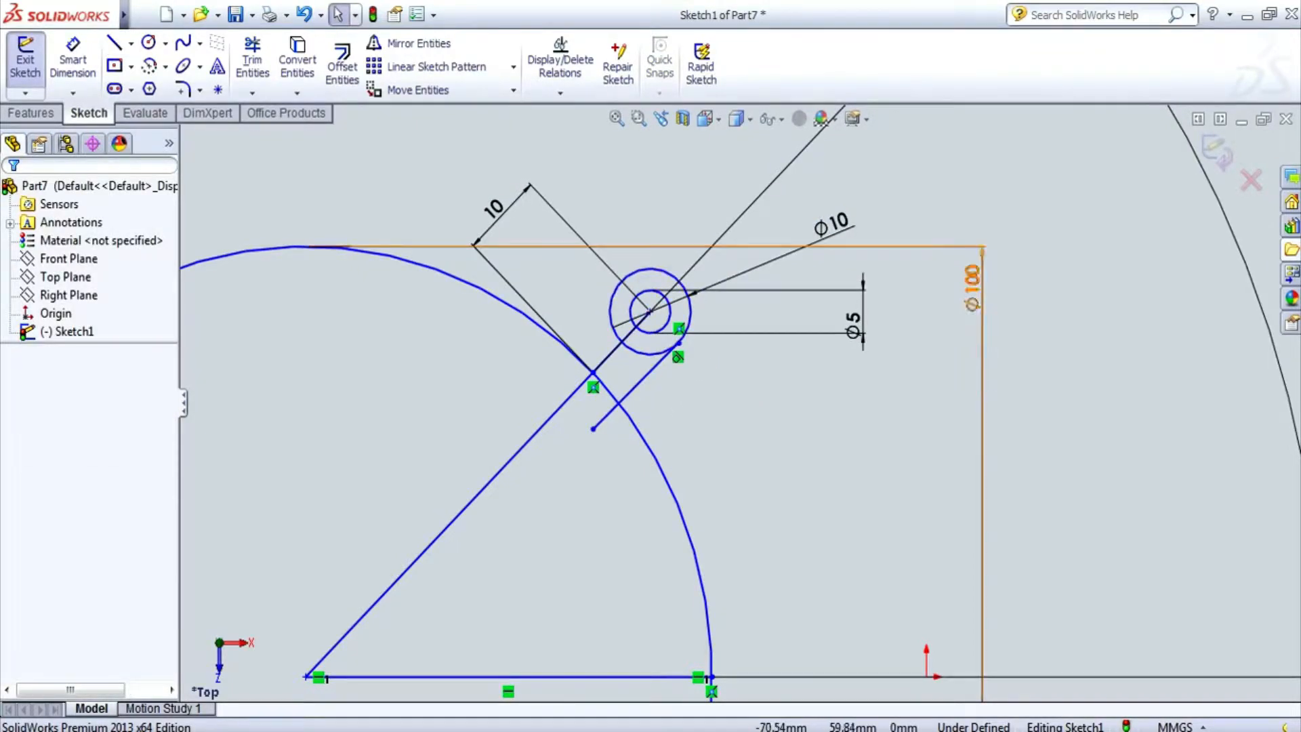
- Draw a second line about 15.5 mm long, tangent to the upper left side of the 10 mm circle and ending inside the 100 mm circle
click(114, 42)
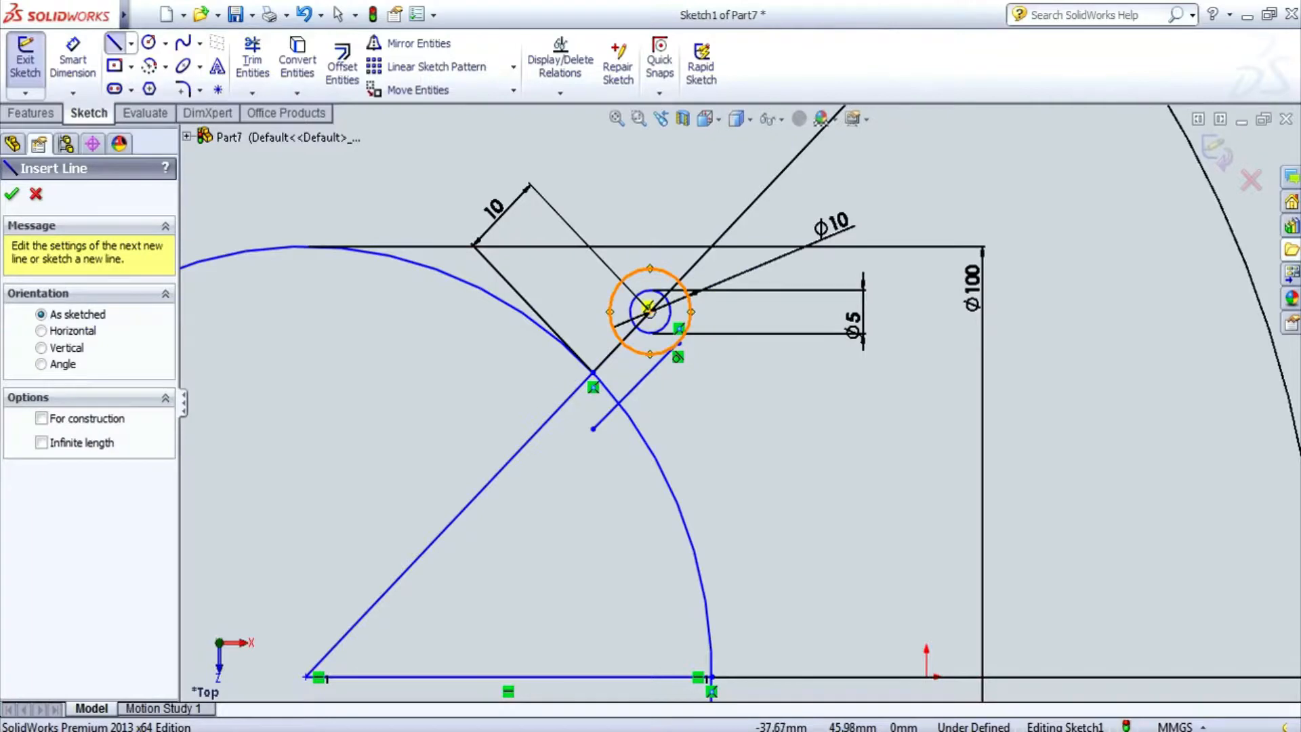
click(648, 310)
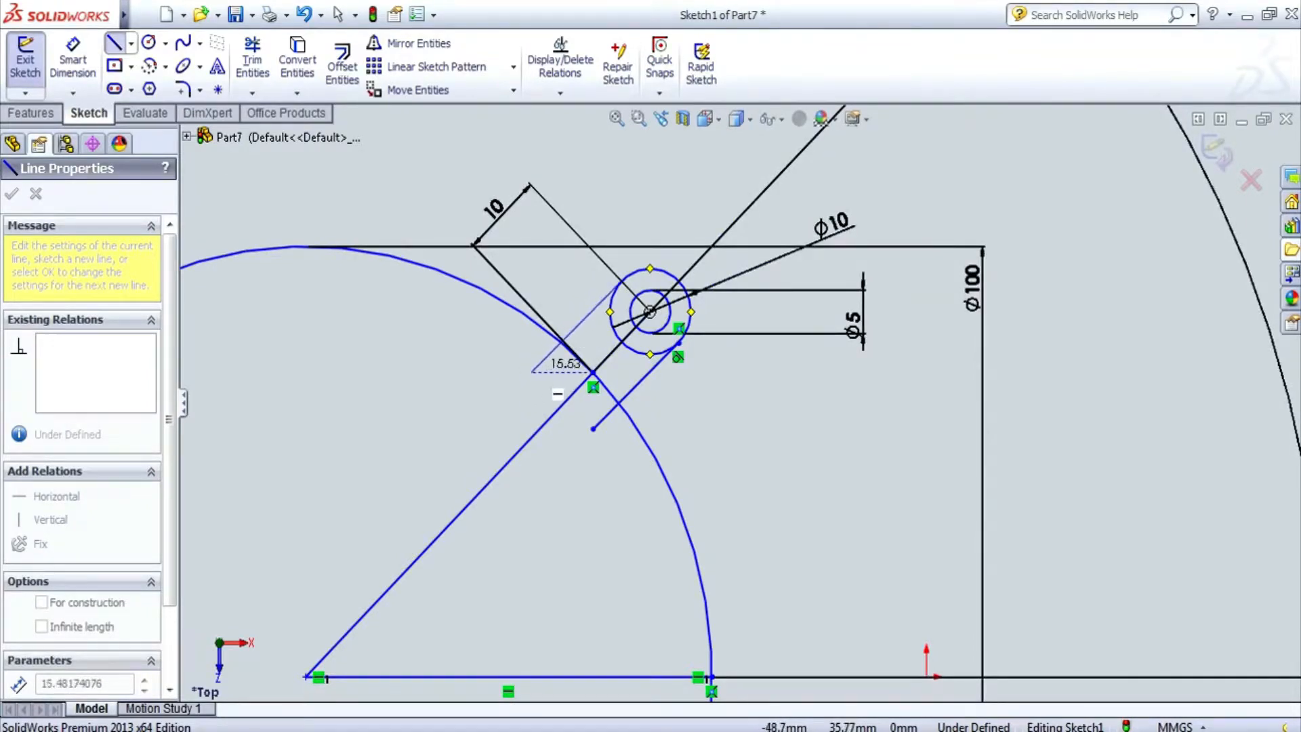
click(532, 371)
key(Escape)
- Trim away the 45° lines, the line overhangs and the inner arcs so the lug outline merges with the 100 mm circle
click(252, 61)
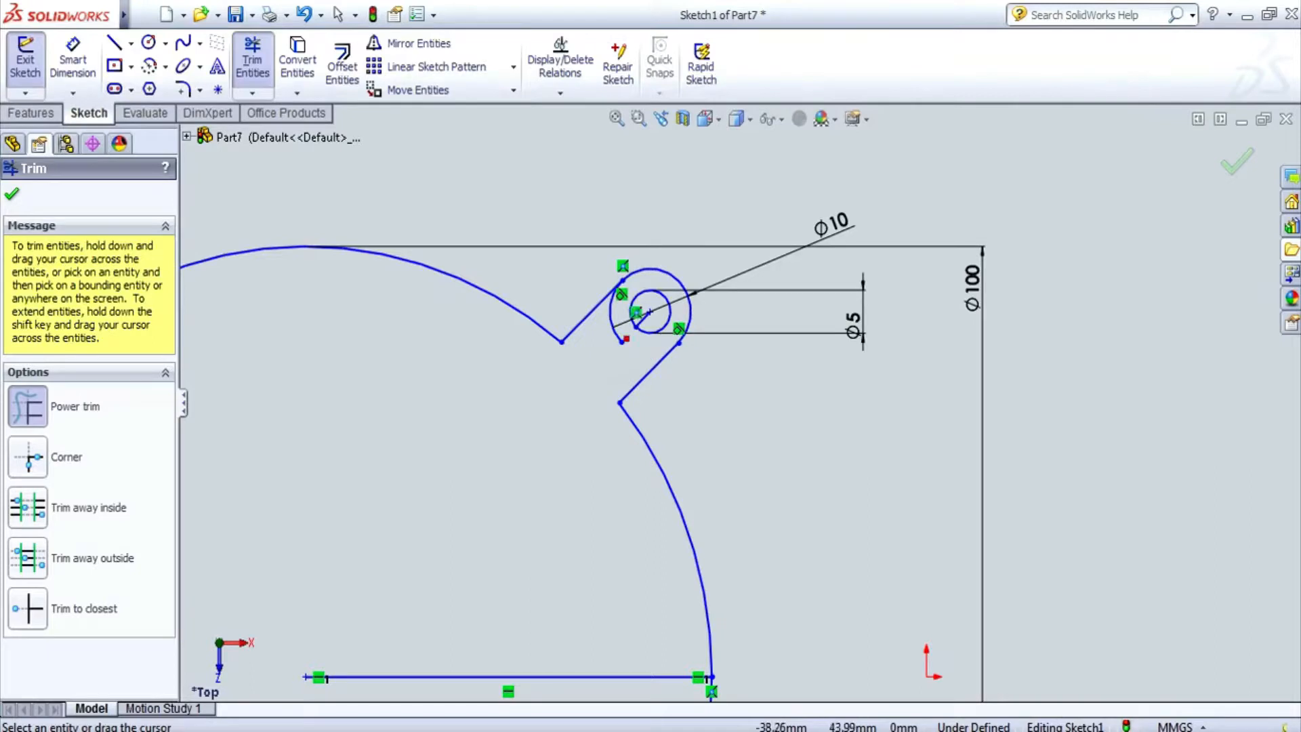
scroll(540, 192, down, 5)
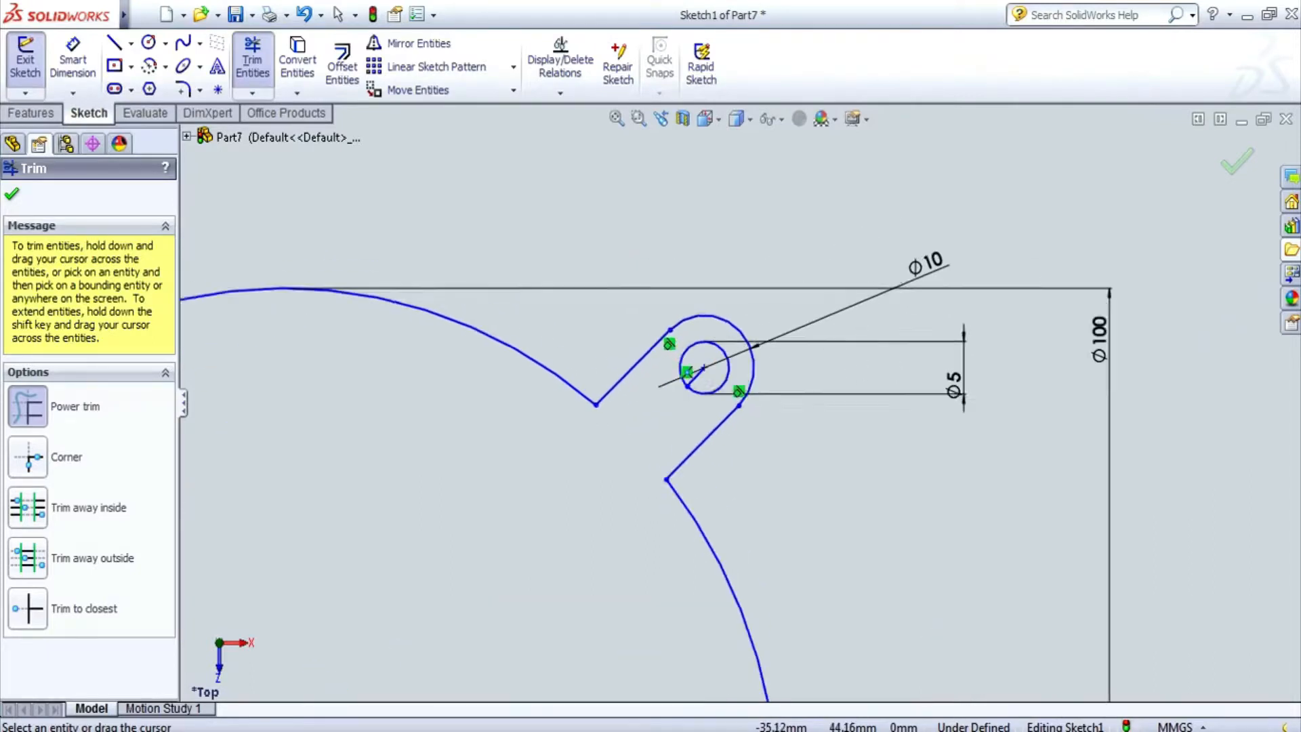
scroll(740, 402, up, 3)
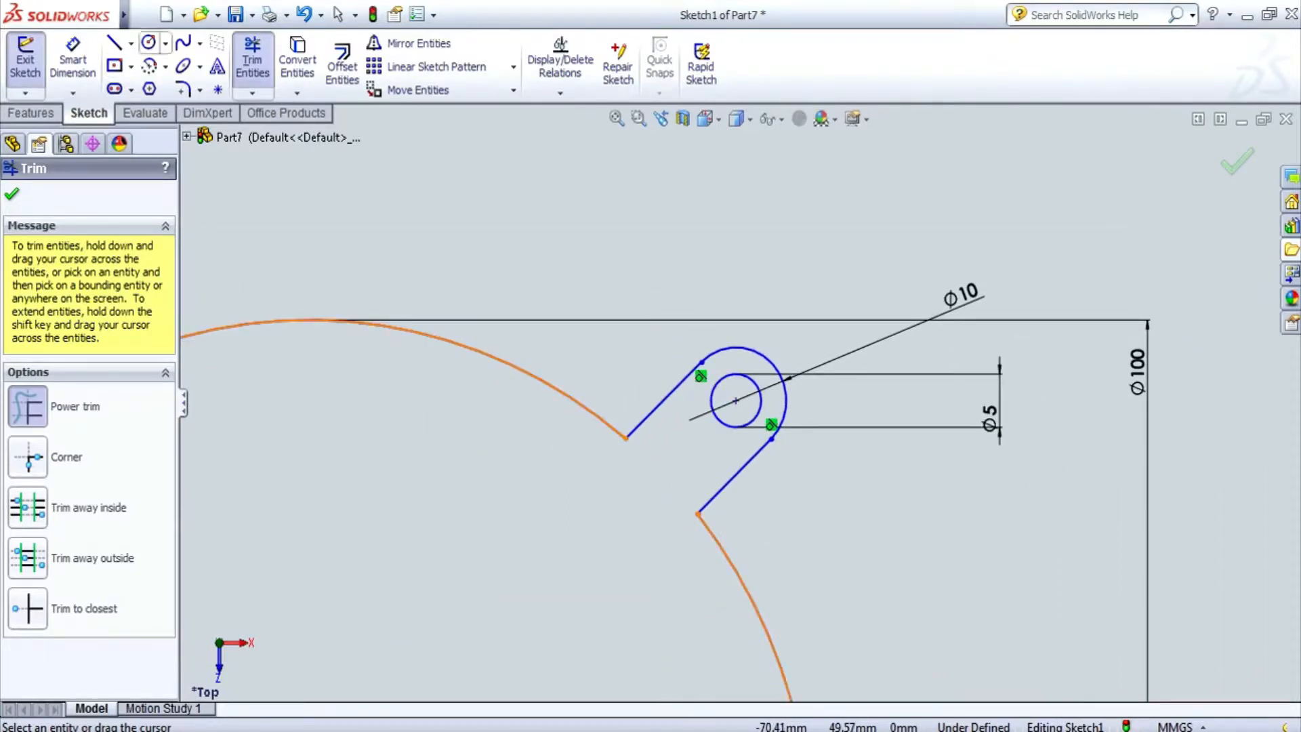
- Apply 3 mm sketch fillets to both corners where the lug's side lines meet the 100 mm circle
click(183, 88)
text(3)
click(610, 426)
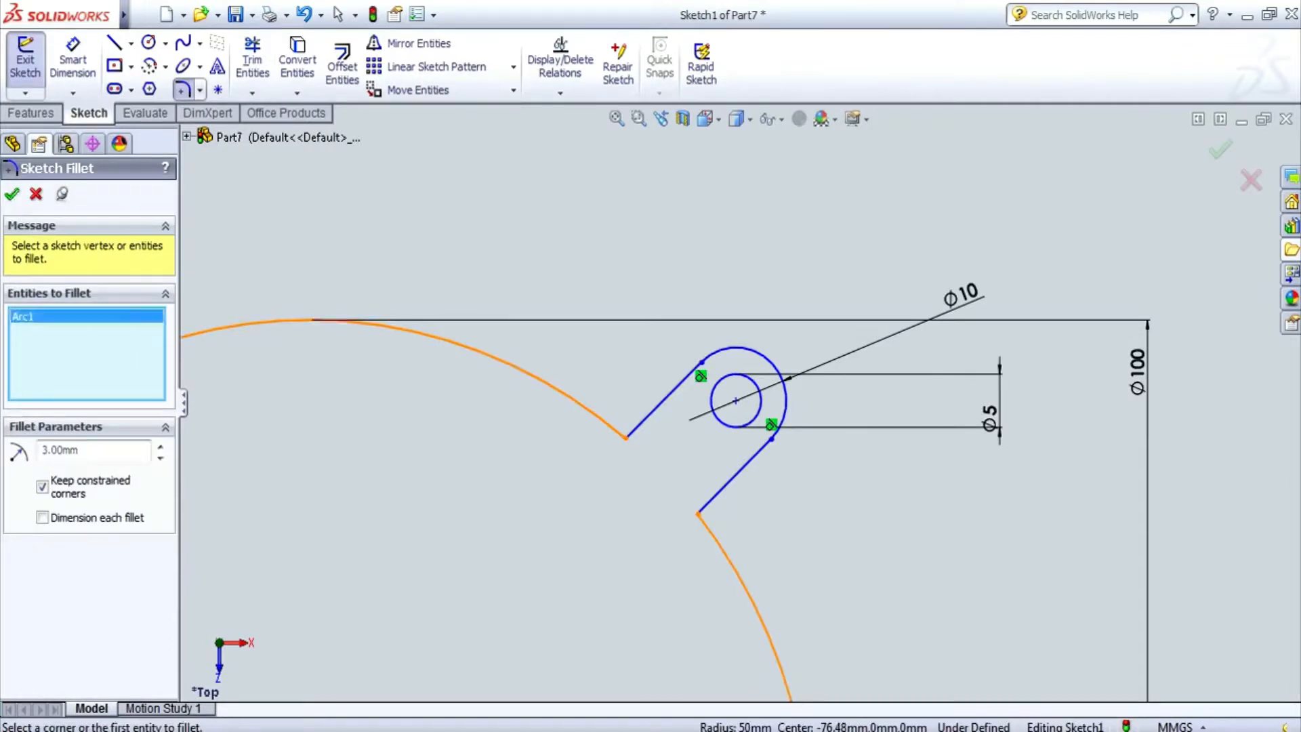
click(626, 438)
click(697, 513)
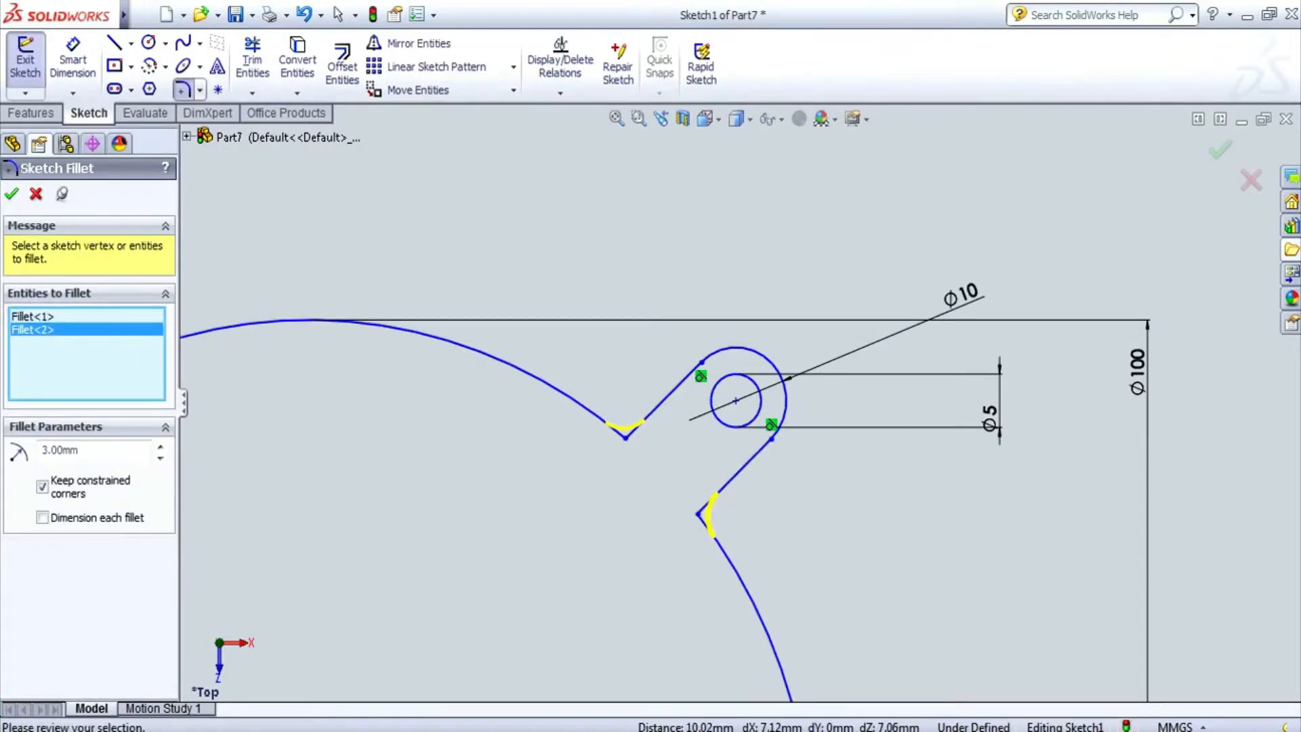
key(Return)
scroll(740, 401, up, 6)
scroll(842, 546, down, 2)
key(Escape)
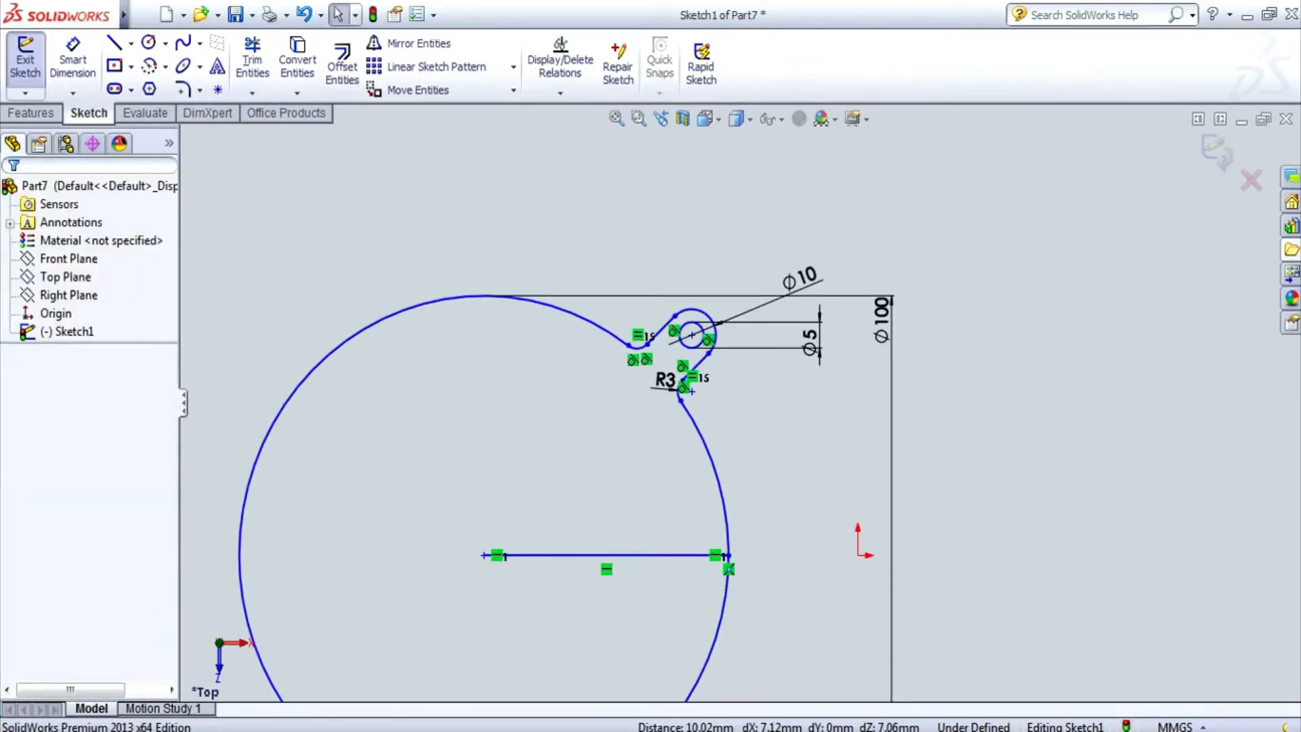
scroll(740, 402, up, 3)
click(1090, 729)
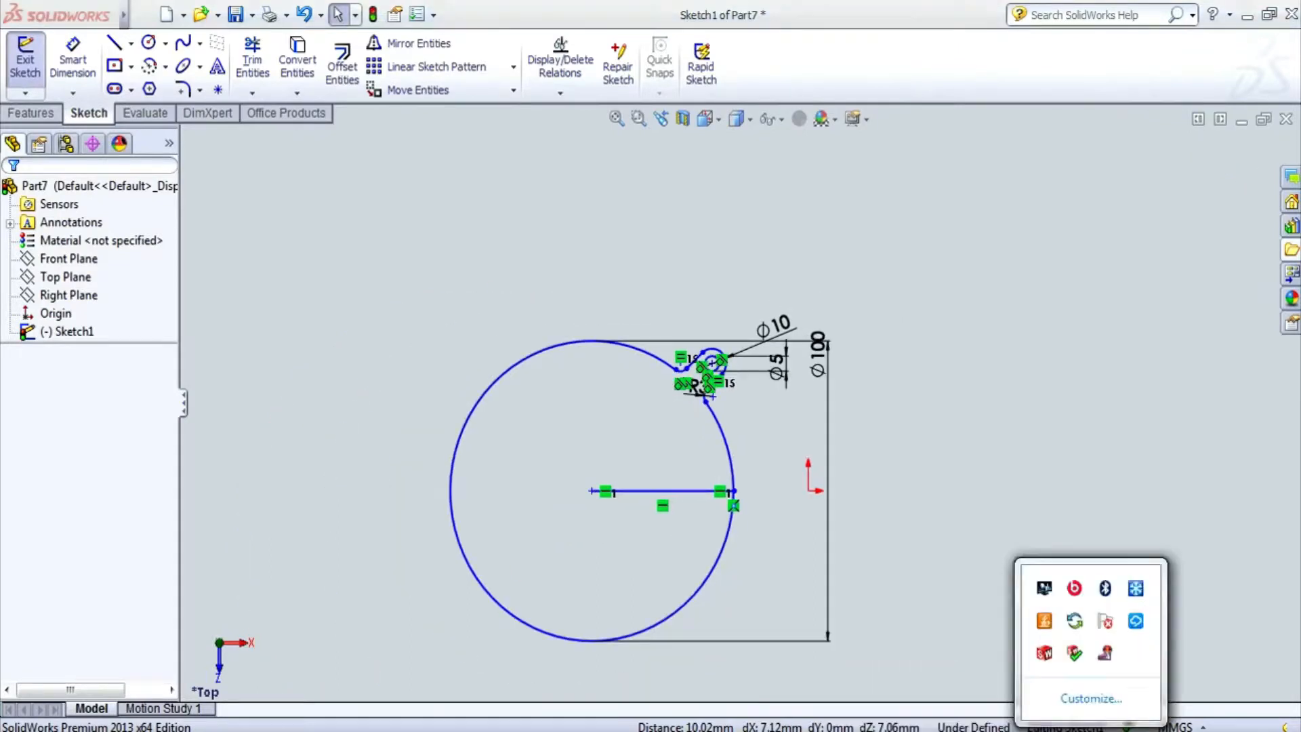
right_click(1104, 652)
click(811, 543)
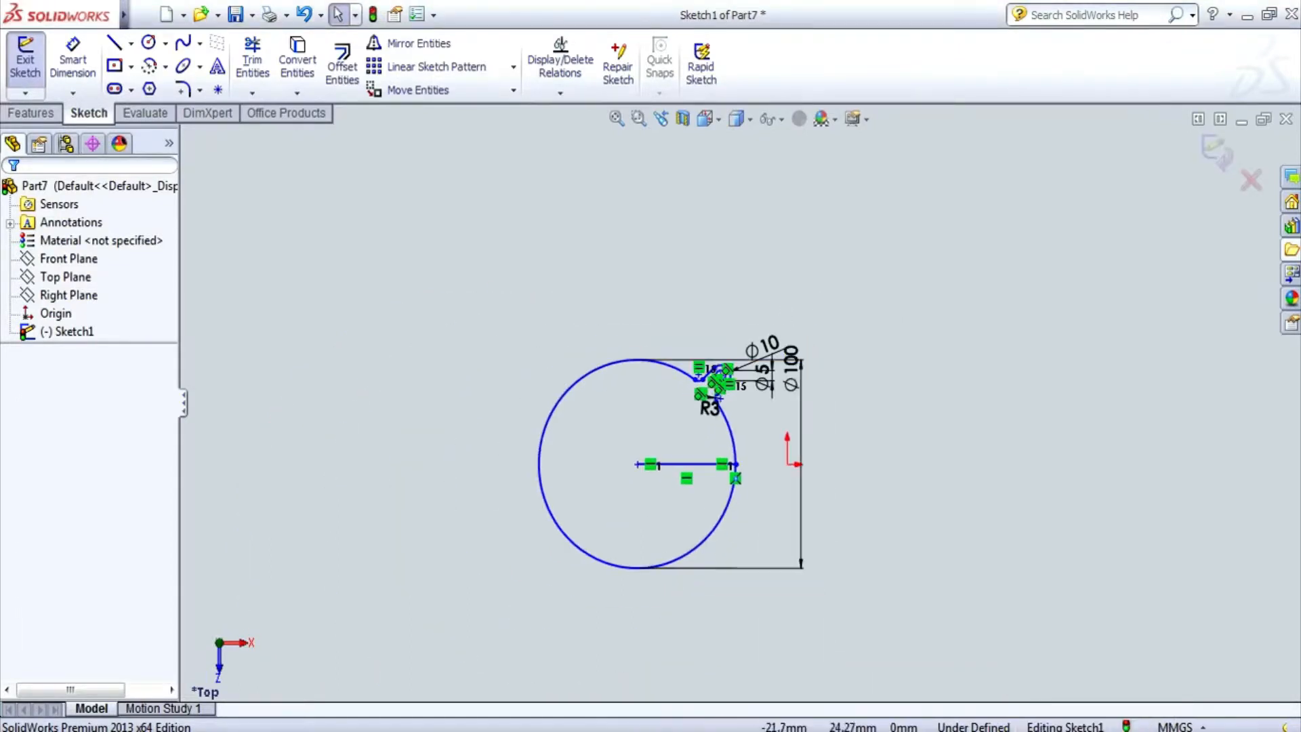
- Draw a vertical line from the 100 mm circle's centre up to the top of the circle
scroll(650, 474, down, 2)
click(616, 474)
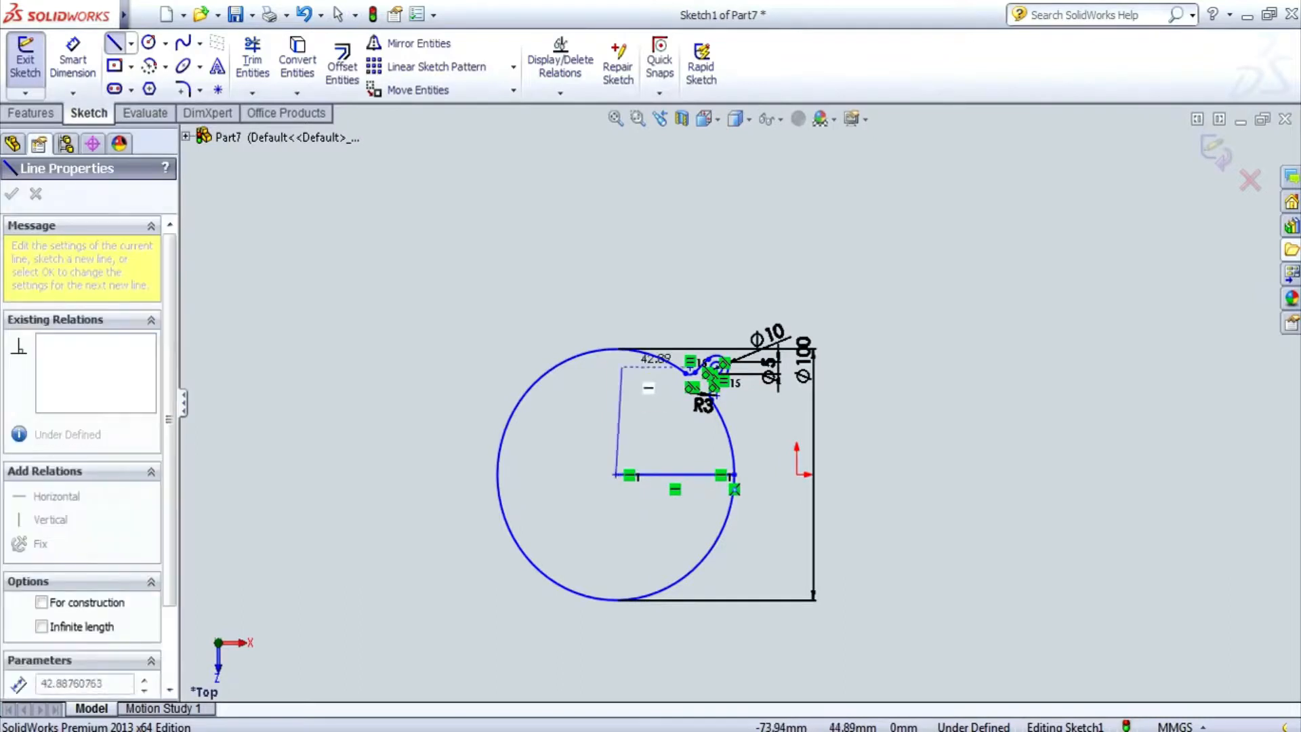
click(616, 349)
key(Escape)
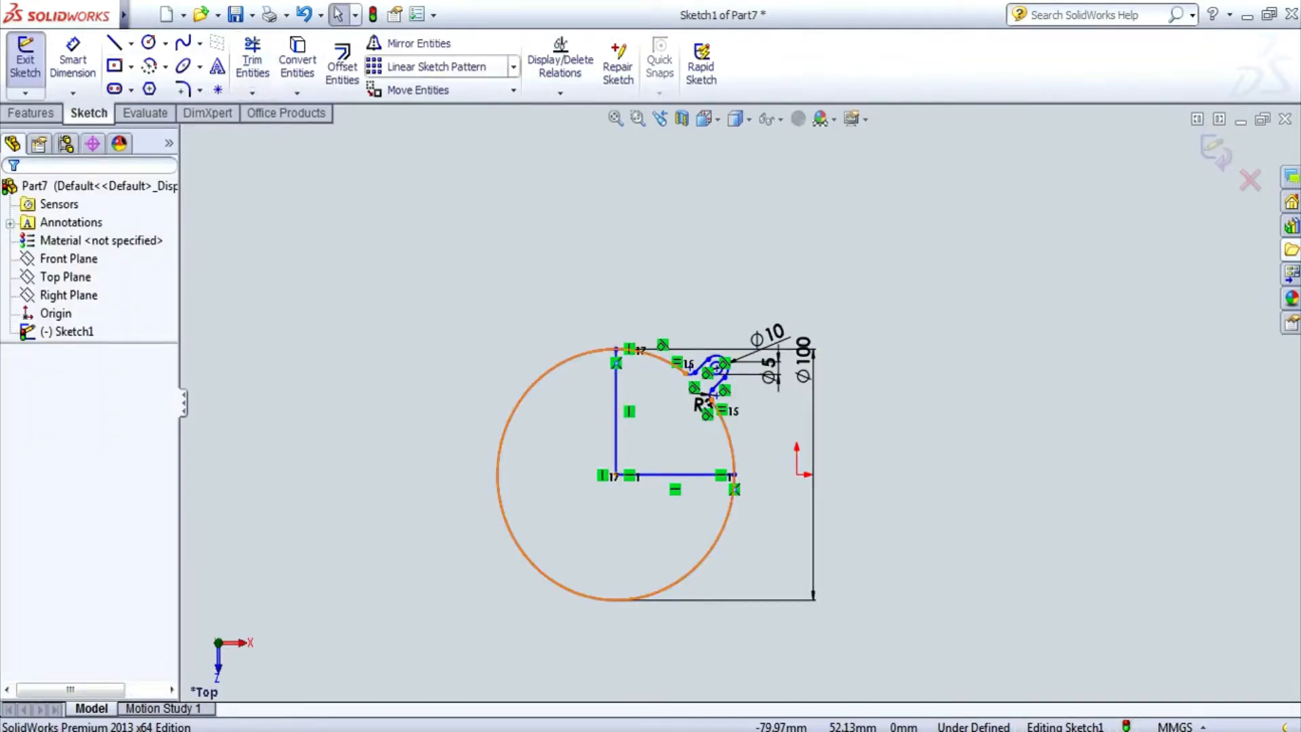
- Mirror the lug outline with its hole and corner fillets about the vertical centre line, keeping the original
click(418, 43)
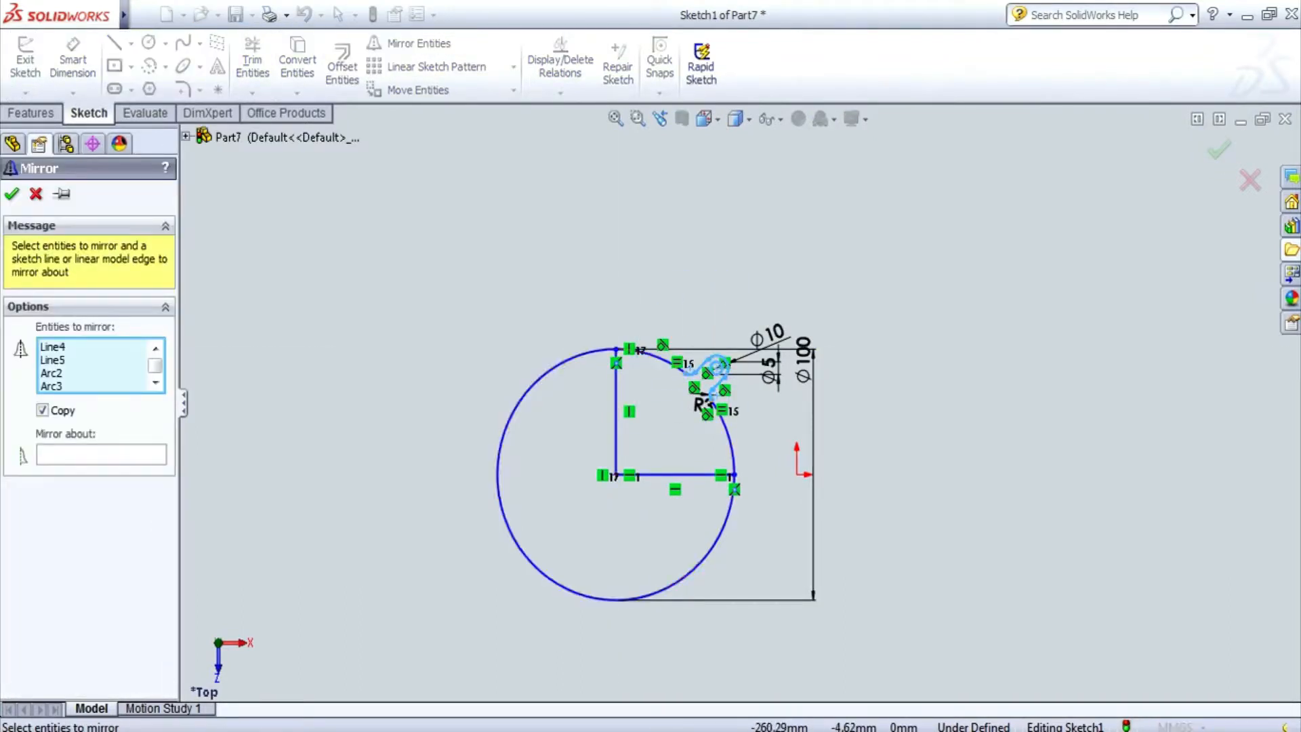
click(101, 454)
click(615, 444)
click(11, 194)
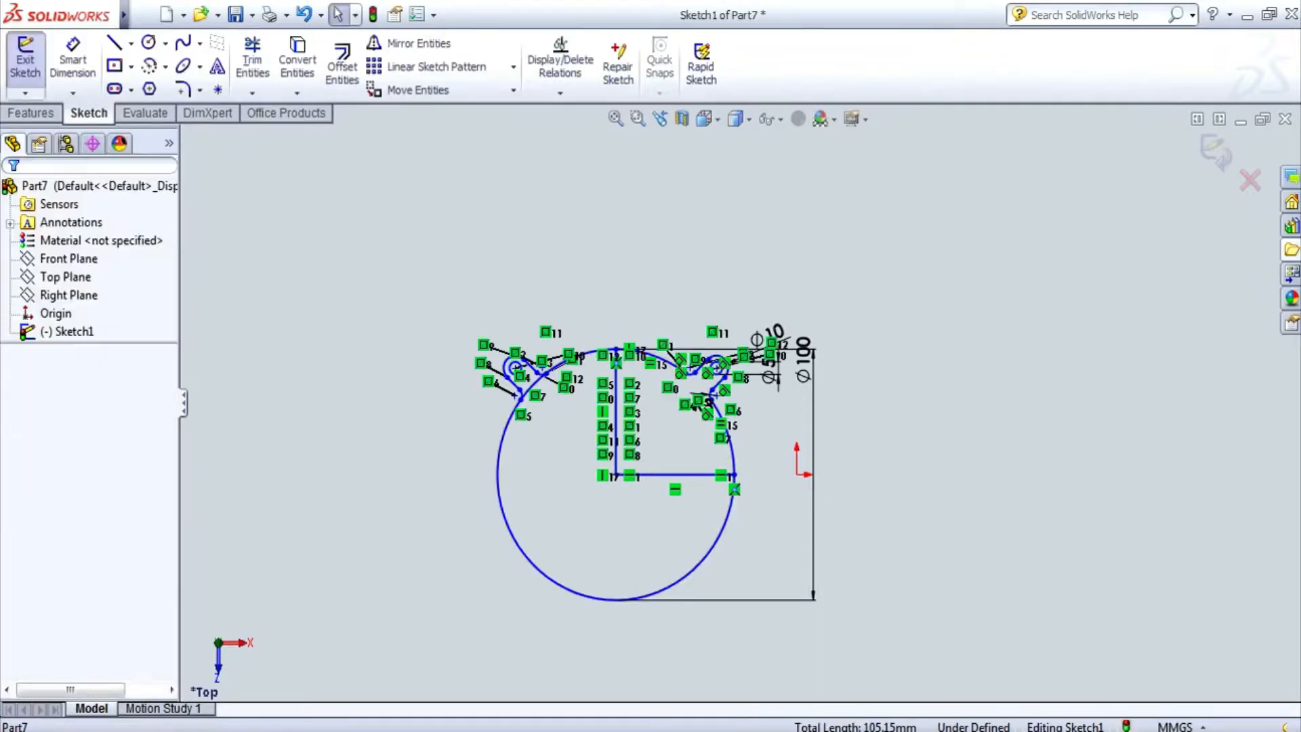
- Mirror both upper lugs with their holes and fillets about the horizontal centre line
mouse_move(319, 250)
mouse_down()
mouse_move(543, 369)
mouse_move(766, 411)
mouse_up()
click(418, 43)
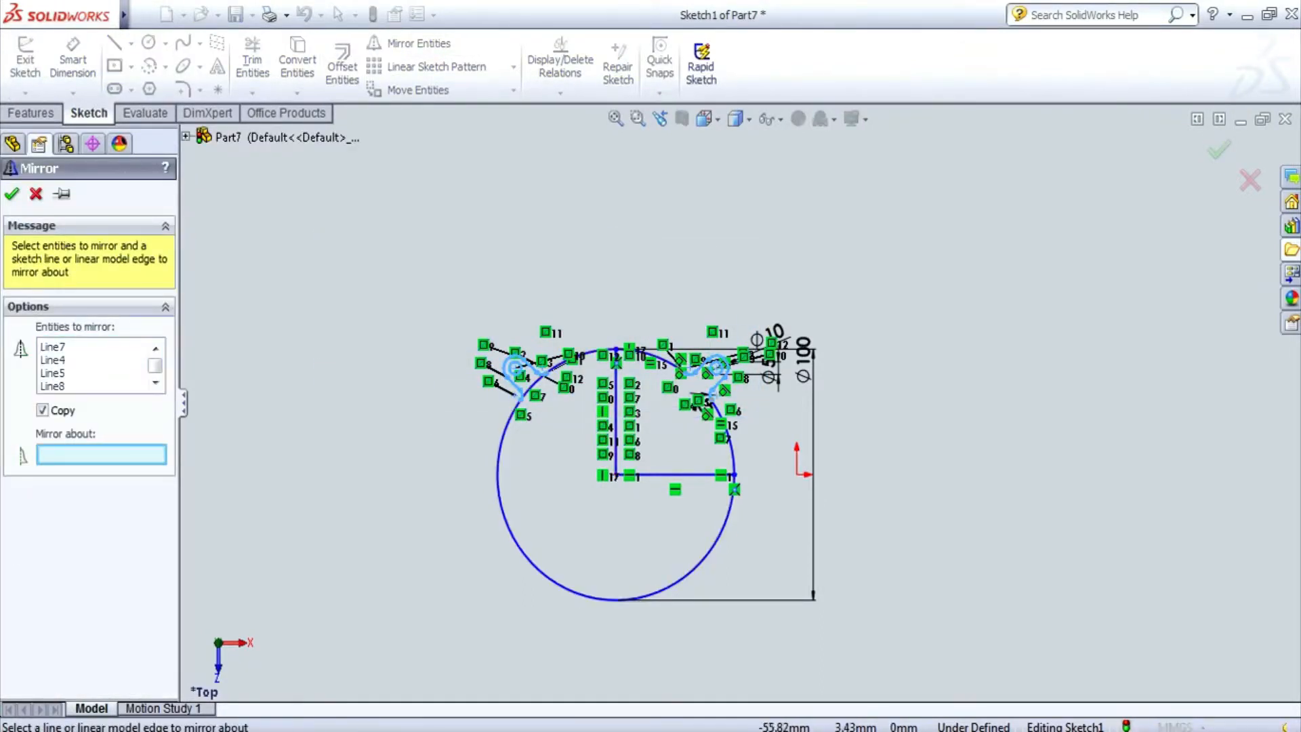
click(684, 475)
key(Return)
- Delete the horizontal and vertical centre lines together with the 100 mm diameter dimension
scroll(236, 275, down, 2)
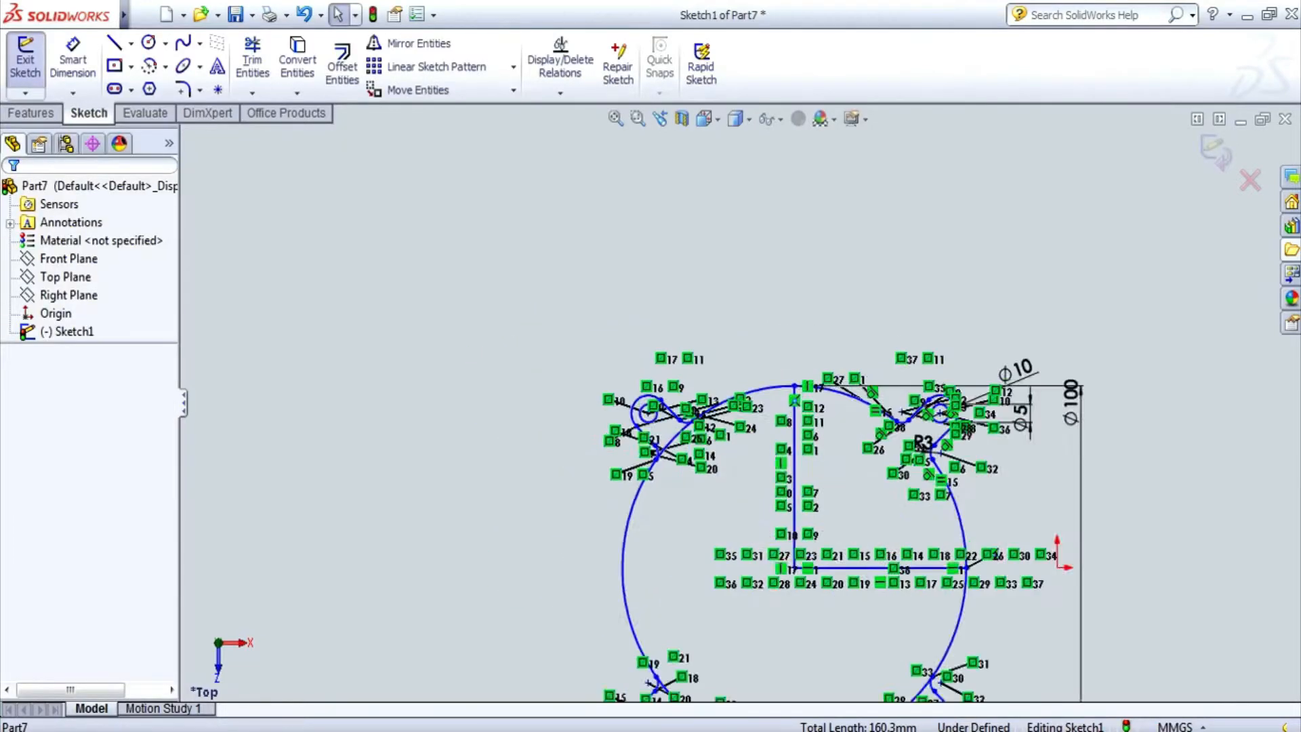
scroll(833, 374, up, 2)
scroll(494, 526, down, 2)
drag(1012, 463, 934, 504)
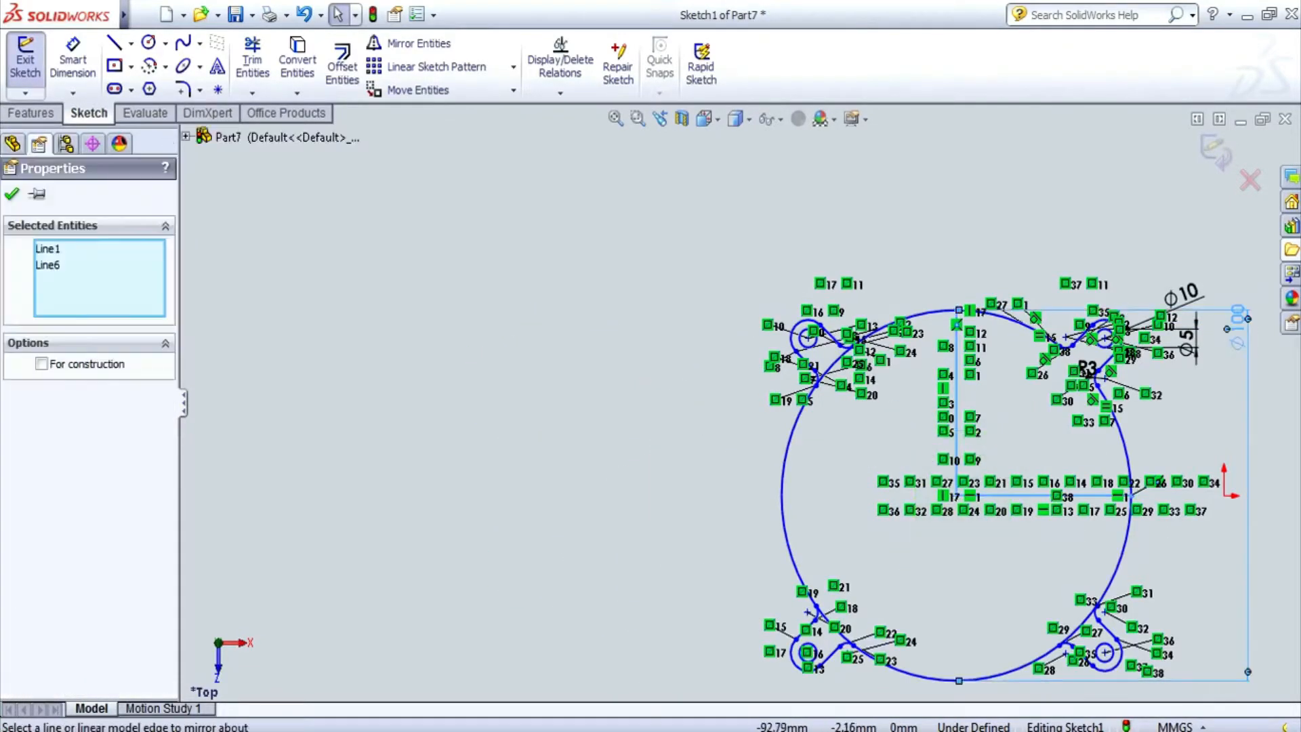
key(Delete)
- Trim away the large circle's arcs crossing the bases of the three mirrored lugs to leave one continuous outline
click(252, 58)
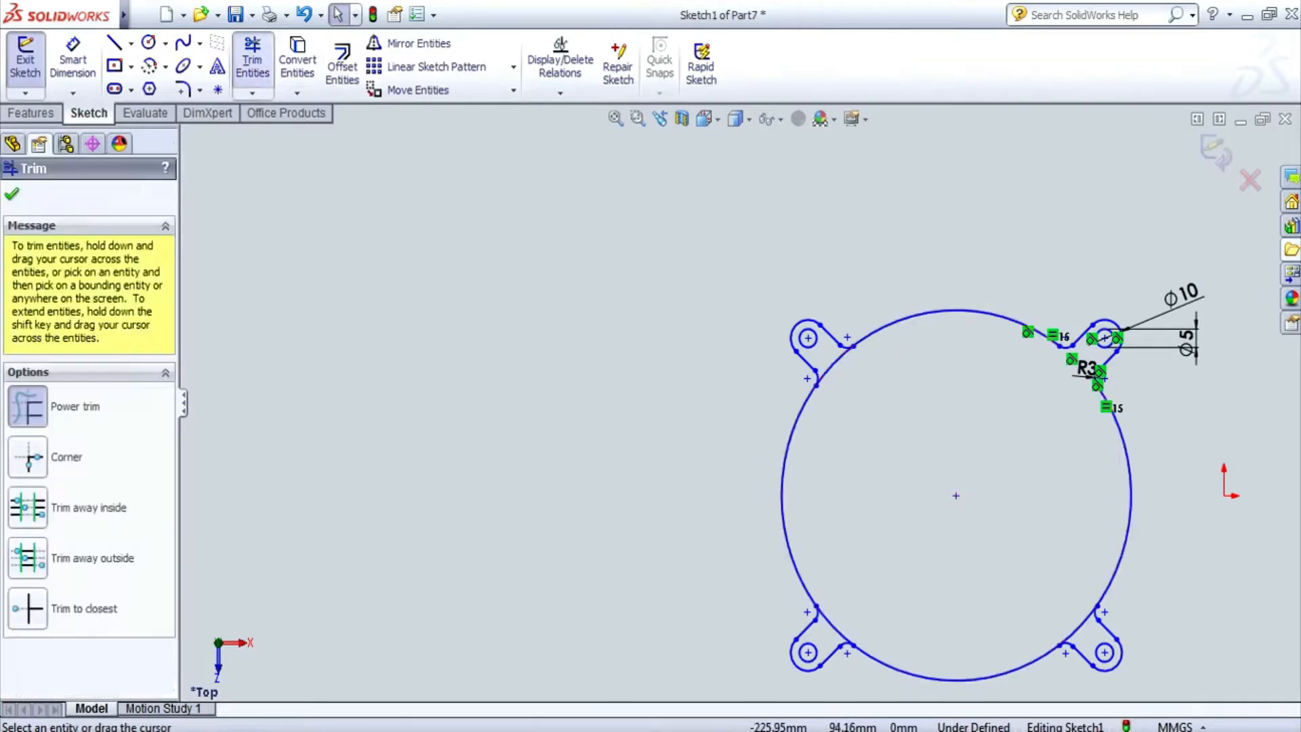
drag(813, 351, 853, 381)
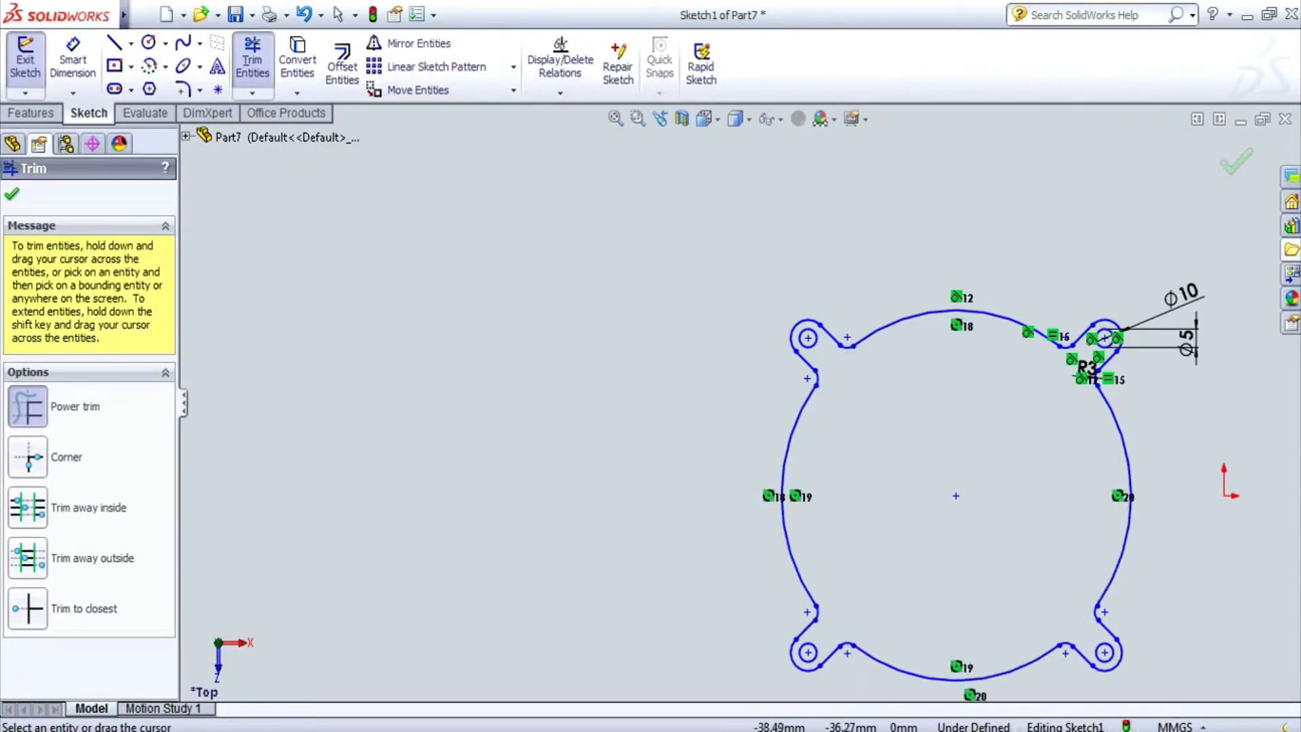
scroll(1017, 346, down, 2)
scroll(745, 414, up, 2)
- Extrude the four-lug profile 5 mm as a blind boss
click(31, 112)
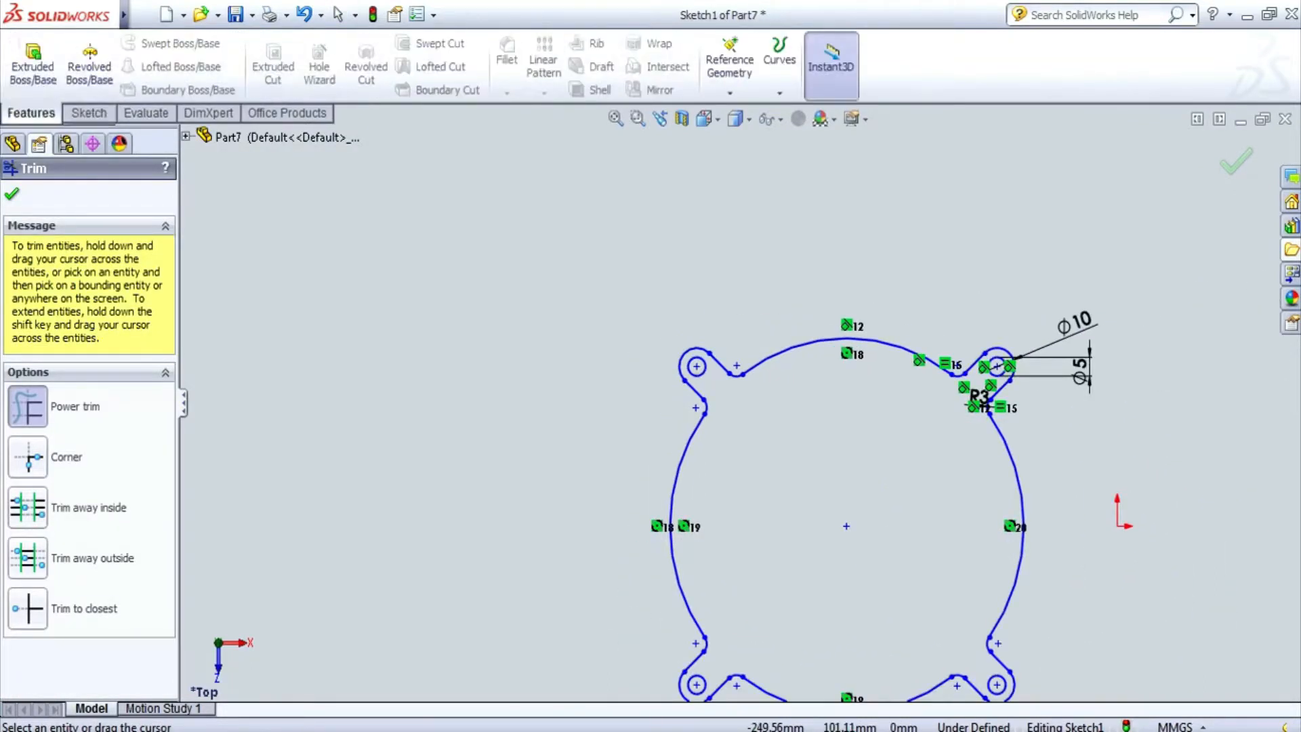
click(33, 67)
text(5)
key(Return)
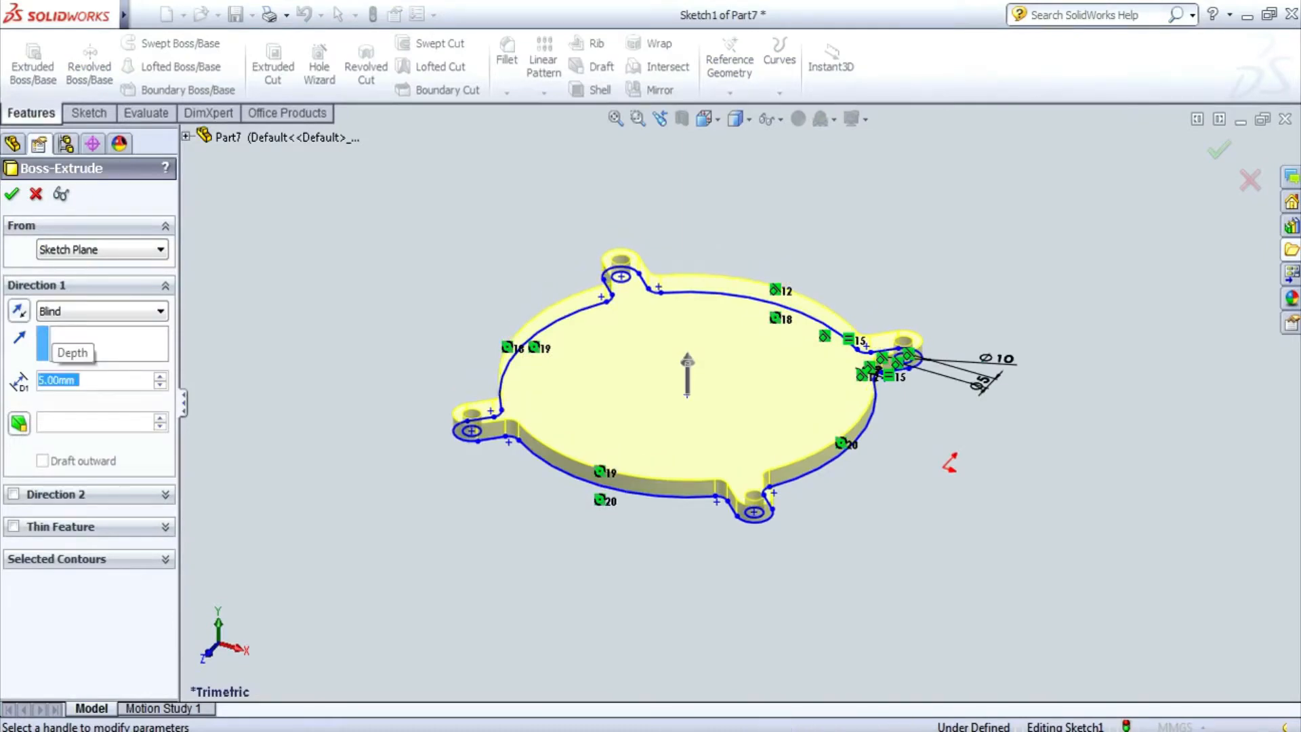
key(Return)
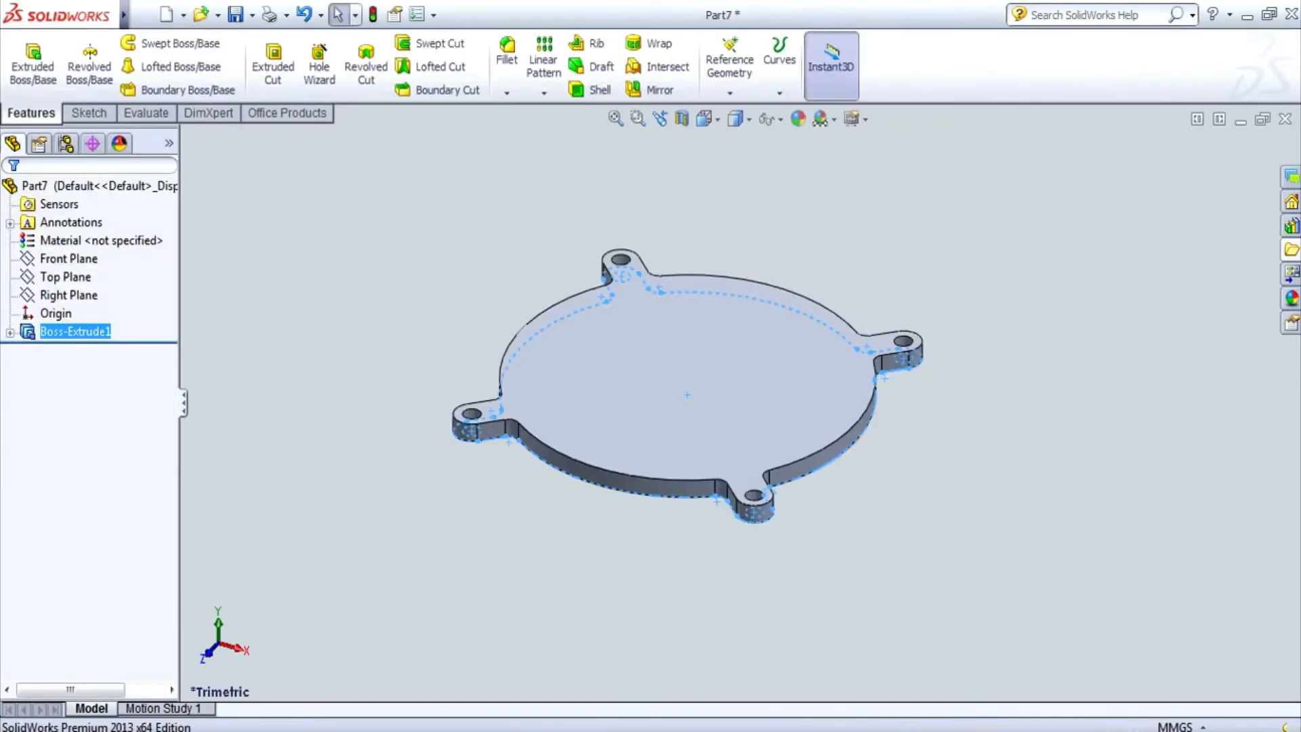
key(Escape)
- Start a sketch on the plate's underside and draw a circle about 49.5 mm in diameter at the plate's centre
scroll(925, 448, up, 1)
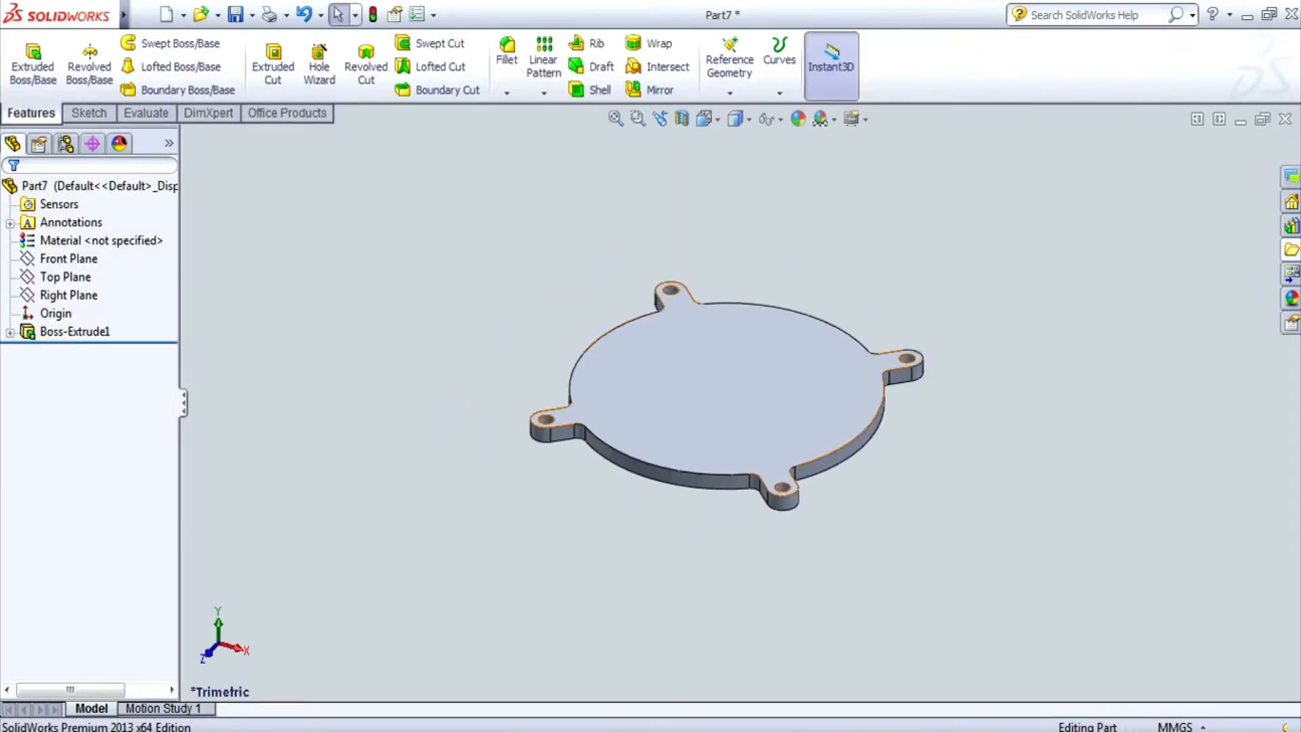
middle_drag(725, 467, 705, 305)
key(l)
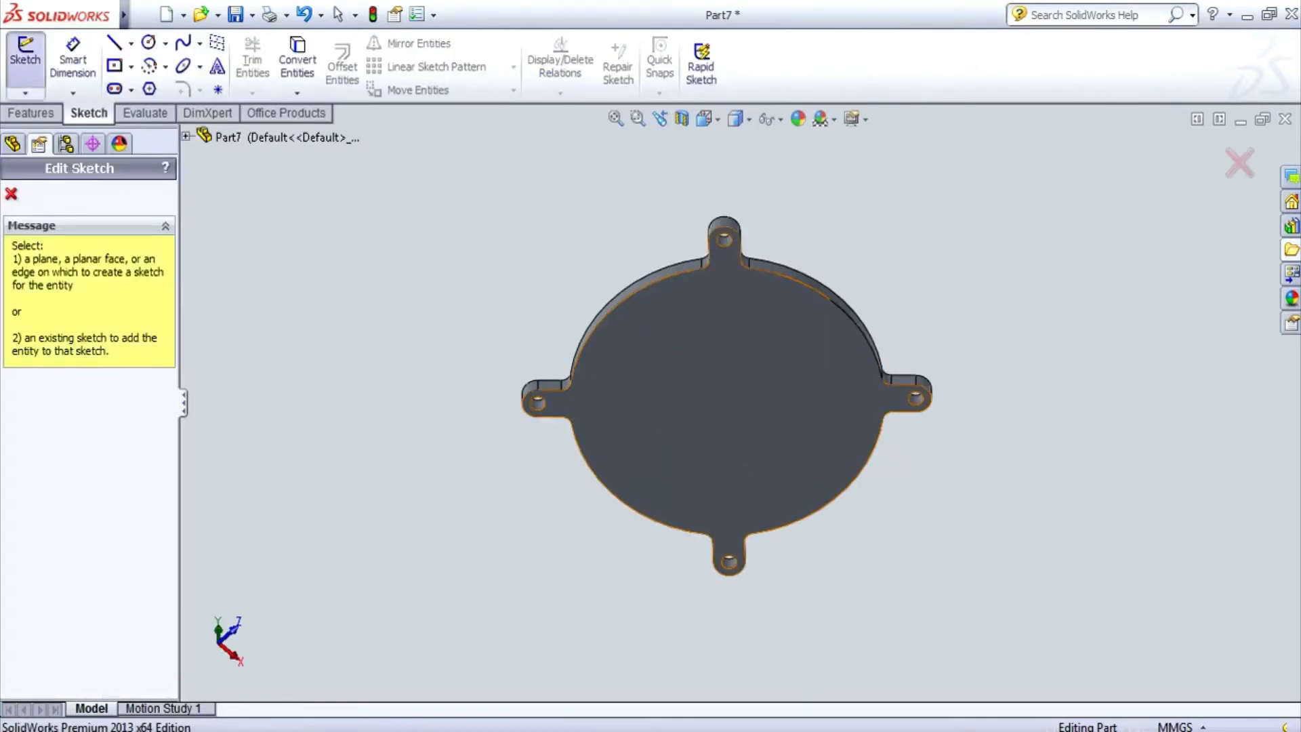
click(684, 386)
click(148, 42)
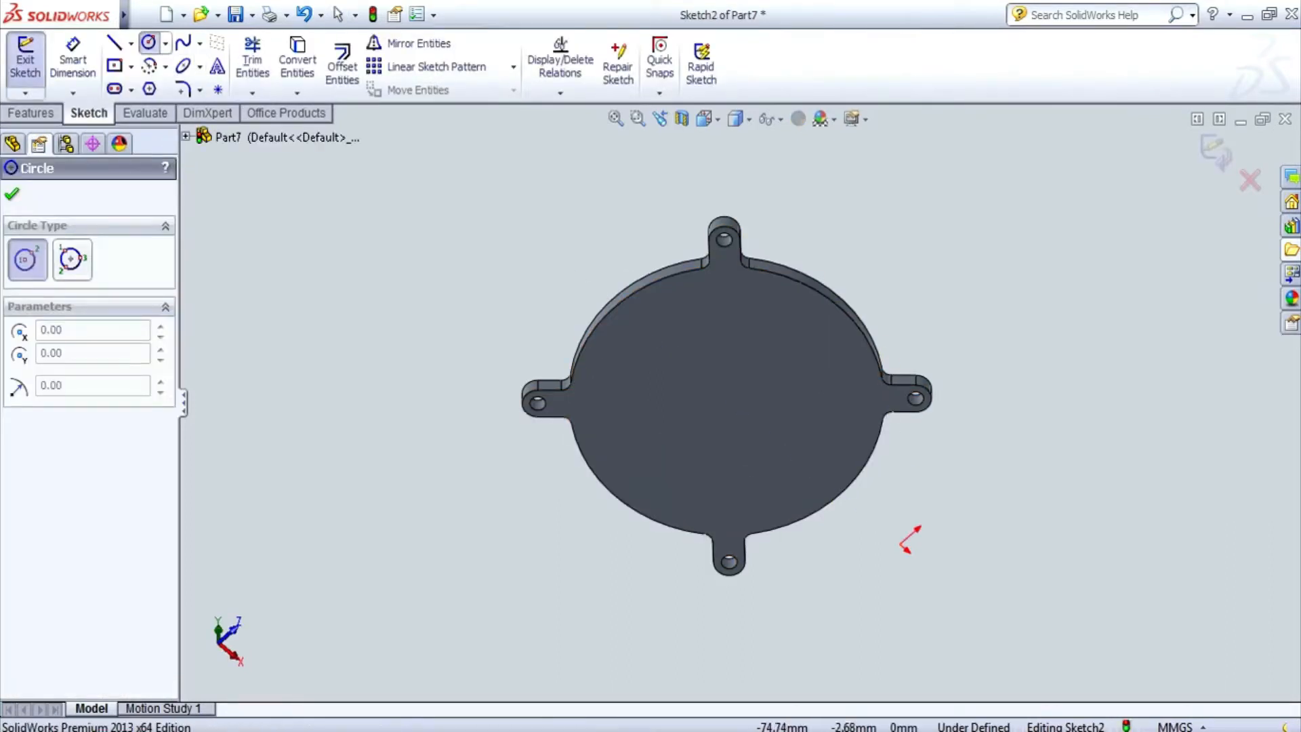
click(726, 400)
click(672, 448)
- Dimension the circle on the plate's underside to a diameter of 40 mm
click(72, 59)
click(793, 435)
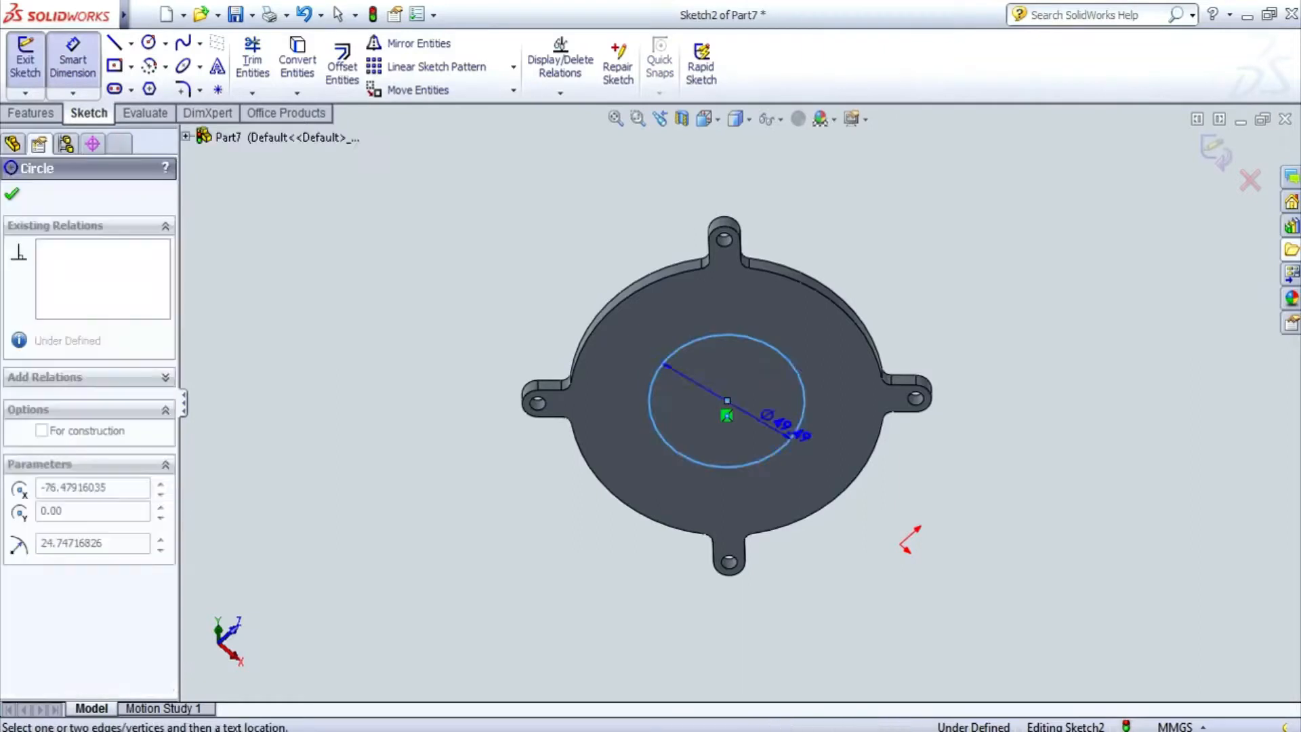
click(901, 531)
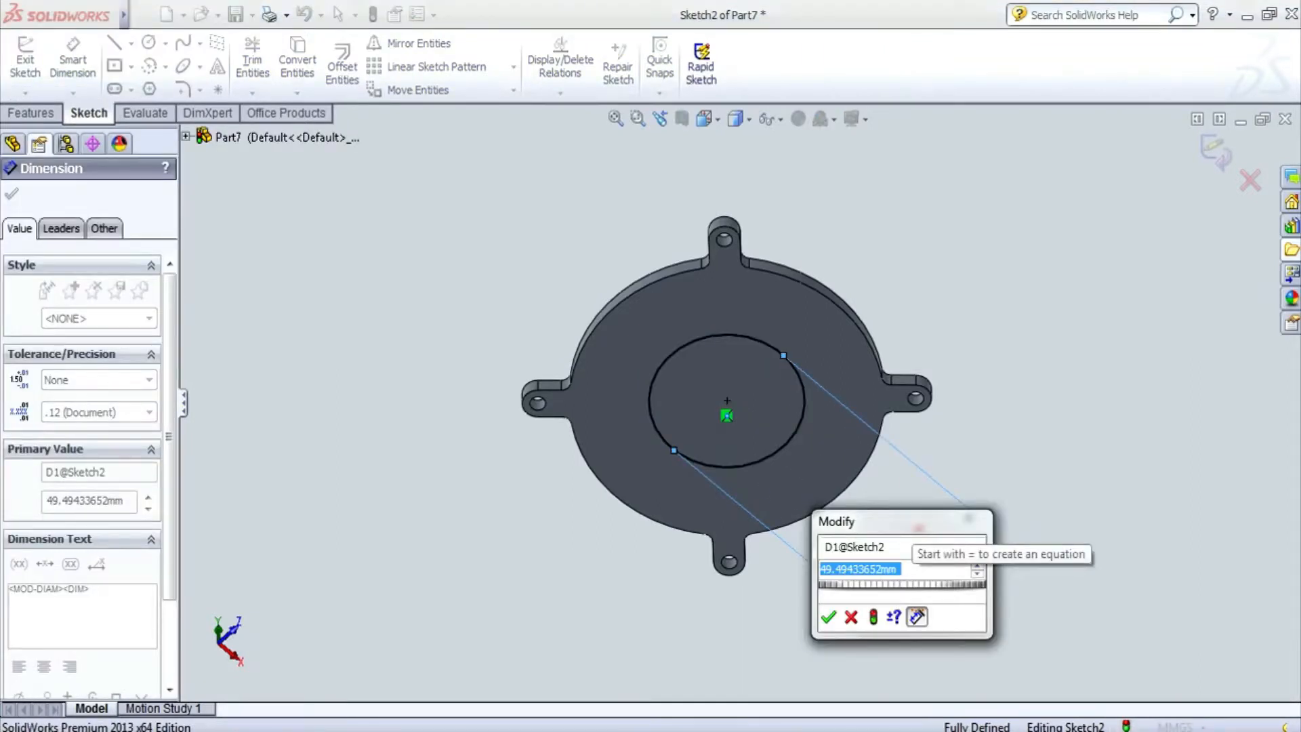
text(40)
key(Return)
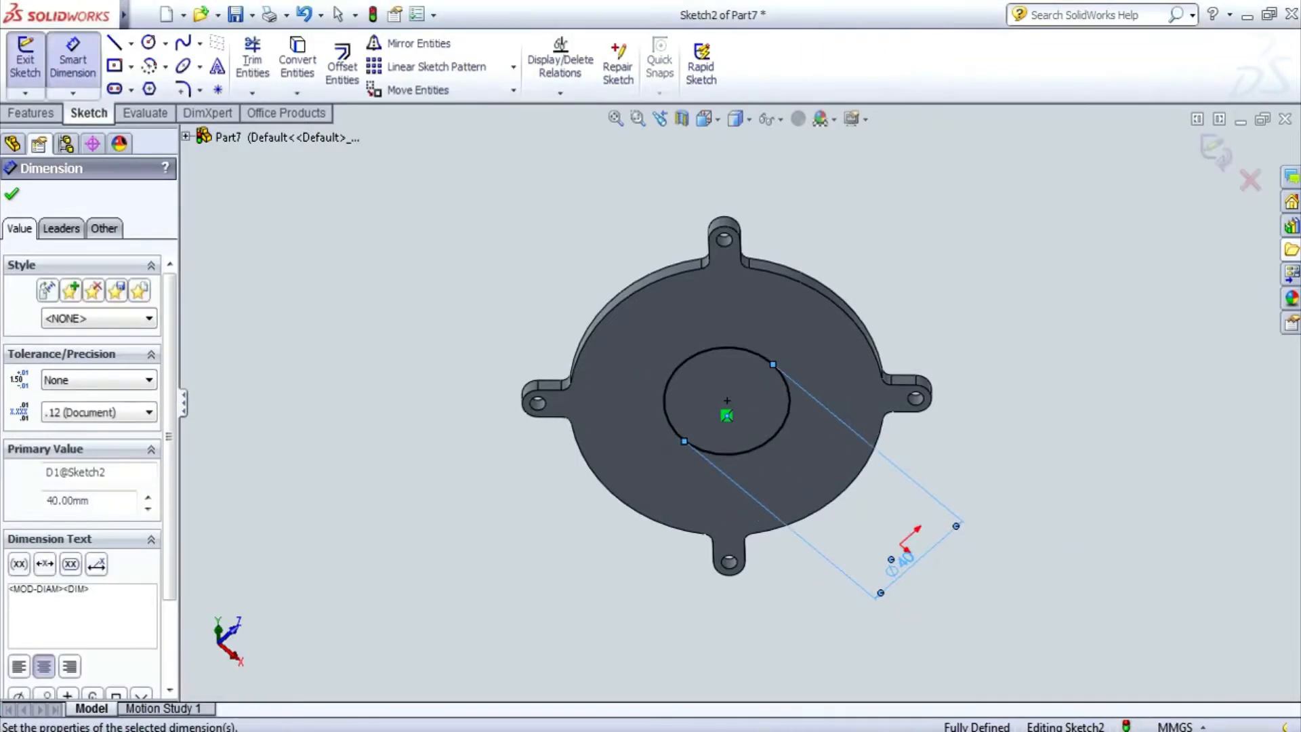
- Draw a second circle concentric with the 40 mm circle and set its radius to 30 mm
click(148, 42)
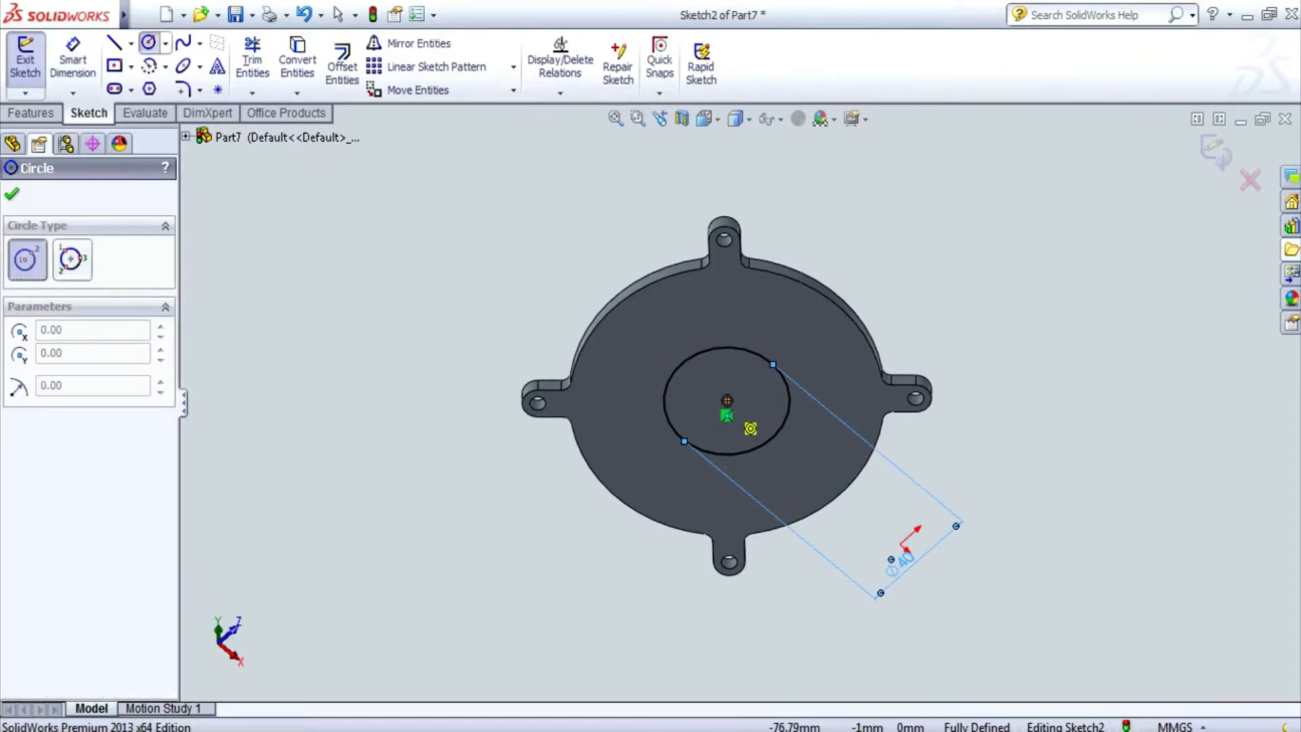
click(725, 401)
click(688, 424)
text(30)
key(Return)
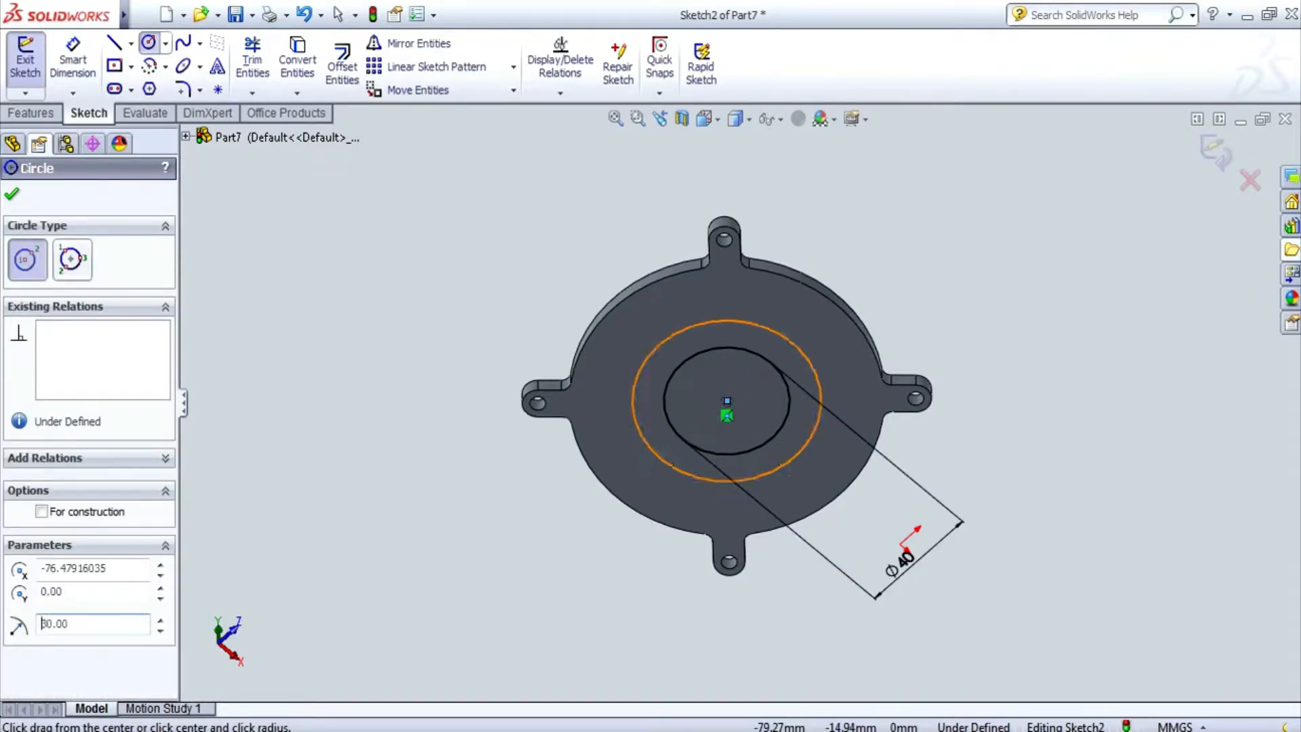
click(12, 194)
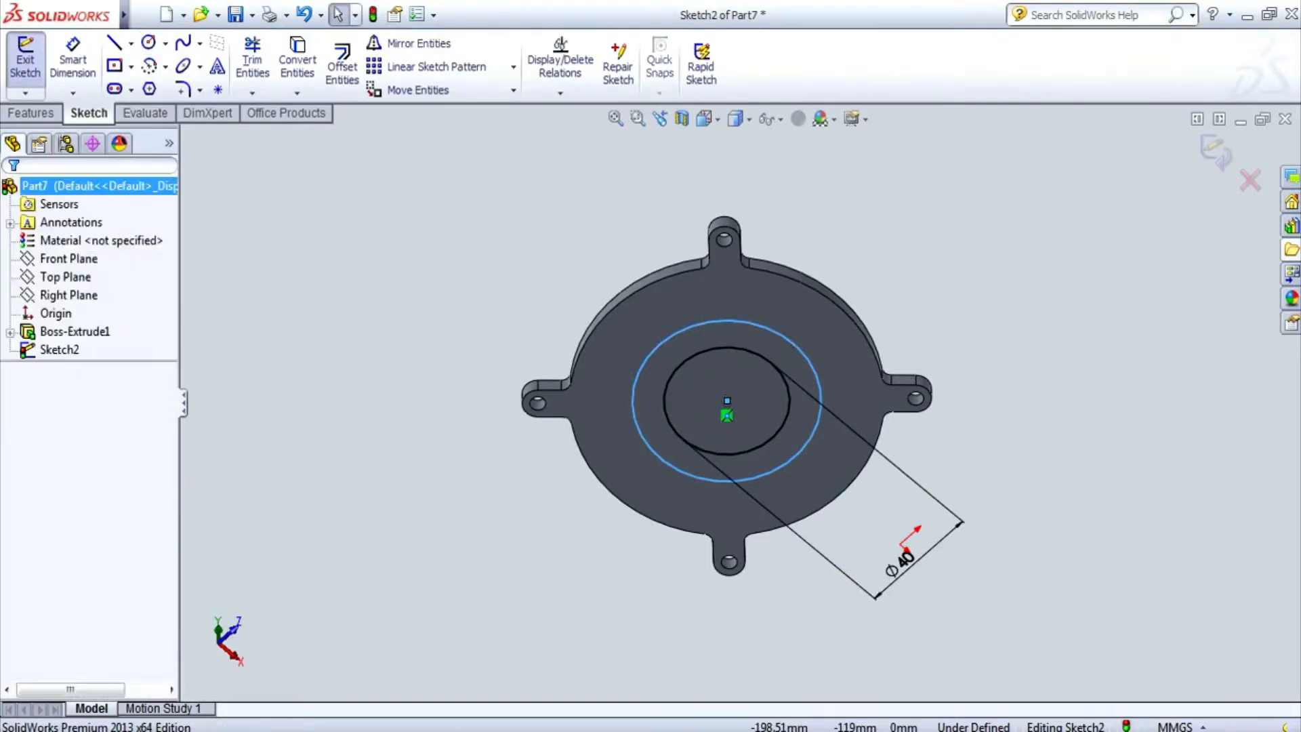
- Extrude the ring between the two concentric circles 20 mm, merged with the plate
click(30, 113)
click(32, 66)
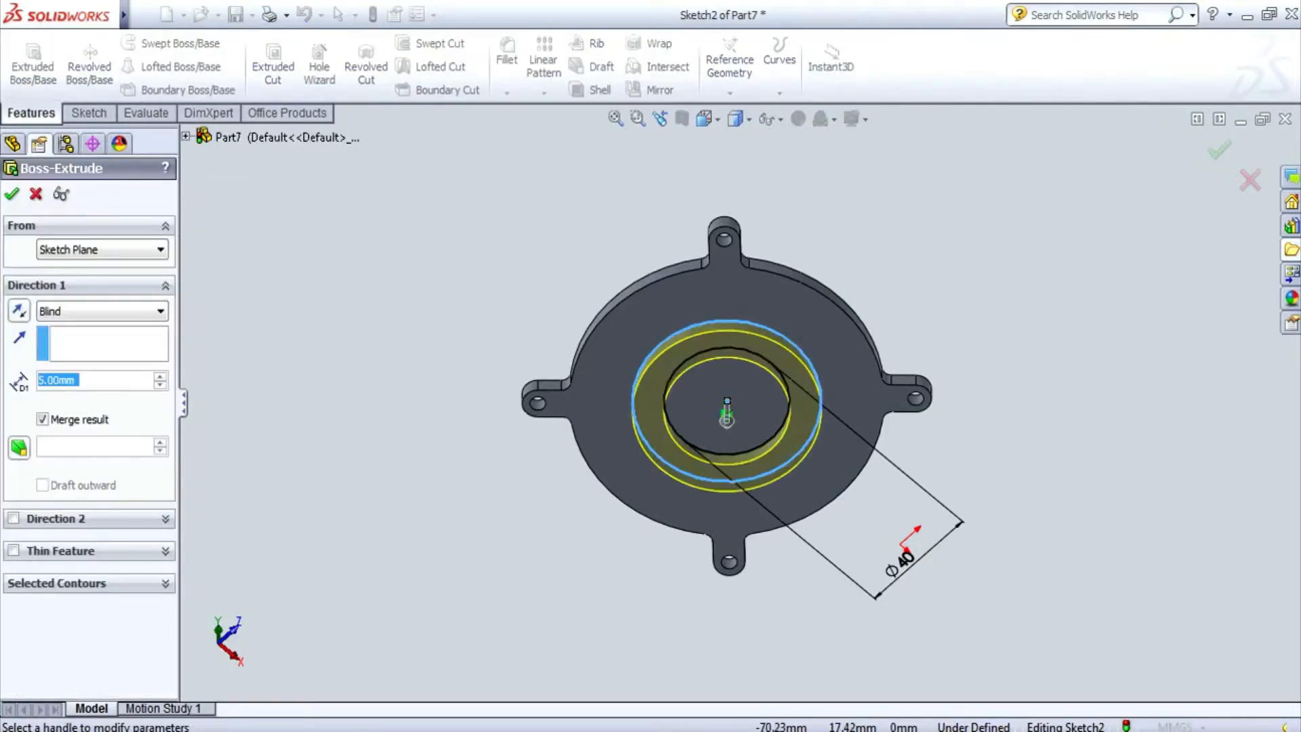
text(20)
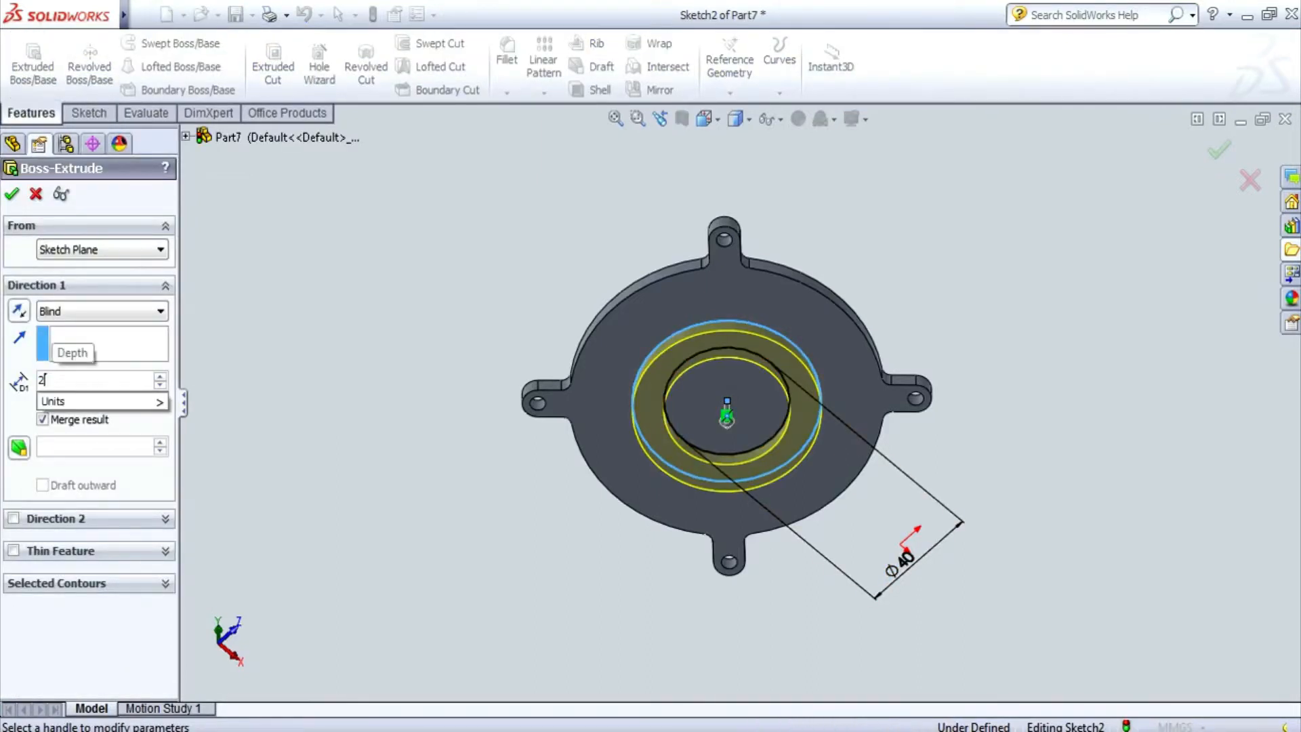
key(Return)
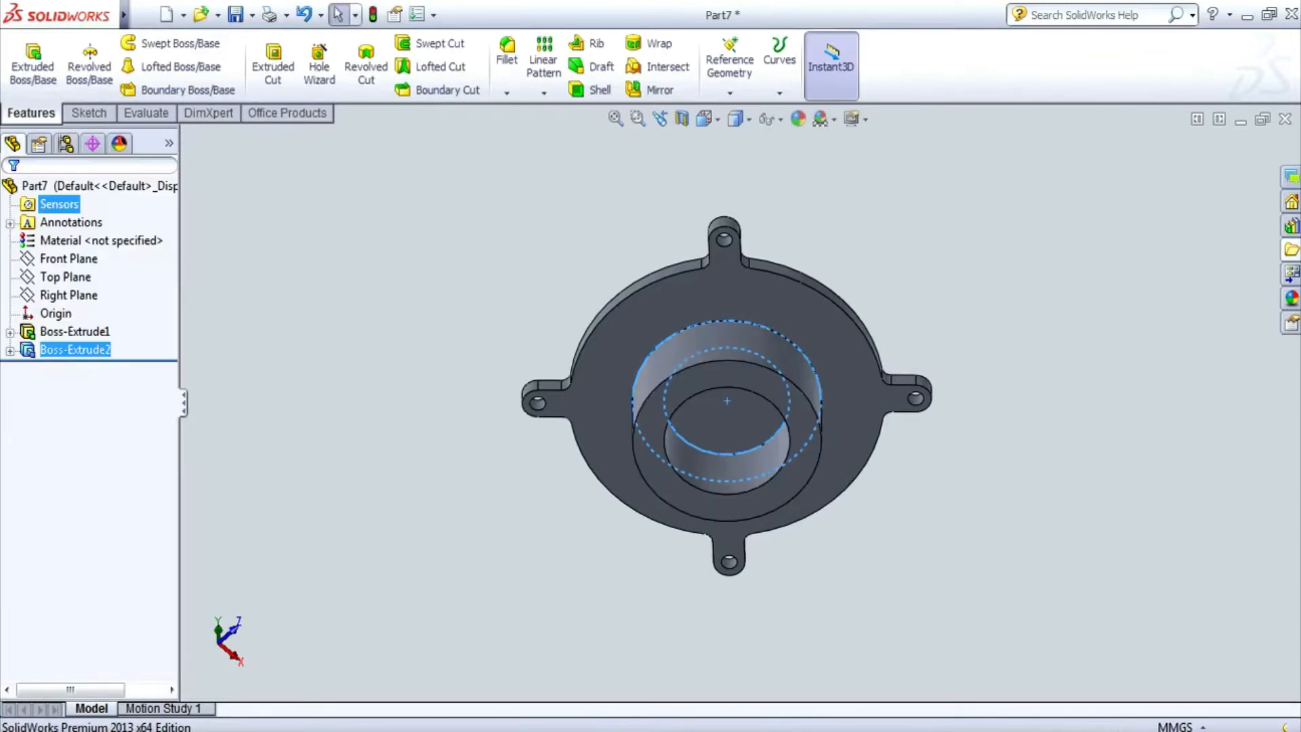
- Start a sketch on the plate face inside the ring and draw a small circle at its centre
click(89, 113)
click(25, 58)
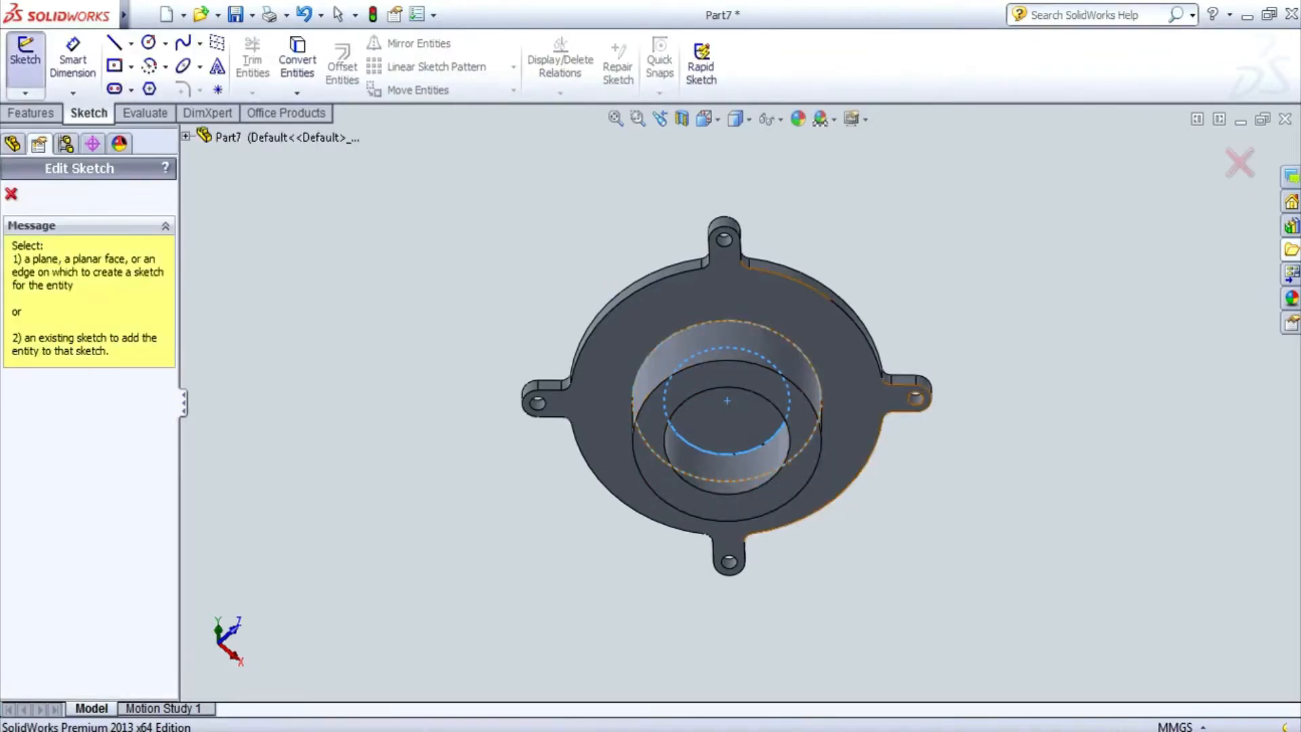
click(712, 424)
click(148, 42)
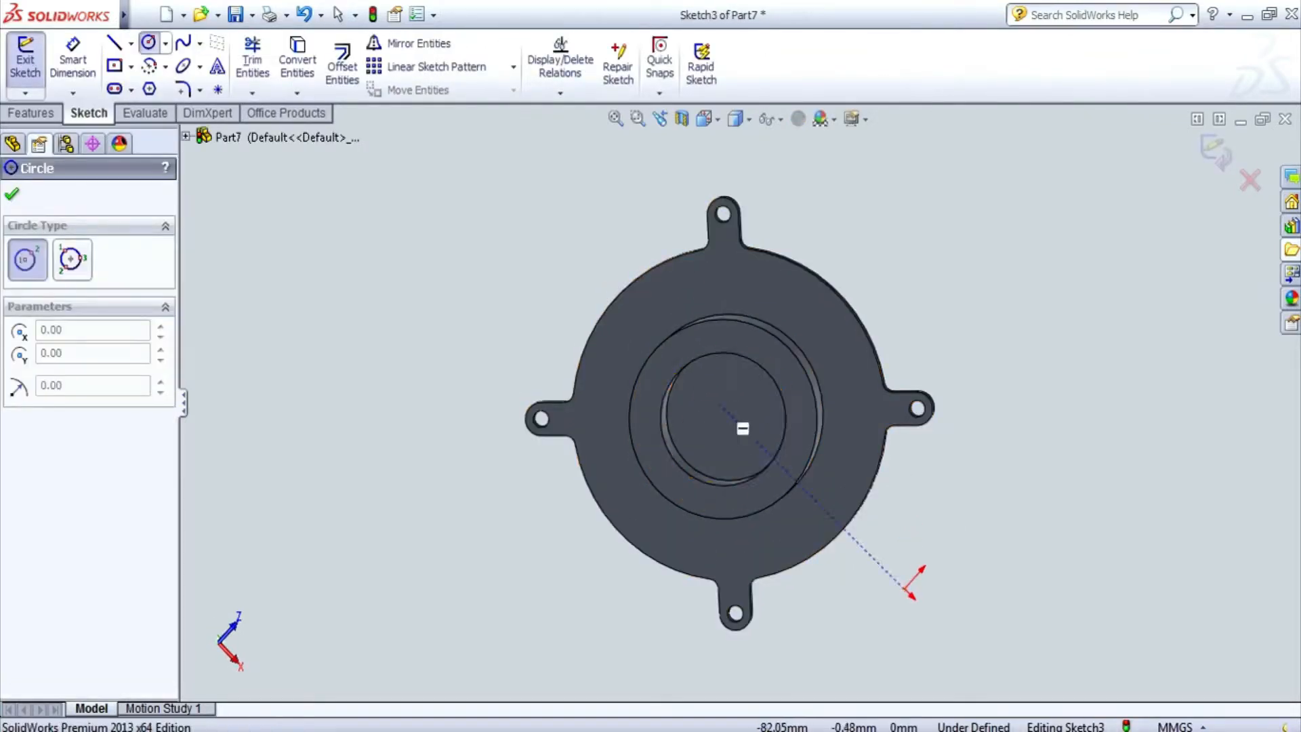
click(729, 414)
click(712, 423)
- Dimension the small centre circle to a diameter of 12 mm
click(72, 61)
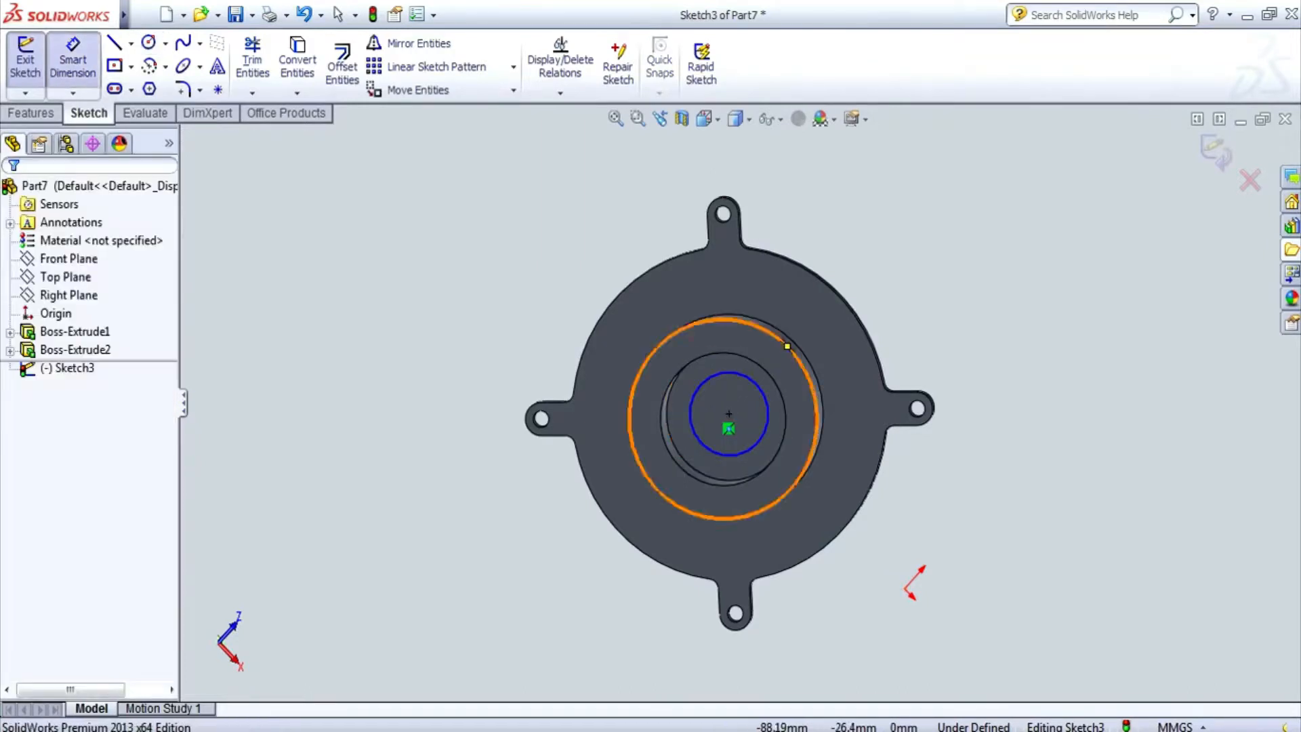
click(765, 434)
click(872, 485)
text(12)
key(Return)
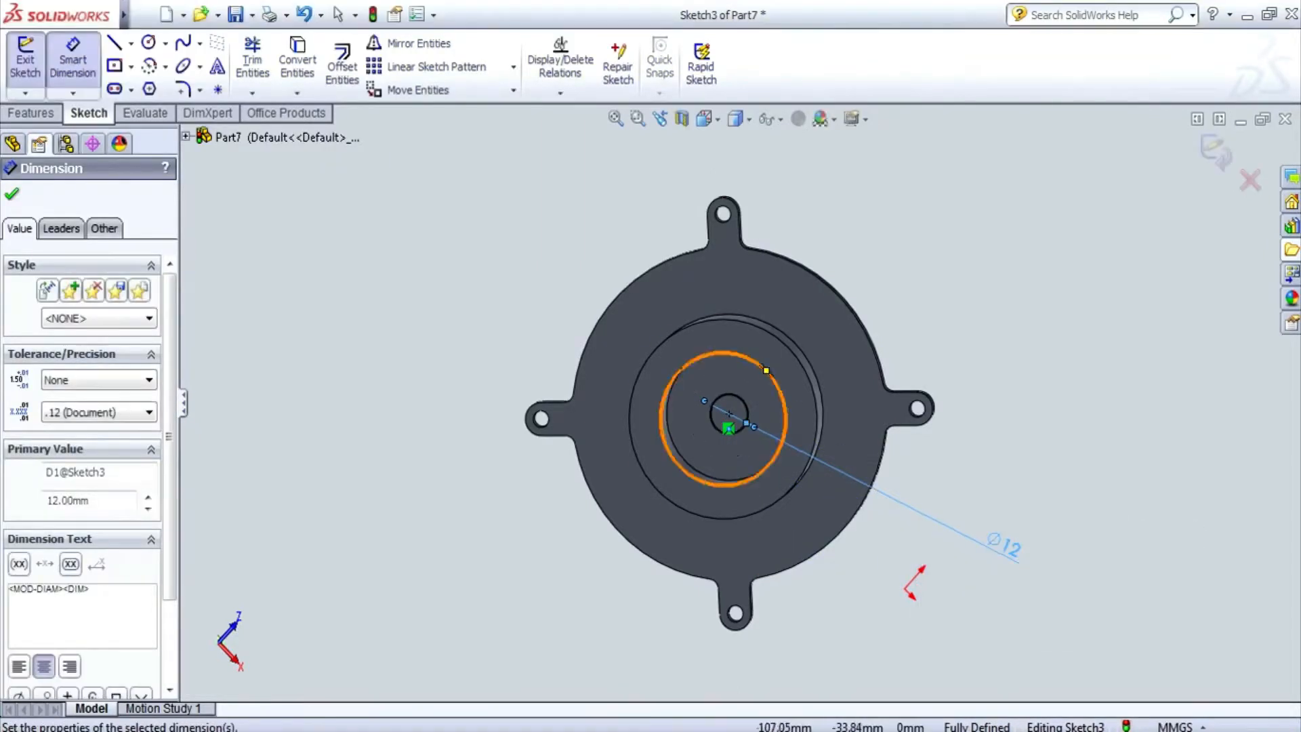
- Cut the 12 mm circle through the whole plate with a Through All extruded cut
click(31, 113)
click(273, 61)
click(102, 311)
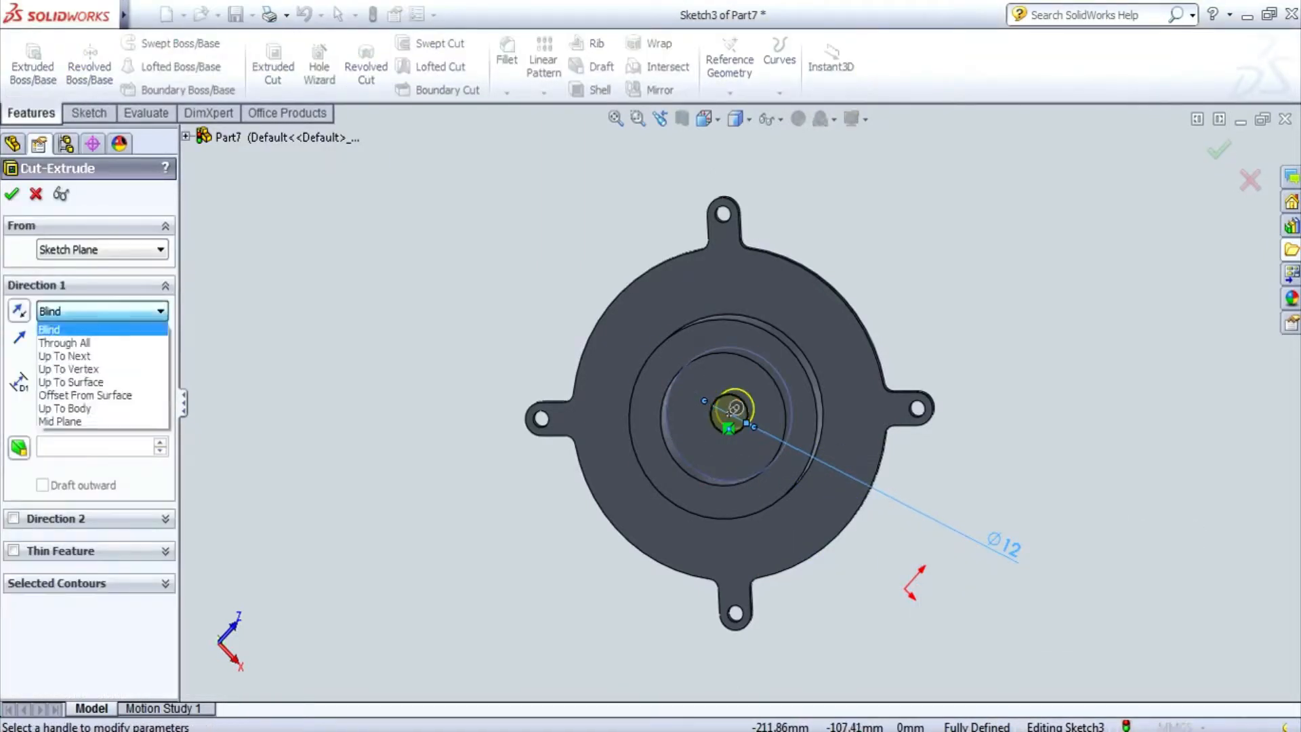
click(65, 341)
key(Return)
- In Part9, sketch a centred circle about 50 mm in diameter on the underside of the four-lug plate
middle_drag(677, 406, 840, 410)
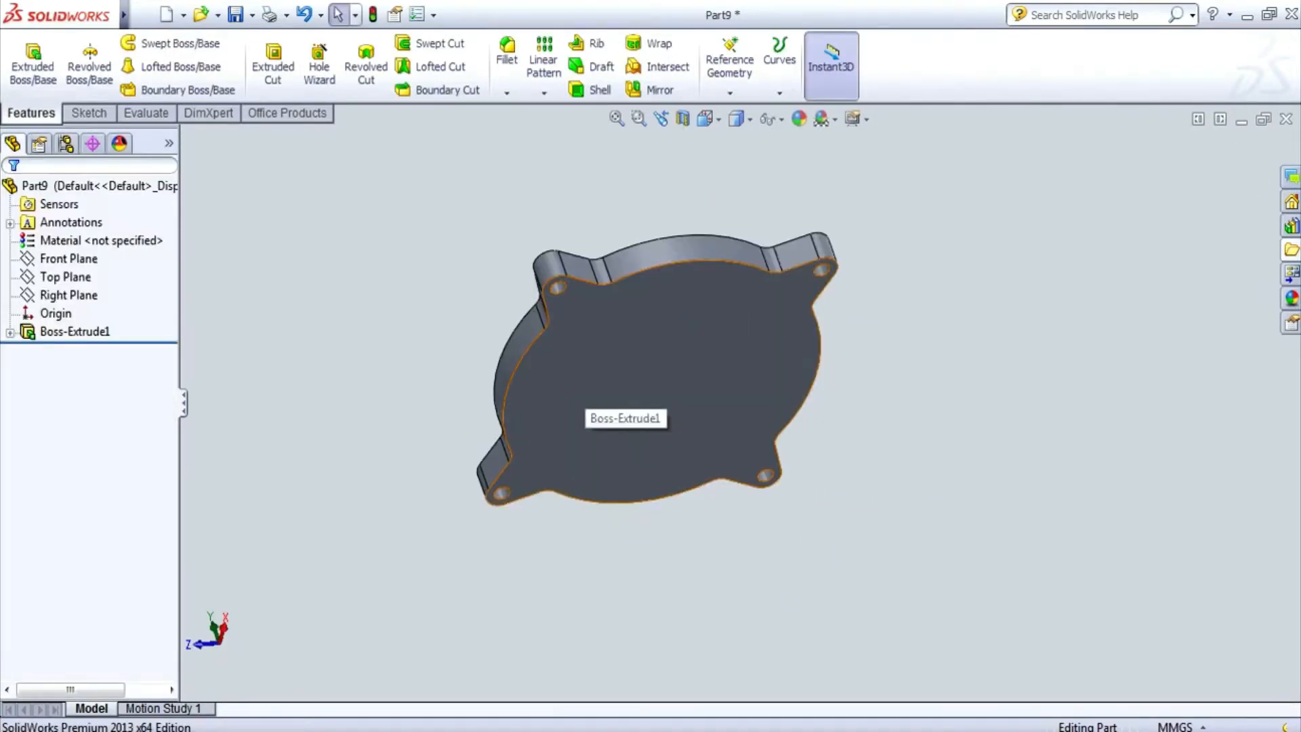
click(89, 112)
click(668, 371)
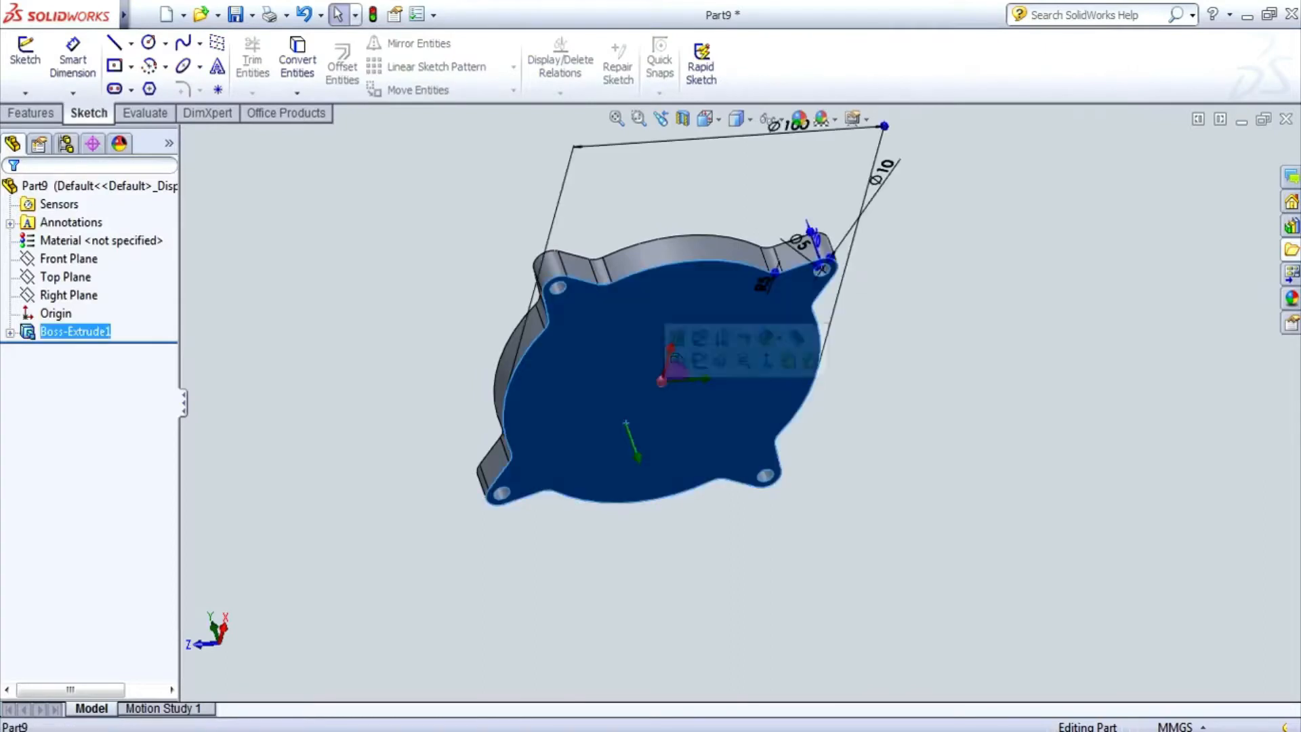
click(149, 42)
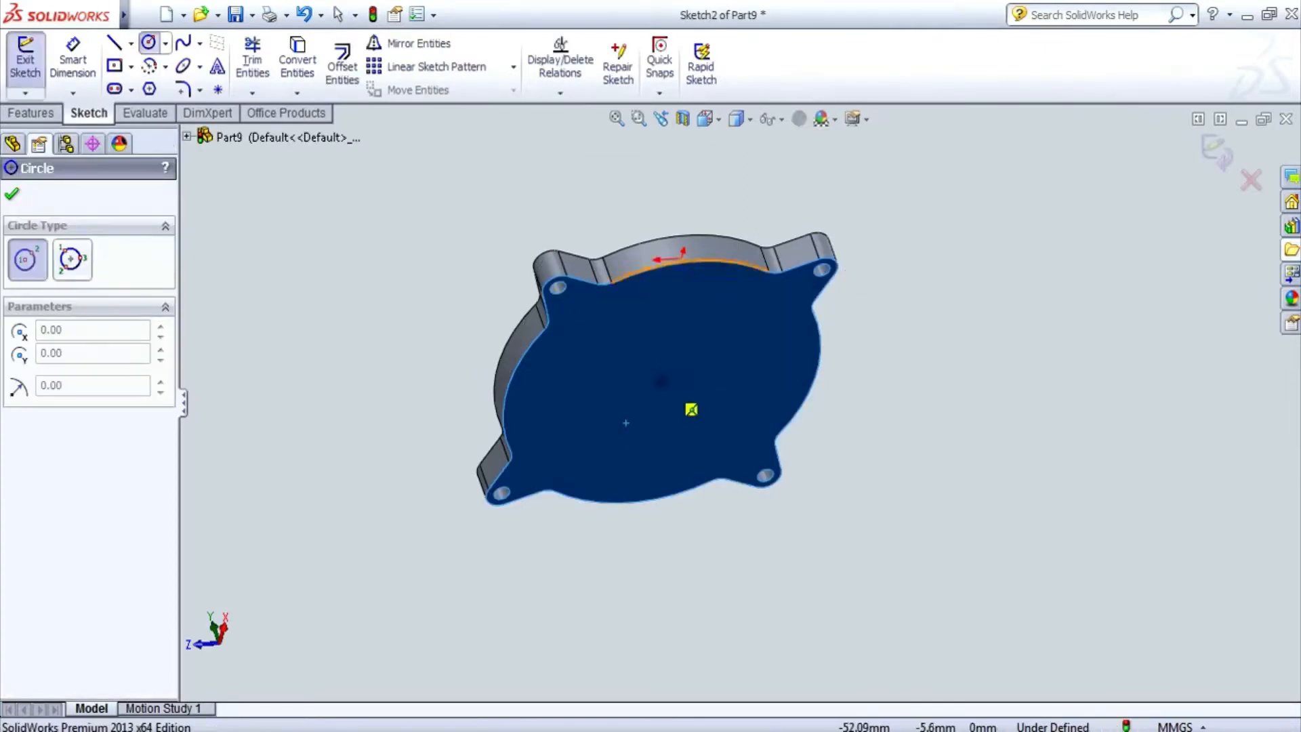
click(662, 381)
click(584, 399)
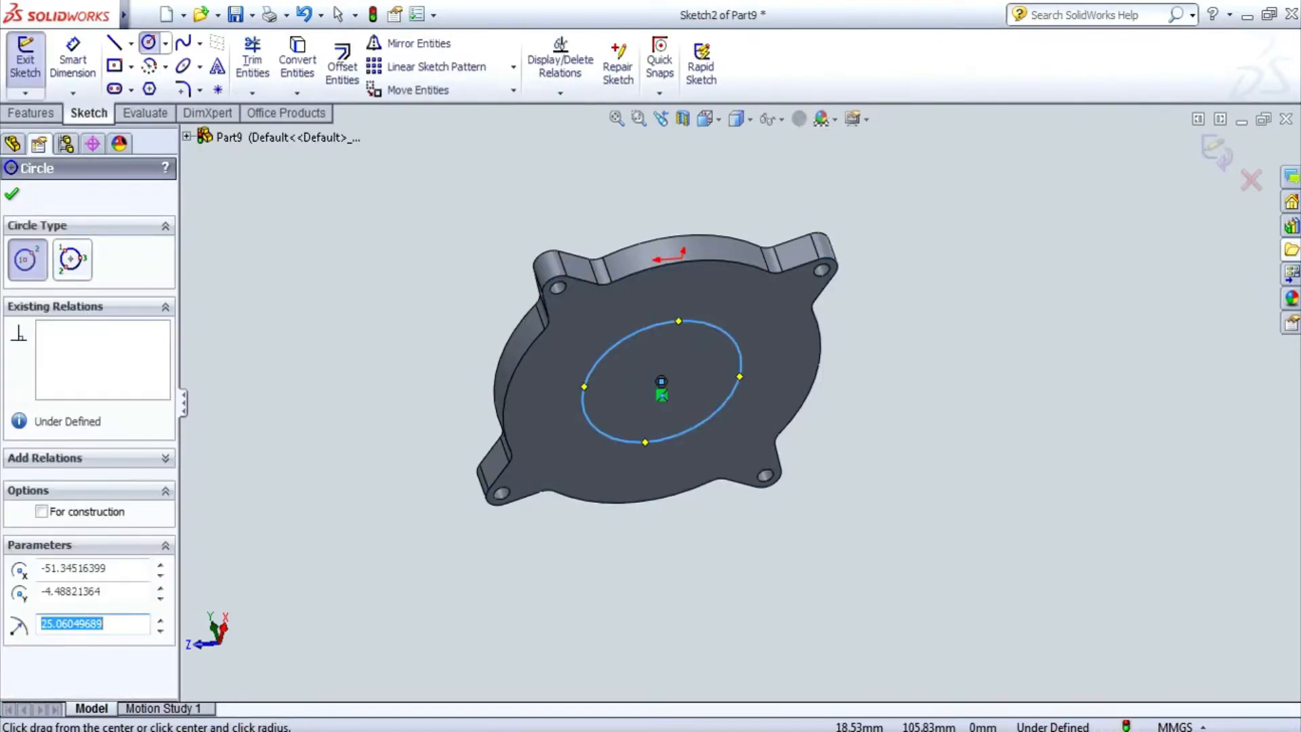
- Dimension the centred circle on the plate's underside to a diameter of 40 mm
click(73, 60)
click(584, 396)
click(853, 318)
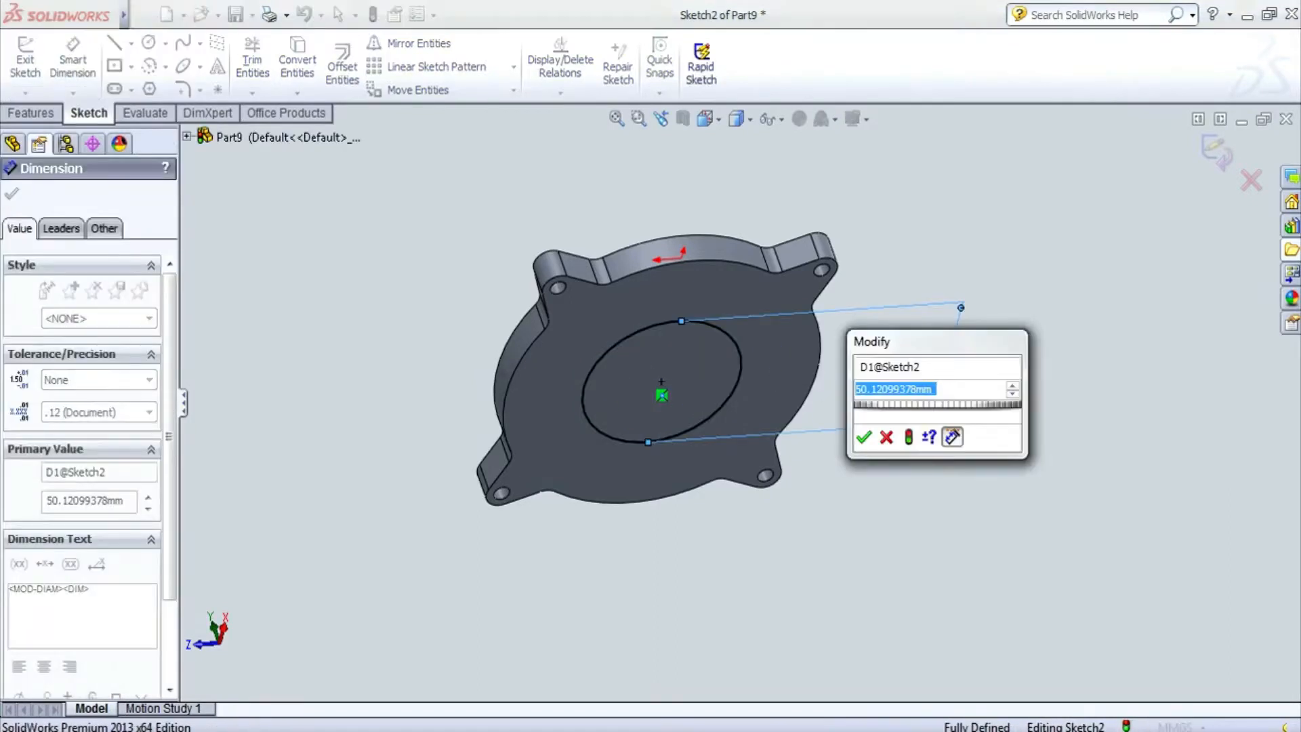
text(40)
key(Return)
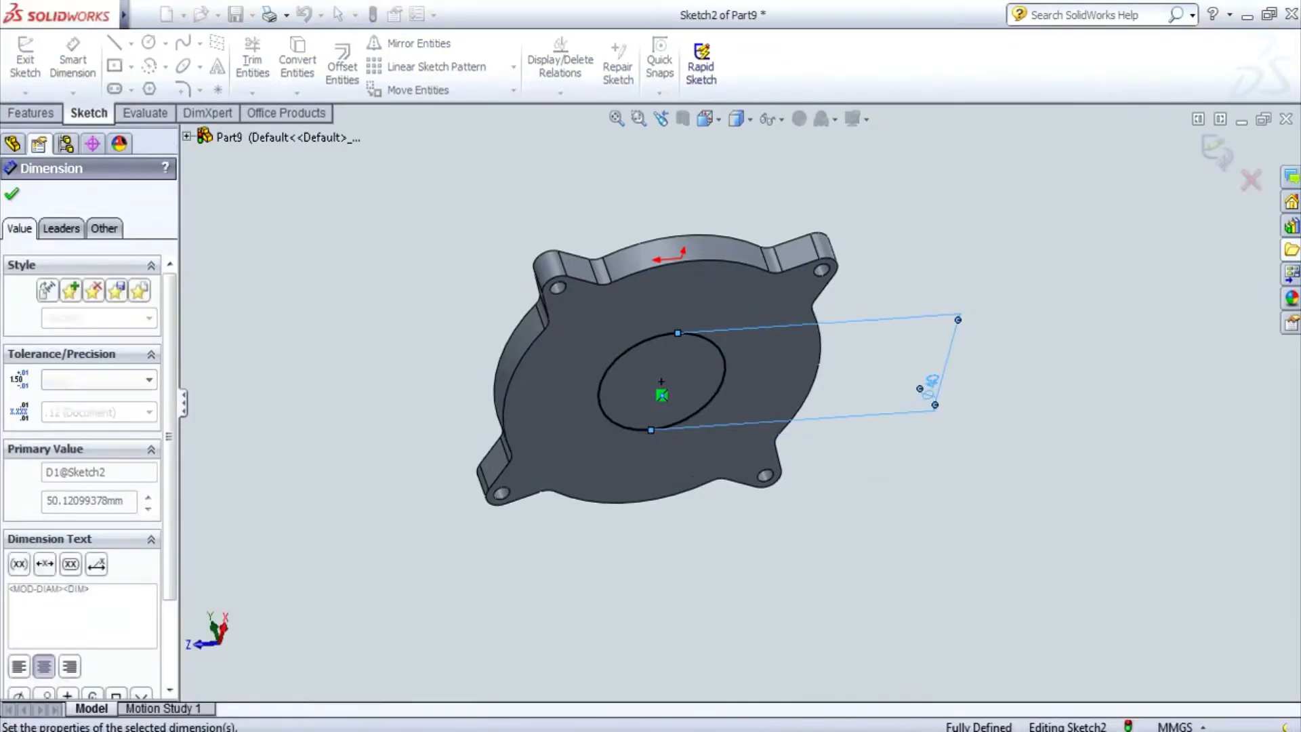
- Draw a smaller concentric circle inside the 40 mm circle and dimension its diameter to 30 mm
click(148, 42)
click(662, 381)
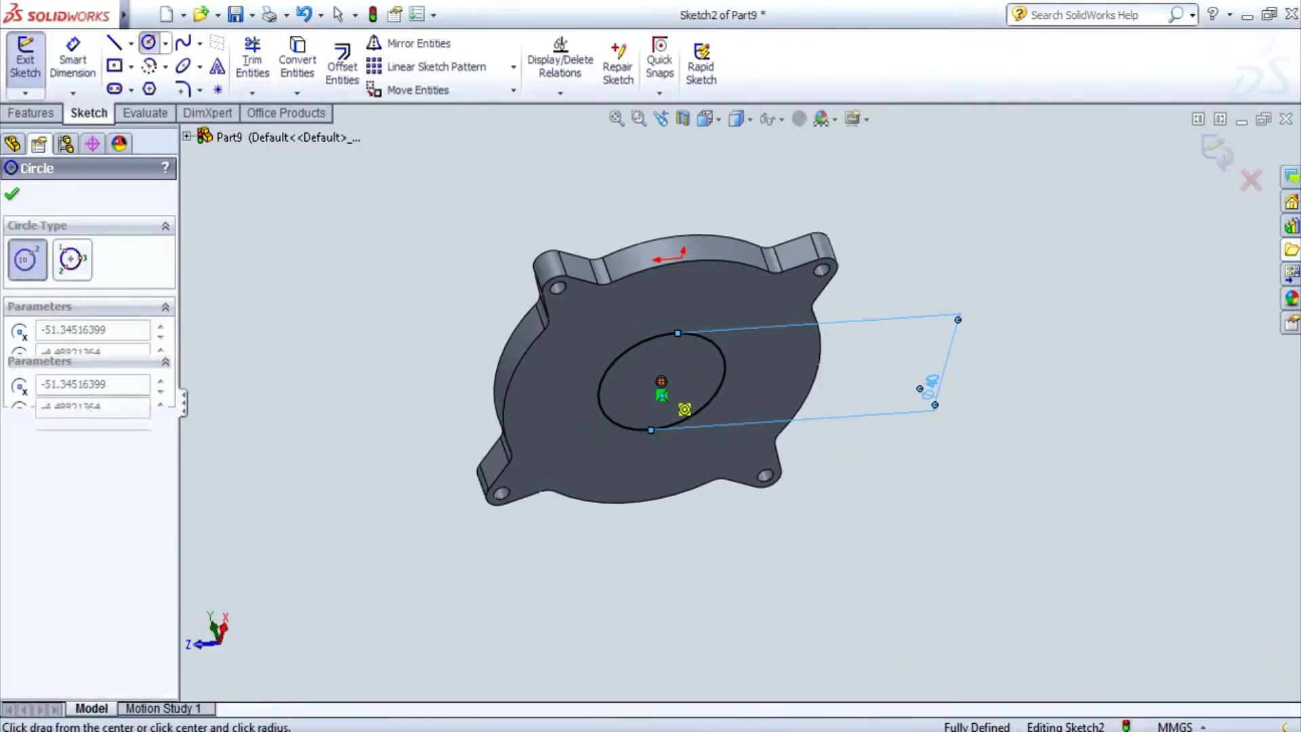
click(652, 413)
click(73, 58)
click(667, 415)
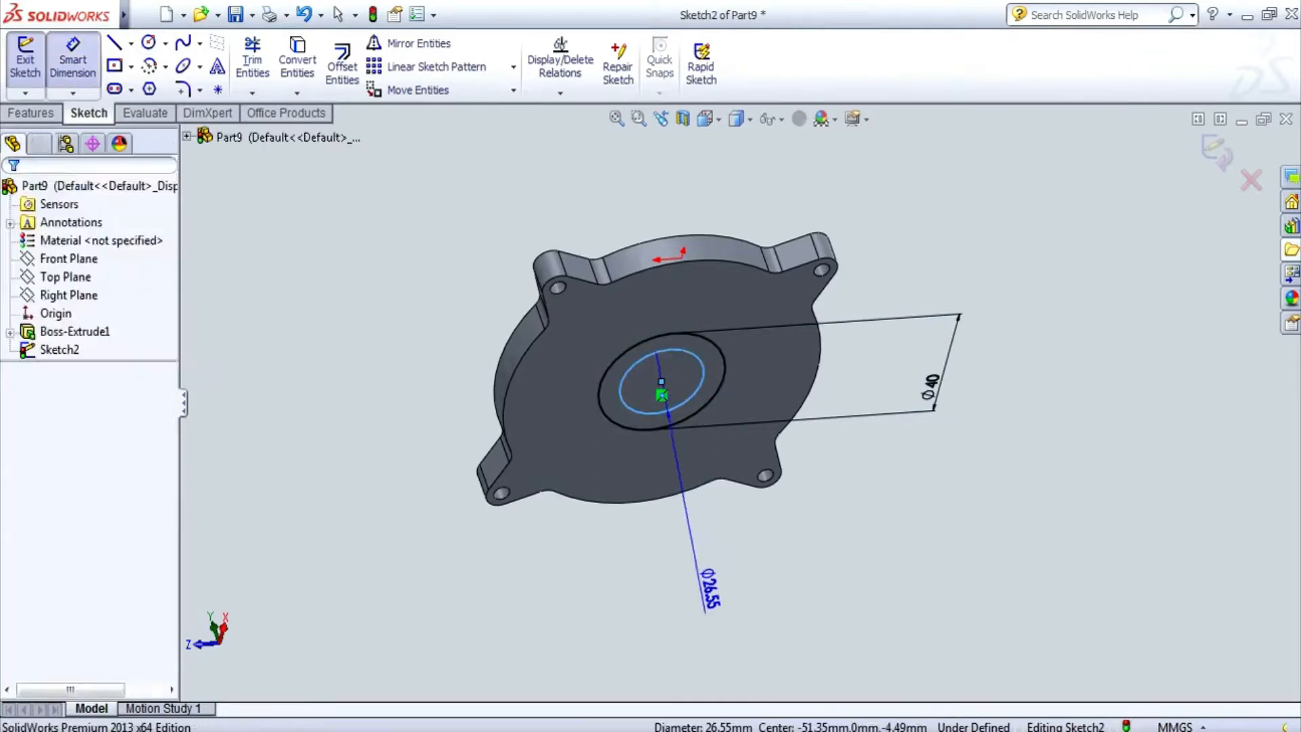
click(698, 581)
text(30)
key(Return)
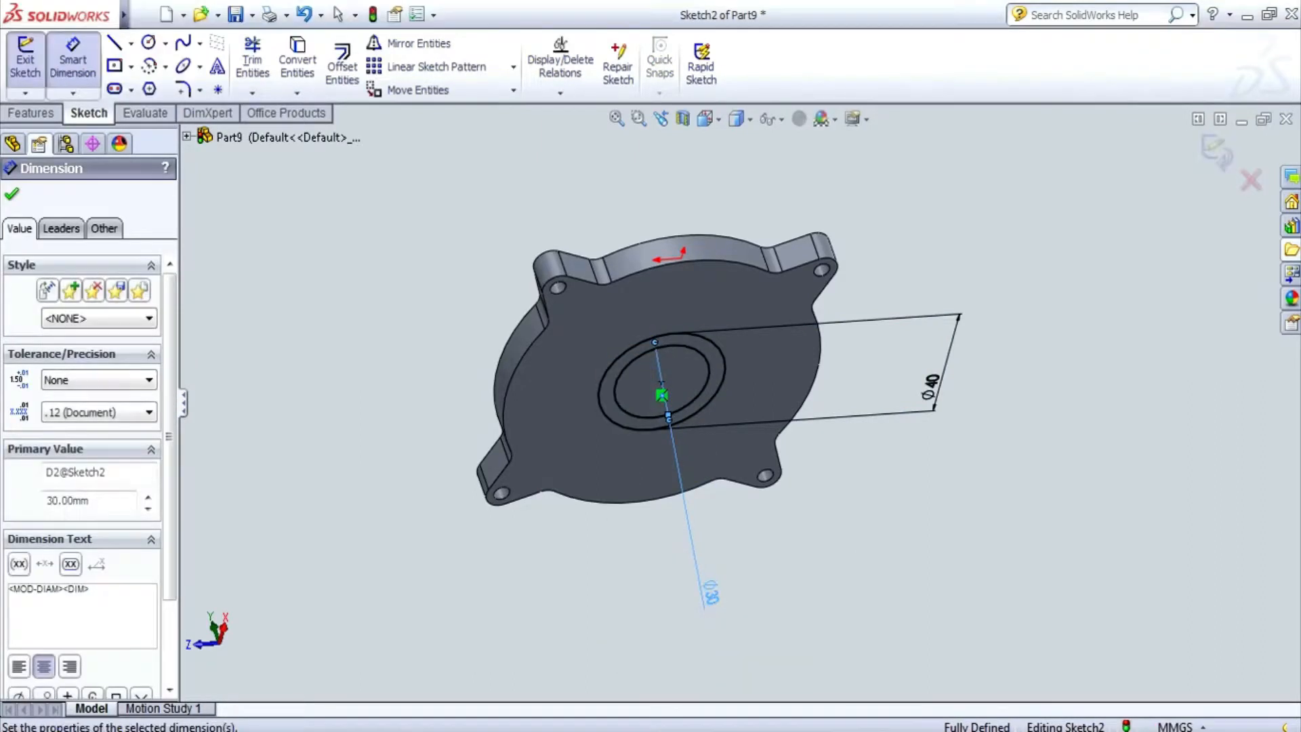
- Extrude the ring between the 40 mm and 30 mm circles 20 mm outward as a merged boss
click(31, 112)
click(32, 66)
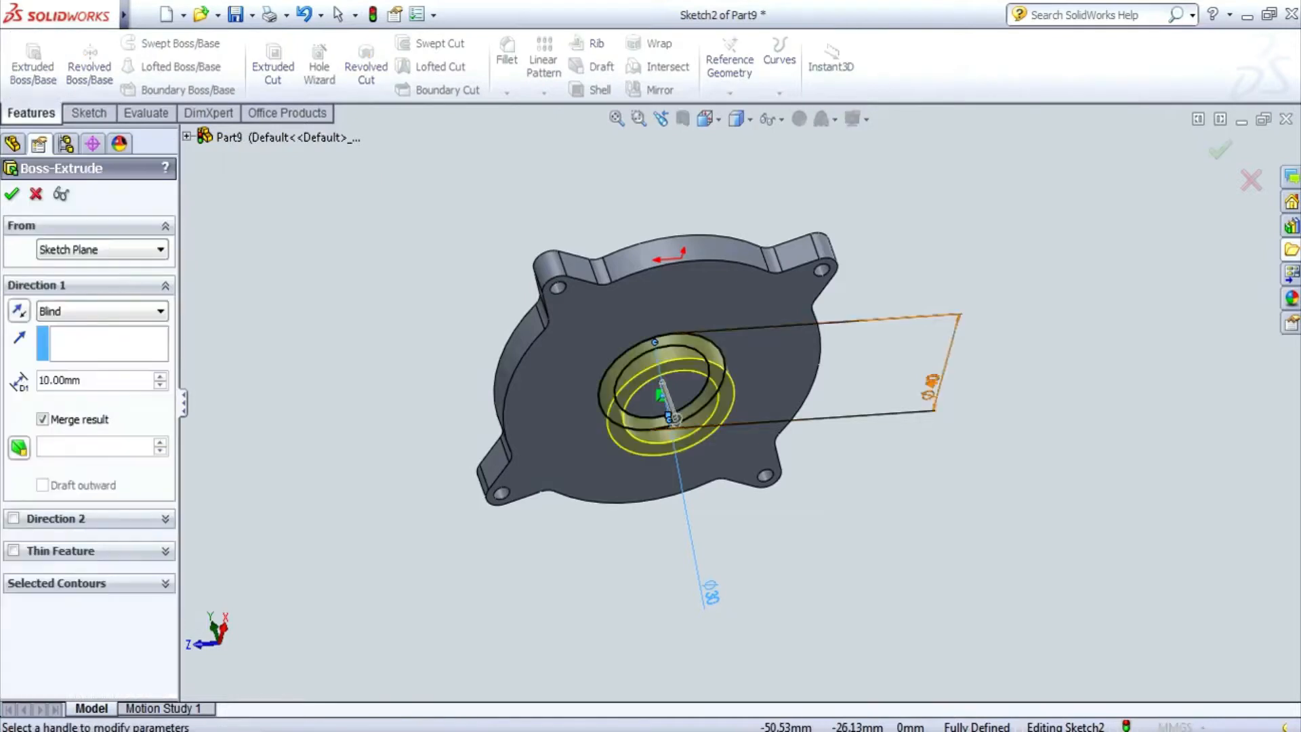
text(20)
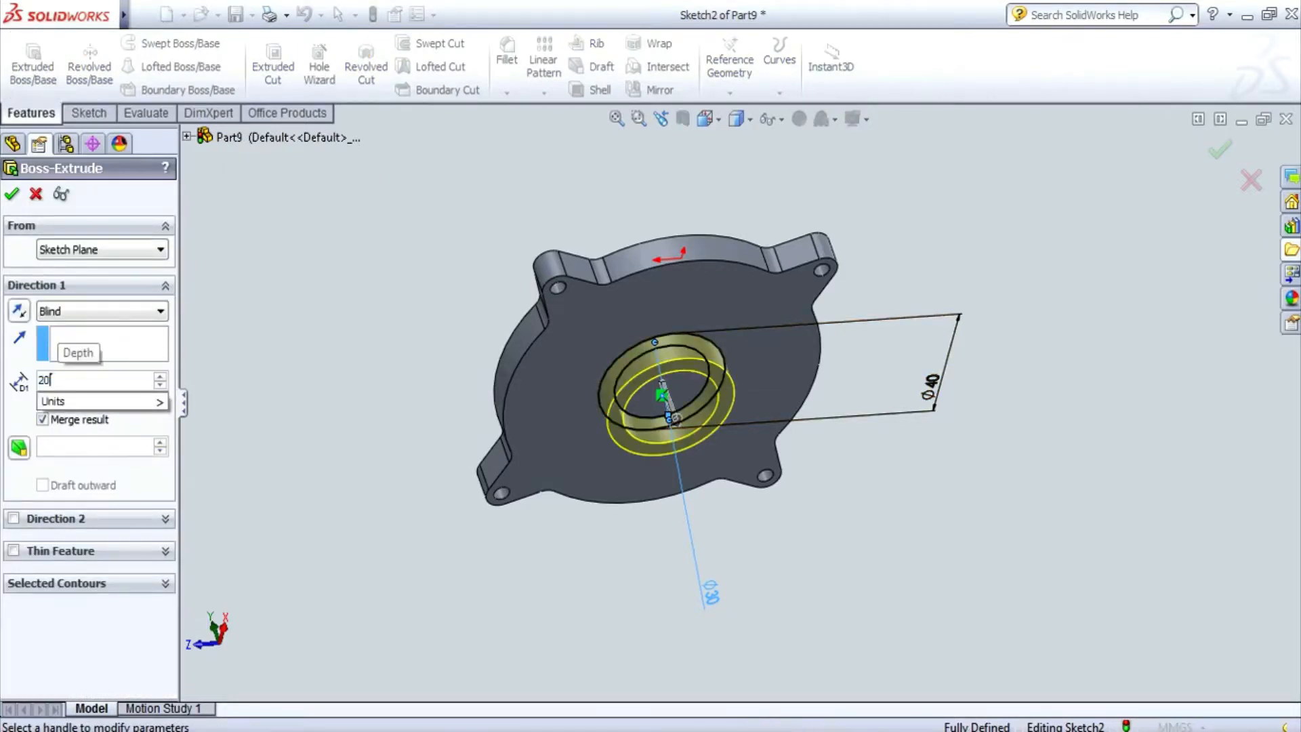
key(Return)
click(11, 194)
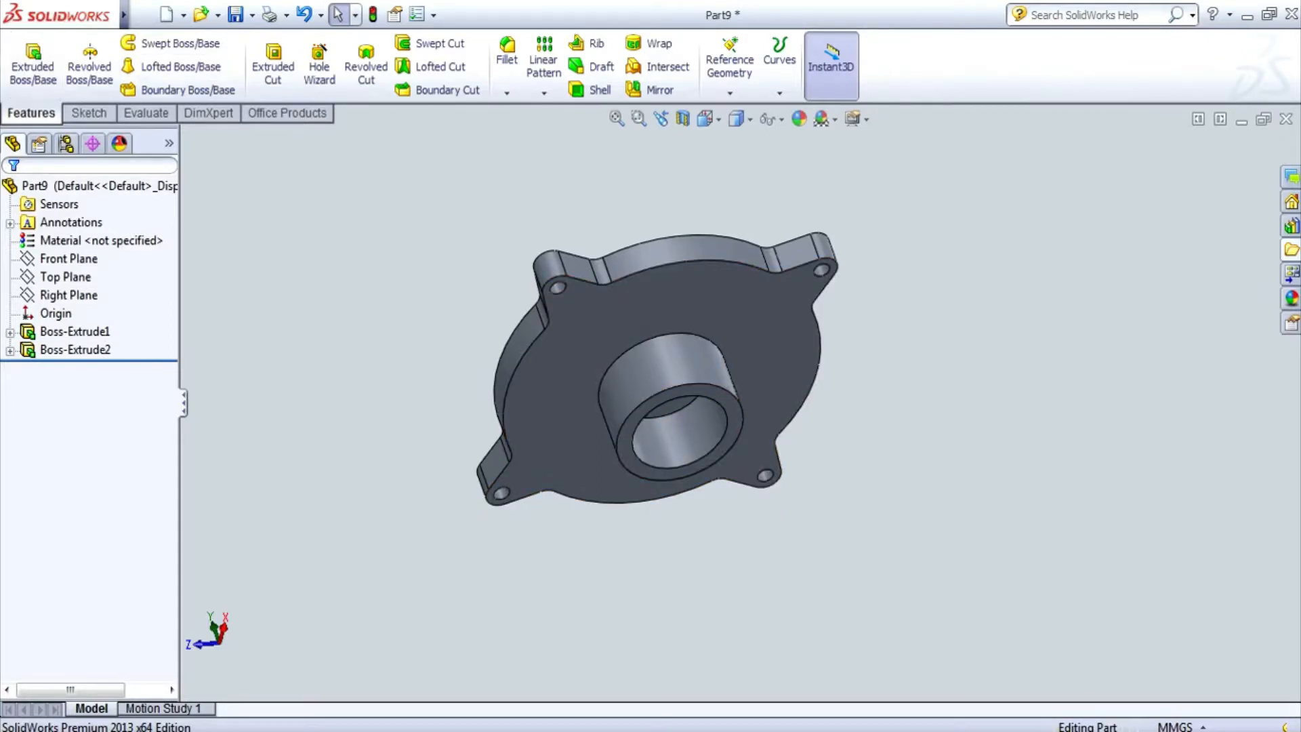
- Fillet the outer edge where the ring boss meets the plate with a constant 3 mm radius
click(506, 53)
click(680, 334)
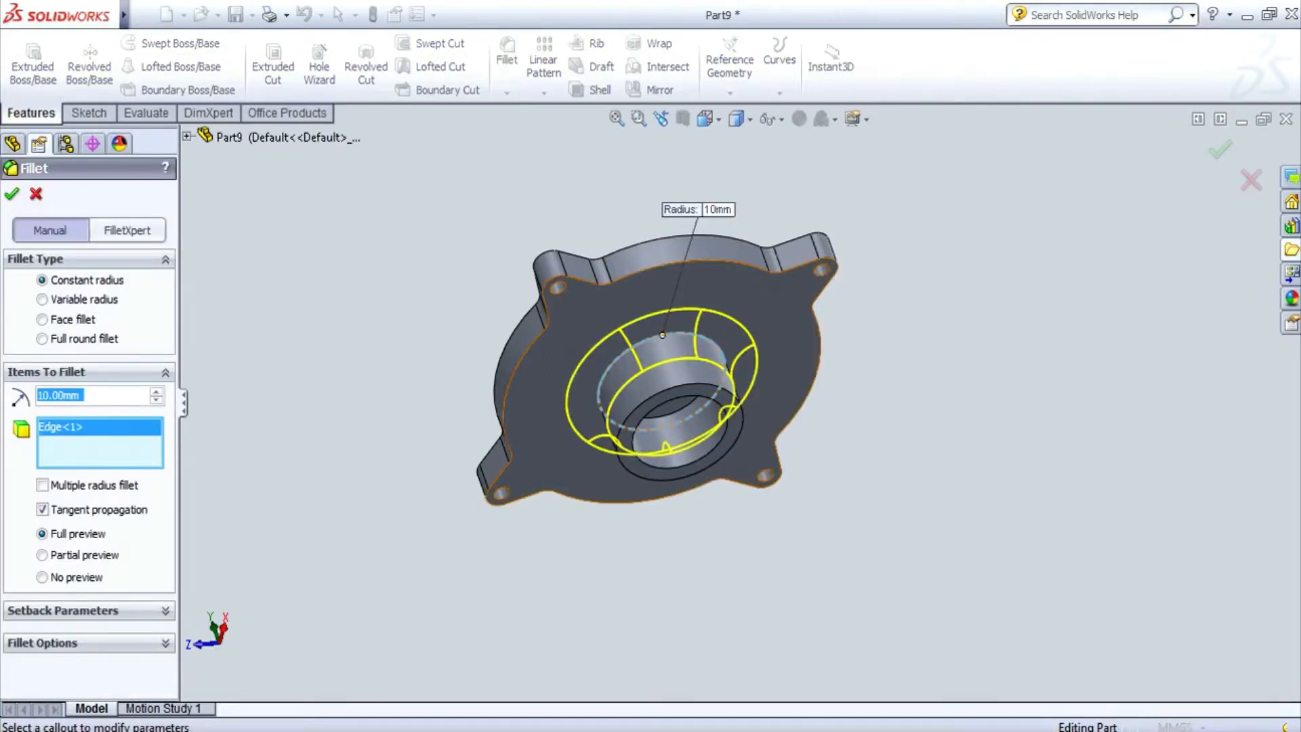
text(3)
key(Return)
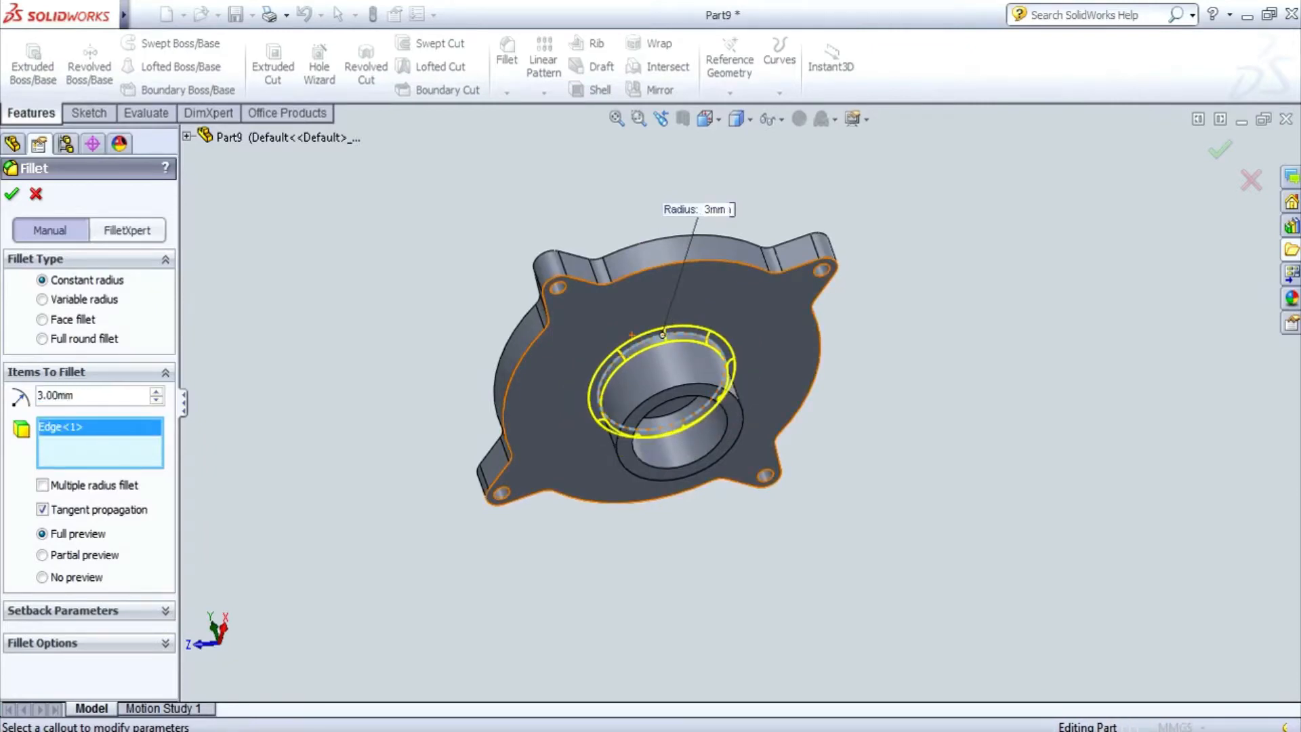
key(Return)
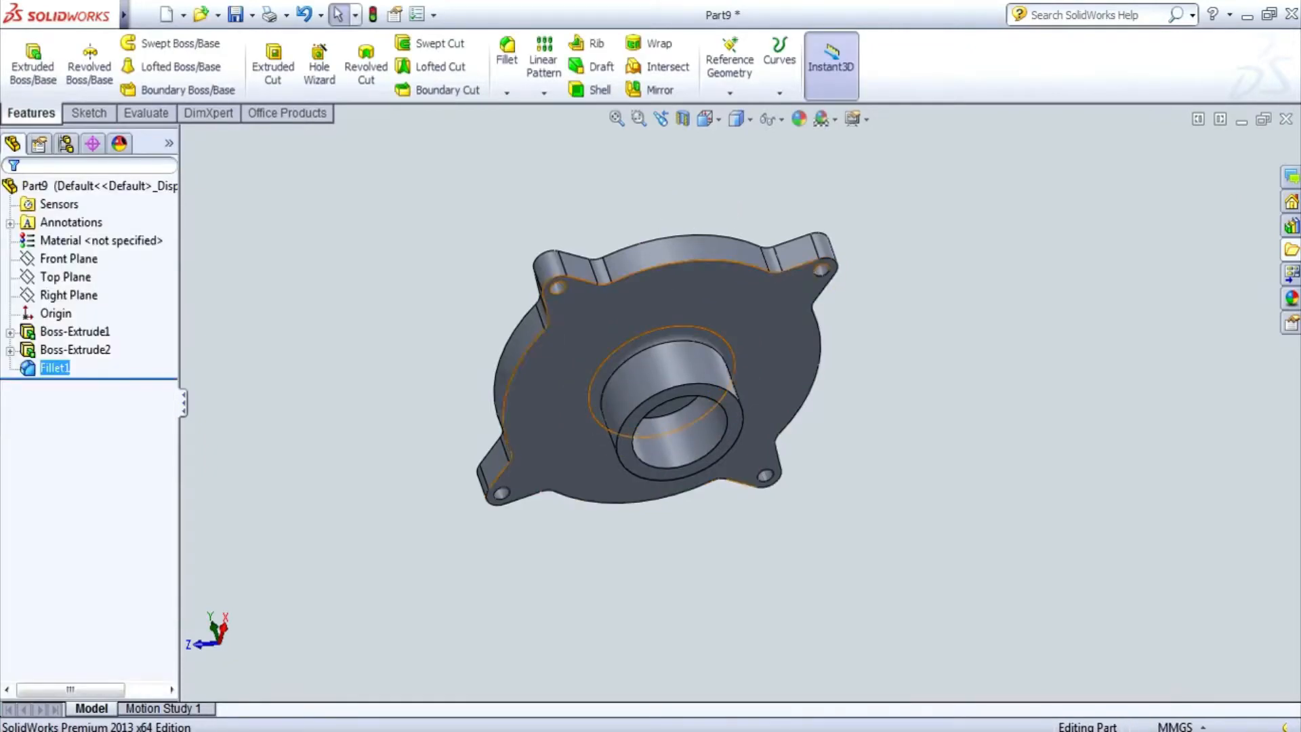
- Start a sketch on the plate's underside and draw a circle about 17 mm in diameter at the centre of the boss
middle_drag(632, 335, 589, 268)
click(88, 113)
click(25, 59)
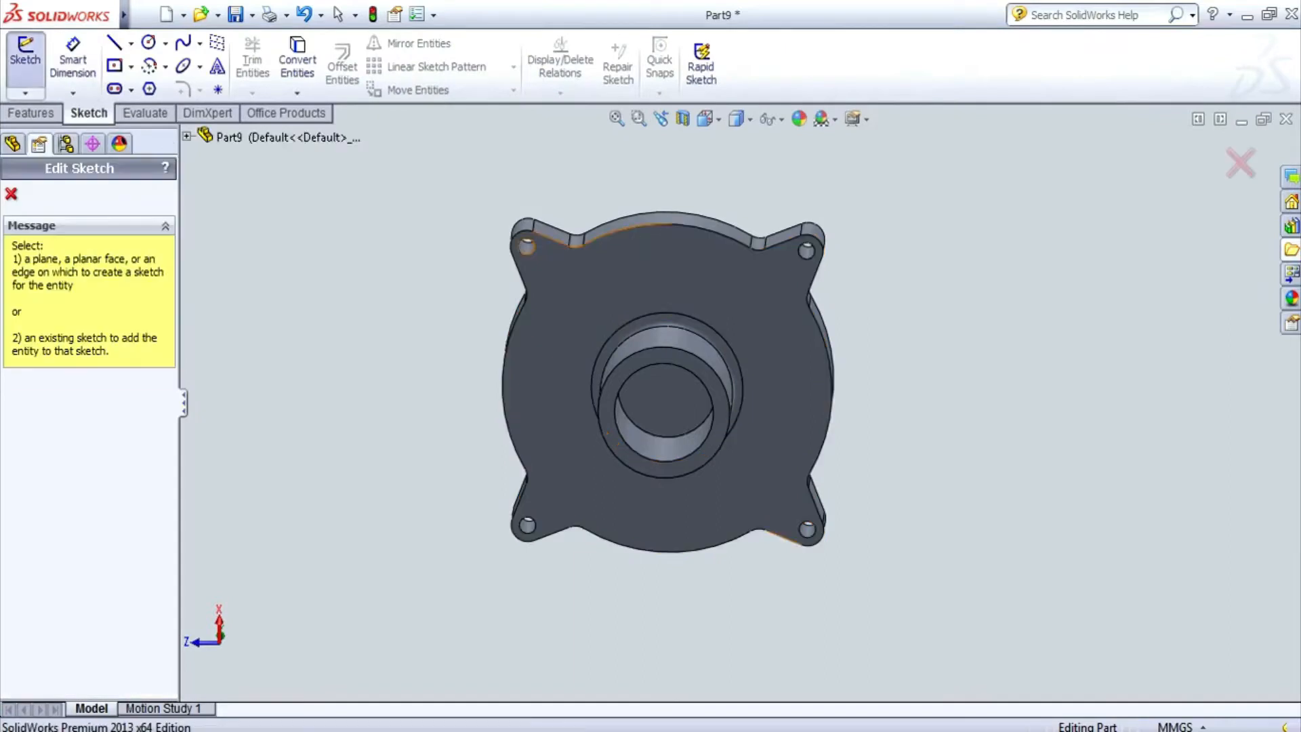
click(765, 386)
click(1091, 731)
right_click(1106, 656)
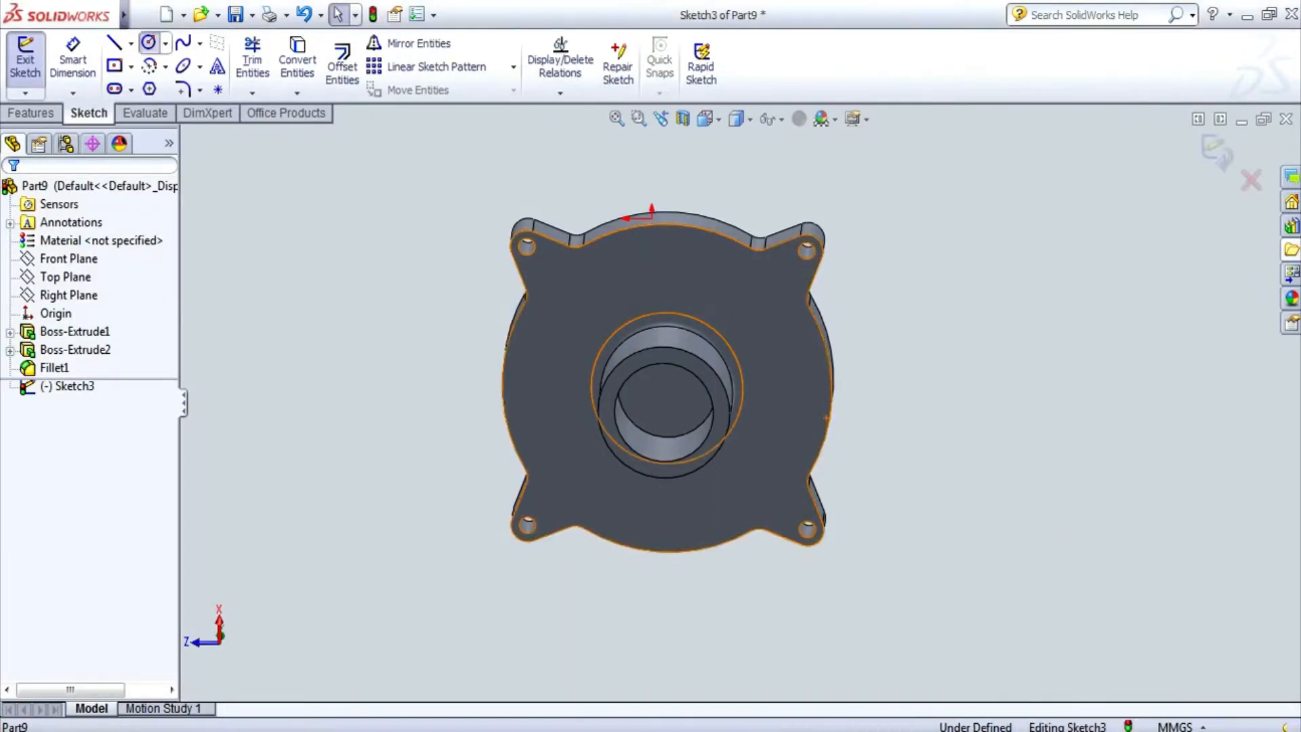
middle_drag(596, 339, 576, 301)
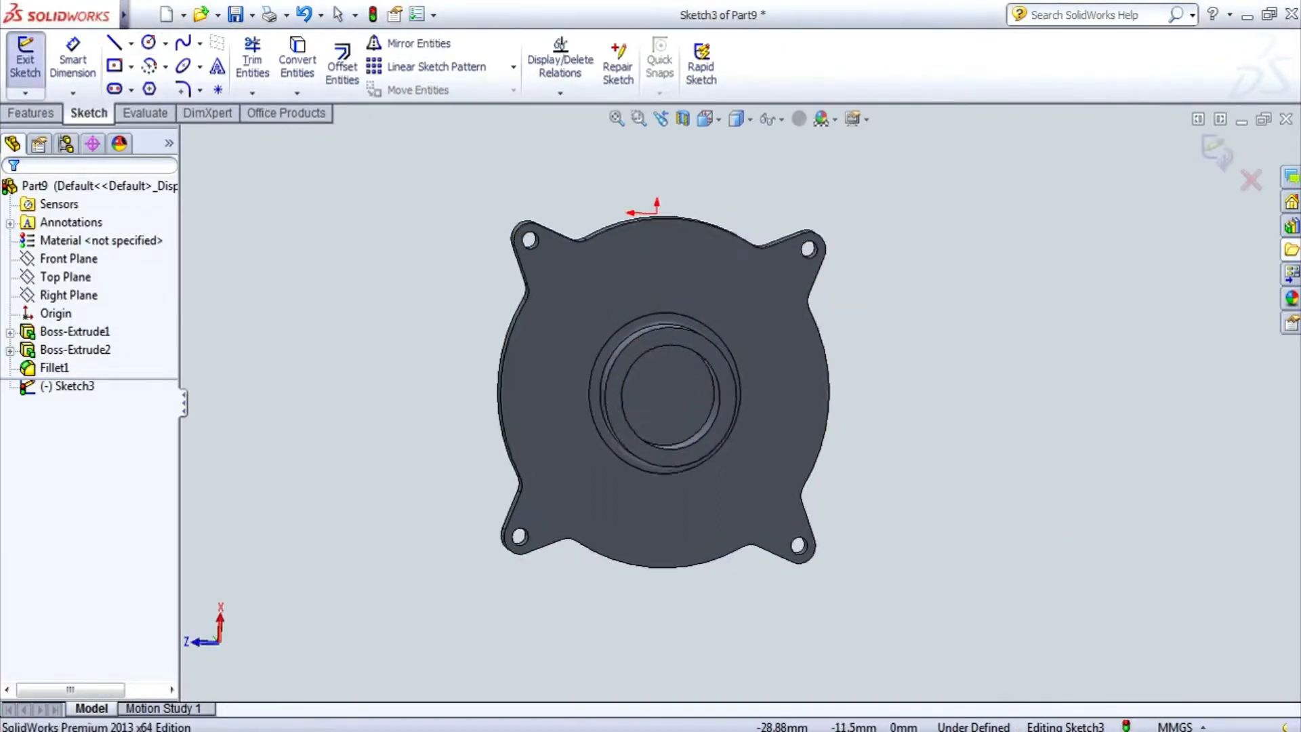
click(662, 375)
click(149, 42)
click(664, 393)
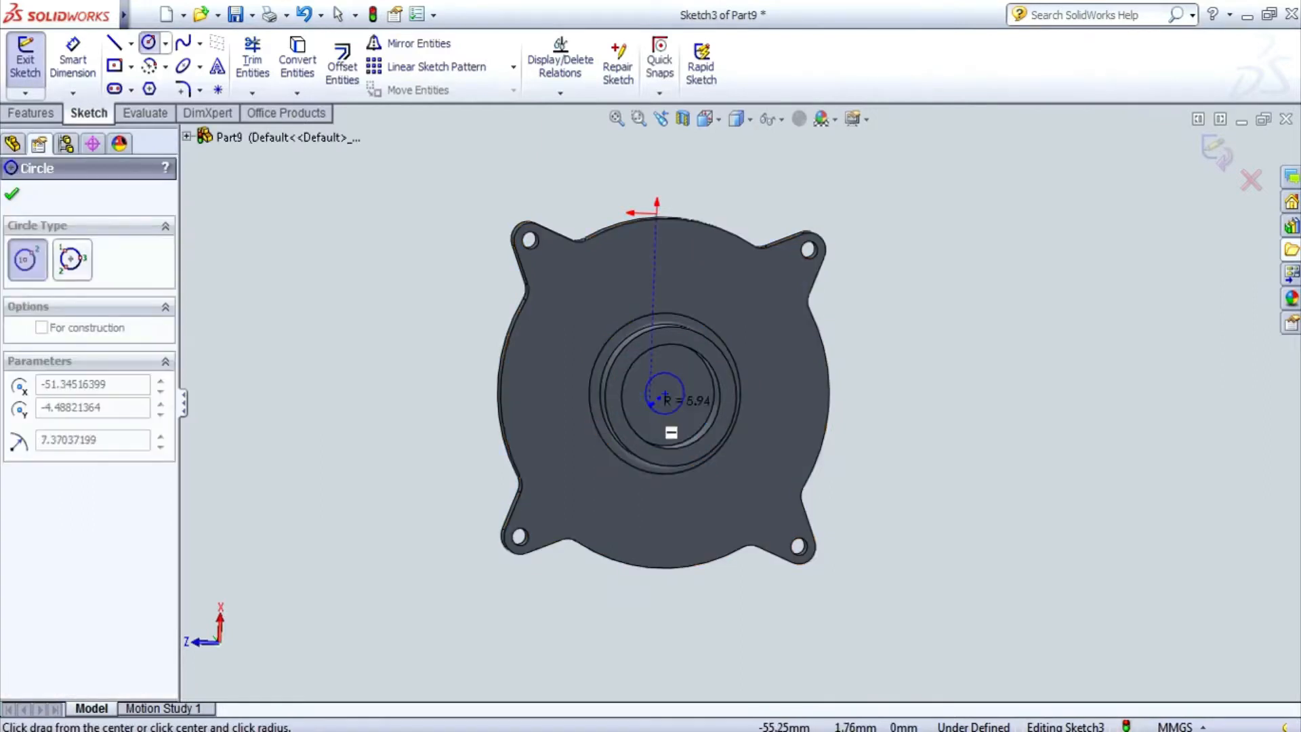
click(637, 399)
- Dimension the circle inside the boss to a diameter of 12 mm
click(72, 60)
click(693, 395)
click(949, 393)
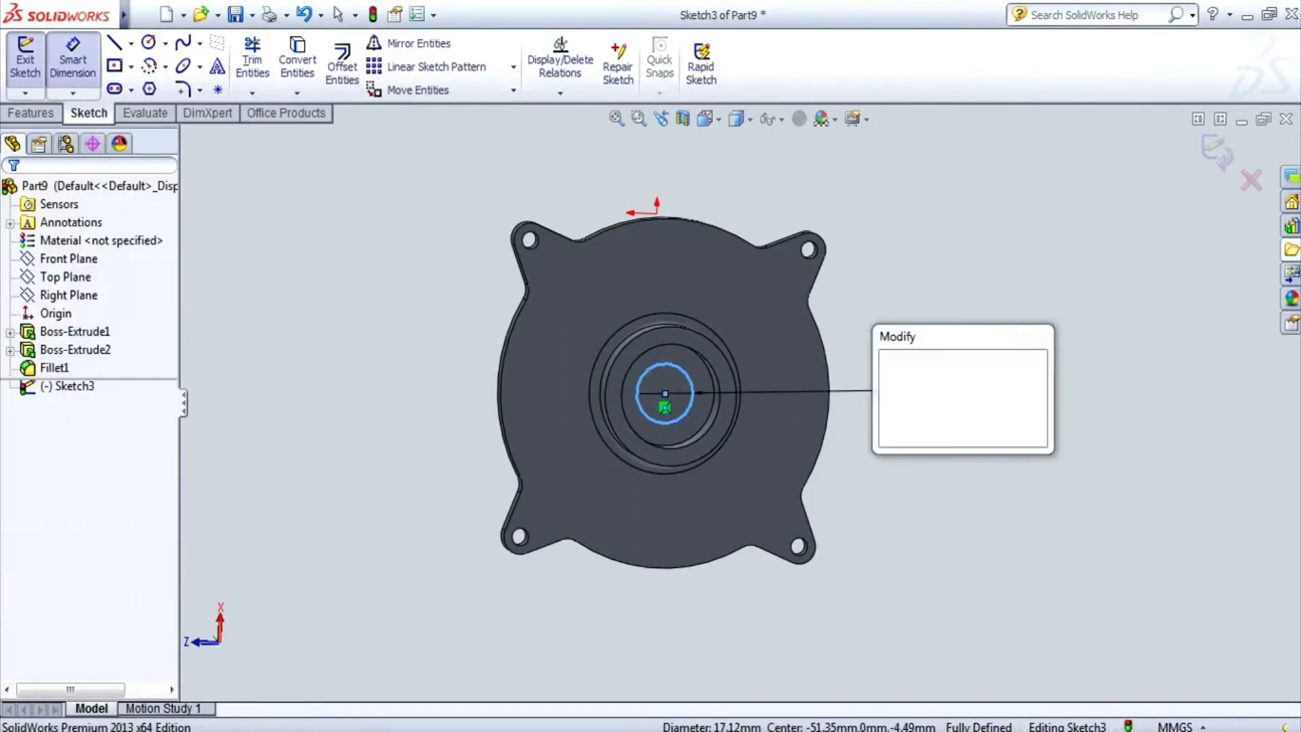
text(12)
key(Return)
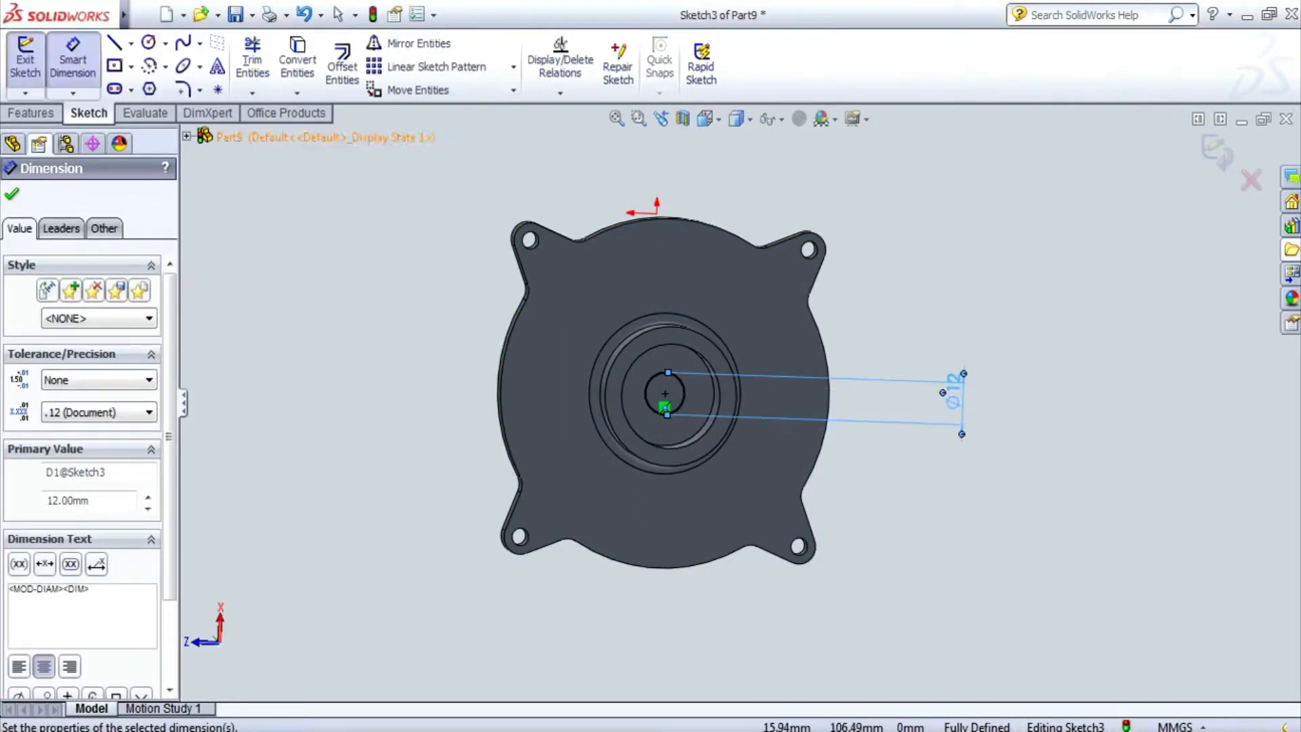
- Cut the 12 mm circle through the plate with a blind extruded cut 20 mm deep
click(30, 112)
click(273, 61)
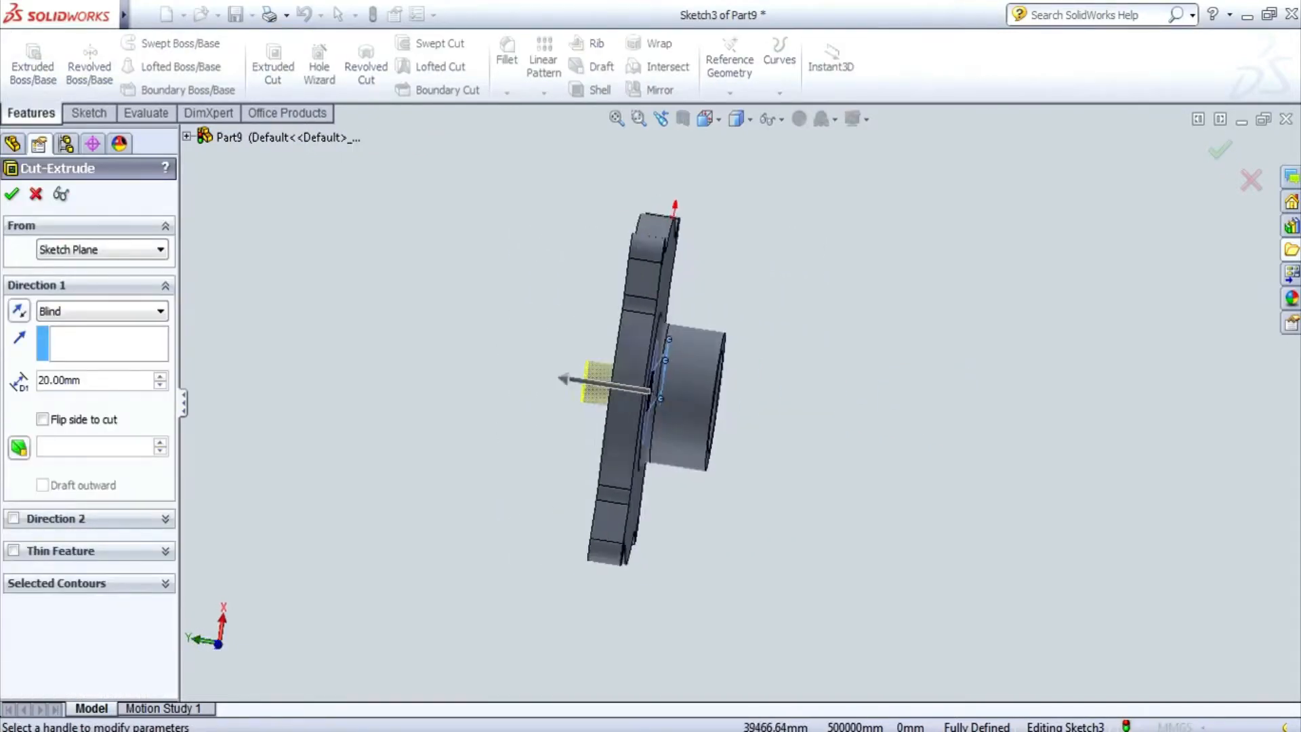
click(11, 194)
key(Escape)
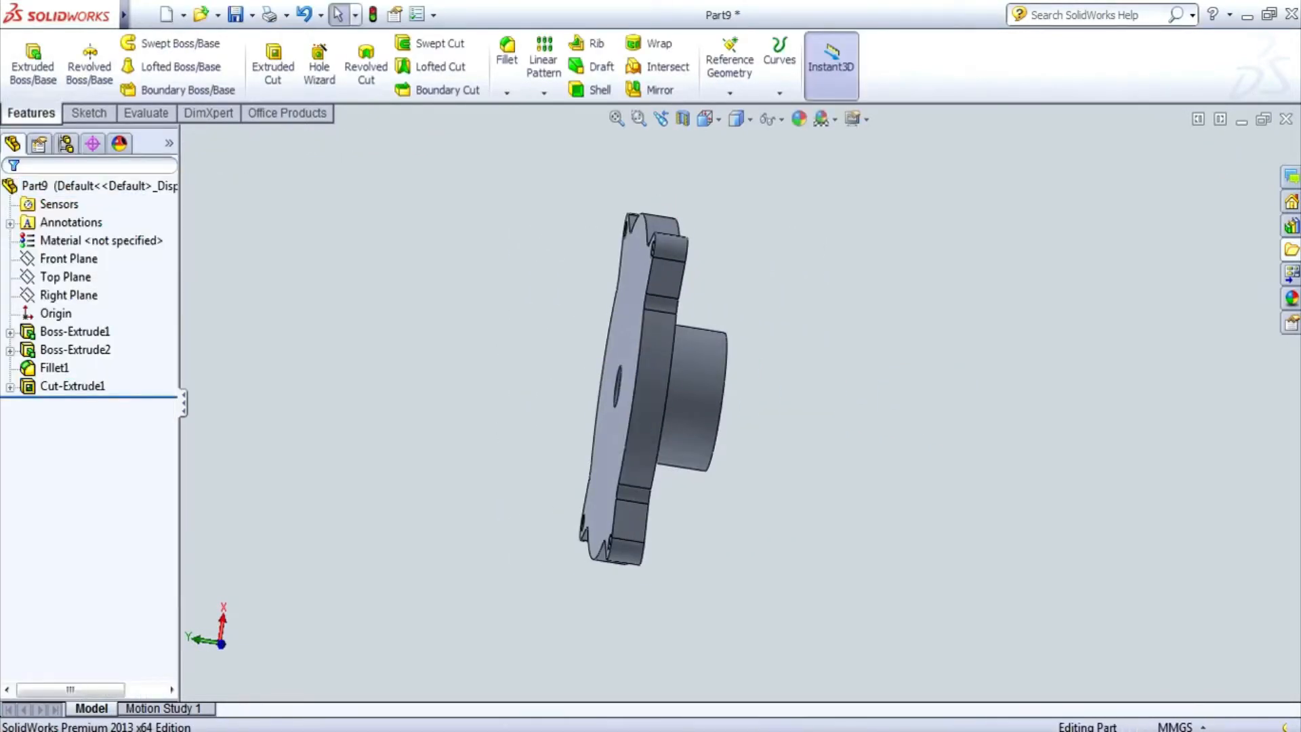
middle_drag(515, 379, 677, 420)
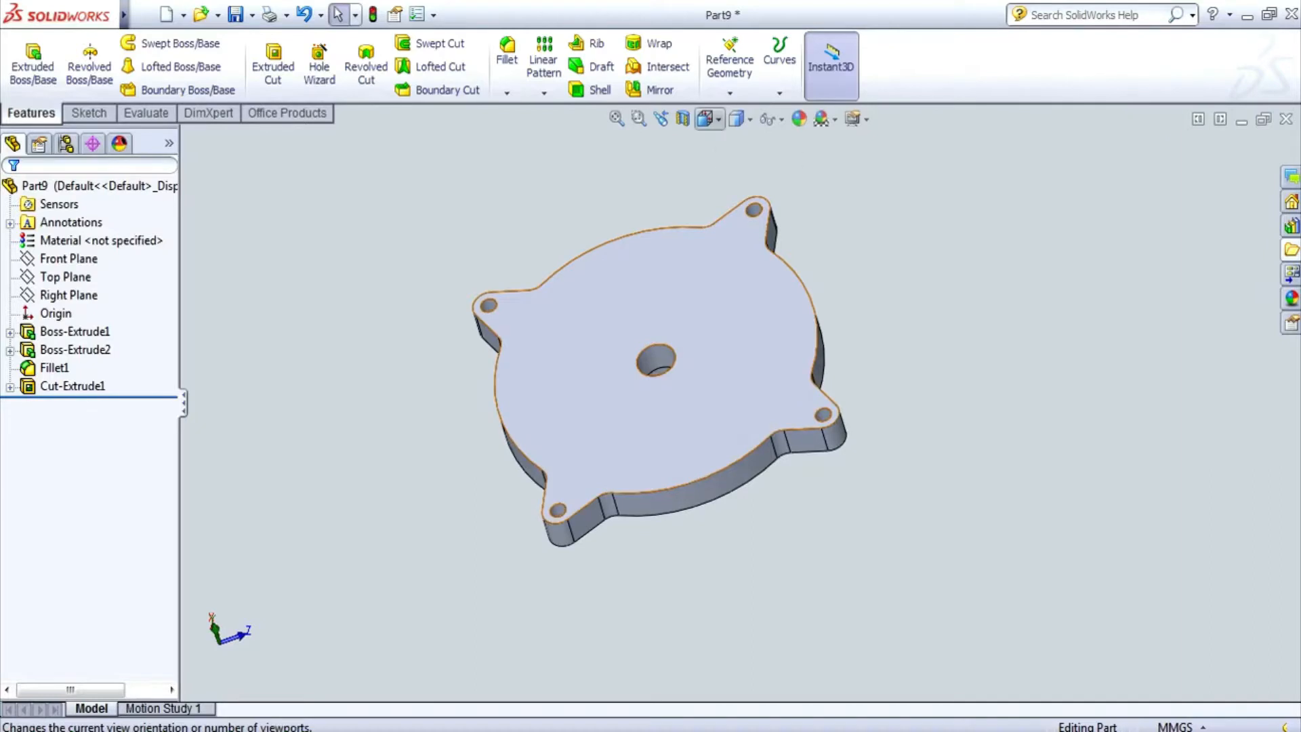
click(706, 119)
click(730, 168)
scroll(740, 402, up, 1)
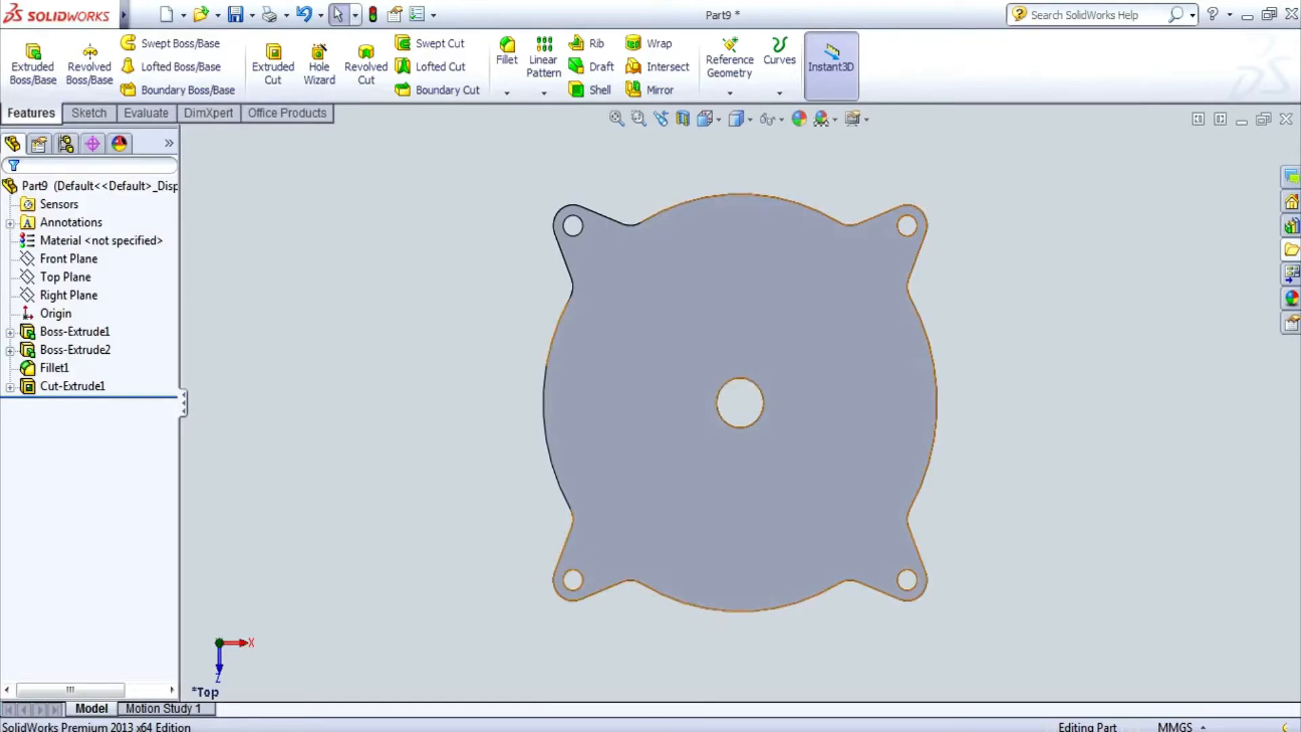
click(89, 112)
click(25, 60)
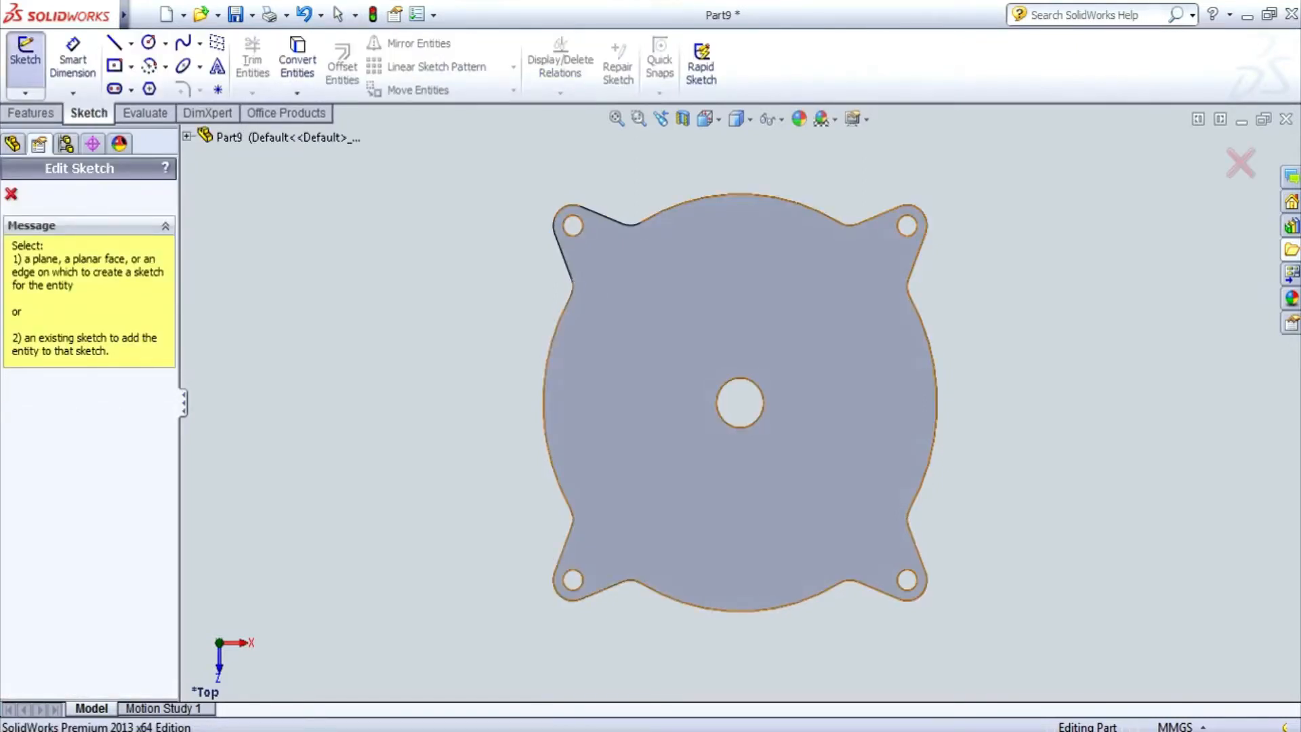
click(149, 42)
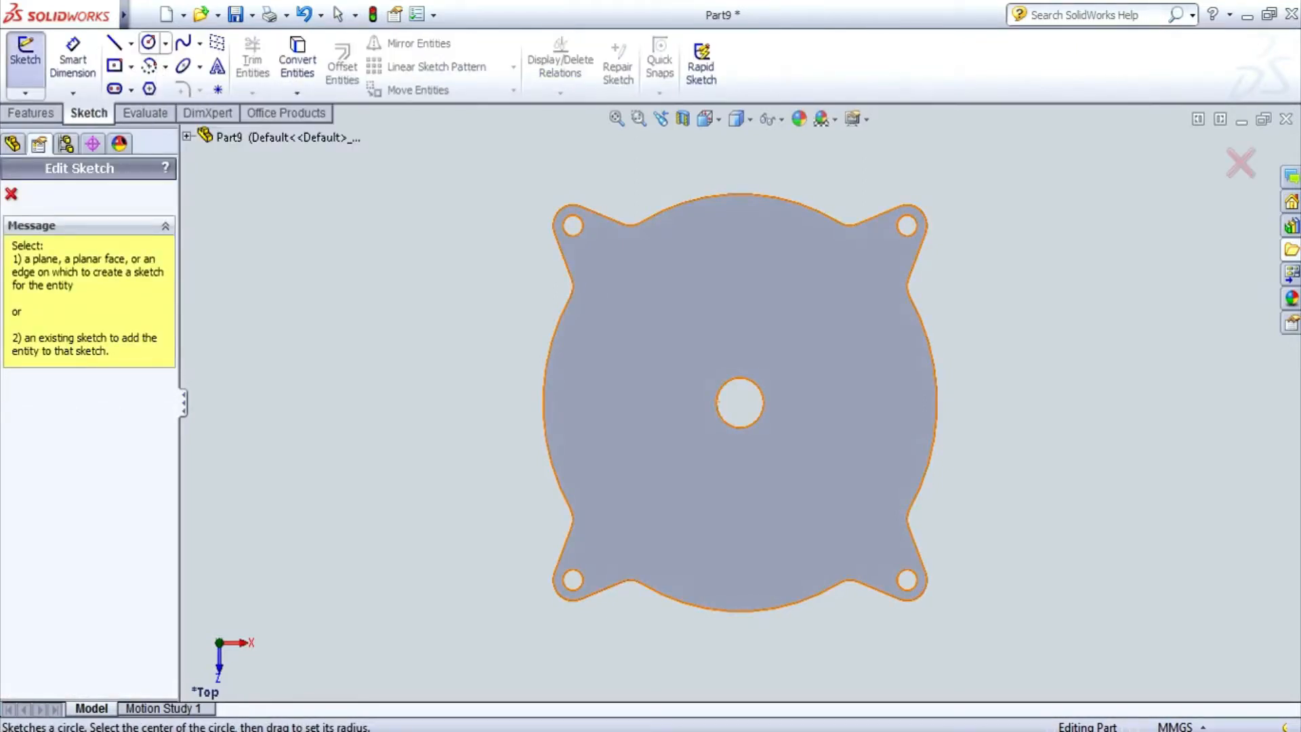
click(148, 42)
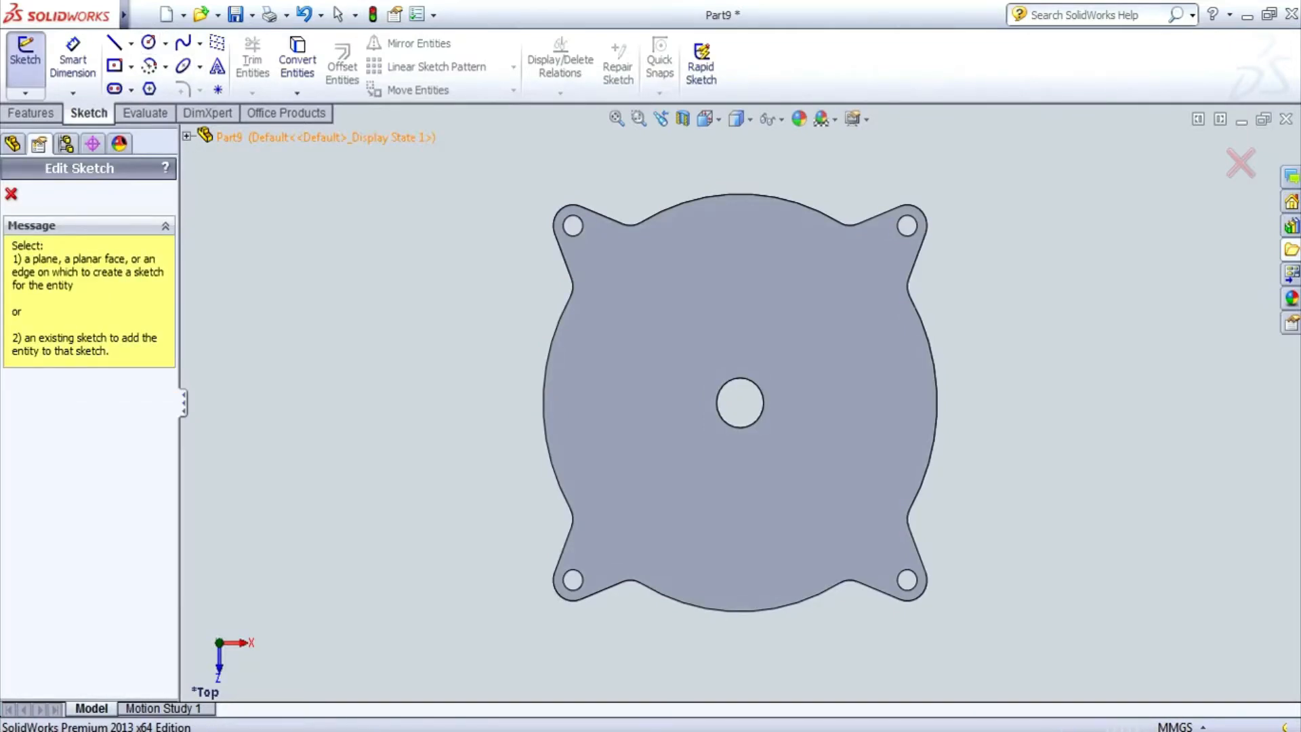
key(Escape)
click(24, 57)
click(854, 285)
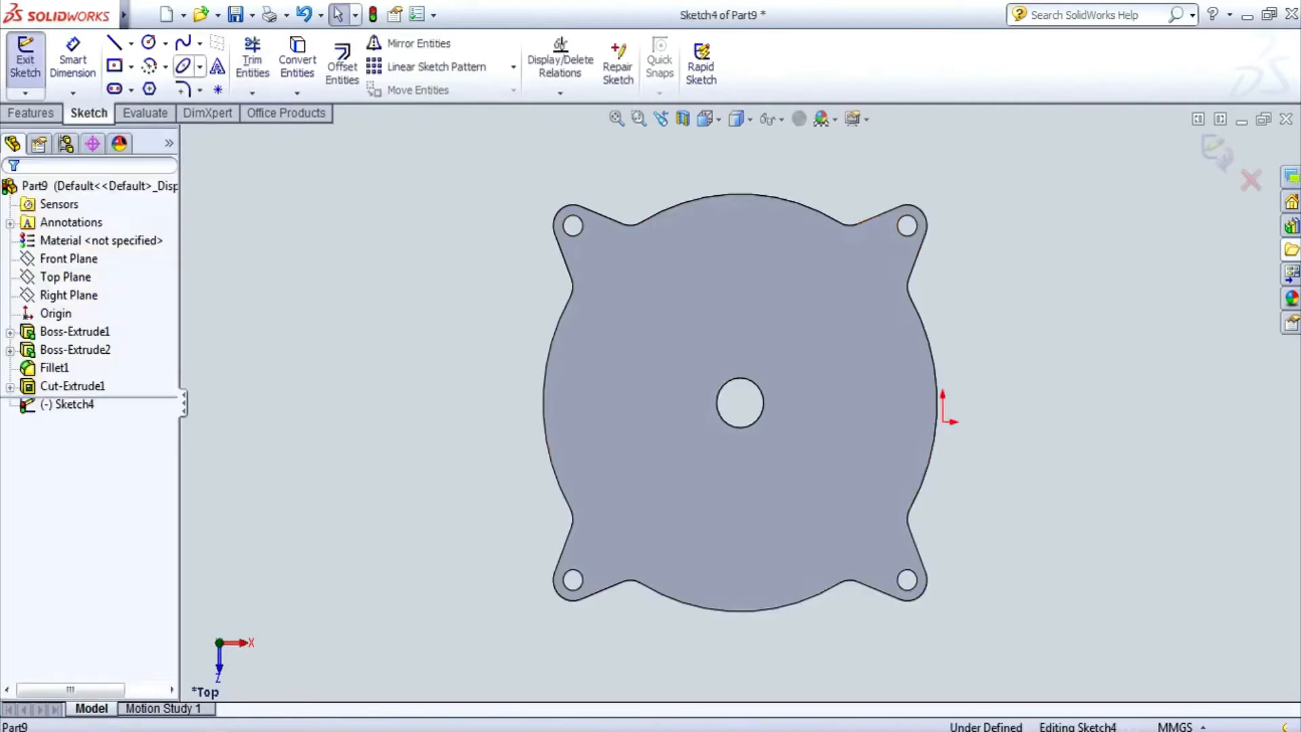
click(149, 42)
- Sketch a circle about 88 mm in diameter on the plate's underside, concentric with the boss
middle_drag(738, 400, 806, 229)
click(753, 345)
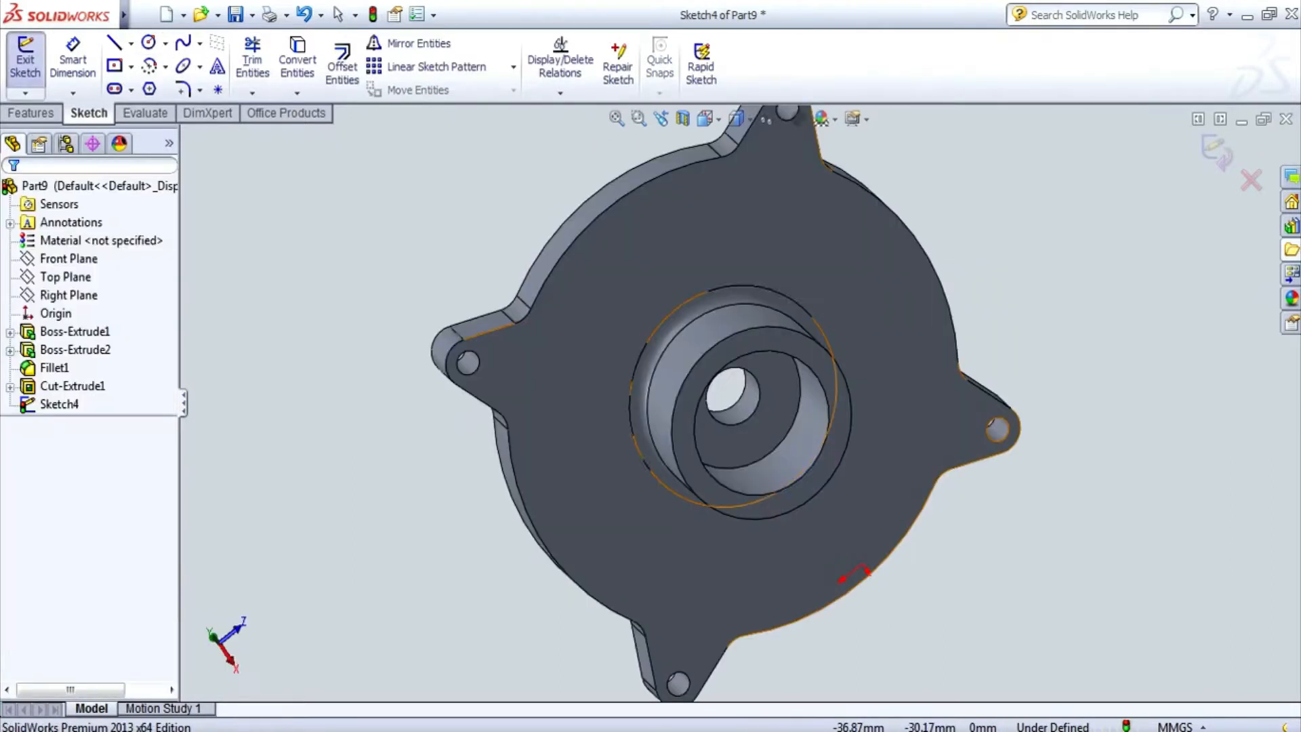
click(148, 42)
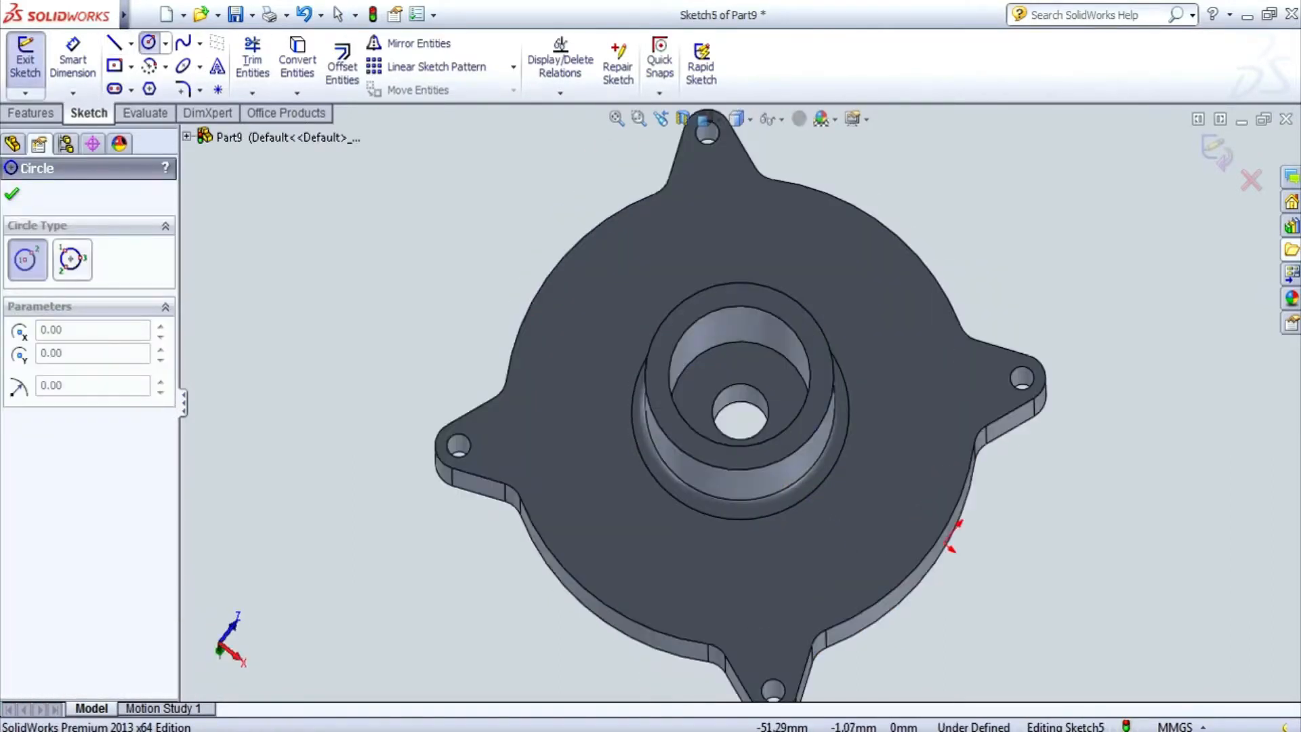
click(740, 411)
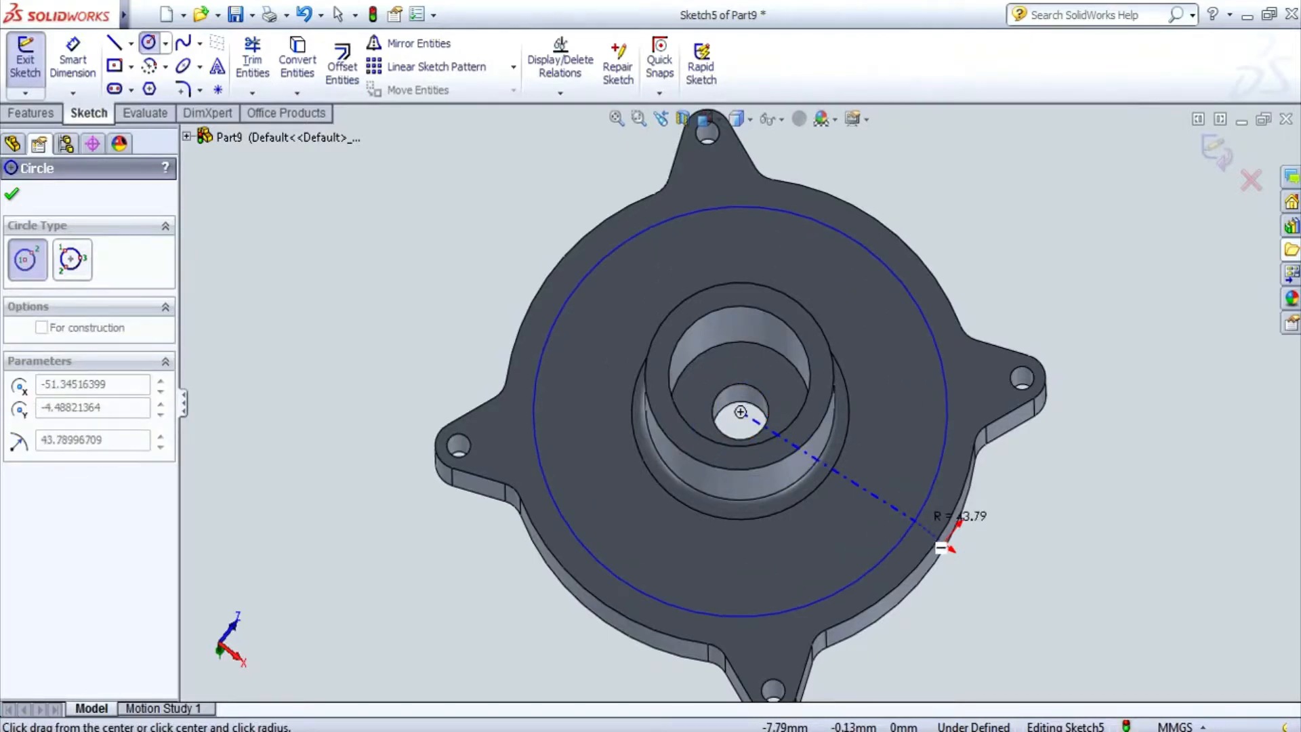
click(915, 526)
- Dimension the large circle around the boss to a diameter of 90 mm
click(73, 59)
click(947, 406)
click(1006, 251)
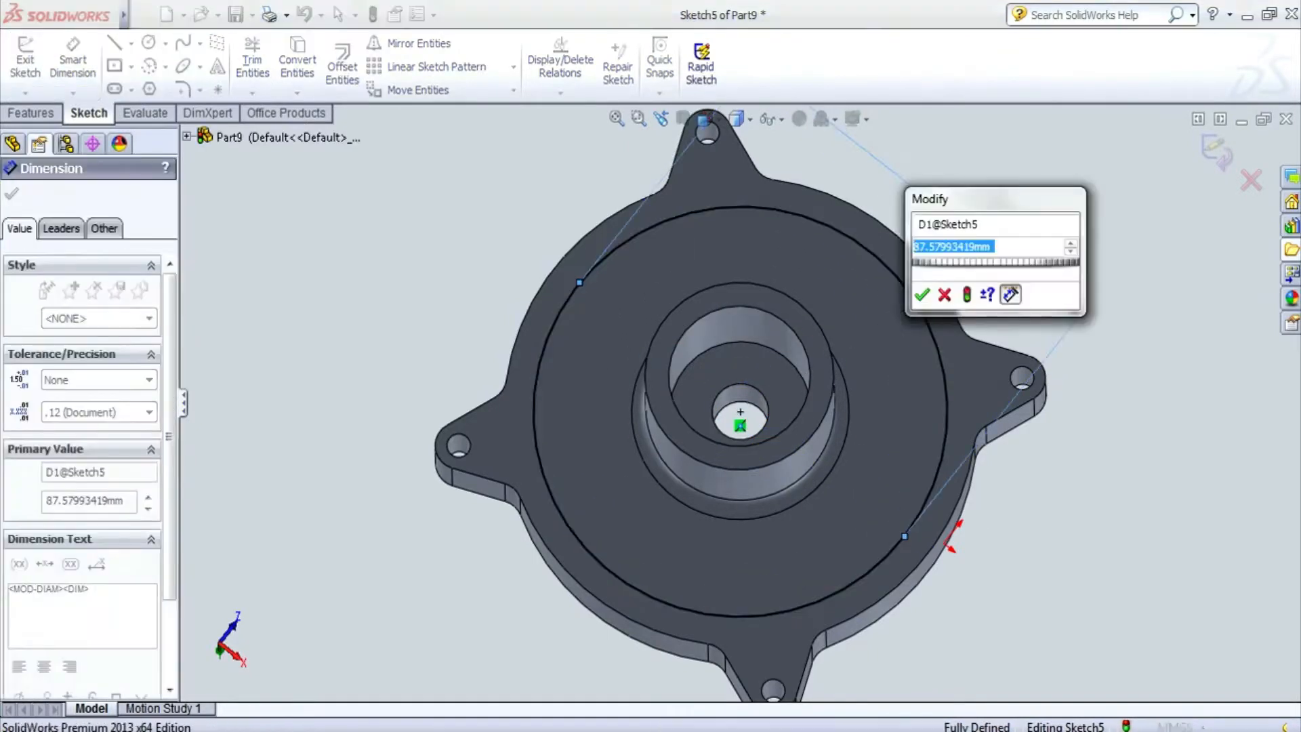
text(90)
key(Return)
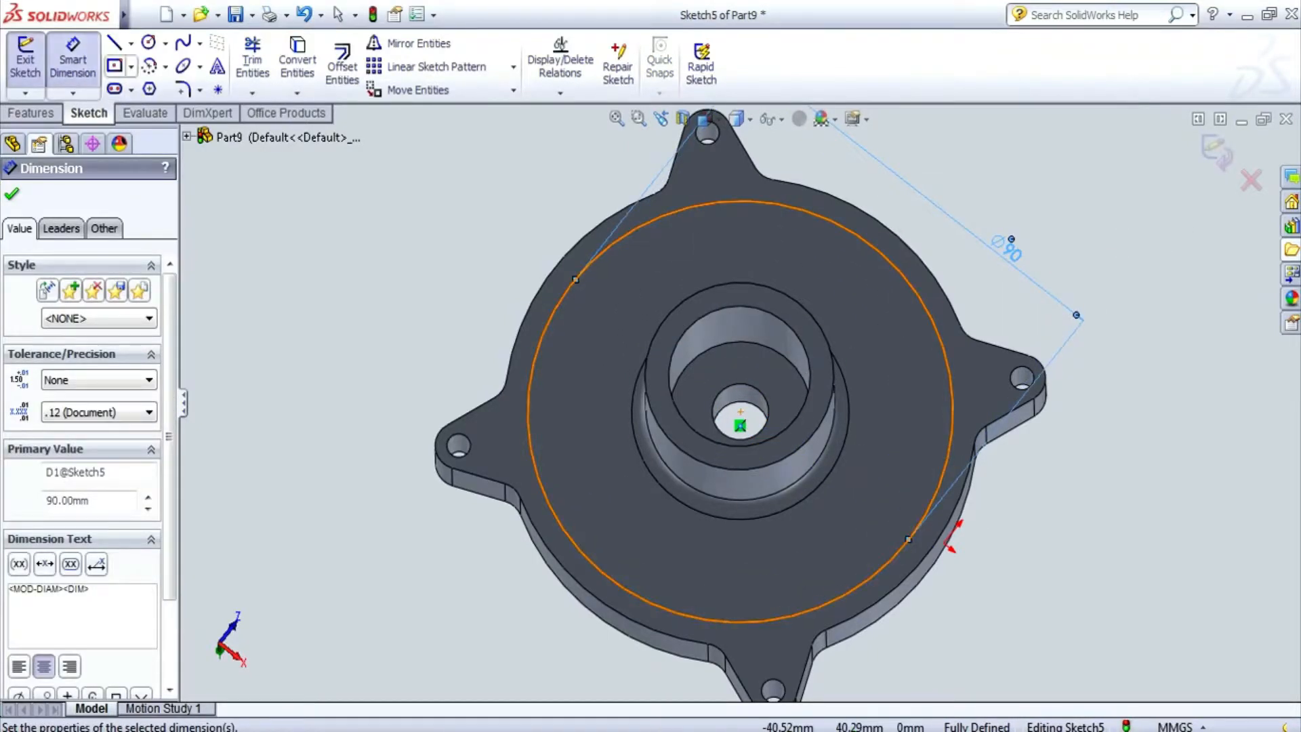
- Draw a second concentric circle of 50 mm radius that meets the plate's round outer edge
click(148, 42)
click(740, 411)
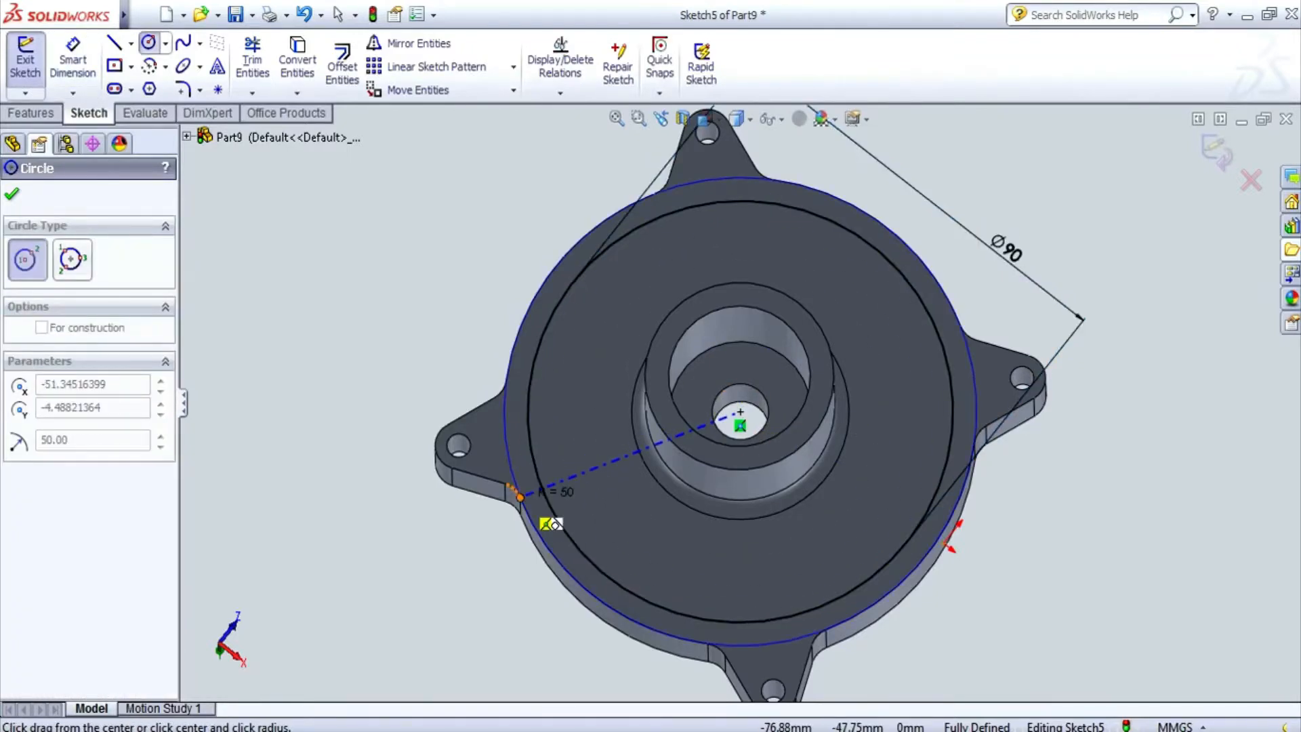
click(527, 483)
key(Escape)
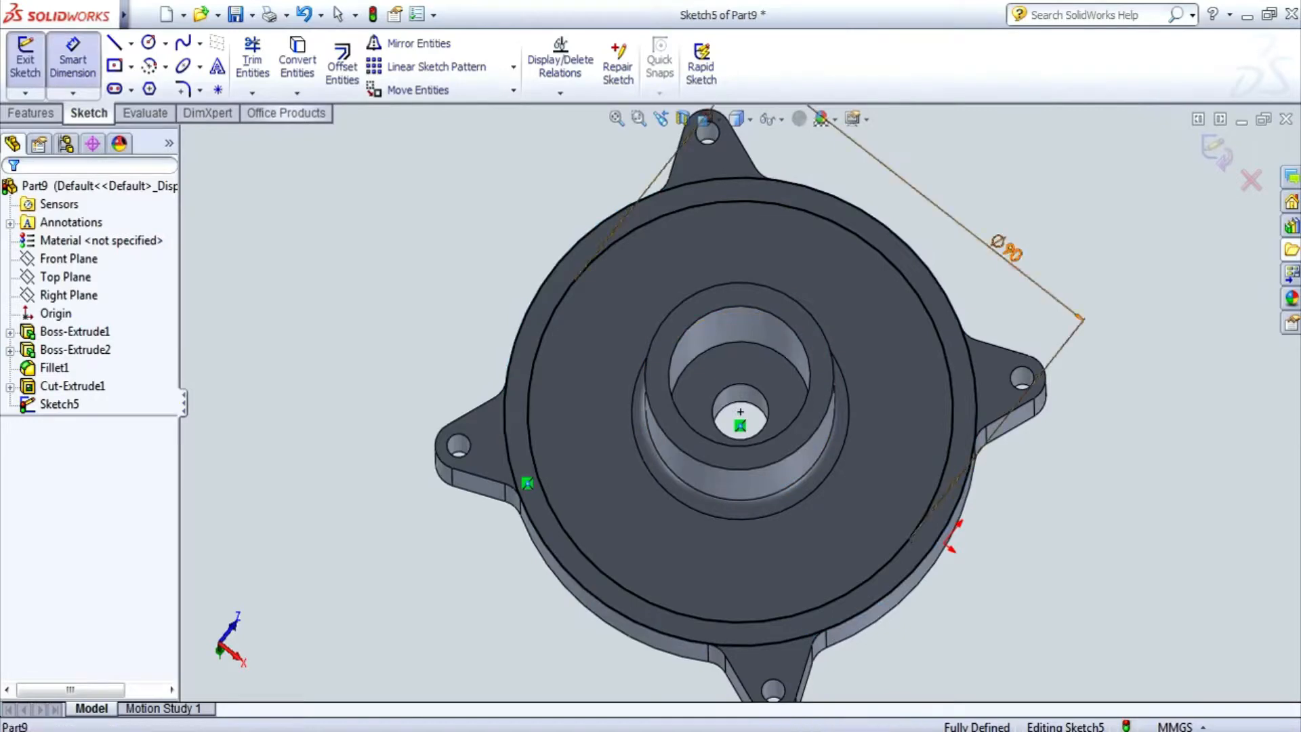
- Set the inner large circle's diameter to 95 mm
double_click(1004, 247)
text(95)
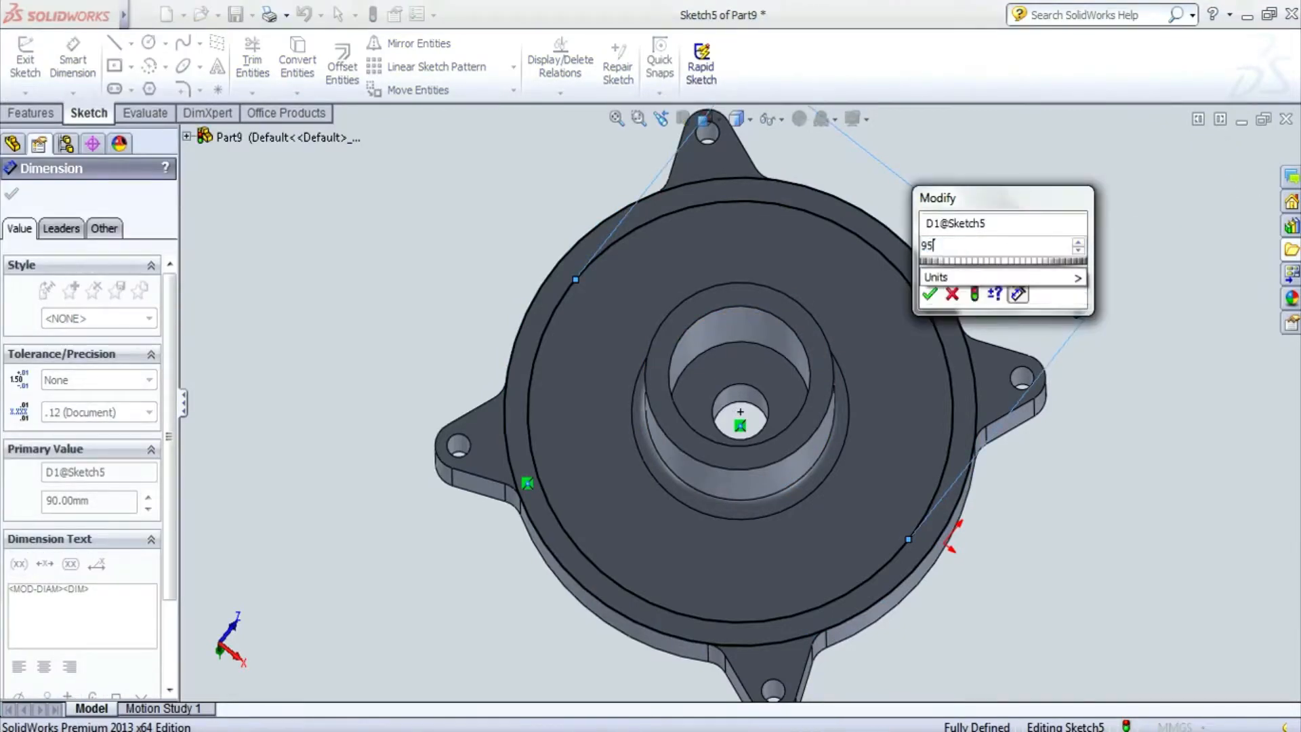
key(Return)
- Extrude the ring between the 95 mm circle and the outer circle 10 mm out from the plate's underside
click(31, 112)
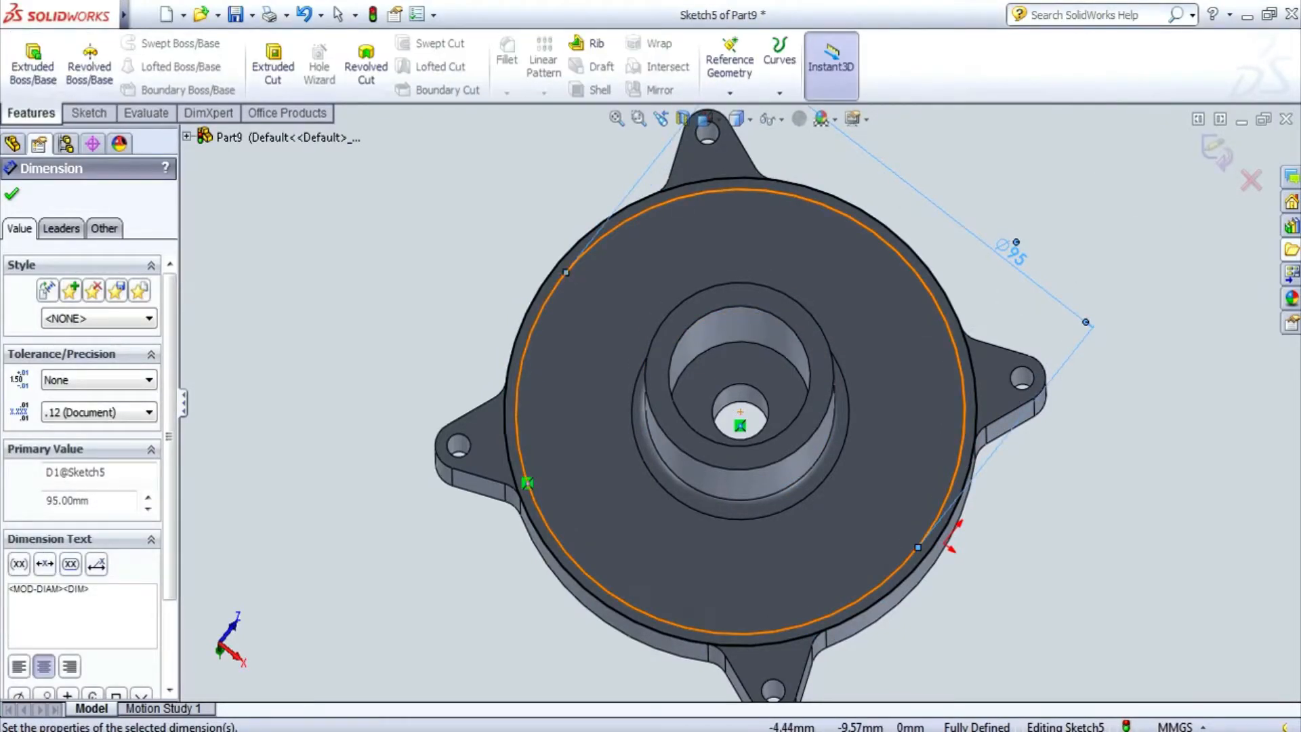
click(33, 66)
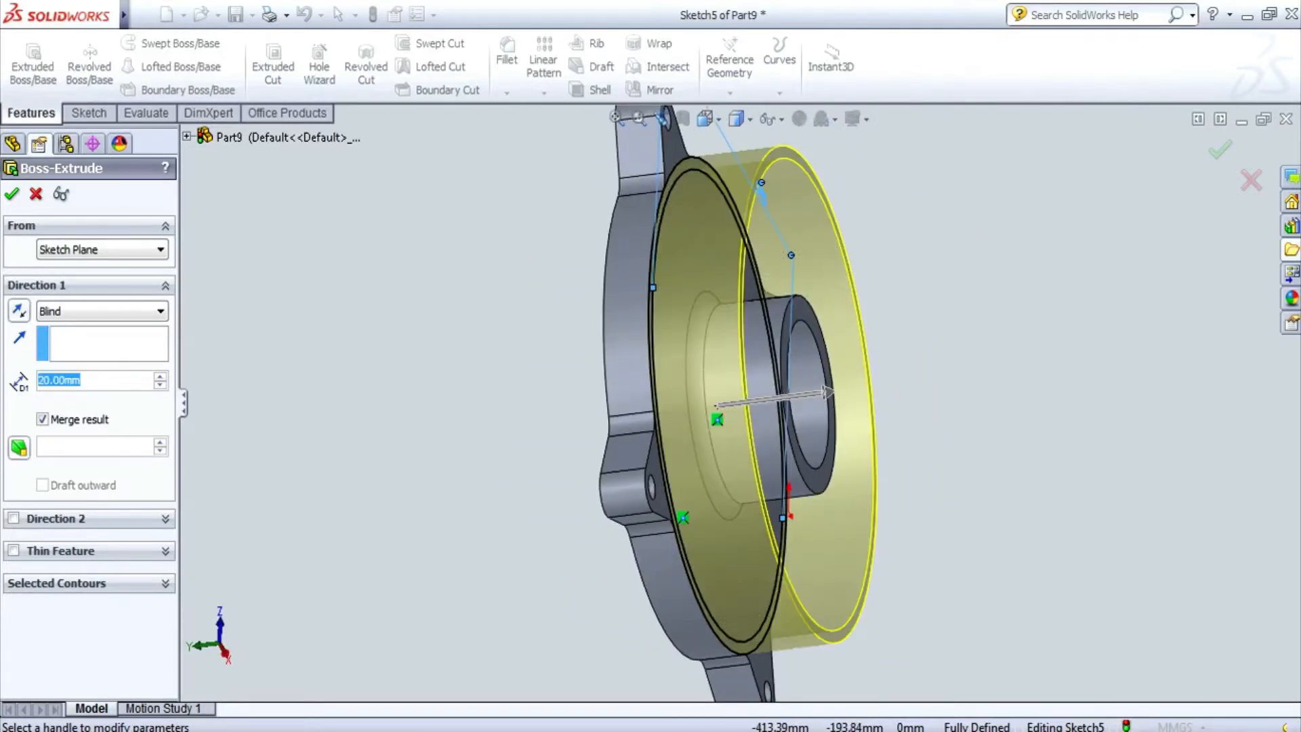
text(10)
click(95, 380)
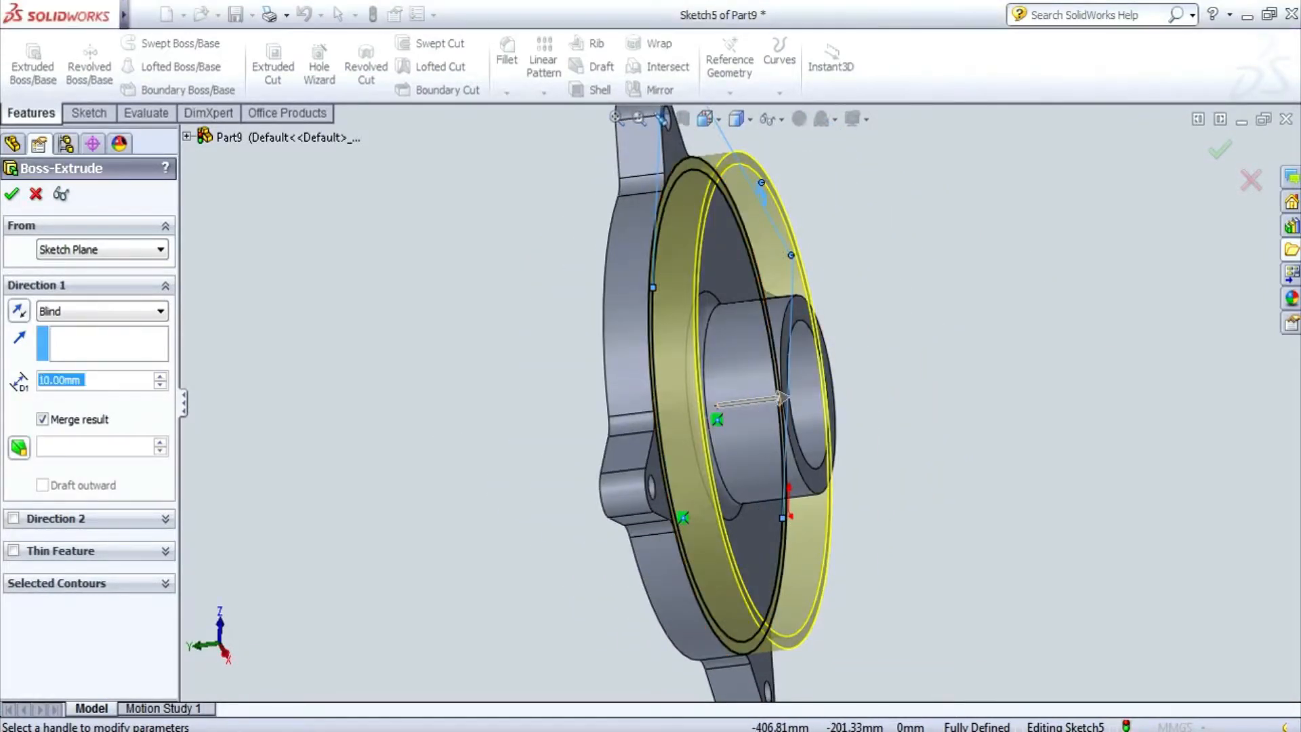
text(10)
key(Return)
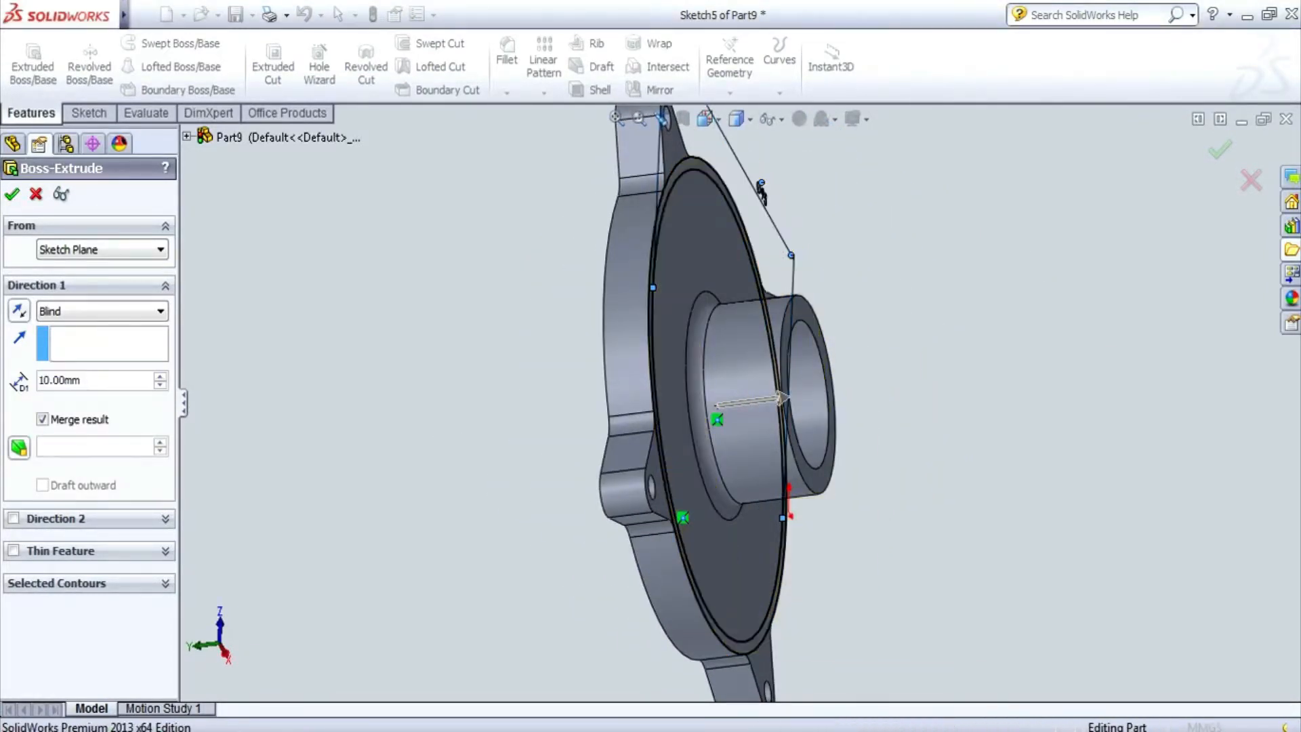
- Fillet the inner edge where the raised rim meets the plate with a 2 mm radius
middle_drag(914, 288, 812, 290)
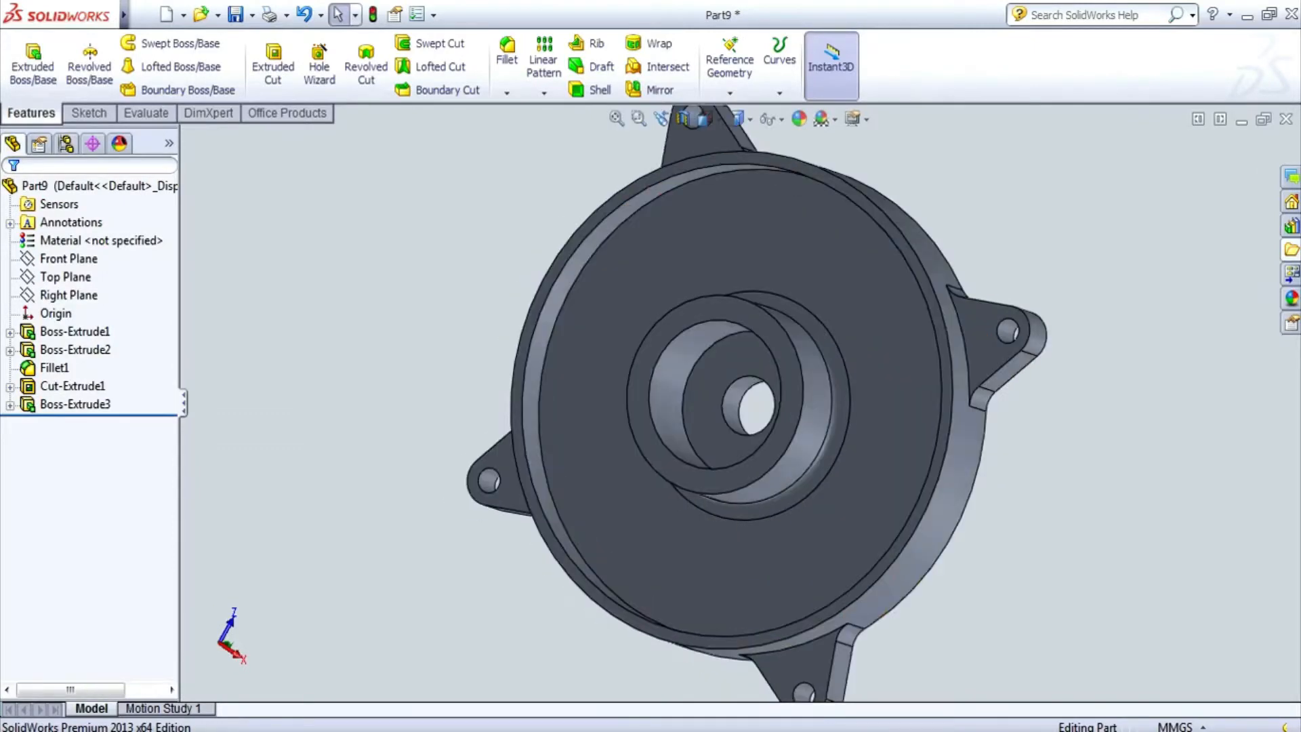
scroll(652, 460, down, 1)
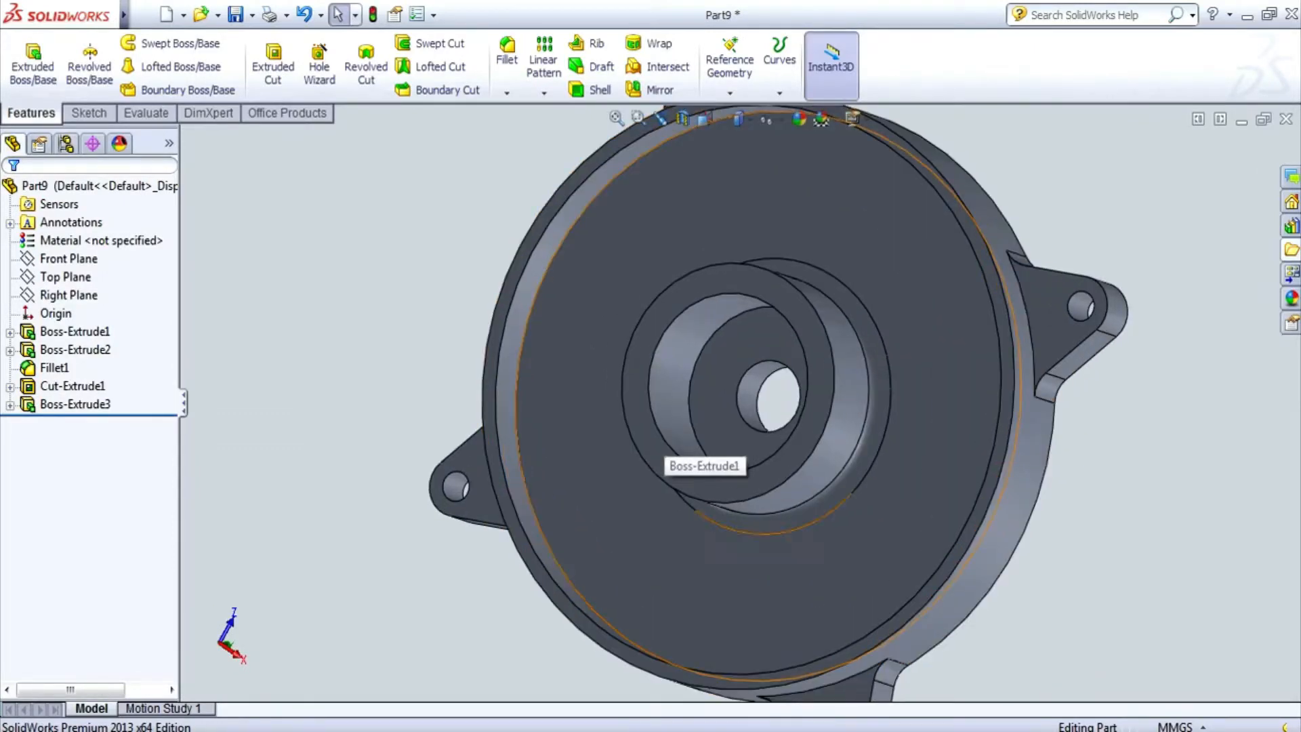
mouse_move(656, 452)
middle_down()
mouse_move(711, 452)
mouse_move(642, 453)
middle_up()
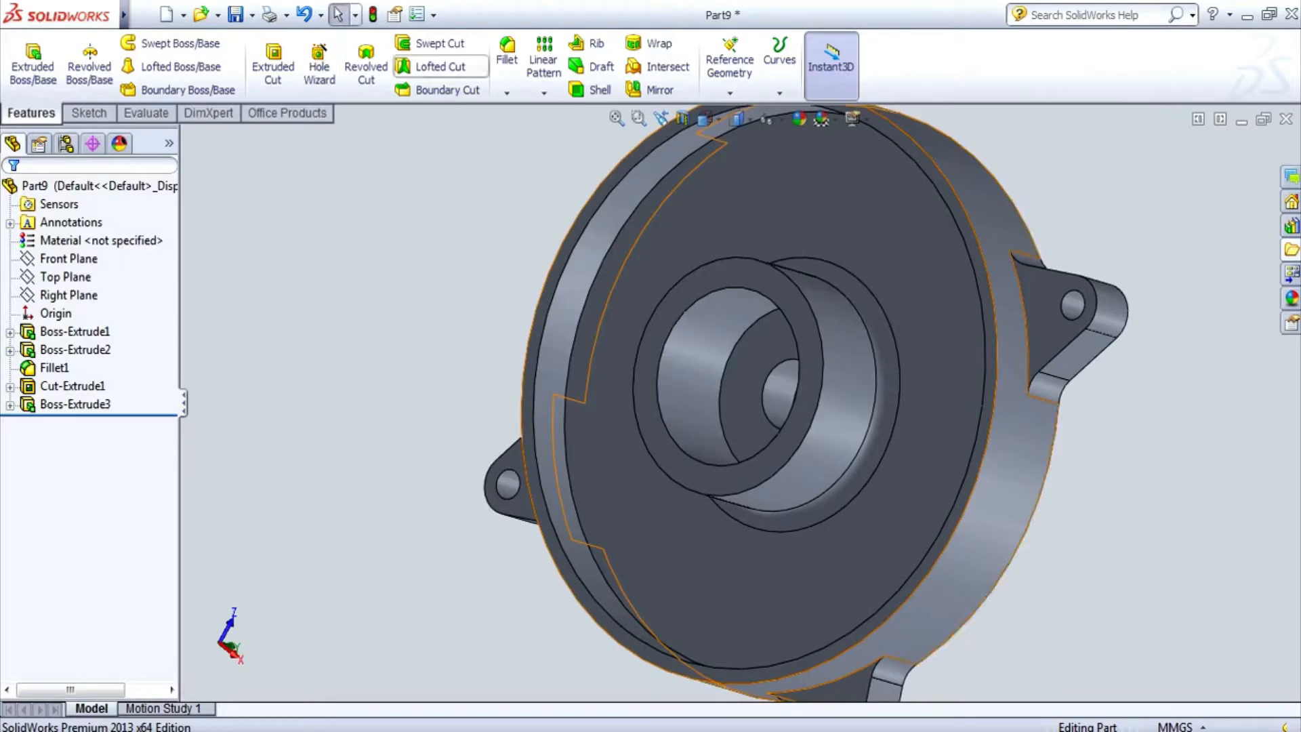
click(507, 51)
click(673, 166)
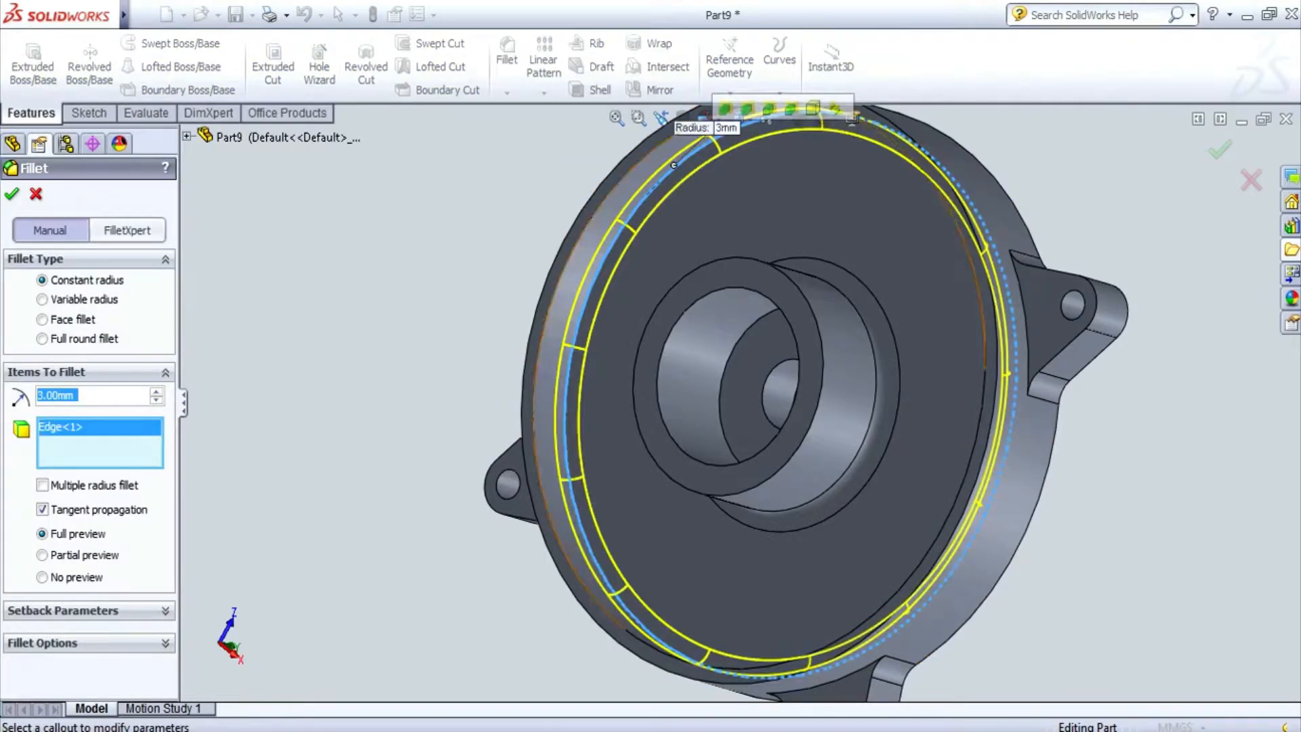
text(2)
key(Return)
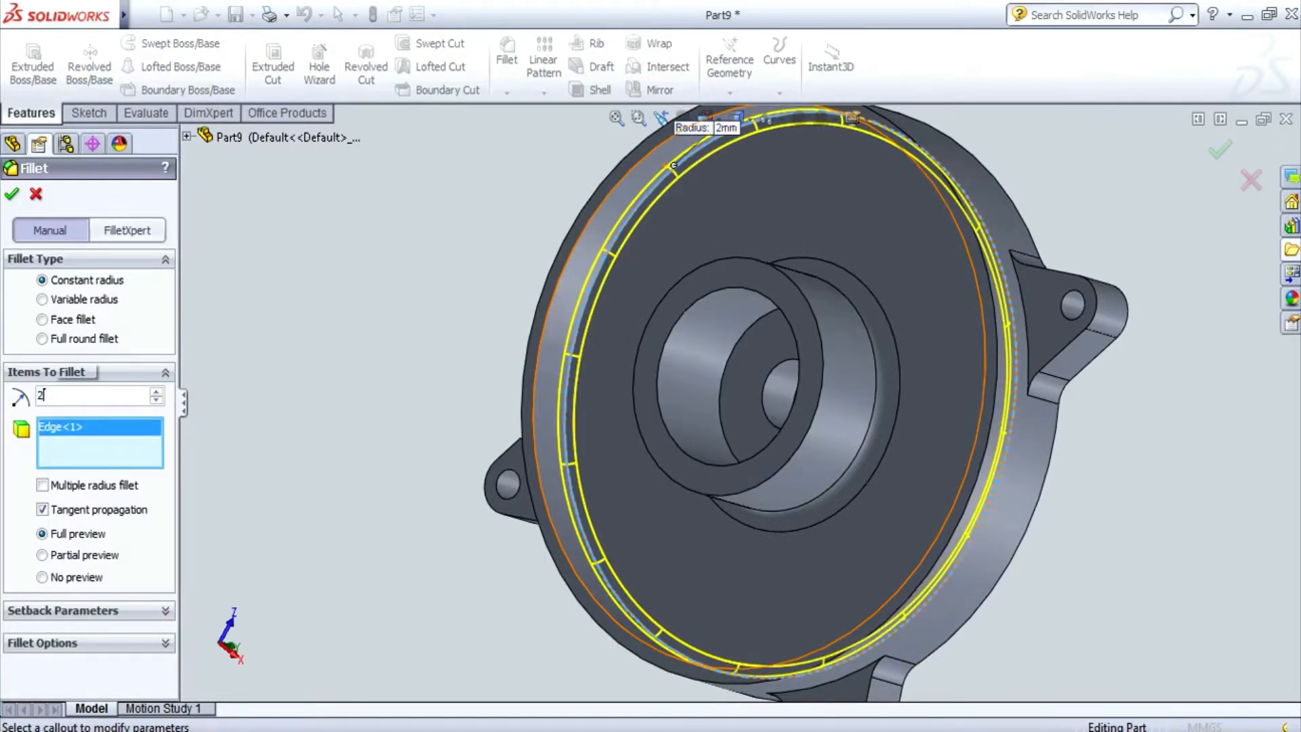
key(Return)
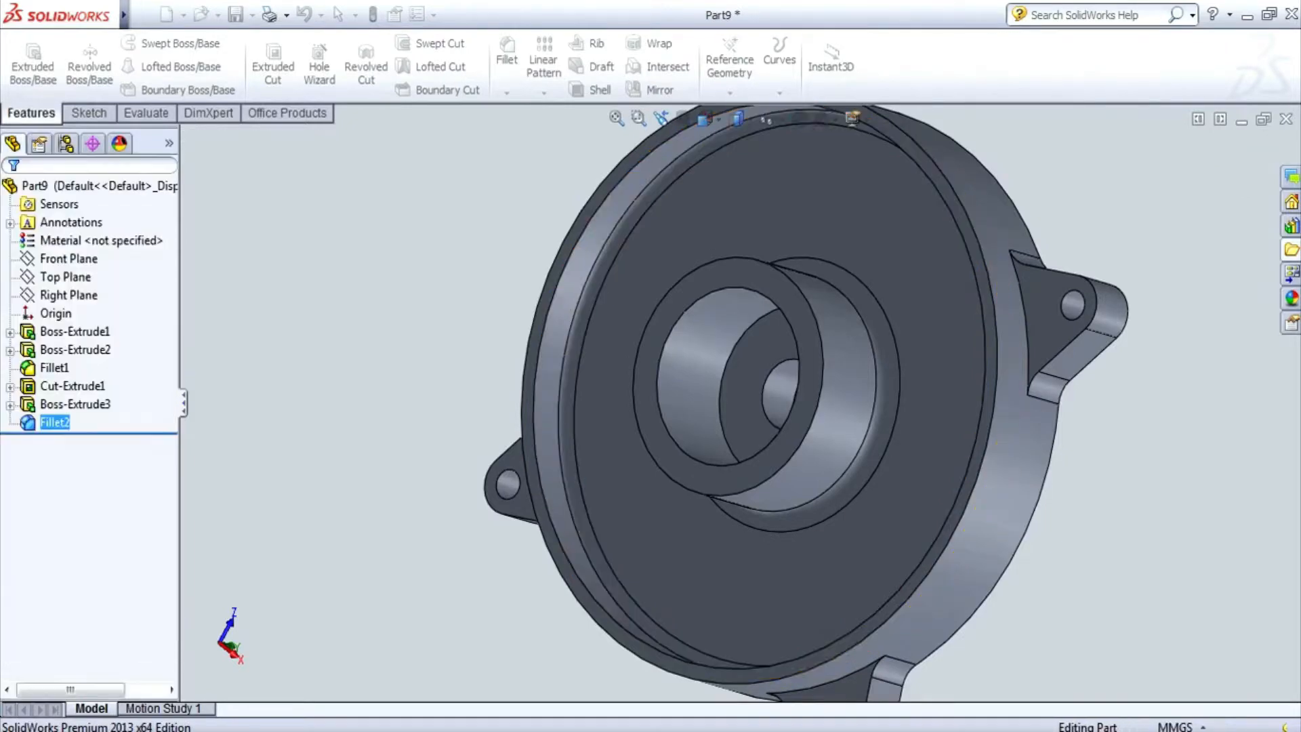
- Sketch a 90 mm diameter circle on the cover's flat outer face, concentric with the centre hole
middle_drag(881, 396, 674, 406)
scroll(725, 396, up, 4)
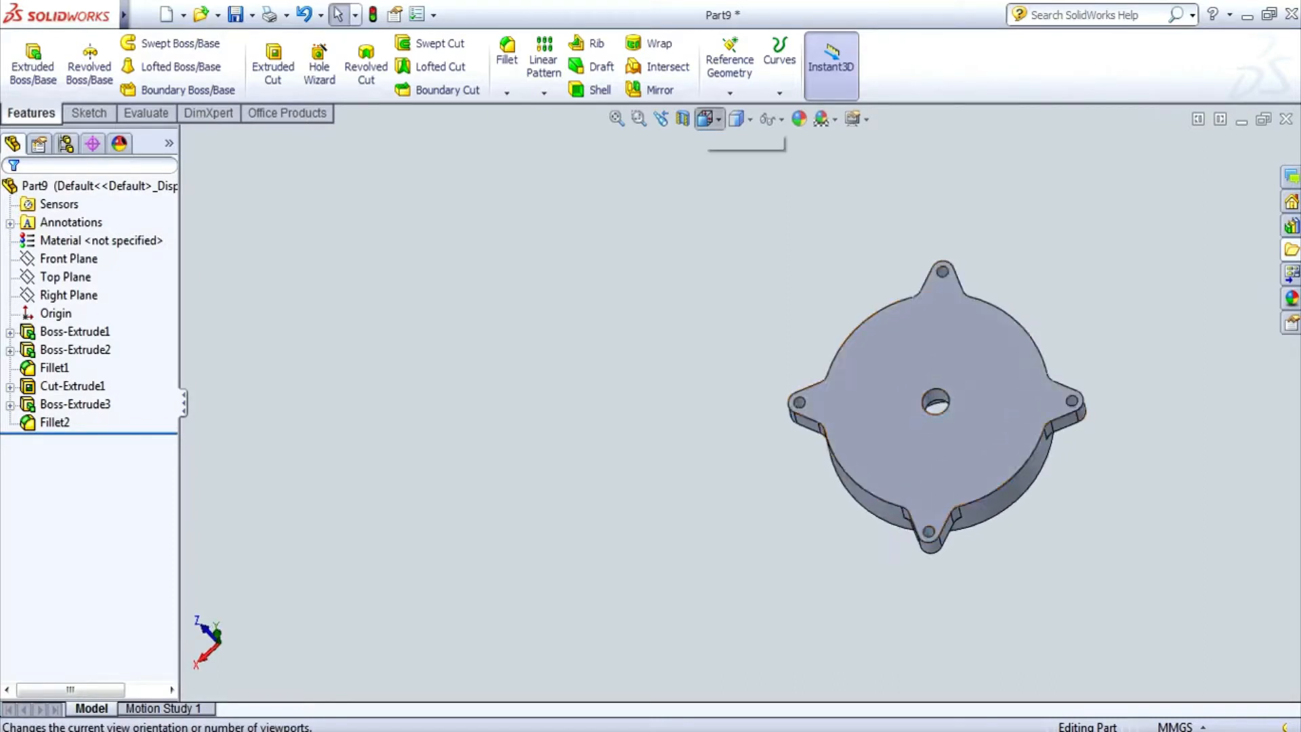
click(704, 119)
click(729, 170)
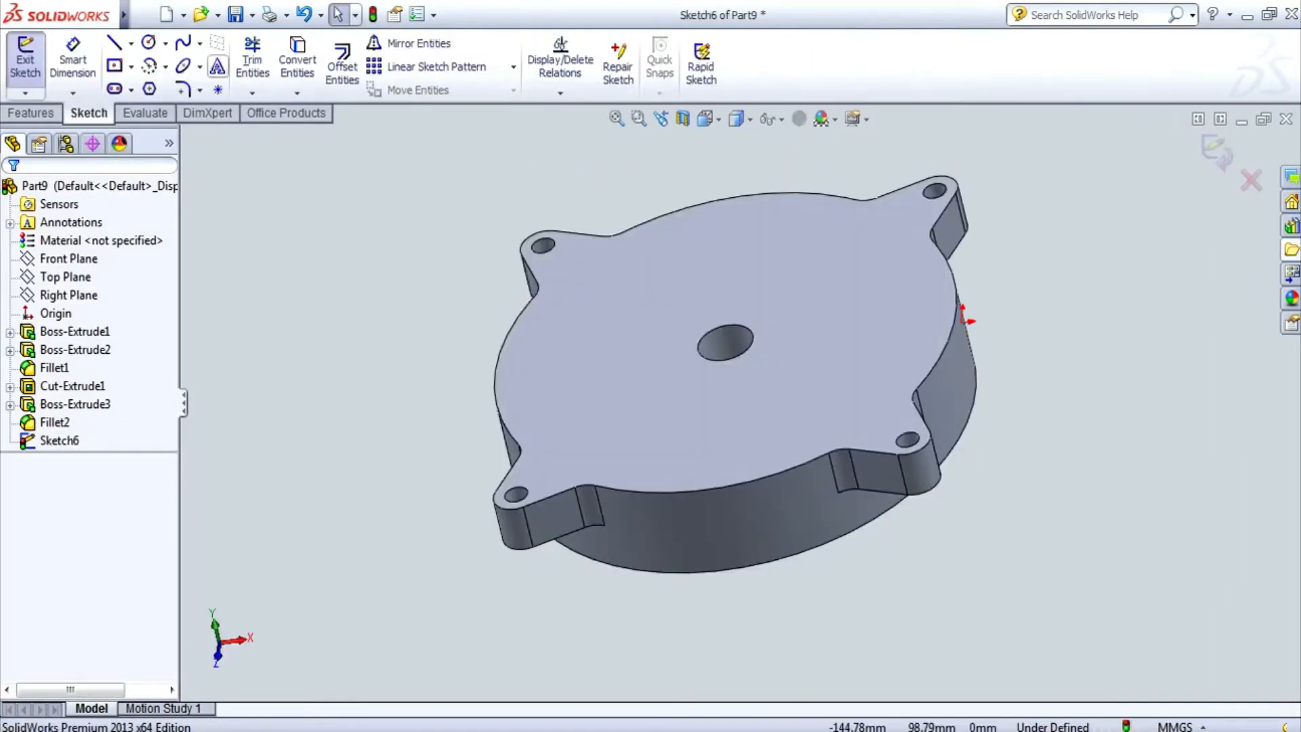
click(148, 43)
click(725, 342)
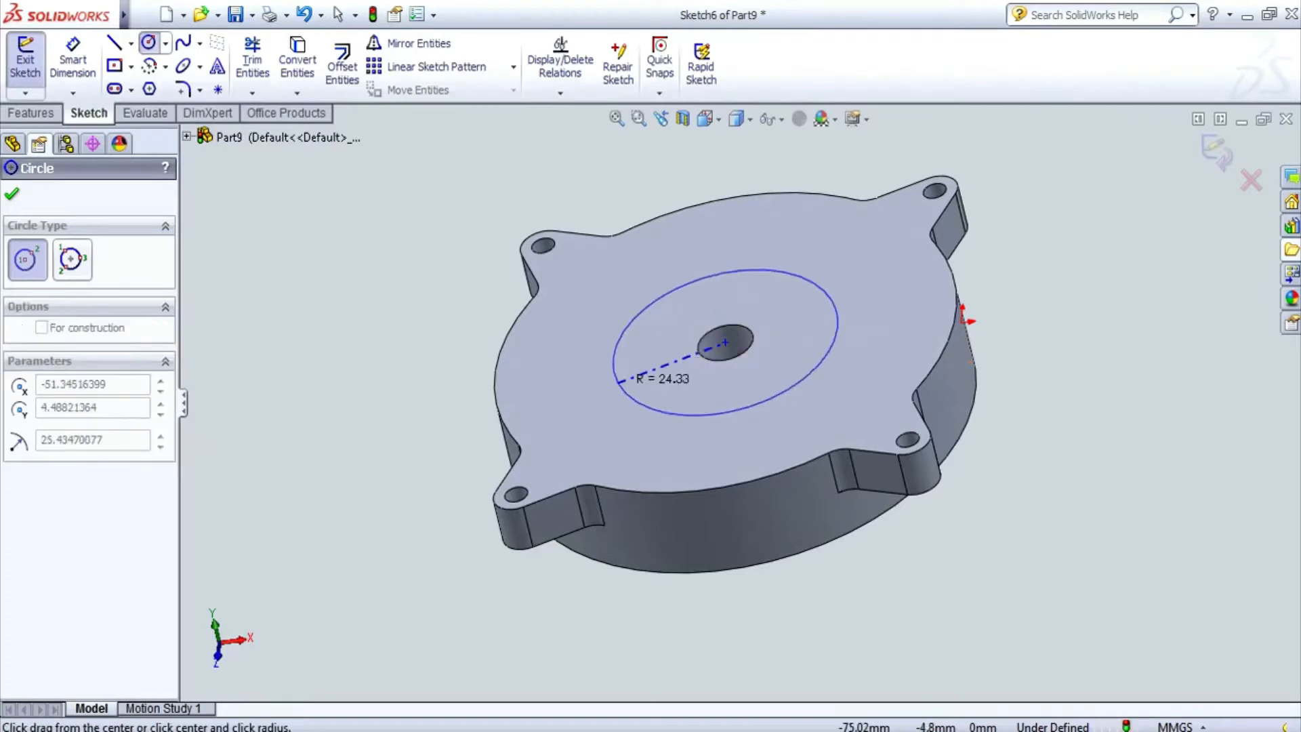
click(518, 430)
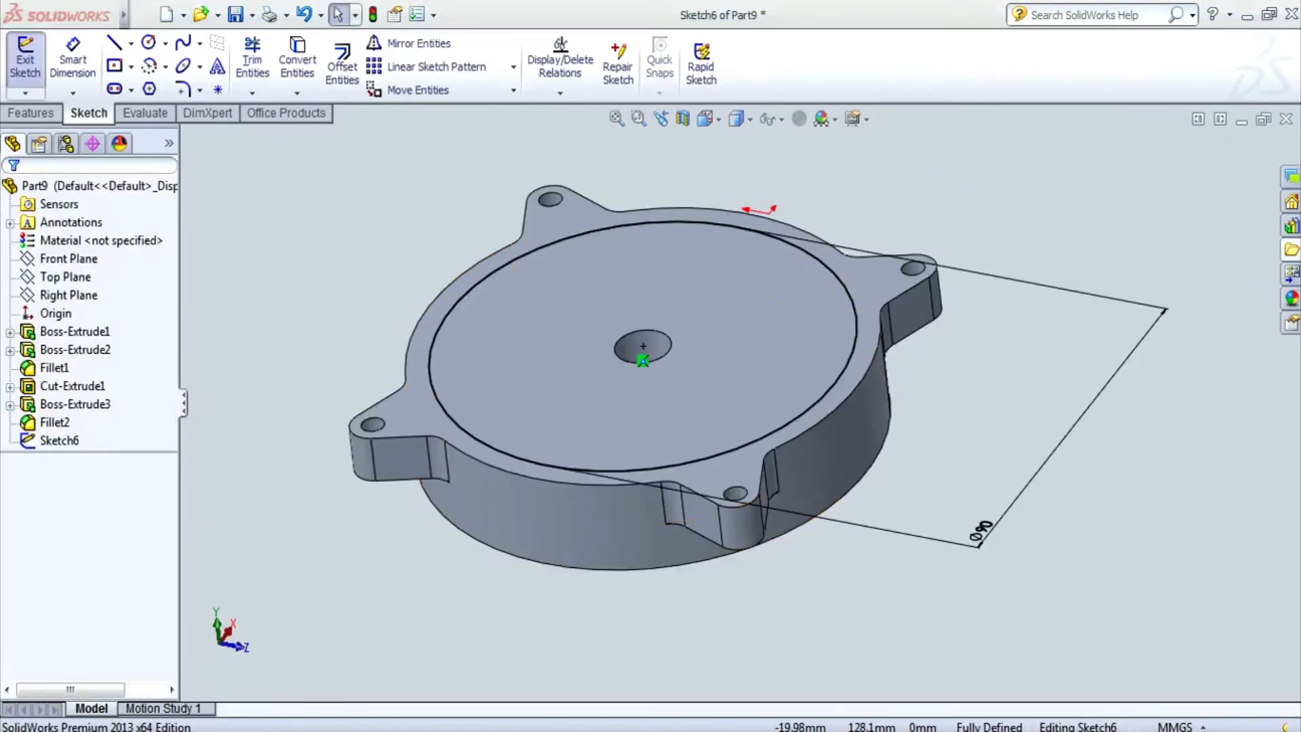
- Extrude the 90 mm circle 30 mm outward, merged with the cover
click(30, 112)
click(33, 66)
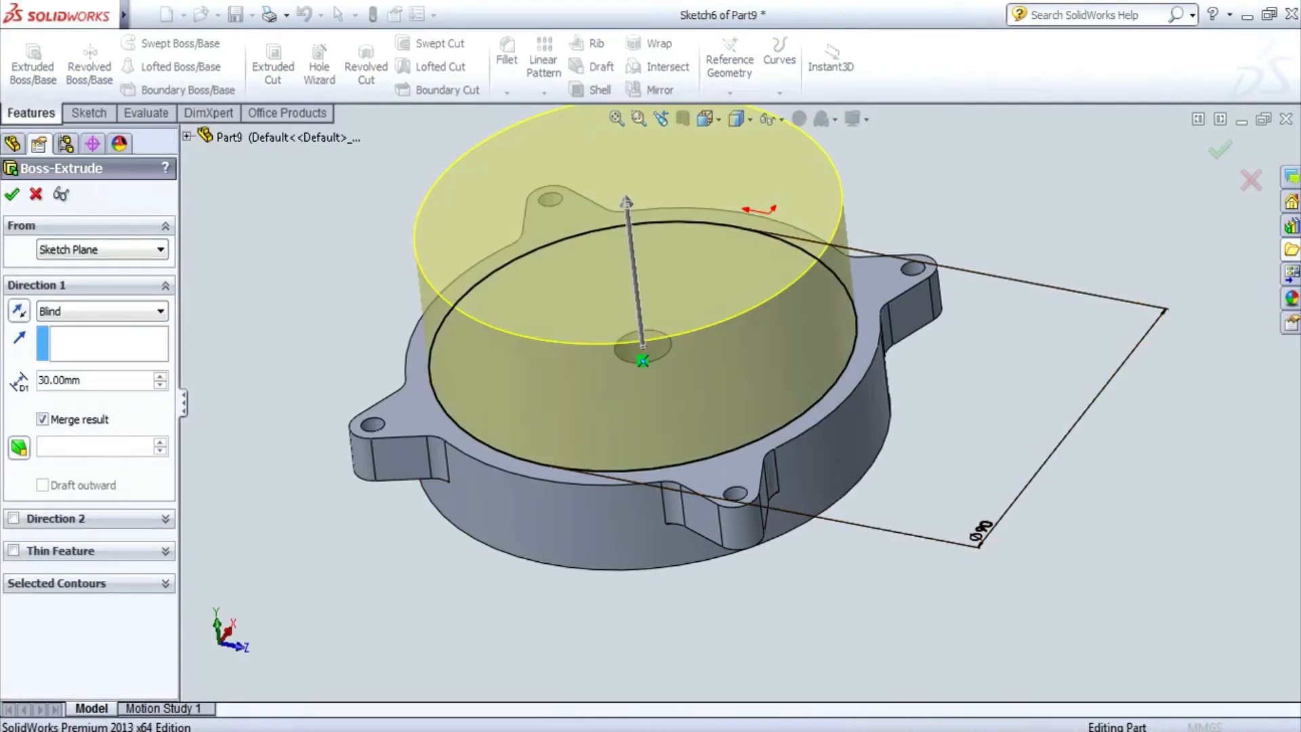
click(11, 193)
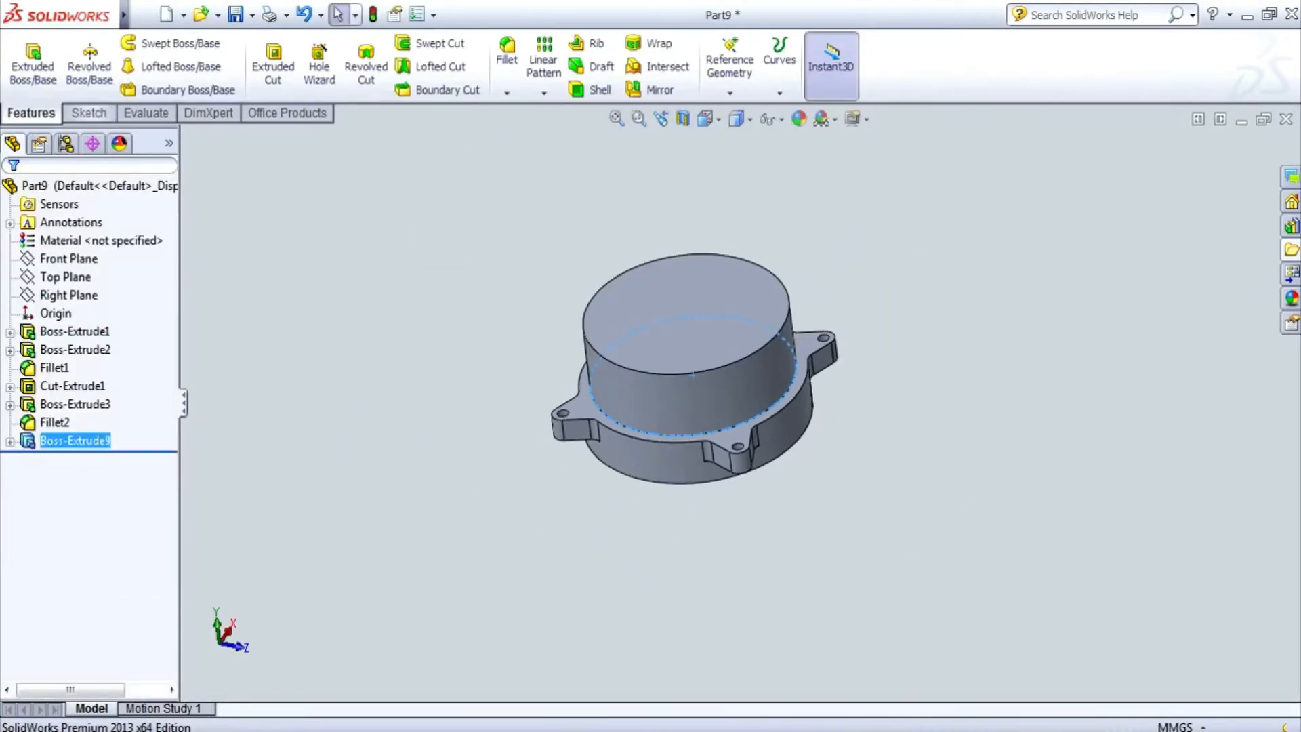
- Sketch a circle about 32 mm in diameter on the end face of the 90 mm cylinder, concentric with it
click(88, 113)
click(25, 60)
click(686, 313)
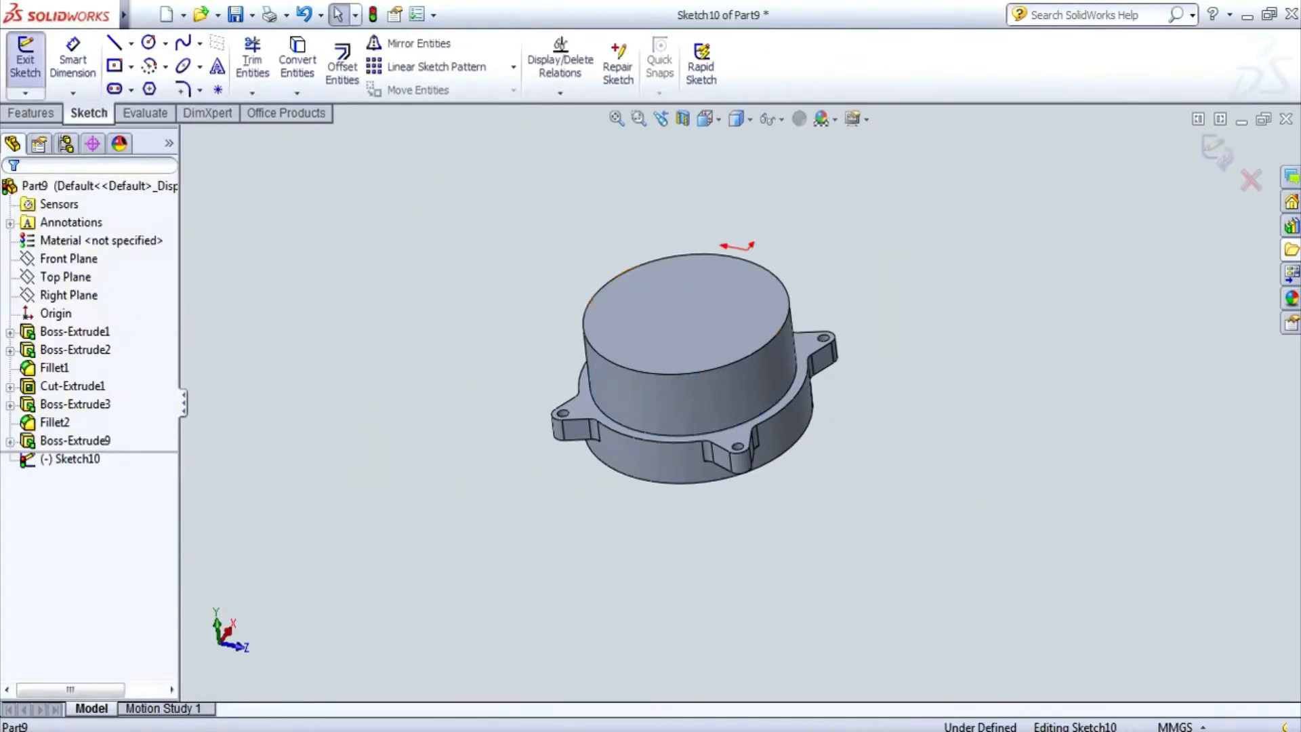
click(149, 42)
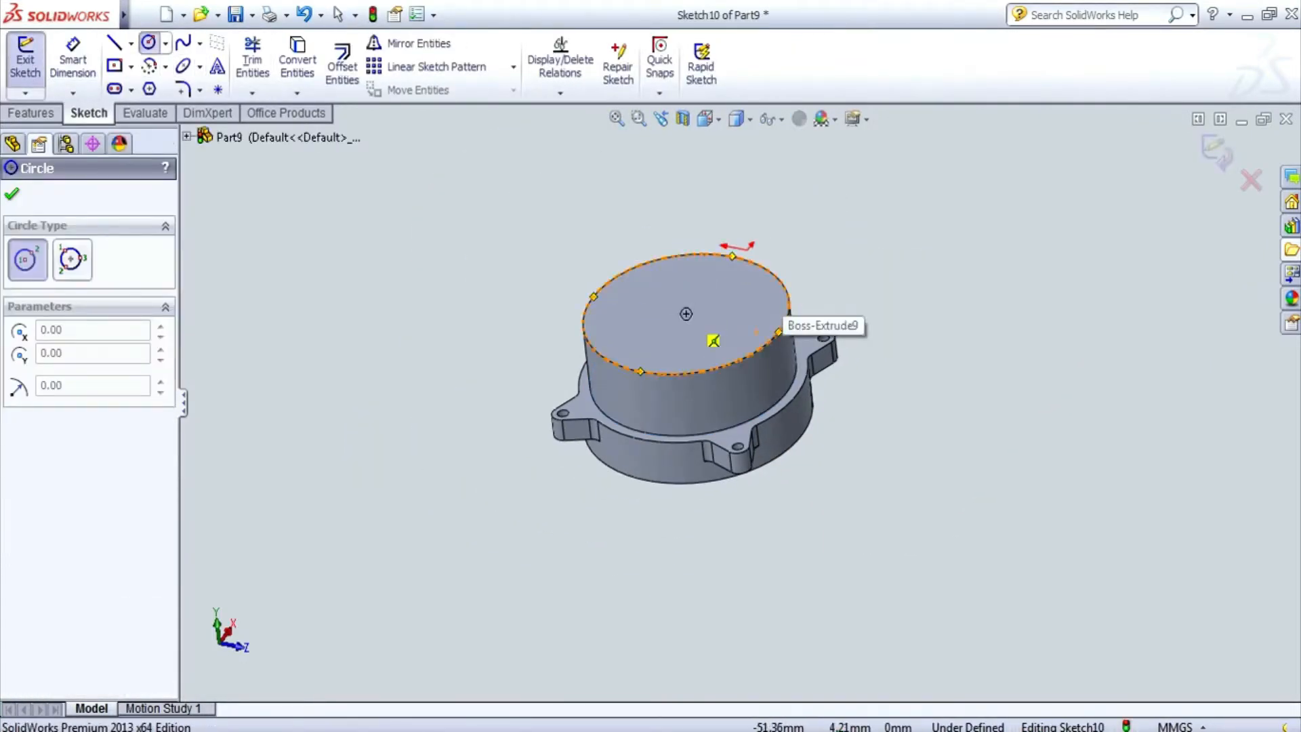
click(686, 314)
click(656, 302)
- Dimension the new centre circle to a diameter of 10 mm
click(73, 59)
click(714, 299)
click(888, 314)
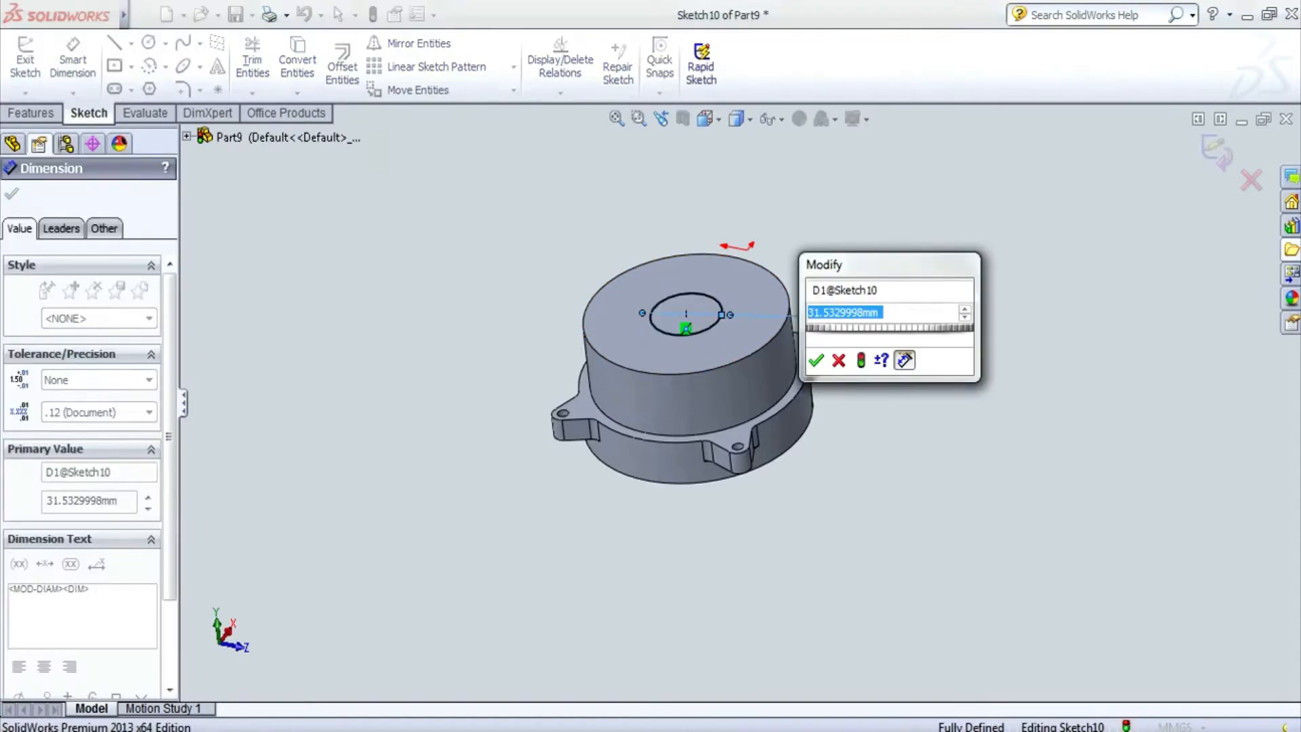
text(10)
key(Return)
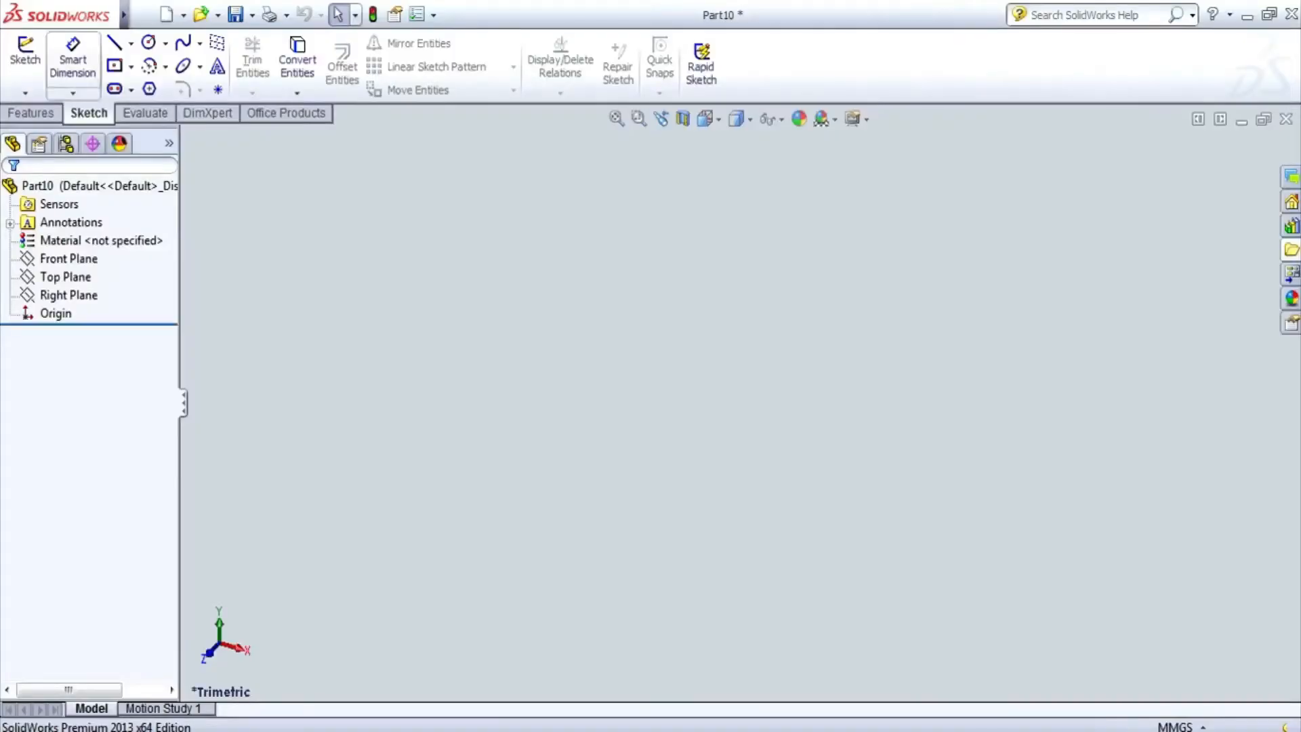
- Sketch a circle on the Top Plane of Part10 and set its diameter to 90 mm
click(25, 60)
click(581, 444)
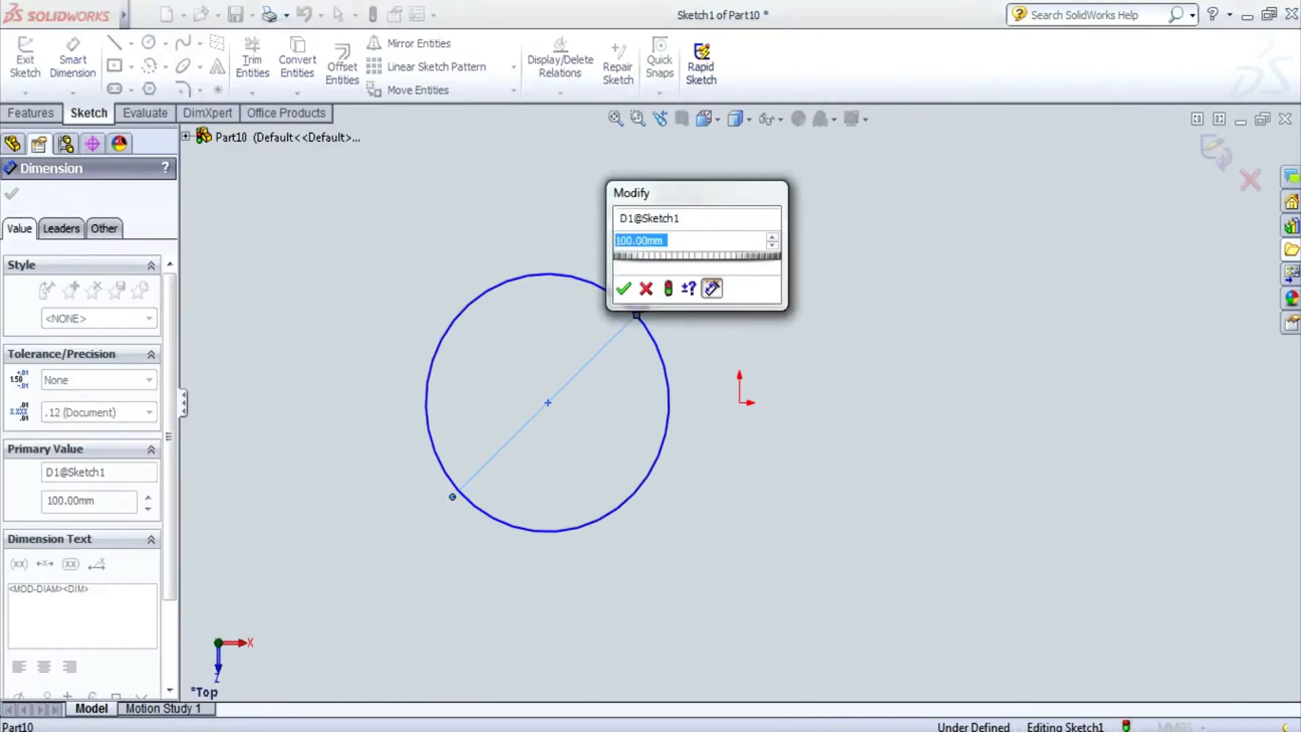
text(90)
key(Return)
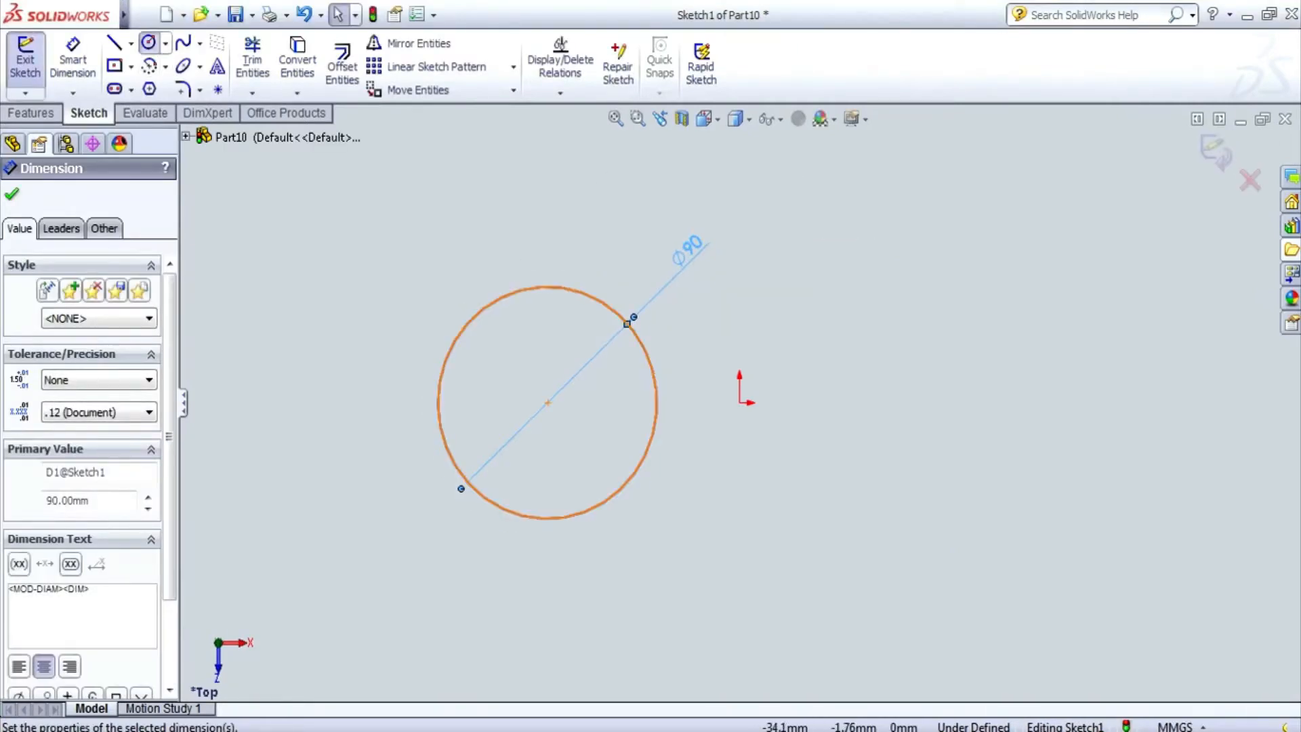
- Draw a concentric circle inside the 90 mm circle and dimension its diameter to 85 mm
click(149, 42)
click(548, 402)
click(459, 451)
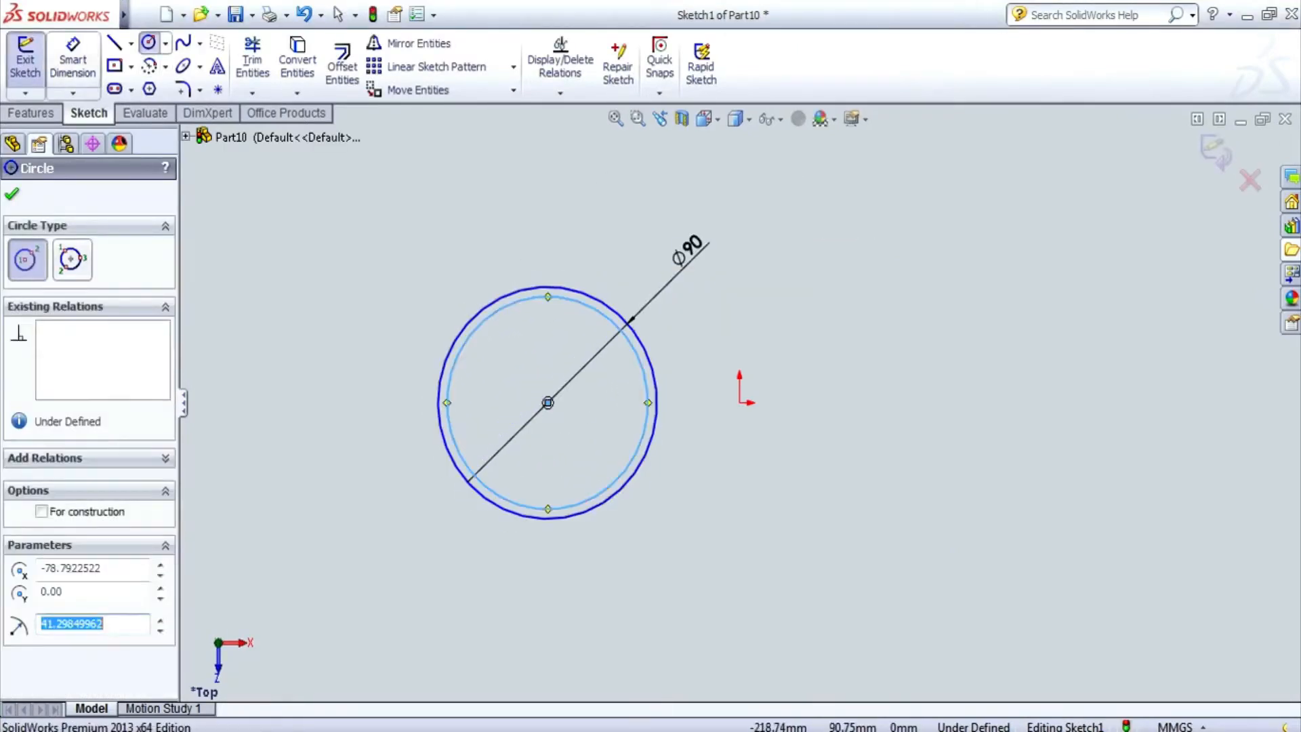
click(72, 60)
click(609, 320)
click(627, 579)
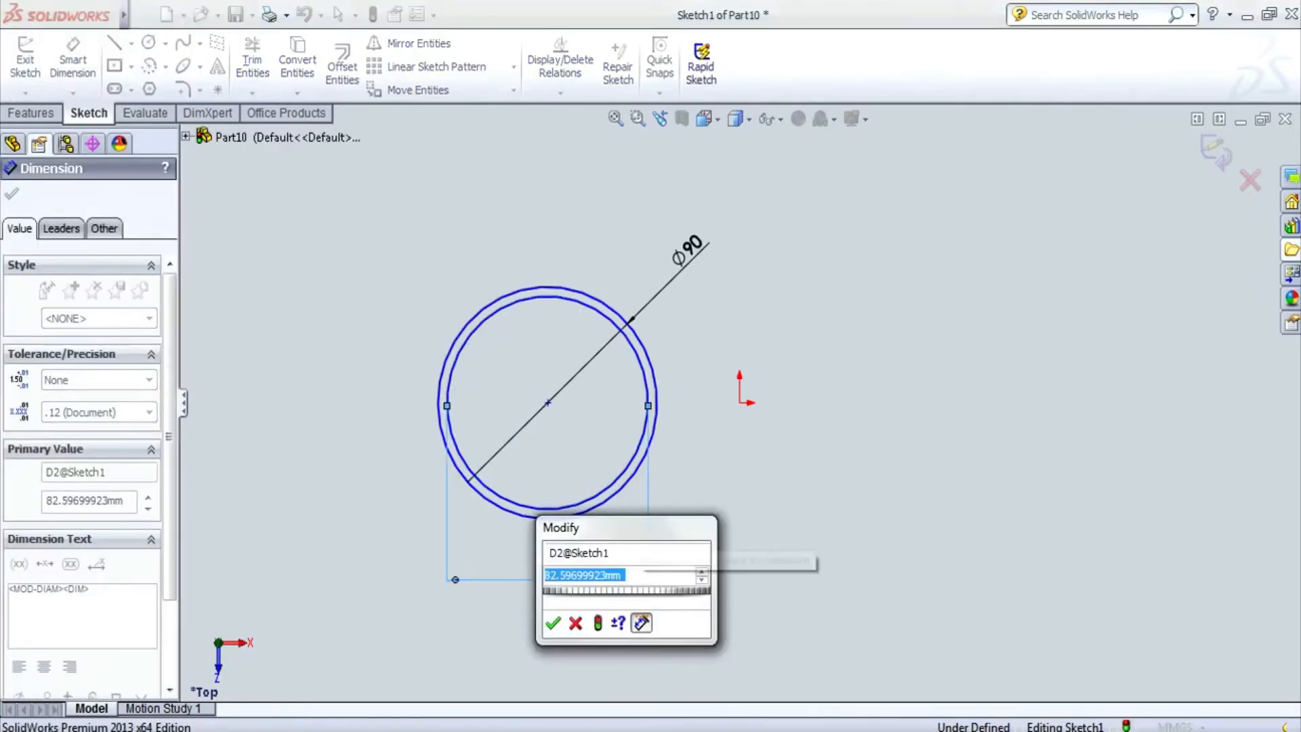
text(85)
key(Return)
- Extrude the ring between the 85 mm and 90 mm circles to a blind depth of 20 mm
click(30, 113)
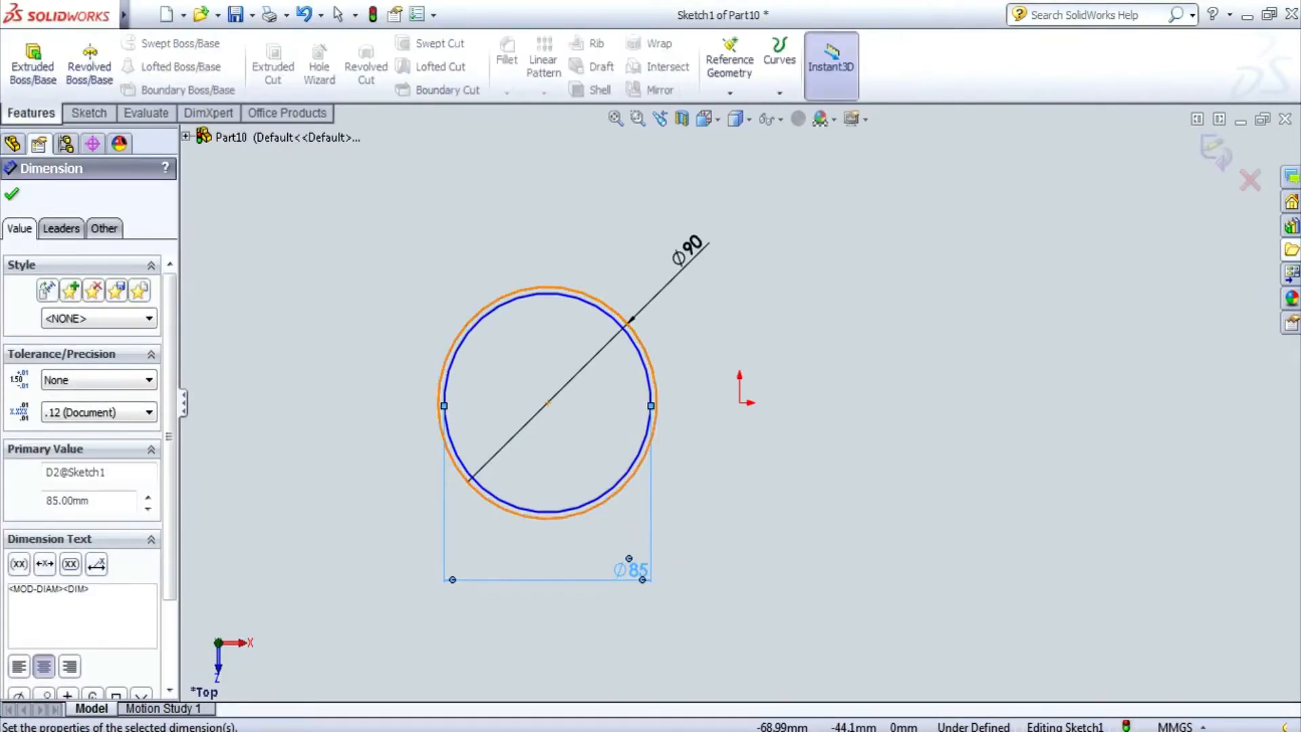
click(32, 66)
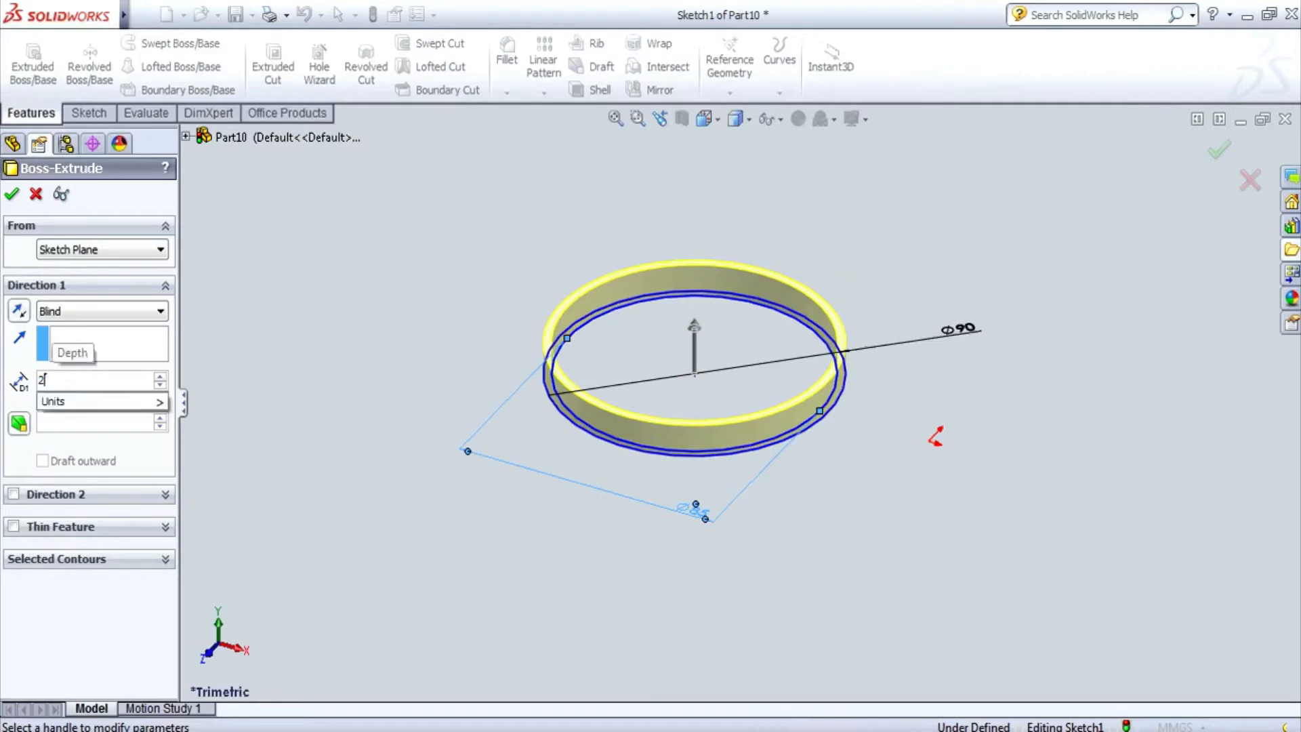
text(20.00mm)
key(Return)
- Sketch a concentric circle of 45 mm radius on the ring's end face, coinciding with its outer edge
mouse_move(694, 420)
middle_down()
mouse_move(826, 251)
mouse_move(813, 237)
middle_up()
click(89, 112)
click(25, 66)
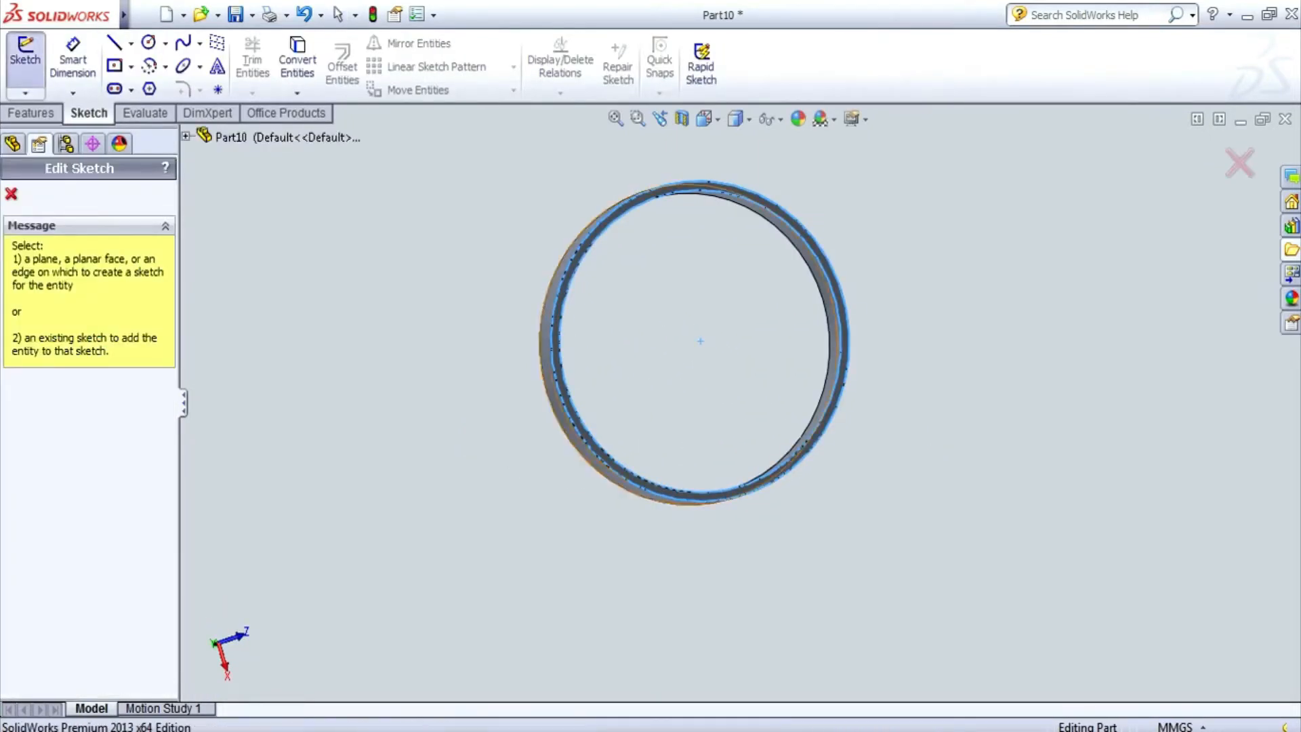
middle_drag(813, 285, 678, 312)
click(763, 407)
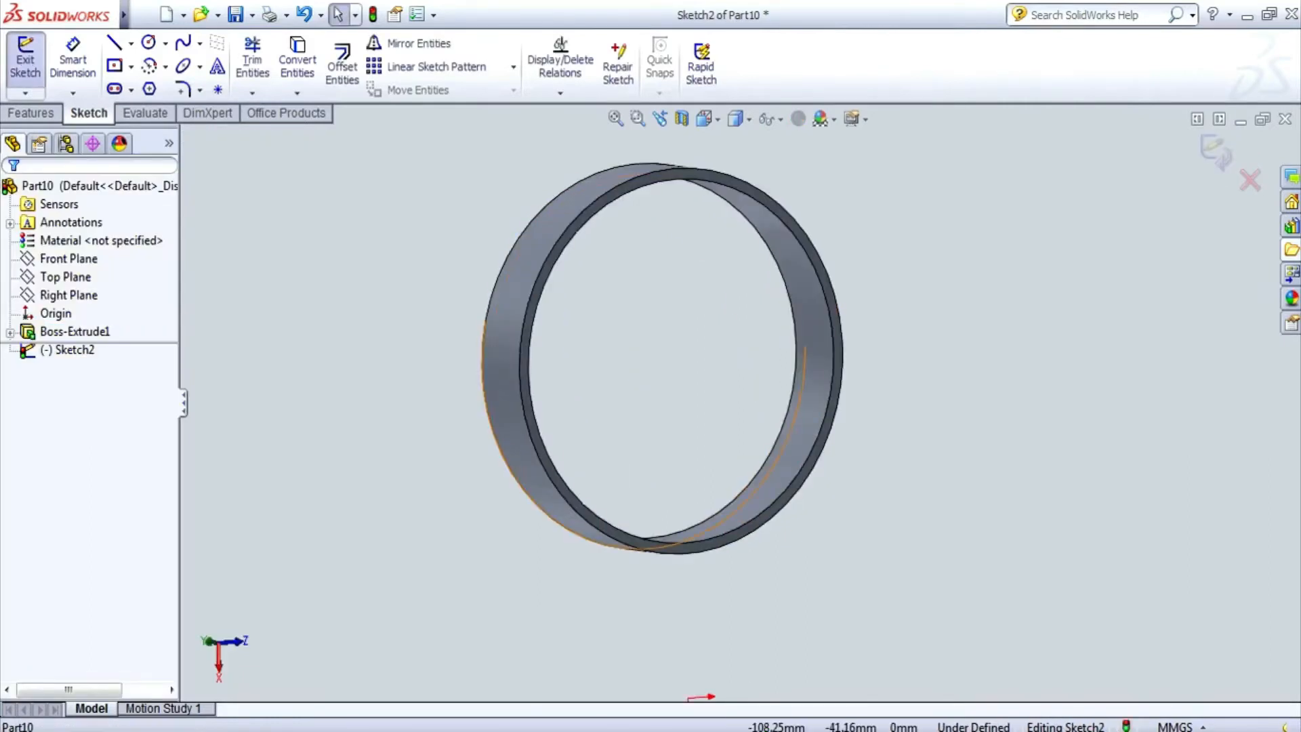
click(149, 42)
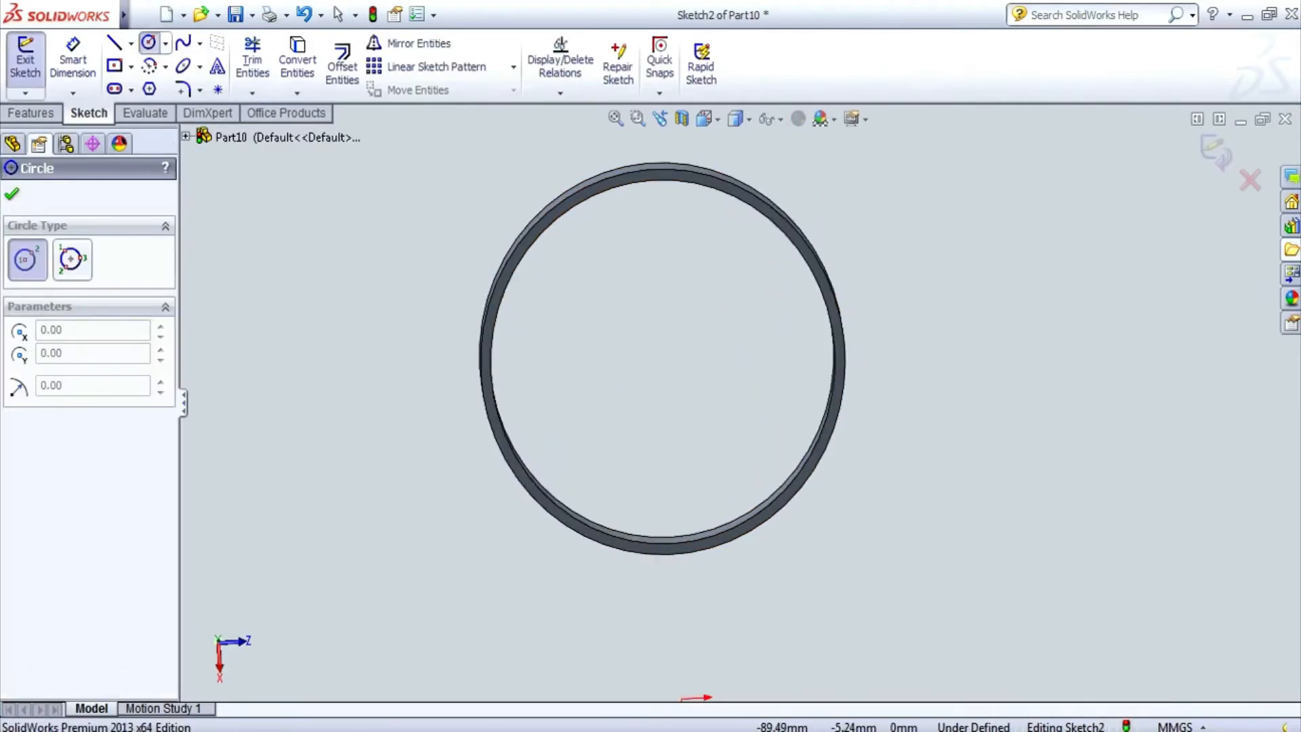
click(662, 361)
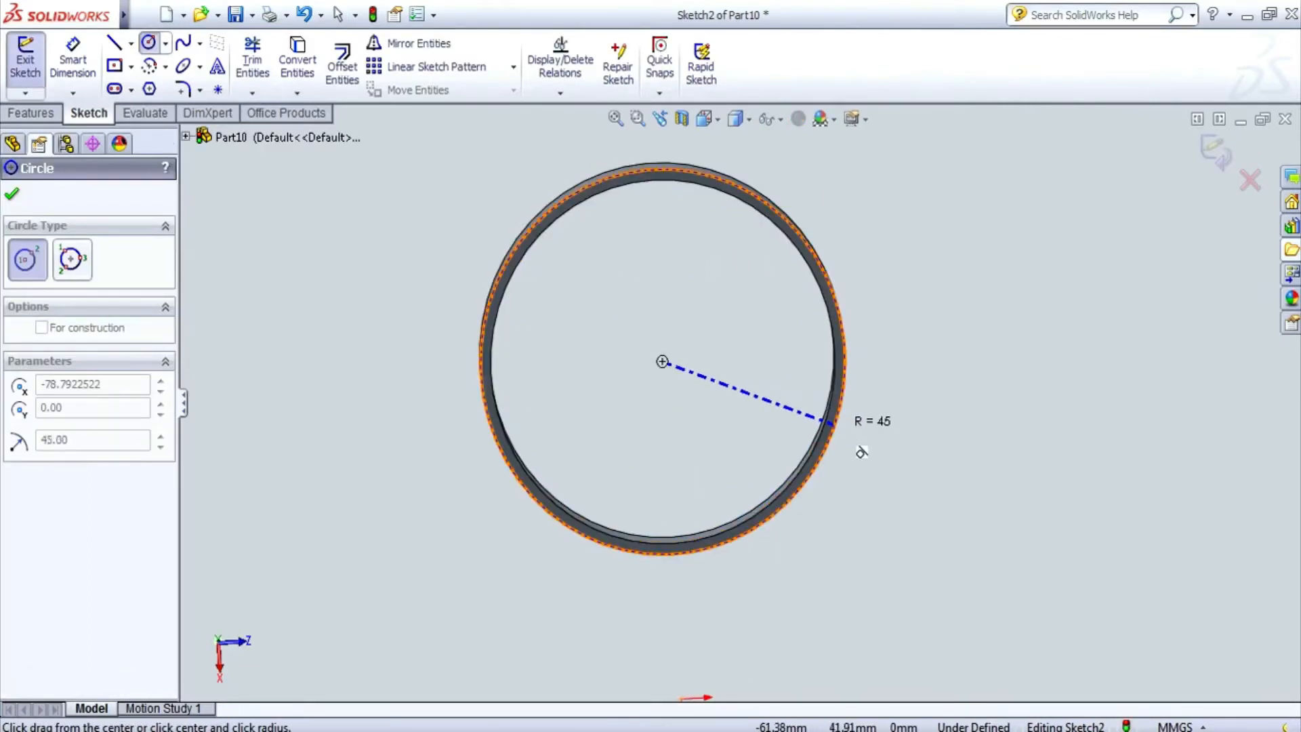
click(847, 423)
- Extrude the 45 mm radius circle 10 mm outward to close that end of the ring
click(30, 112)
click(33, 66)
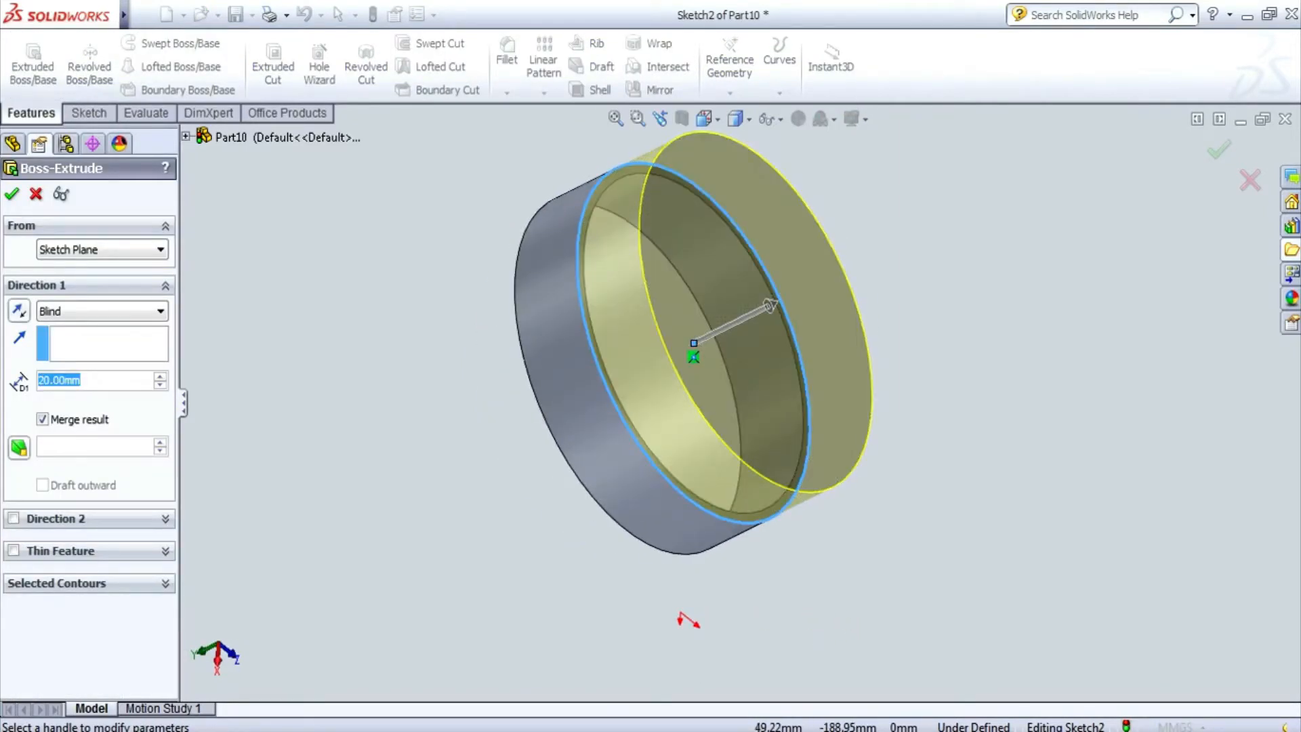
text(10)
key(Return)
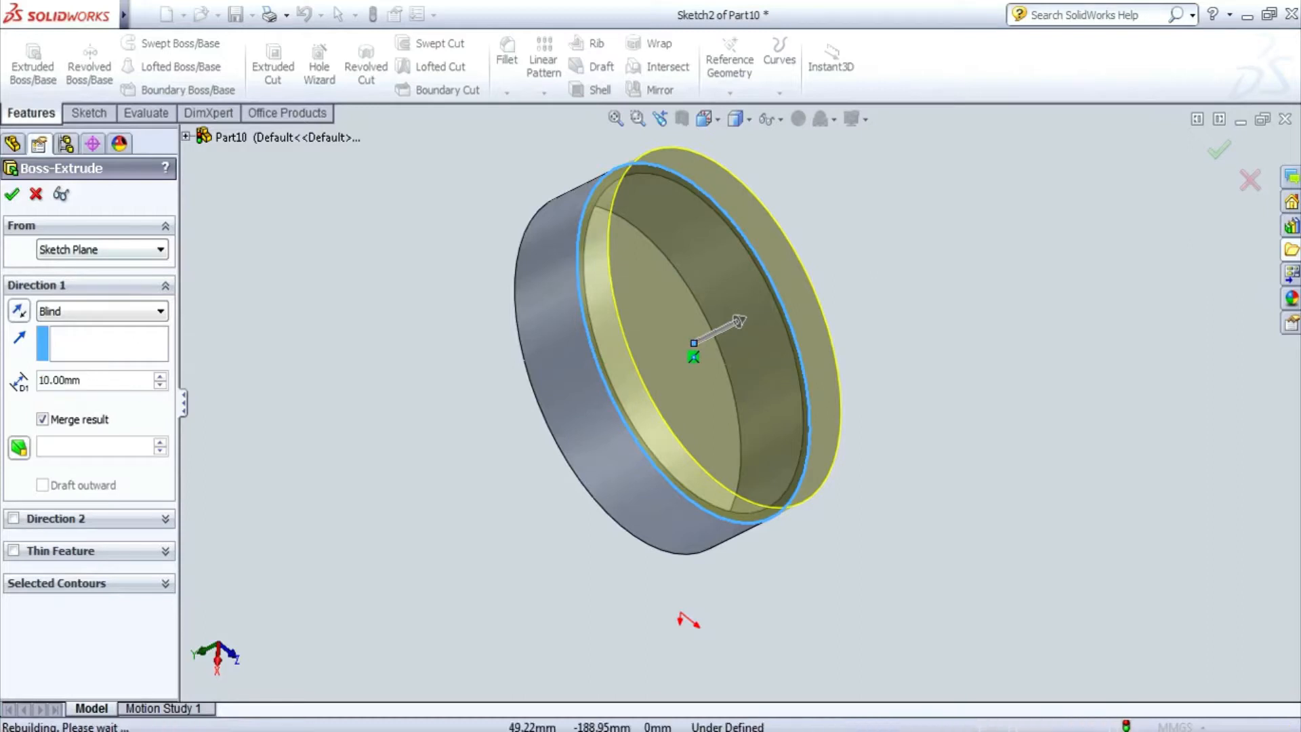
- Sketch a concentric circle on the closed end face and dimension its diameter to 80 mm
mouse_move(746, 345)
middle_down()
mouse_move(515, 345)
mouse_move(803, 345)
mouse_move(779, 342)
middle_up()
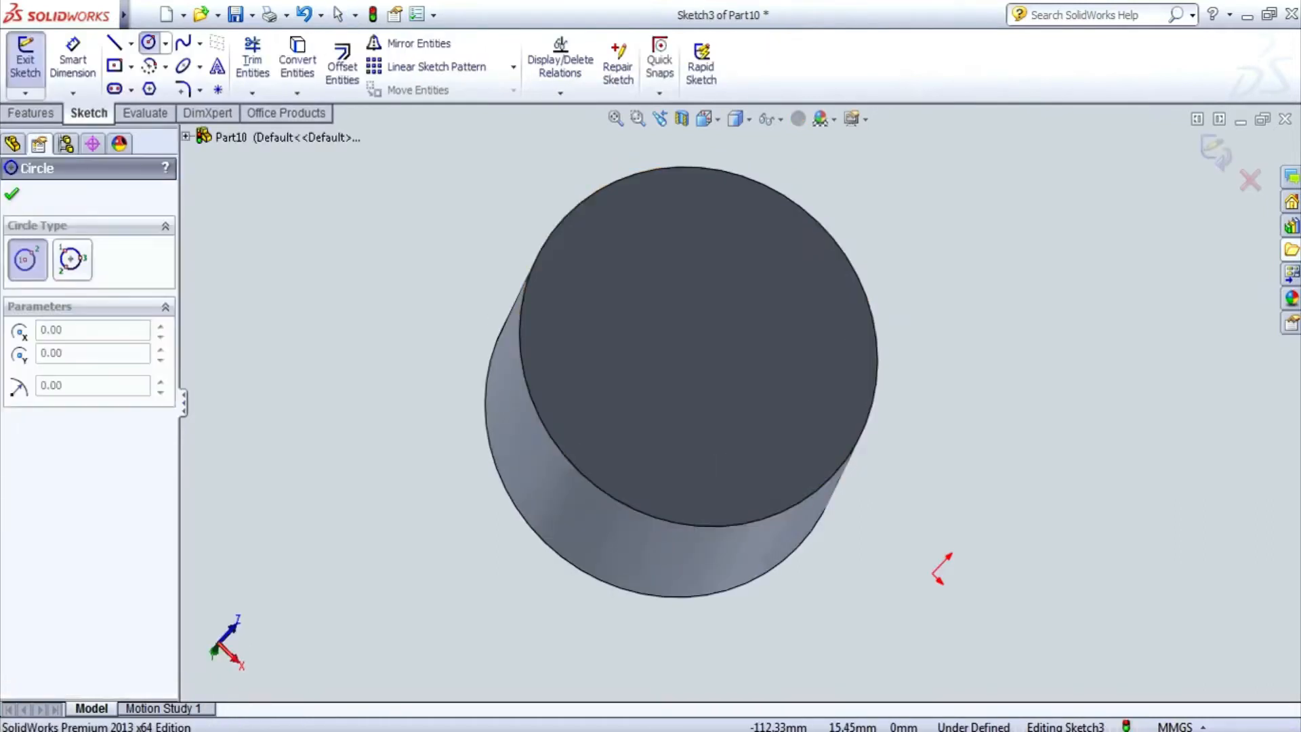
drag(697, 346, 713, 358)
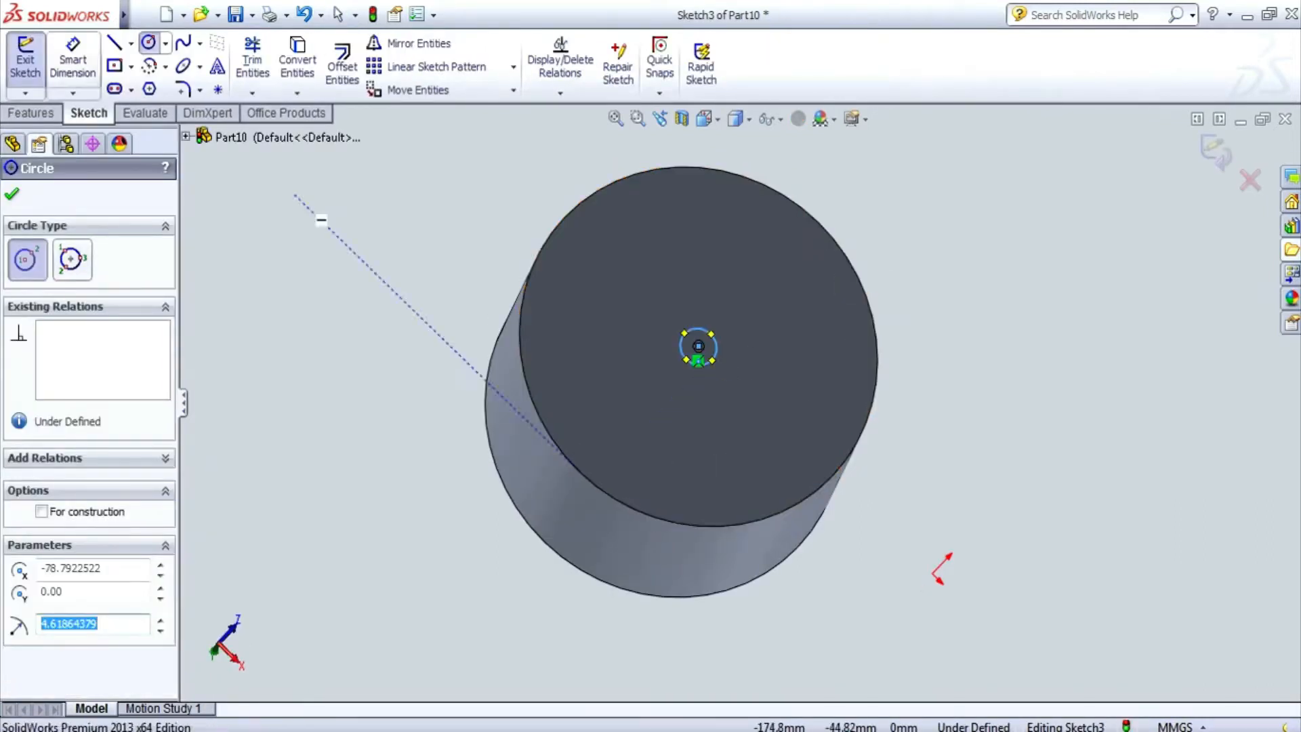
click(72, 61)
click(716, 347)
click(1084, 355)
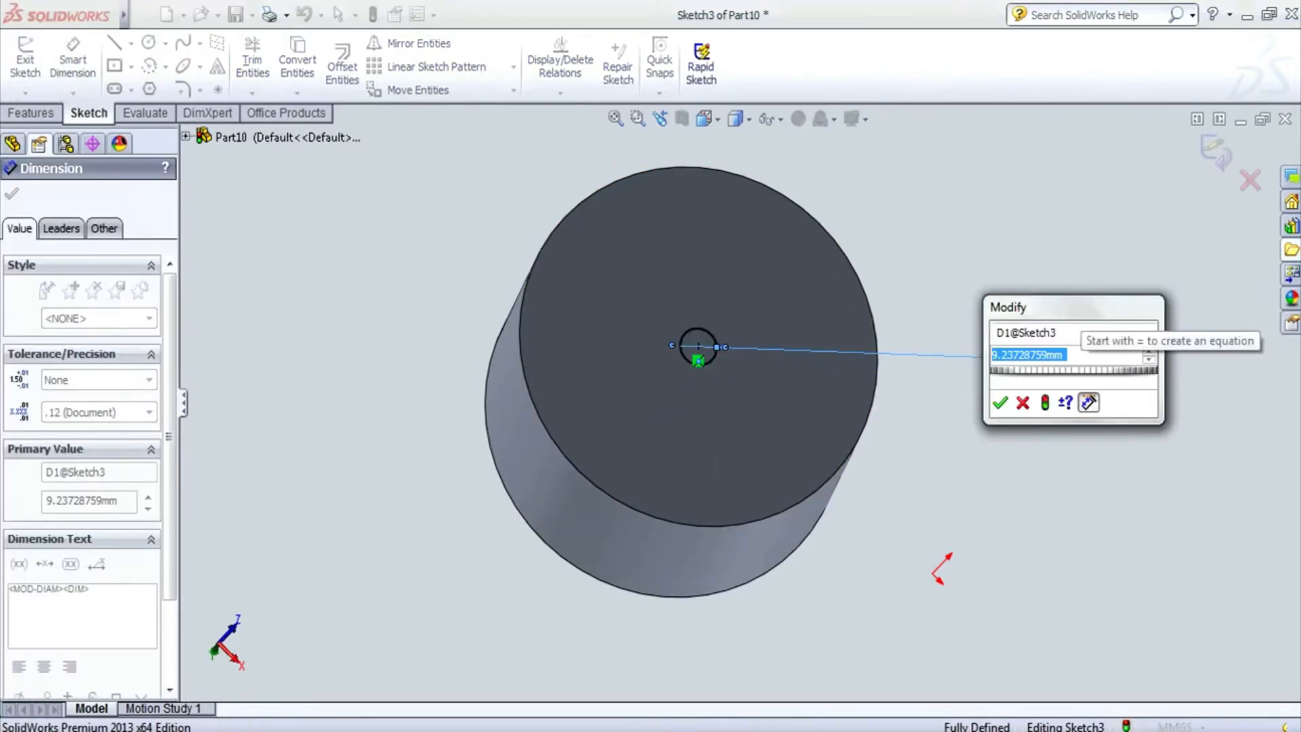
text(80)
key(Return)
- In the Bottom view, draw a circle centred on the 80 mm circle's upper quadrant point and dimension its diameter as 5 mm
click(148, 43)
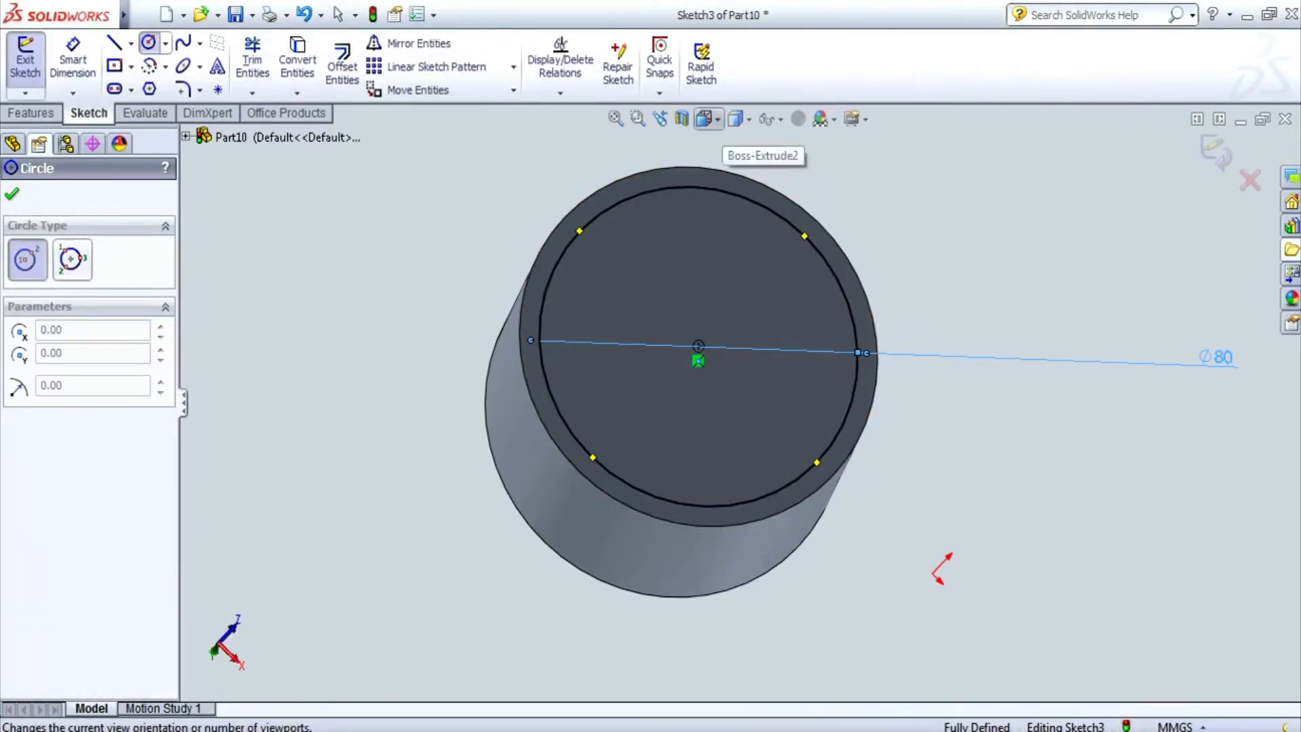
click(708, 119)
click(730, 168)
click(708, 118)
click(747, 169)
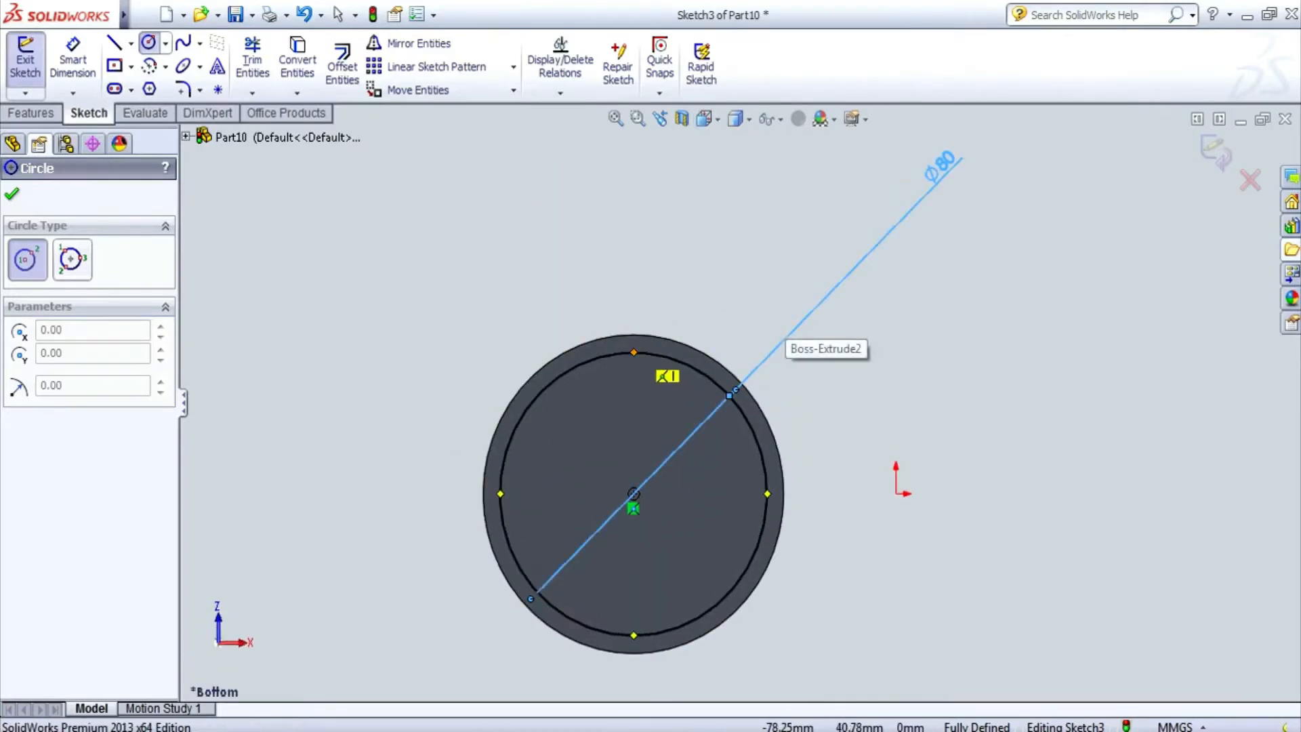
click(634, 353)
click(645, 354)
click(73, 61)
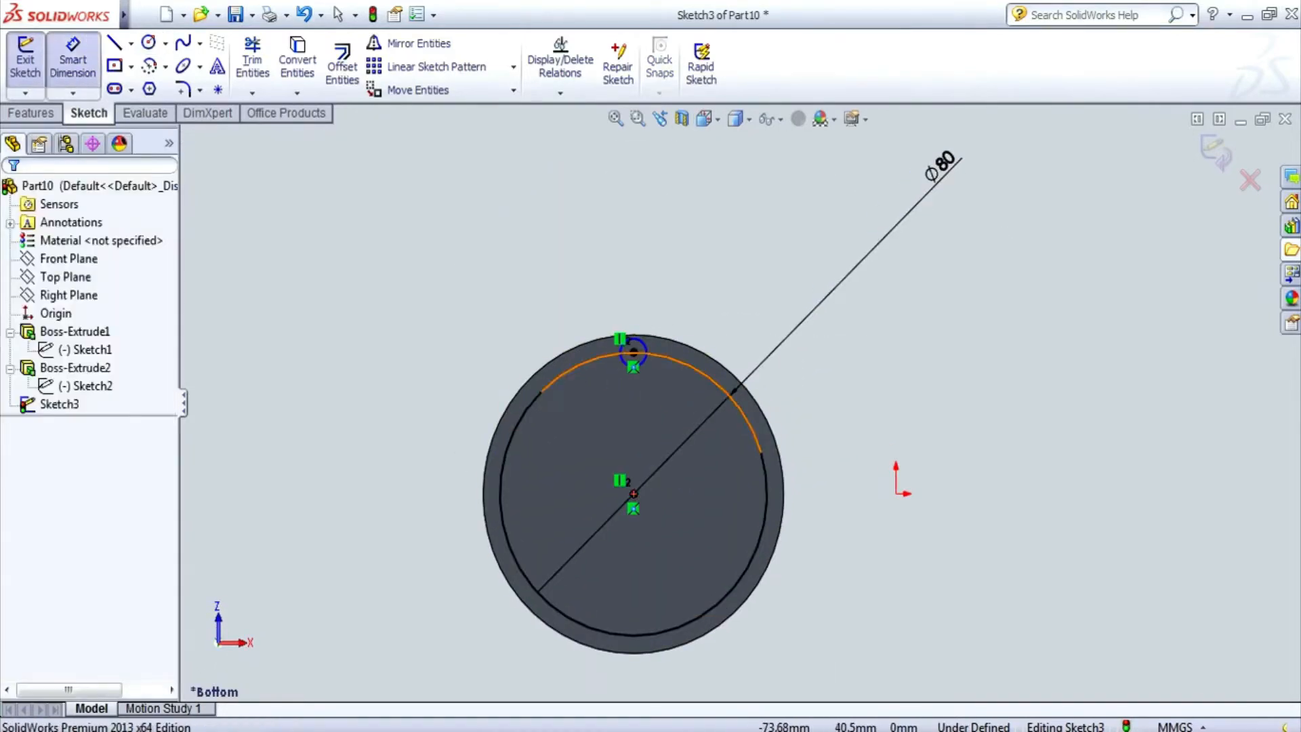
click(633, 352)
click(660, 281)
key(Return)
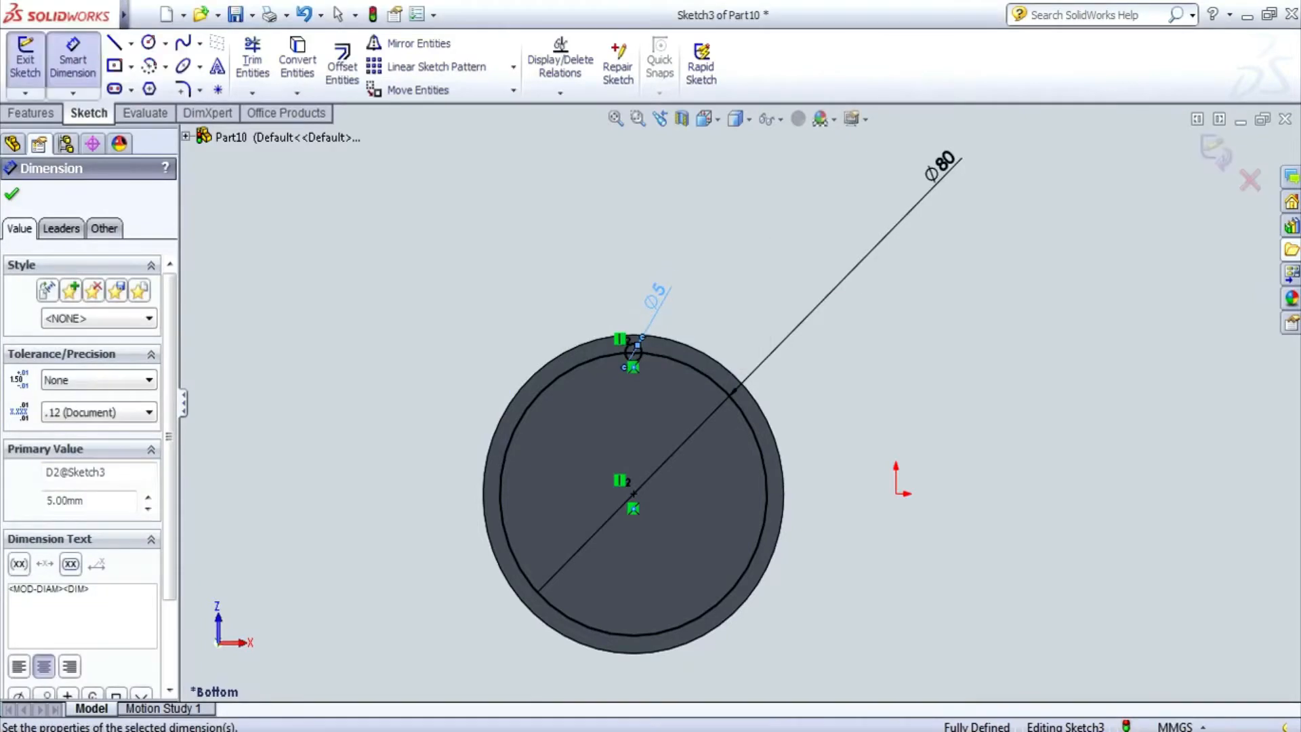
- Draw a circle centred on the 80 mm circle's right quadrant point and set its diameter to 5 mm
click(148, 43)
click(791, 520)
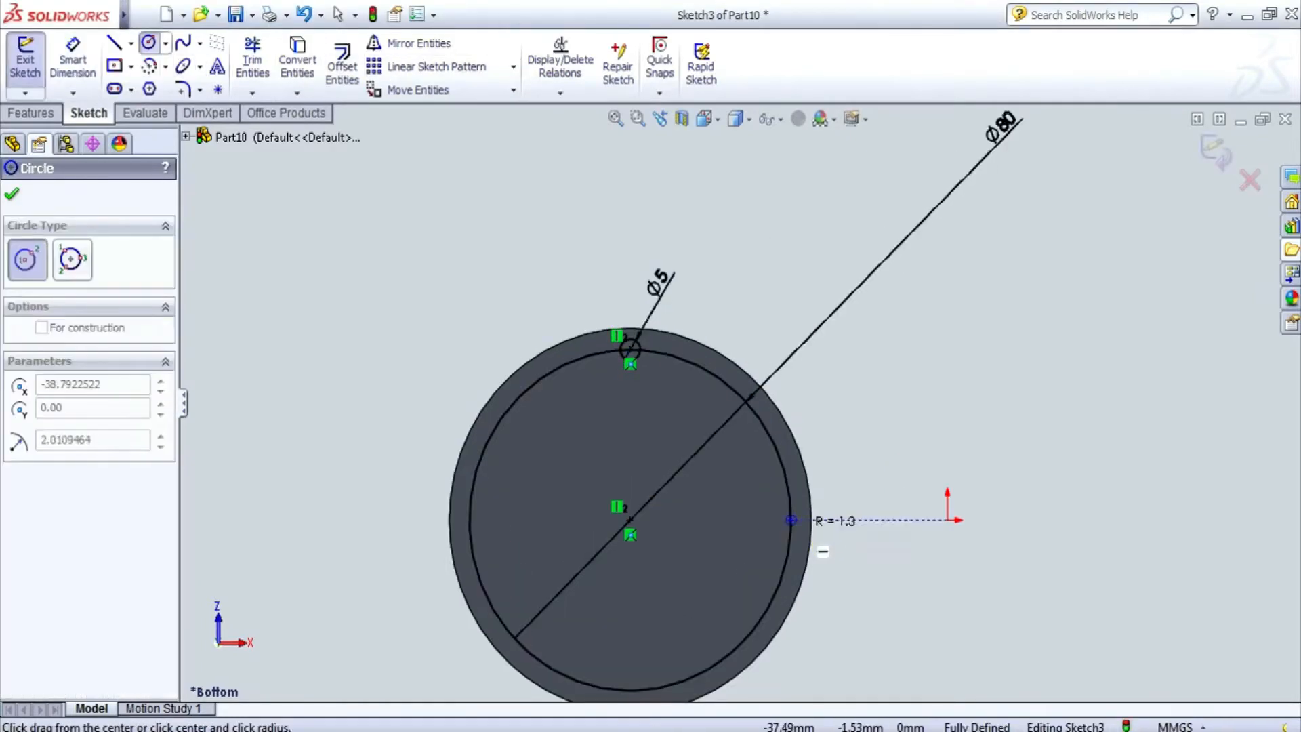
click(802, 527)
click(72, 61)
click(790, 519)
click(864, 452)
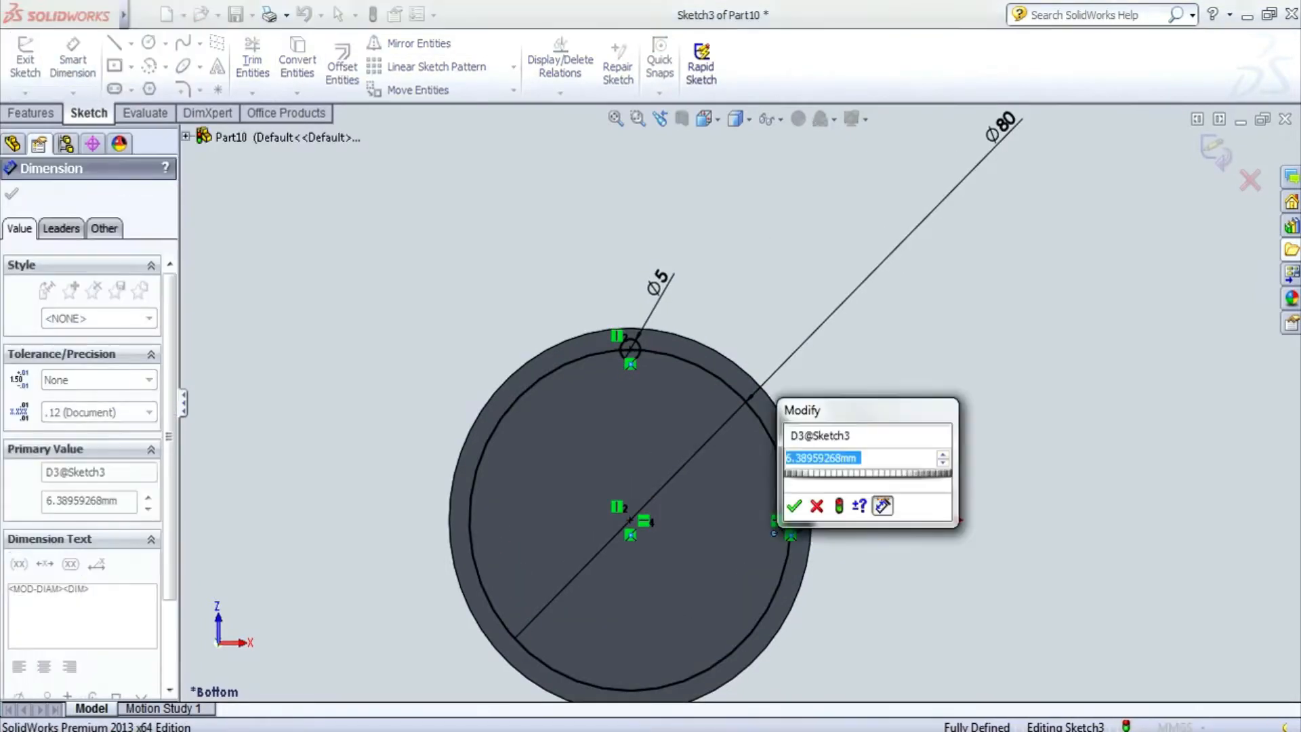
text(5)
key(Return)
- Draw a circle centred on the 80 mm circle's left quadrant point and set its diameter to 5 mm
click(149, 43)
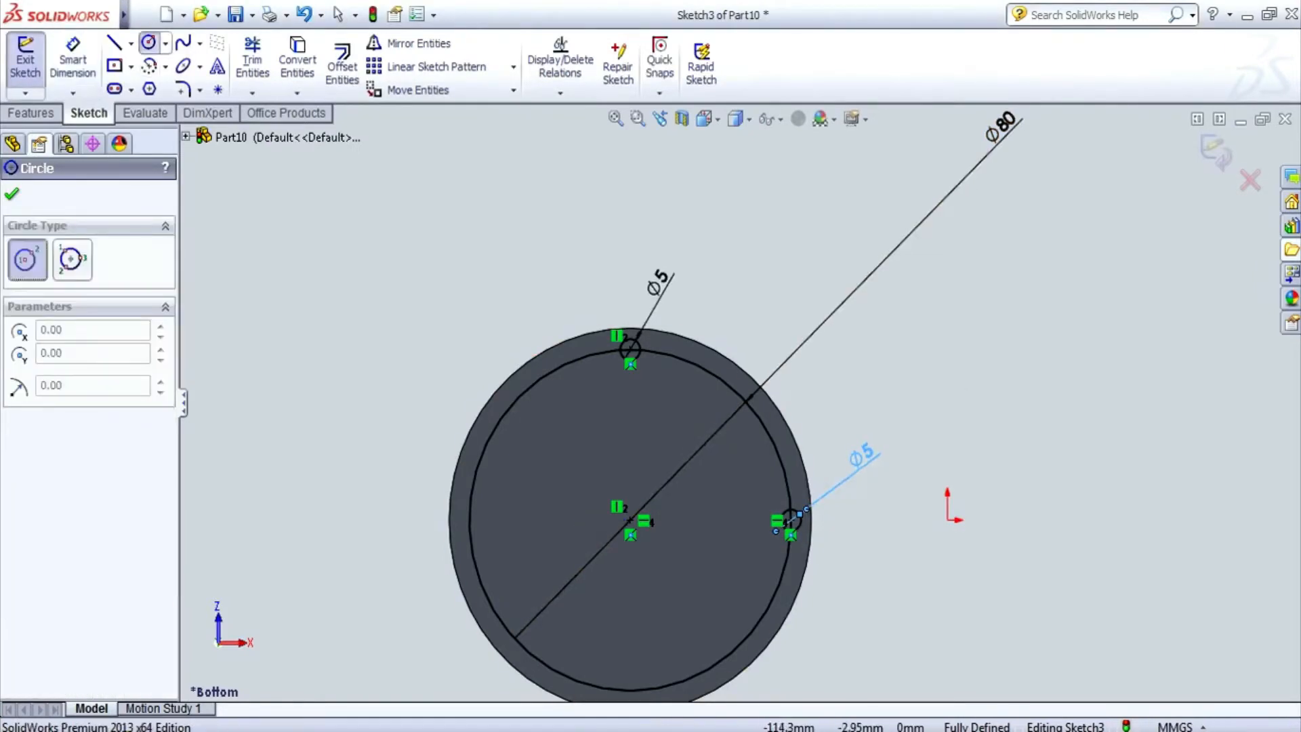
click(470, 520)
click(470, 507)
key(Escape)
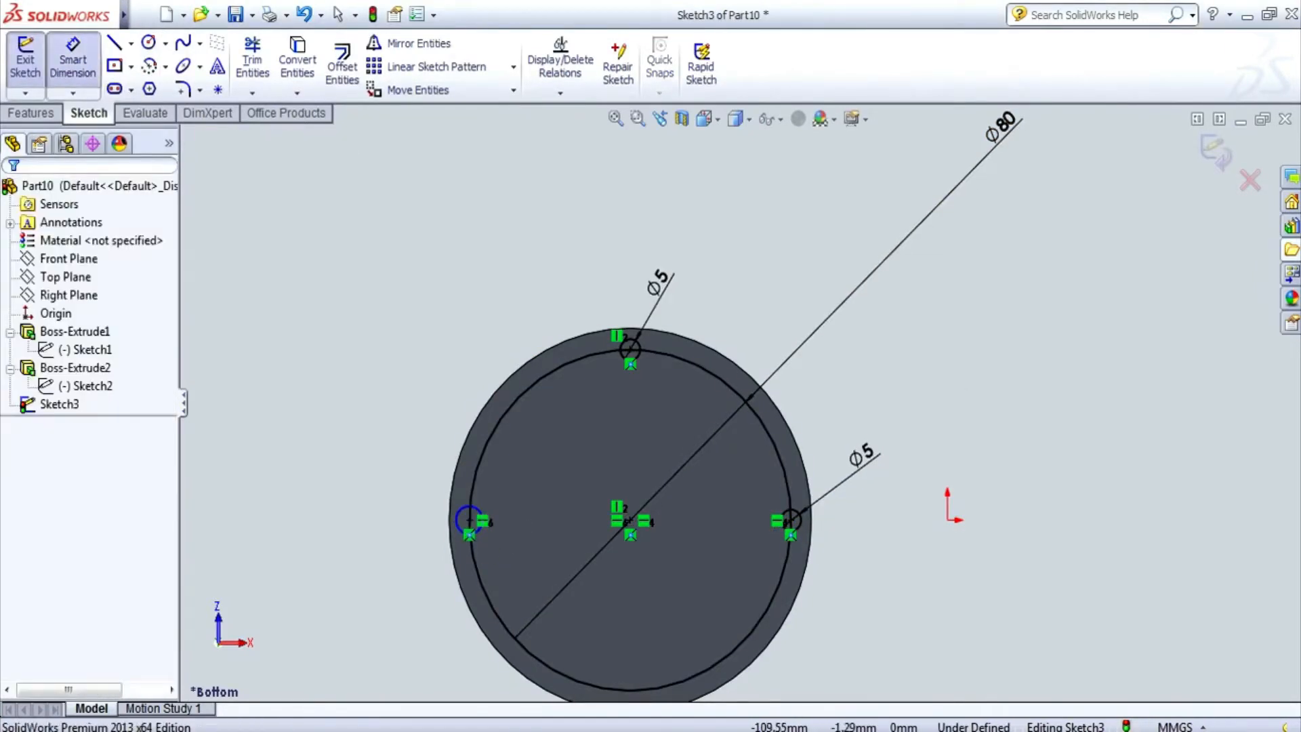
click(460, 509)
click(428, 428)
text(5)
key(Return)
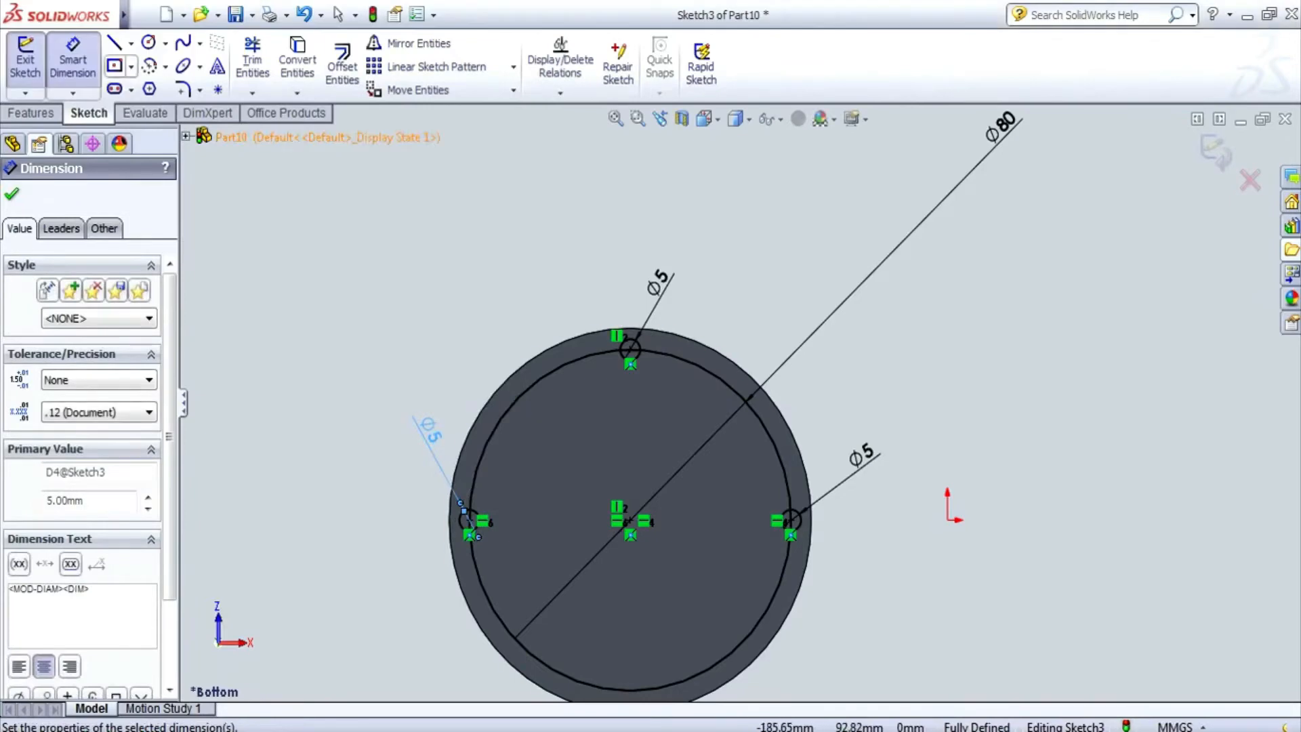
- Draw a circle centred on the 80 mm circle's lower quadrant point and set its diameter to 5 mm
click(149, 43)
scroll(637, 698, down, 2)
click(623, 682)
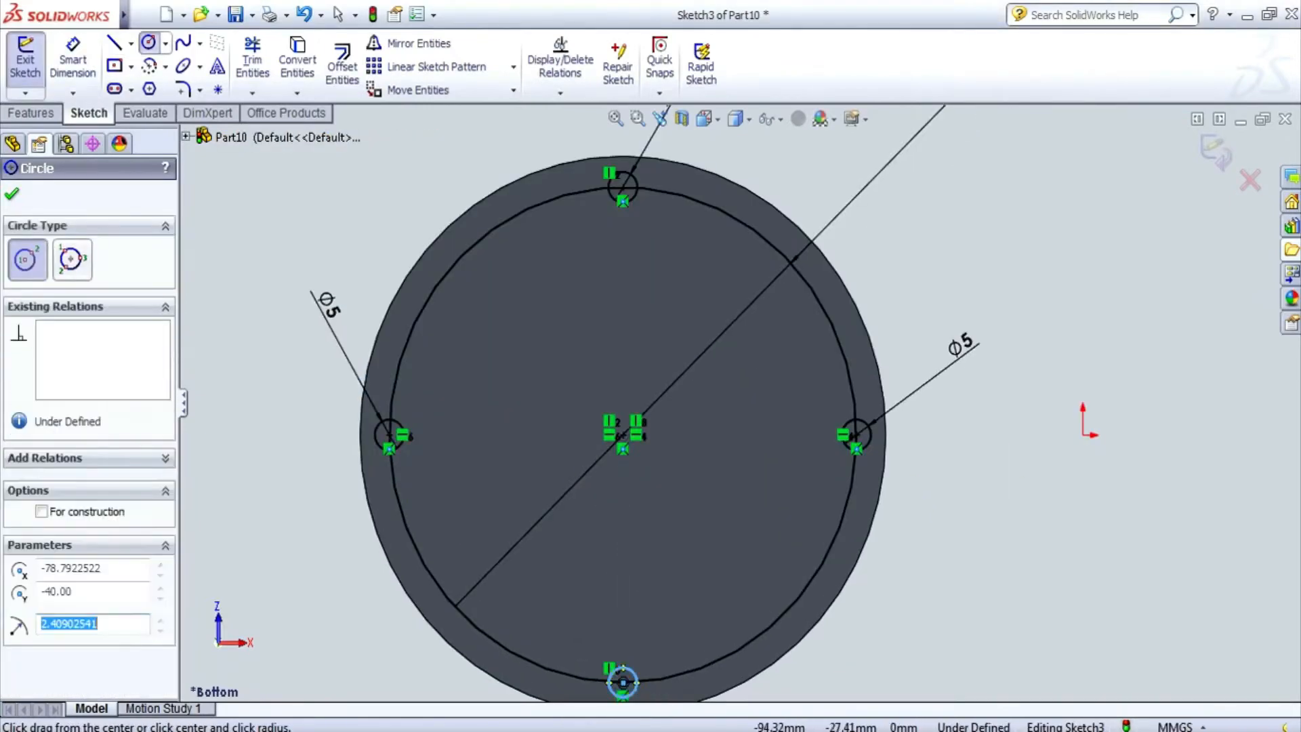
key(Escape)
scroll(739, 399, up, 3)
click(678, 571)
click(699, 604)
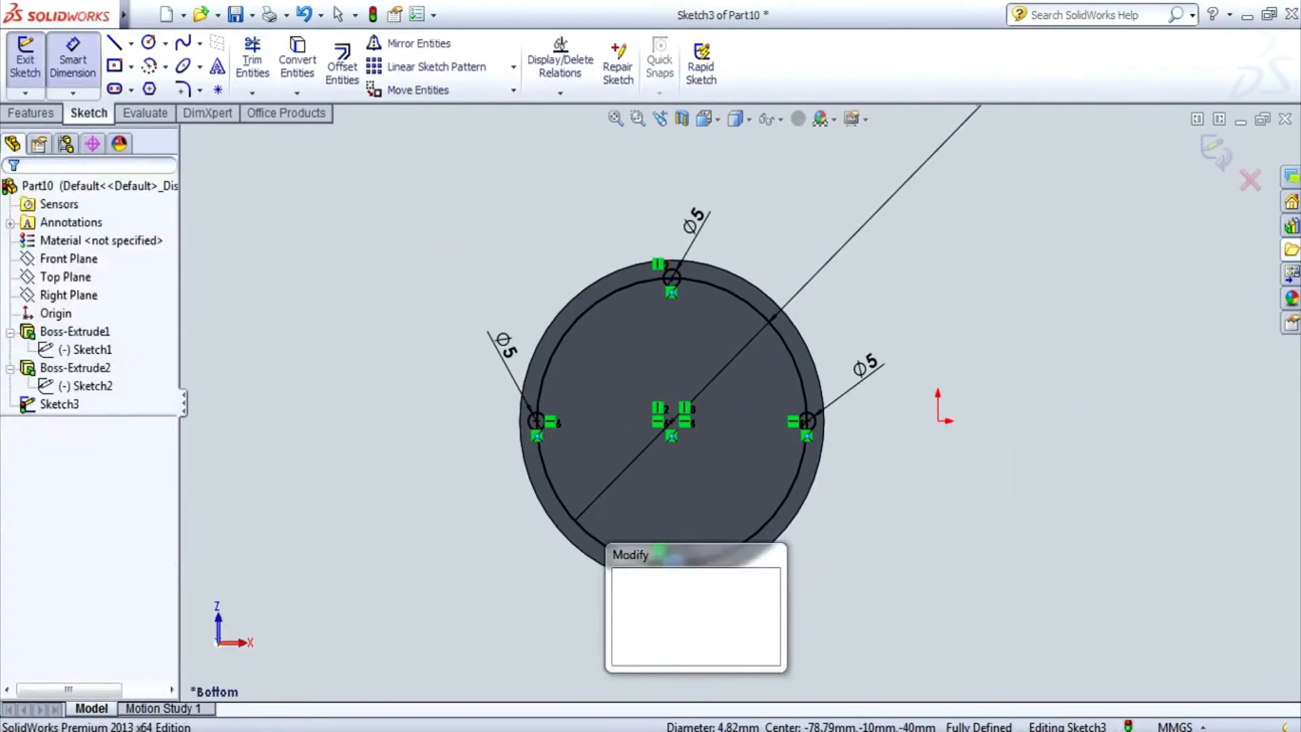
text(5)
key(Return)
- Cut-extrude only the four 5 mm circles into the end face as holes, with a blind depth of 30 mm
middle_drag(830, 488, 839, 310)
middle_drag(575, 310, 548, 352)
right_click(1044, 588)
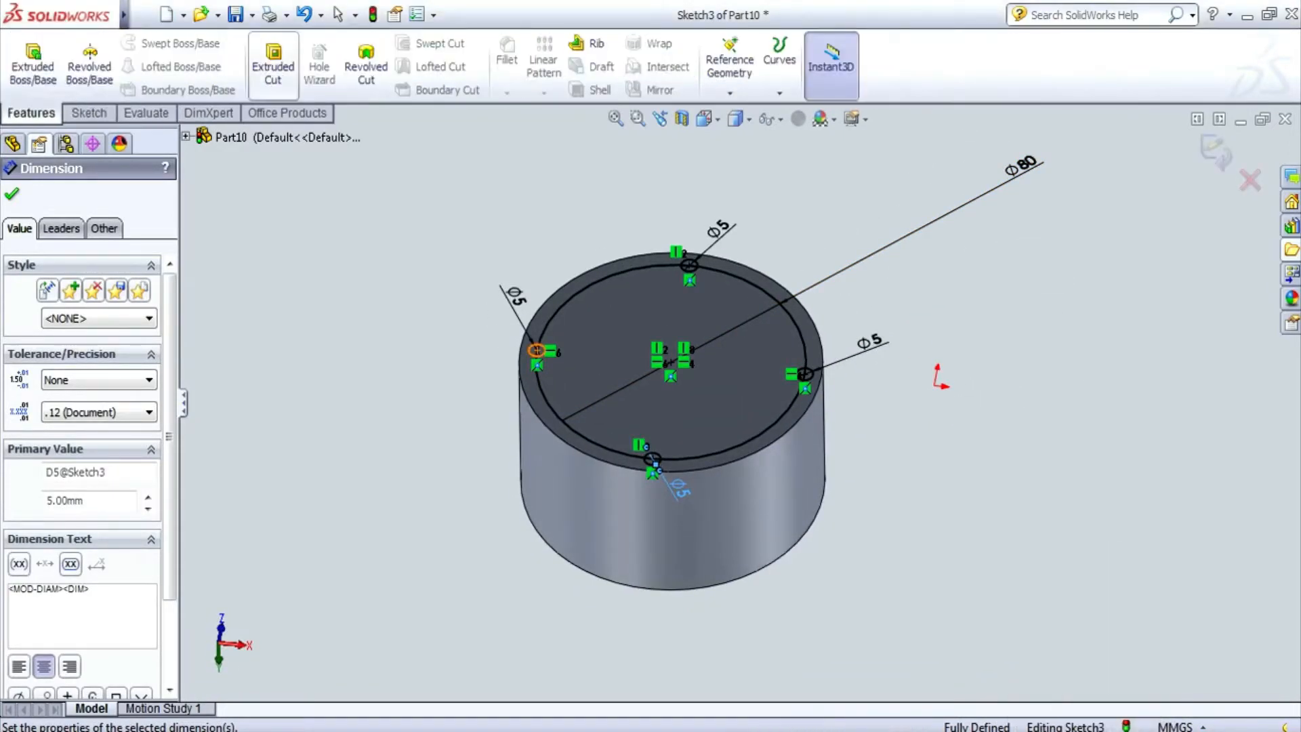
click(272, 66)
scroll(621, 440, down, 4)
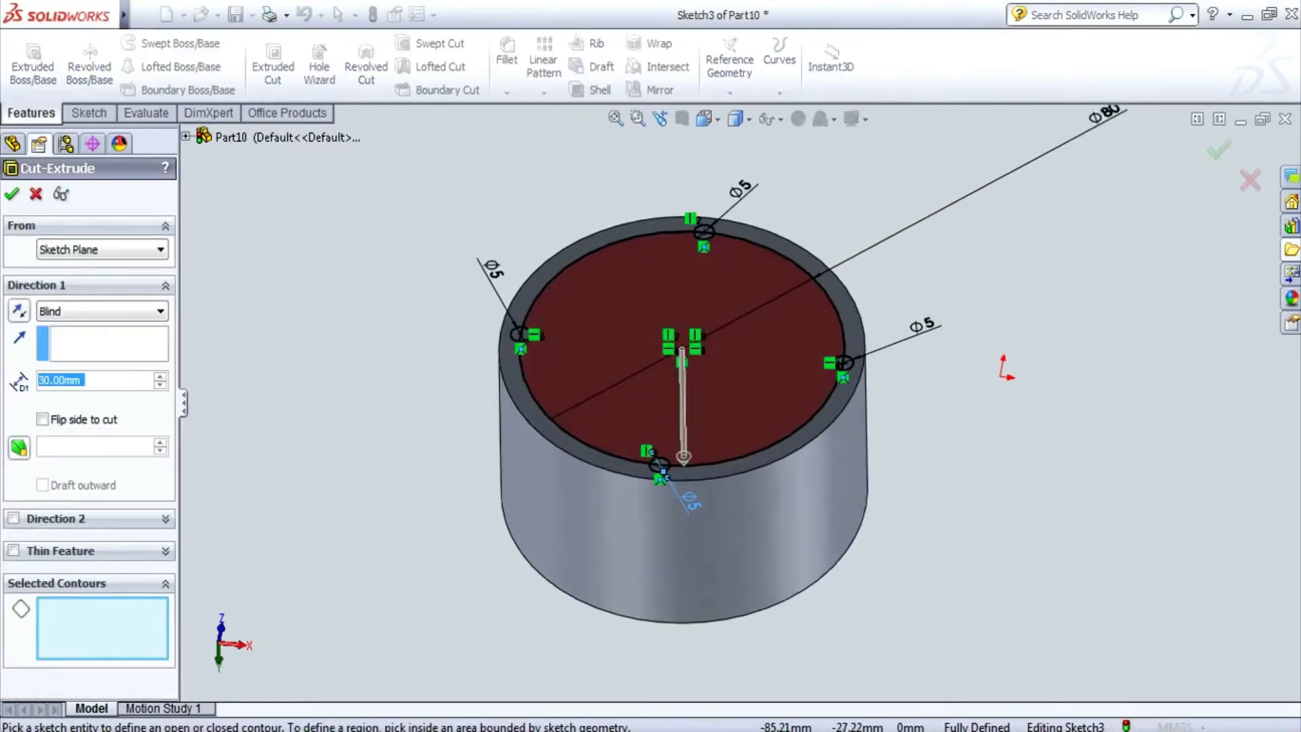
click(685, 481)
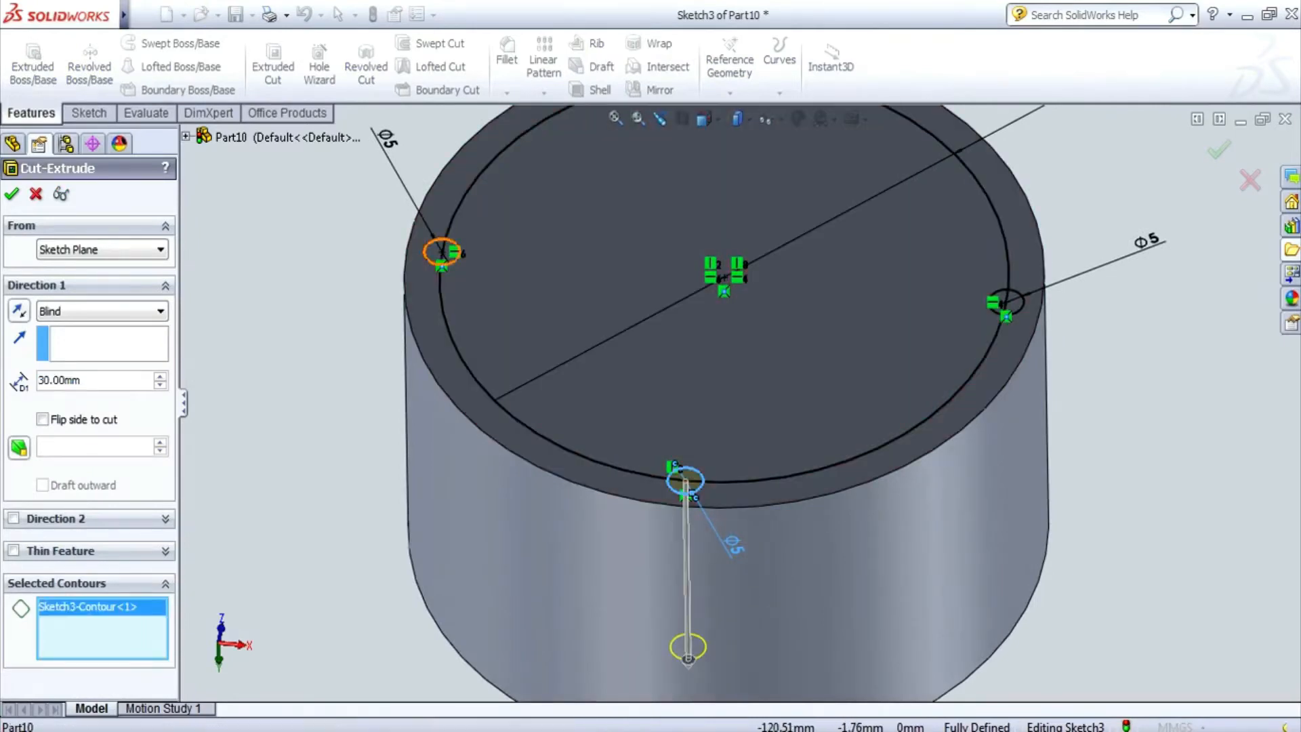
click(441, 252)
click(1014, 302)
scroll(596, 440, up, 4)
scroll(745, 139, down, 4)
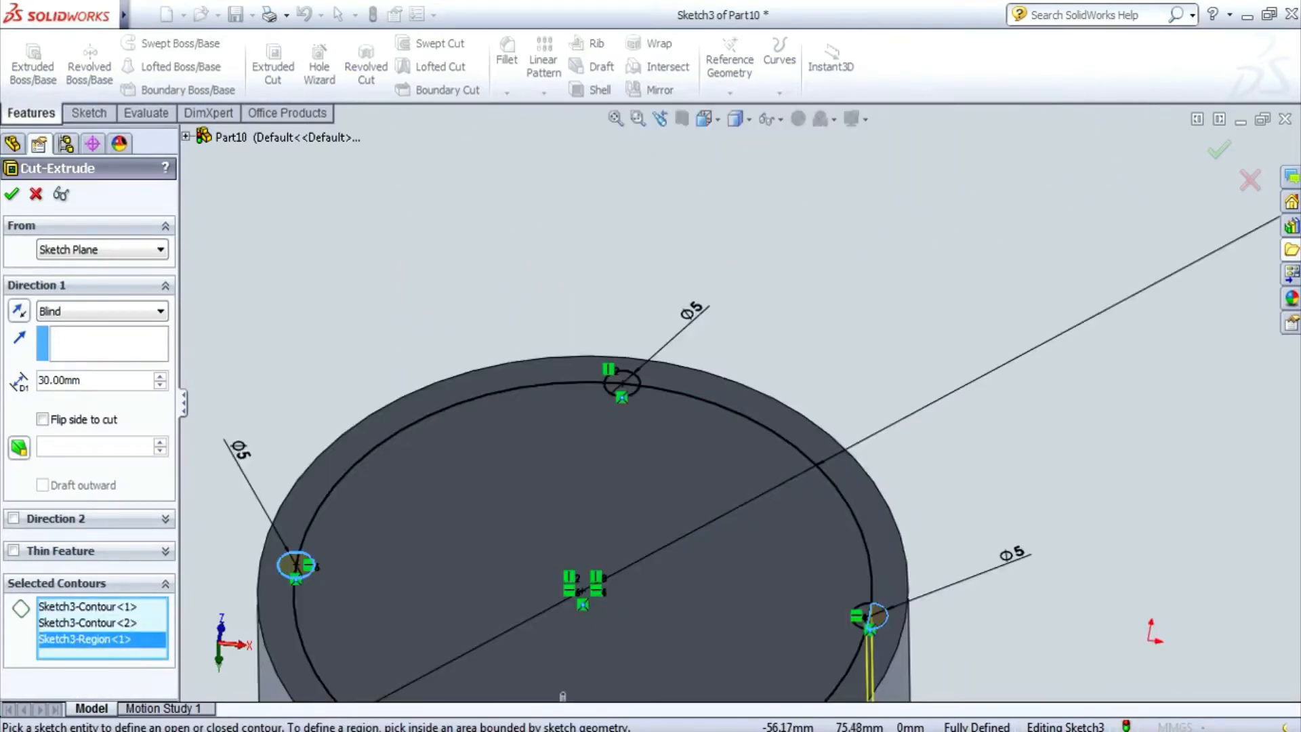
click(628, 372)
click(102, 311)
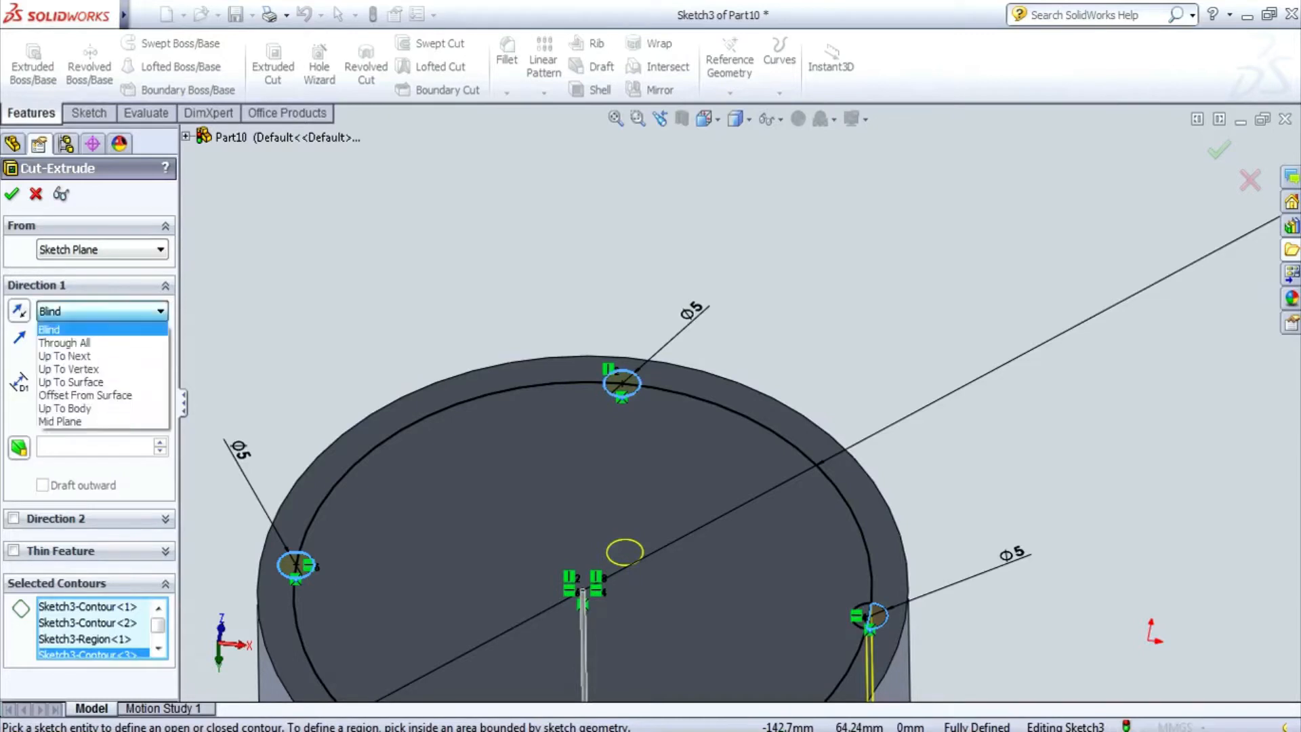
click(61, 331)
click(11, 194)
scroll(739, 402, up, 3)
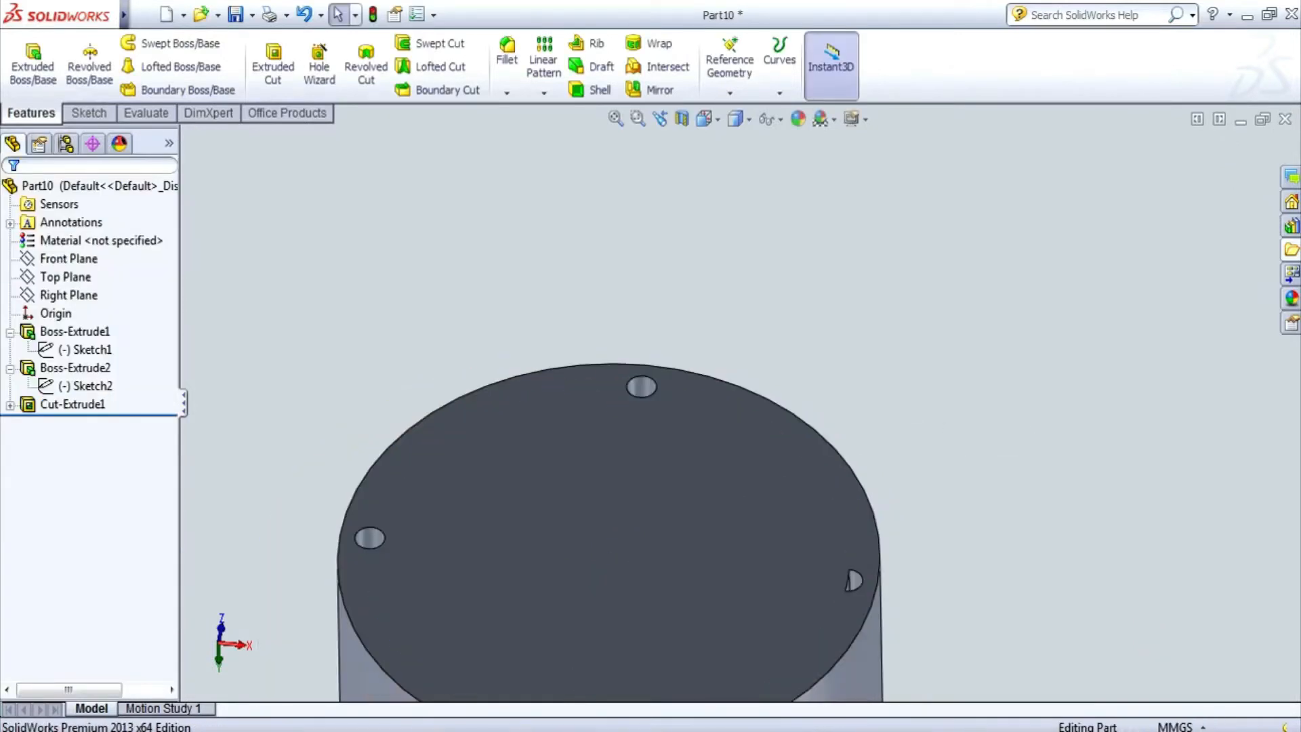
- Start a sketch on the drilled end face and draw a concentric circle about 51 mm in diameter
click(88, 113)
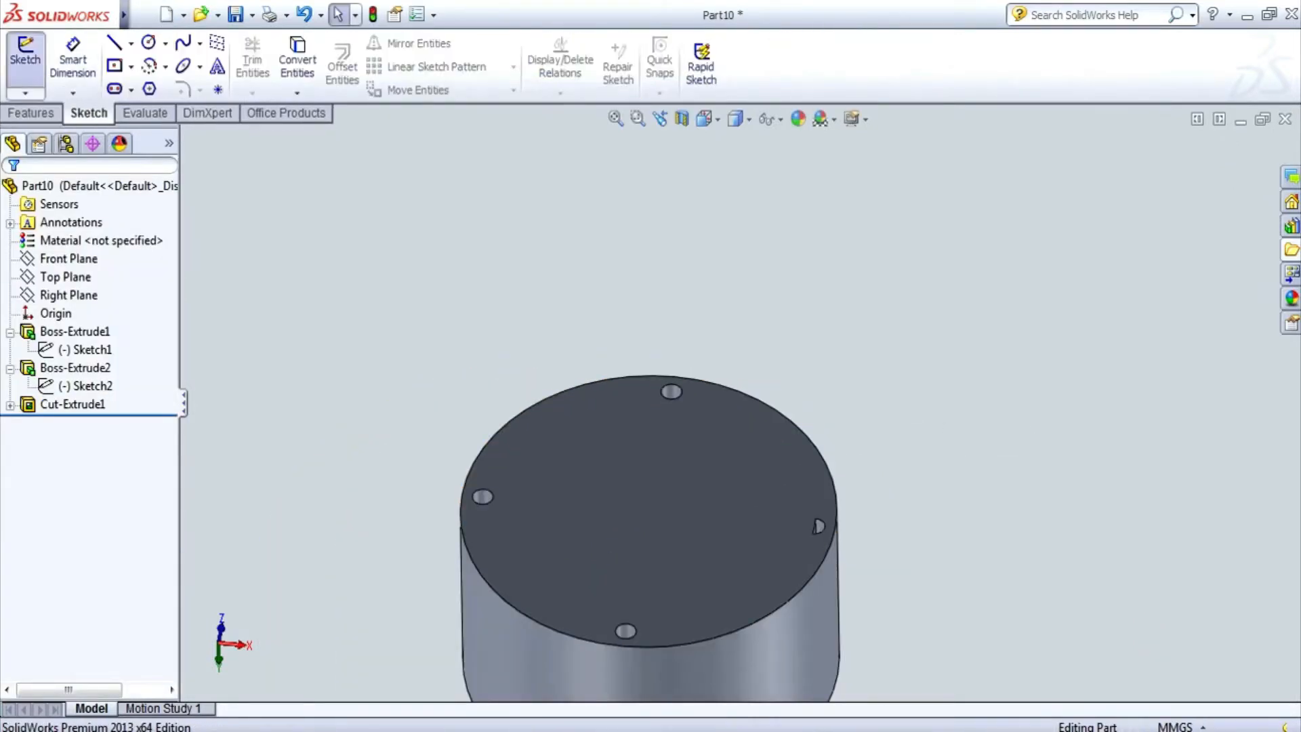
click(25, 57)
click(647, 508)
click(148, 42)
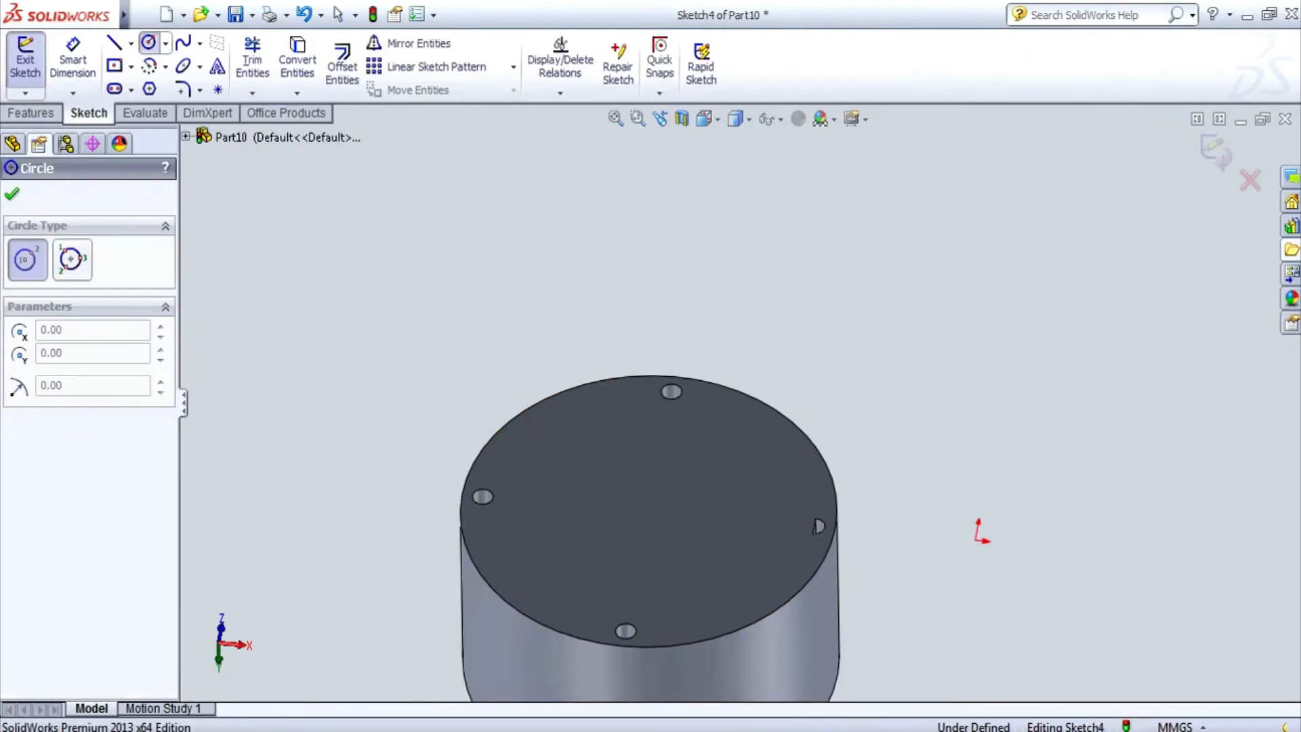
click(648, 510)
click(754, 515)
click(25, 57)
click(73, 61)
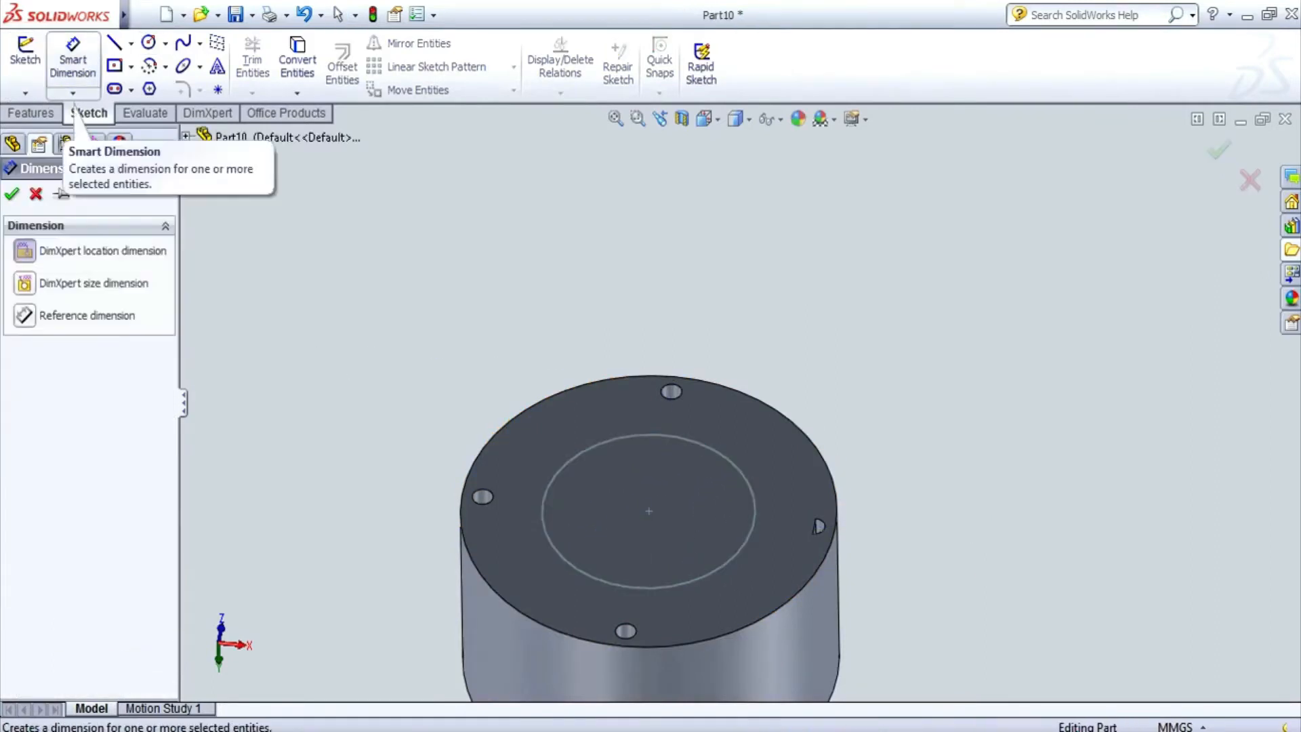
click(25, 58)
click(754, 515)
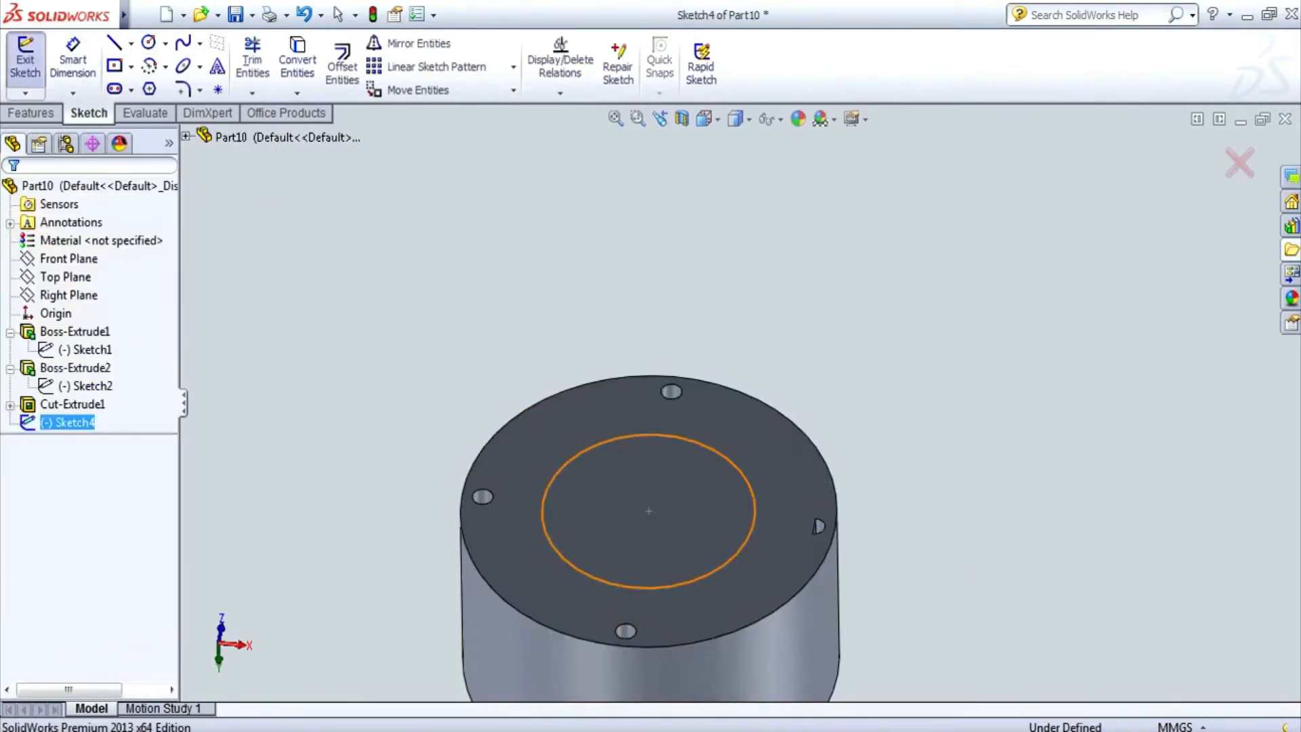
- Dimension the centre circle's diameter and set it to 40 mm
click(73, 61)
click(747, 482)
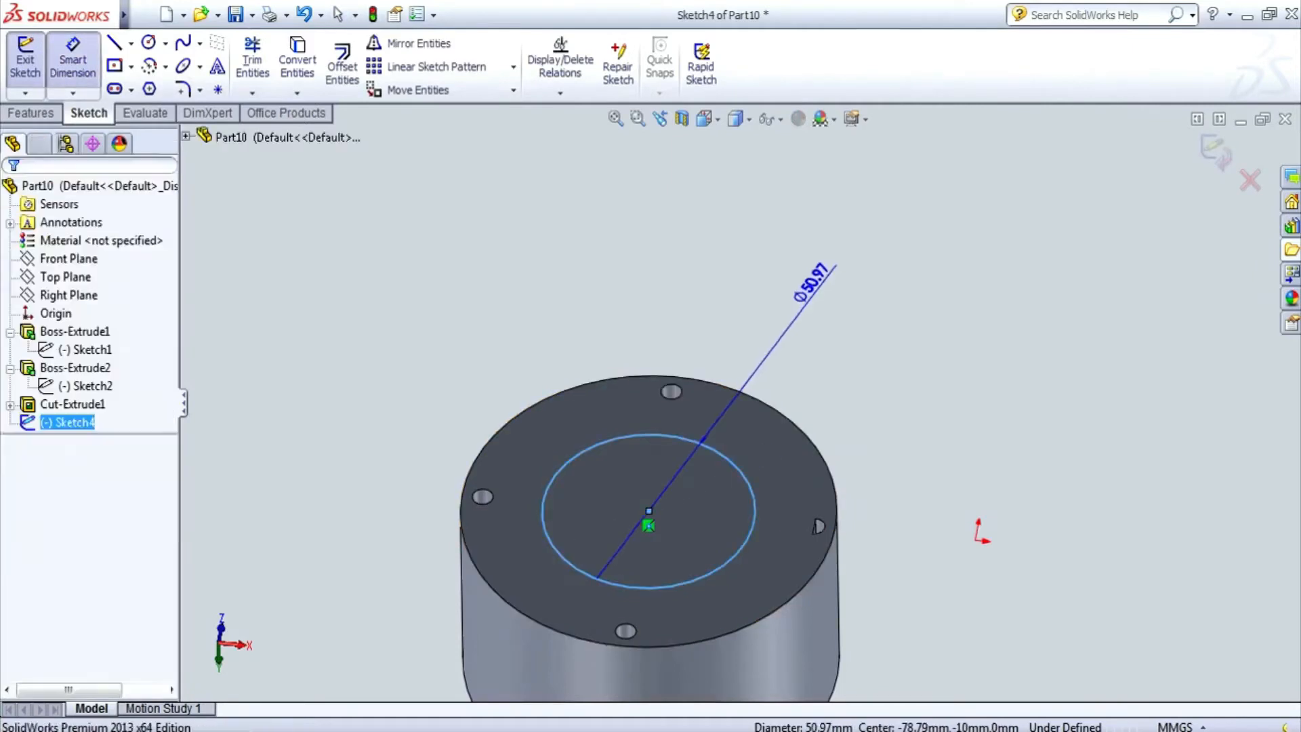
click(812, 282)
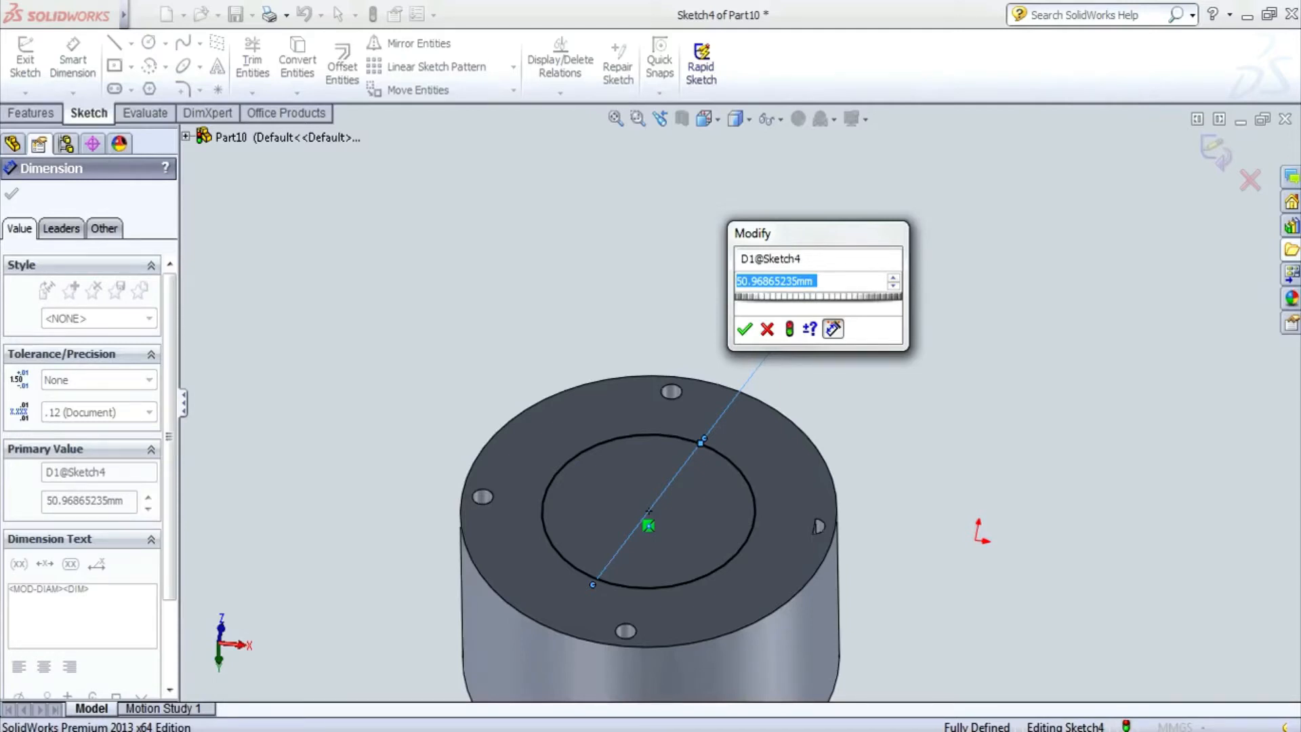
text(40)
key(Return)
- Draw a larger circle concentric with the 40 mm circle and dimension its diameter to 50 mm
click(148, 43)
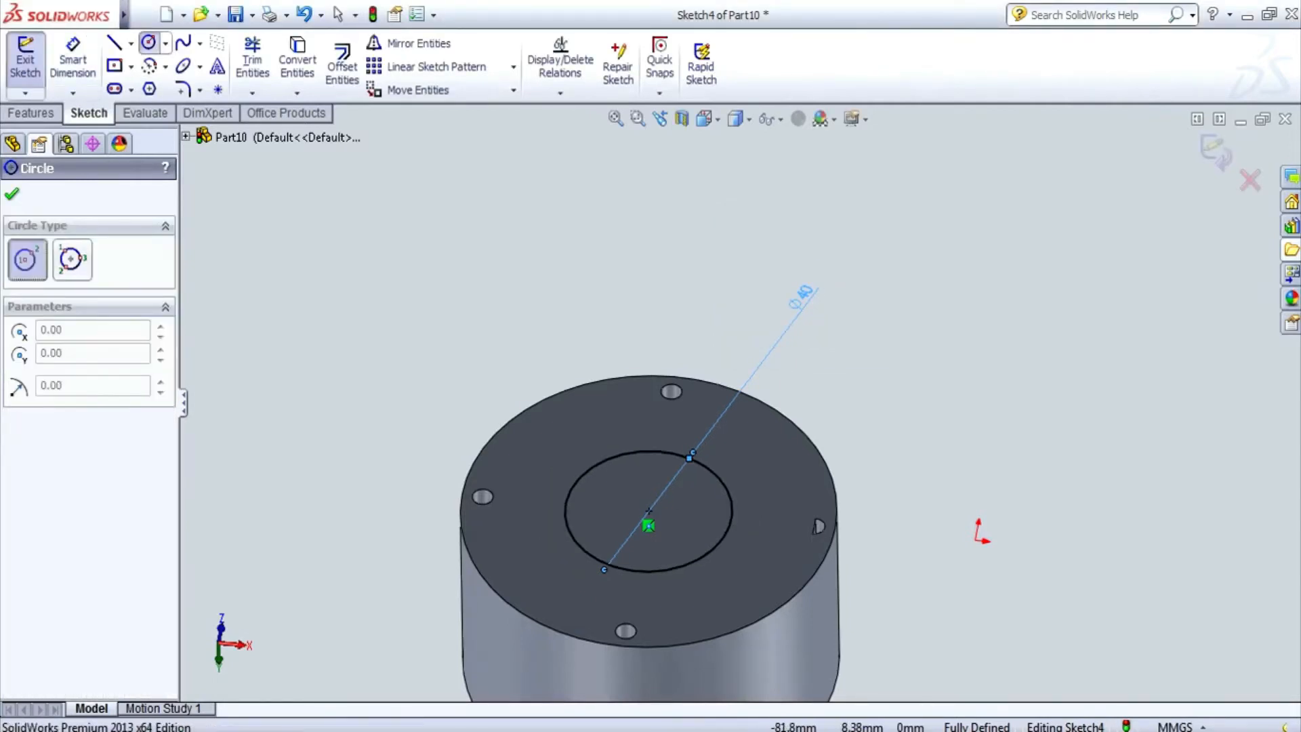
click(648, 511)
click(741, 576)
click(73, 59)
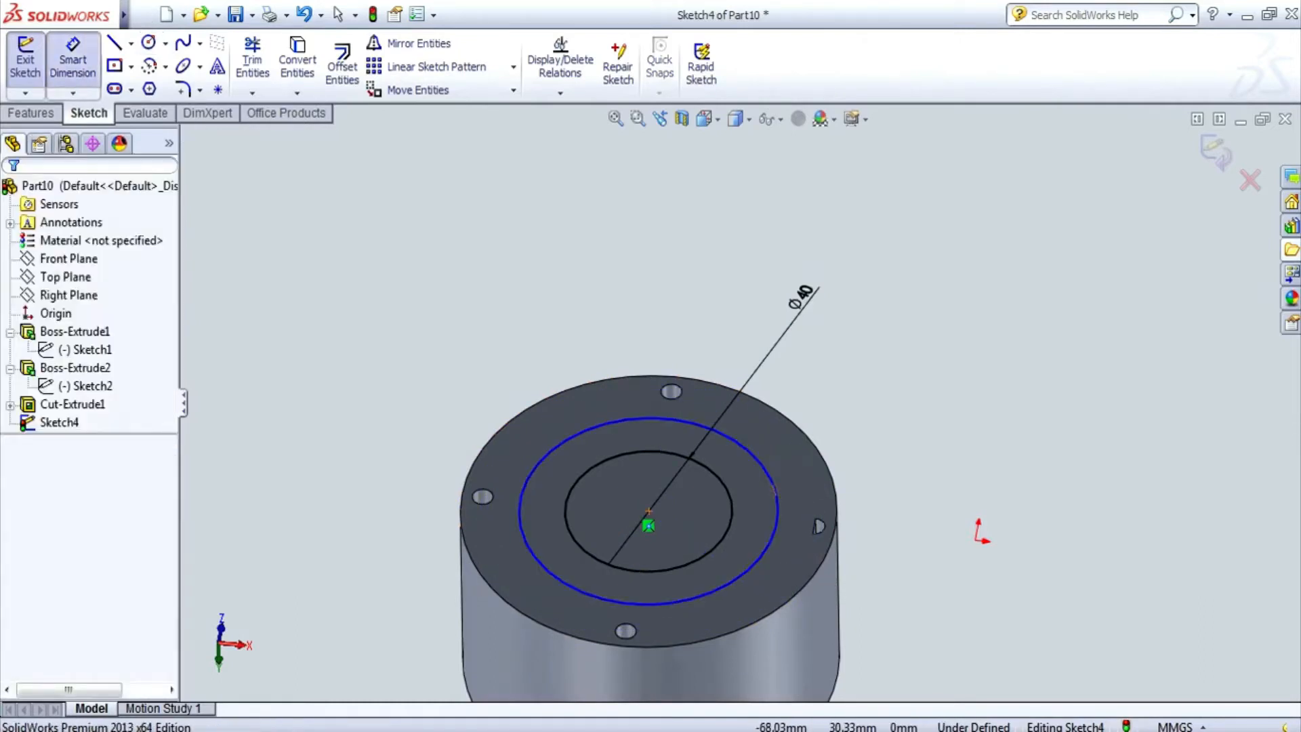
click(709, 427)
click(874, 399)
text(50)
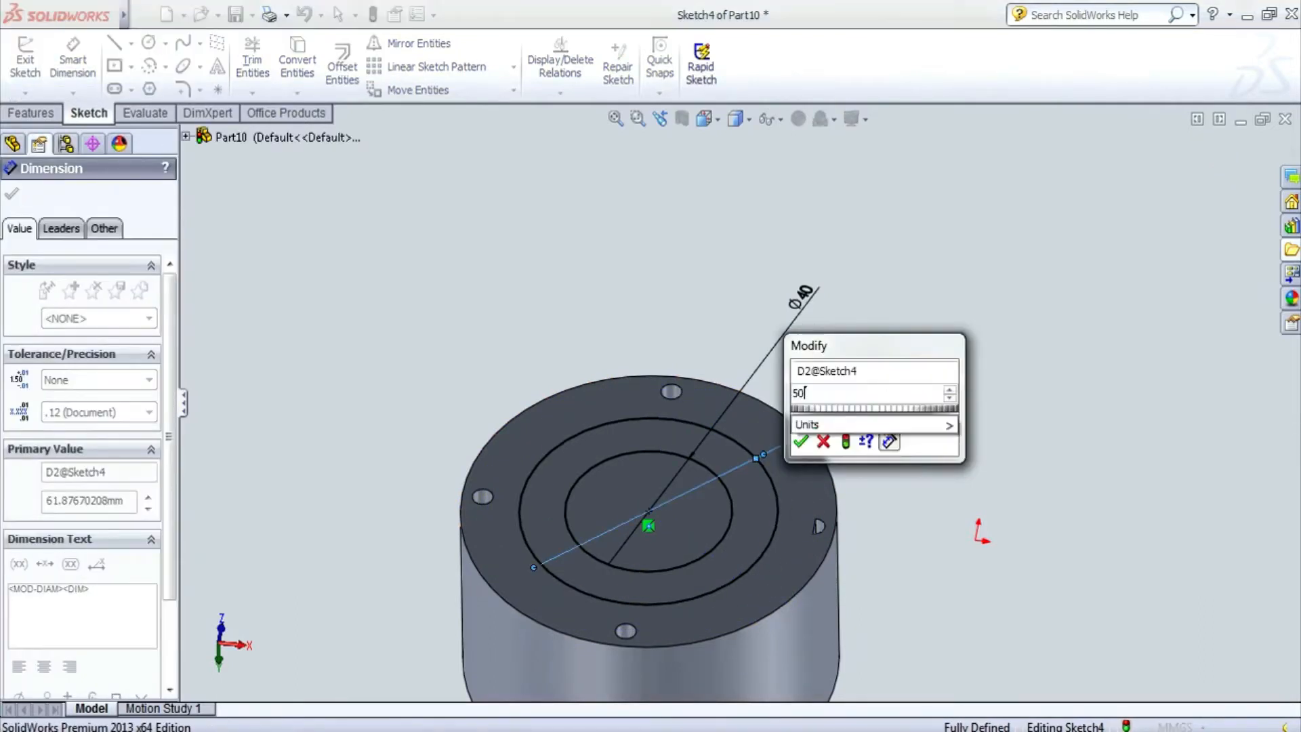
key(Return)
scroll(809, 419, down, 1)
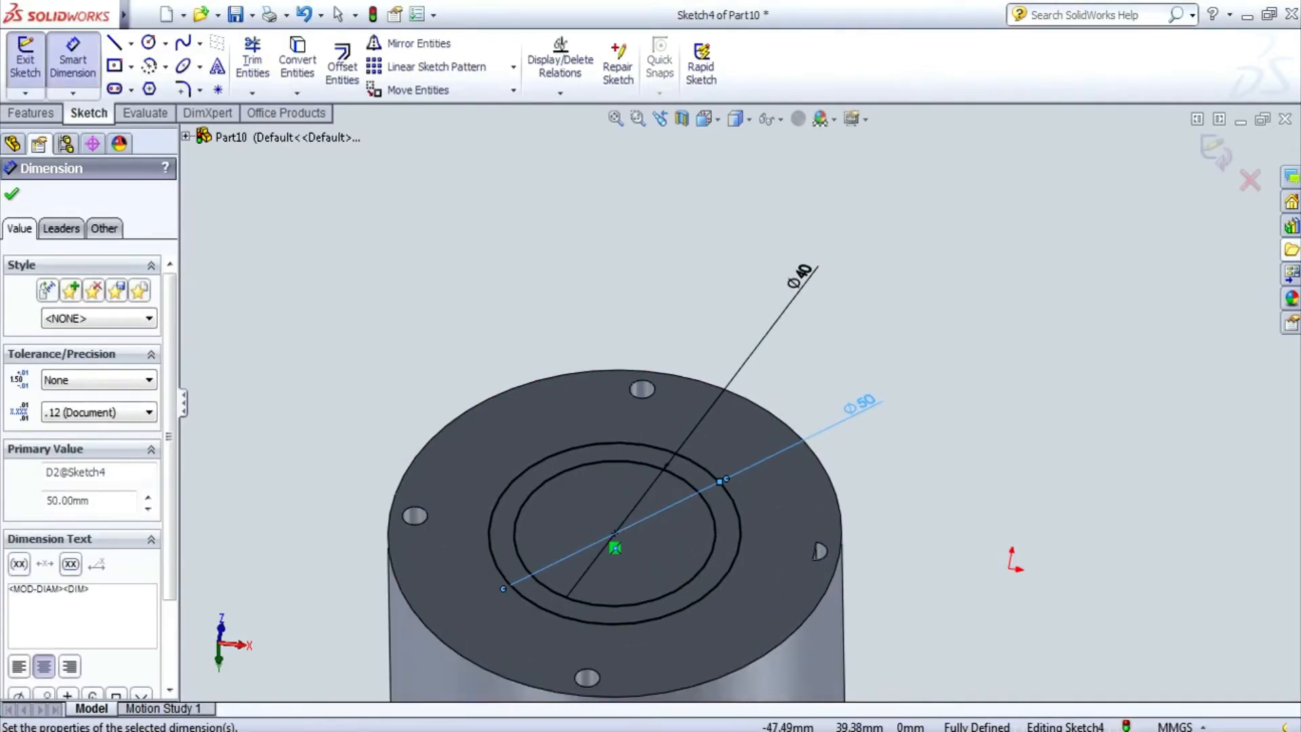
key(Escape)
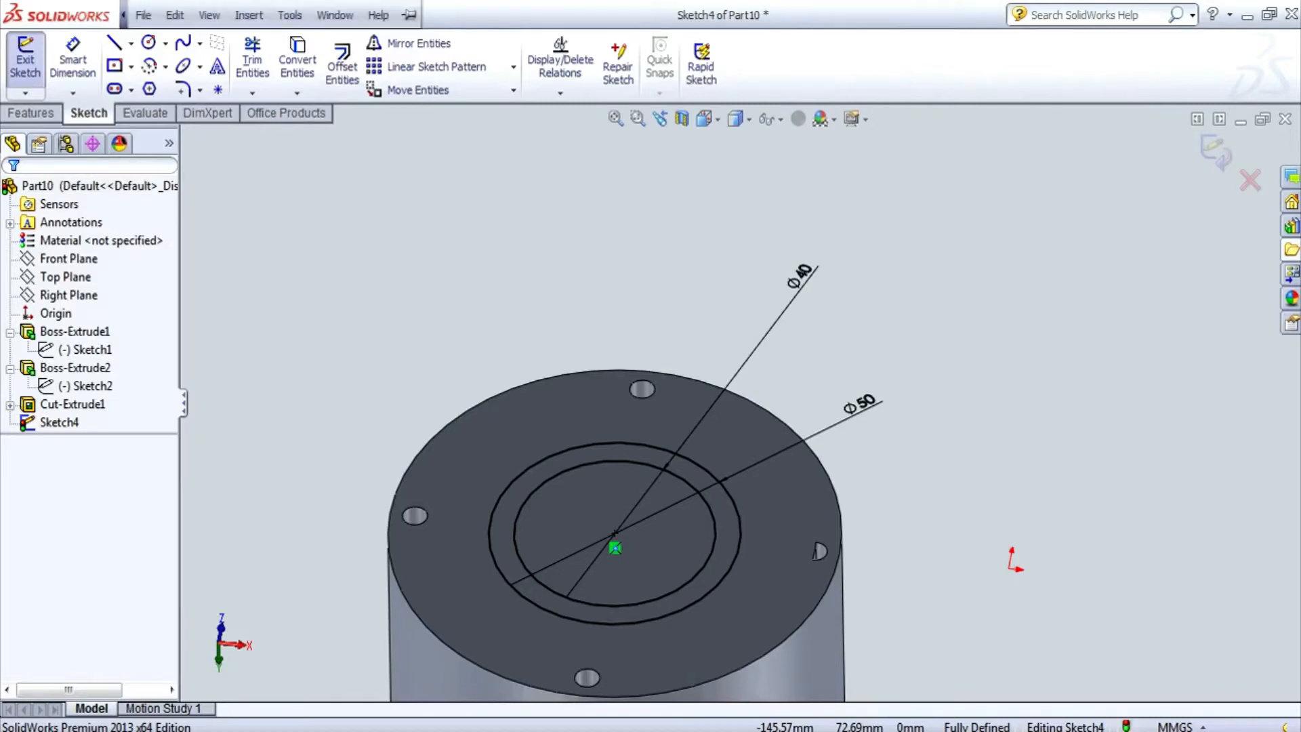
- Try to extrude the ring between the 40 mm and 50 mm circles 40 mm with a 4° draft
click(31, 113)
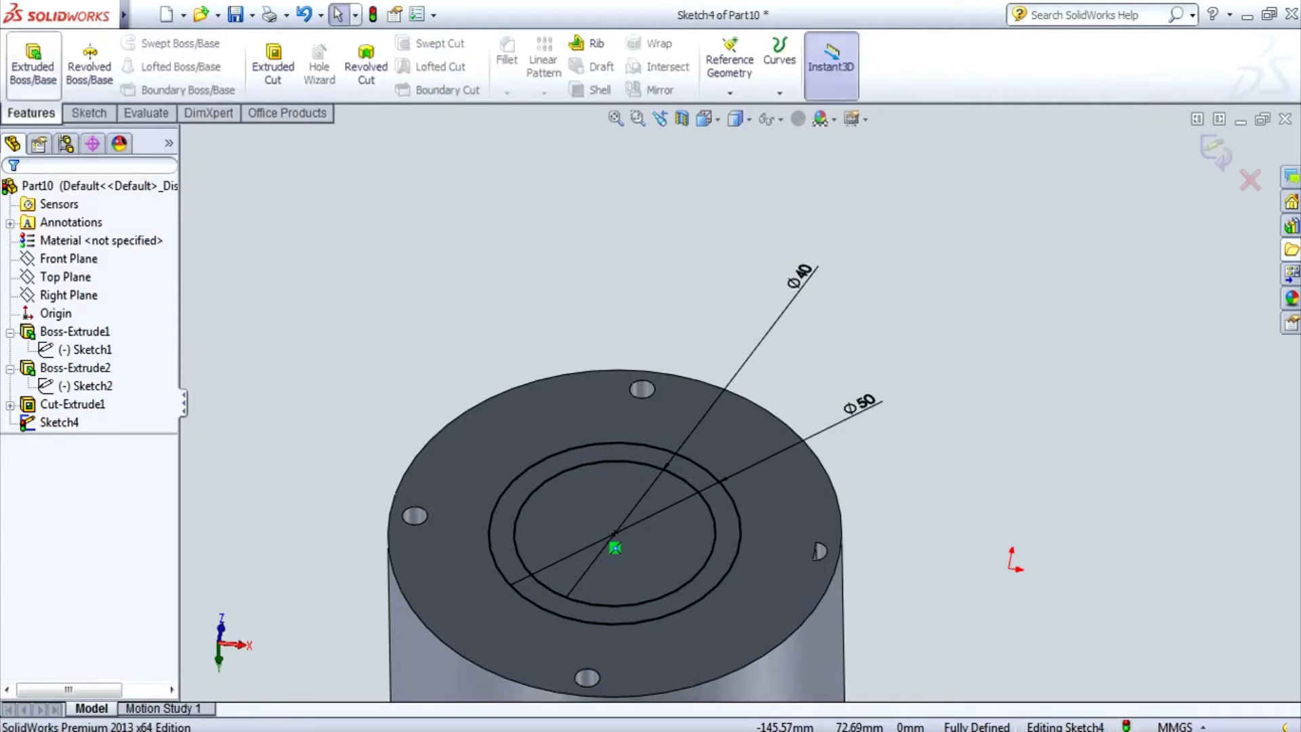
click(32, 66)
text(40)
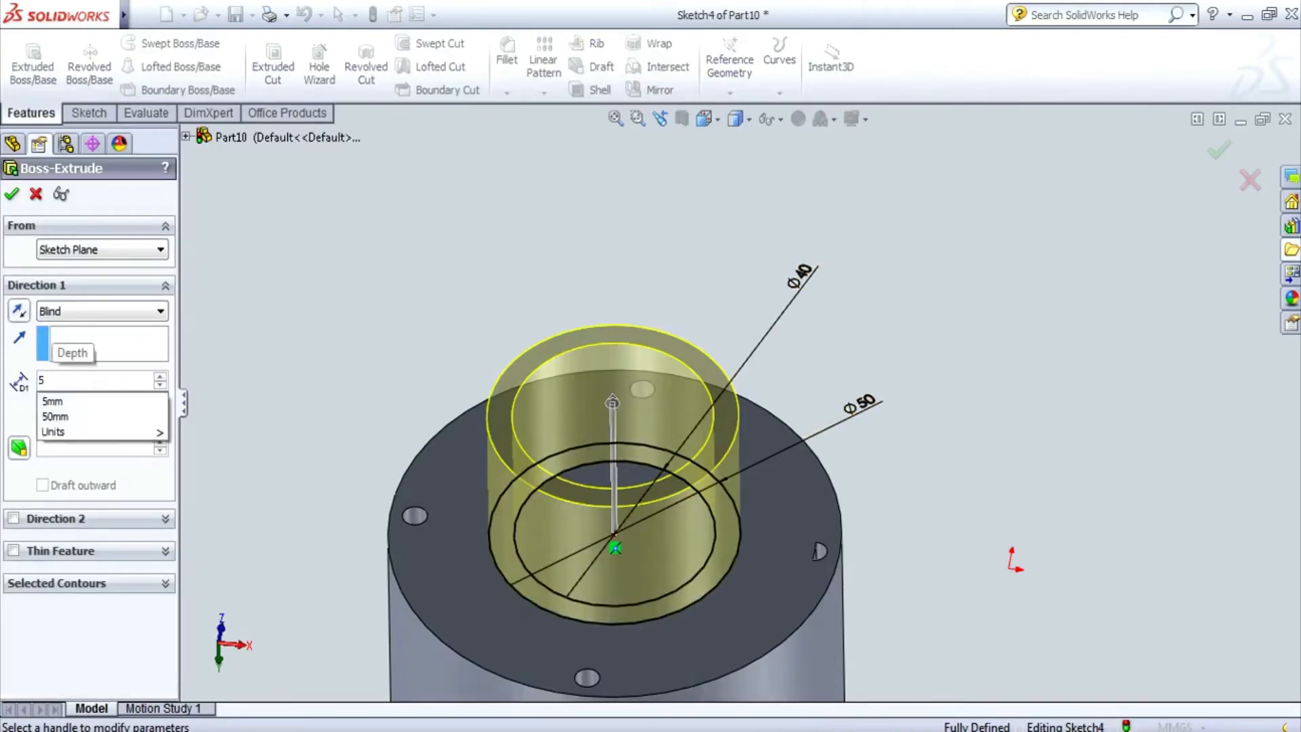
key(Return)
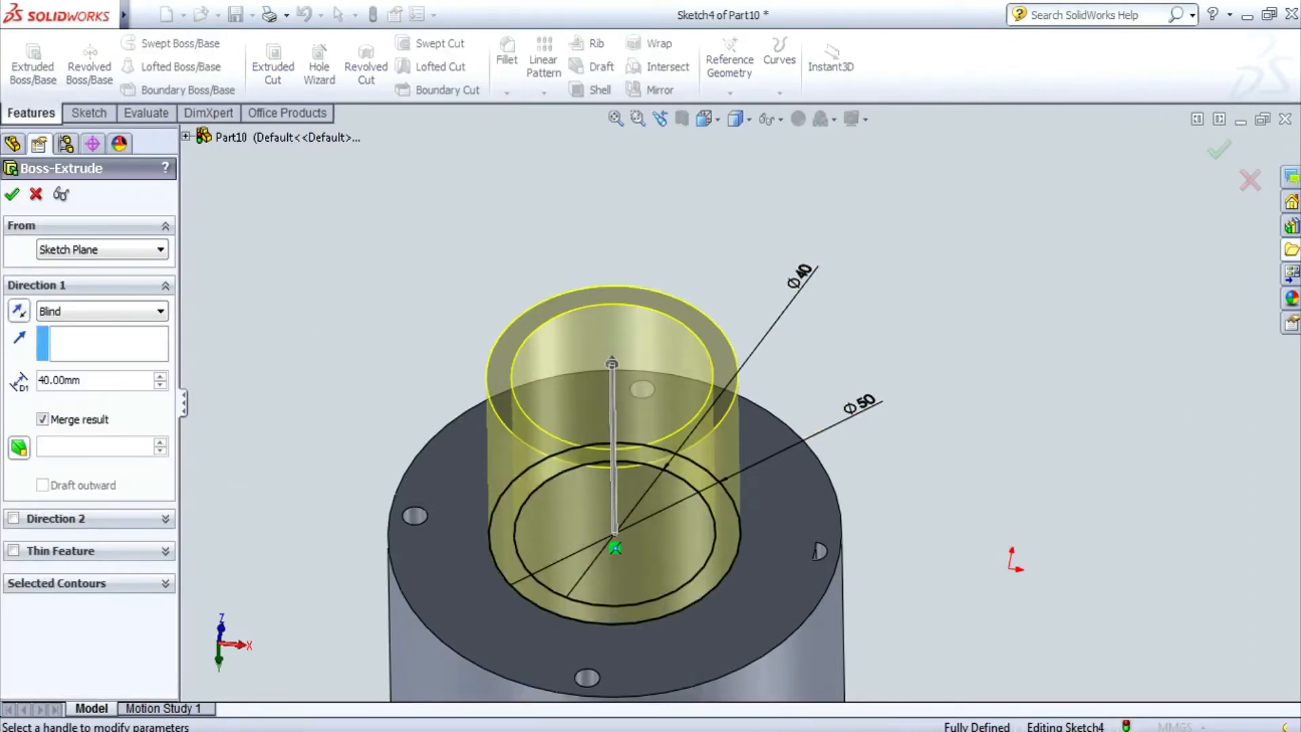
click(19, 447)
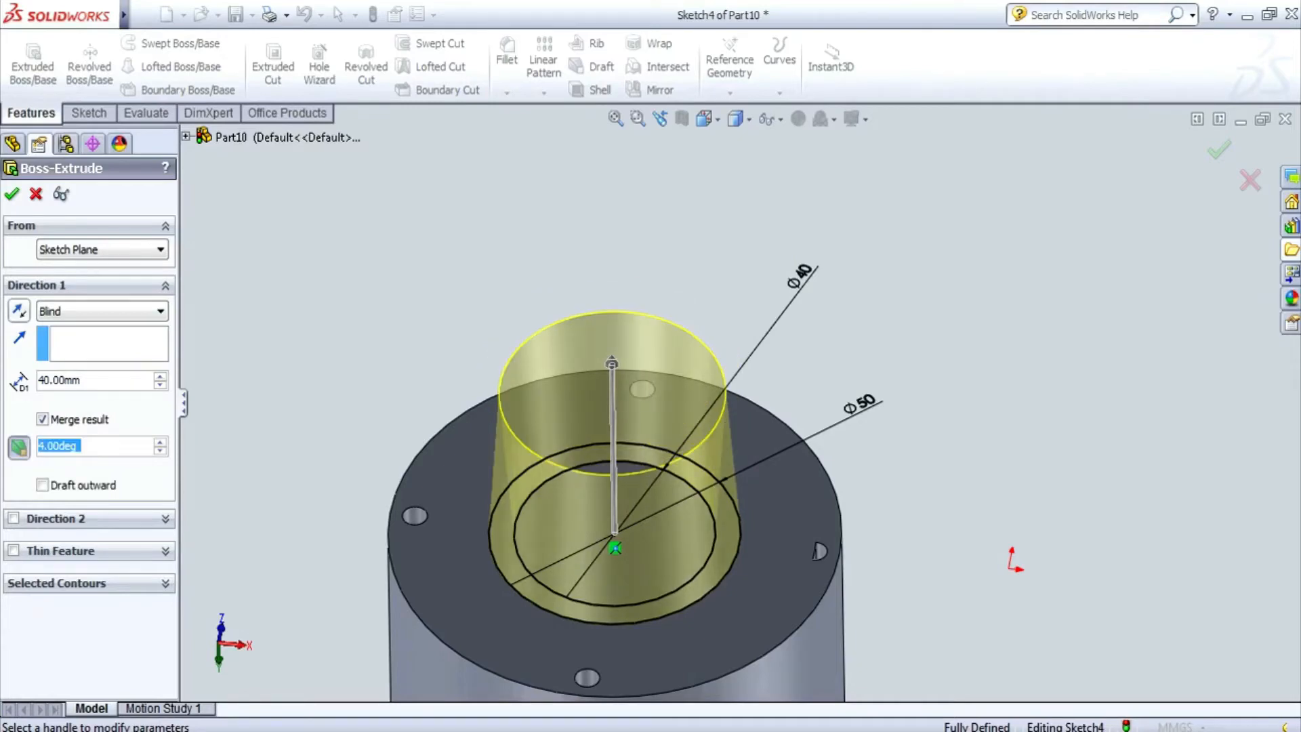
key(Return)
middle_drag(615, 533, 701, 520)
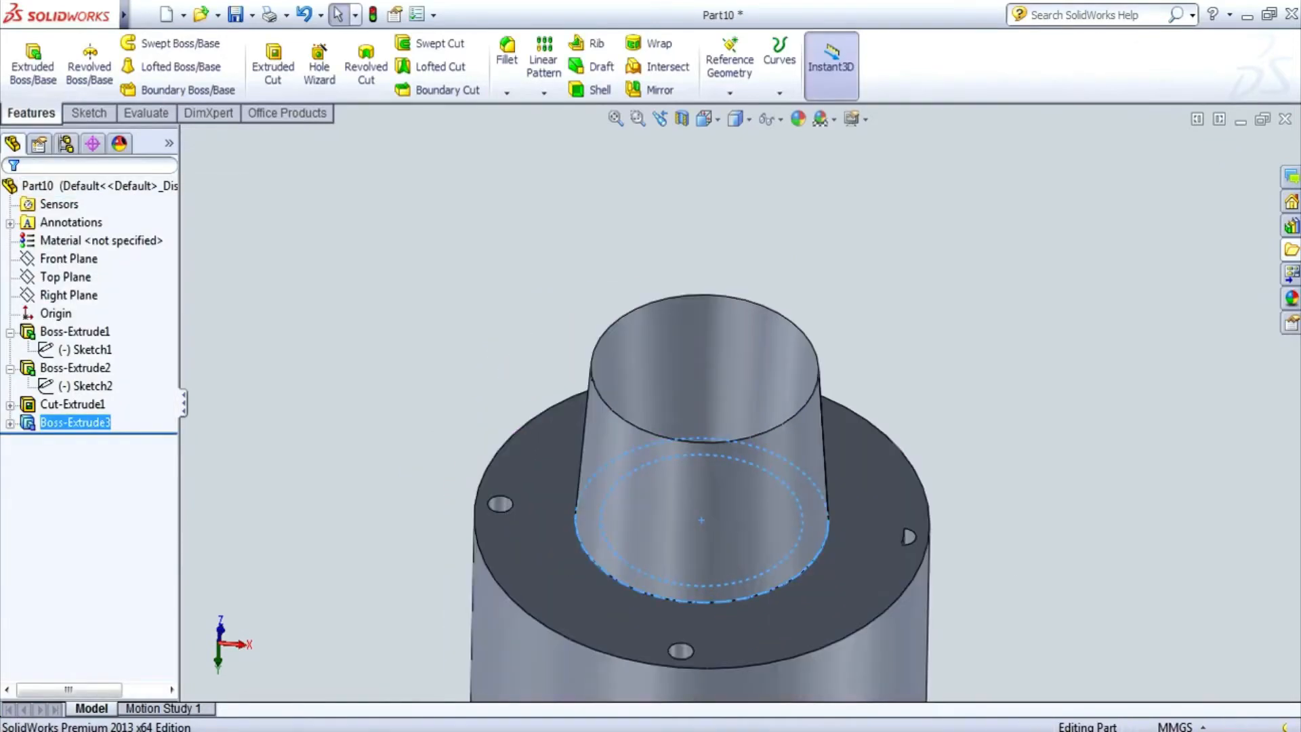
click(89, 112)
click(25, 57)
click(727, 390)
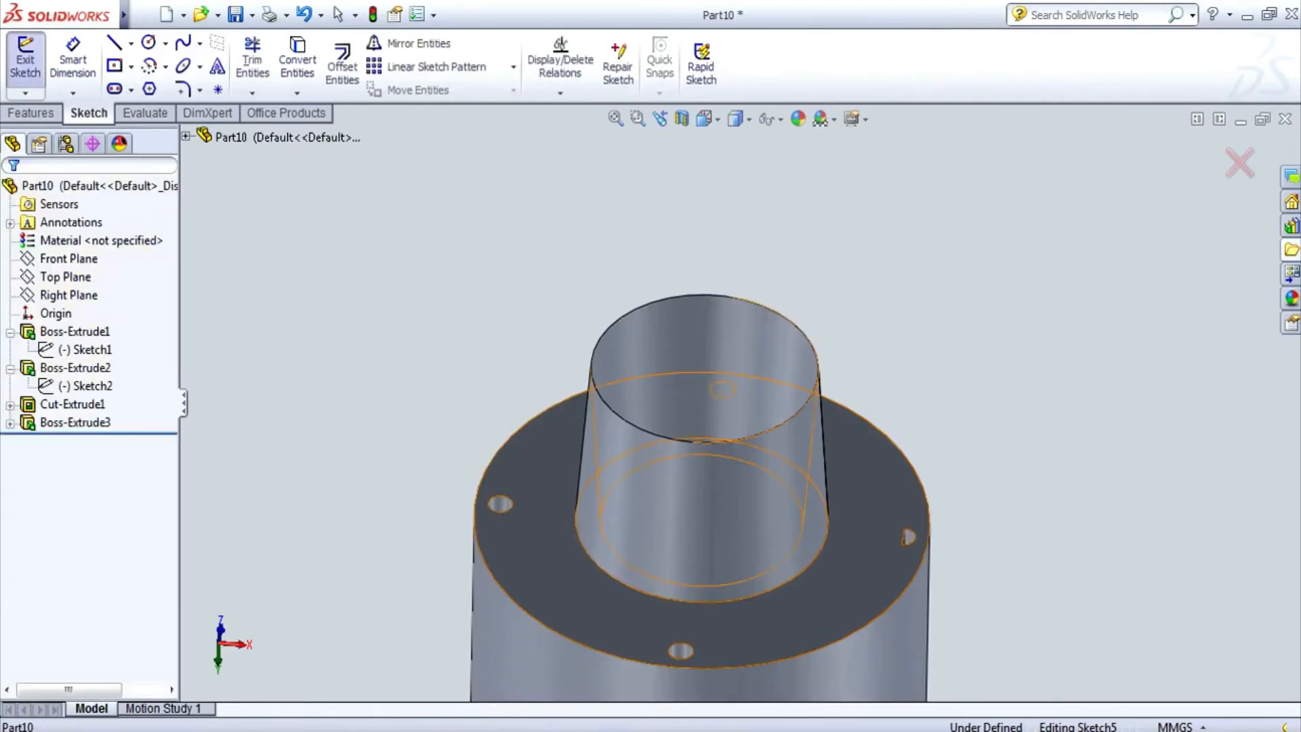
click(148, 42)
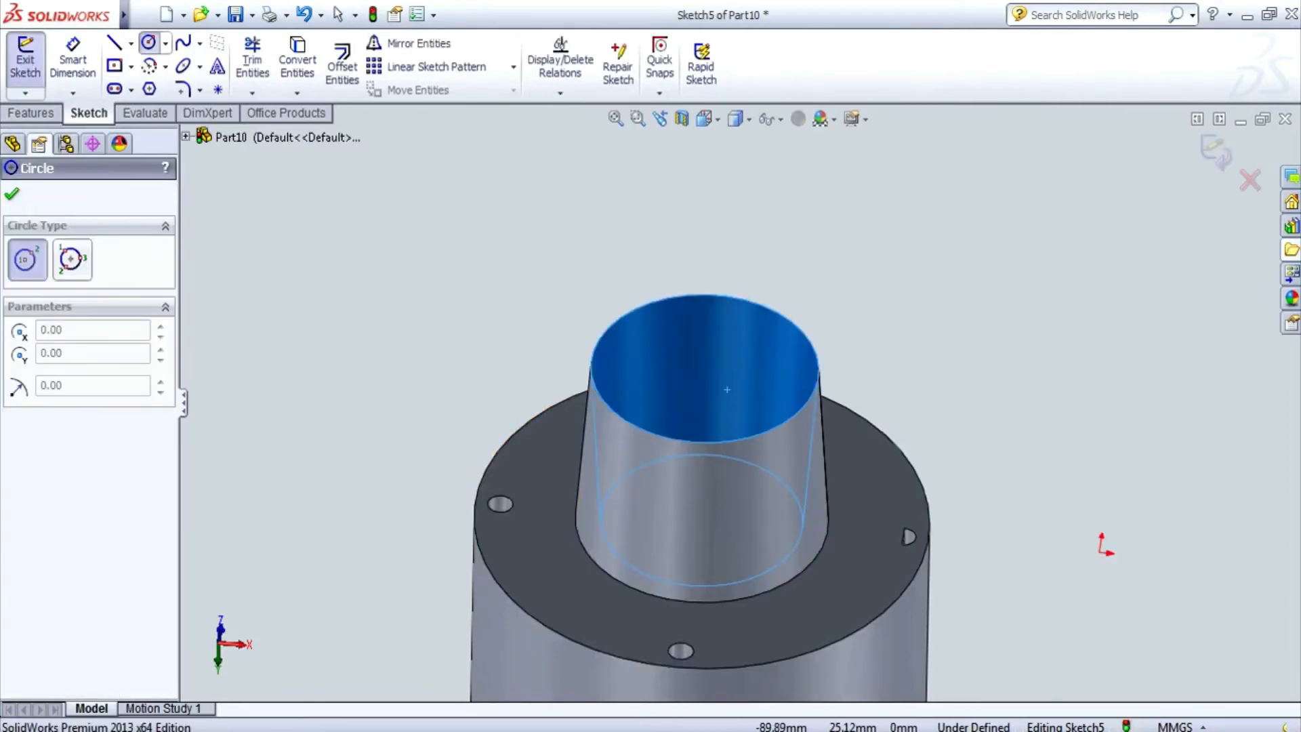
scroll(727, 389, up, 3)
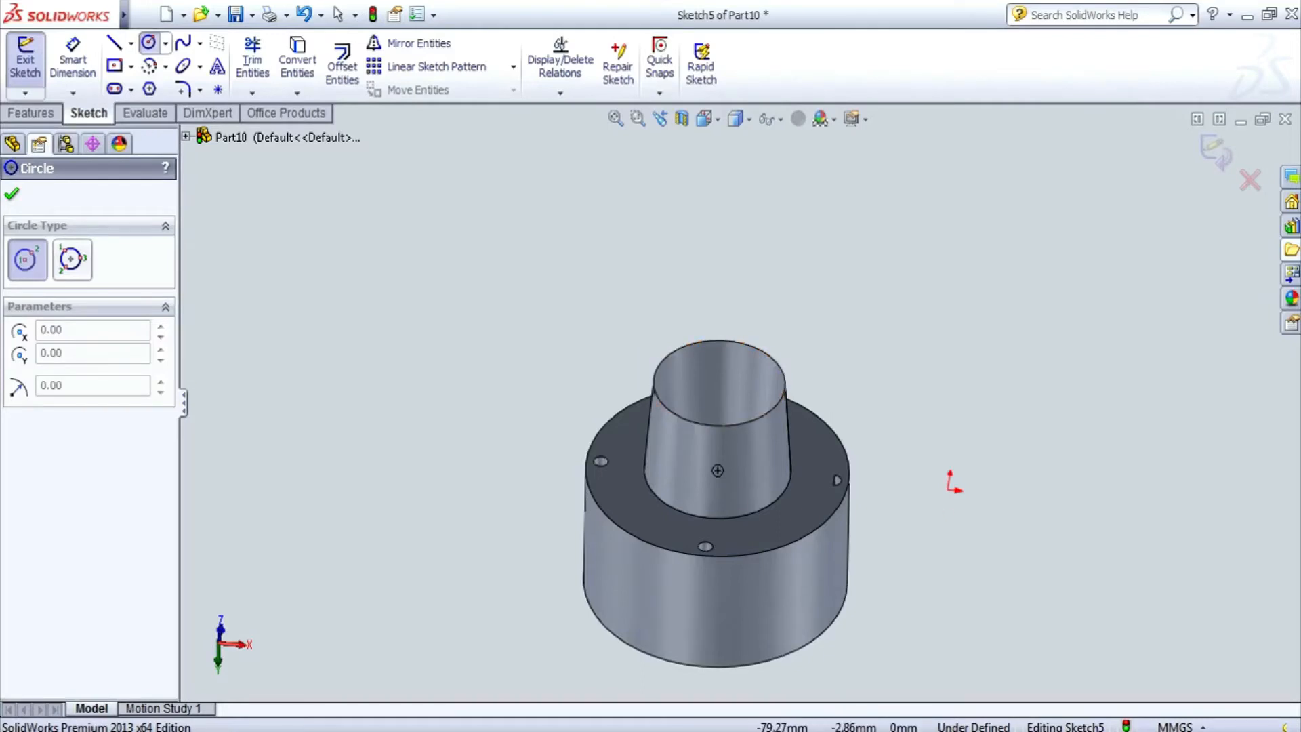
scroll(717, 470, down, 3)
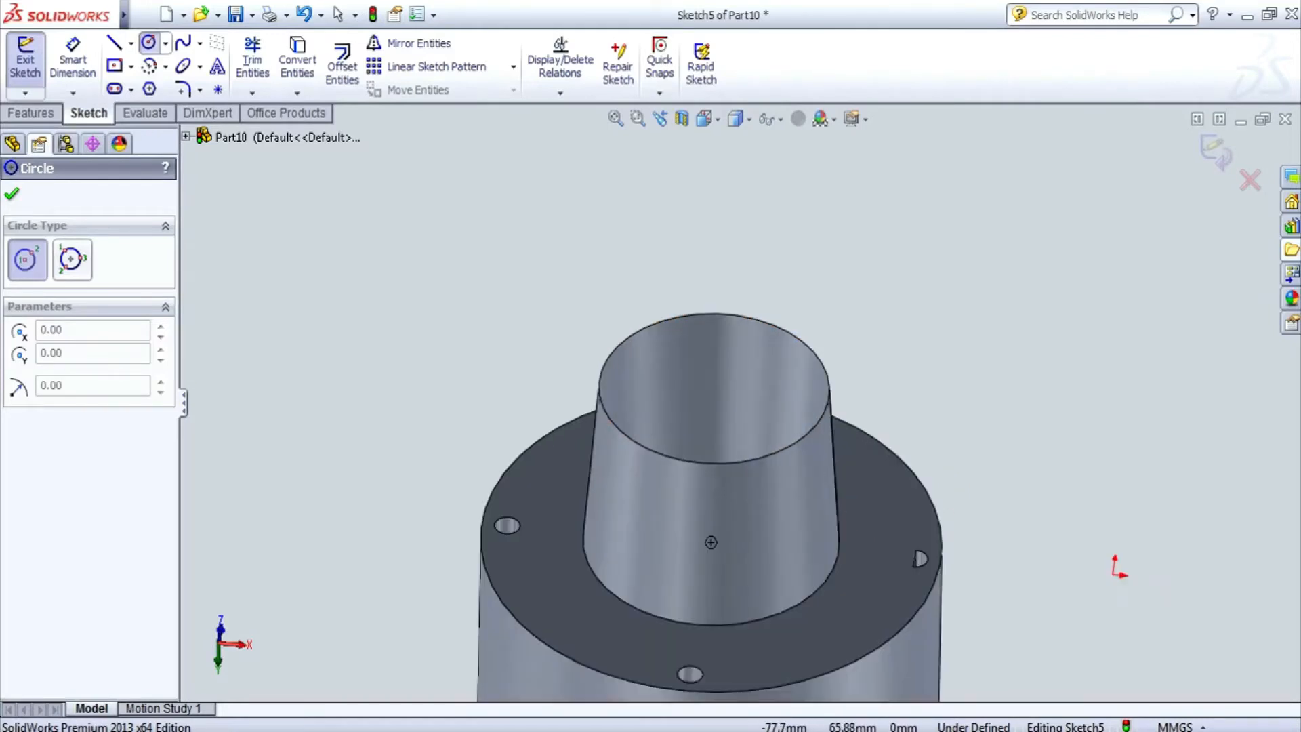
scroll(711, 542, up, 2)
key(Escape)
scroll(735, 390, up, 3)
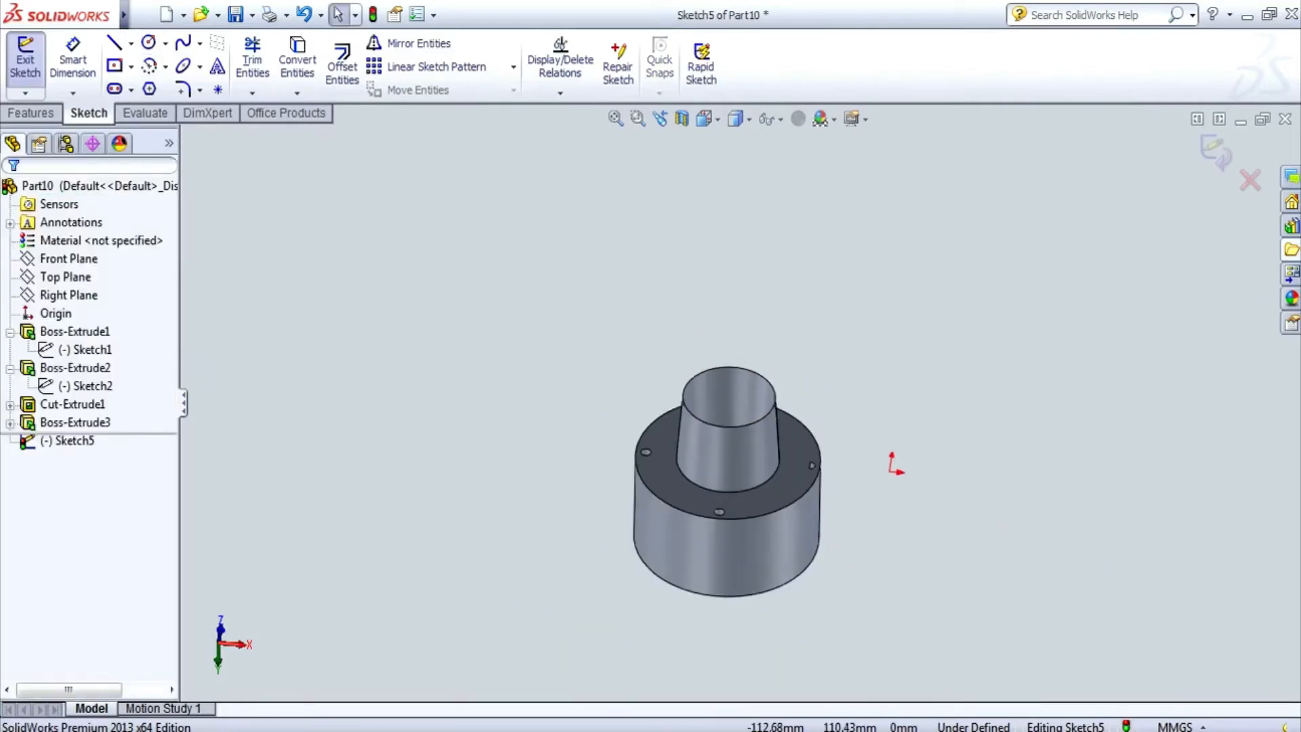
middle_drag(735, 390, 765, 485)
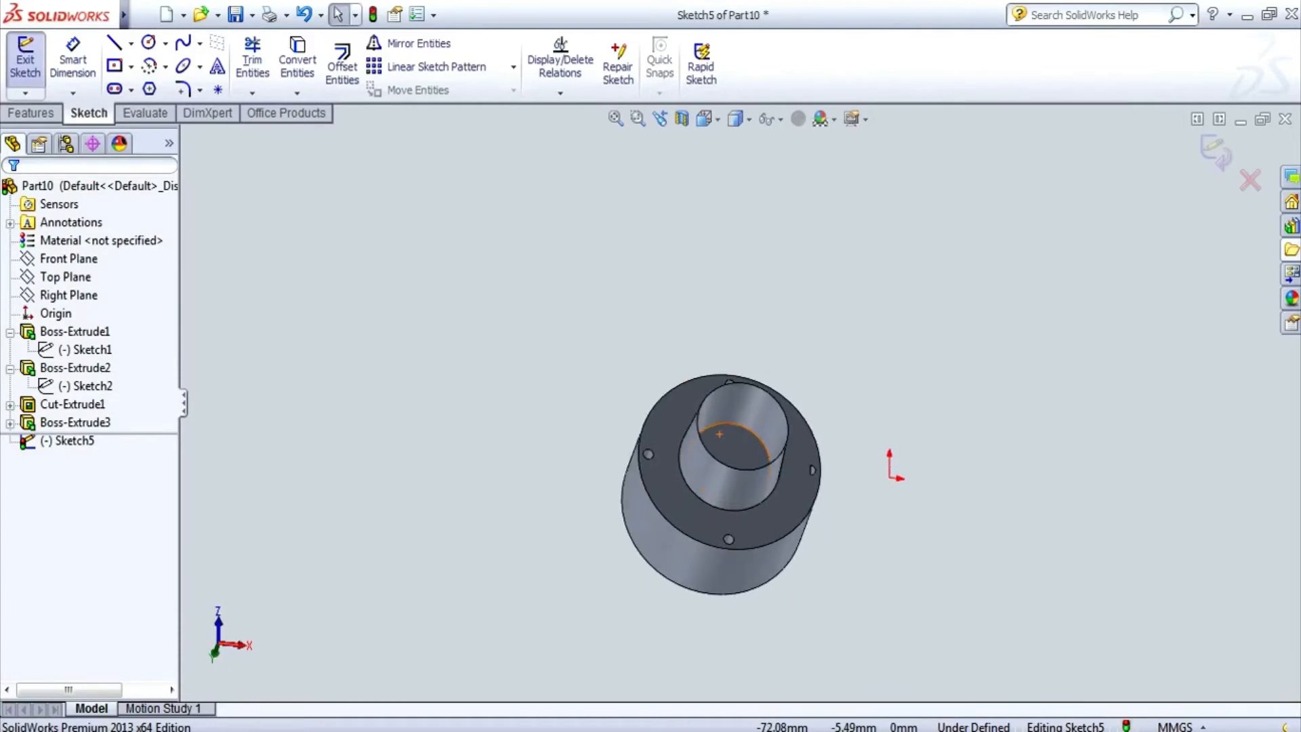
- Undo the new sketch and the drafted boss, and extrude the ring 40 mm without draft
key(ctrl+z)
key(ctrl+z)
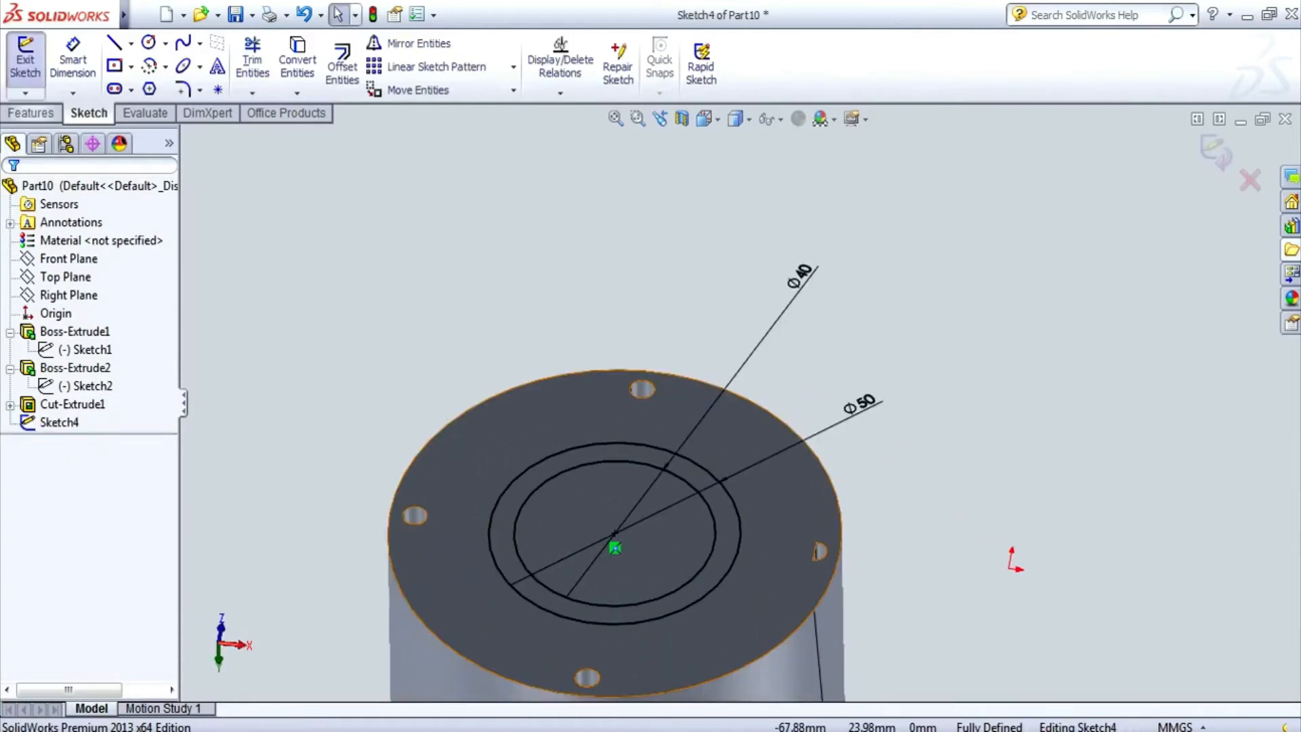
key(Return)
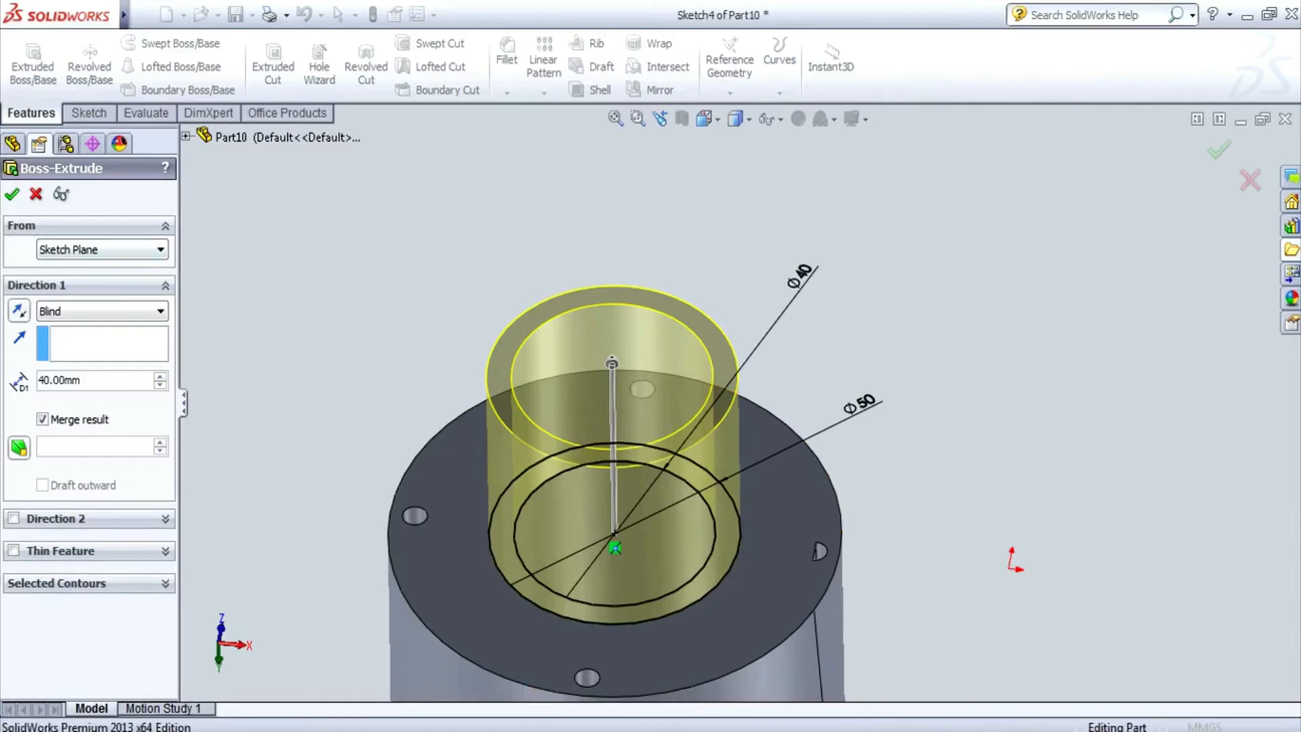
- Fillet the outer edge where the tubular boss meets the end face with a 10 mm constant radius
click(506, 50)
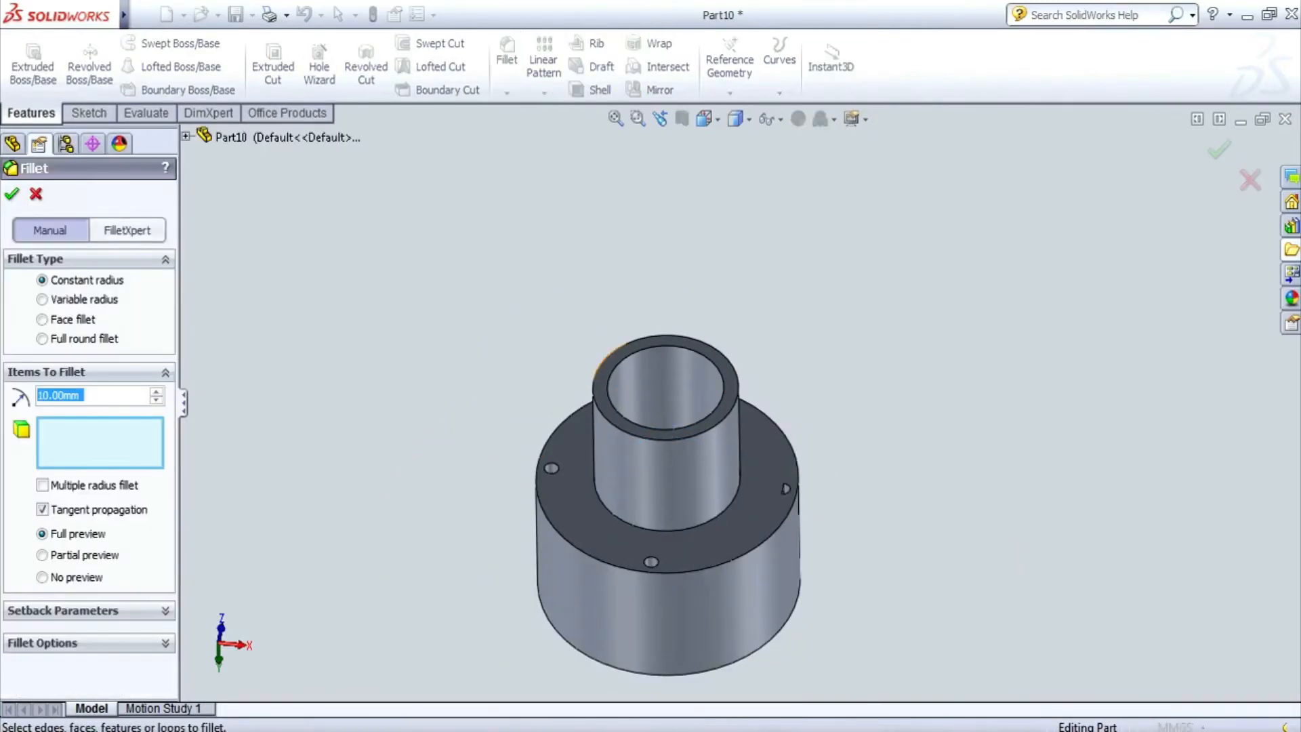
click(689, 529)
key(Return)
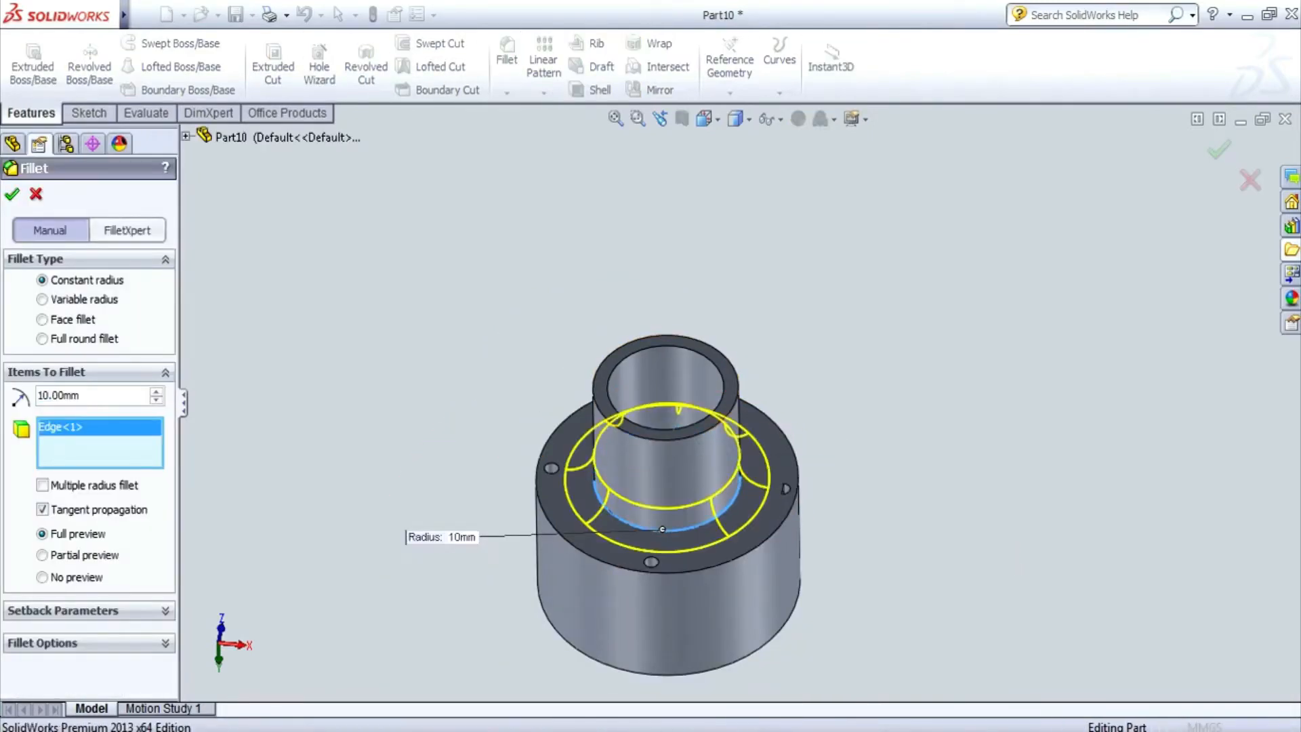
scroll(740, 410, up, 2)
scroll(951, 452, down, 1)
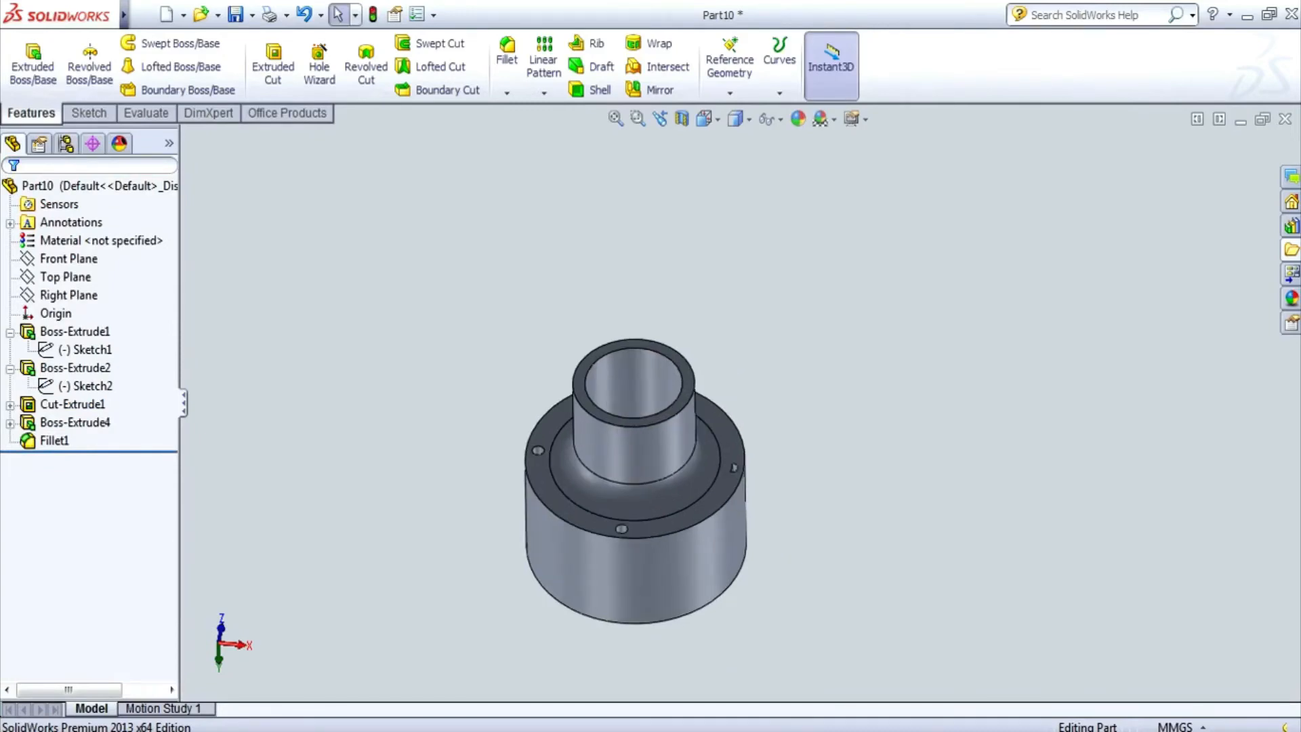
- Start a new assembly from the part and place the Shaft and the Seal in it side by side
middle_drag(637, 474, 609, 434)
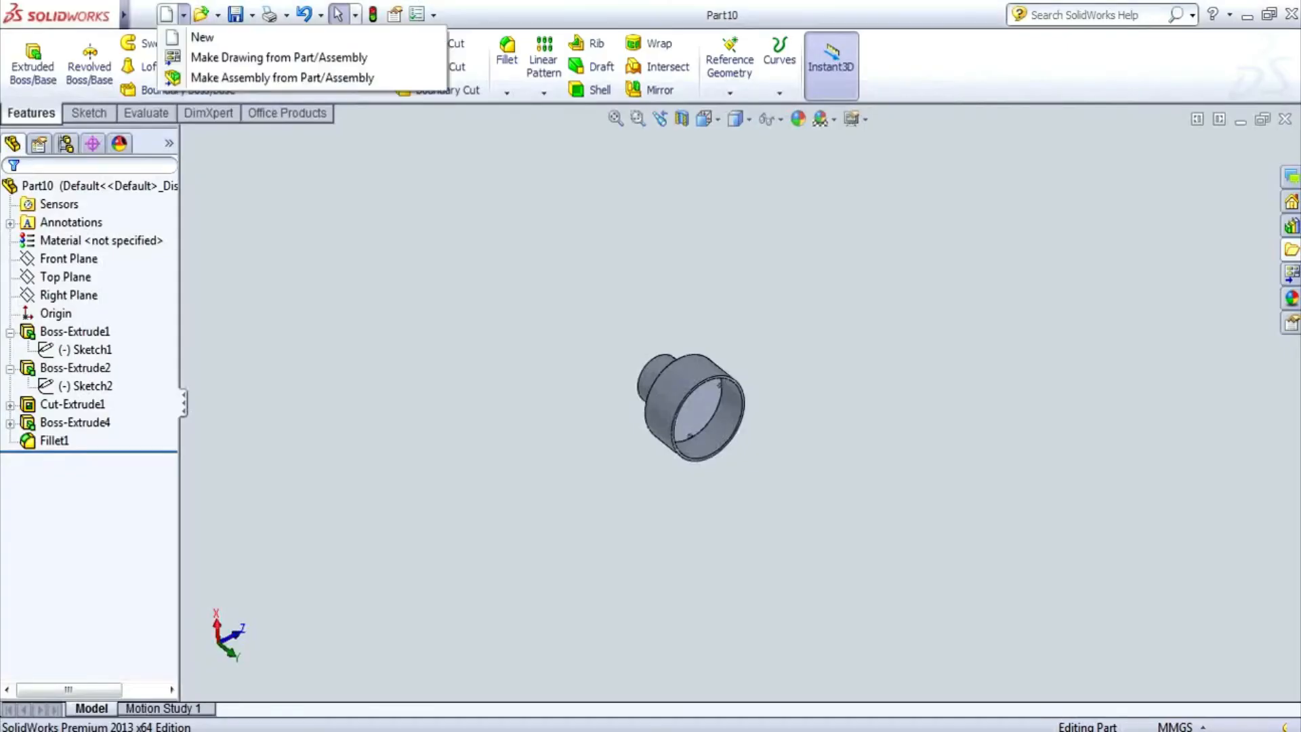
click(282, 77)
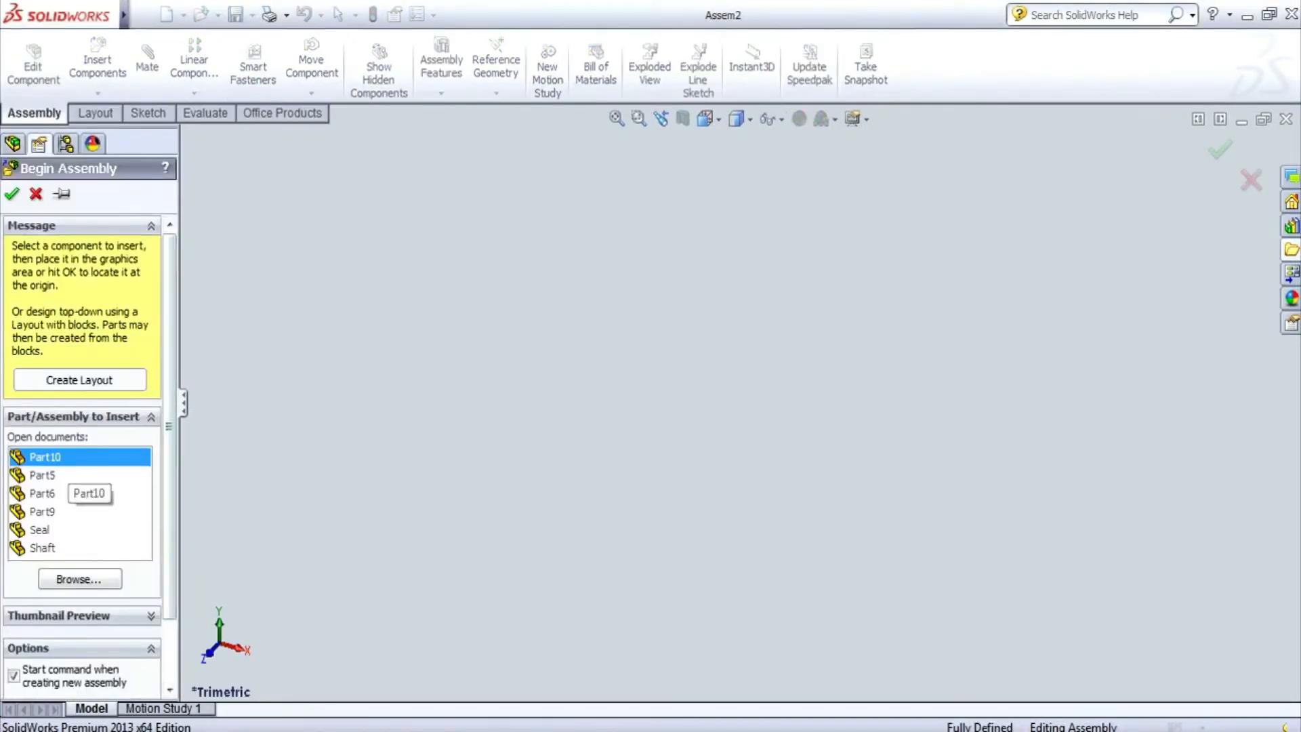
click(83, 547)
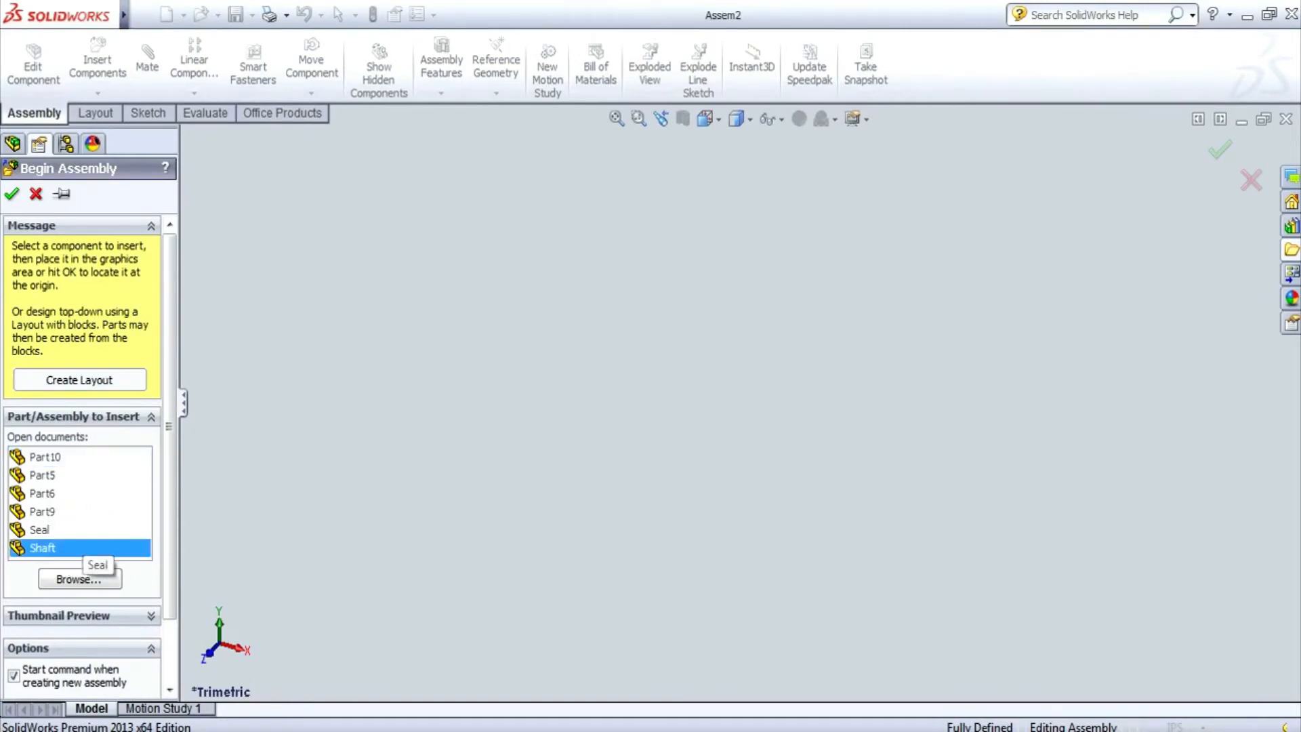
- Mate the Seal's bore concentric with the shaft and slide the seal near the shaft's slotted end
click(147, 58)
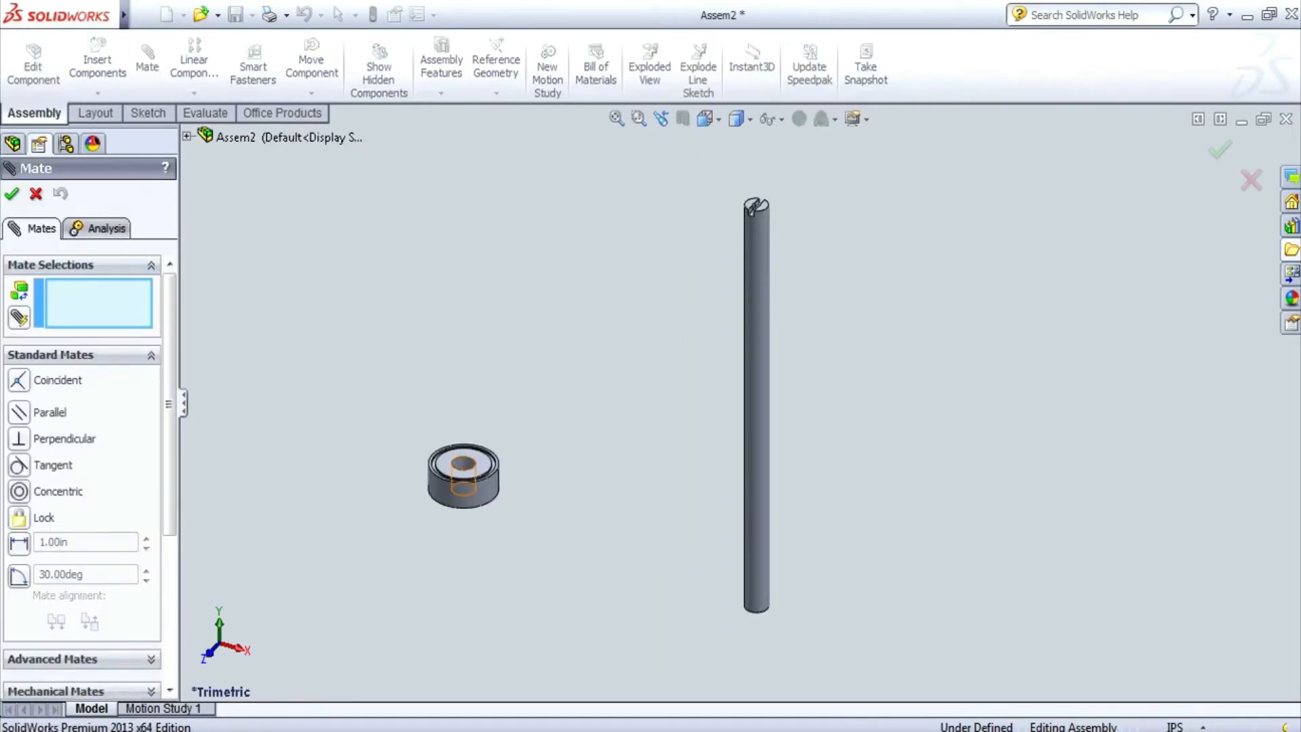
click(755, 391)
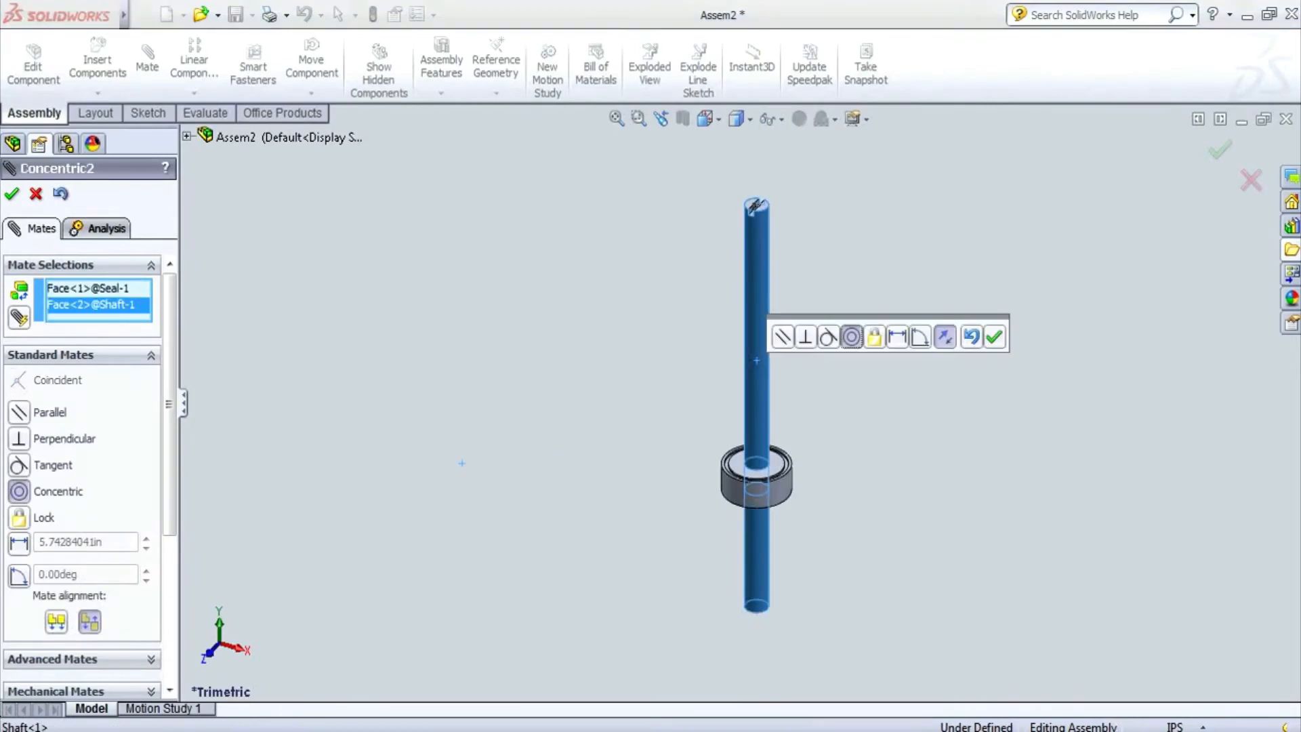
key(Return)
drag(756, 491, 756, 294)
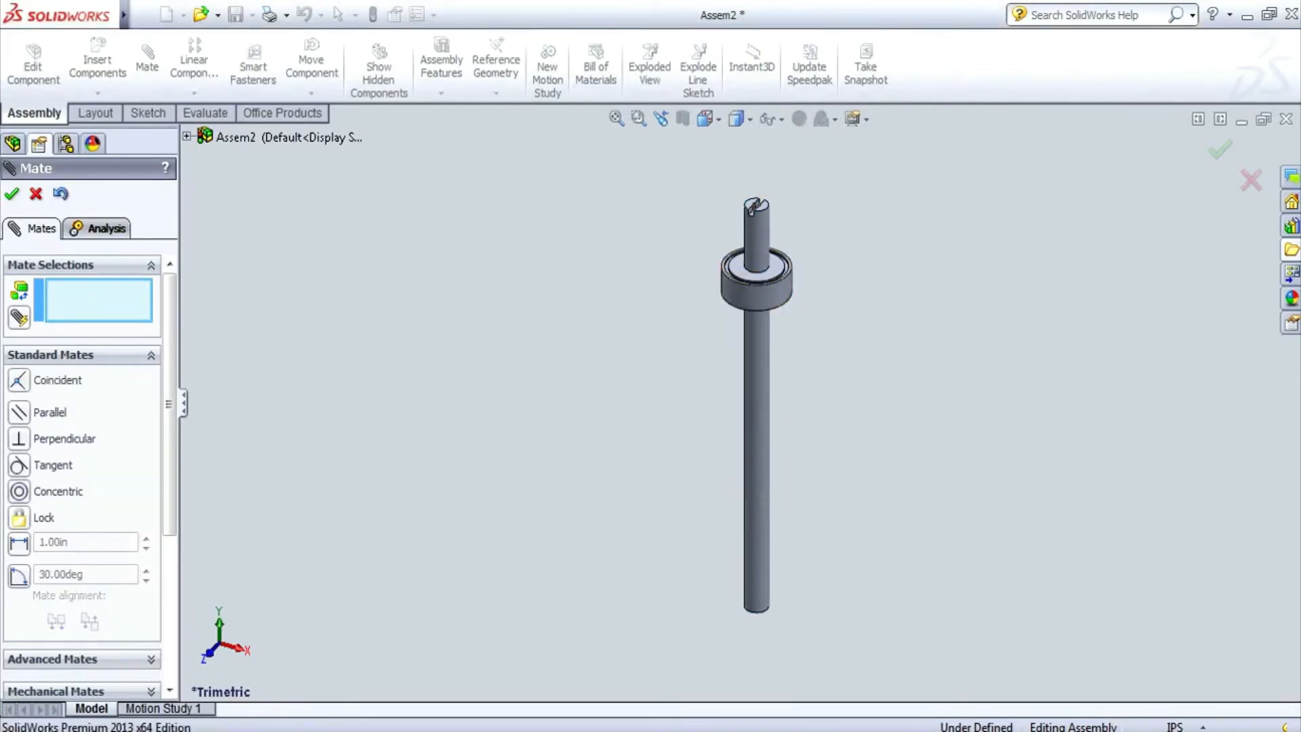
click(11, 194)
- Insert Part5 into the assembly in the free space beside the shaft
click(97, 65)
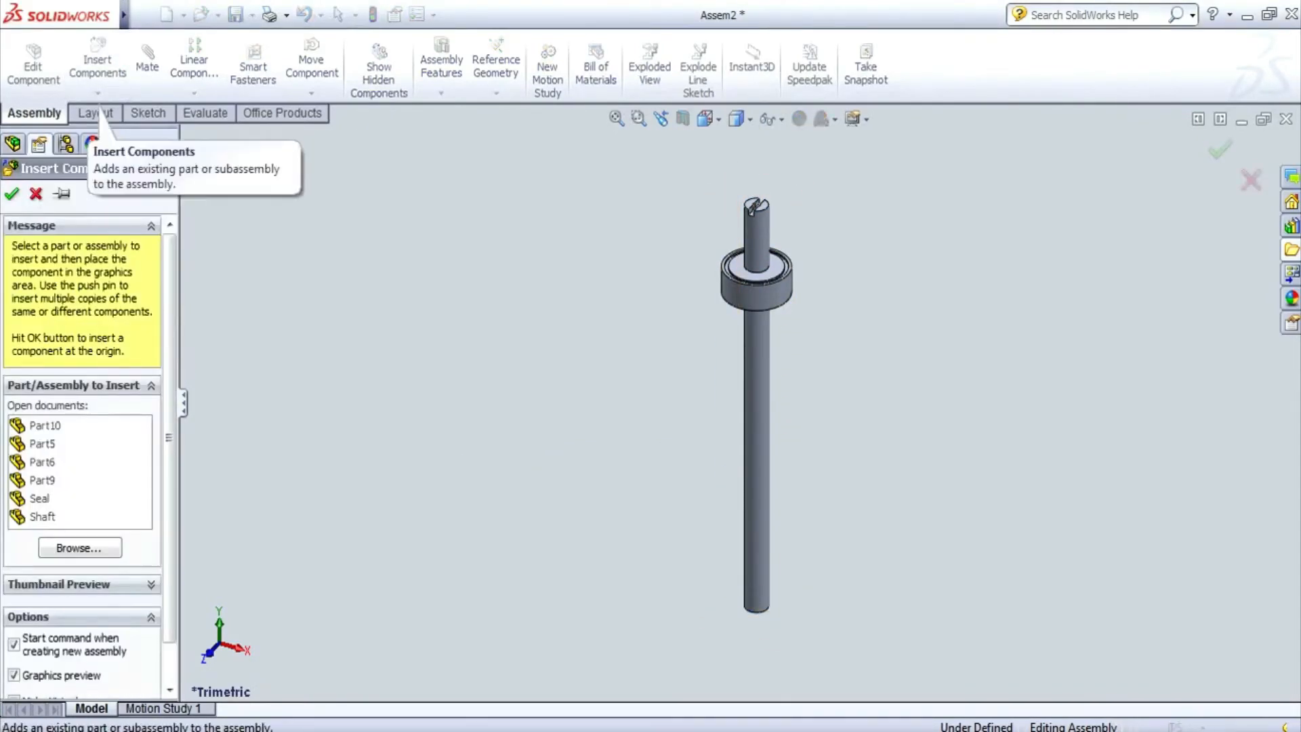
click(42, 443)
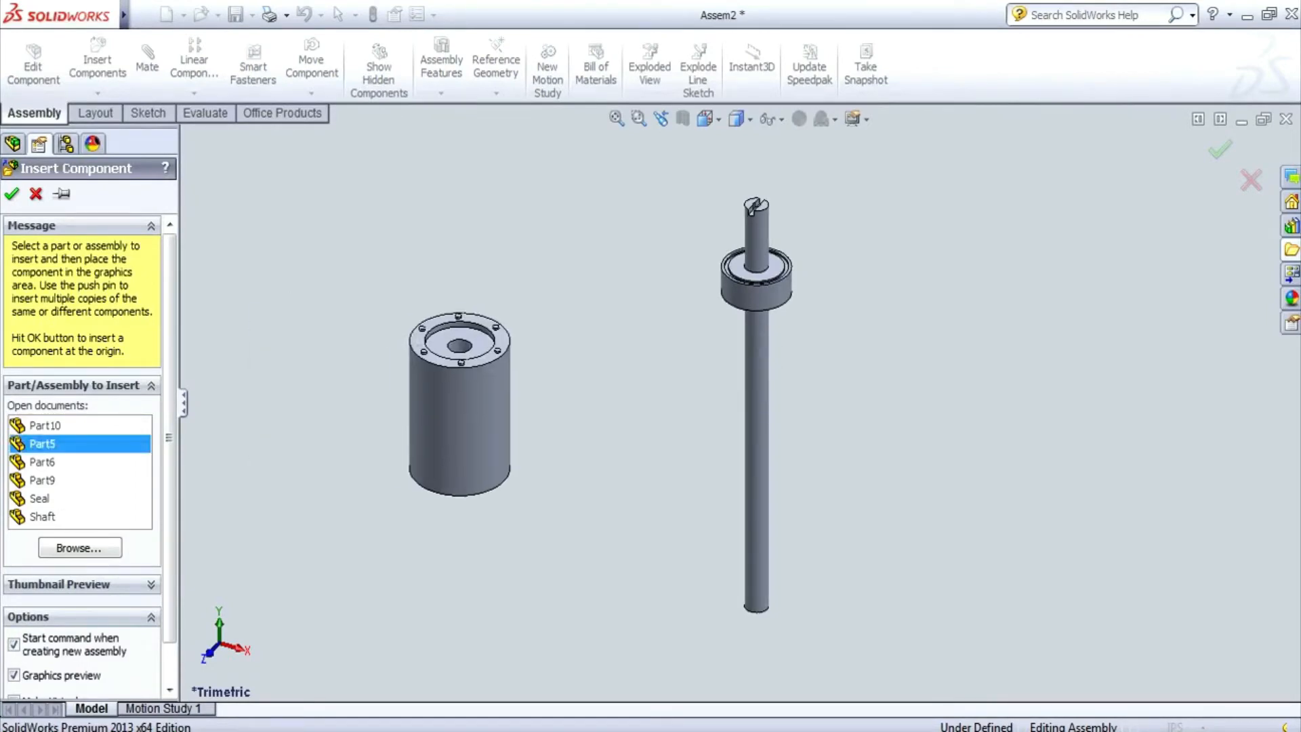
click(460, 346)
- Mate Part5's bore concentric with the shaft and slide Part5 along it, clear of the seal
click(761, 352)
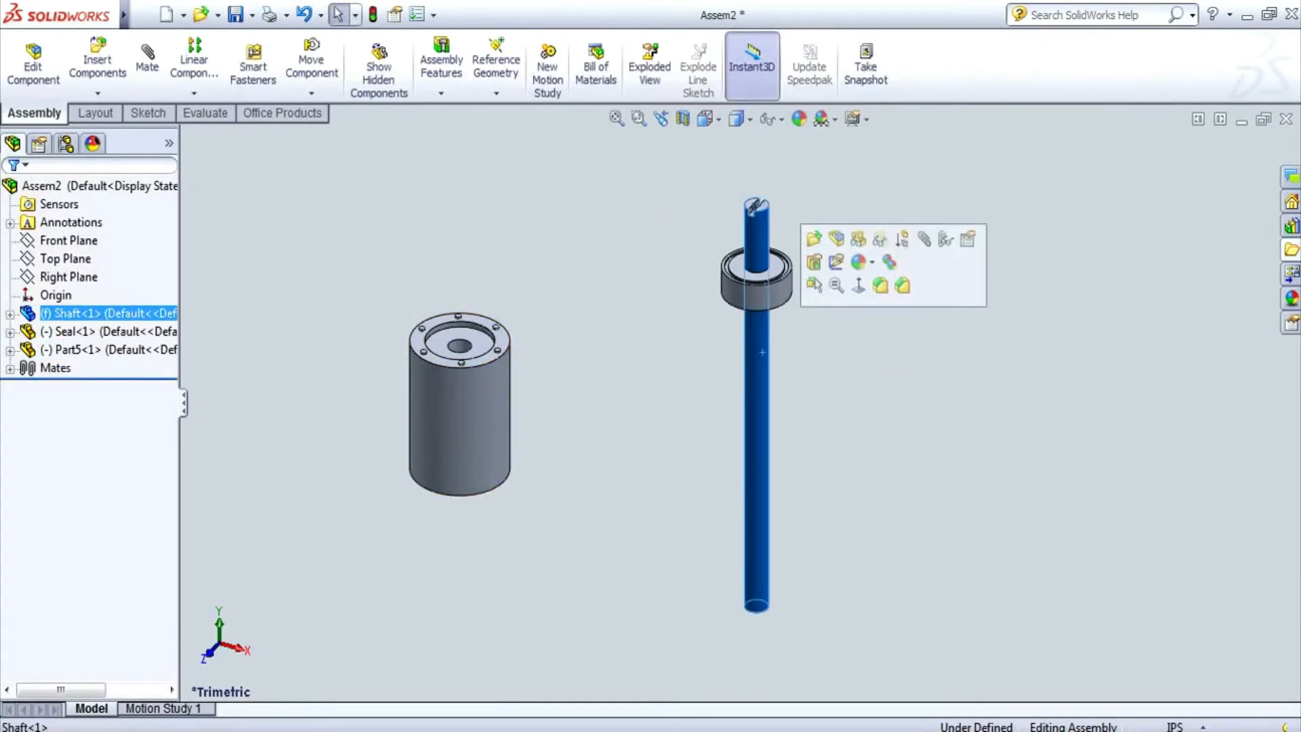
click(147, 60)
click(459, 344)
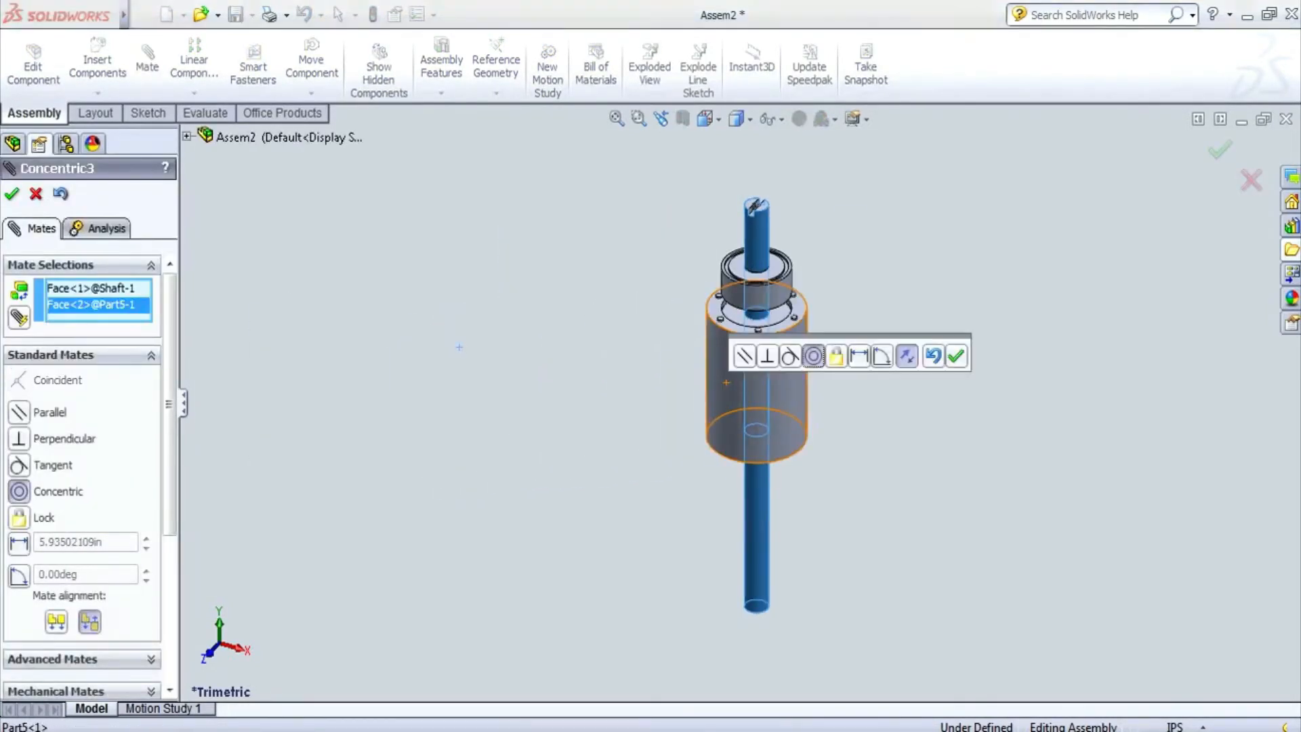
drag(749, 406, 756, 454)
click(955, 355)
click(12, 193)
- Insert Part9 into the assembly in the free space beside the shaft
click(97, 60)
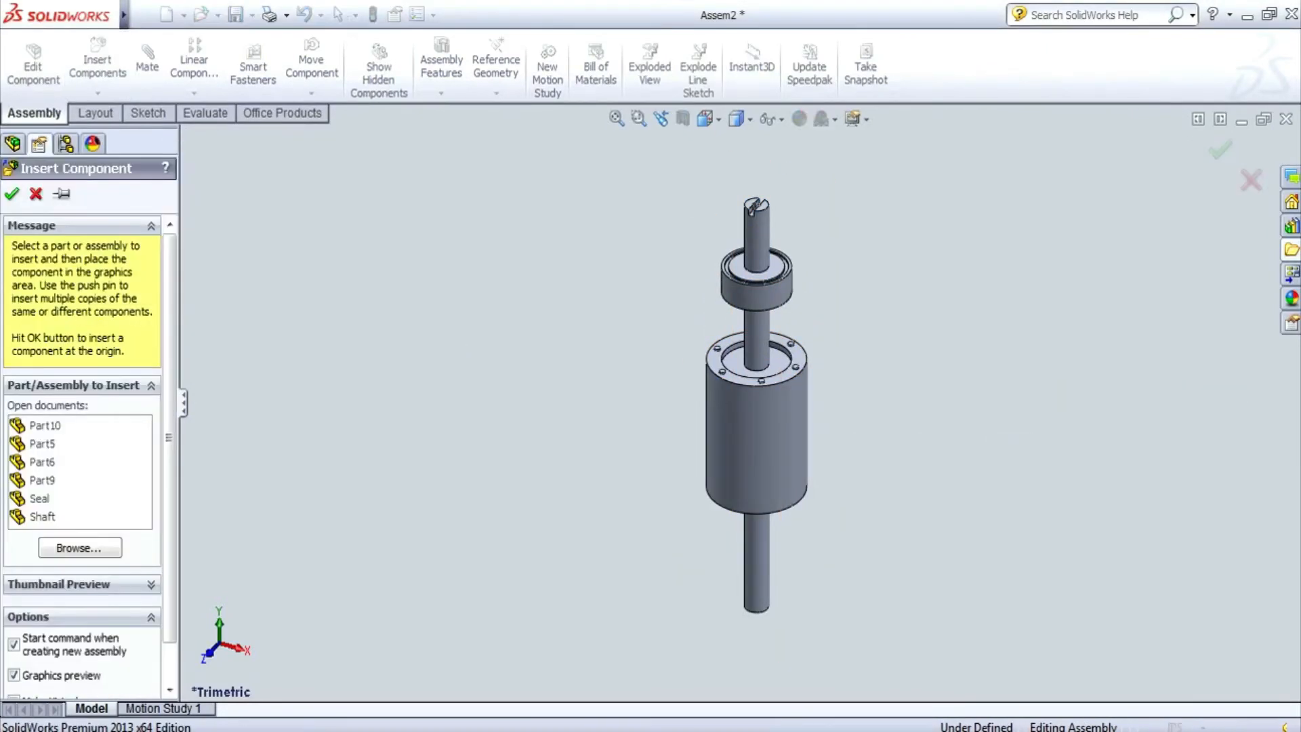
click(42, 480)
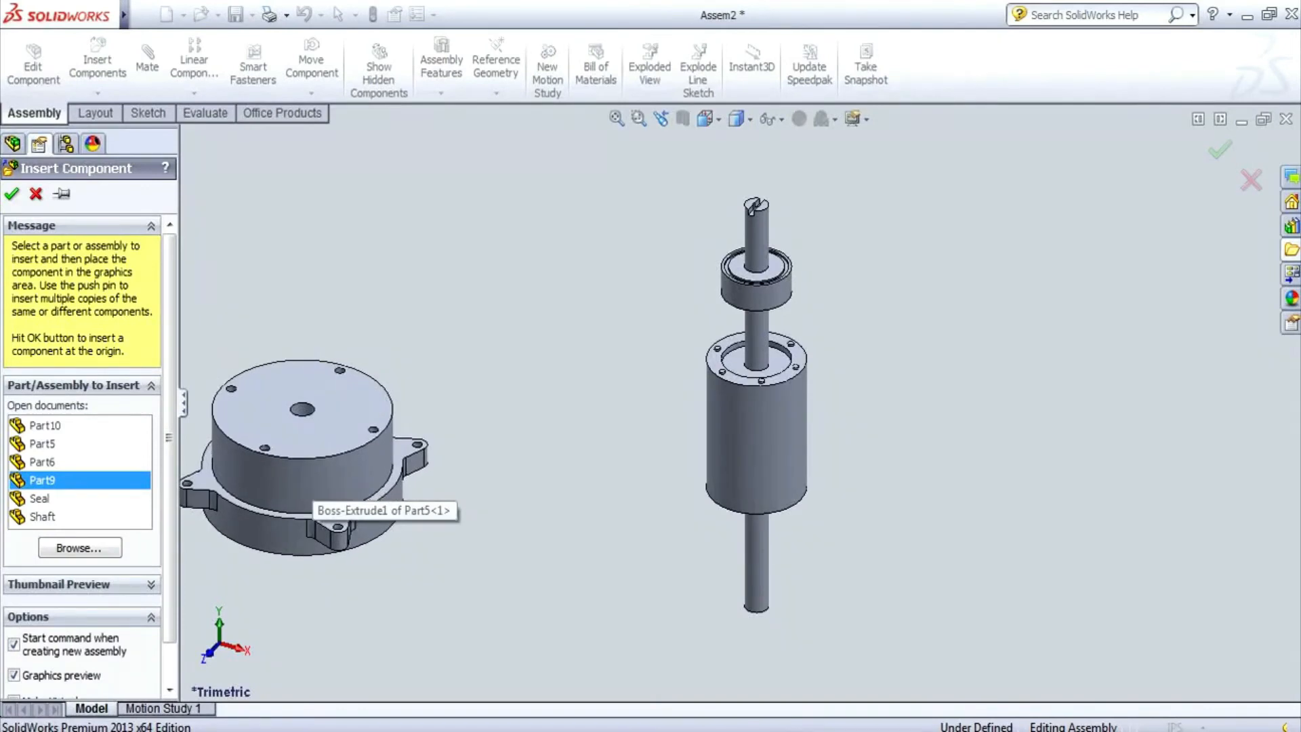
click(380, 460)
- Mate Part9's centre bore concentric with the shaft, flipping the alignment so its closed end faces the shaft's plain end
middle_drag(381, 459, 304, 349)
click(147, 66)
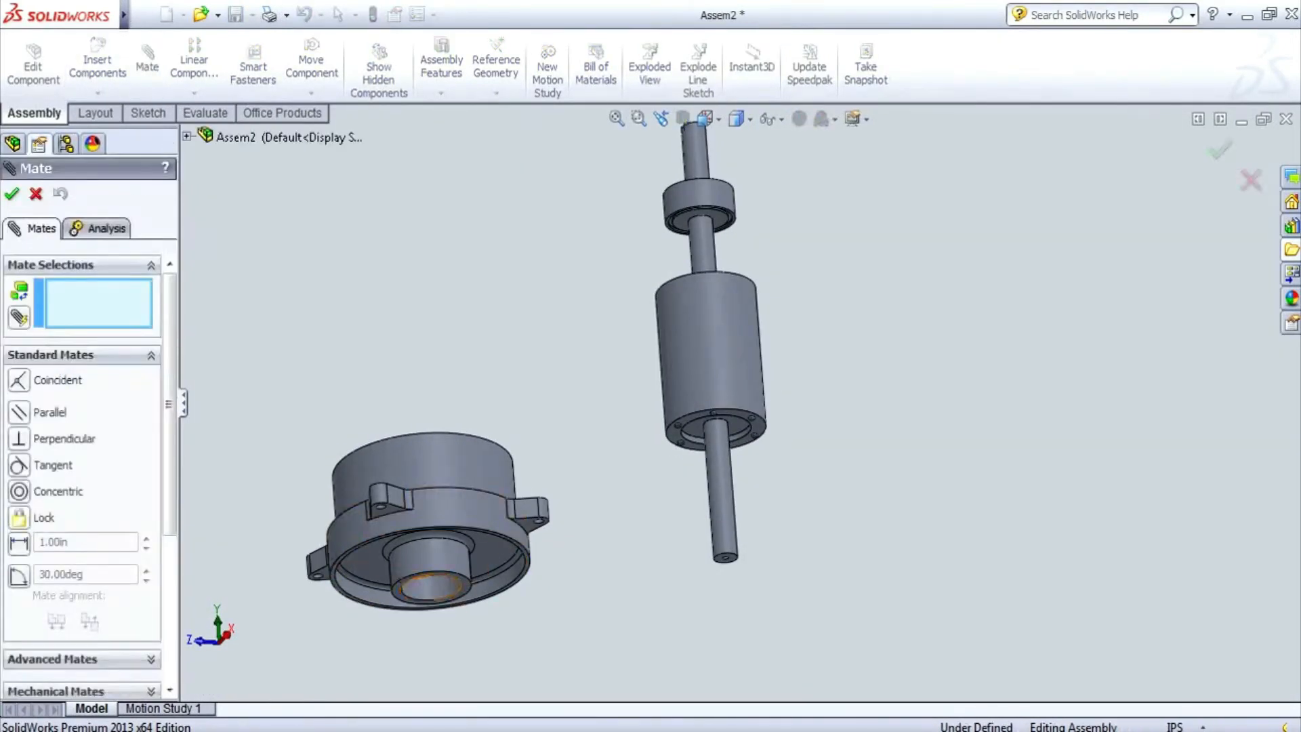
middle_drag(440, 596, 435, 574)
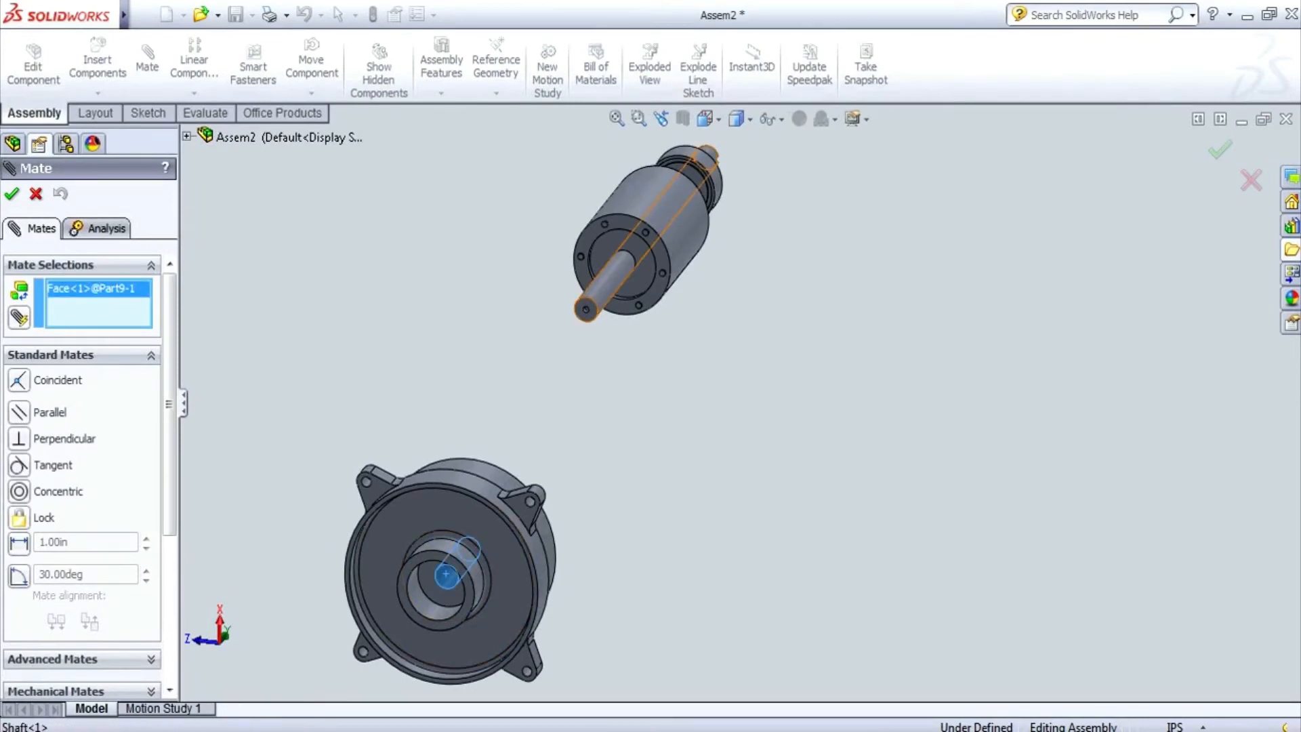
click(601, 292)
click(529, 269)
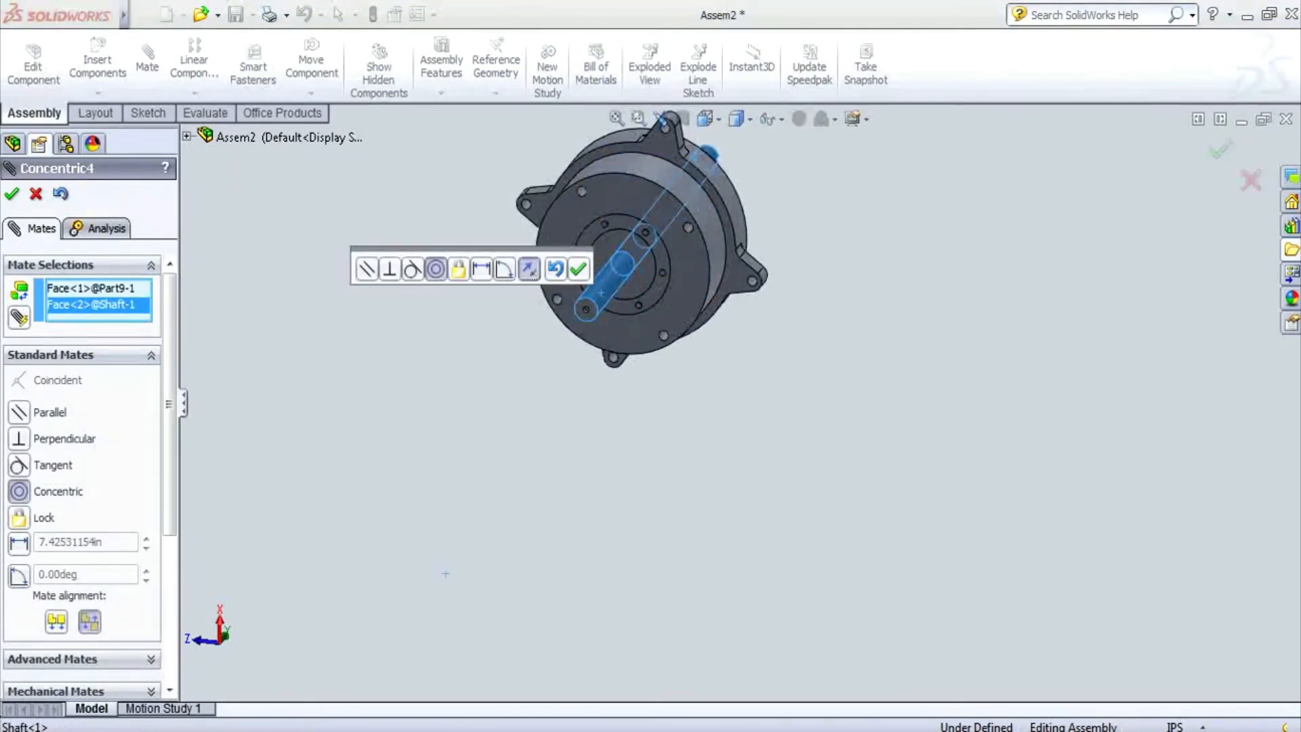
click(577, 269)
- Slide Part9 near the shaft's plain end and Part5 toward the seal, leaving a gap between the two parts
drag(579, 269, 606, 258)
click(719, 227)
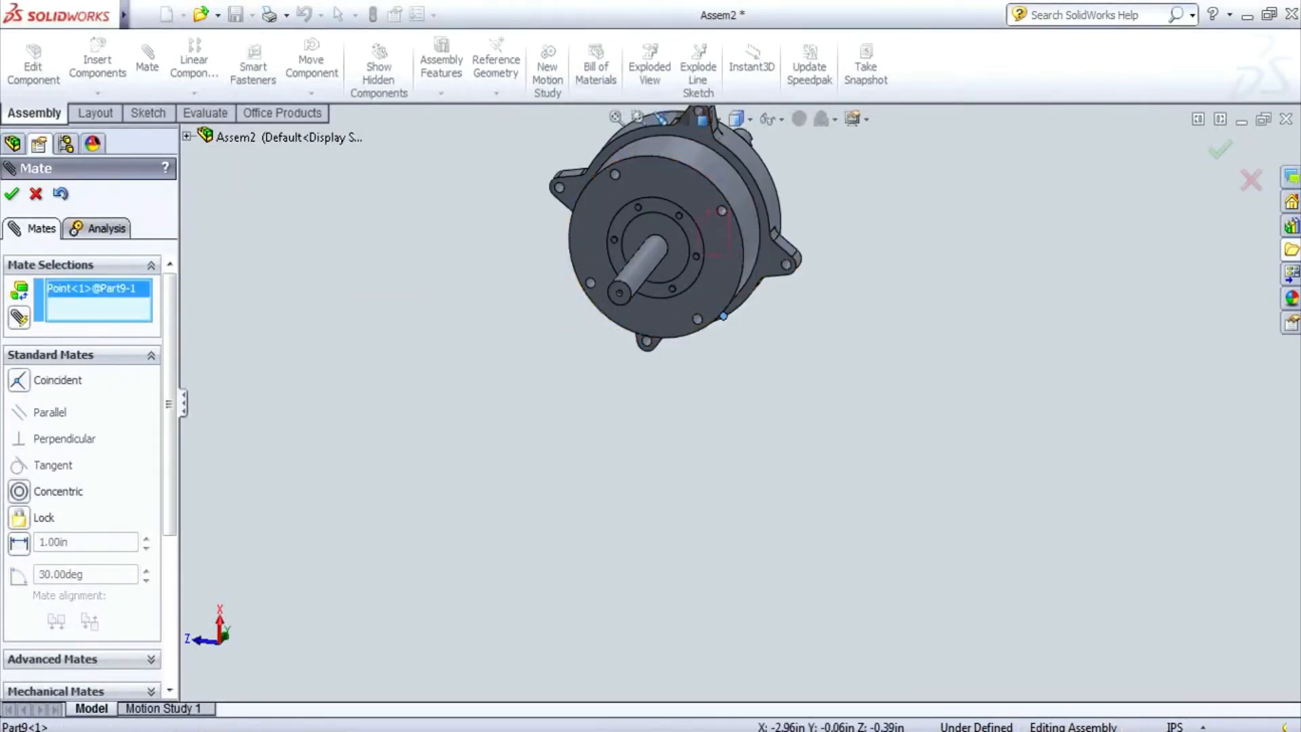
click(680, 261)
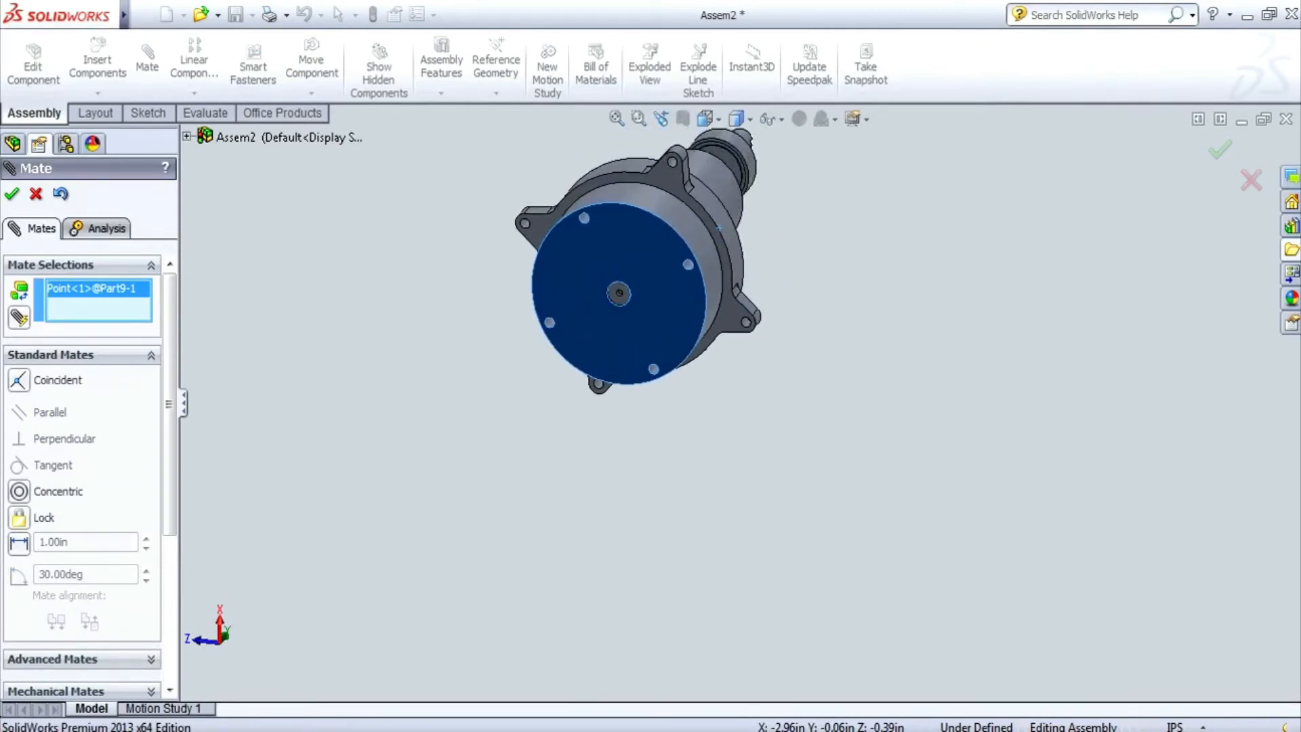
drag(680, 261, 691, 254)
middle_drag(690, 254, 536, 278)
scroll(833, 305, up, 3)
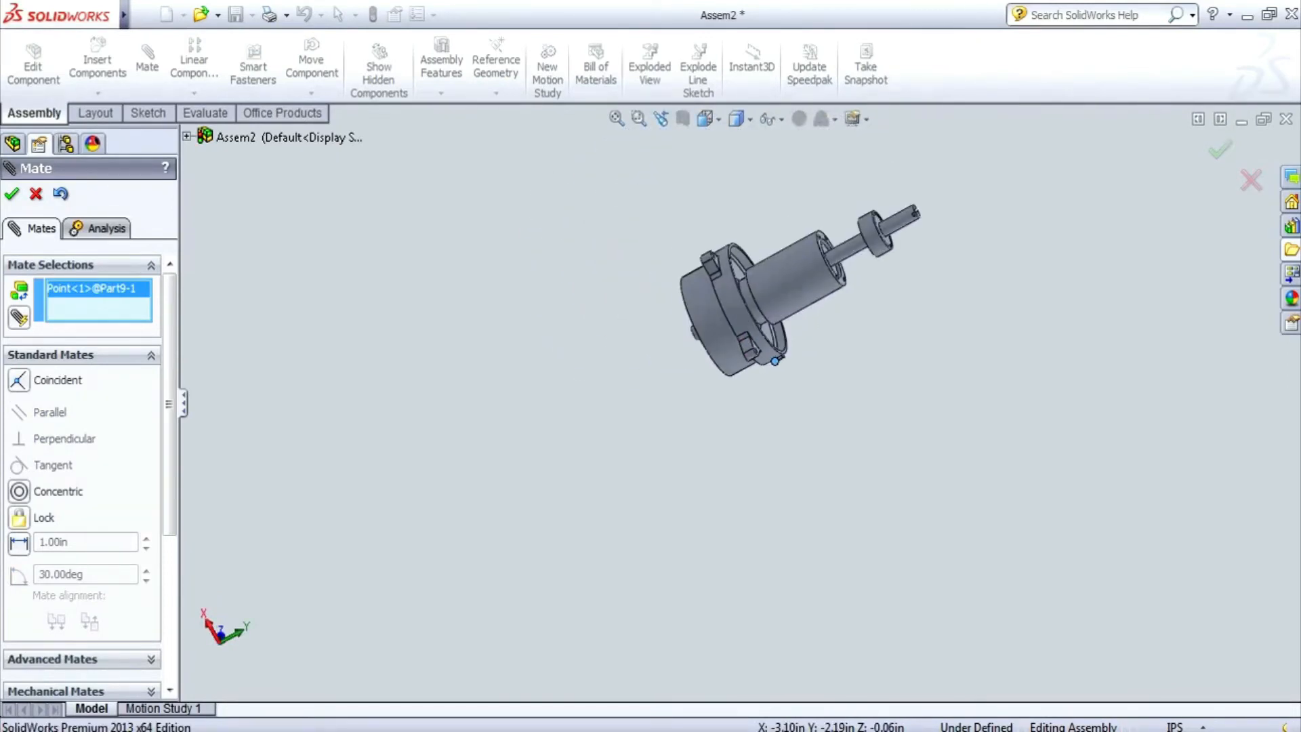
scroll(894, 250, down, 3)
drag(669, 274, 705, 256)
middle_drag(705, 255, 723, 203)
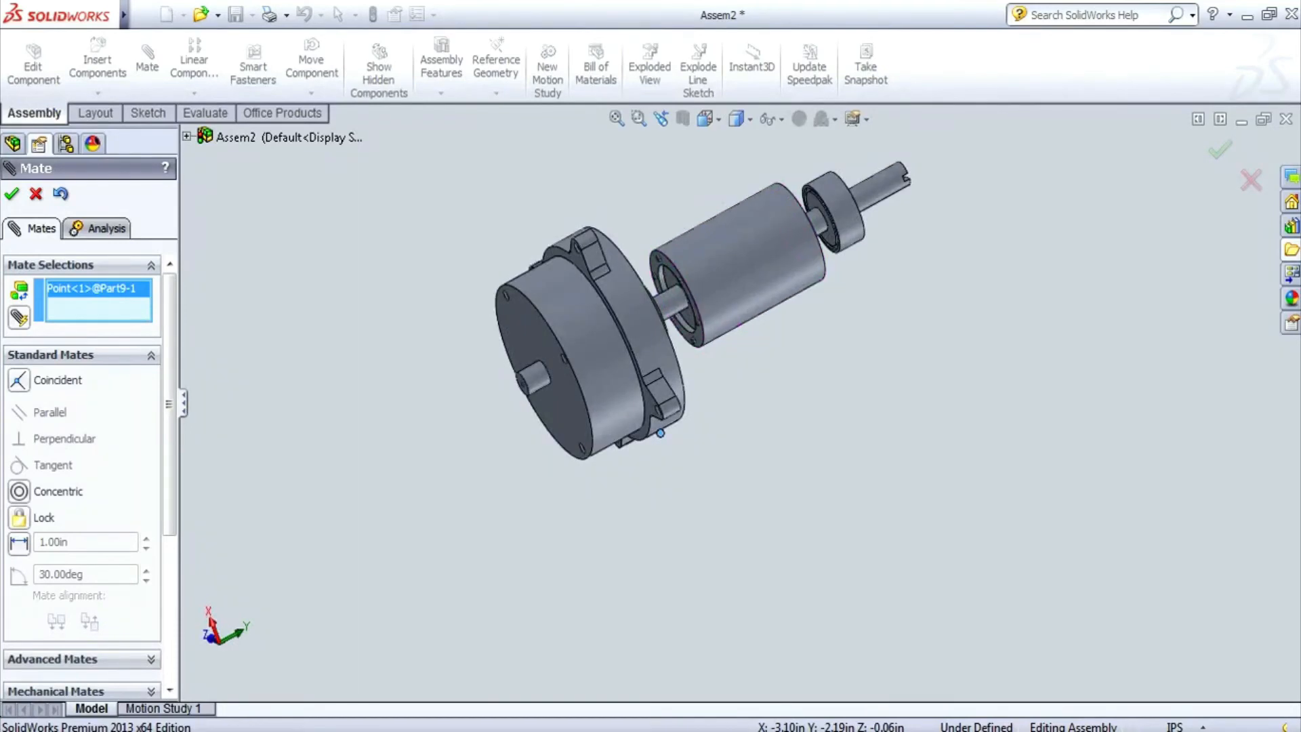
- Insert Part6 into the assembly in the free space beside Part9
click(11, 194)
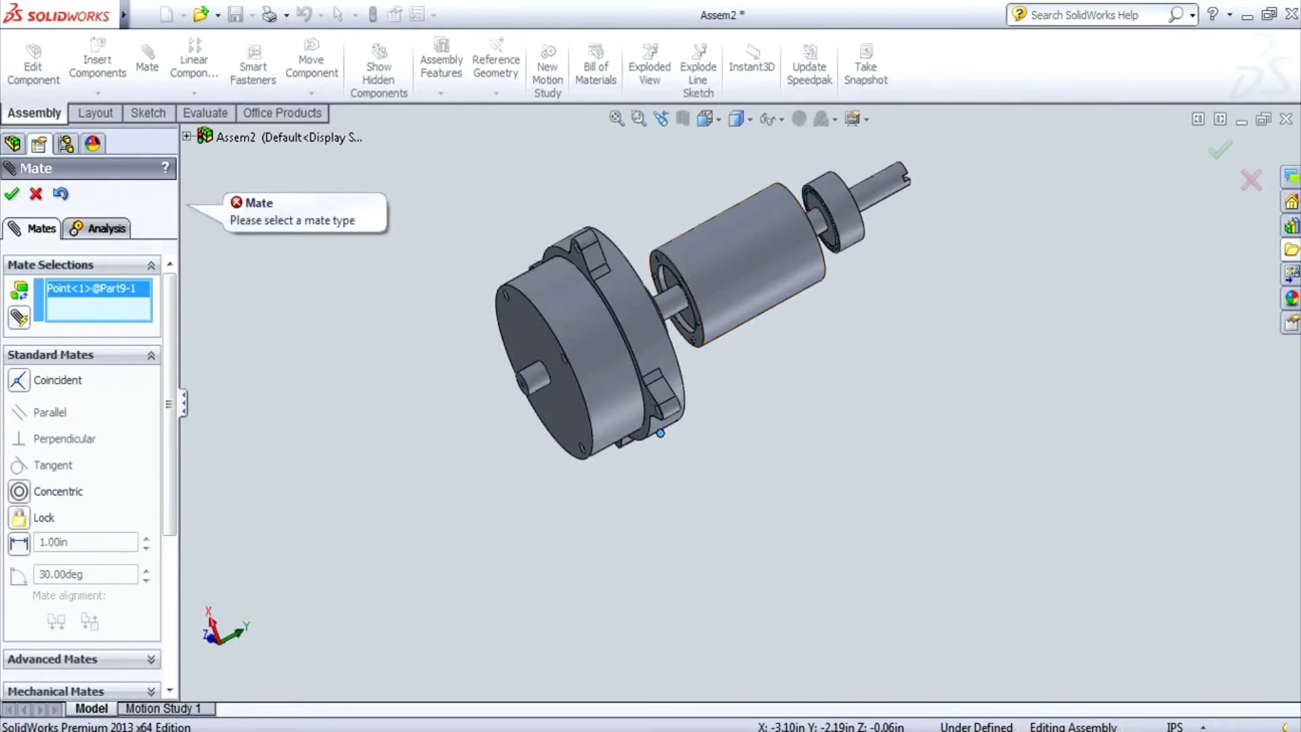
scroll(502, 379, down, 1)
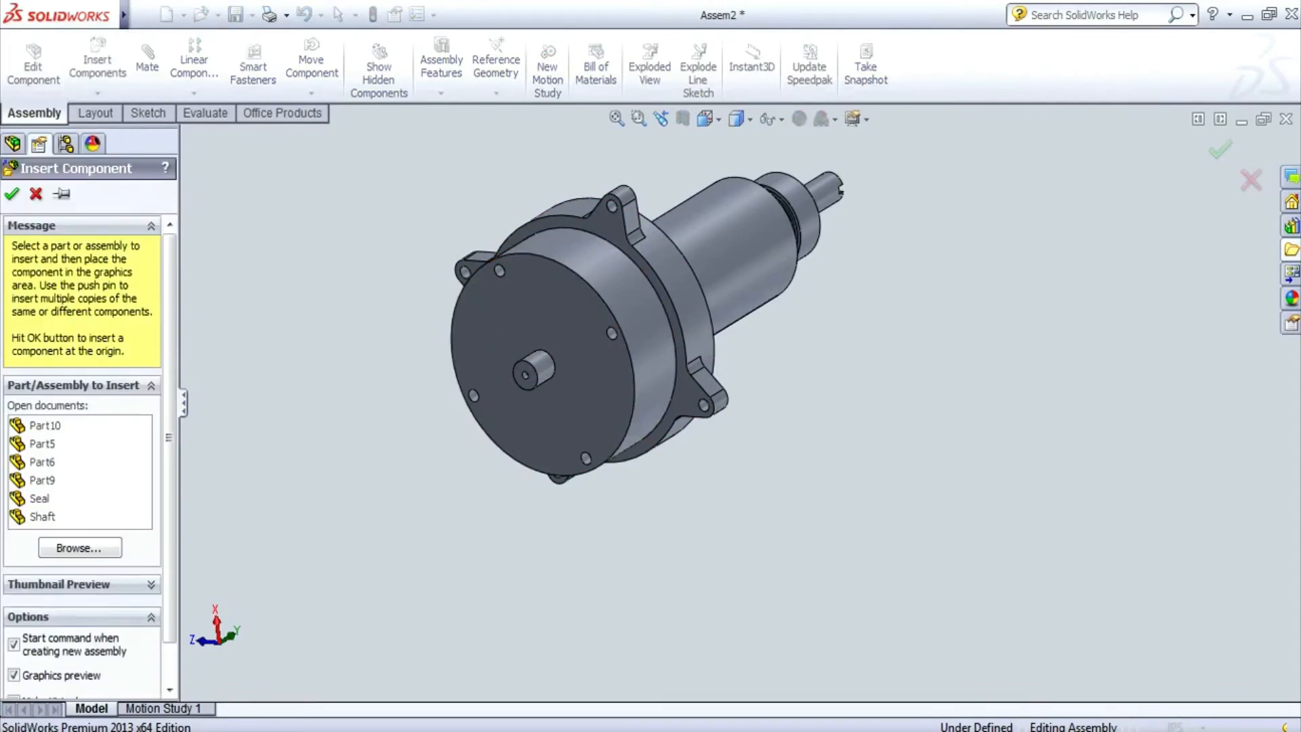
click(42, 443)
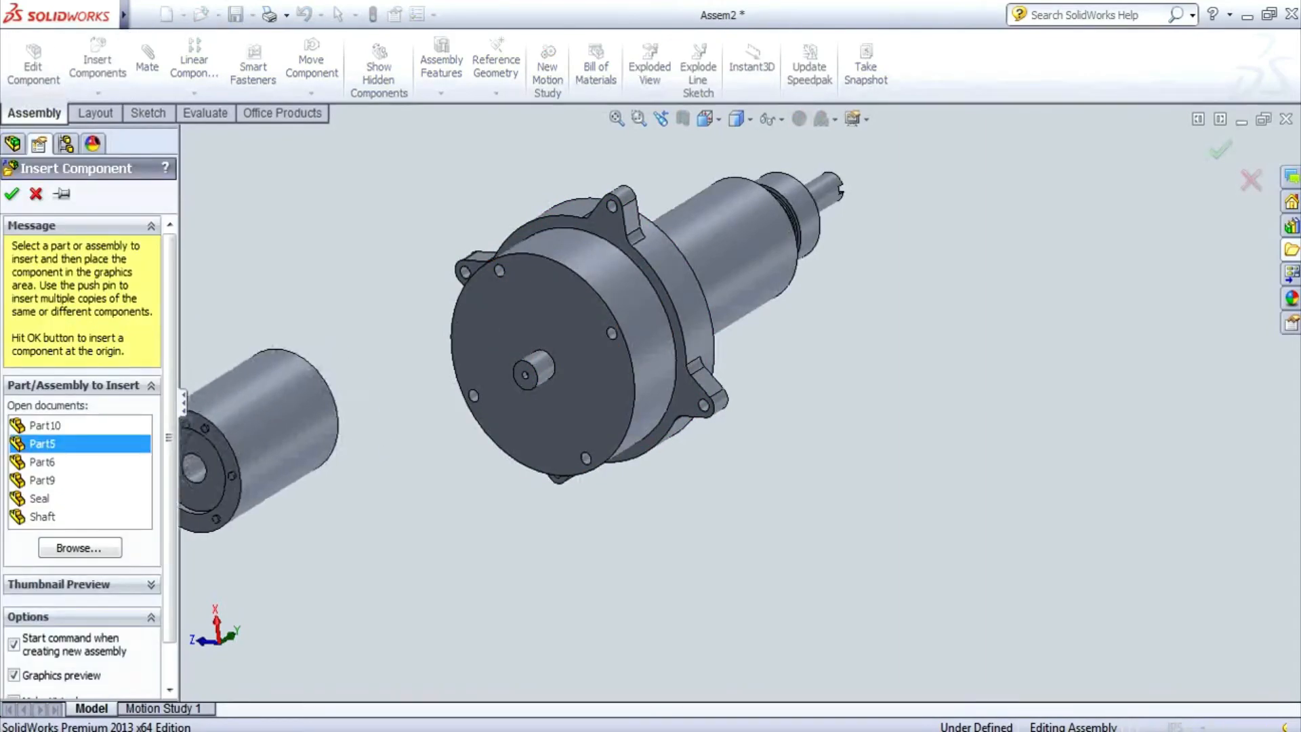
click(42, 462)
click(278, 462)
mouse_move(542, 338)
middle_down()
mouse_move(440, 339)
mouse_move(532, 339)
middle_up()
- Mate Part6's centre bore concentric with the shaft
click(146, 67)
click(276, 456)
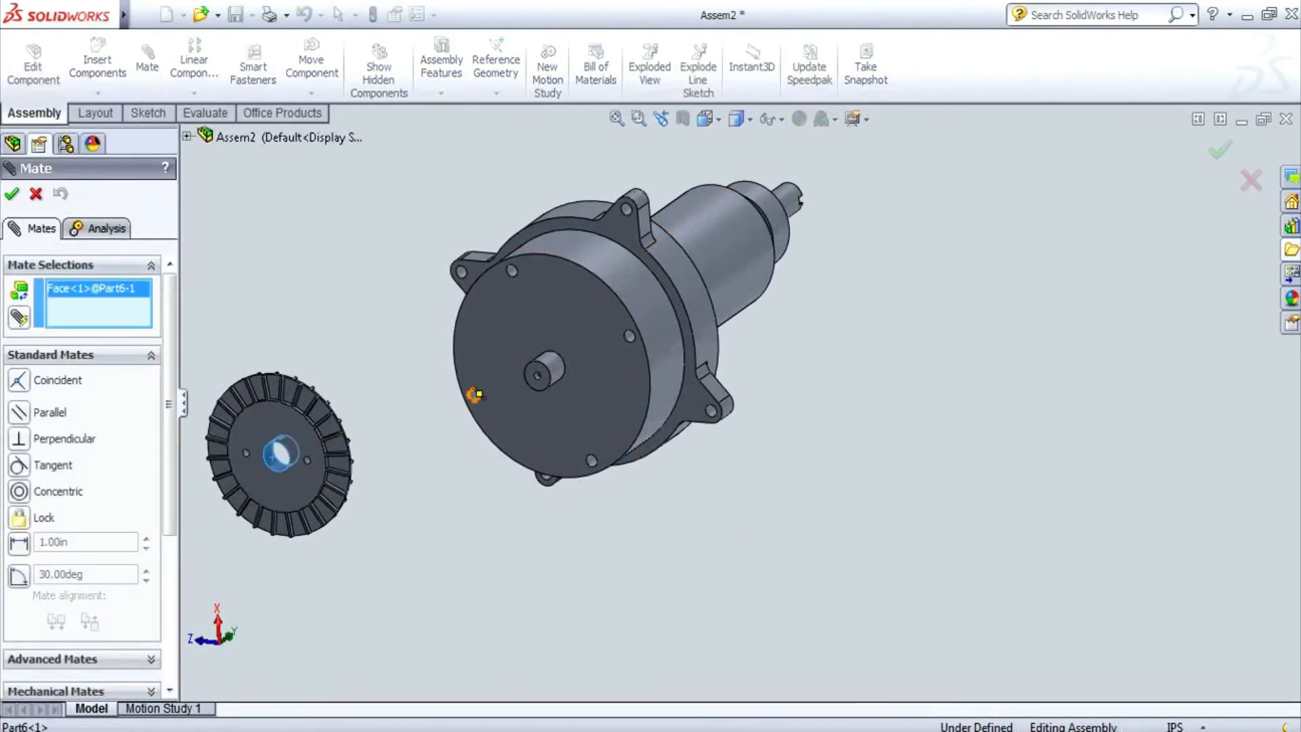
click(550, 372)
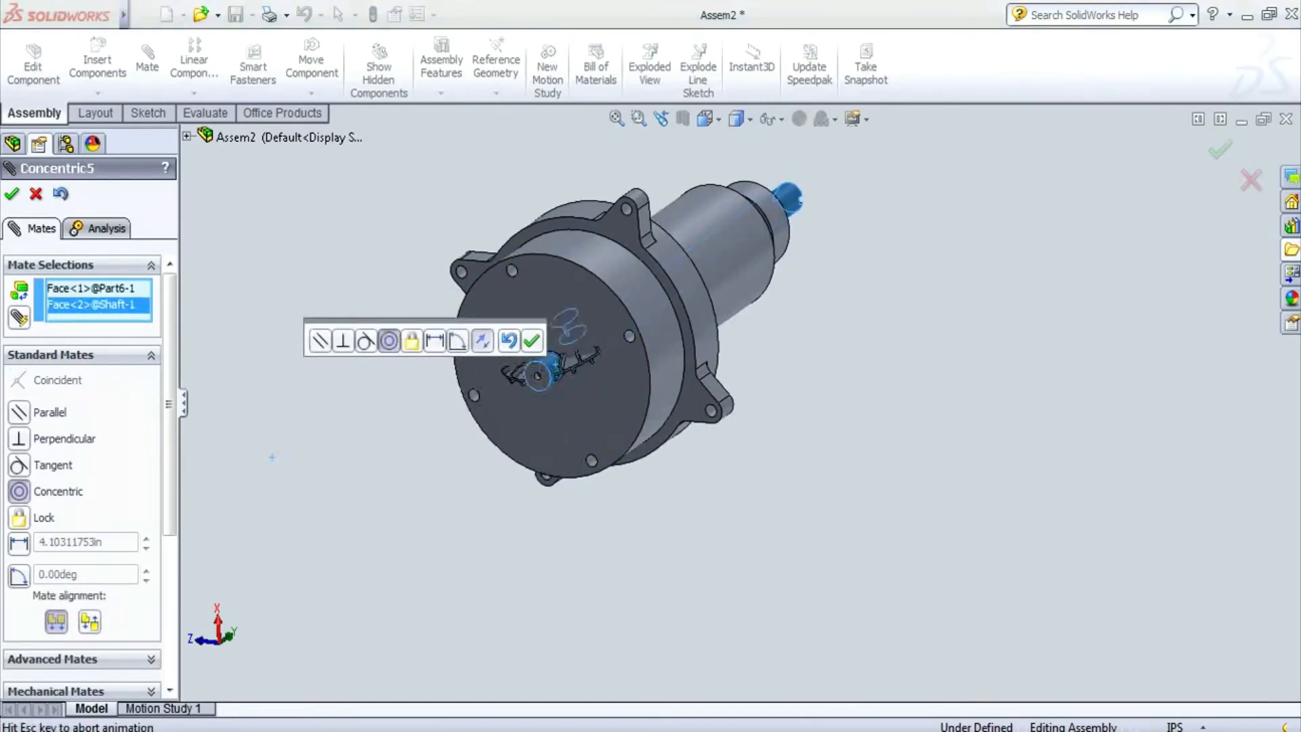
click(531, 341)
scroll(463, 409, down, 6)
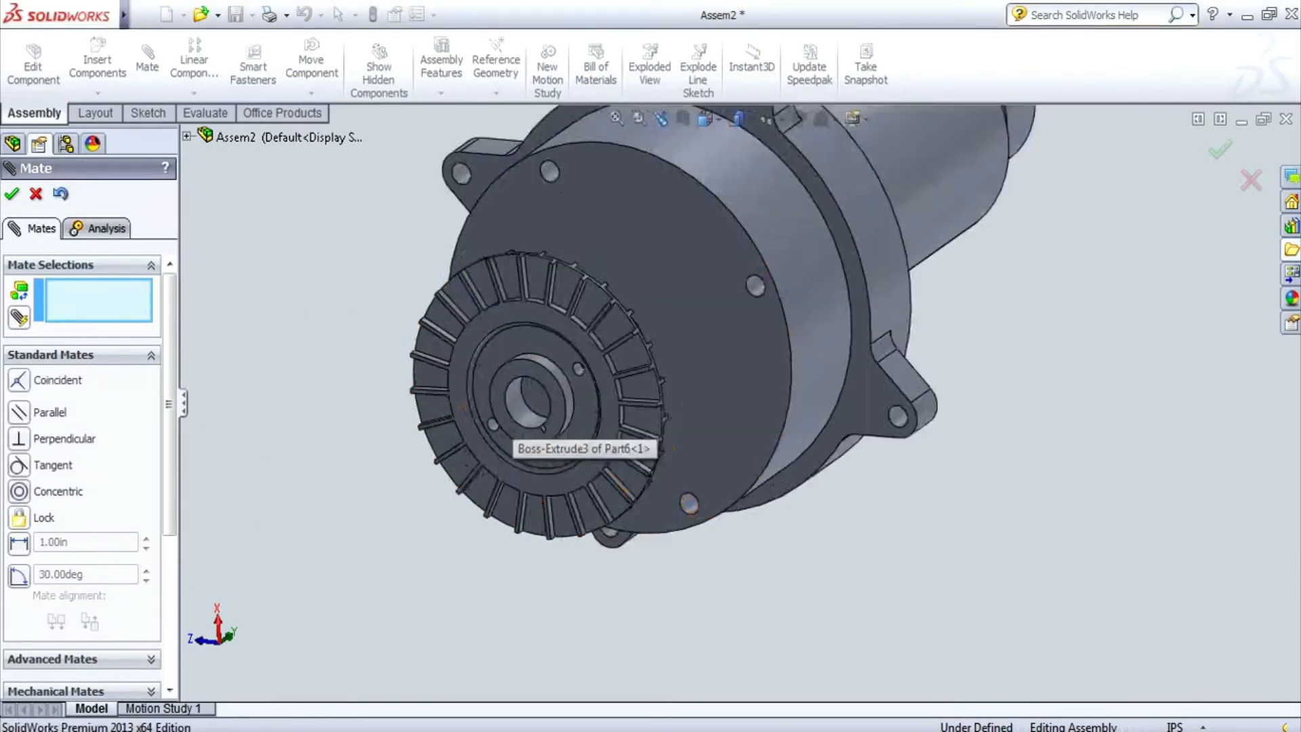
click(580, 386)
key(Escape)
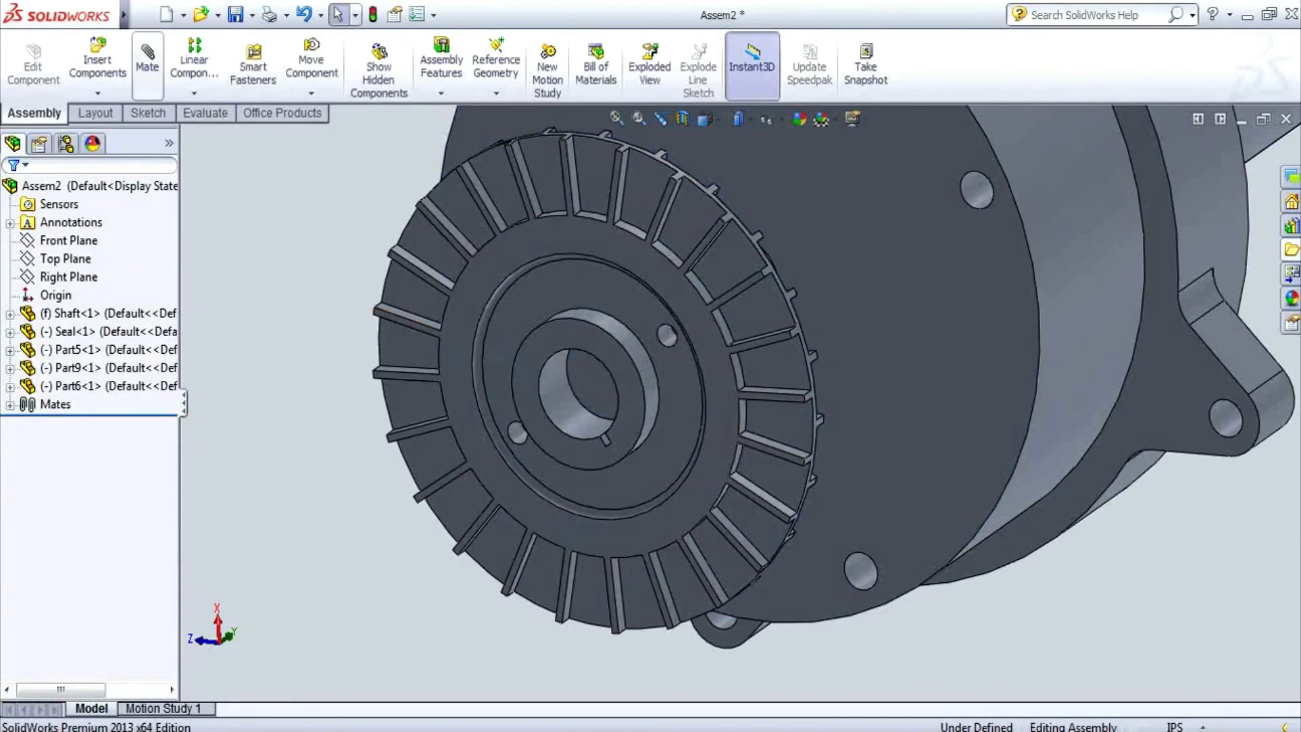
- Mate the outer edge of Part6's bore coincident with the shaft's plain end face
key(Return)
scroll(580, 400, up, 2)
middle_drag(640, 425, 900, 356)
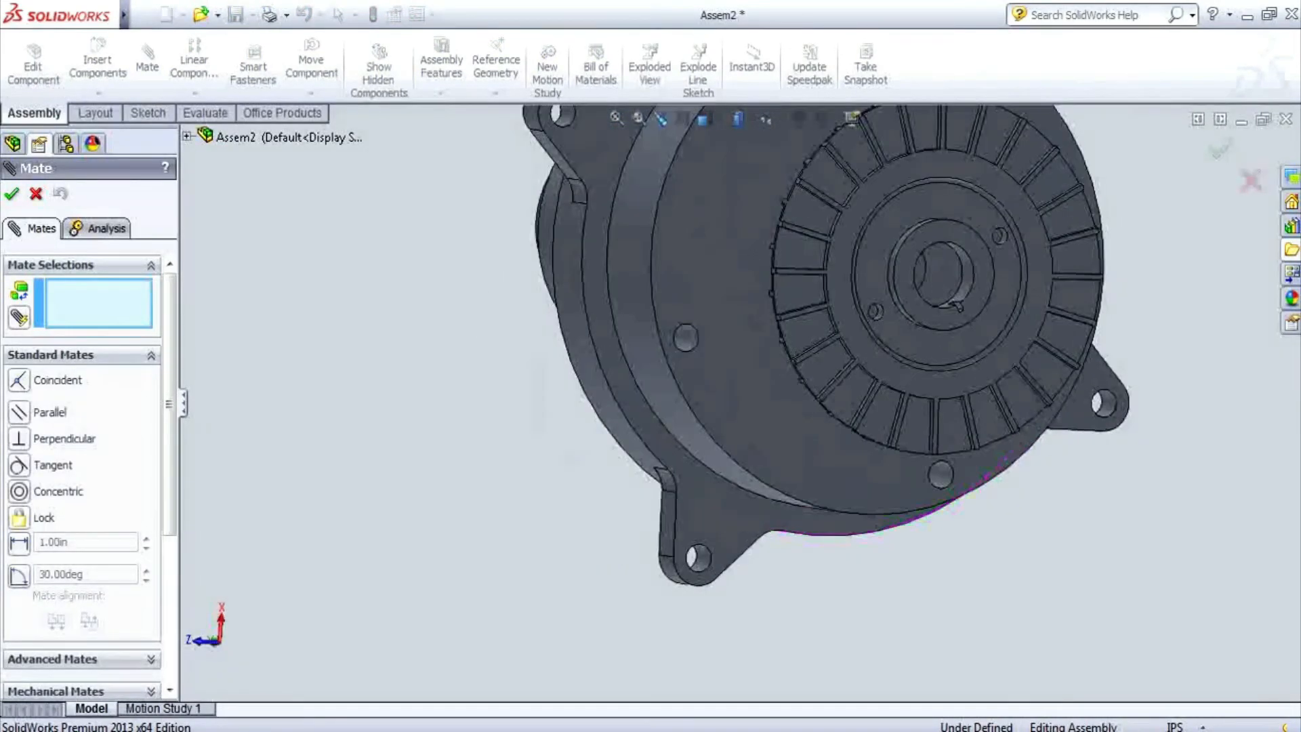
click(947, 304)
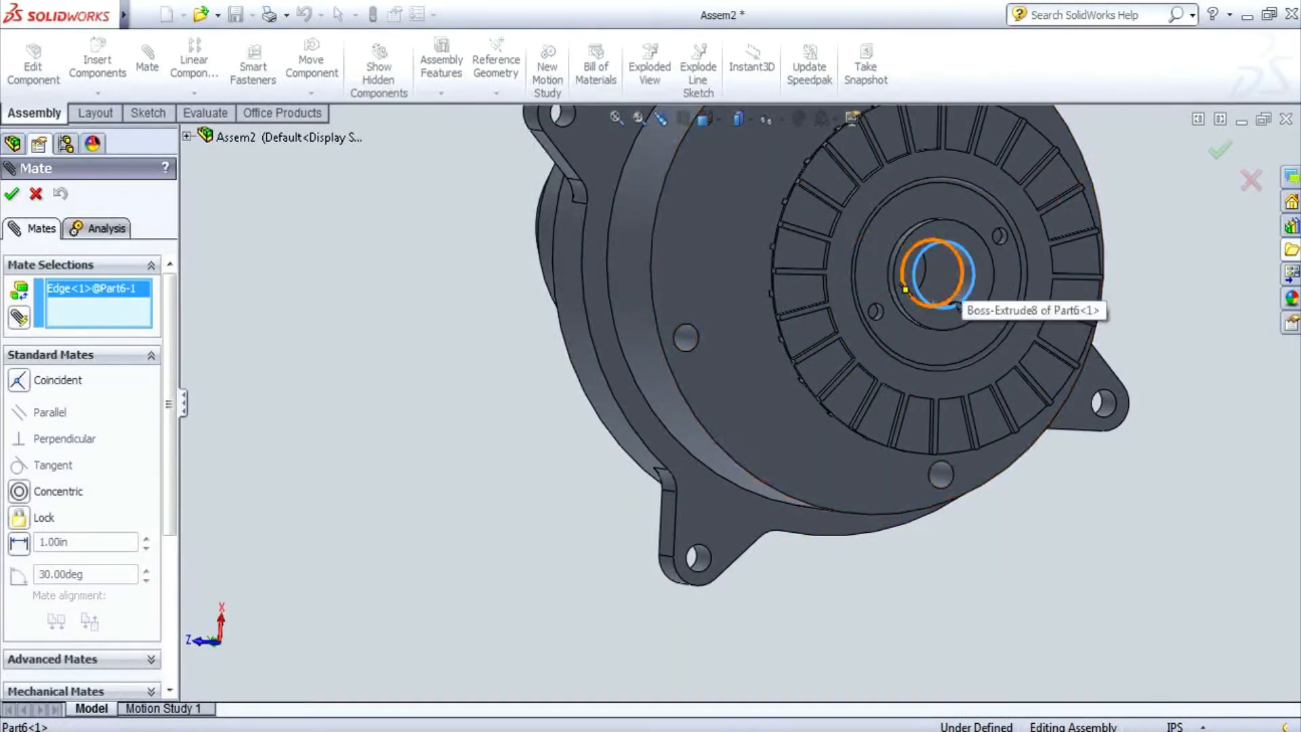
click(957, 306)
scroll(652, 392, up, 3)
middle_drag(799, 345, 704, 374)
scroll(646, 298, down, 5)
click(707, 373)
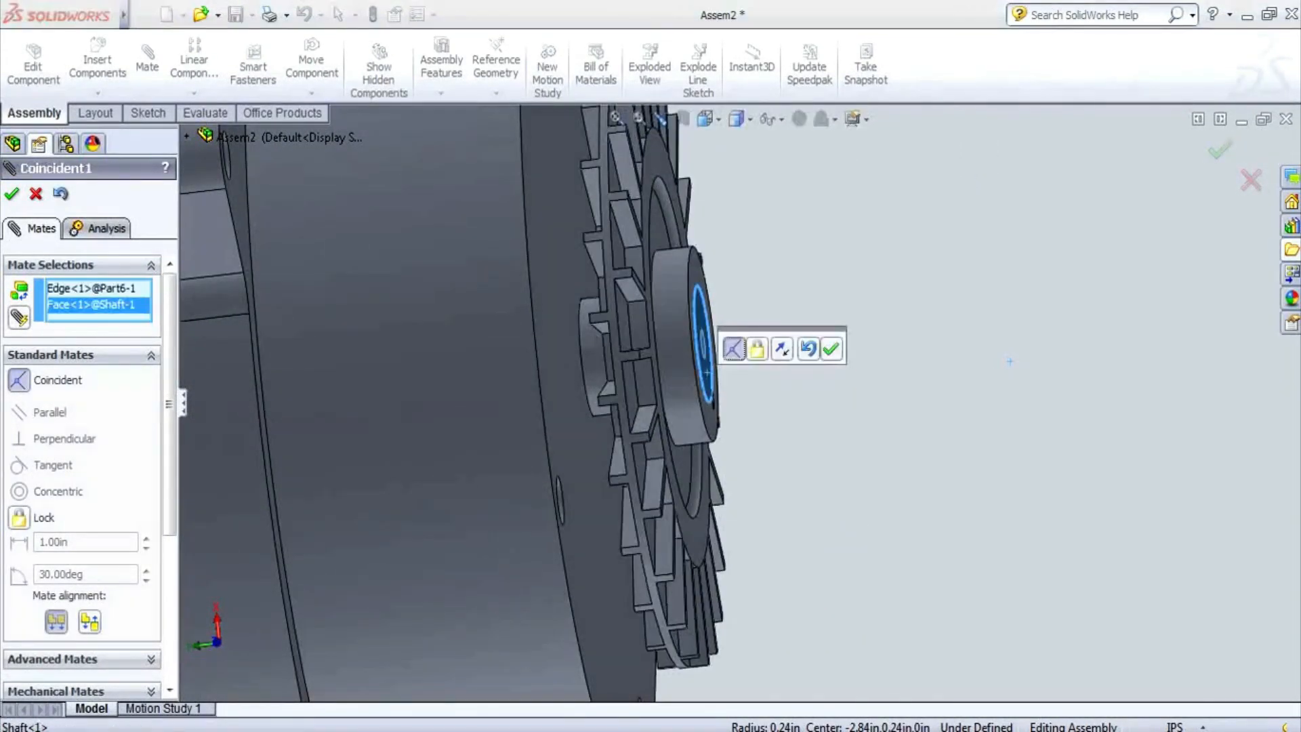
click(830, 349)
middle_drag(813, 359, 643, 319)
scroll(635, 400, up, 3)
scroll(702, 399, up, 3)
middle_drag(702, 400, 742, 339)
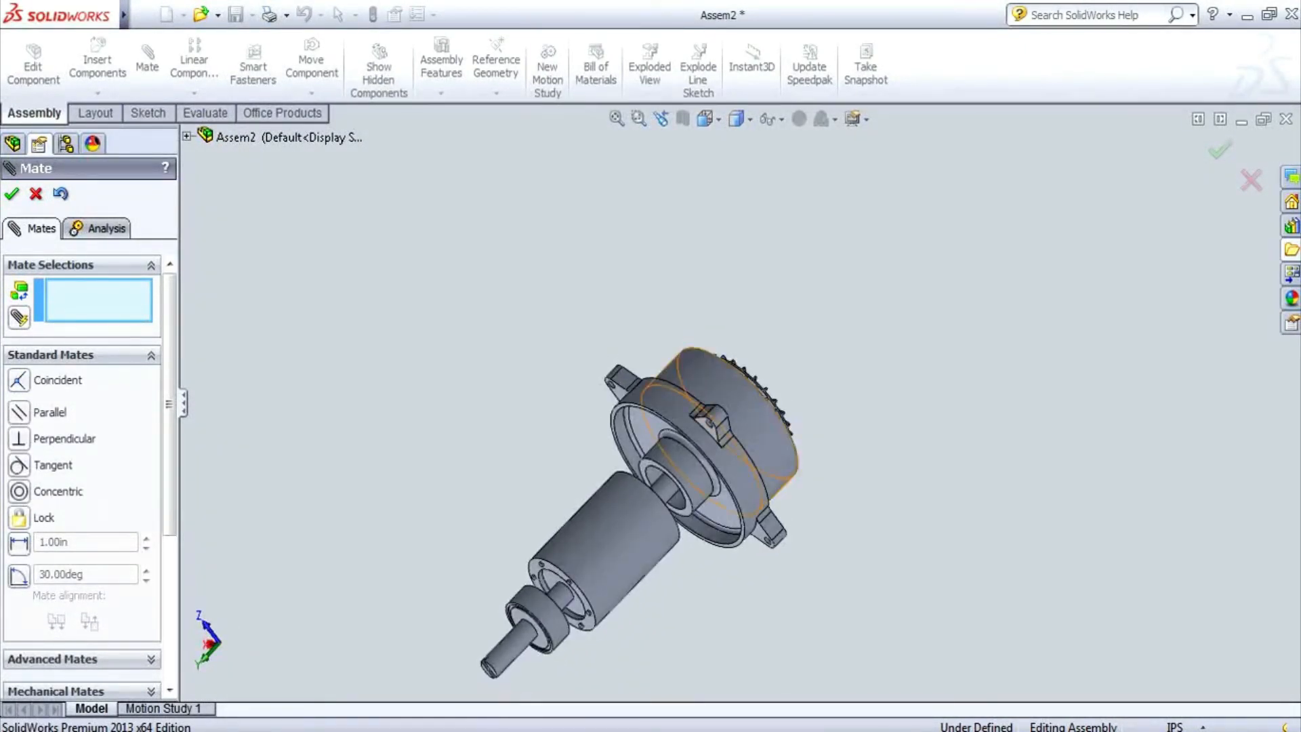
scroll(515, 460, down, 1)
click(12, 193)
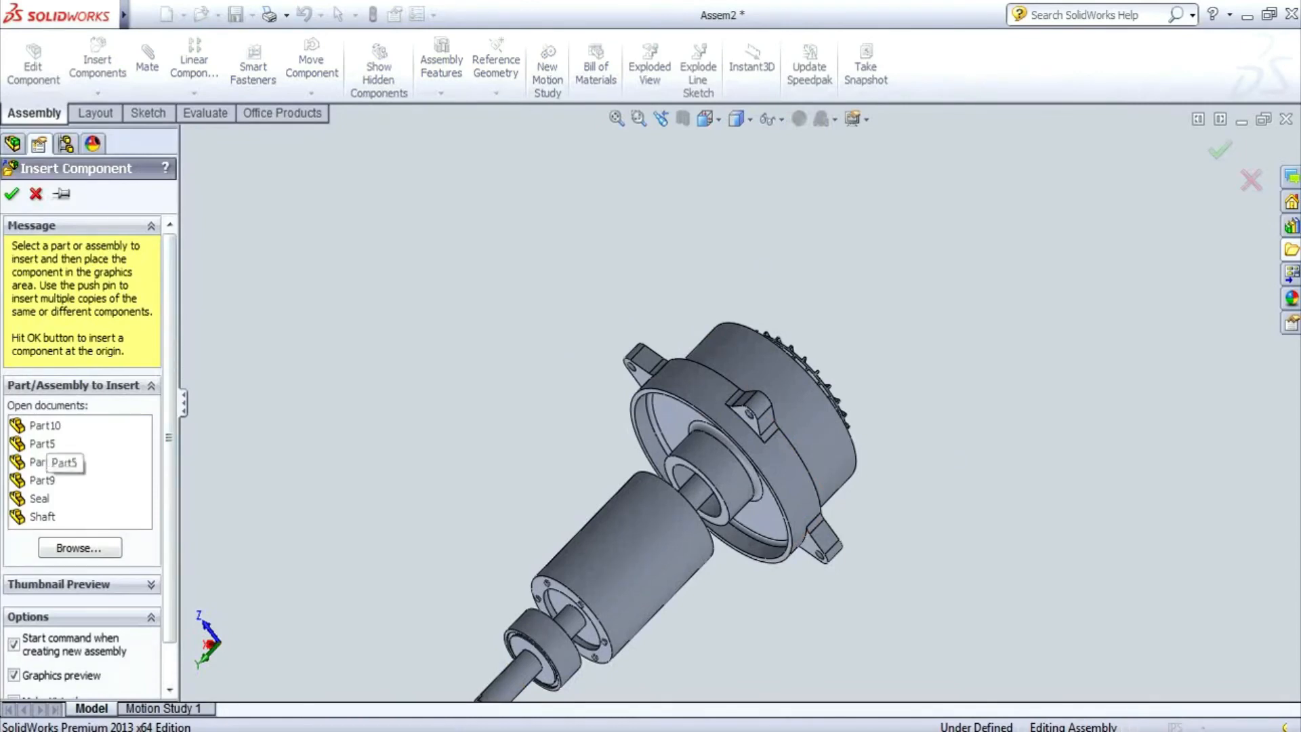
- Insert a second Seal beside the shaft and mate its bore concentric with the shaft, between Part5 and Part9
scroll(668, 536, down, 5)
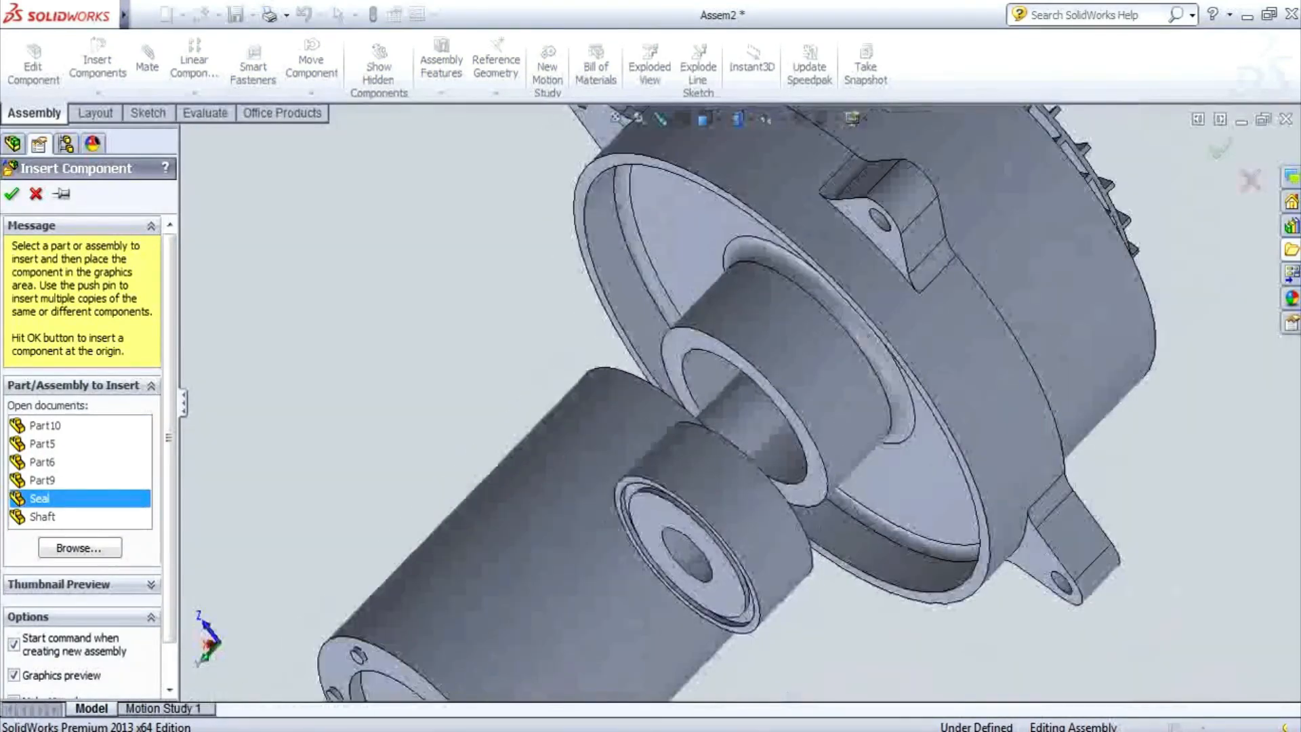
click(420, 359)
click(147, 61)
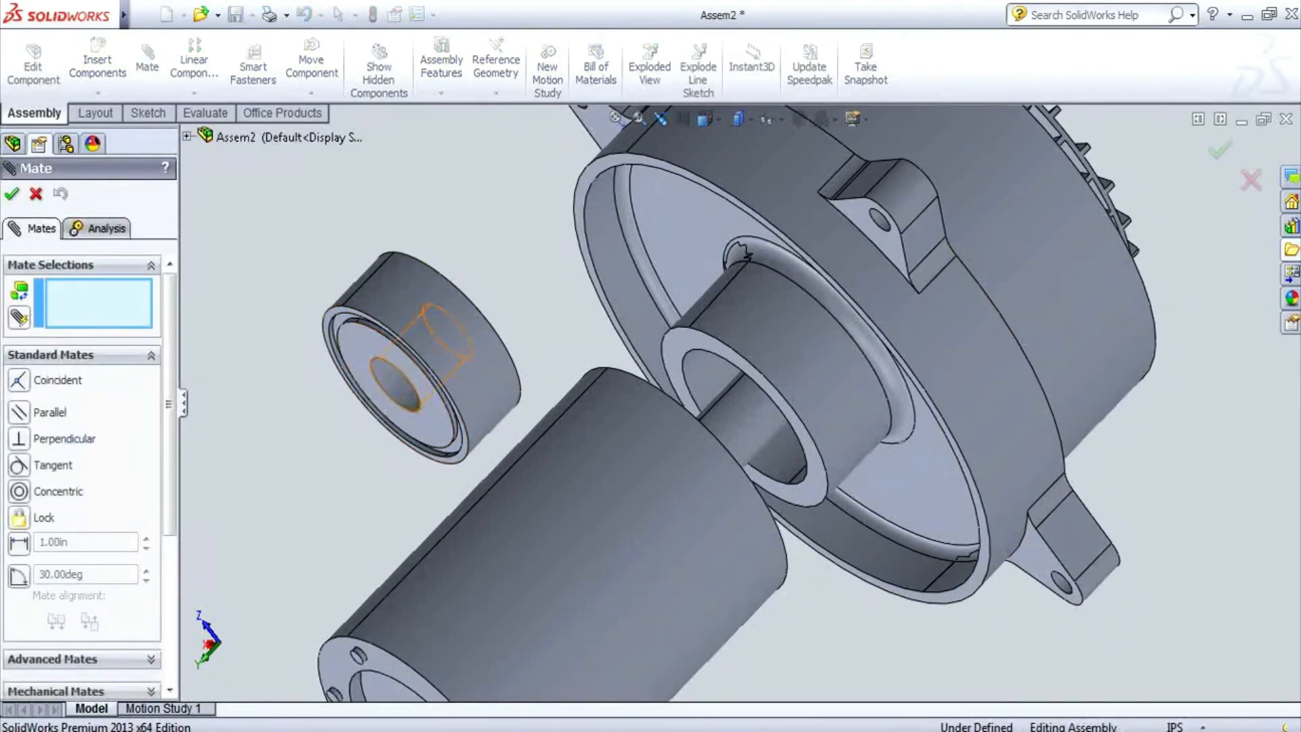
click(752, 410)
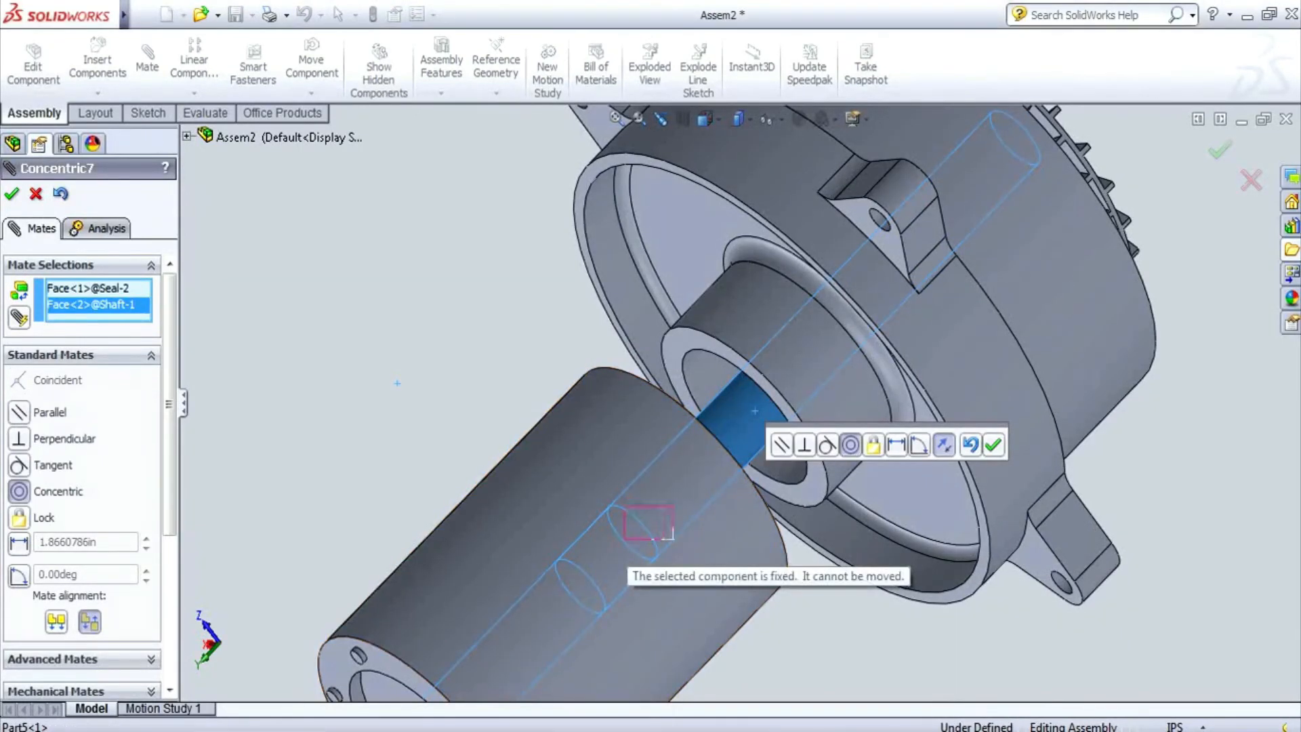
key(Return)
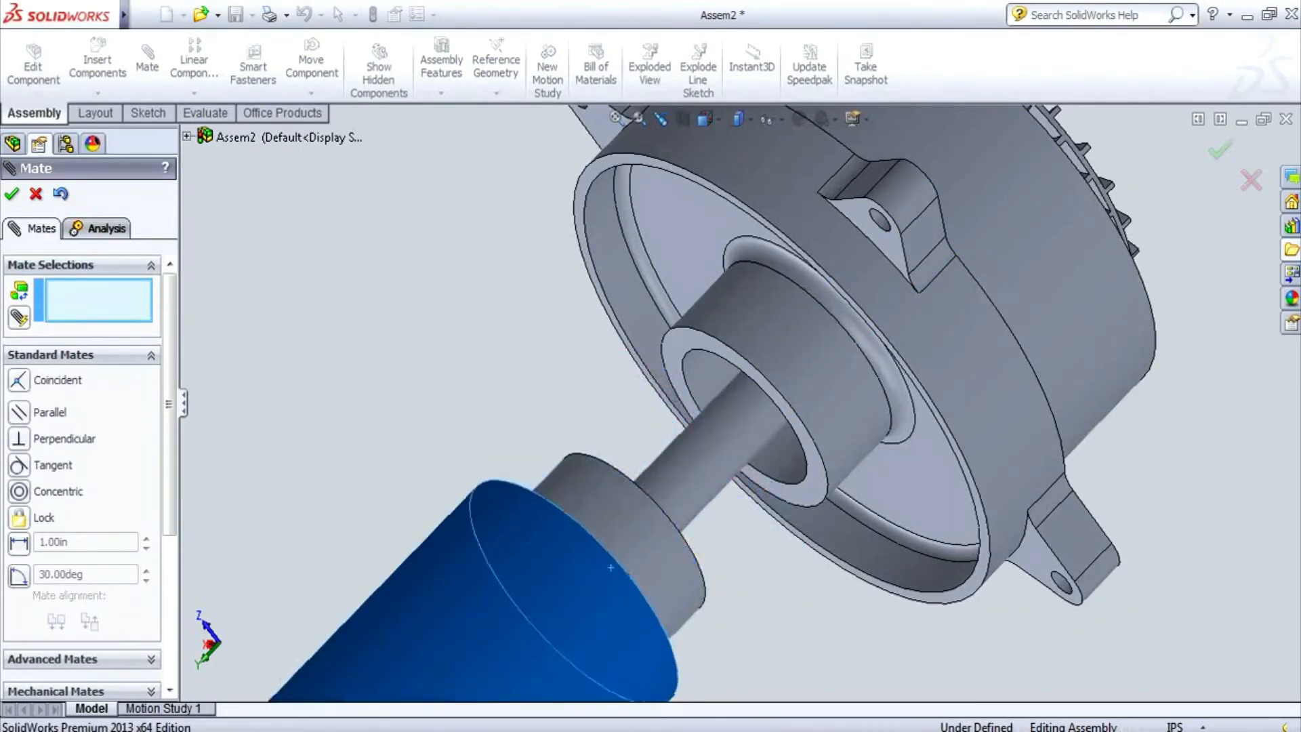
click(12, 193)
- Try to mate the second Seal's end face coincident with a face of Part9
click(147, 61)
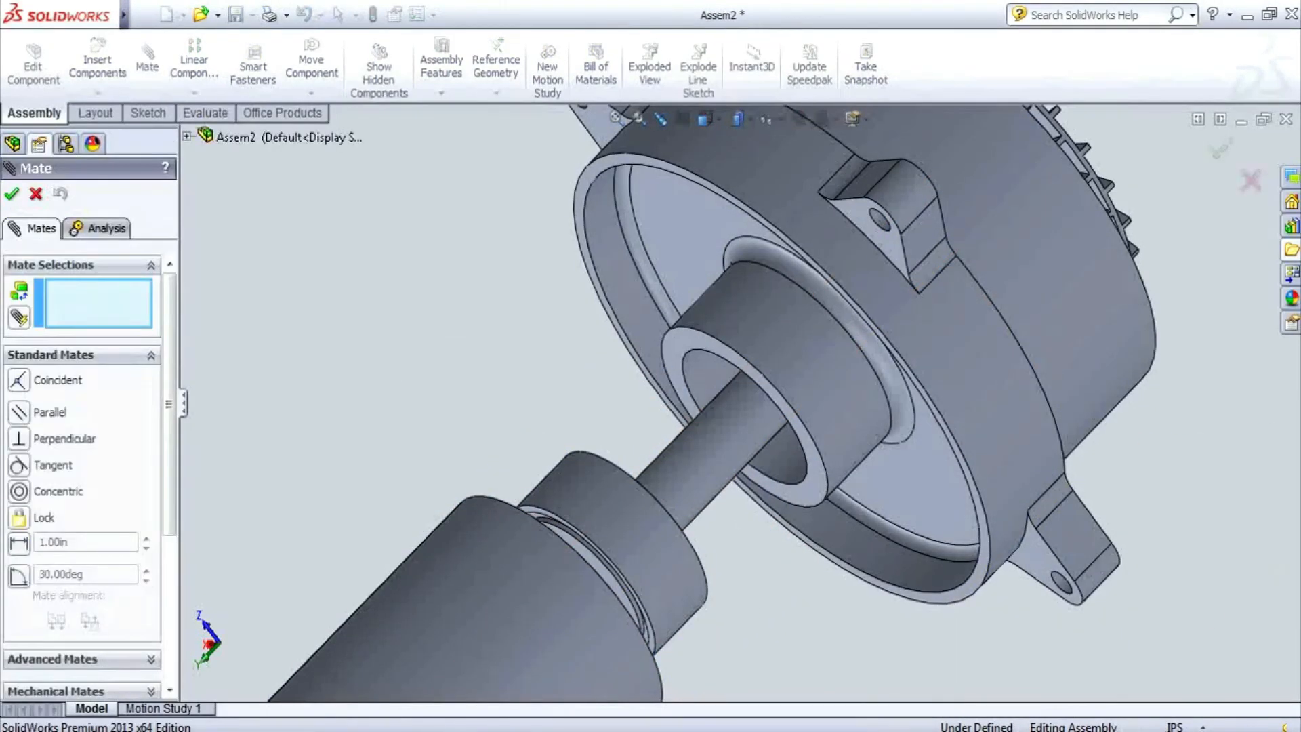
middle_drag(962, 176, 820, 238)
middle_drag(420, 630, 650, 569)
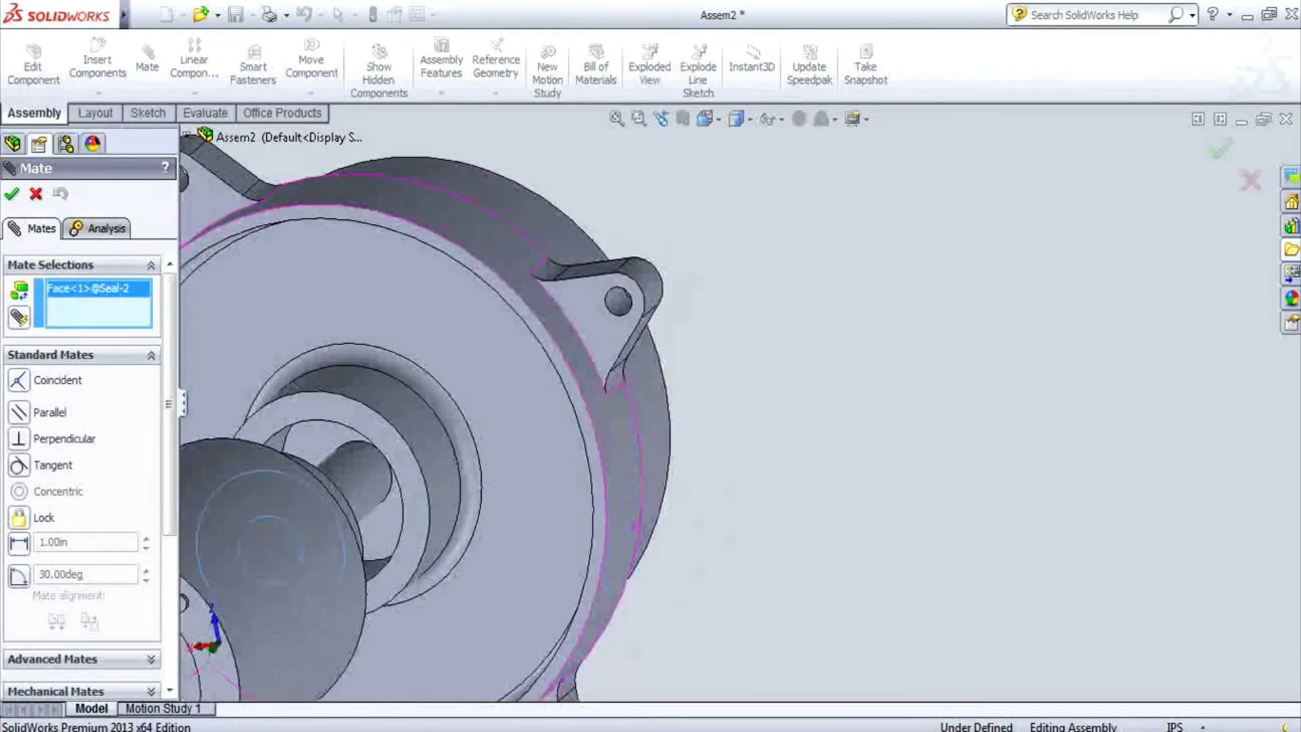
scroll(786, 406, up, 2)
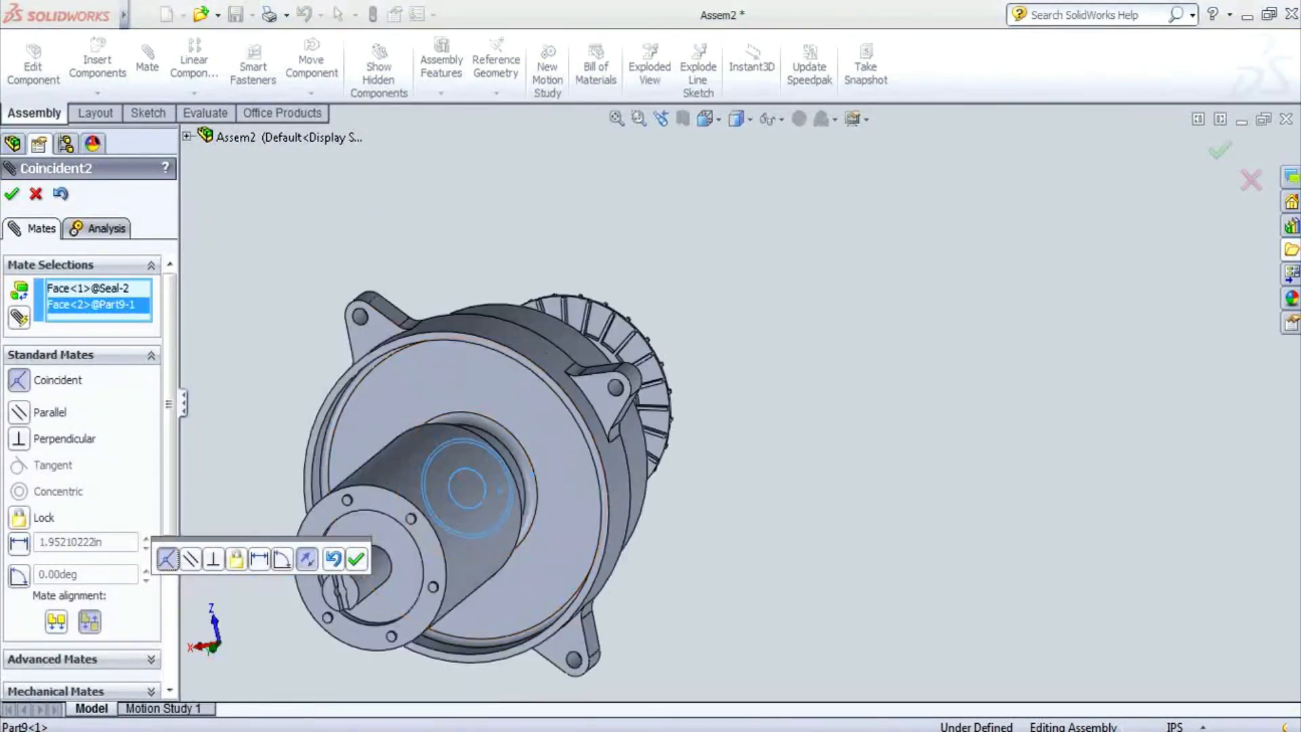
middle_drag(785, 407, 718, 420)
scroll(563, 379, down, 2)
key(Return)
middle_drag(813, 400, 735, 406)
scroll(735, 406, up, 4)
middle_drag(475, 555, 413, 549)
scroll(411, 511, down, 4)
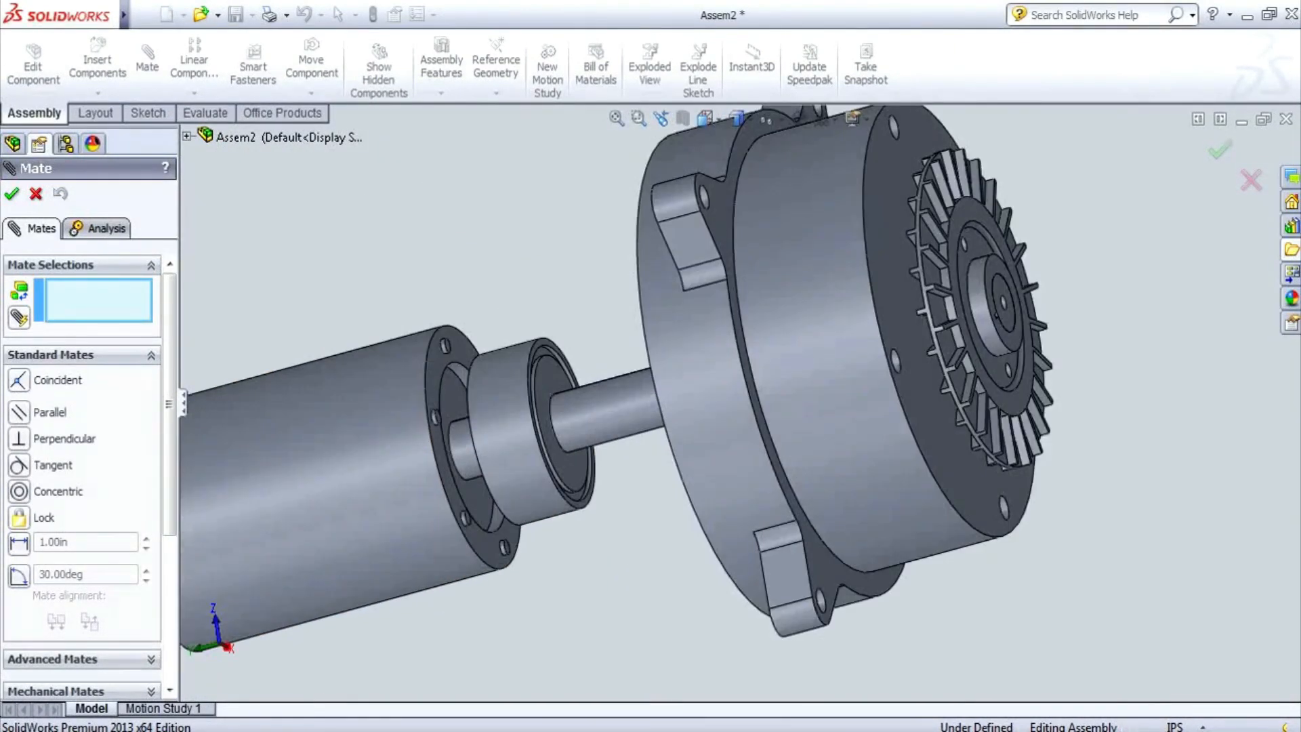
click(36, 193)
- Mate the second Seal's end face facing Part9 coincident with Part9's inner face, seating the seal inside the tubular boss
click(147, 59)
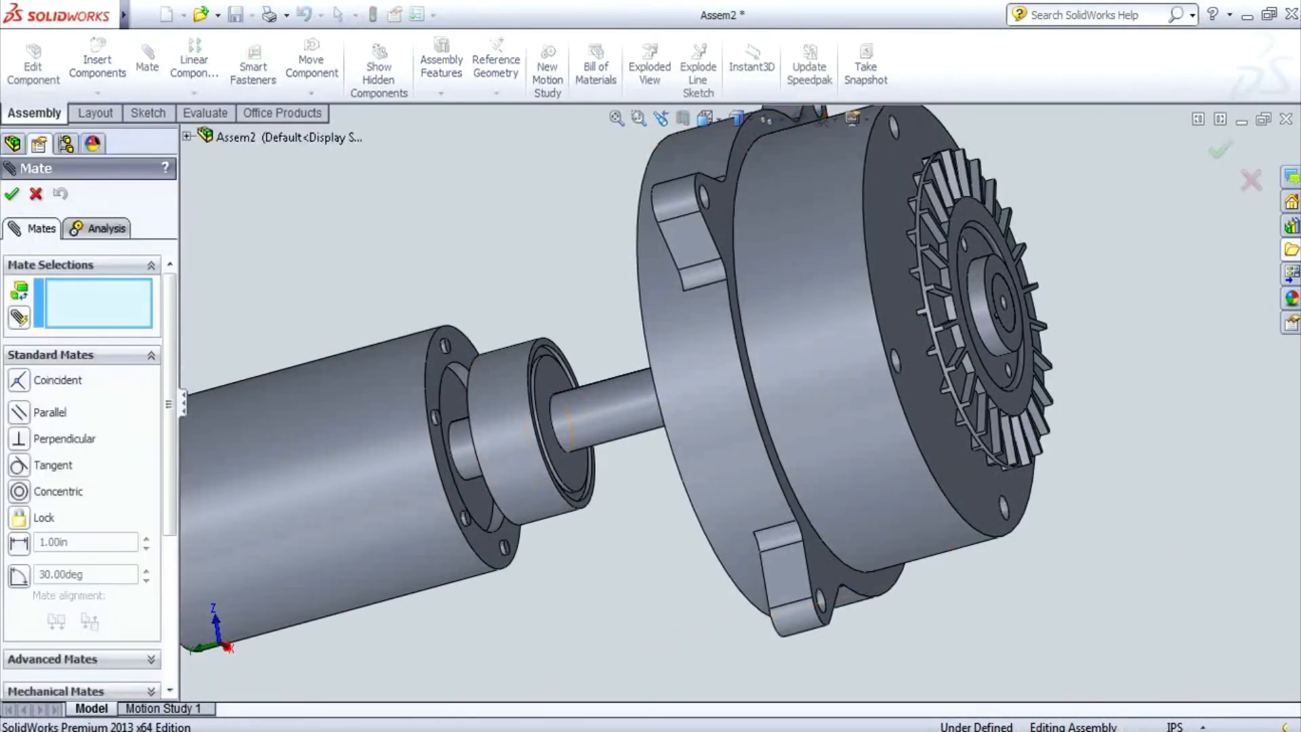
click(546, 338)
middle_drag(569, 400, 745, 409)
click(742, 431)
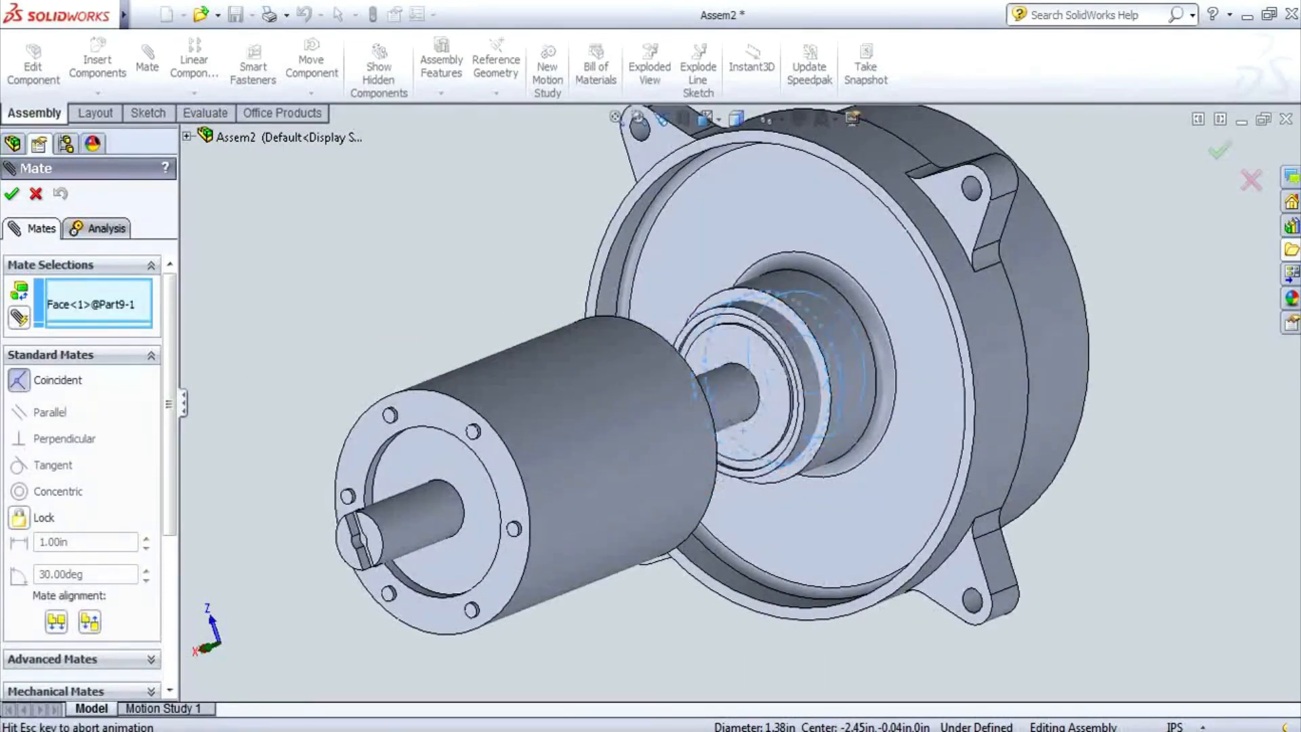
click(884, 298)
middle_drag(847, 352, 691, 369)
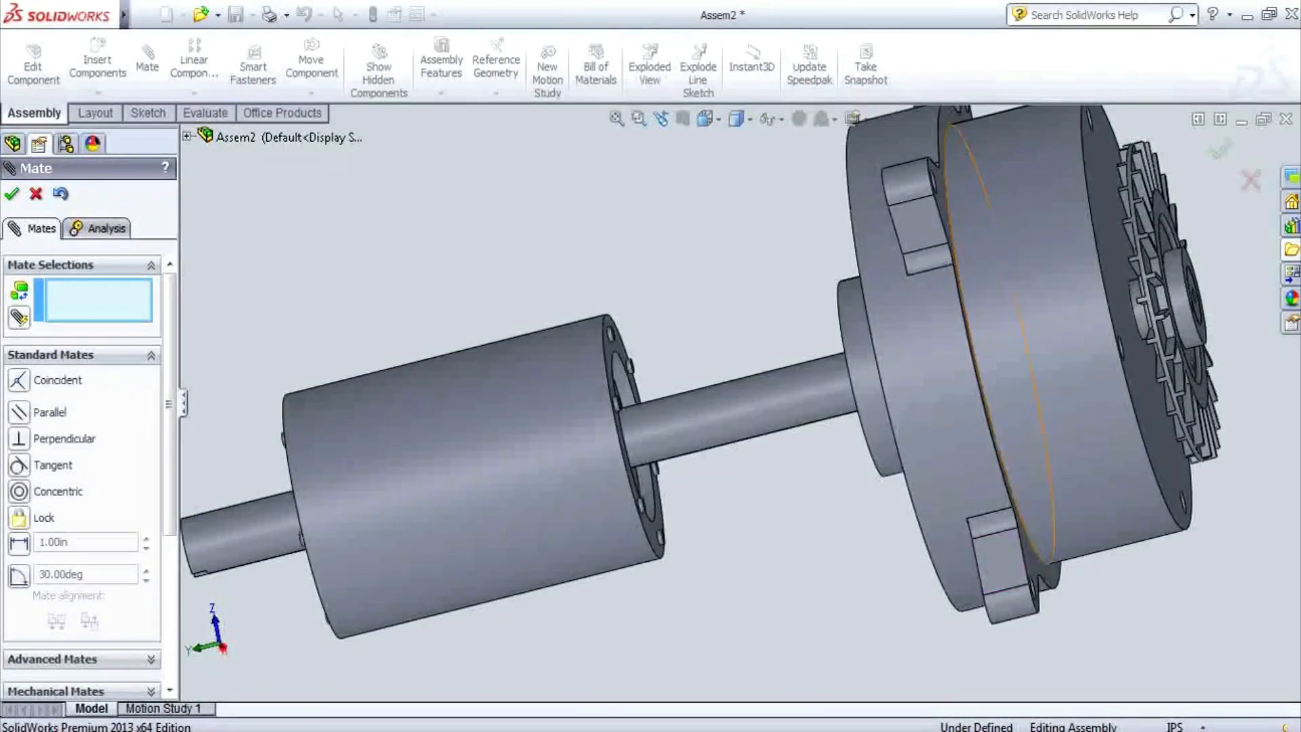
scroll(769, 397, up, 3)
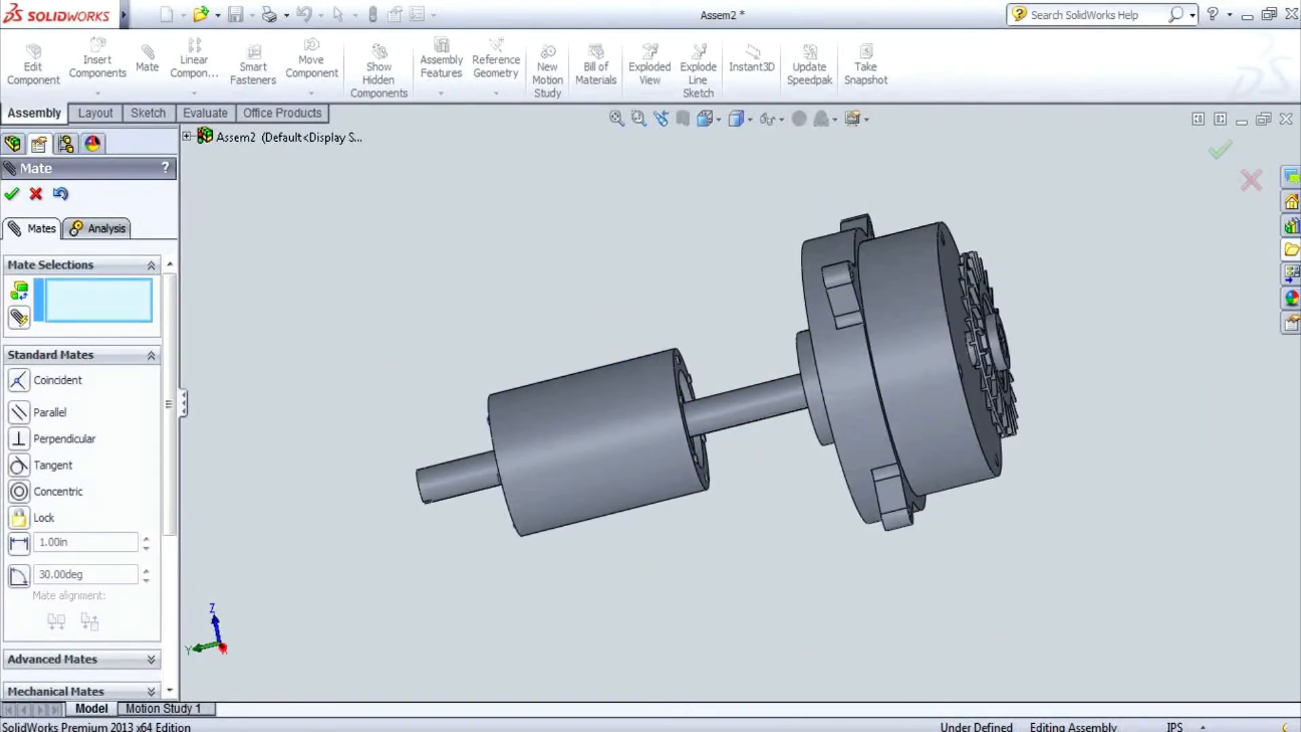
key(Escape)
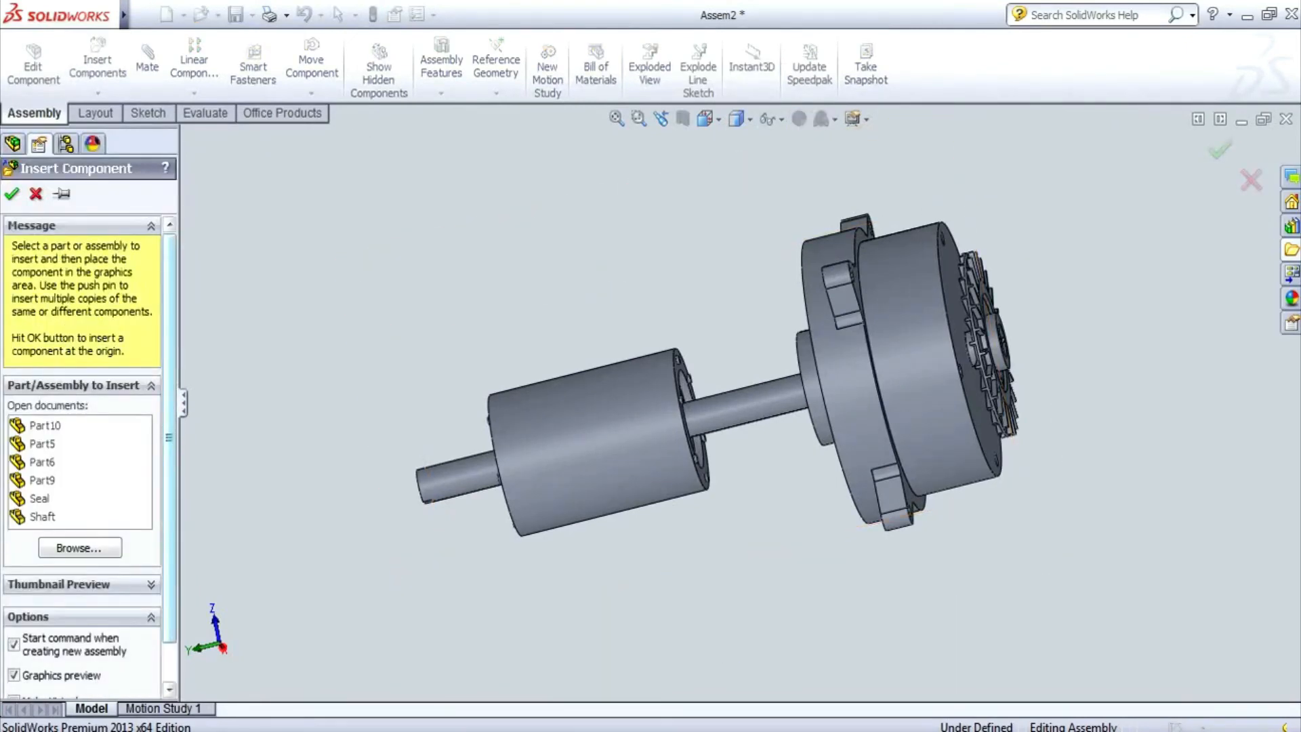
- Insert Part10 into the free space beyond Part6, with its open end facing Part9
click(45, 426)
click(1145, 325)
scroll(1150, 447, down, 1)
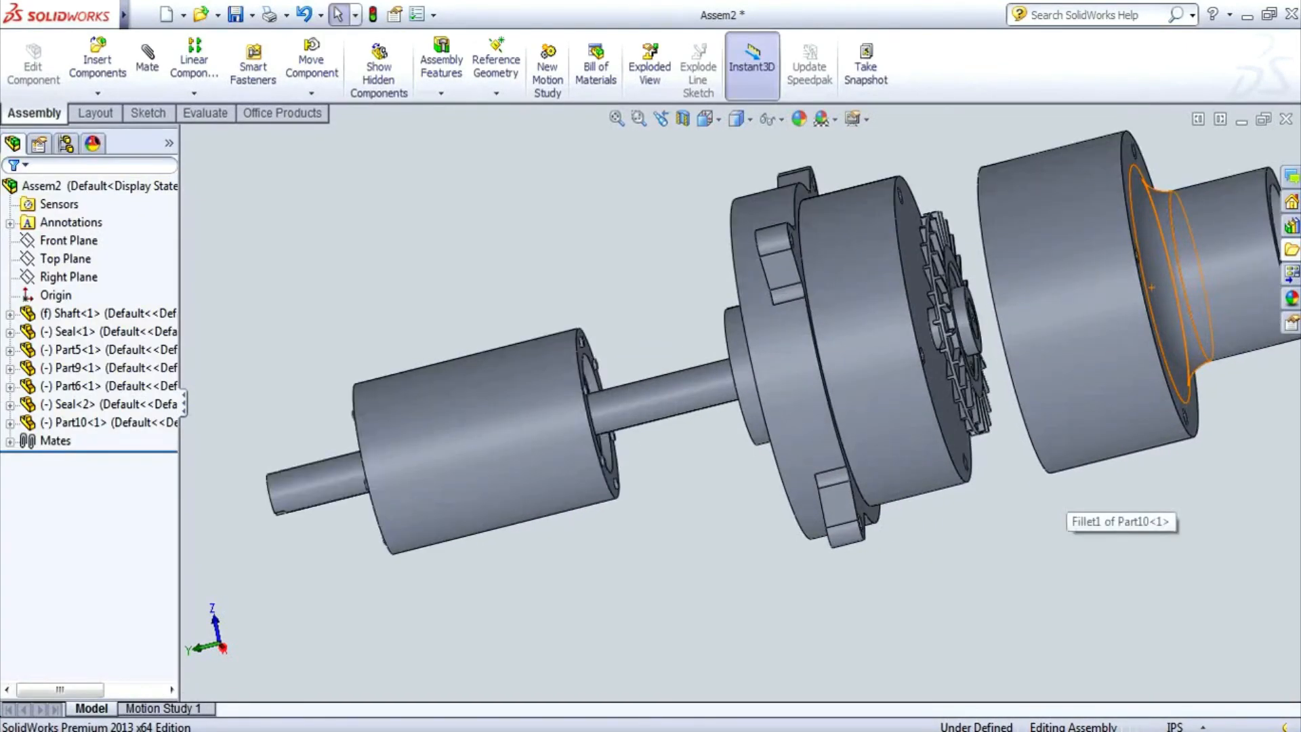
middle_drag(1057, 500, 1111, 501)
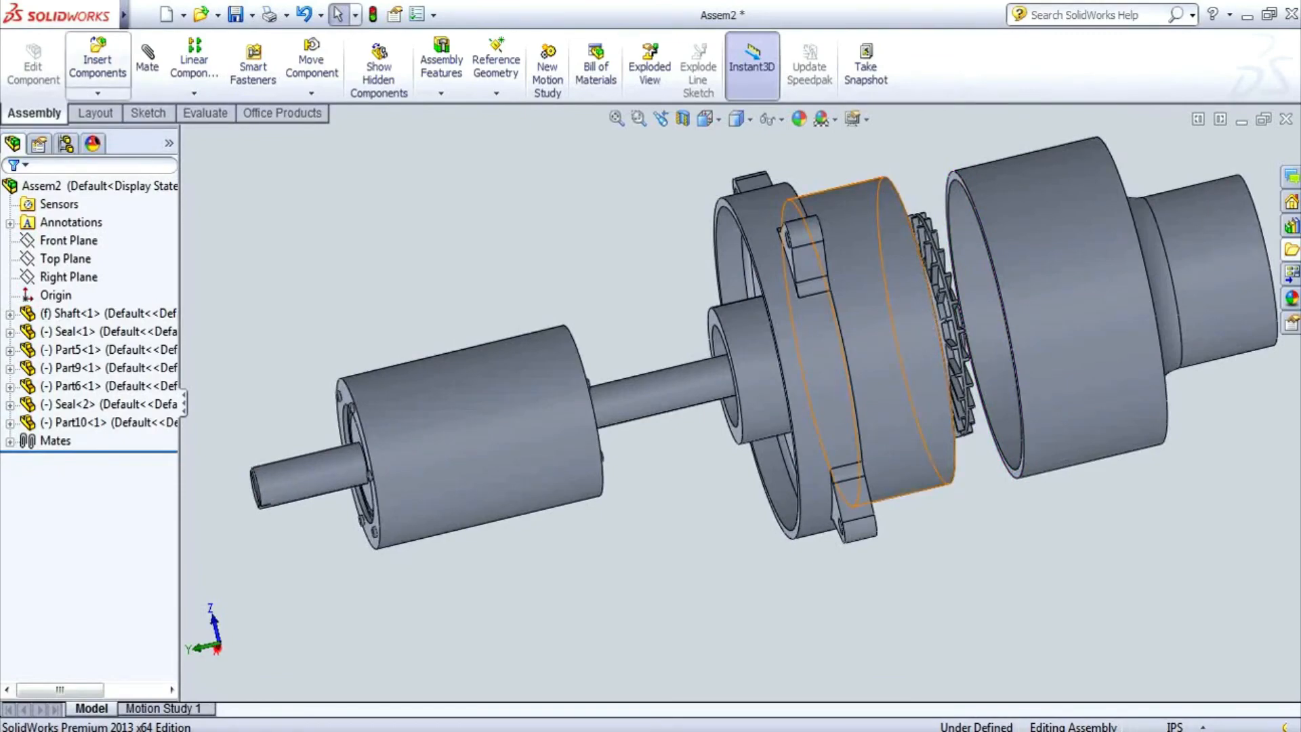
middle_drag(745, 366, 846, 325)
scroll(881, 305, down, 1)
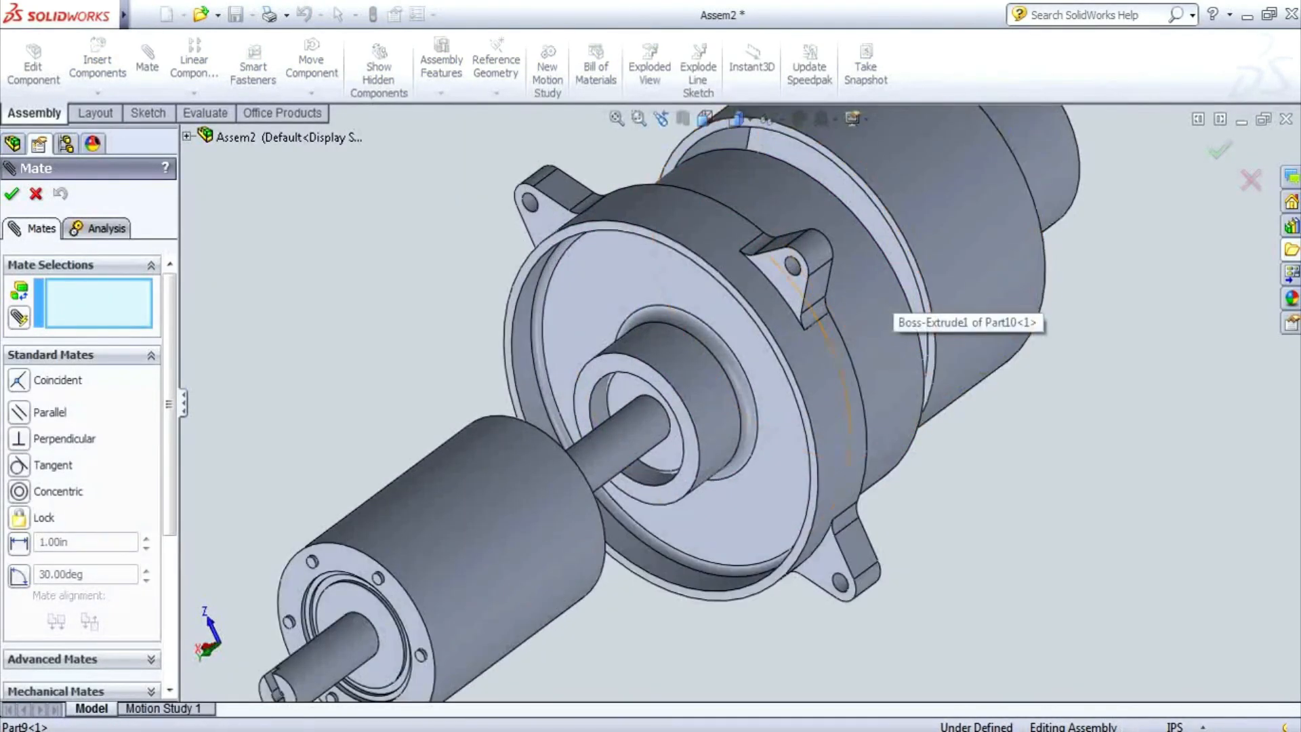
scroll(908, 363, up, 1)
middle_drag(915, 356, 796, 382)
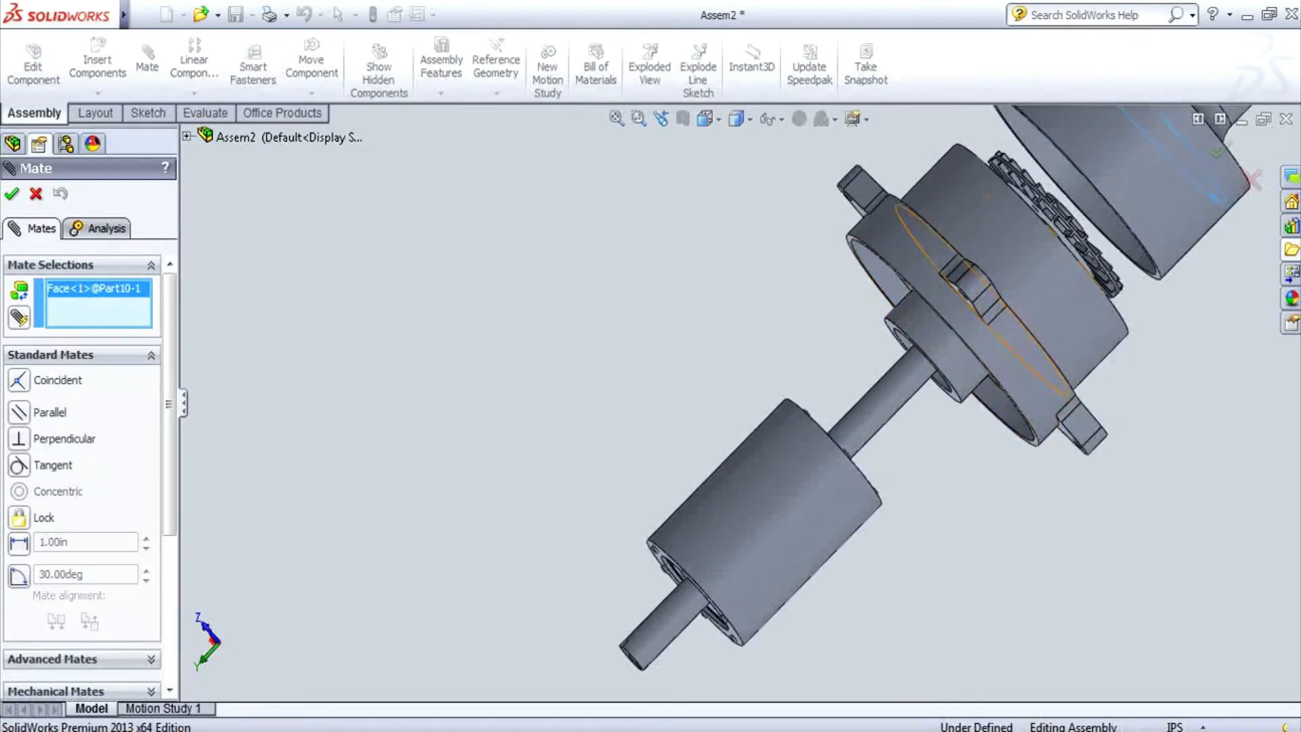
click(1054, 289)
key(Escape)
key(Escape)
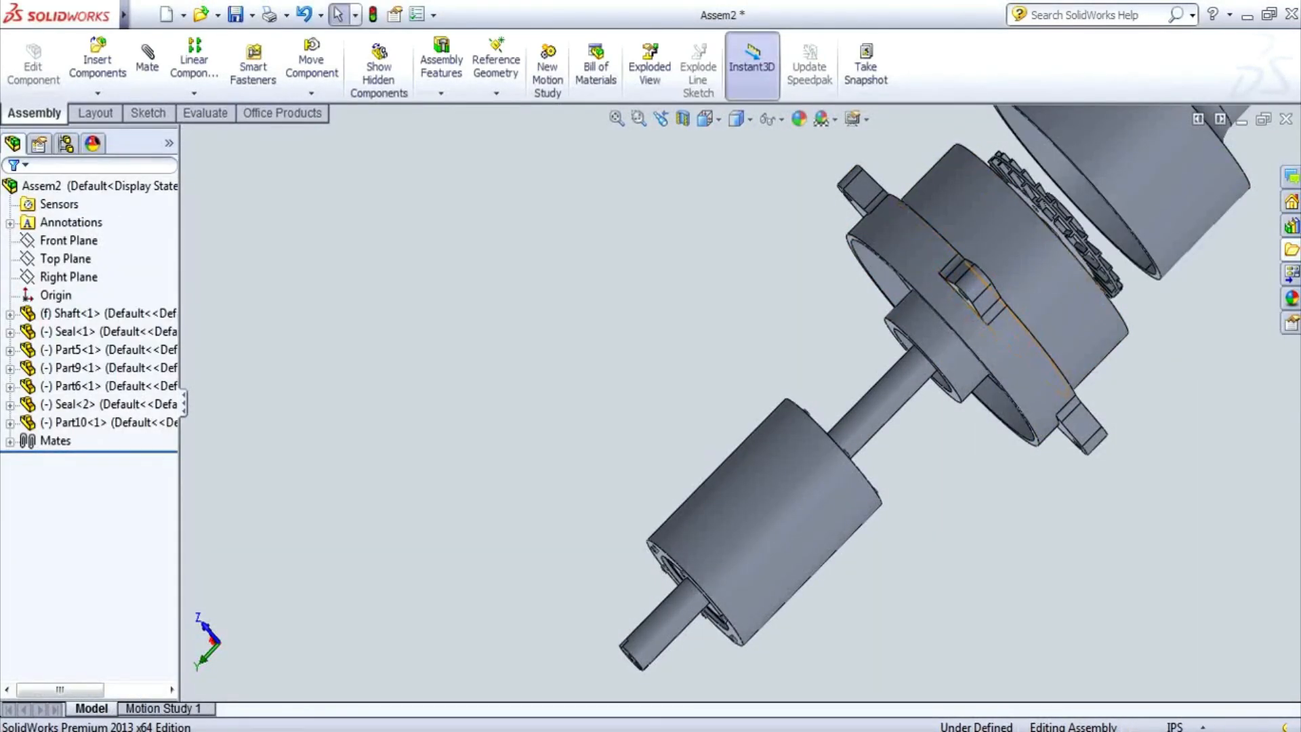
- Move Part10 clear of Part9 and mate its outer cylindrical face concentric with Part9's cylindrical body
scroll(972, 308, up, 3)
drag(972, 284, 1033, 247)
middle_drag(1033, 247, 1084, 200)
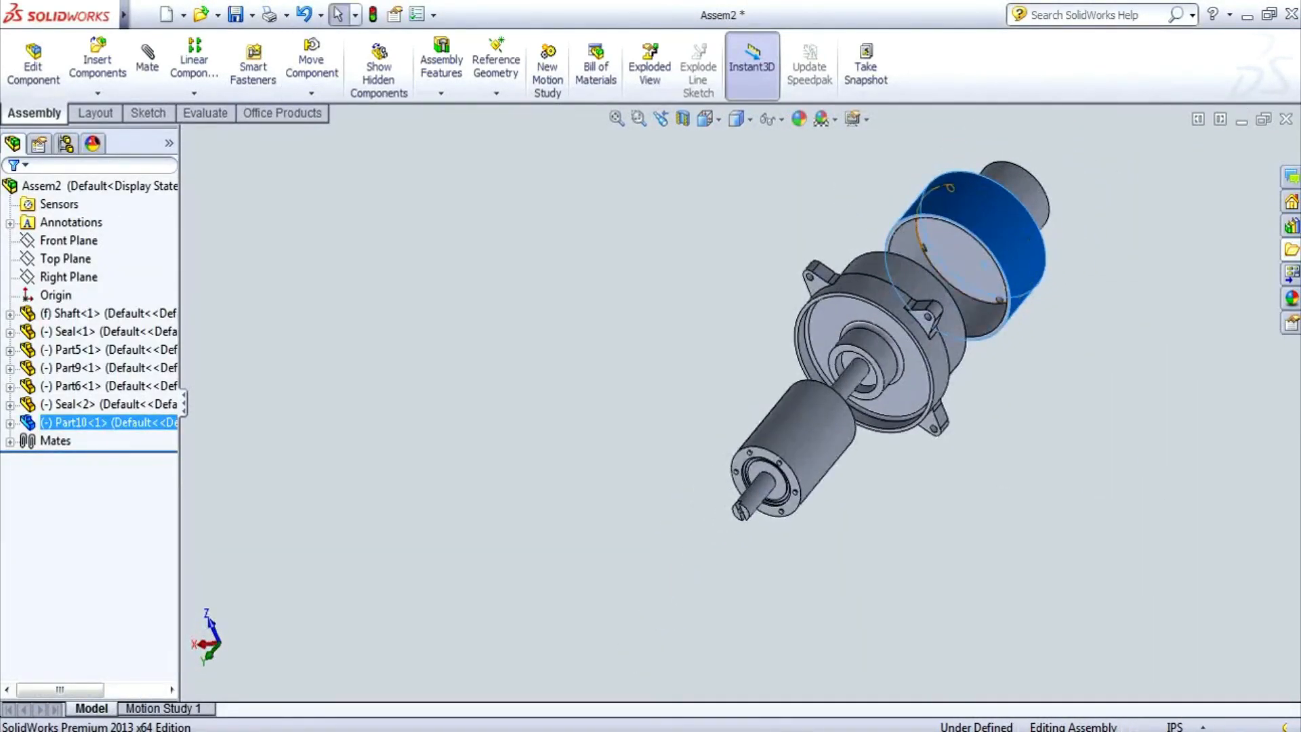
click(963, 292)
middle_drag(963, 292, 881, 325)
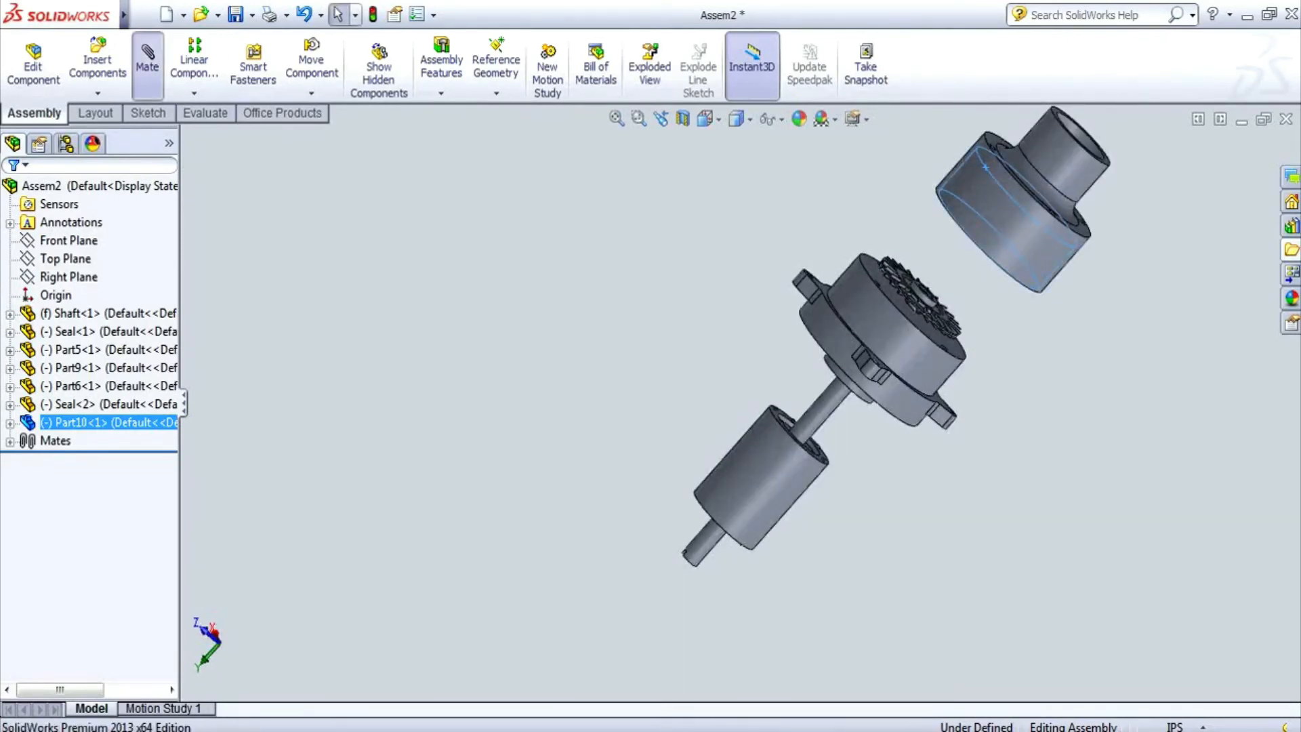
click(911, 339)
key(Return)
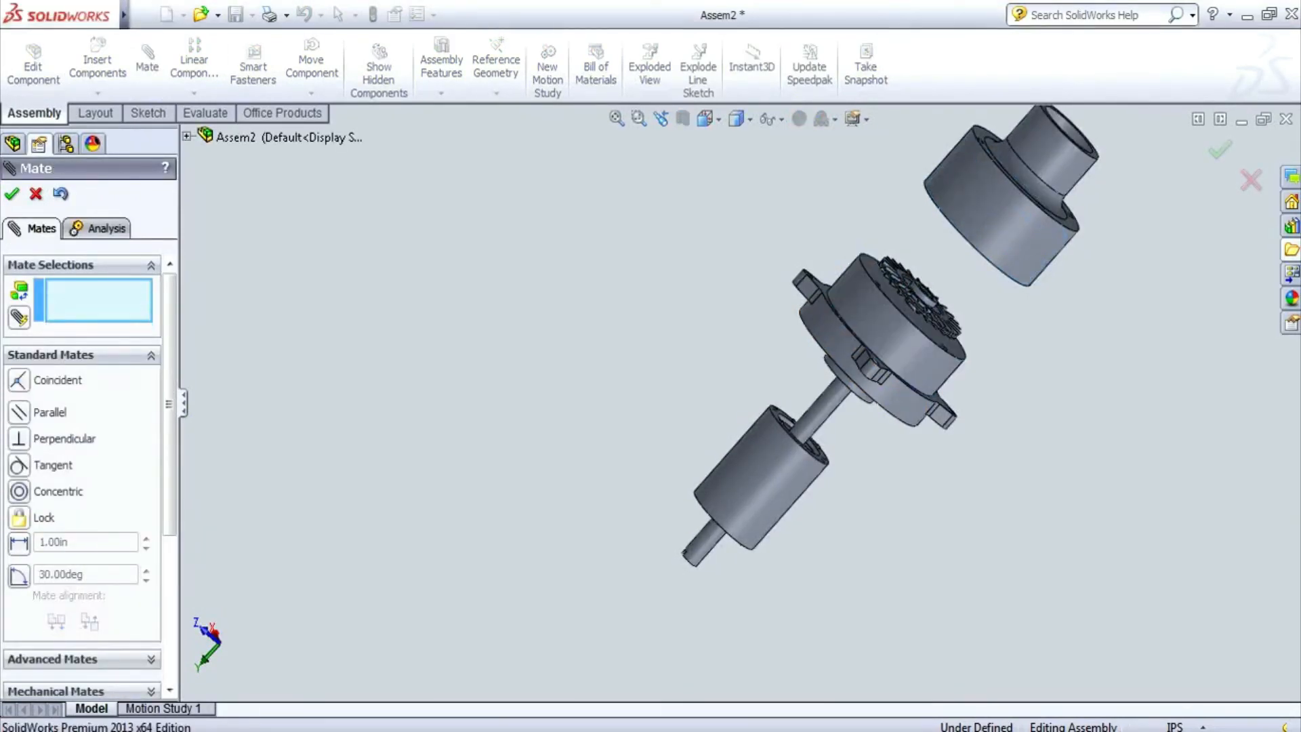
scroll(942, 244, down, 2)
middle_drag(941, 244, 928, 210)
click(986, 263)
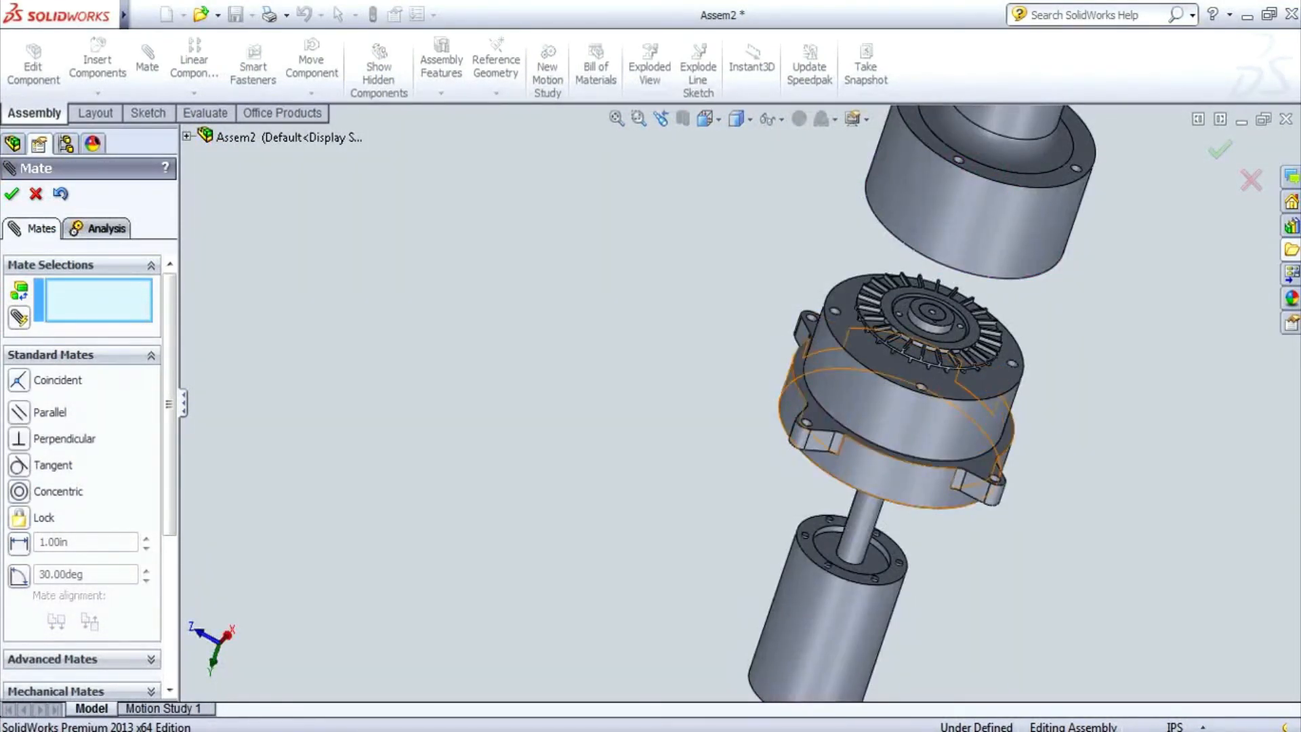
middle_drag(881, 569, 908, 488)
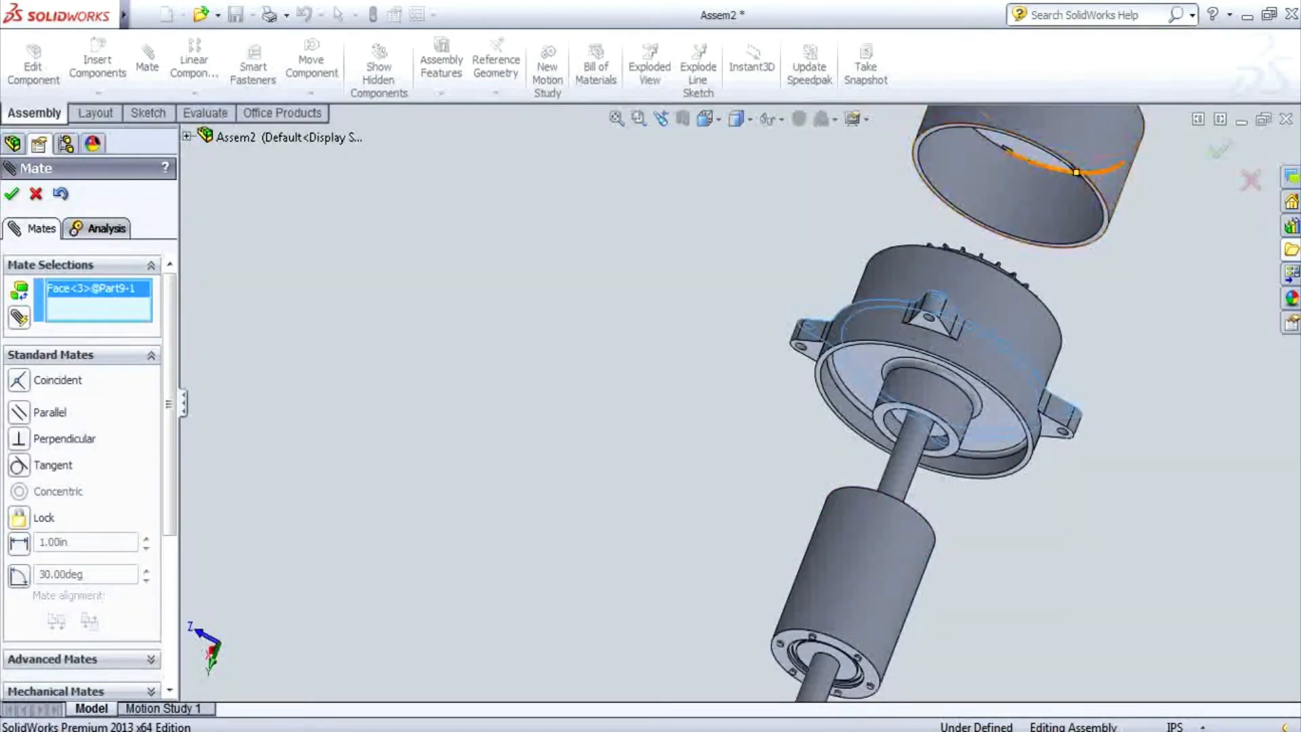
click(1016, 182)
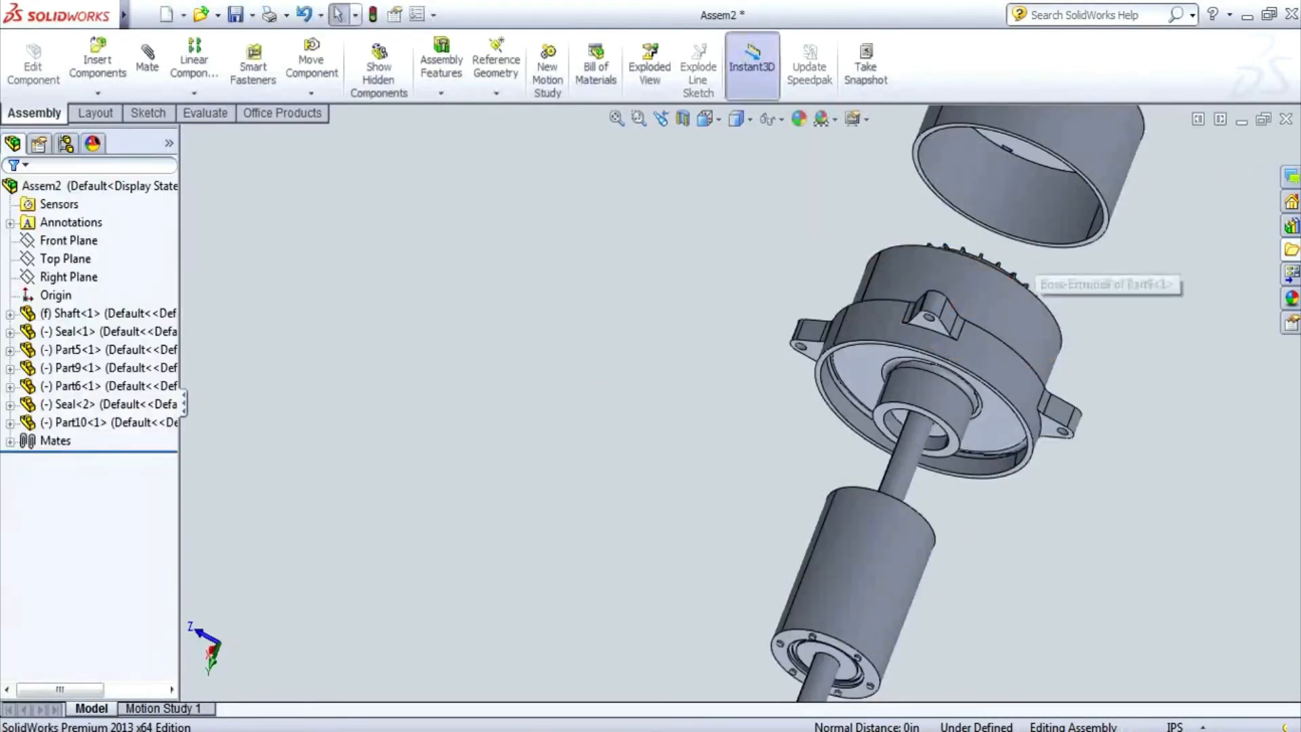
- Slide Part10 along the shared axis toward Part9 so its open end sits over Part9's cylindrical body
middle_drag(1024, 269, 1037, 264)
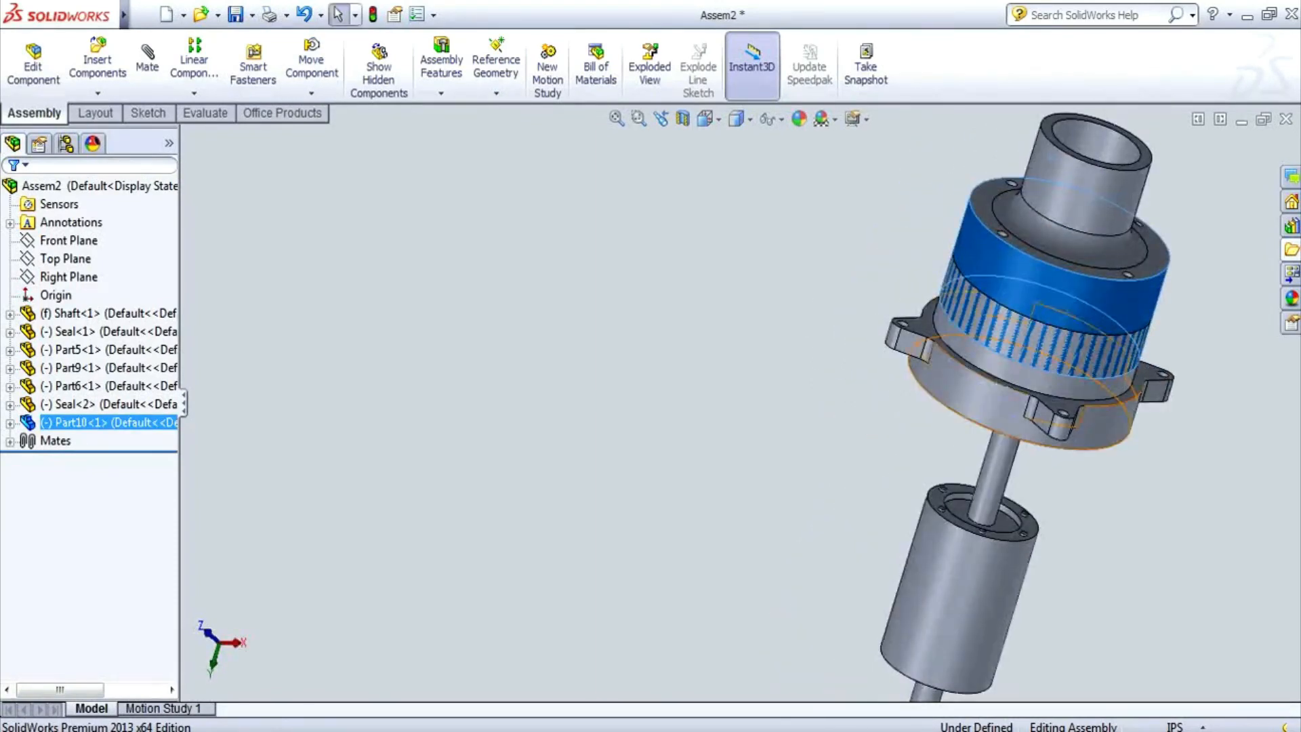
drag(1047, 319, 1053, 295)
middle_drag(1054, 295, 1067, 268)
mouse_move(1067, 268)
mouse_down()
mouse_move(1054, 315)
mouse_move(1061, 289)
mouse_up()
middle_drag(1061, 288, 1016, 240)
- Mate the circular edge at Part10's open end coincident with the matching circular edge on Part9 beside the mounting lugs
click(1101, 321)
click(1240, 221)
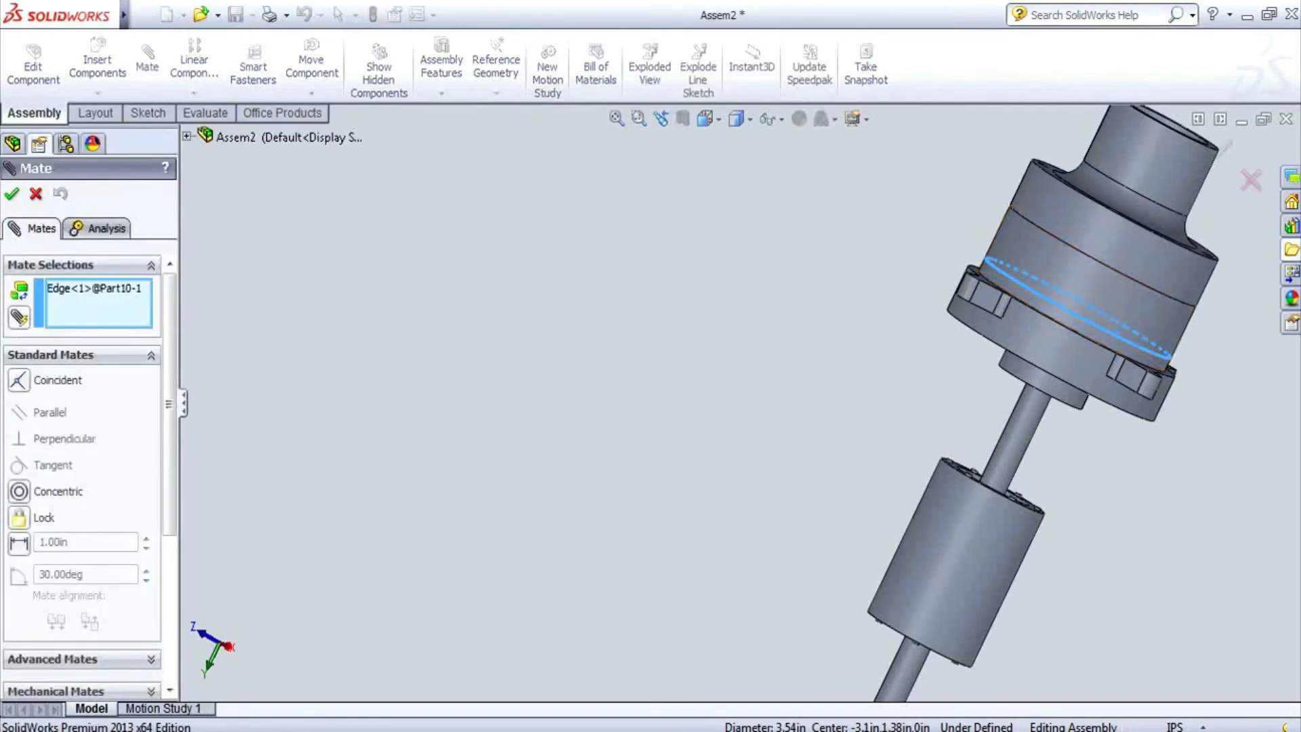
middle_drag(1084, 271, 1071, 319)
click(1009, 392)
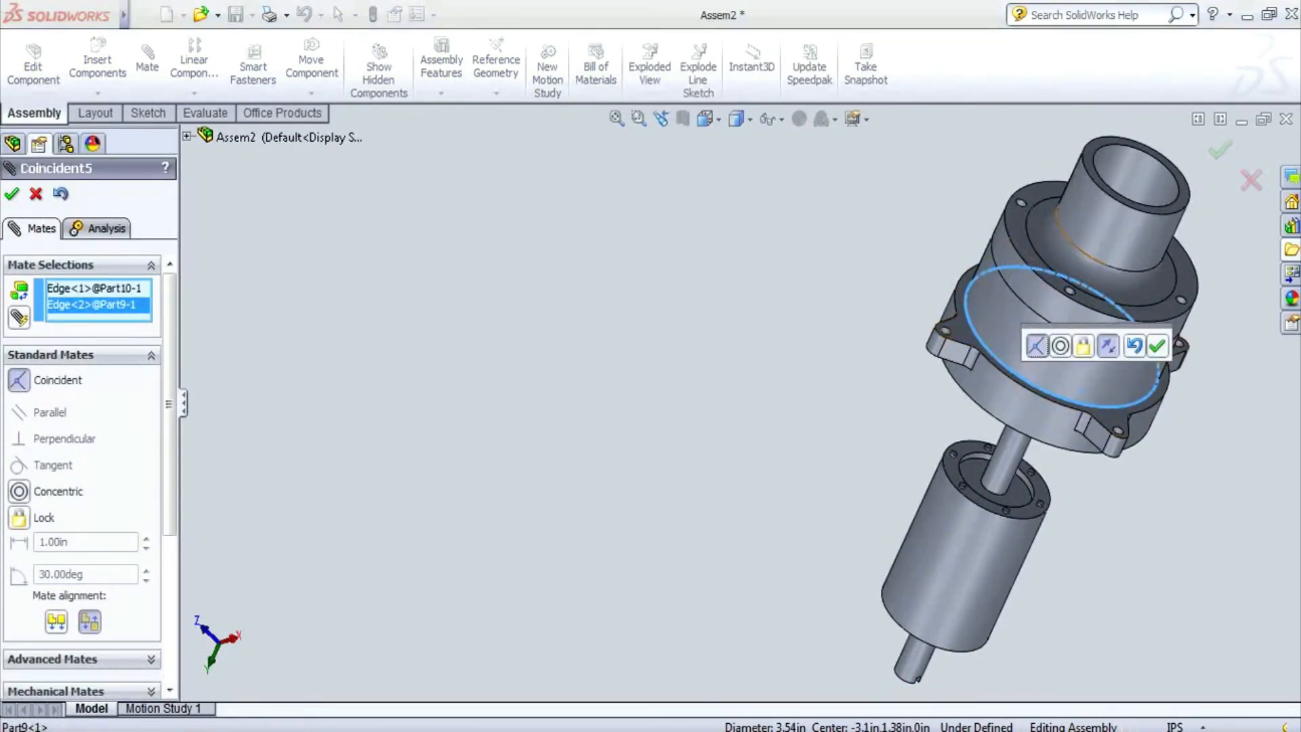
click(1230, 344)
key(Escape)
- Save the Assem2 assembly together with the modified Part9
scroll(792, 400, up, 3)
middle_drag(792, 400, 752, 386)
scroll(752, 399, up, 2)
scroll(1066, 353, down, 1)
click(235, 14)
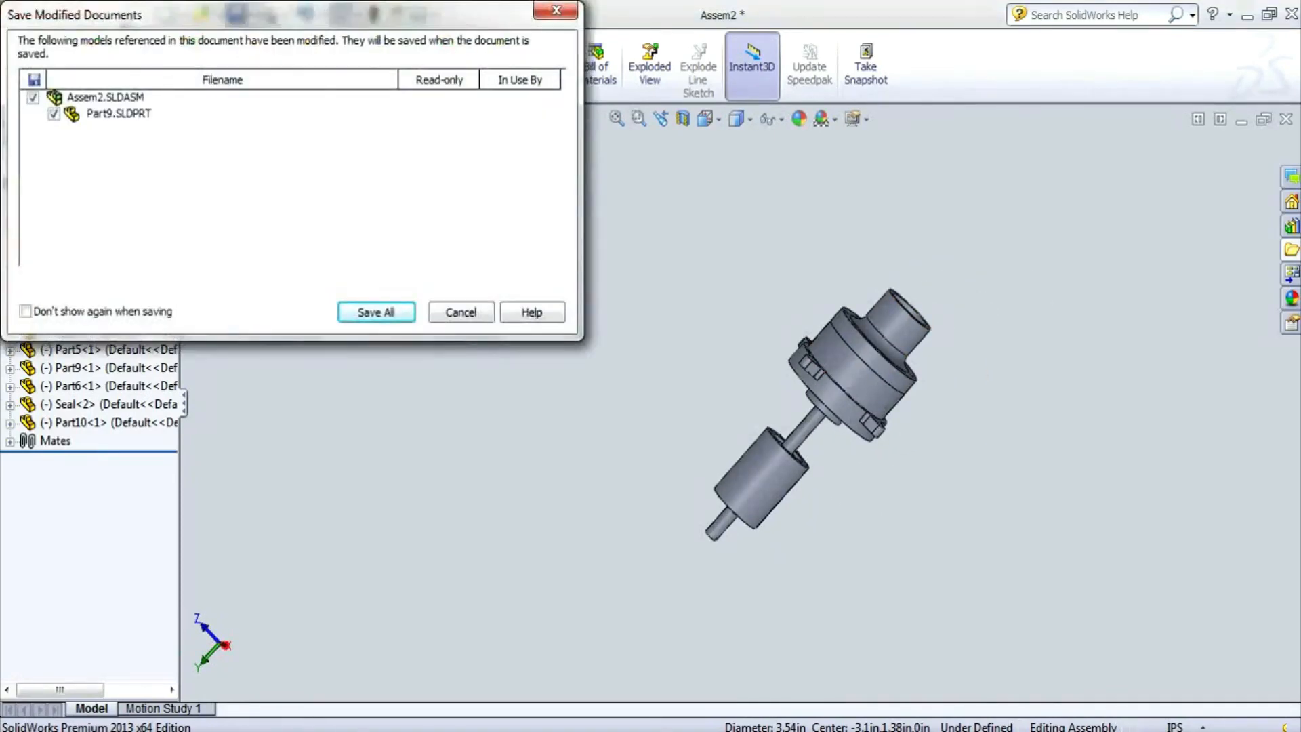
click(371, 311)
key(Return)
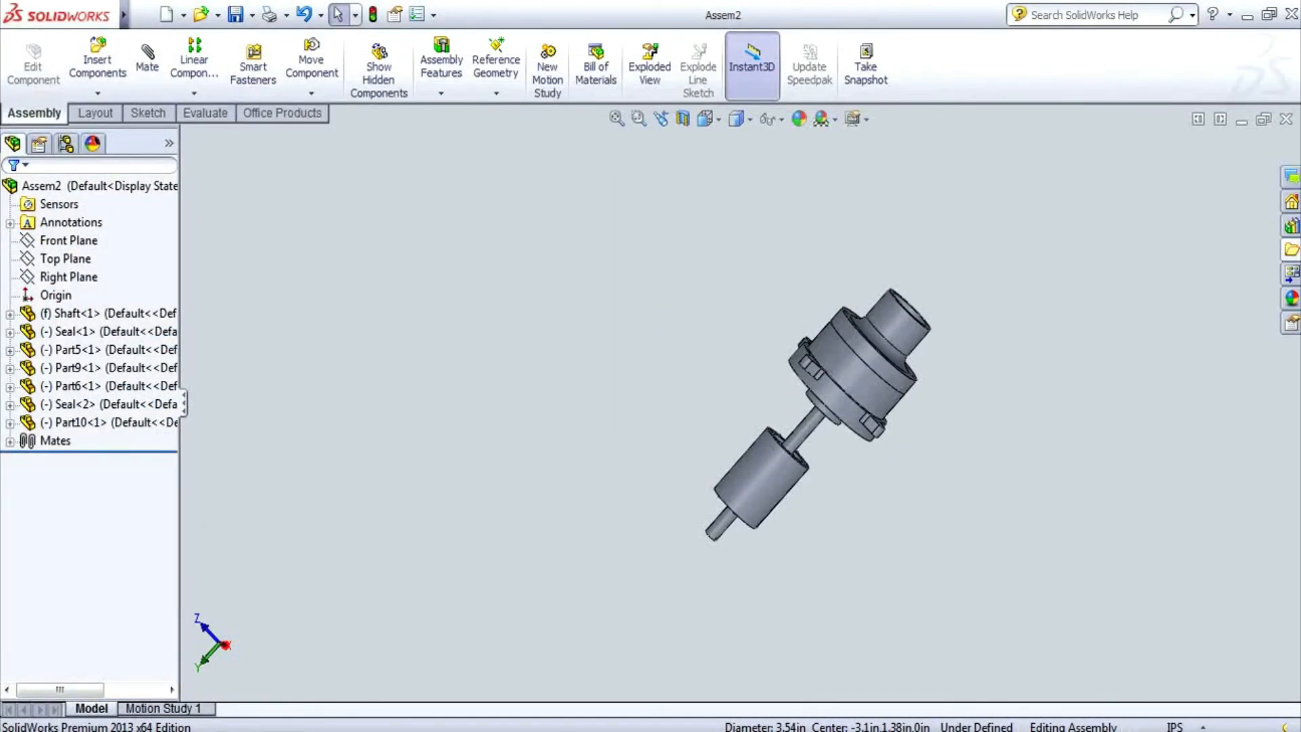